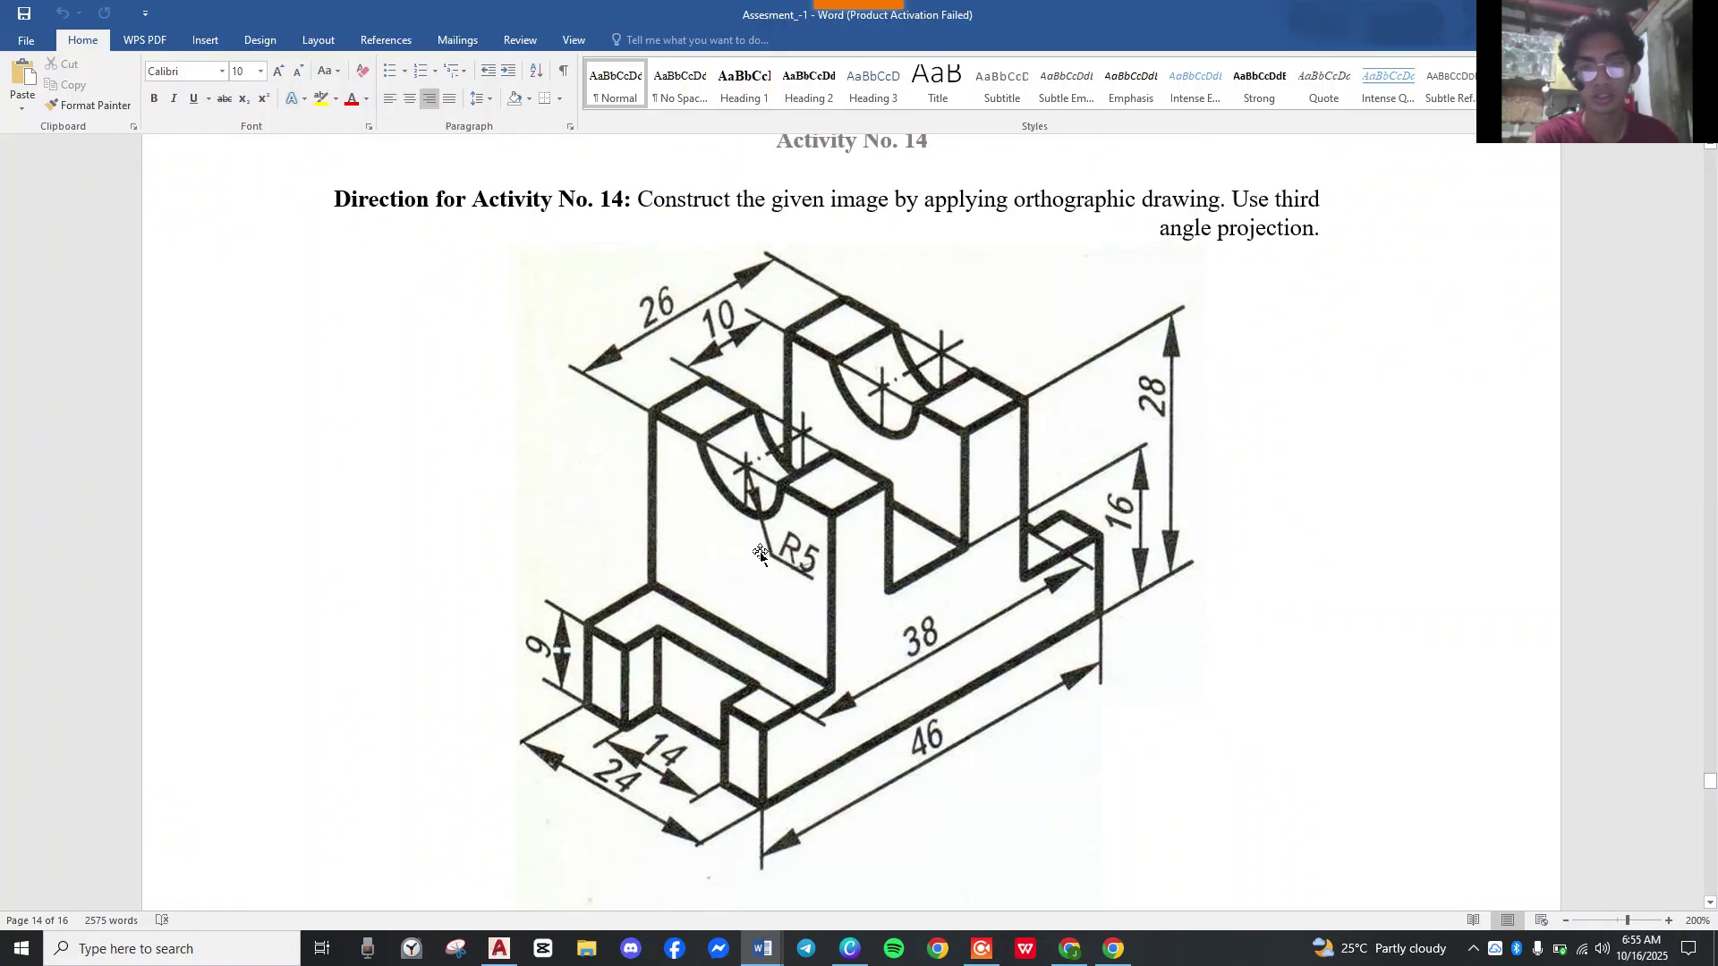
- Read the Activity No. 14 direction and study the dimensioned isometric image of the part
key("ctrl+z")
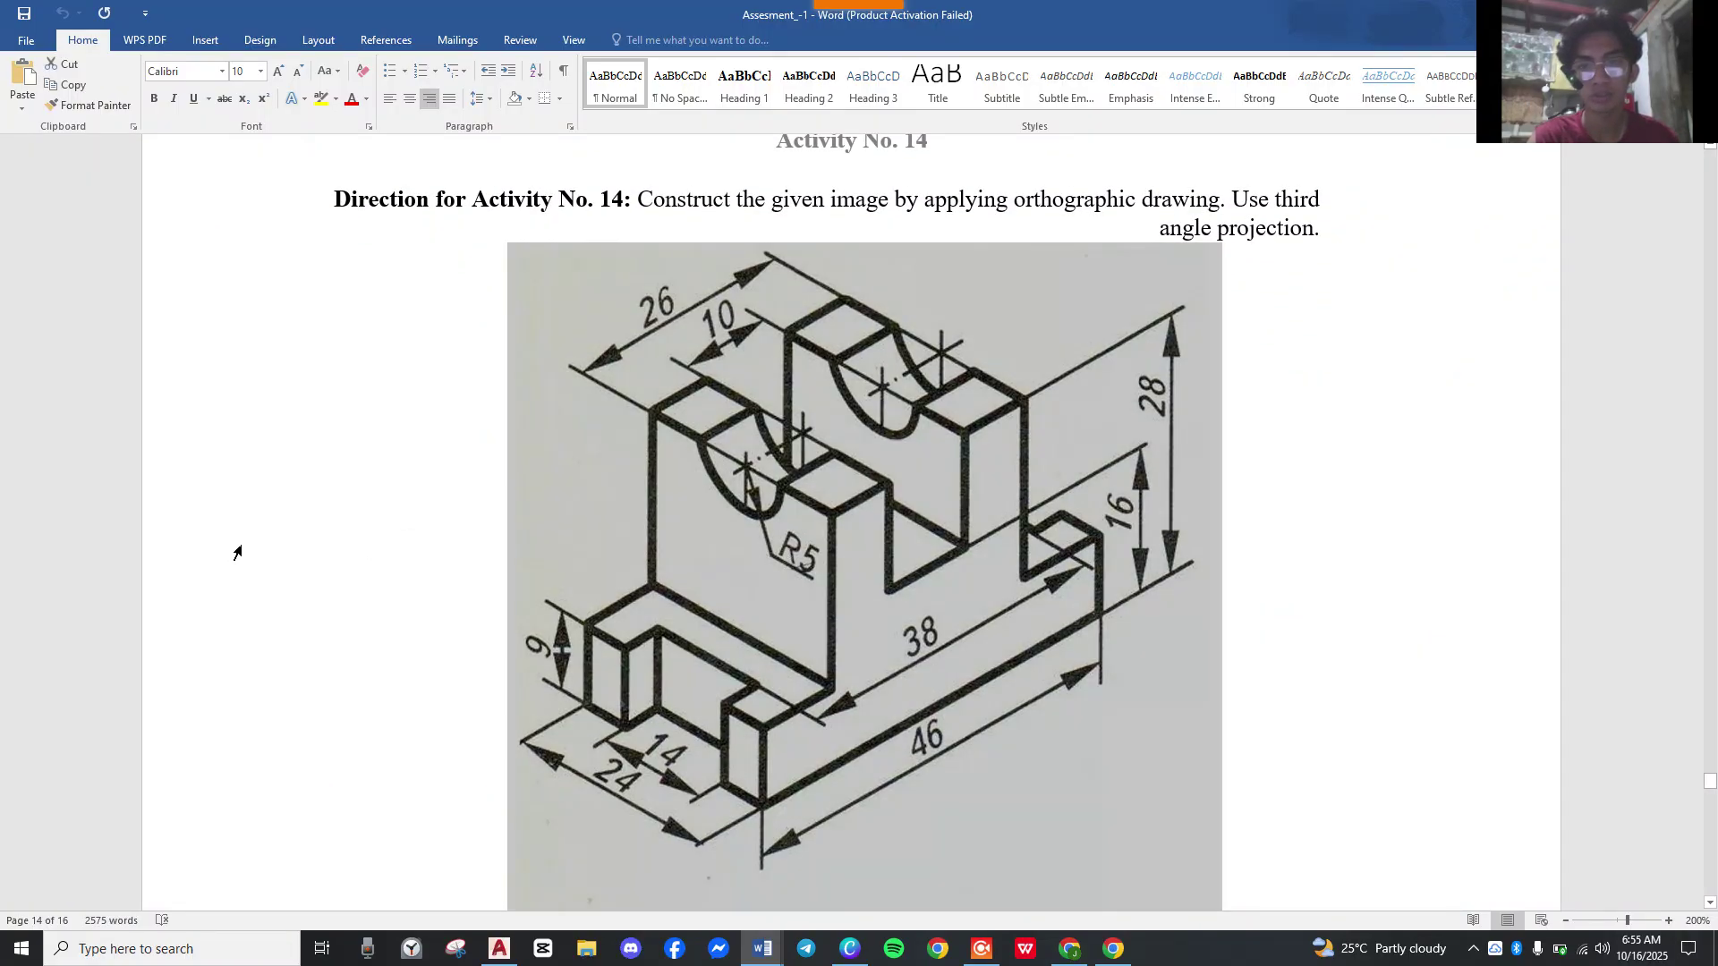
key("ctrl+y")
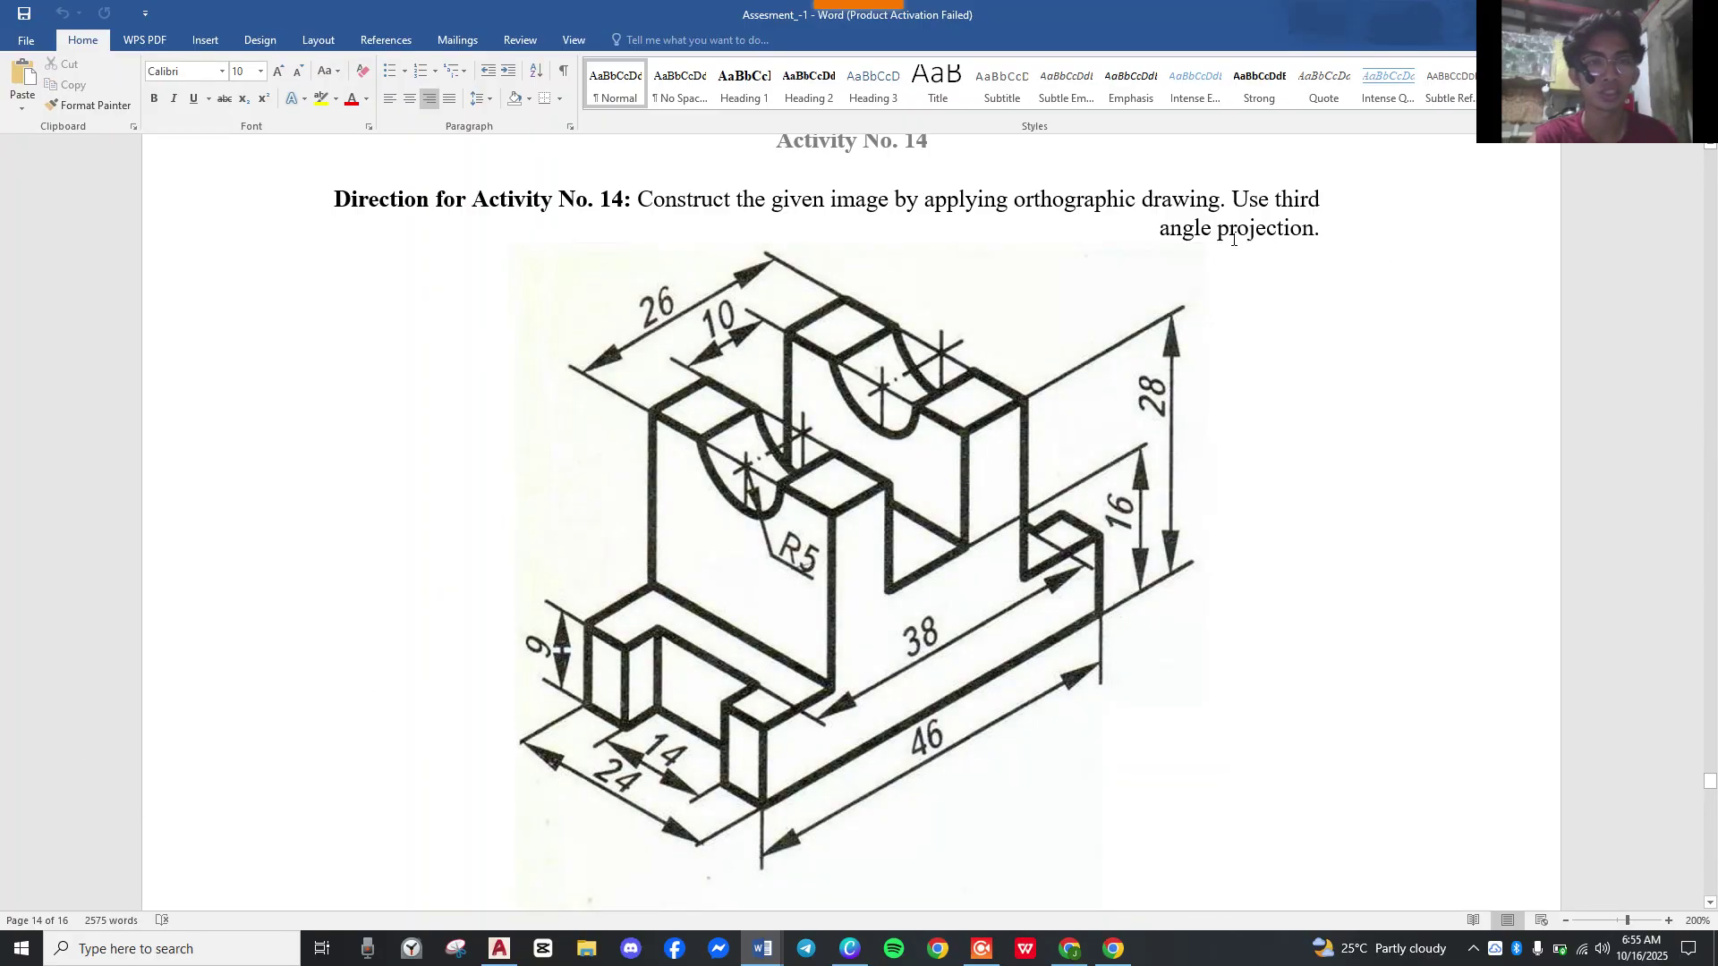
key("ctrl+z")
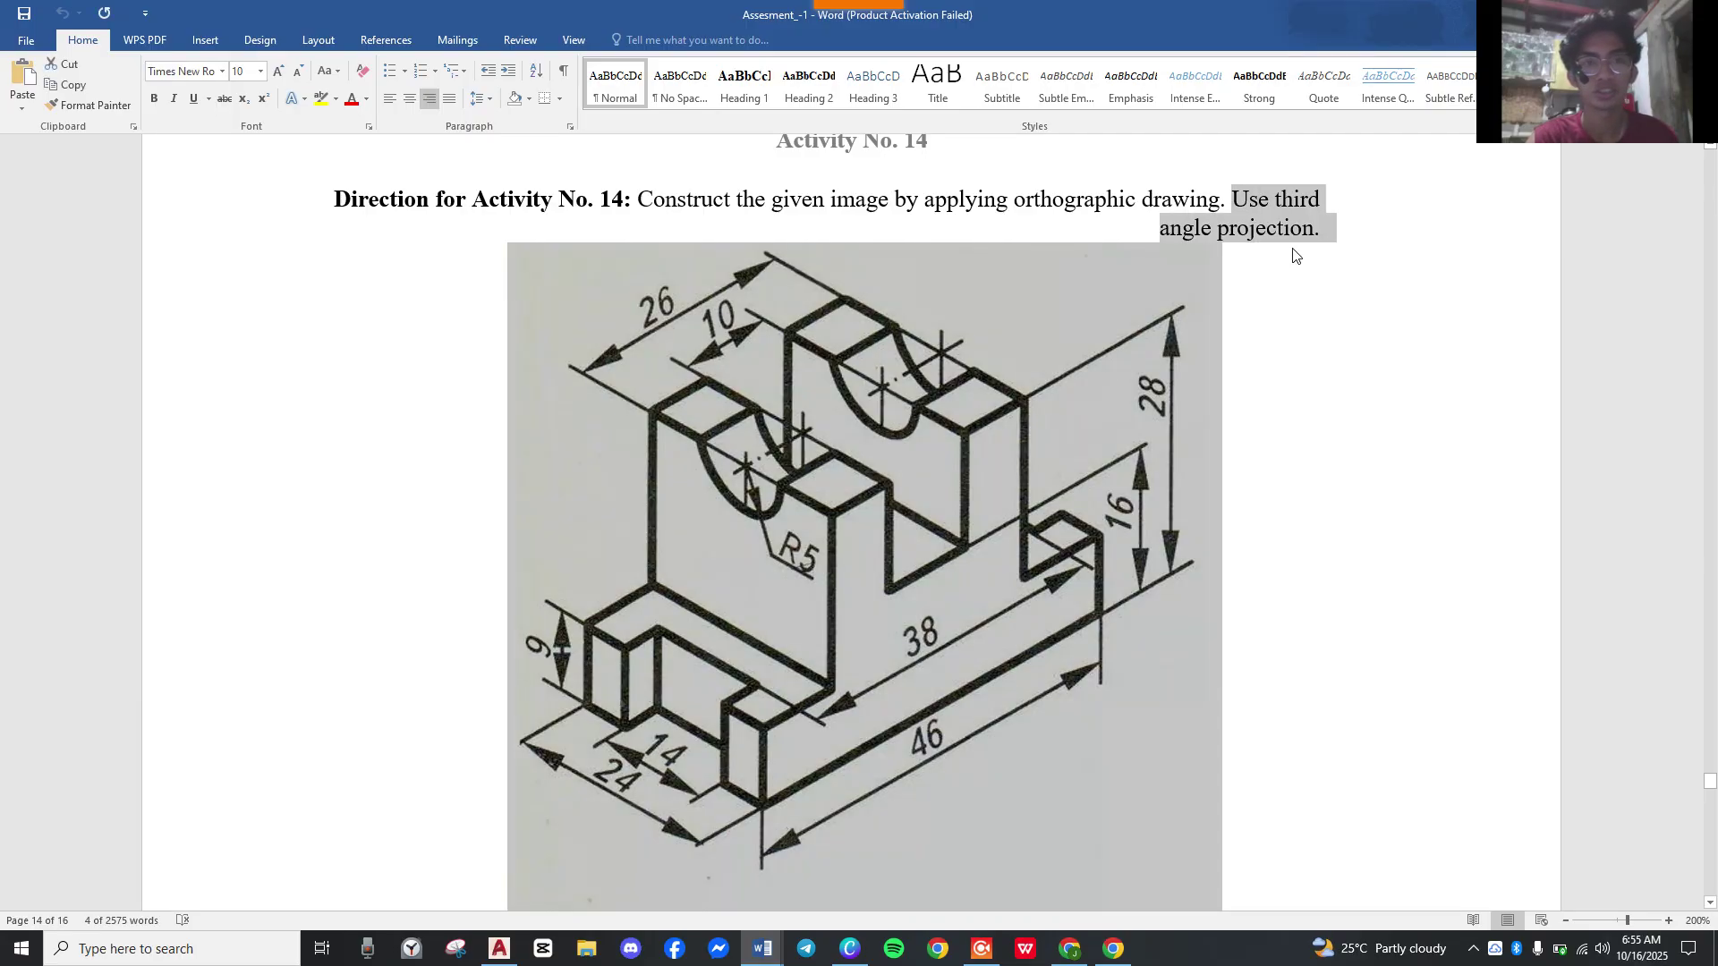
key("ctrl+y")
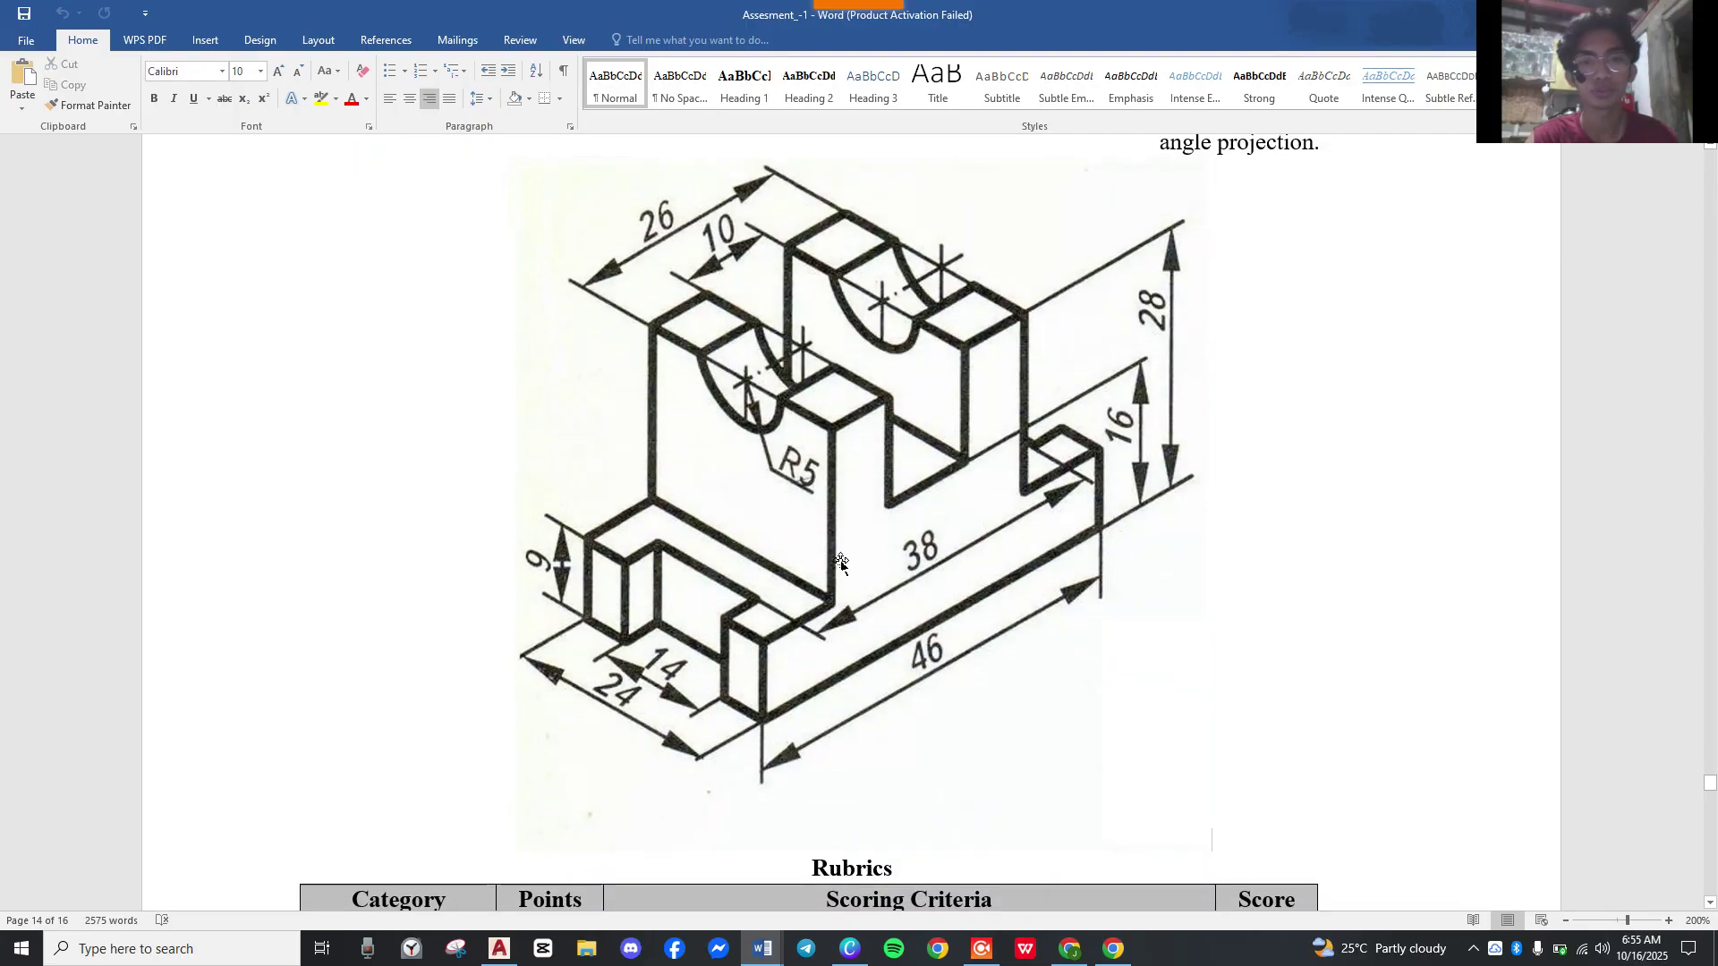
scroll(841, 562, "up", 2)
scroll(871, 684, "up", 2)
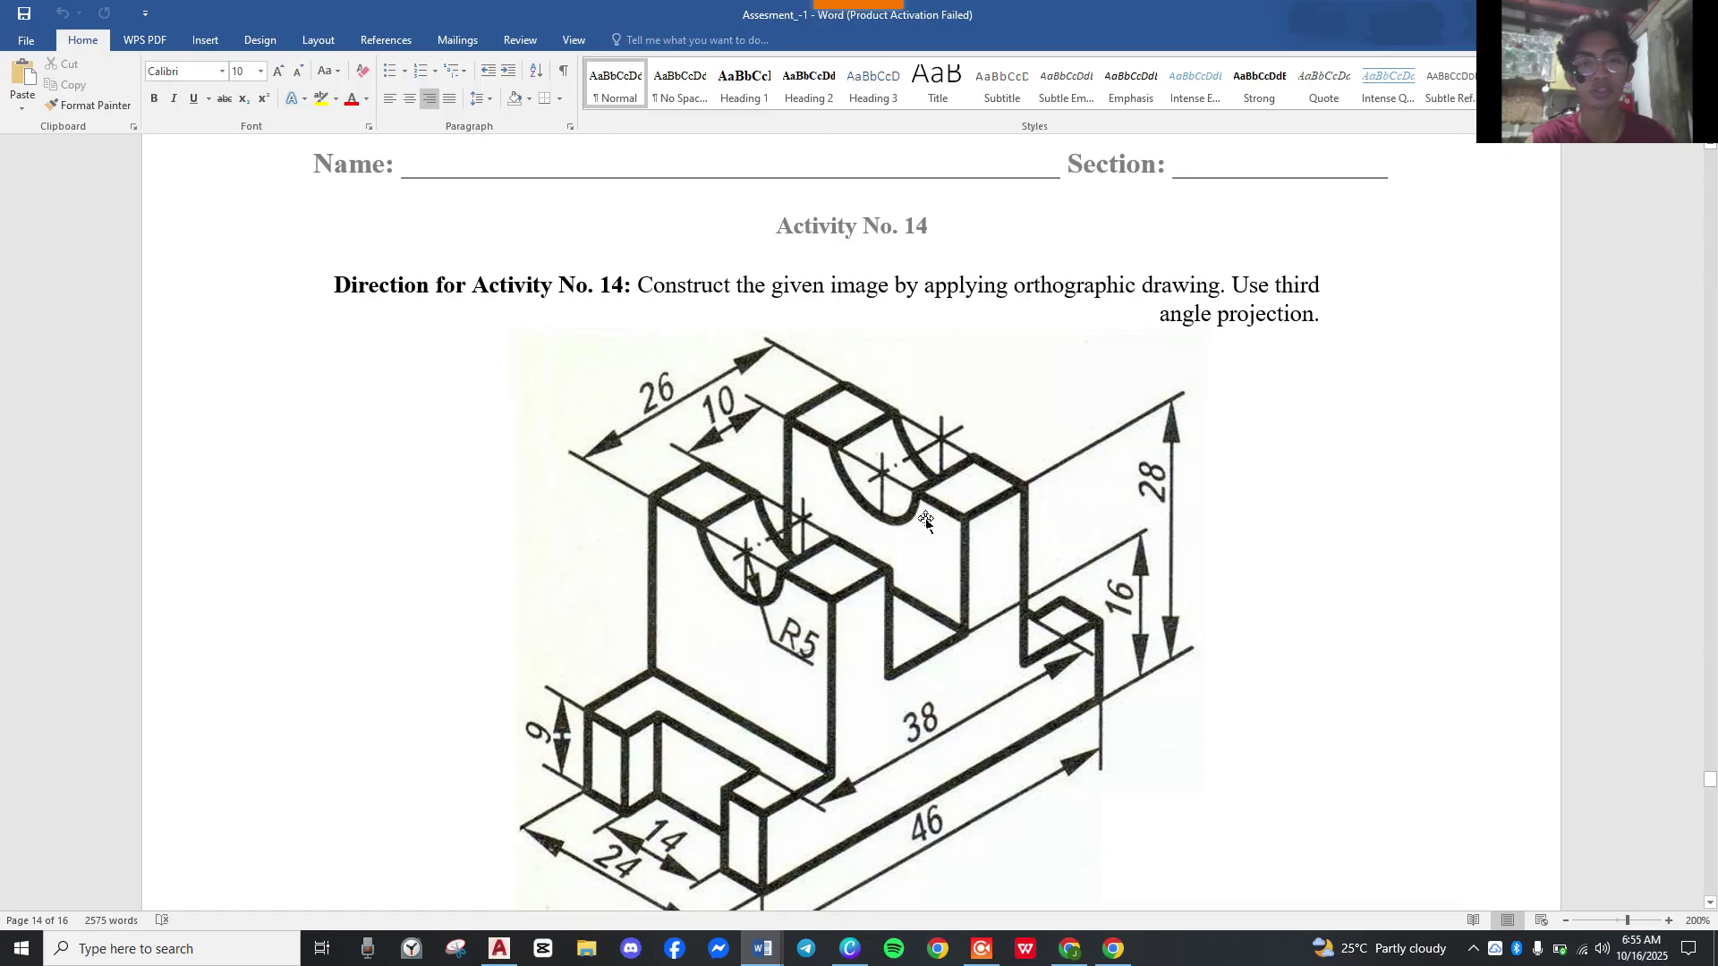
scroll(926, 519, "down", 3)
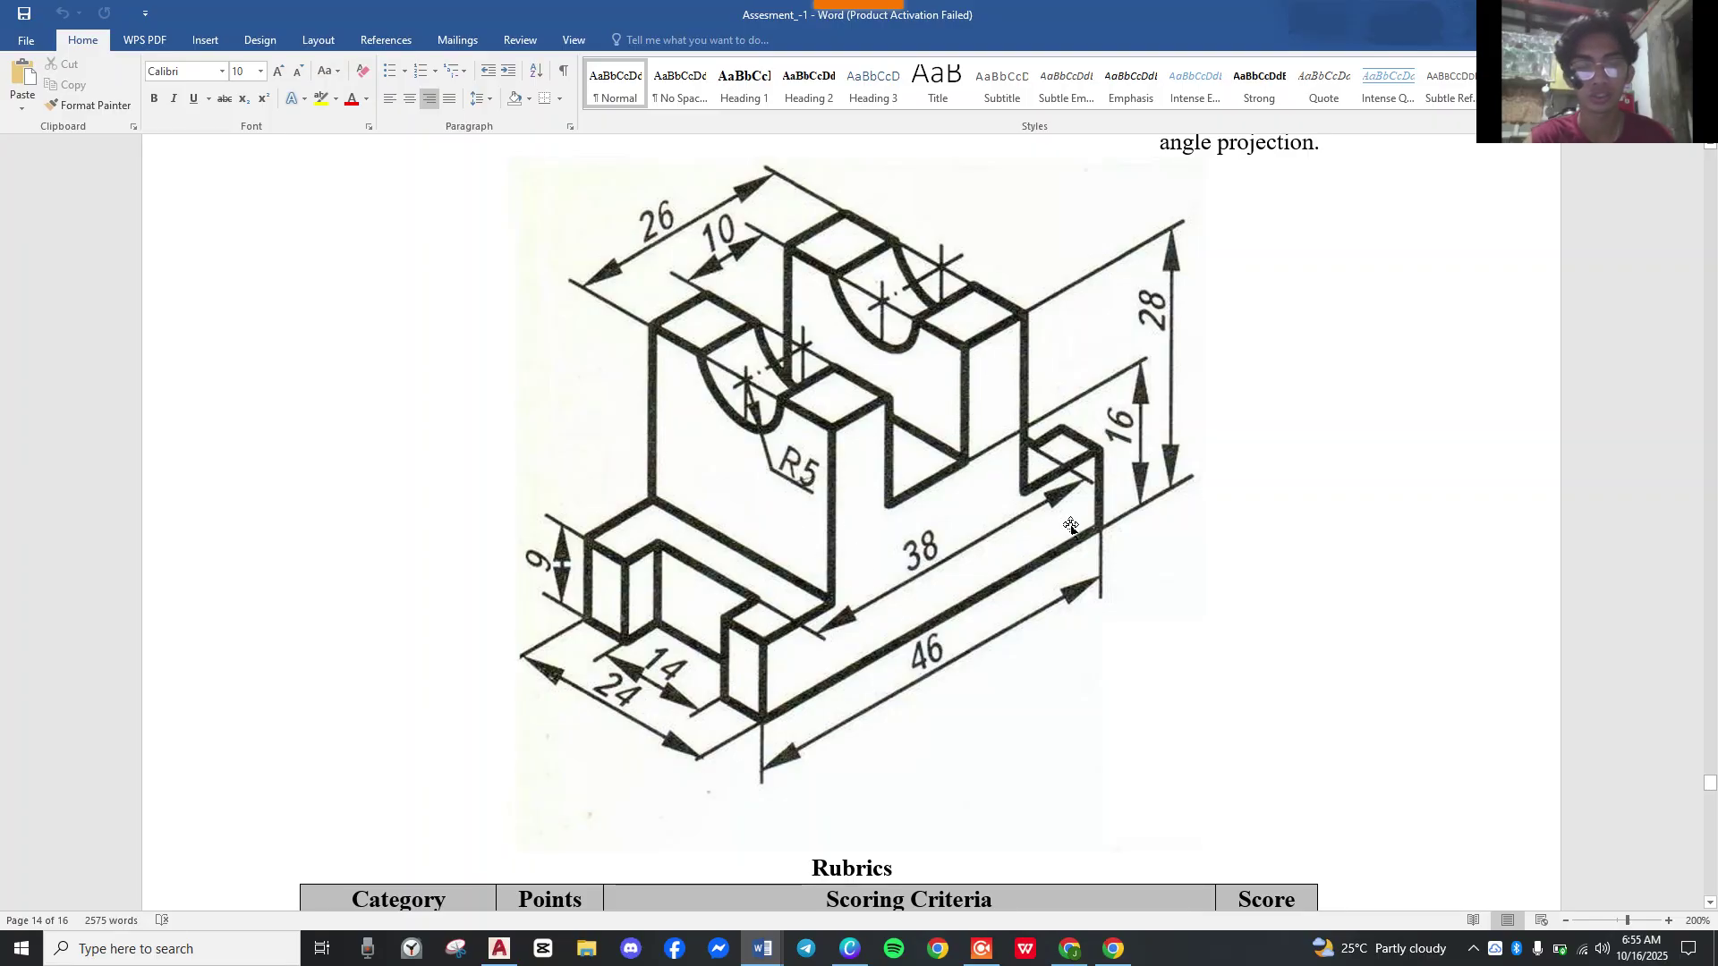
- Switch to AutoCAD and move the existing dimensioned top view straight down to below the front view
key("alt+Tab")
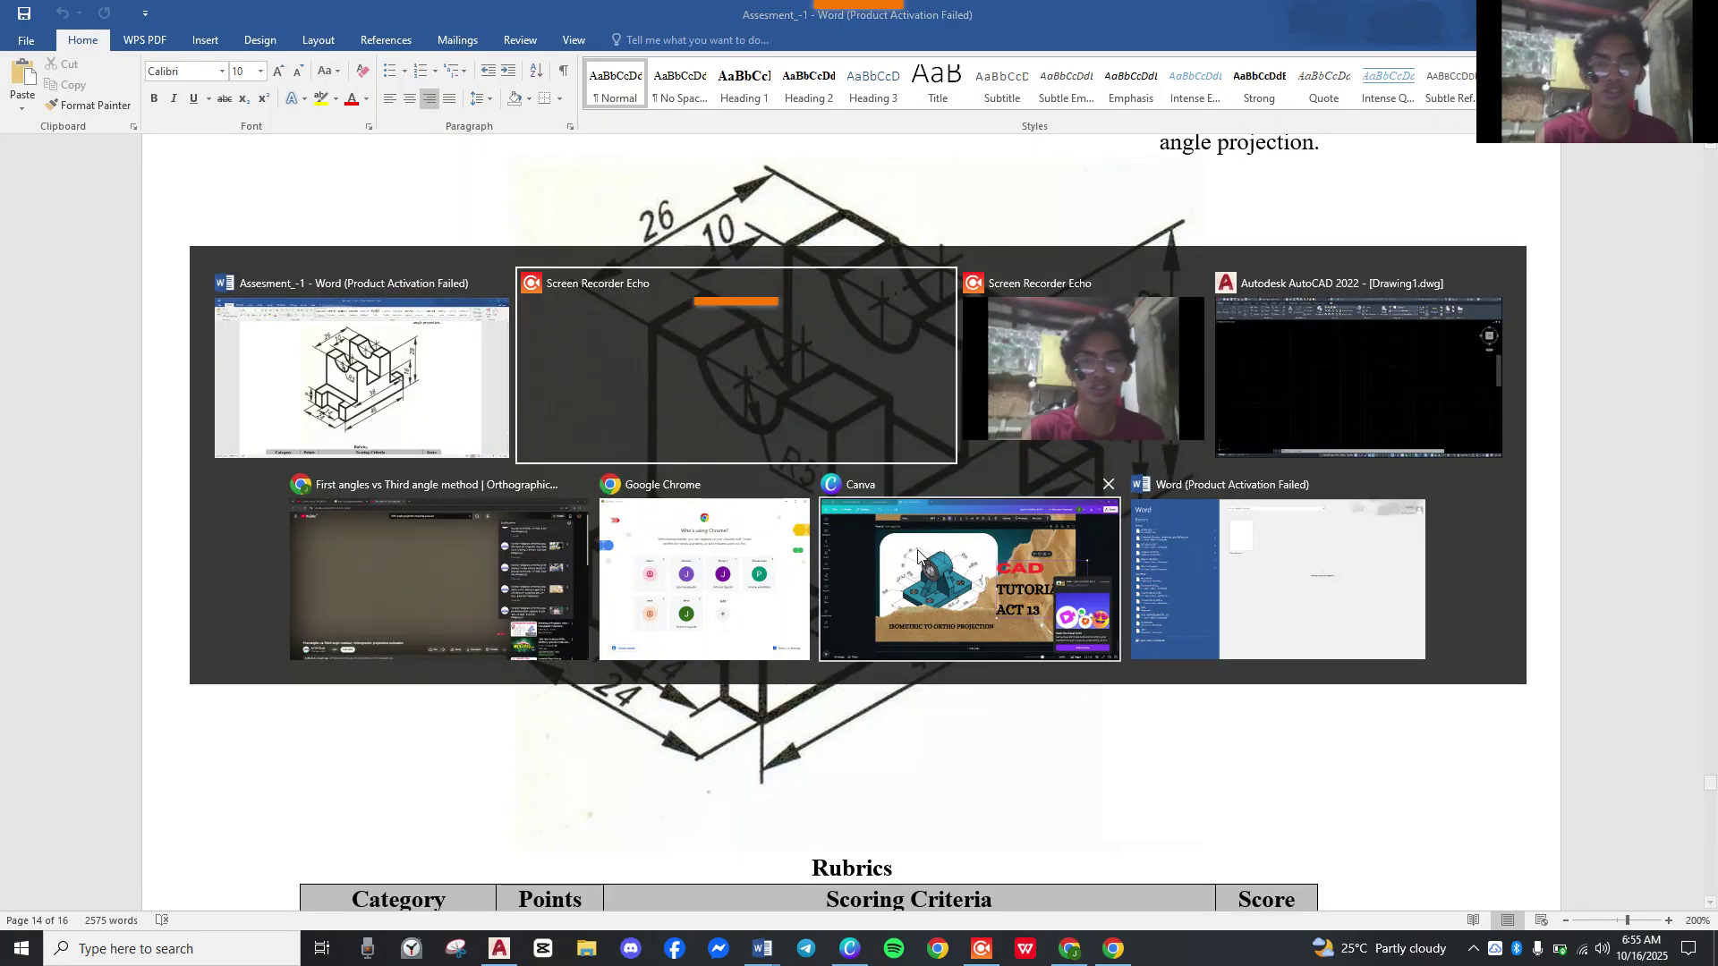
left_click(1261, 306)
middle_click_drag(15, 673, 825, 399)
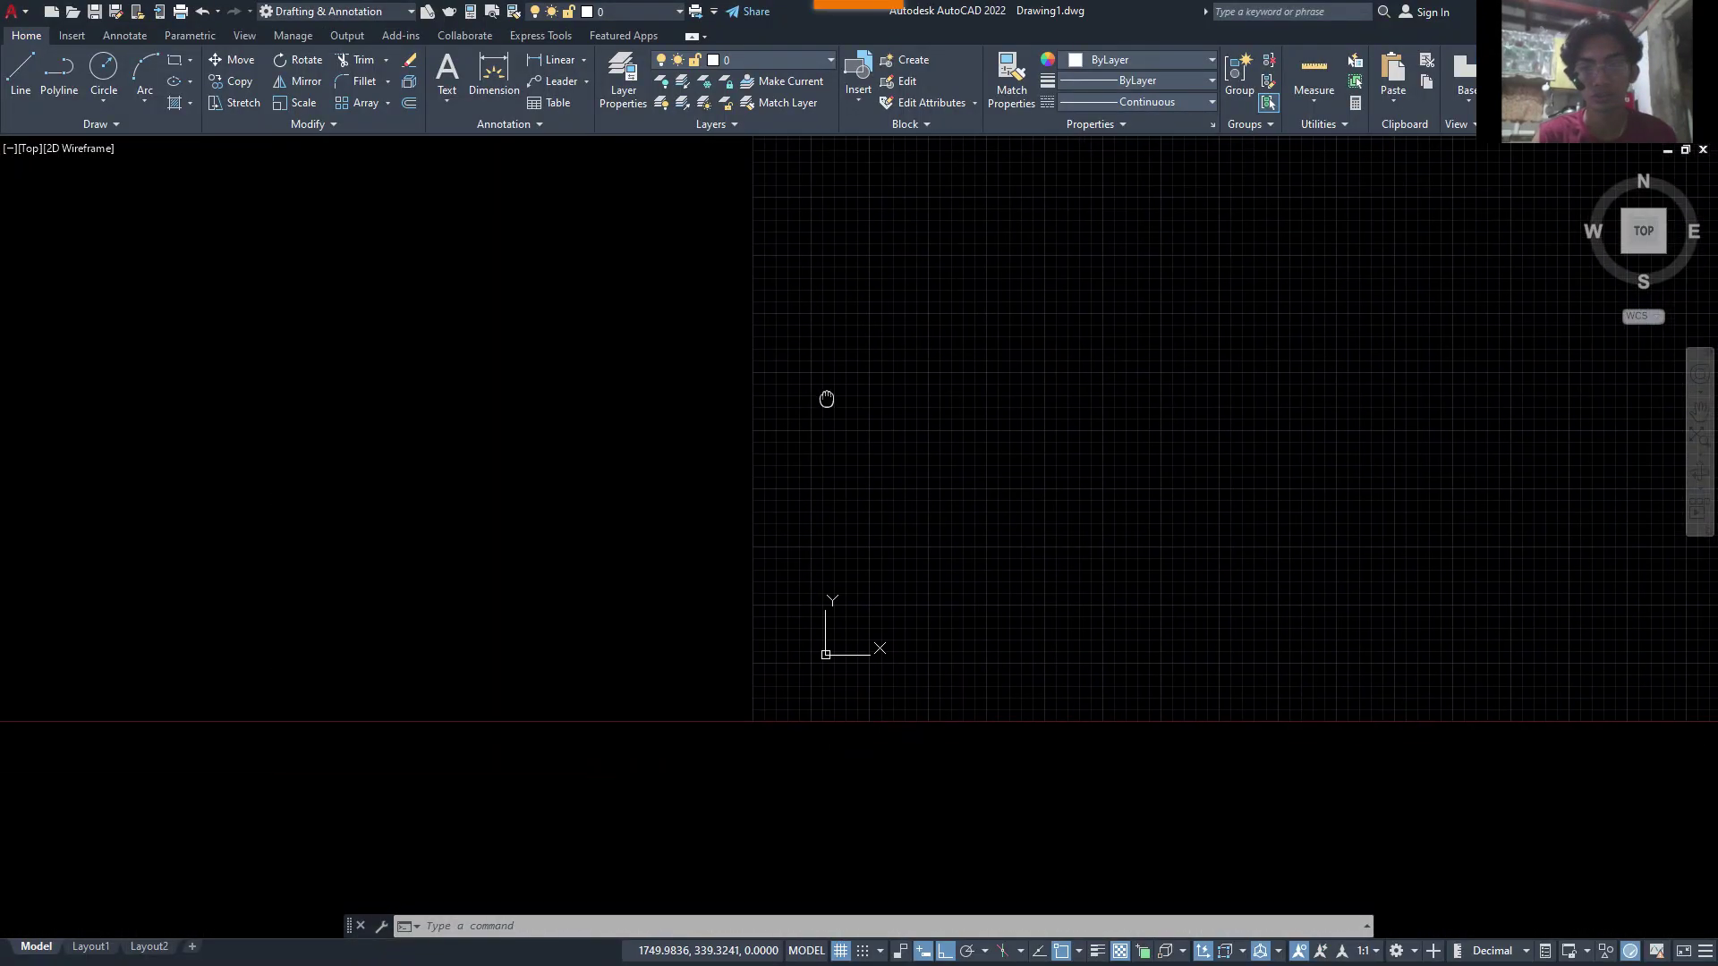
scroll(818, 404, "down", 4)
scroll(235, 444, "up", 2)
middle_click_drag(295, 455, 875, 279)
scroll(790, 465, "up", 4)
middle_click_drag(766, 291, 715, 499)
middle_click_drag(1120, 459, 1068, 512)
left_click(1216, 463)
left_click(542, 161)
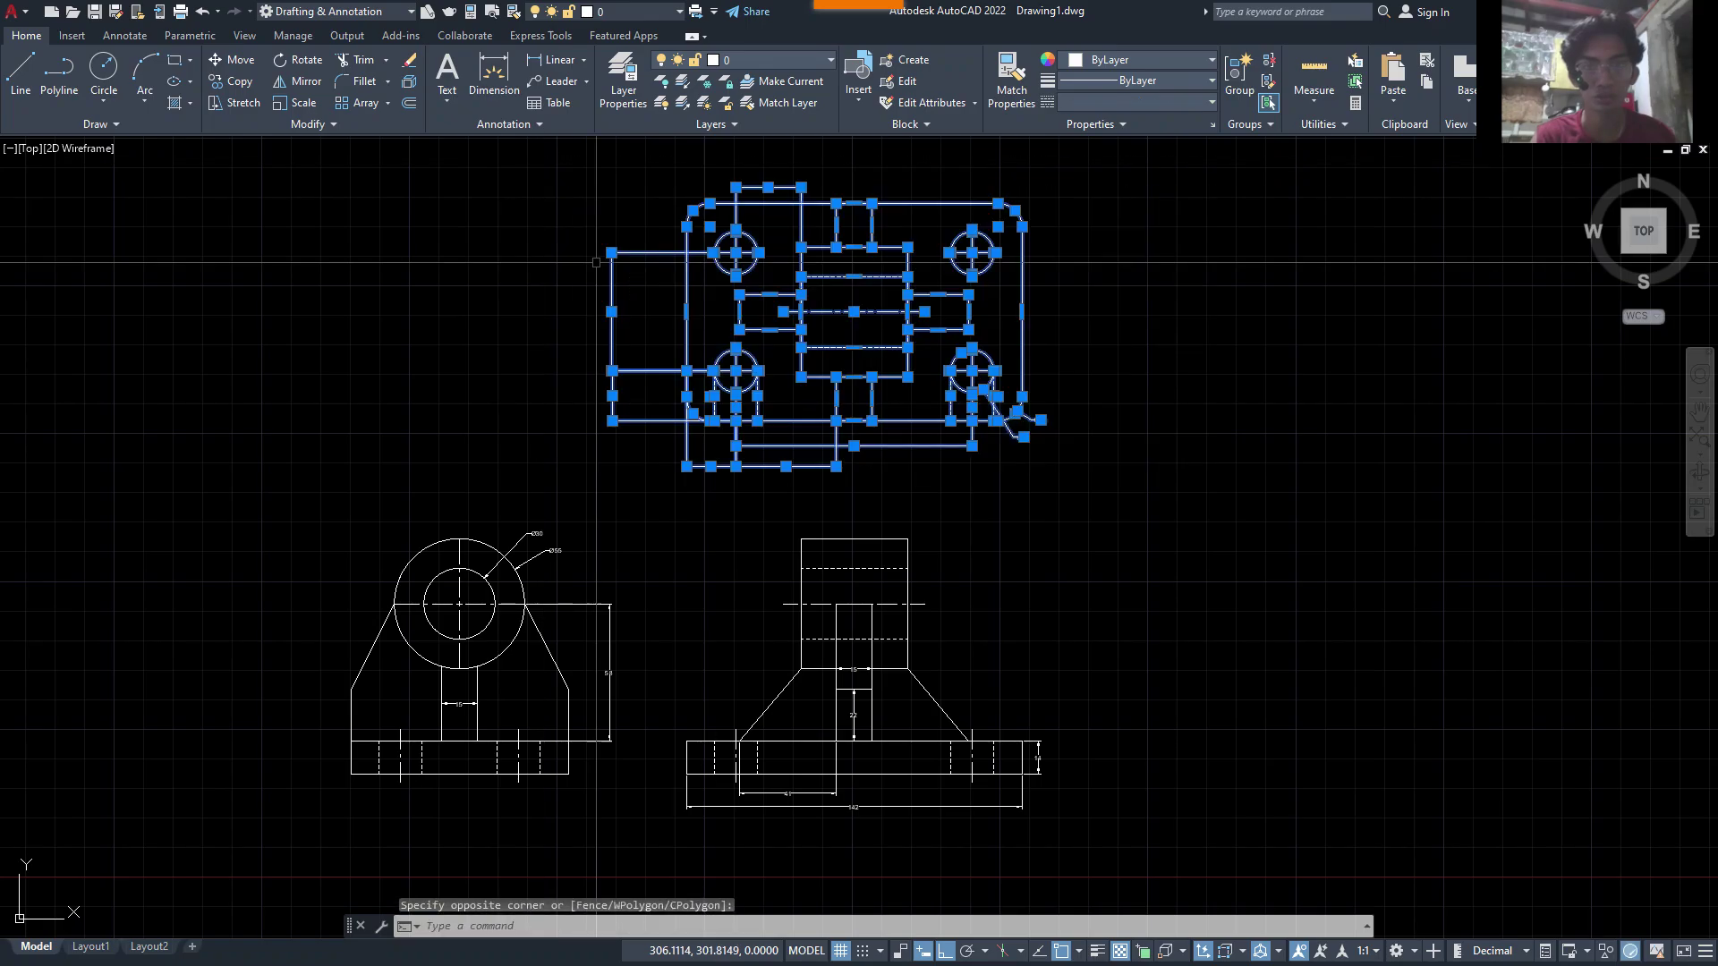
type("m")
key("Return")
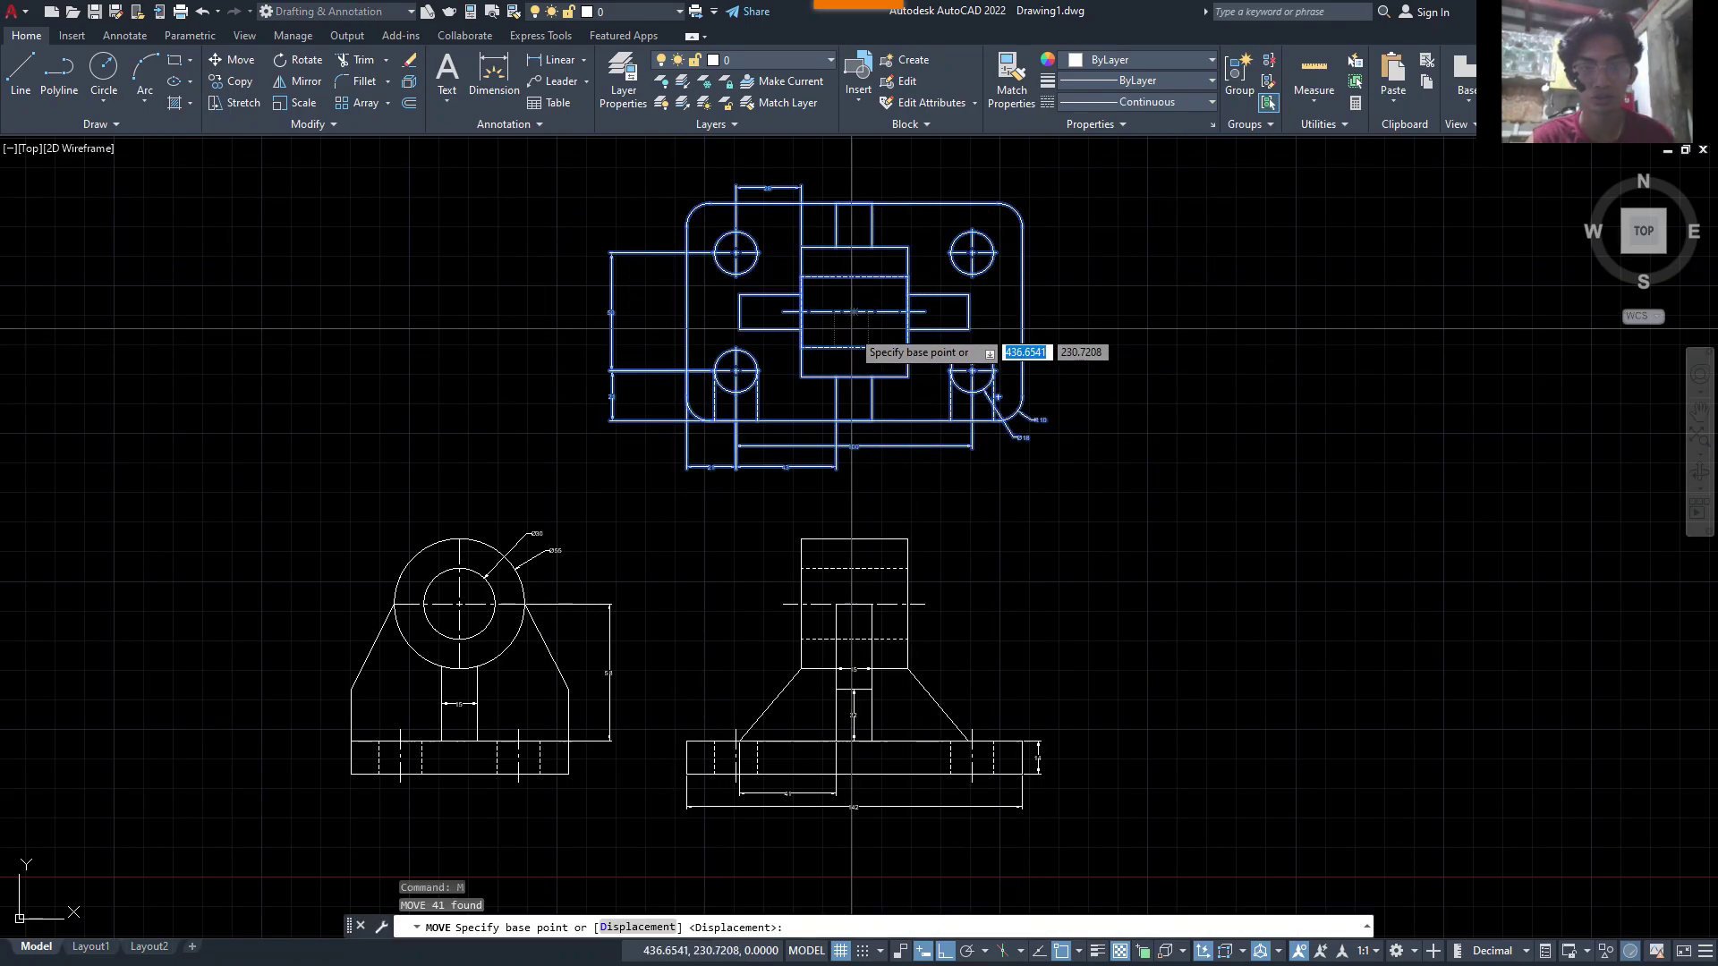
left_click(854, 322)
scroll(886, 603, "down", 2)
middle_click_drag(881, 564, 920, 179)
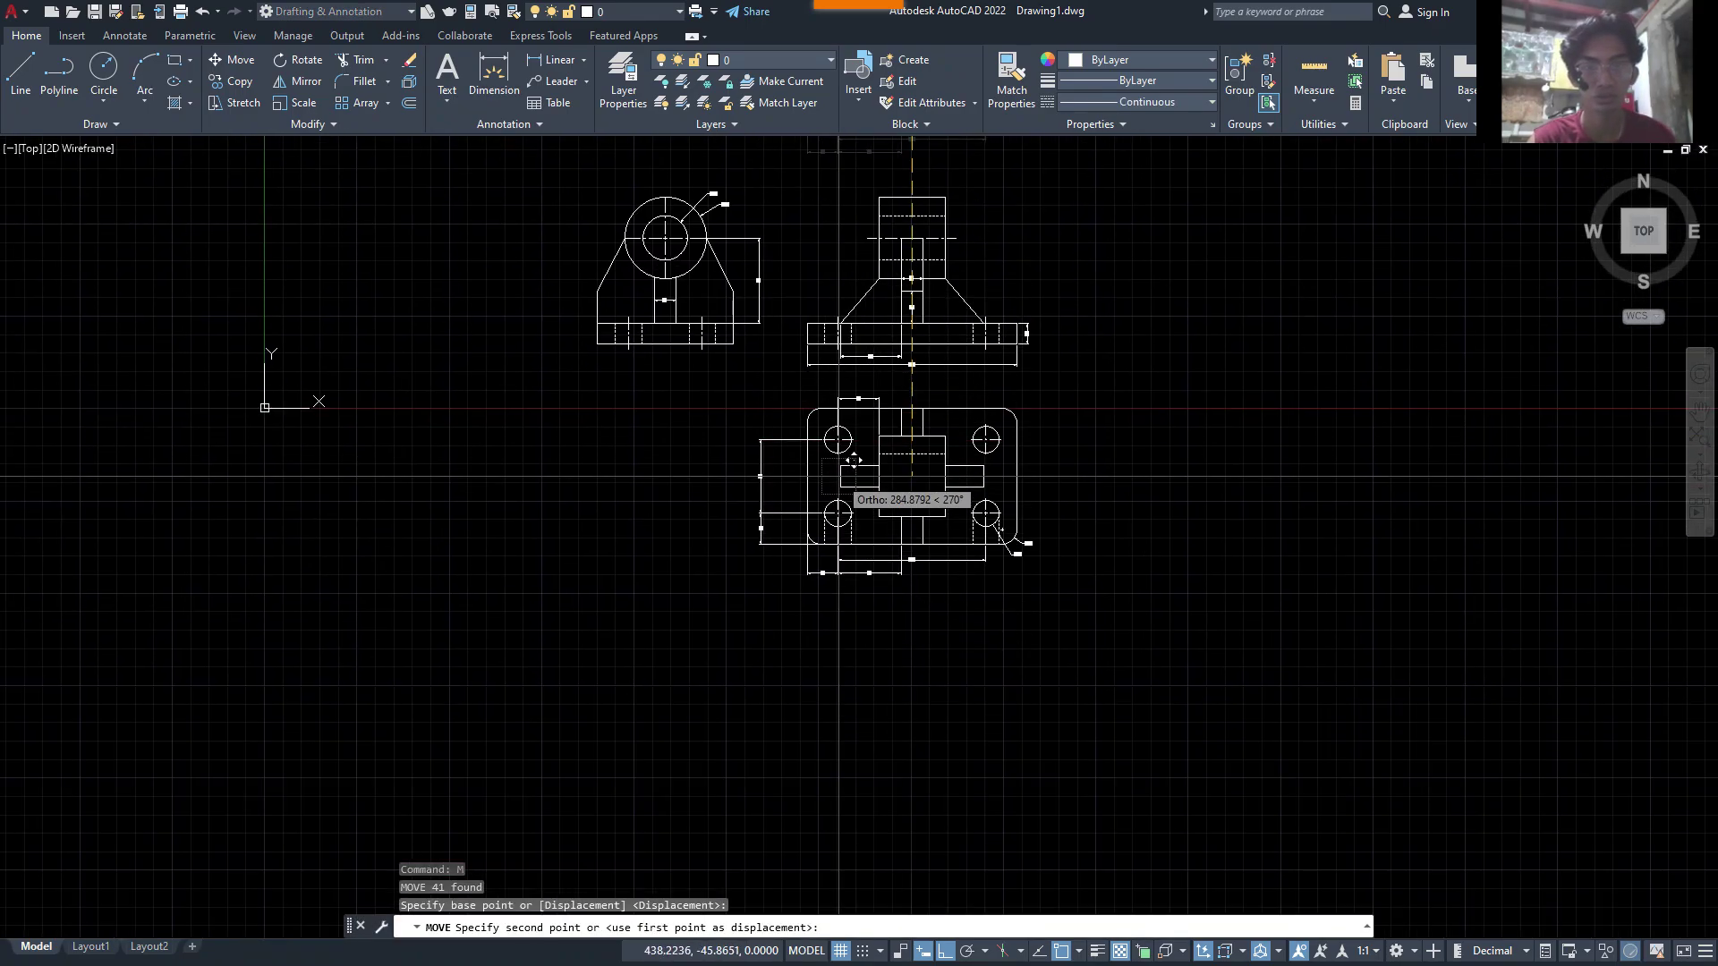
left_click(882, 467)
key("Escape")
middle_click_drag(1009, 539, 986, 606)
scroll(763, 575, "up", 2)
scroll(848, 436, "down", 2)
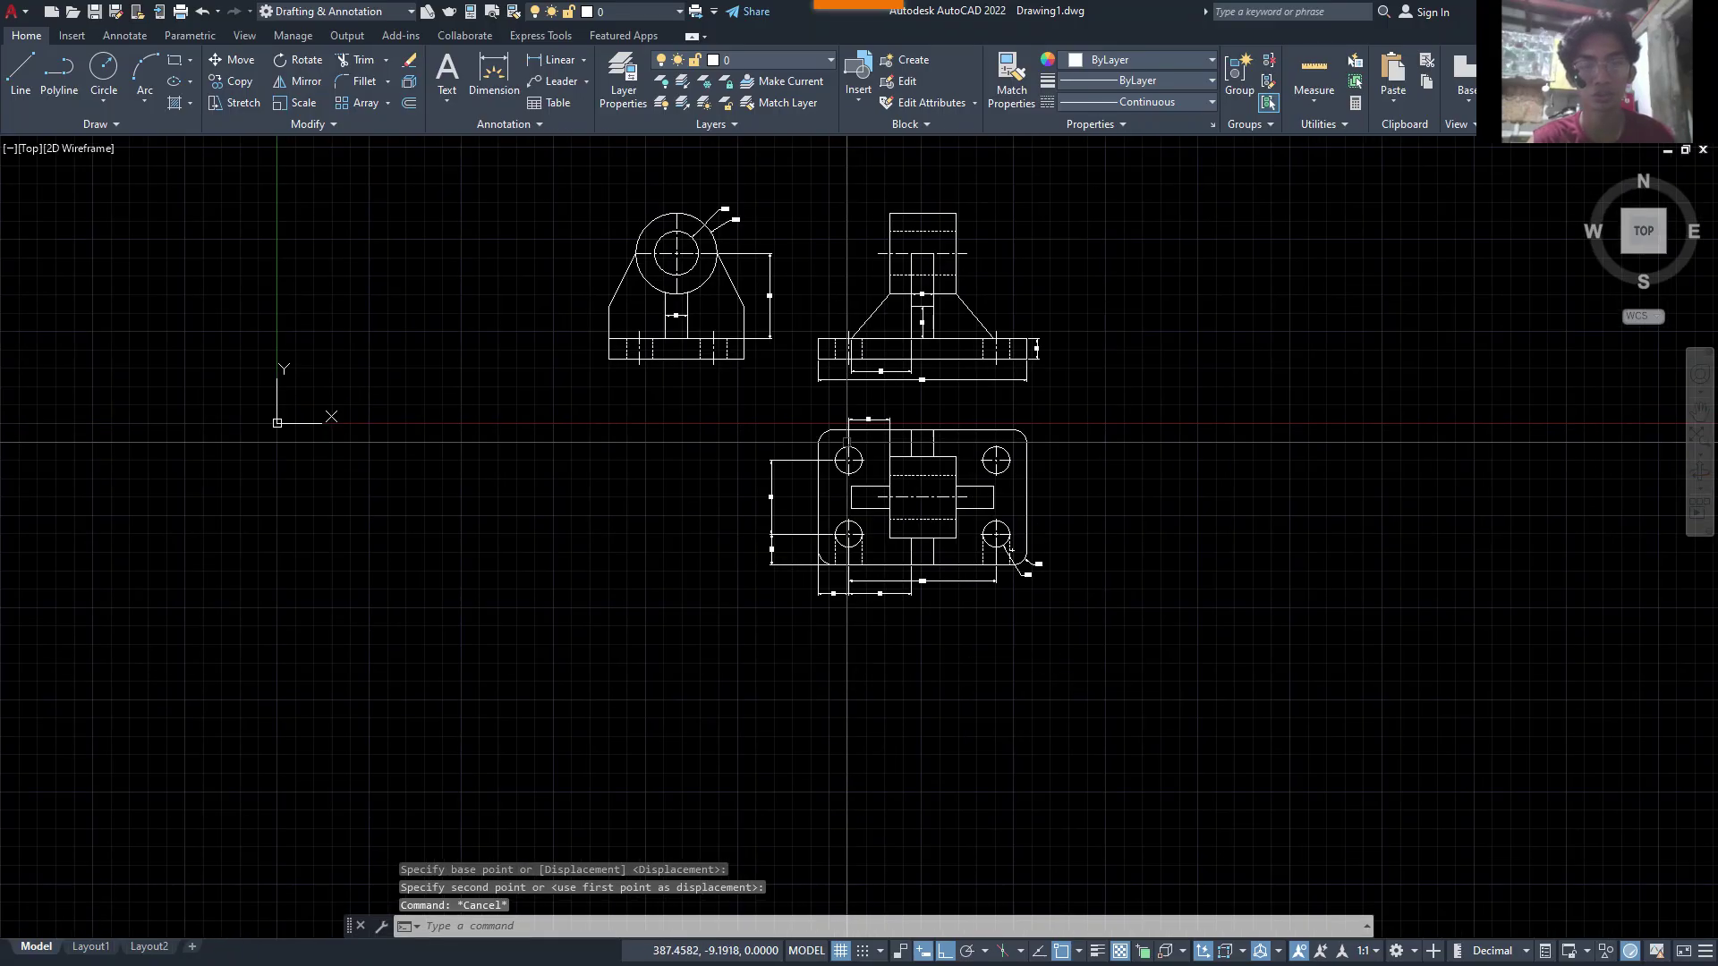
middle_click_drag(848, 438, 682, 578)
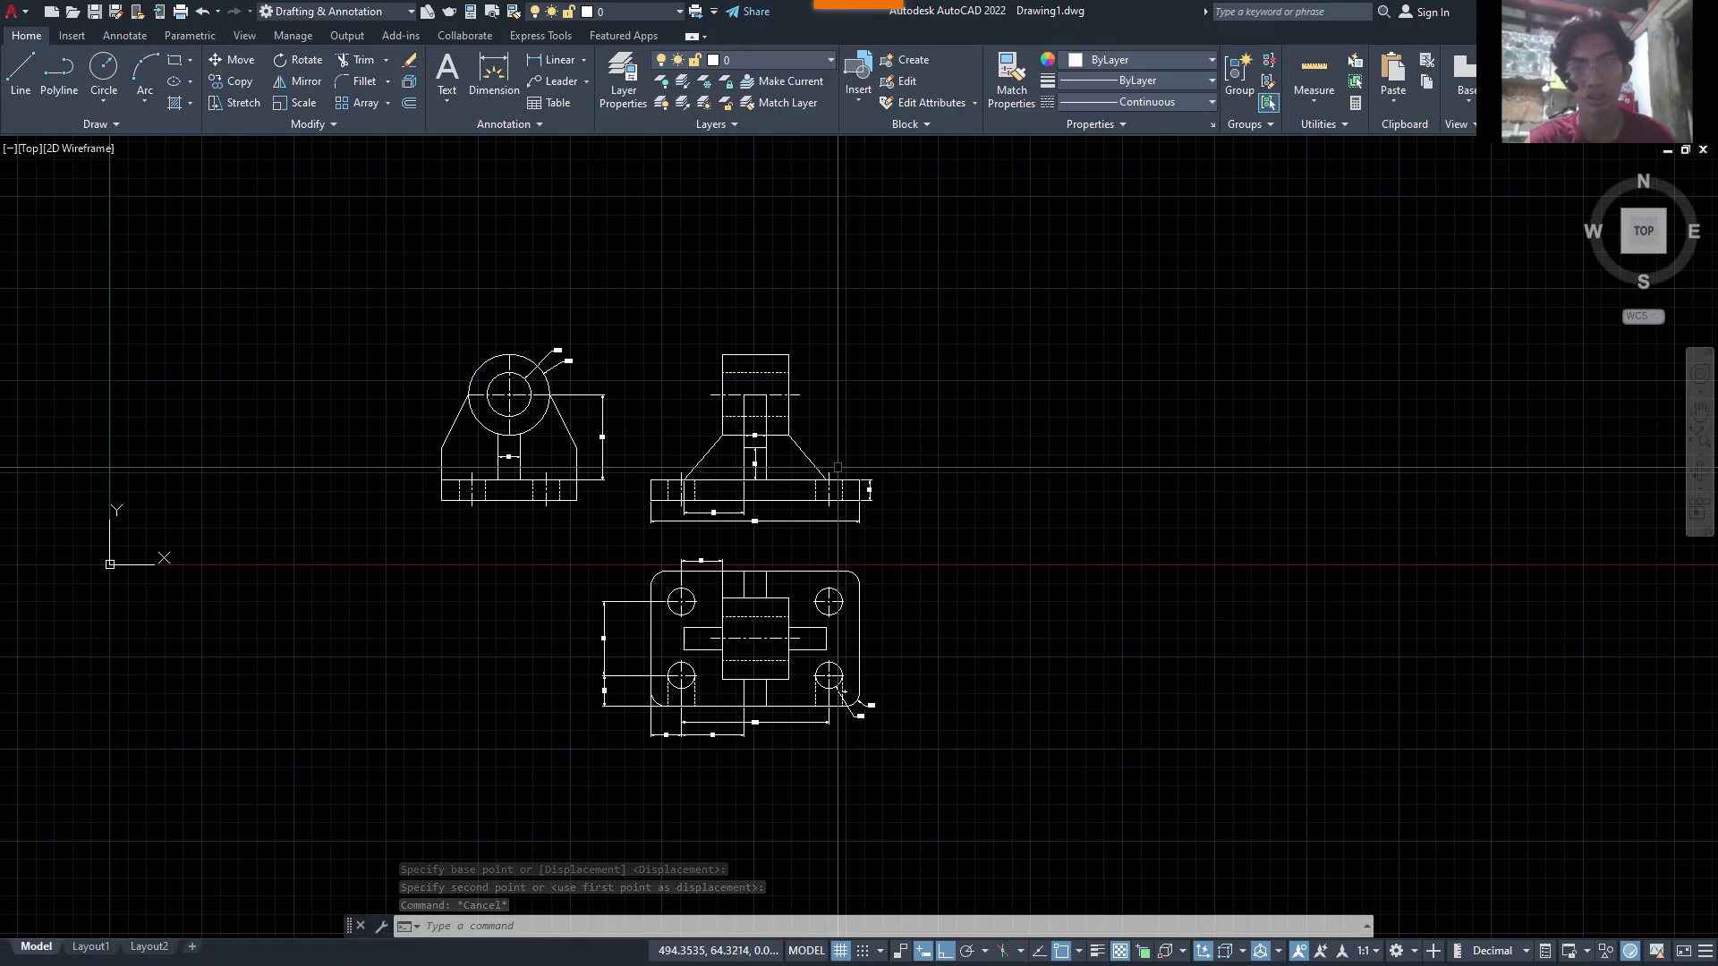
left_click(814, 27)
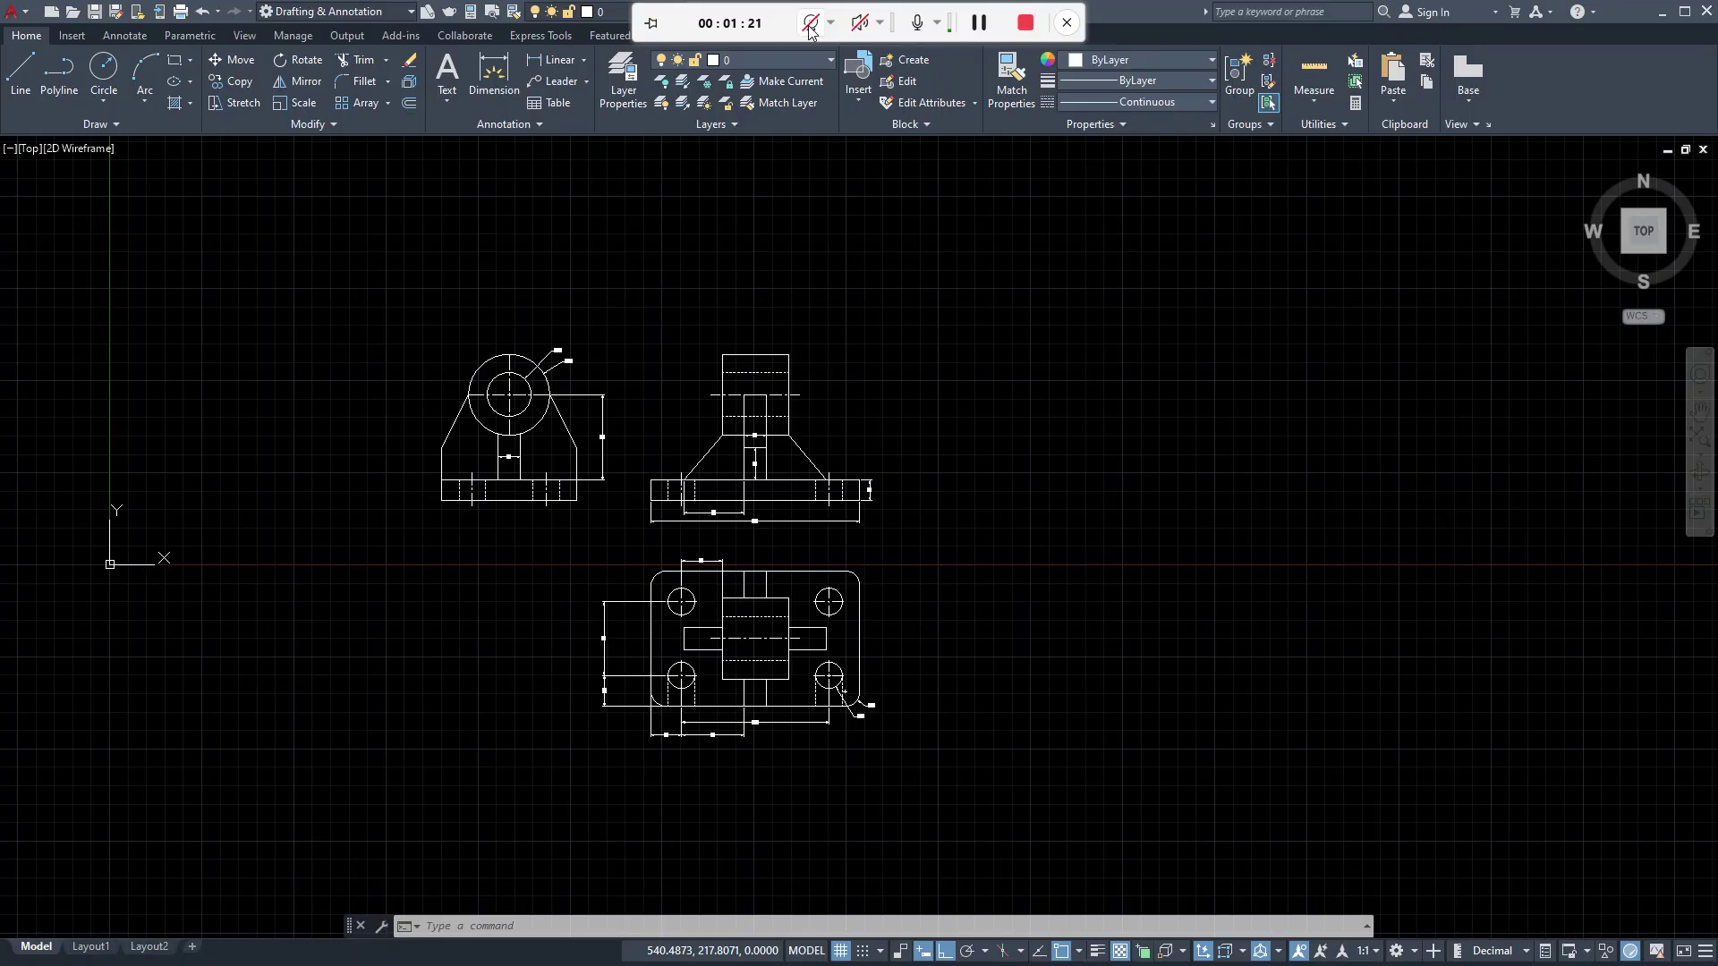
left_click(810, 25)
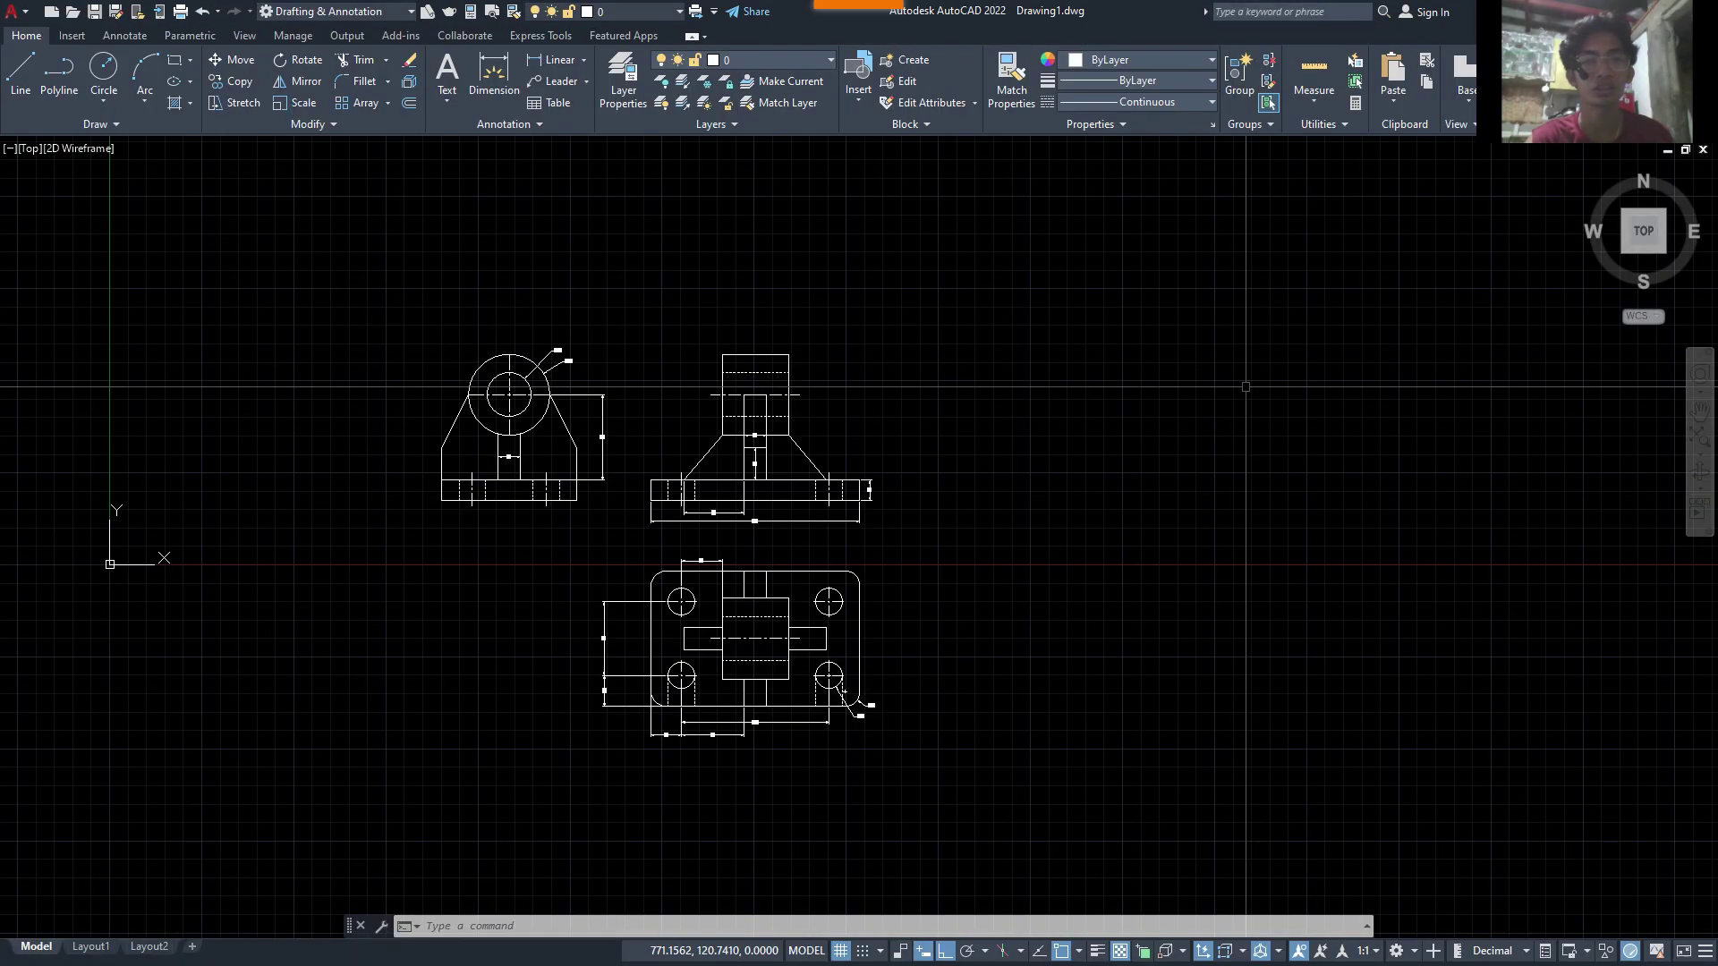
- Bring an empty area of model space beside the existing orthographic views into view
scroll(1372, 384, "down", 2)
middle_click_drag(1373, 385, 1024, 505)
scroll(1024, 505, "down", 2)
middle_click_drag(1170, 445, 941, 520)
scroll(501, 687, "up", 2)
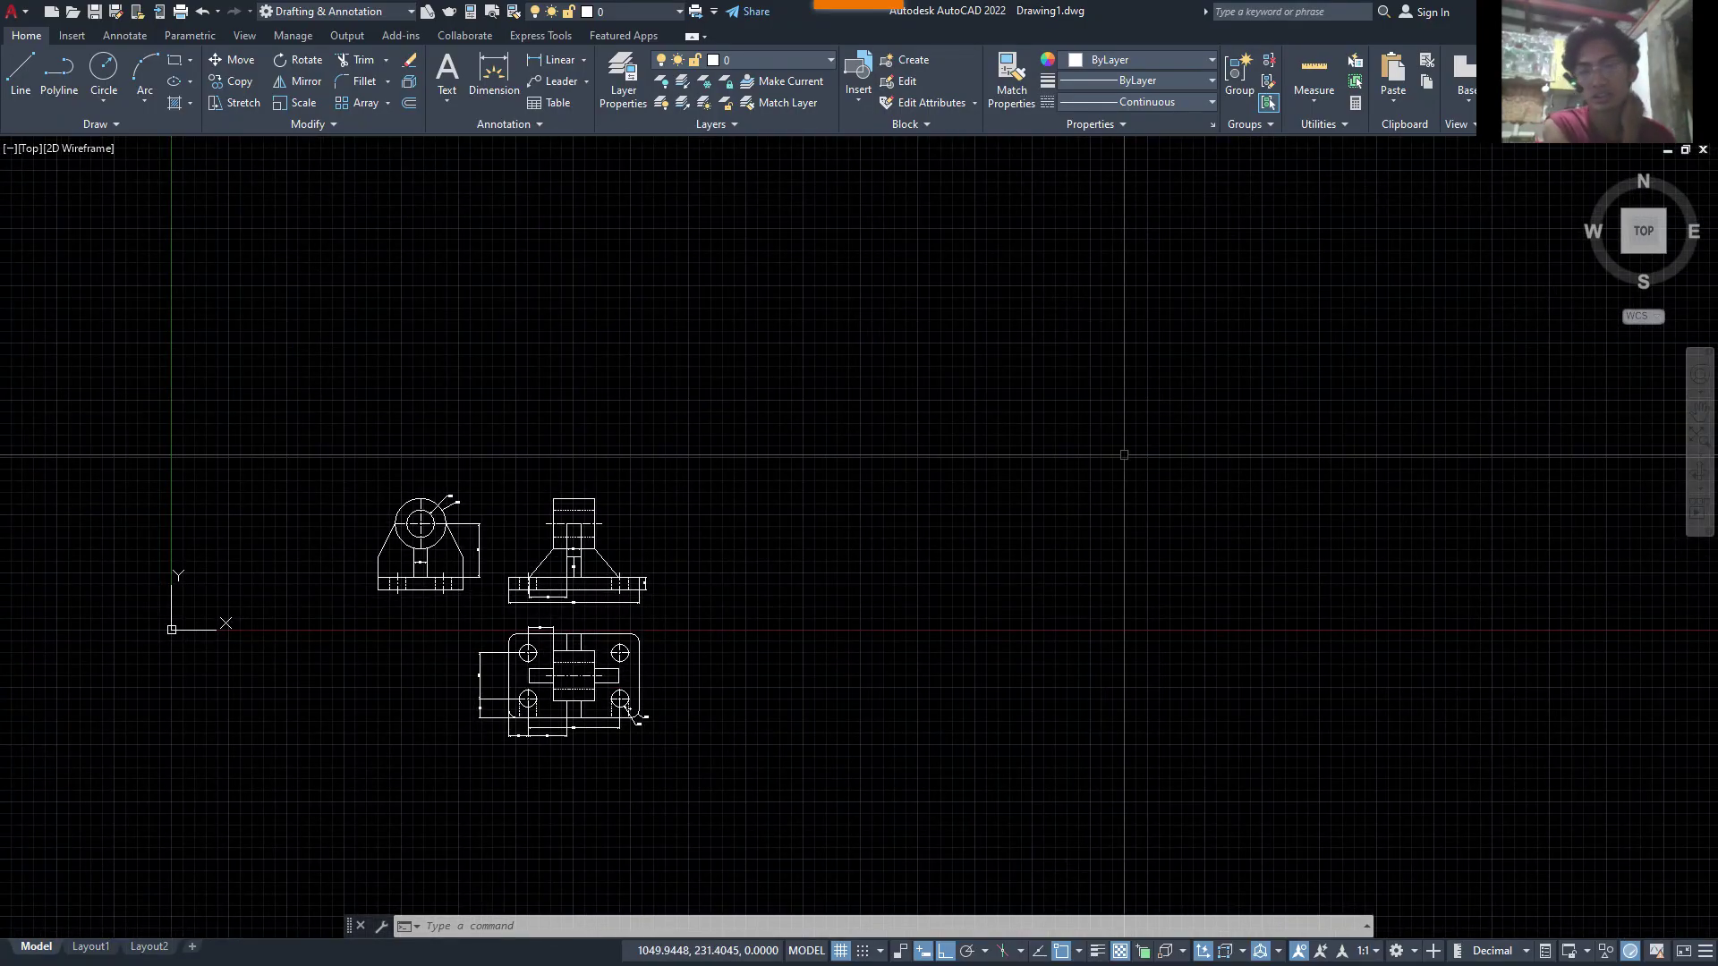
middle_click_drag(1317, 344, 1113, 415)
scroll(1241, 383, "down", 2)
mouse_move(1242, 383)
middle_mouse_down()
mouse_move(1022, 465)
mouse_move(1021, 510)
mouse_move(835, 729)
mouse_move(836, 770)
middle_mouse_up()
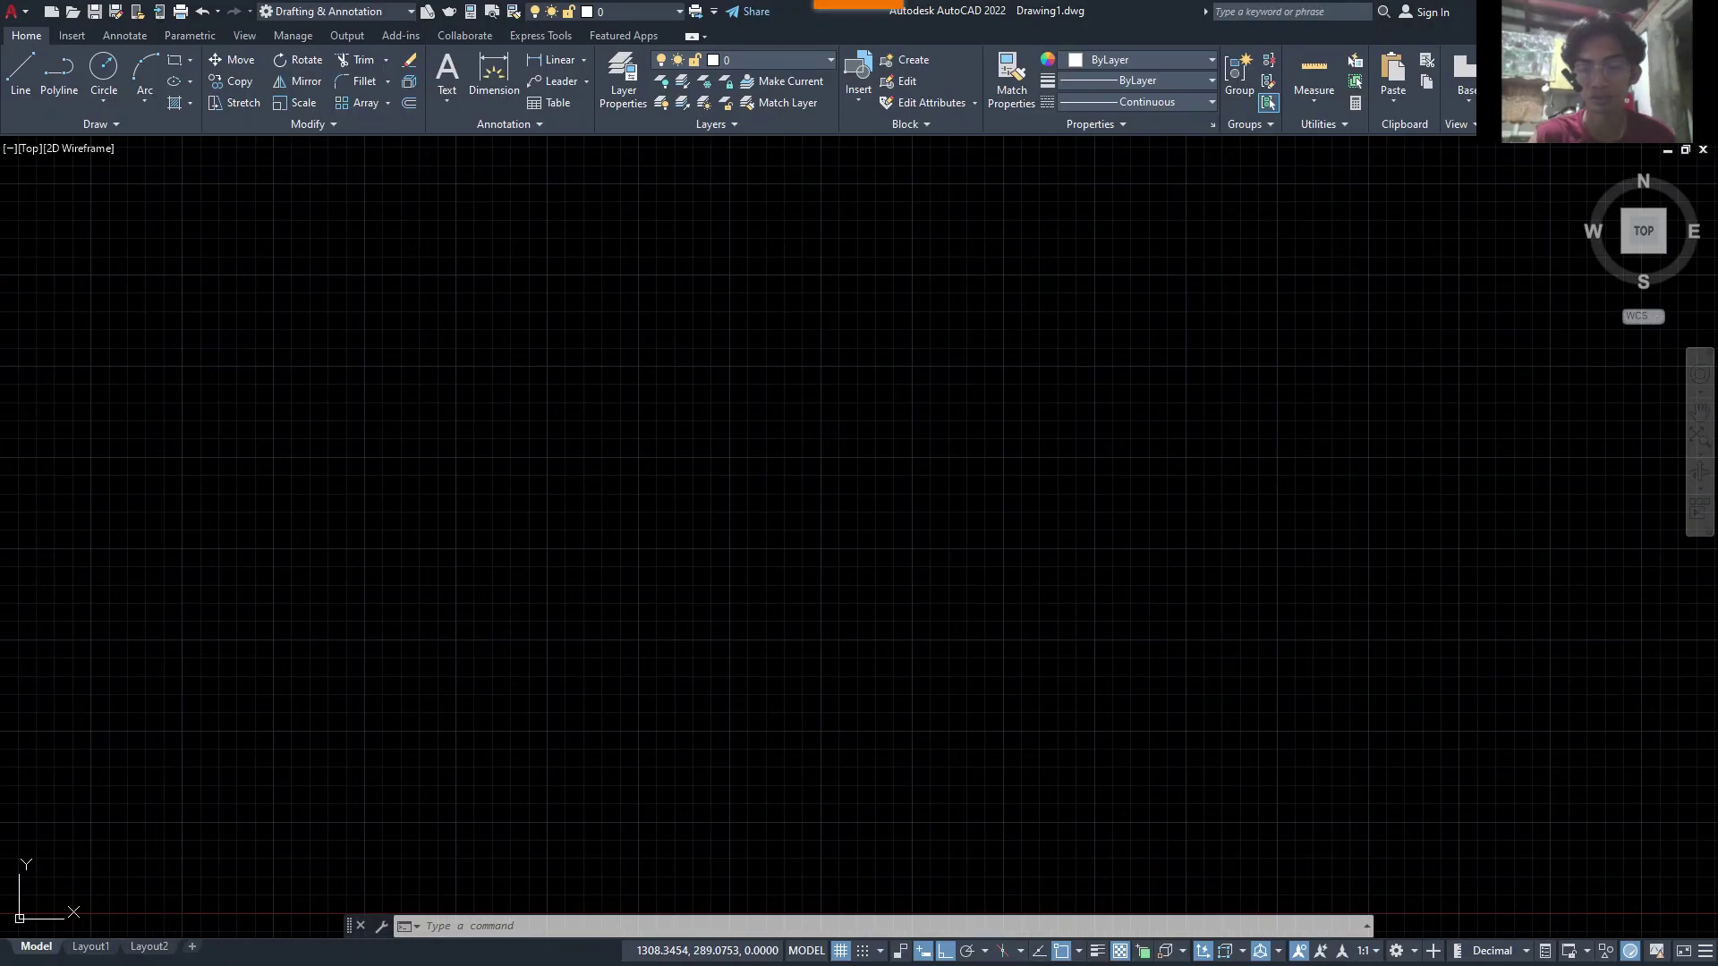
- Switch to Word, re-examine the direction and the isometric image's dimensions, and return to AutoCAD
key("alt+Tab")
left_click(1350, 376)
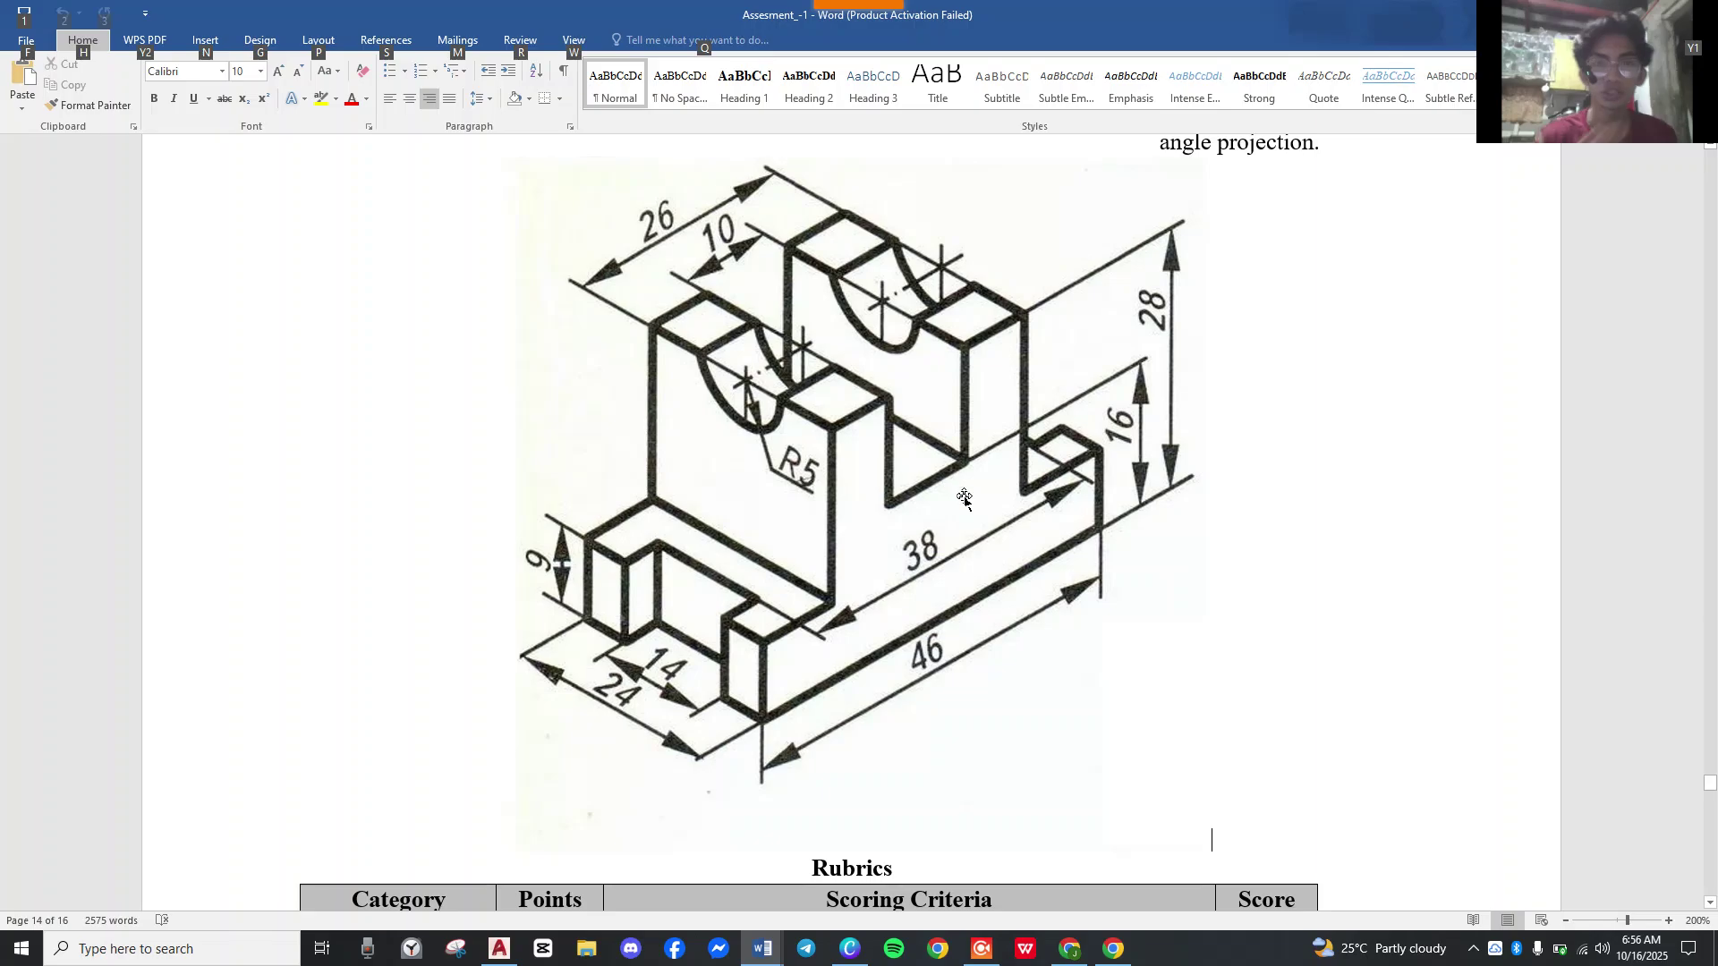
scroll(969, 499, "up", 2)
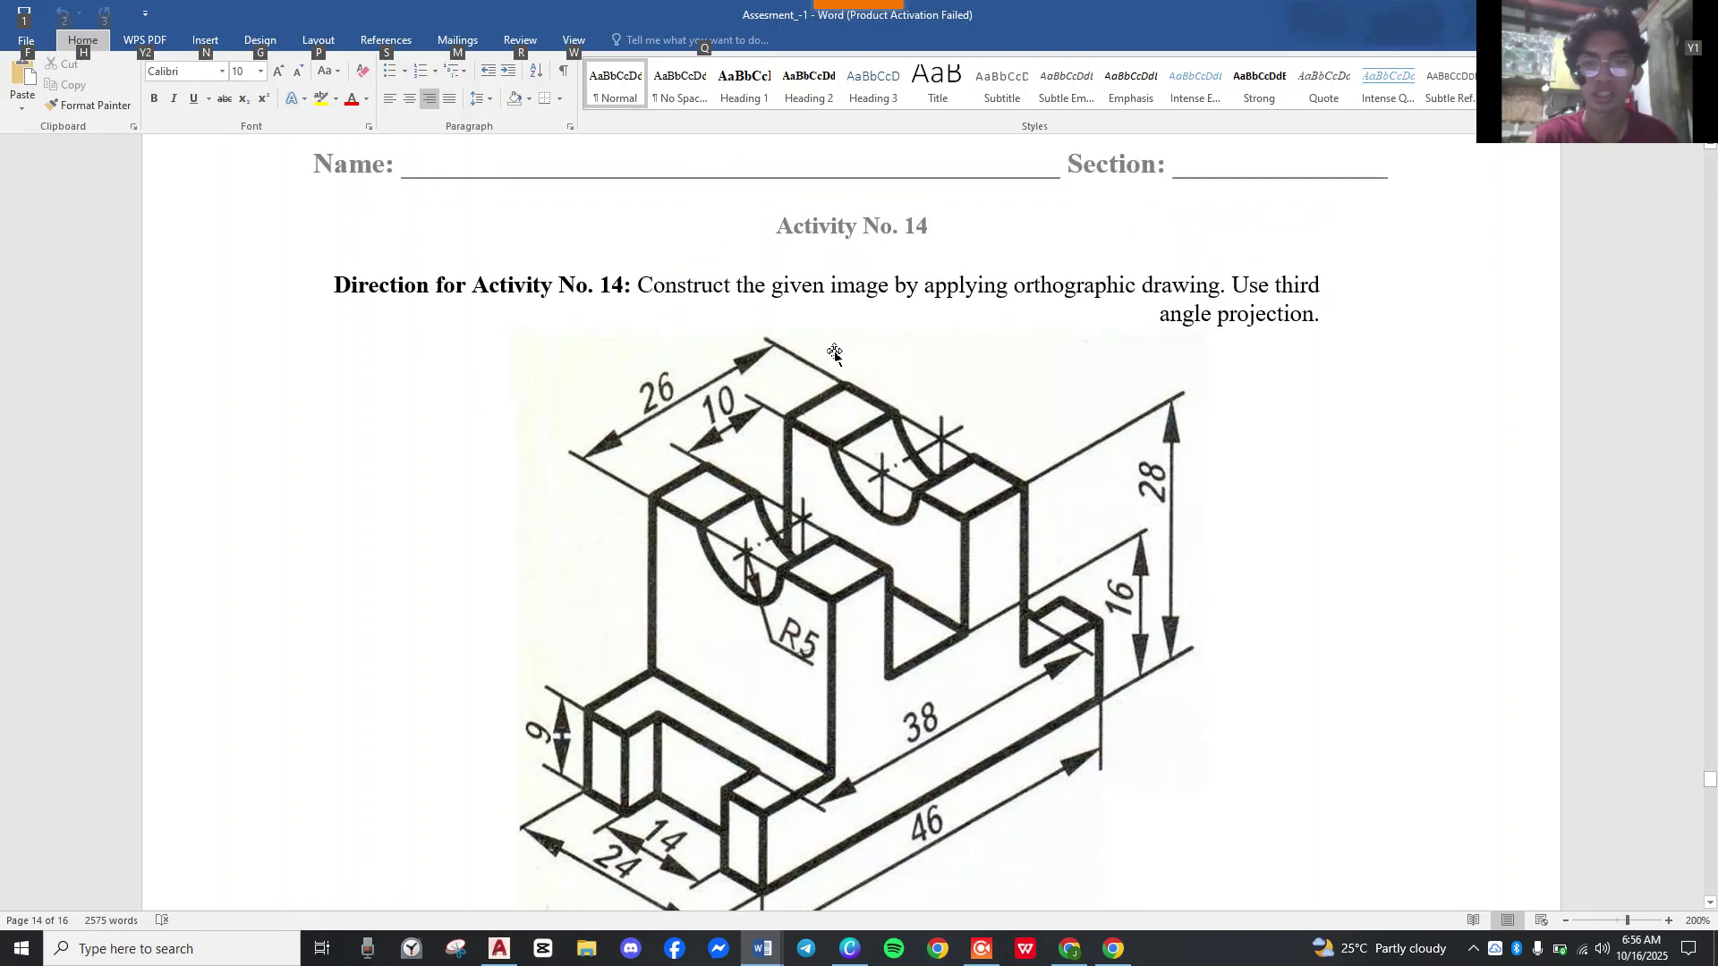
scroll(834, 353, "down", 2)
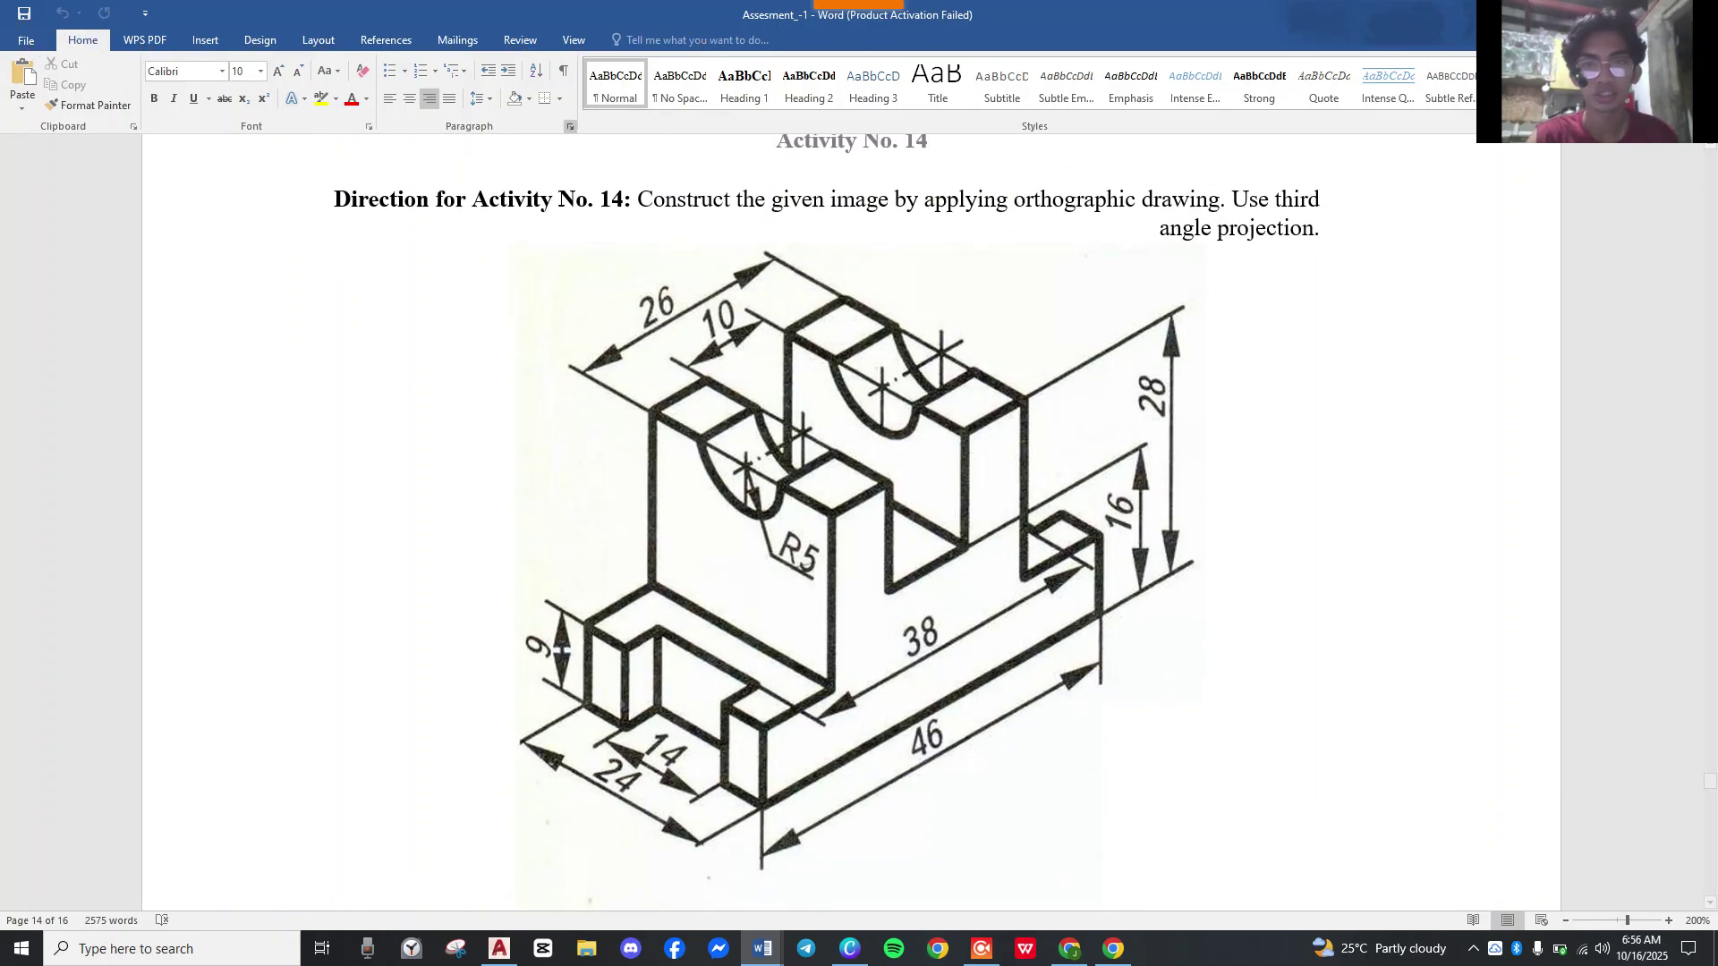
scroll(855, 487, "down", 2)
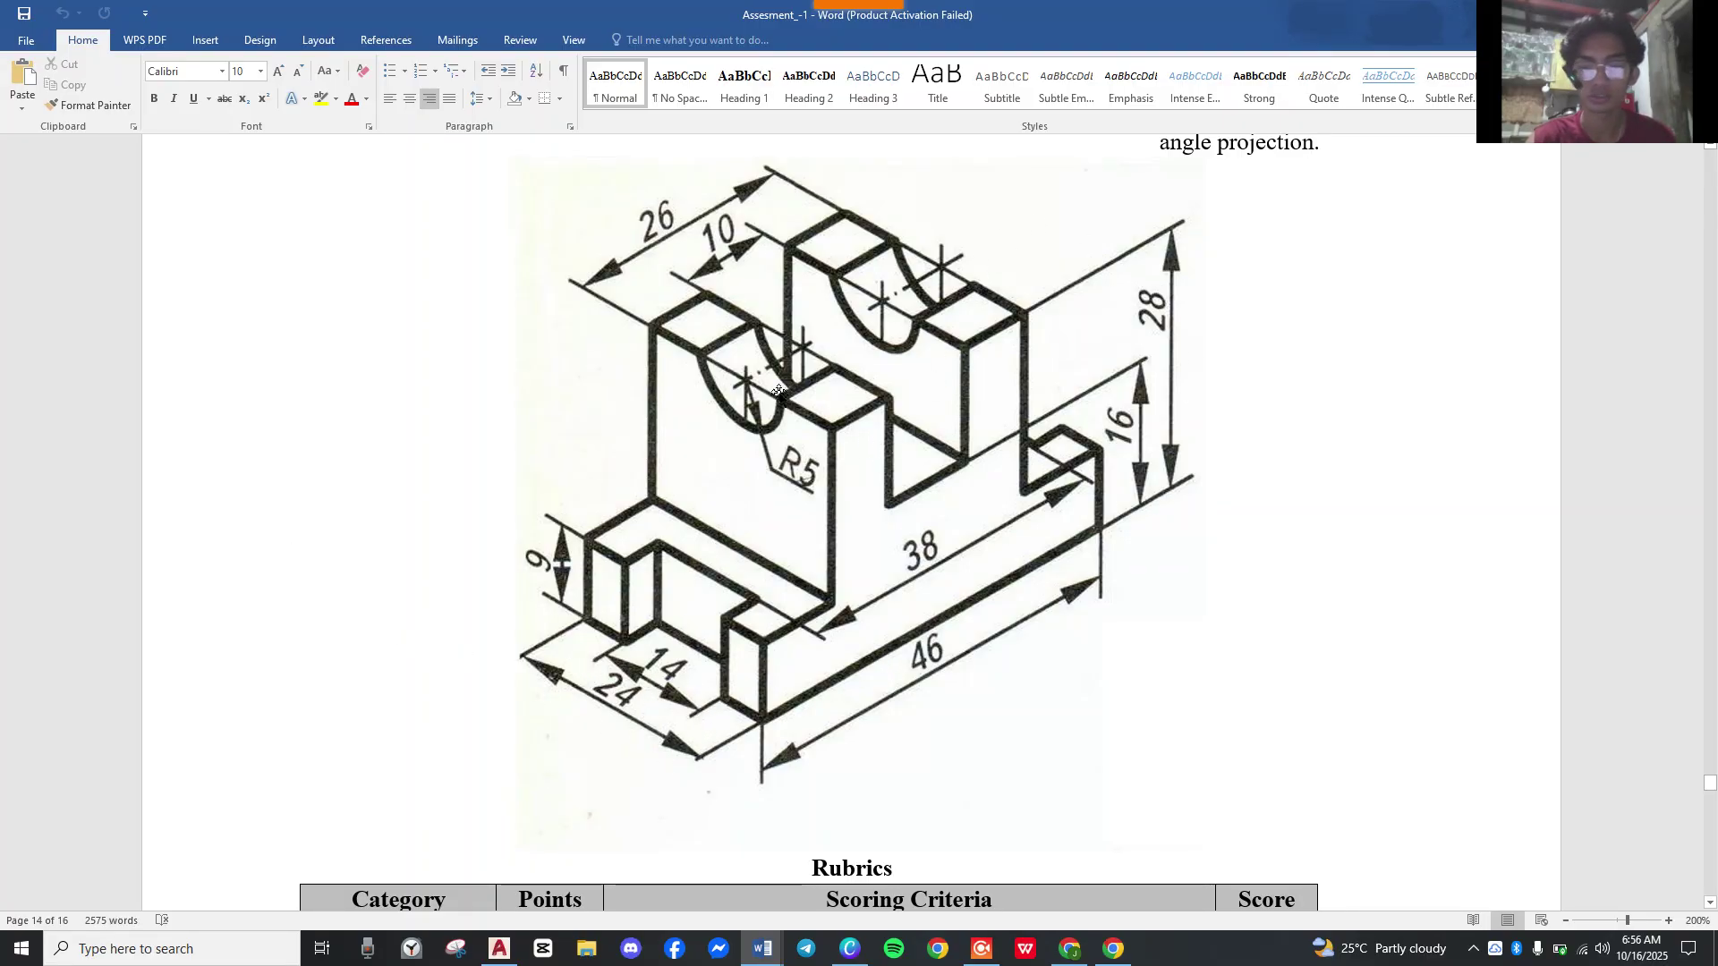
key("alt+Tab")
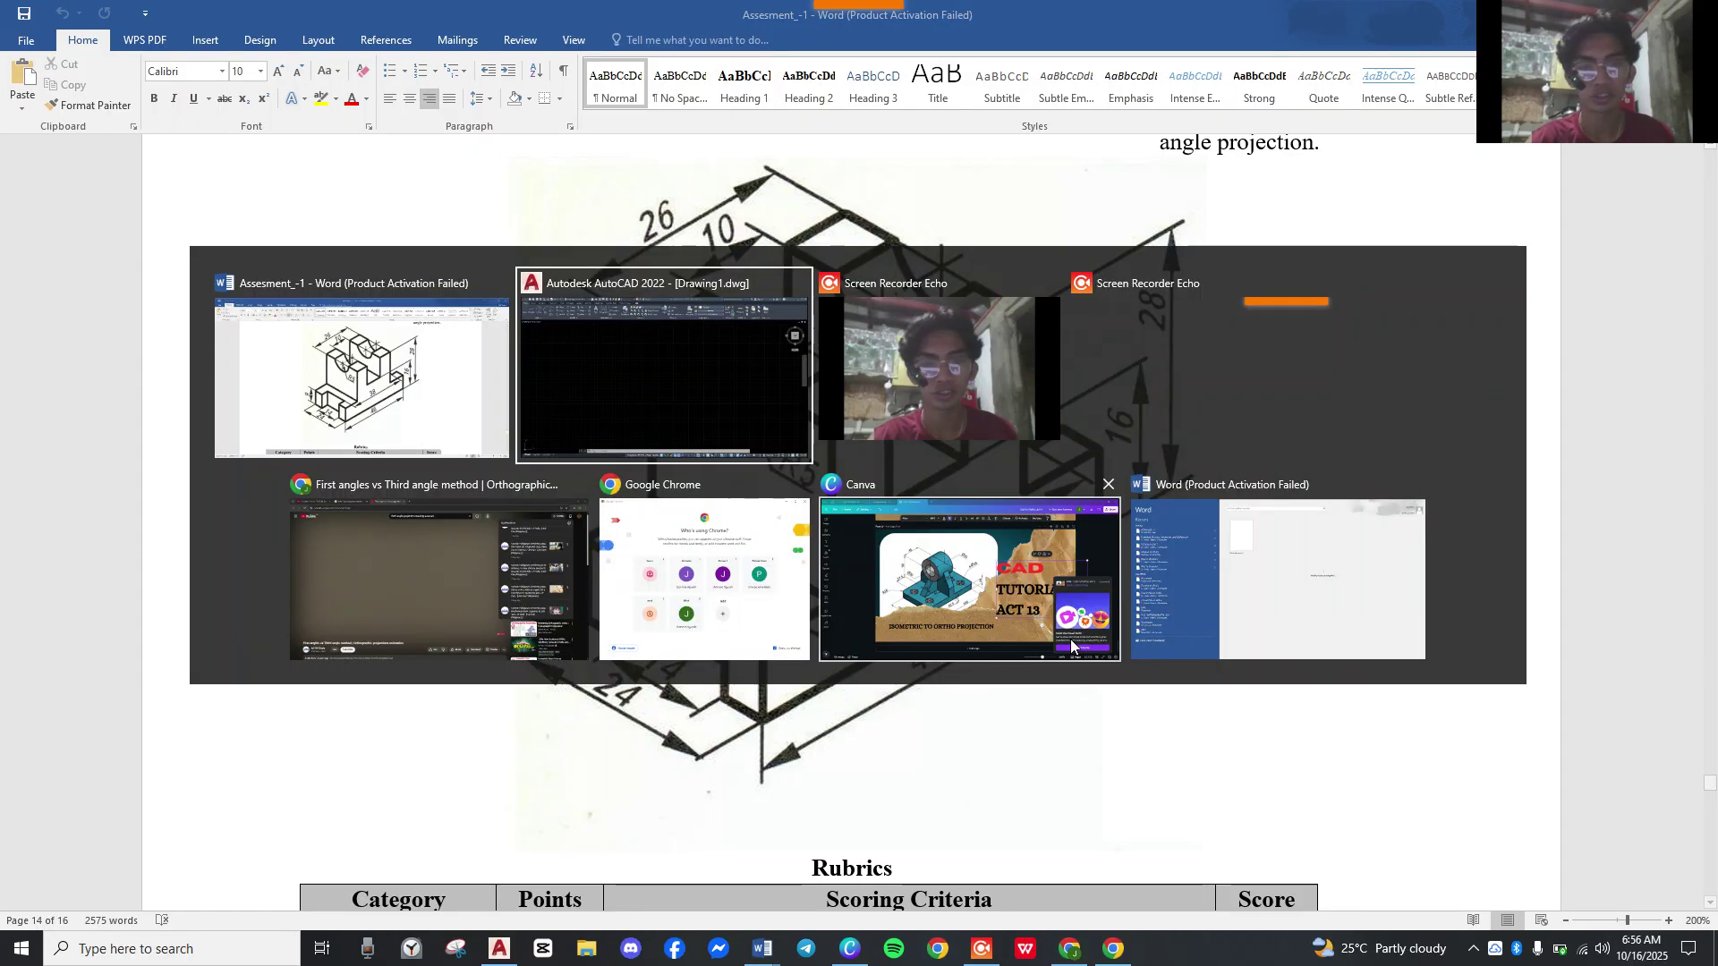
left_click(342, 311)
key("alt")
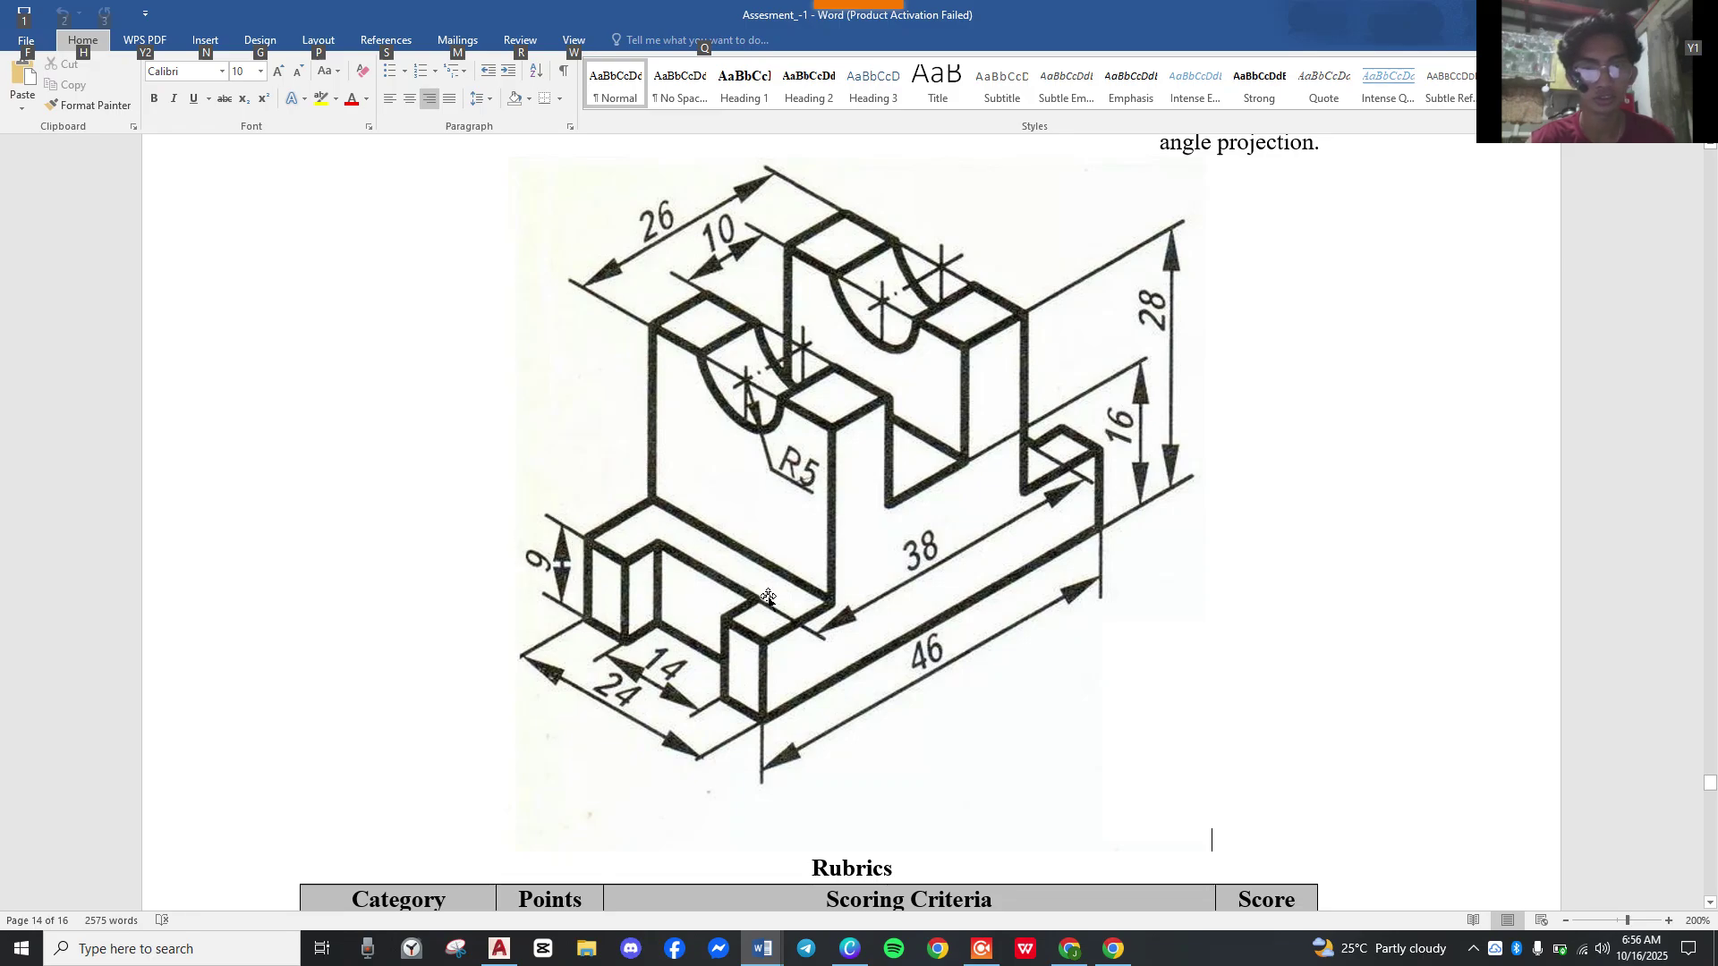
key("alt+Tab")
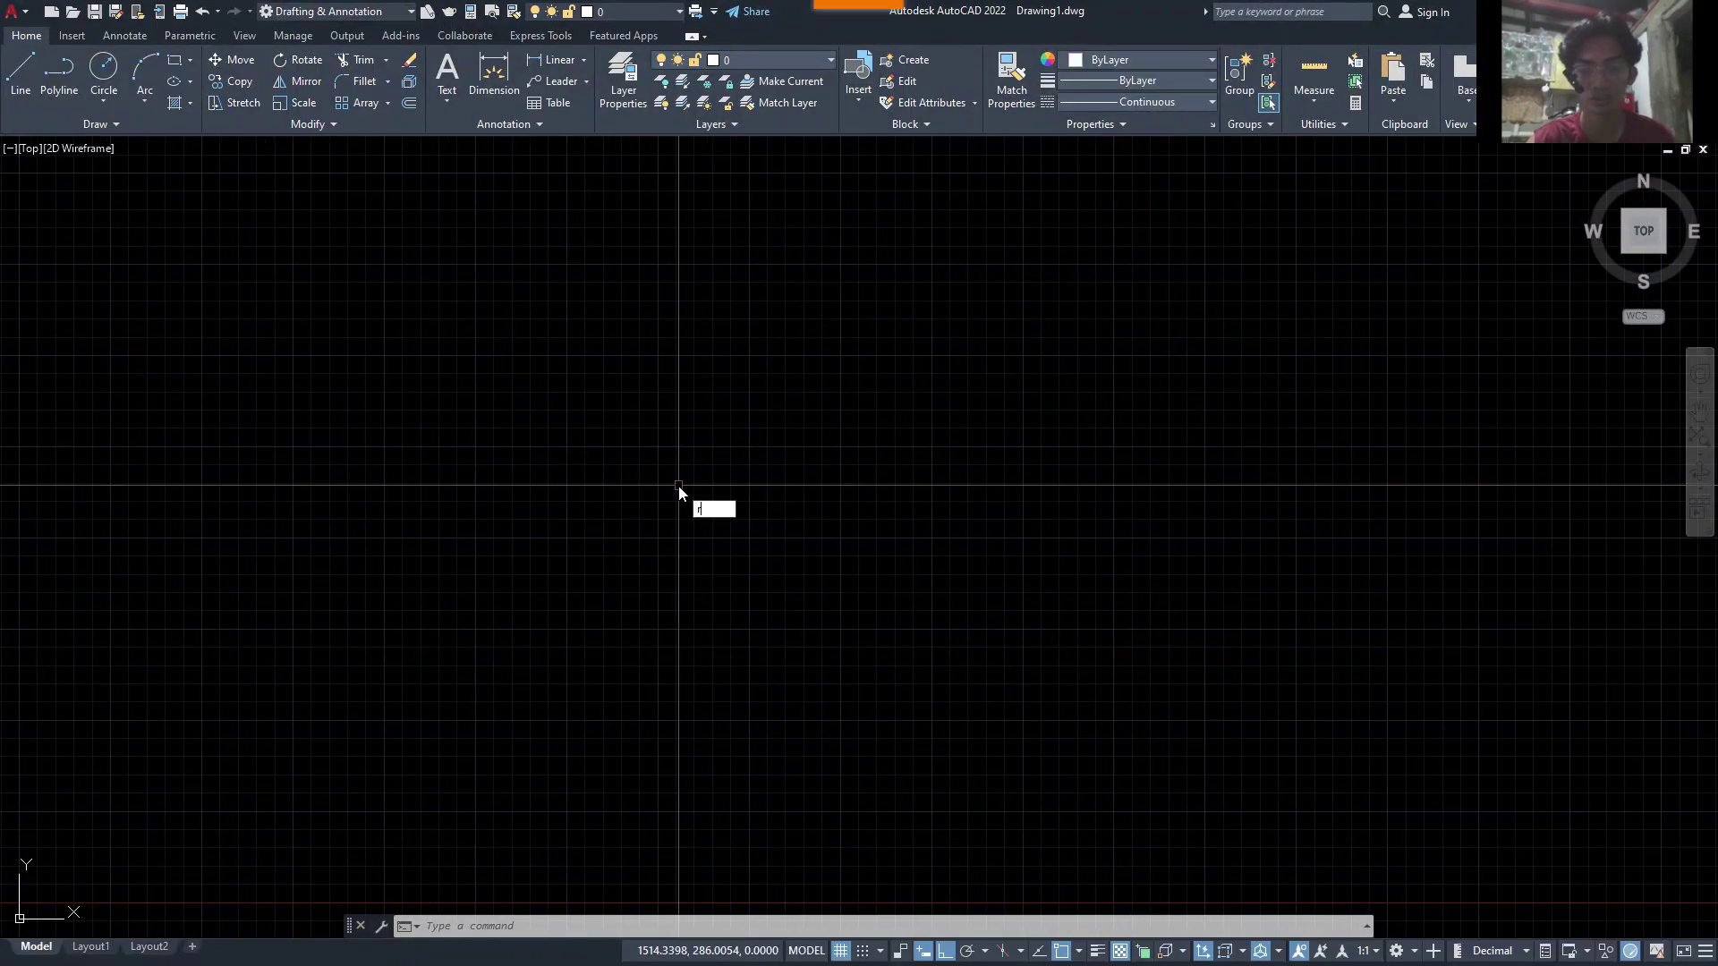
- Draw a long rectangle 9 units high in the empty area of the drawing
type("rec")
key("Return")
left_click(628, 311)
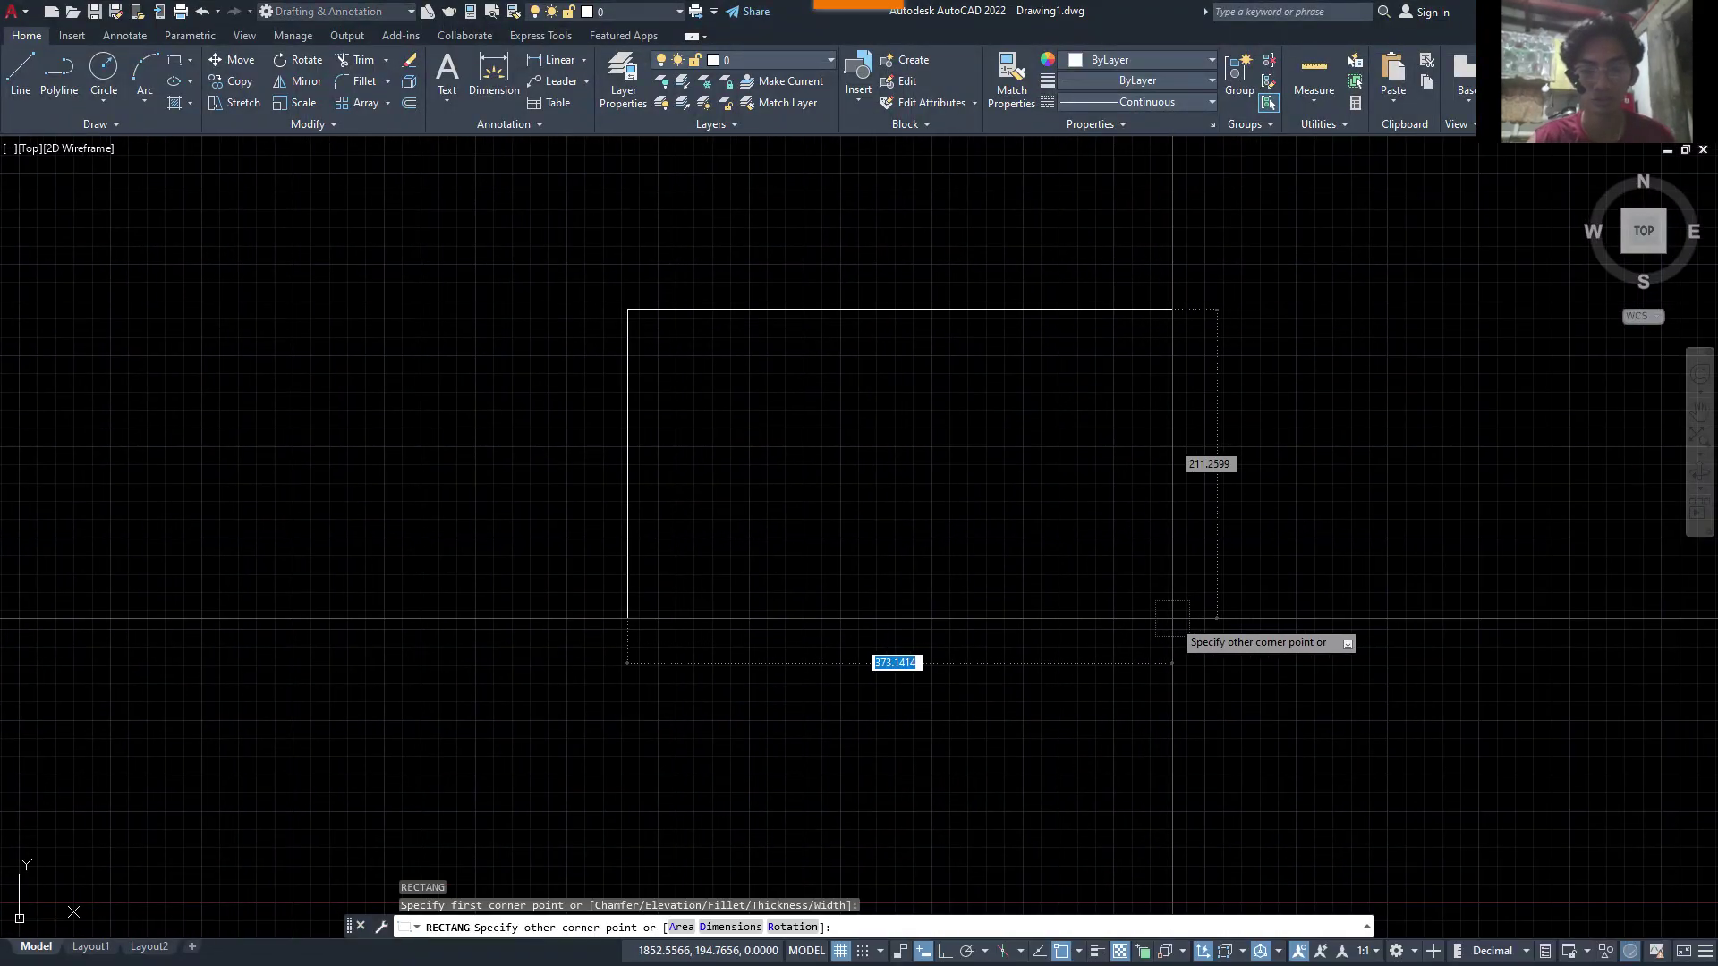
key("Tab")
type("9")
key("Return")
scroll(850, 353, "up", 4)
scroll(804, 409, "down", 2)
middle_click_drag(747, 402, 658, 429)
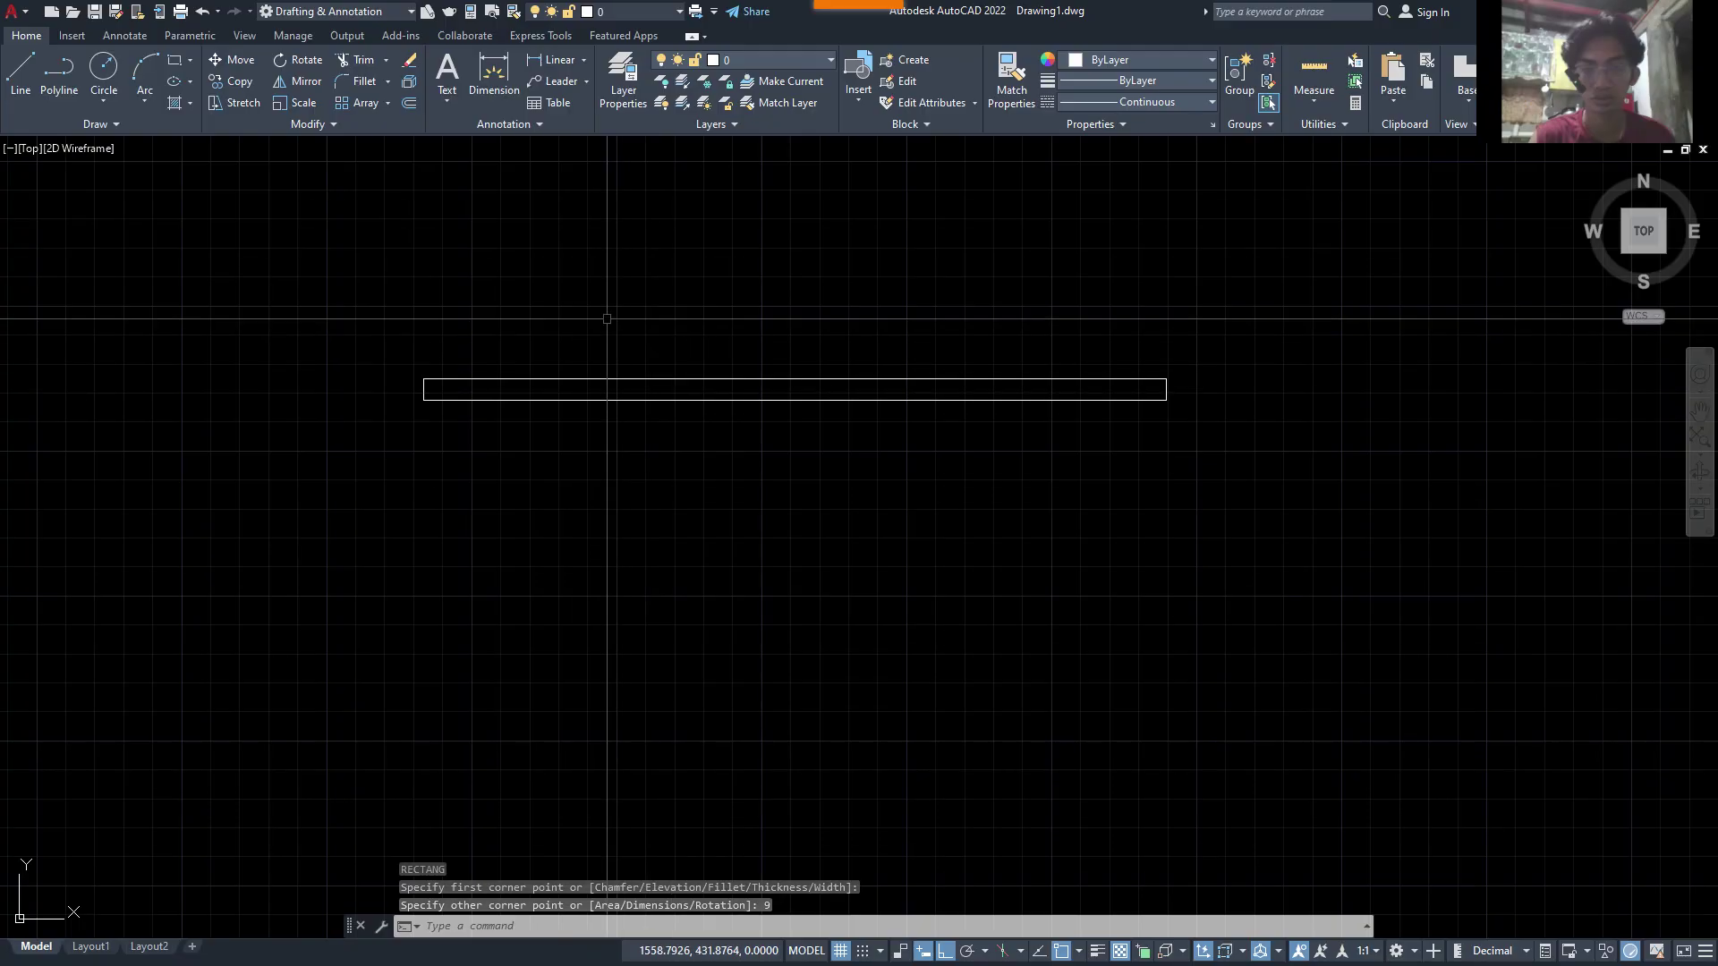
- Delete the long 9-unit-high rectangle
left_click(708, 454)
left_click(646, 386)
key("Delete")
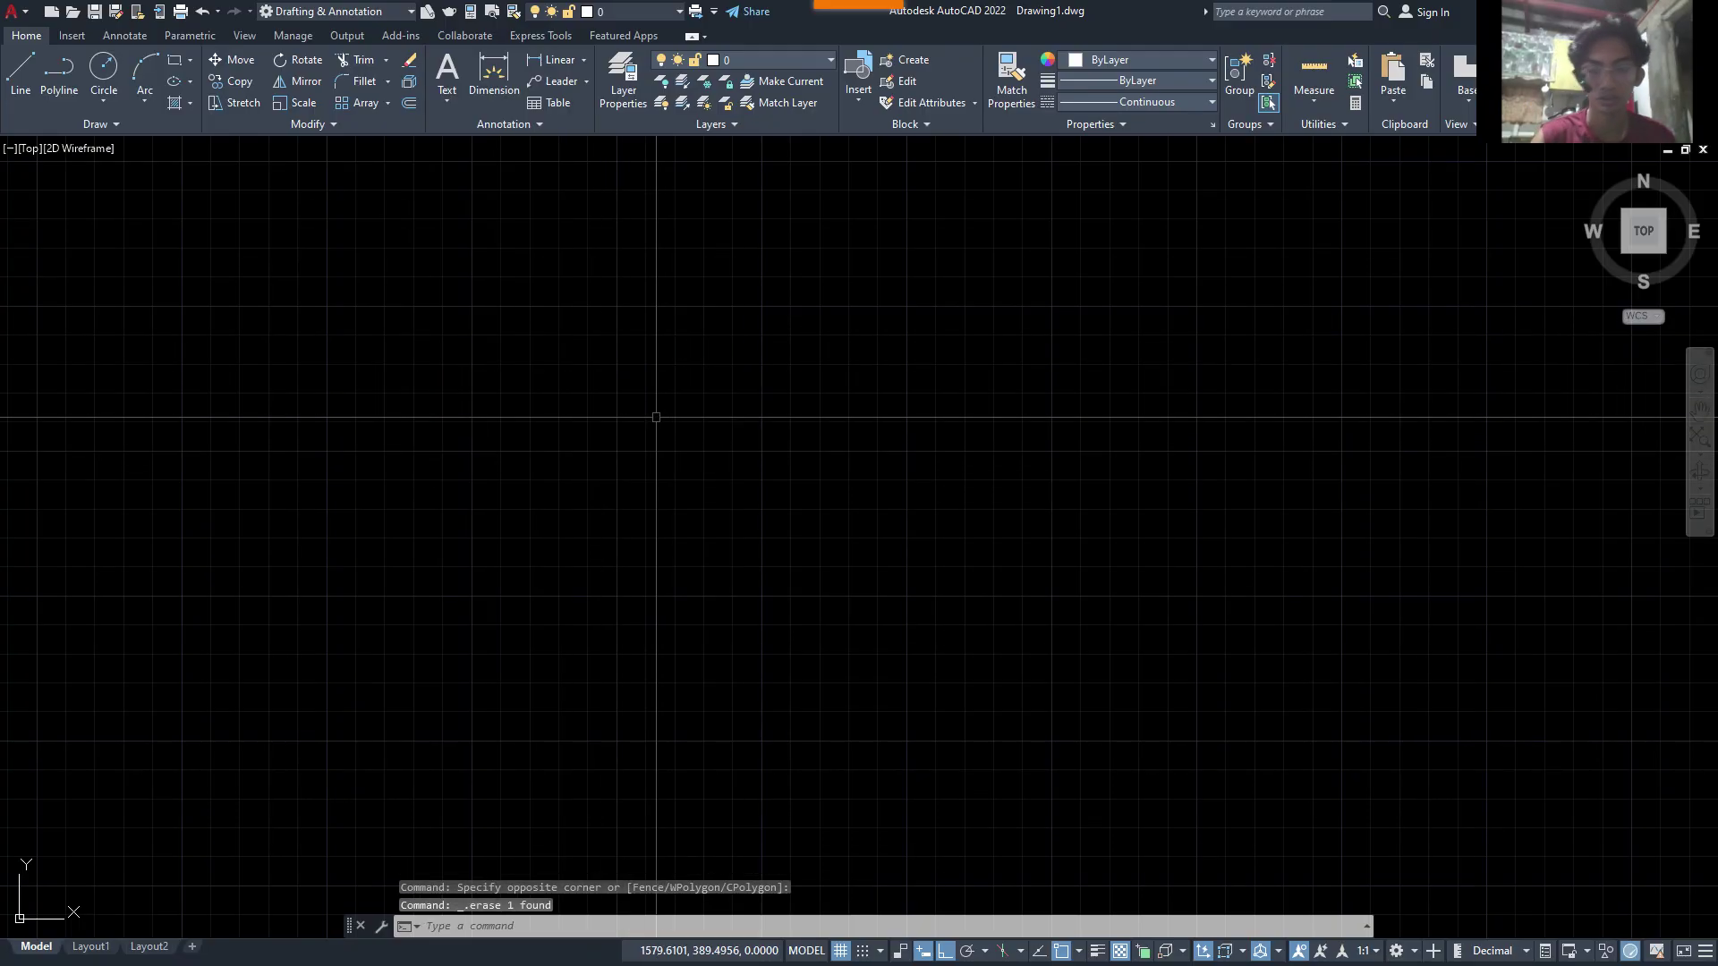
type("rec")
key("Return")
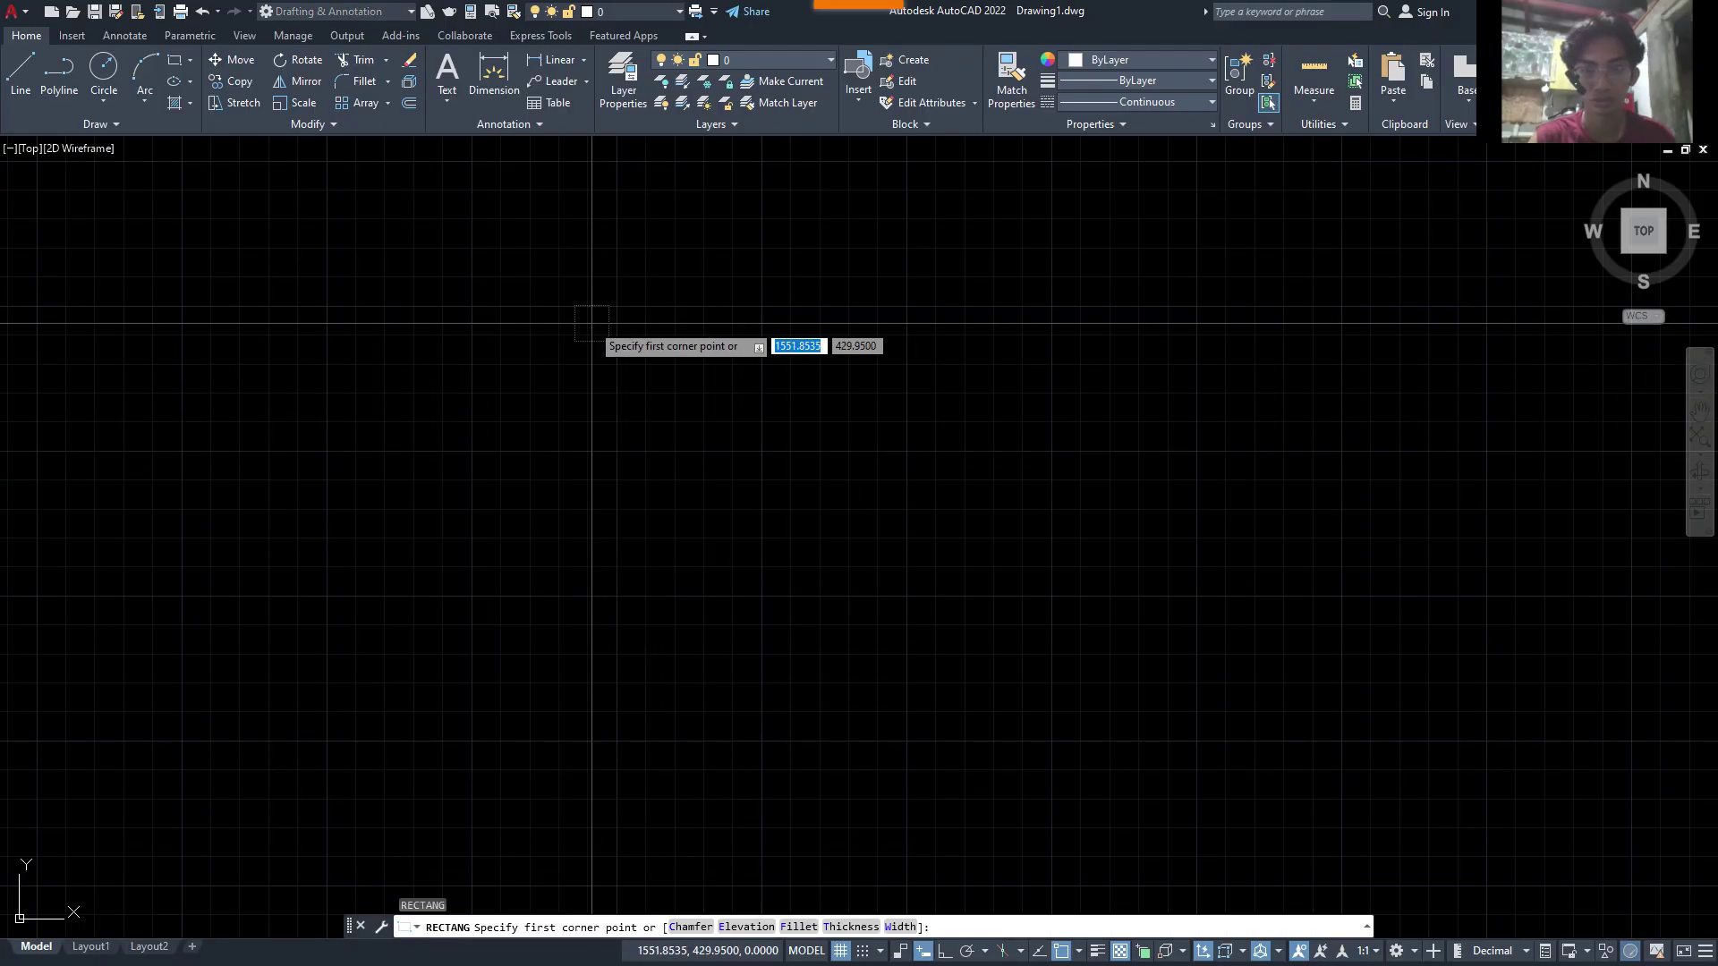
left_click(590, 322)
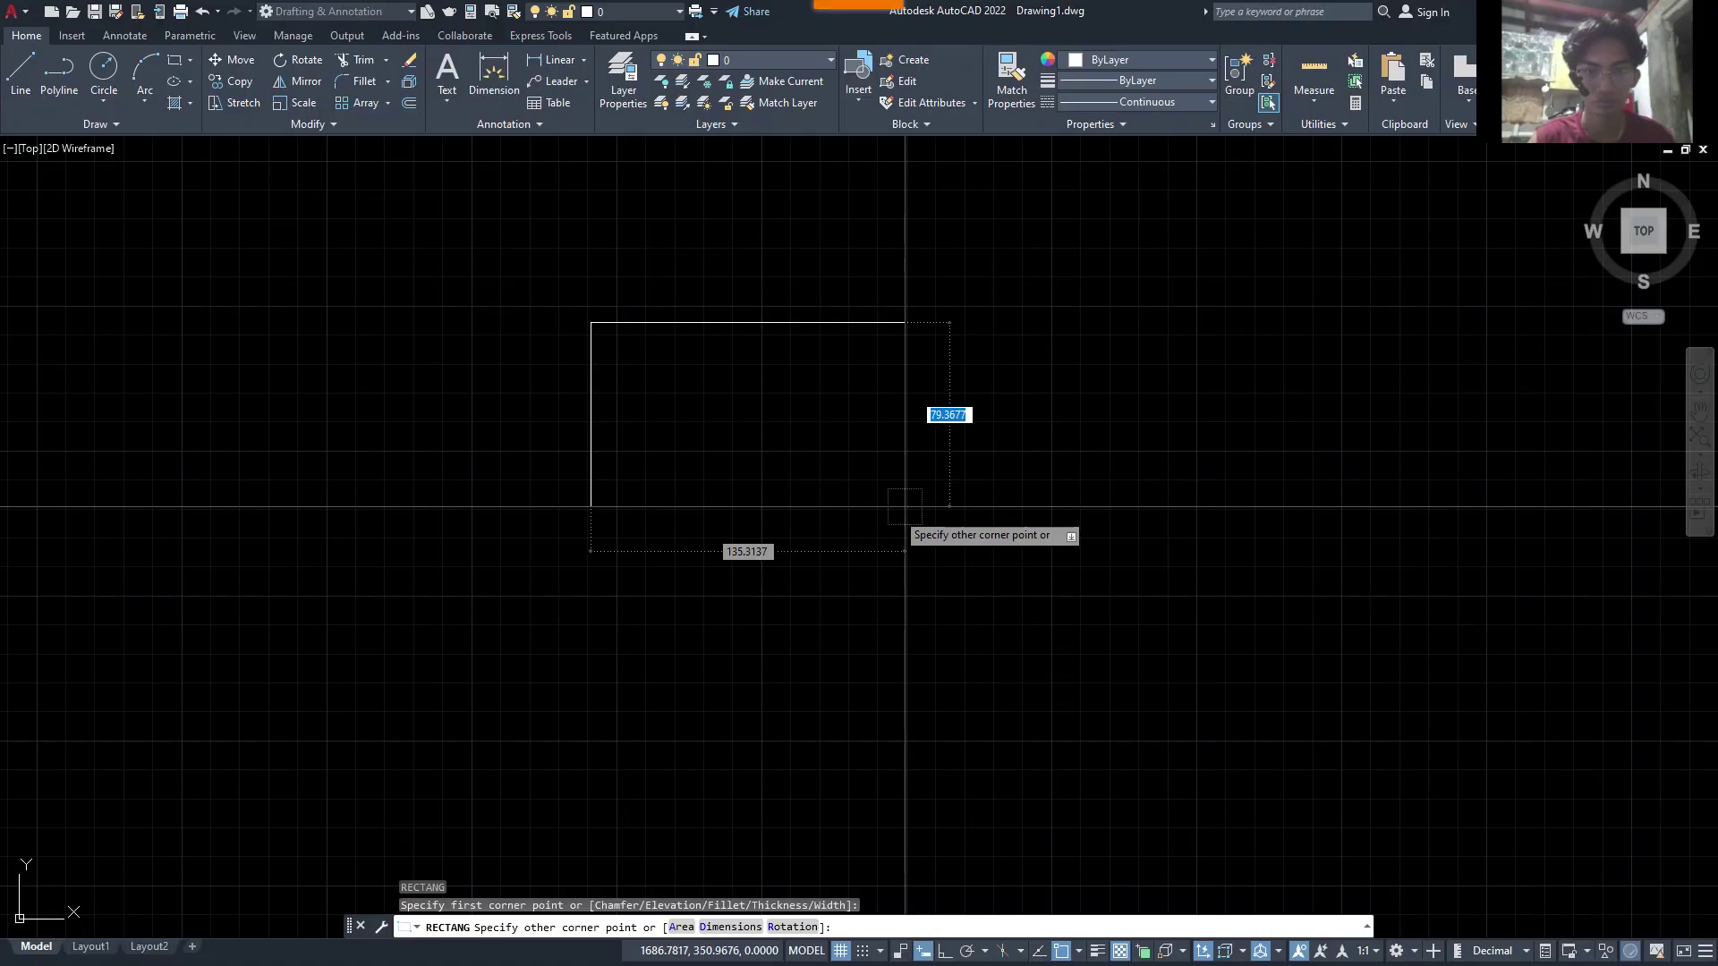
key("Escape")
middle_click_drag(707, 486, 831, 543)
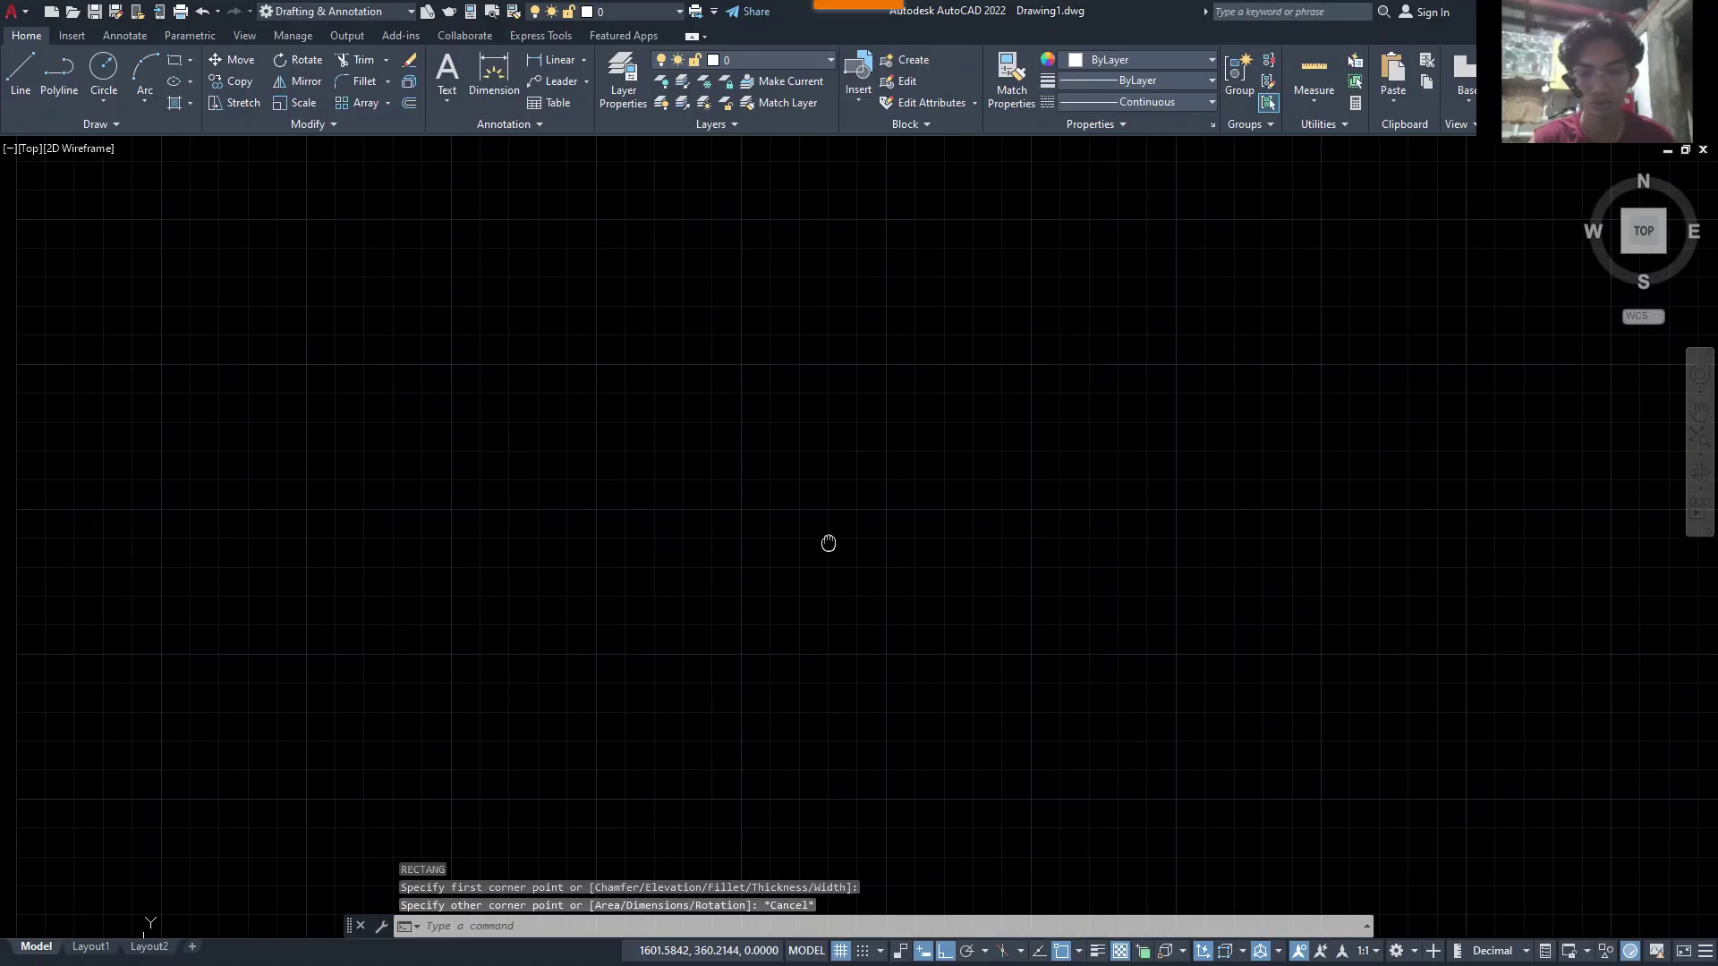
type("un")
key("Return")
key("space")
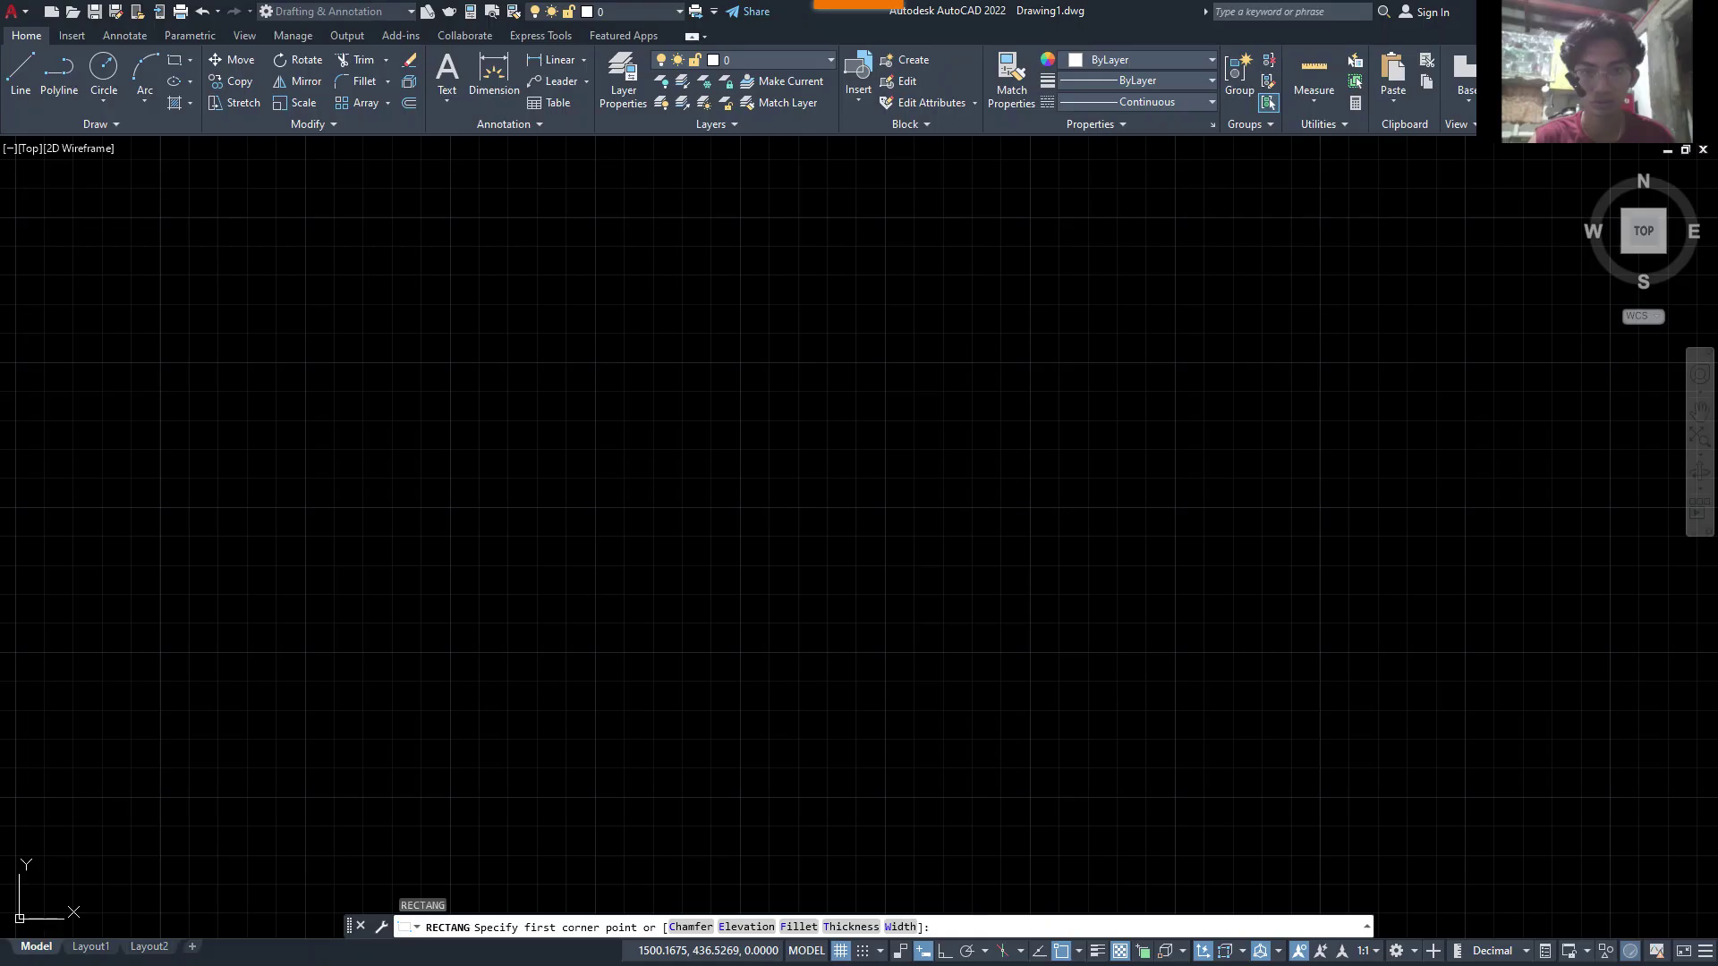
left_click(595, 364)
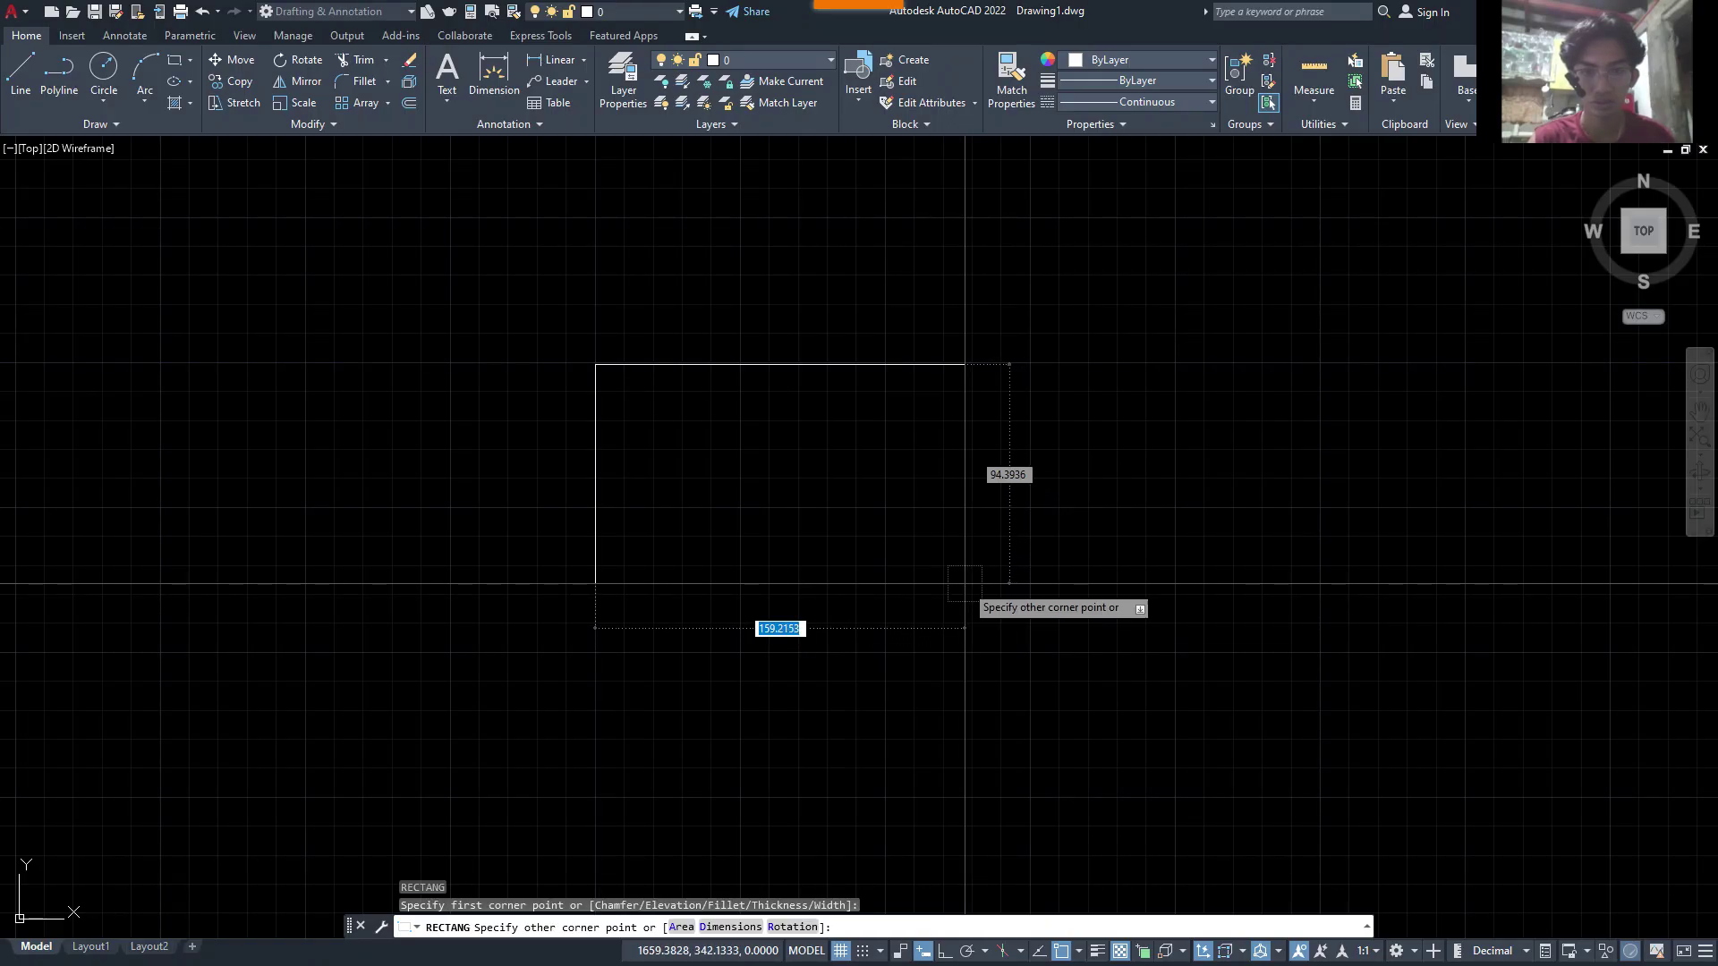
key("Escape")
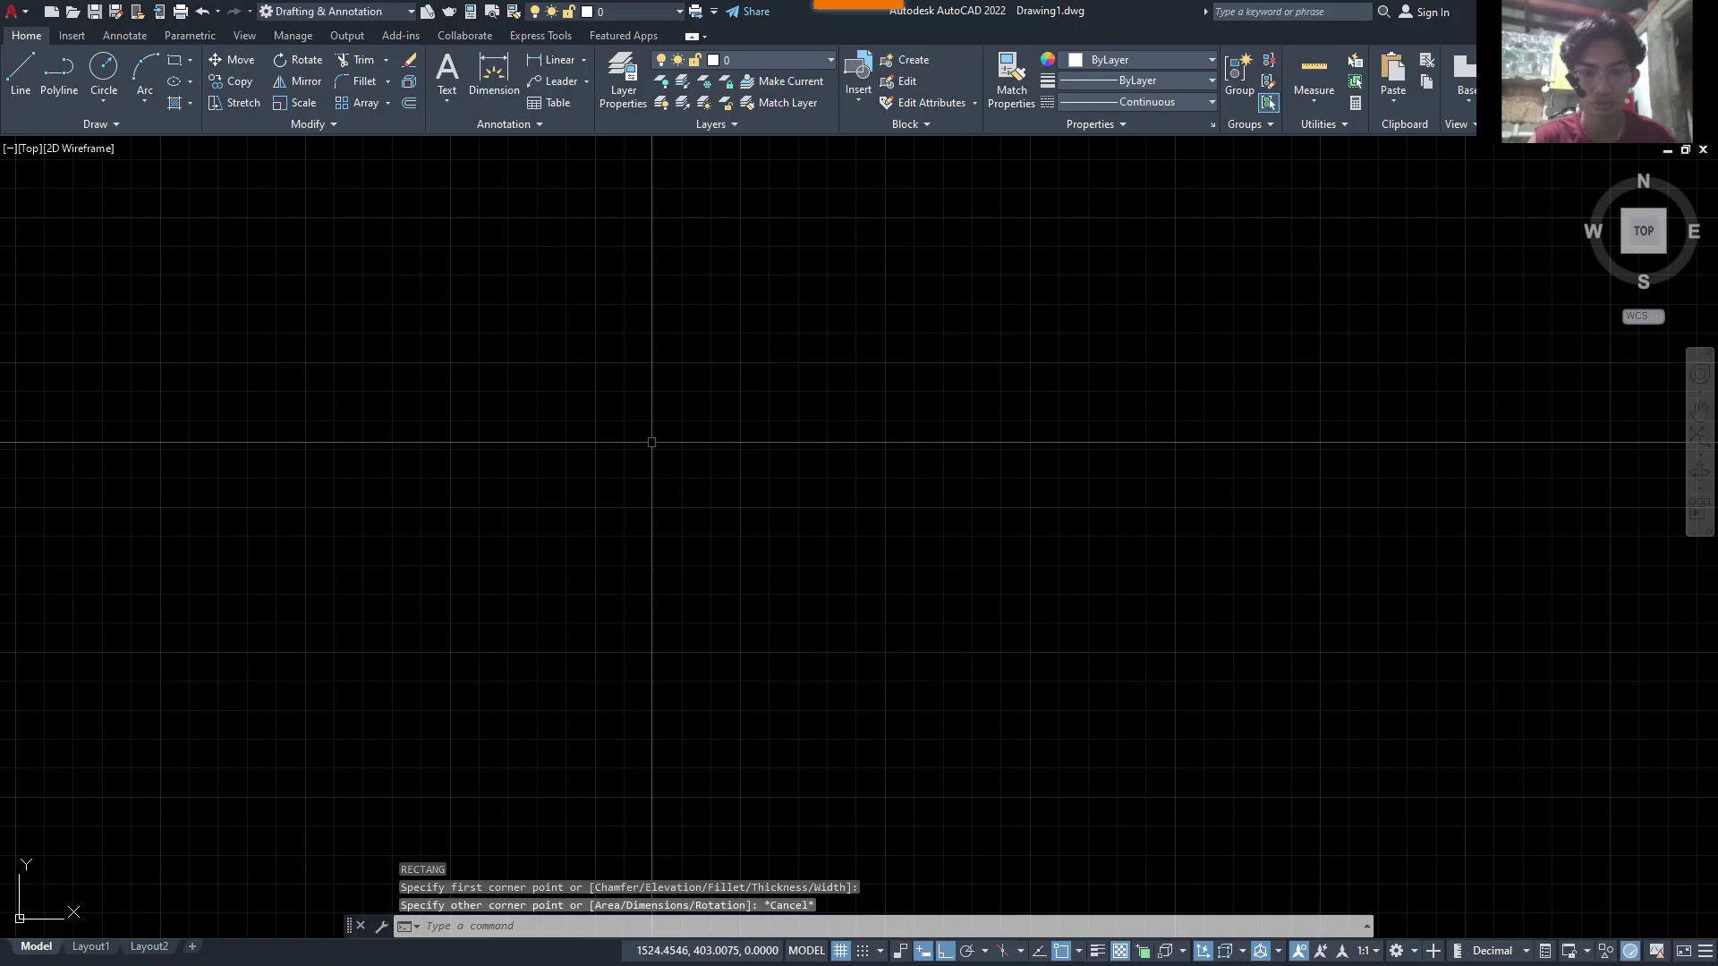
- Draw a rectangle 46 units wide and 9 units high in the empty area of model space
key("Return")
left_click(580, 313)
type("46")
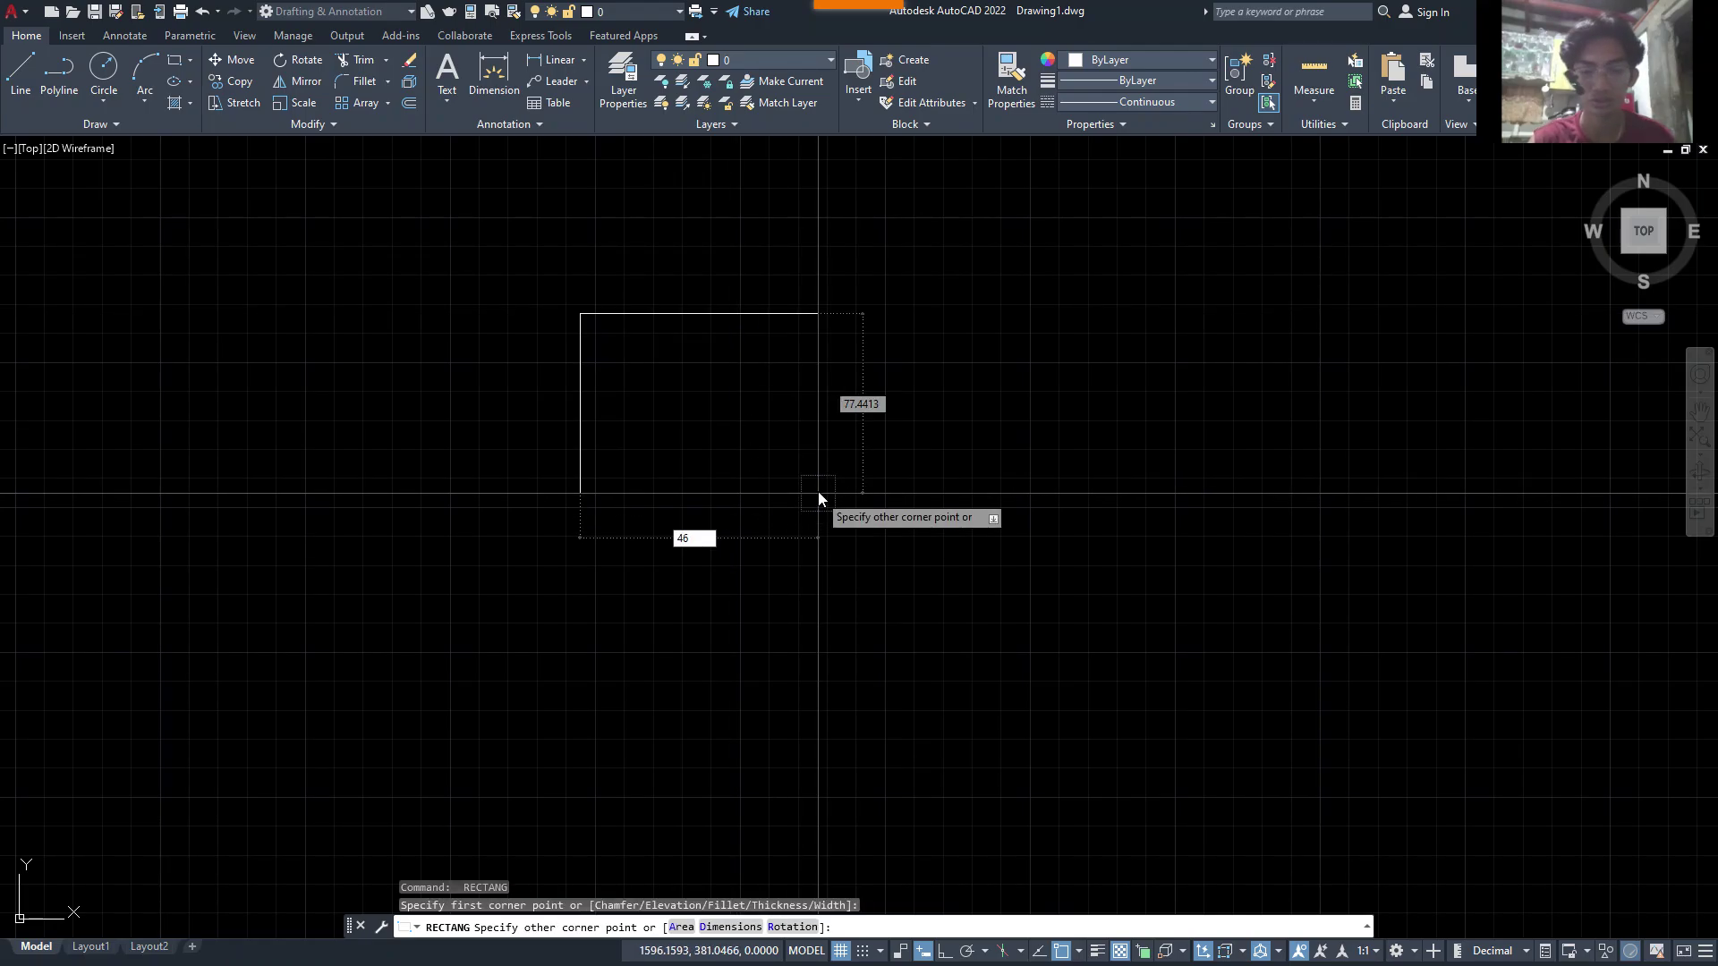
key("Tab")
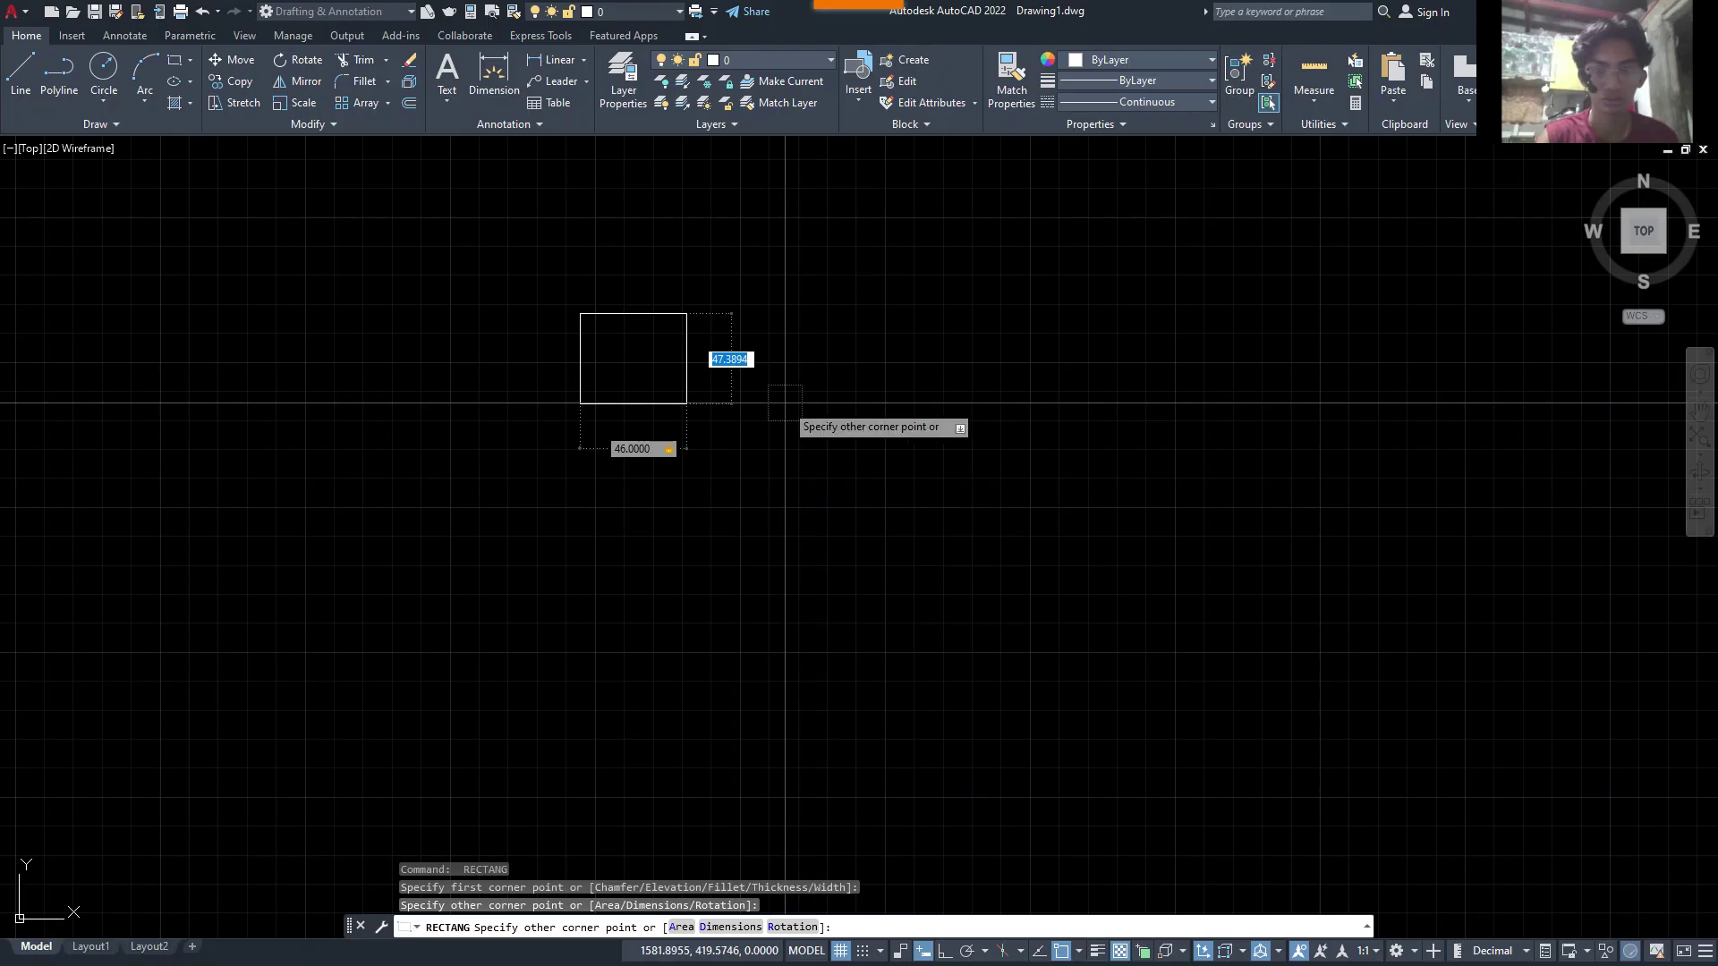
type("9")
key("Return")
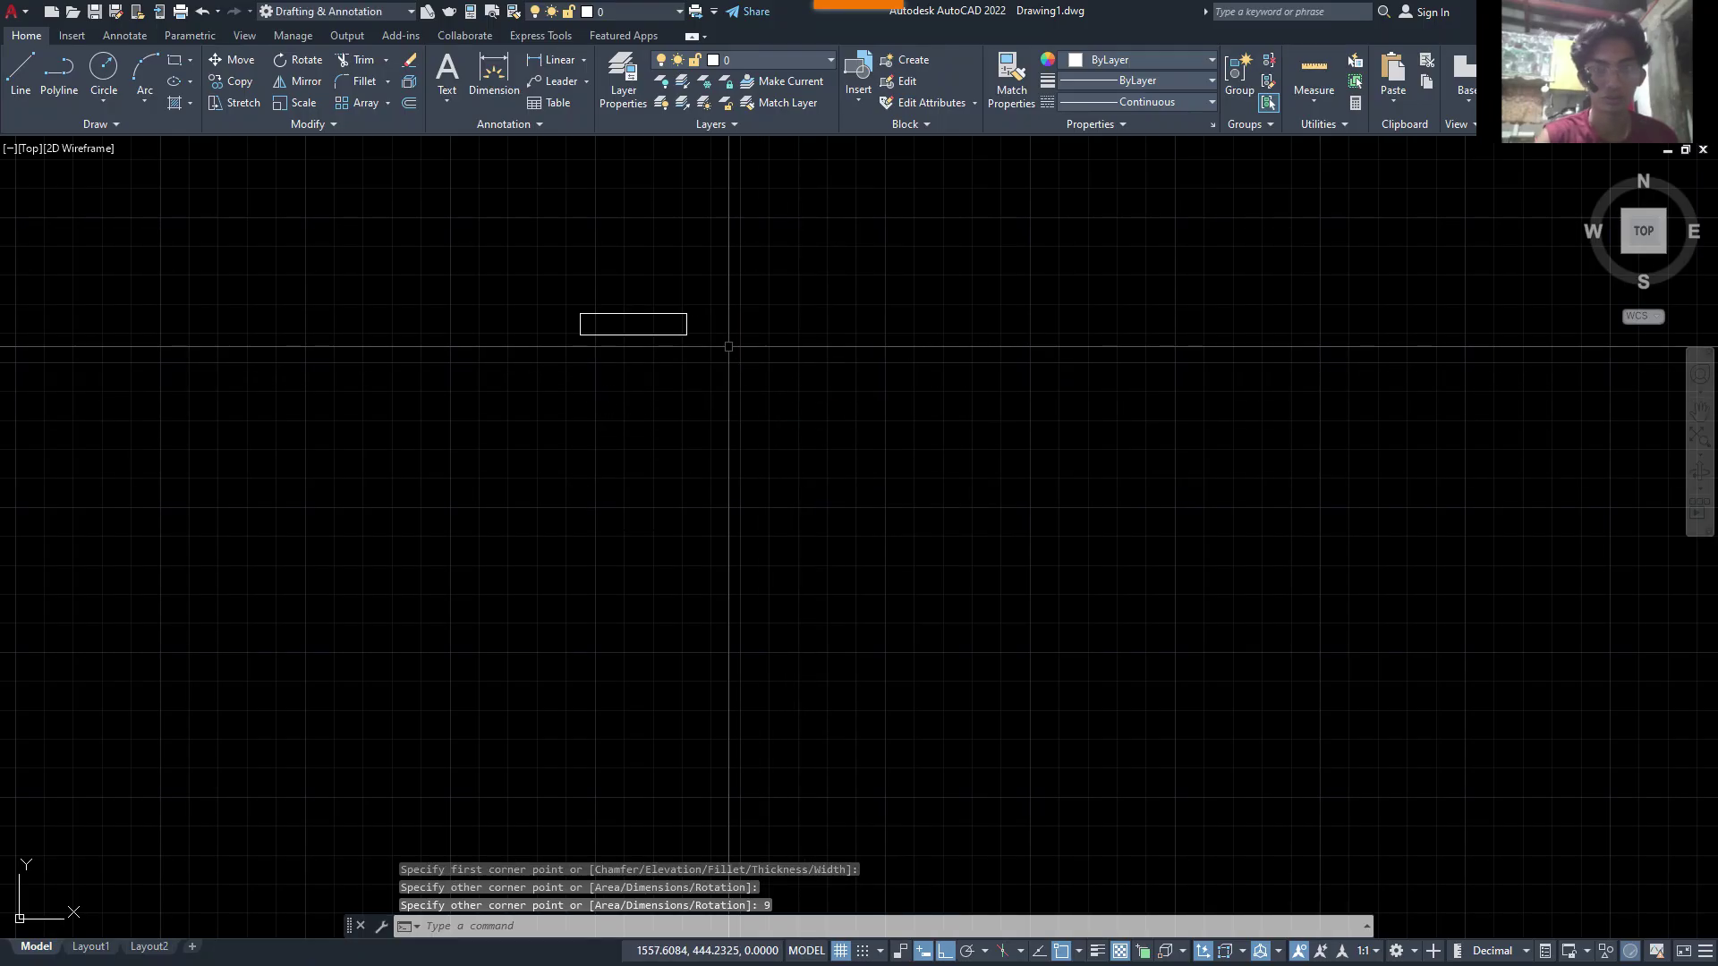
- Check the isometric image's dimensions in Word, return to AutoCAD, and bring the space beside the 46 by 9 rectangle into view
scroll(632, 307, "up", 8)
scroll(724, 513, "down", 2)
middle_click_drag(724, 513, 871, 518)
scroll(877, 518, "up", 2)
scroll(836, 491, "down", 3)
key("alt+Tab")
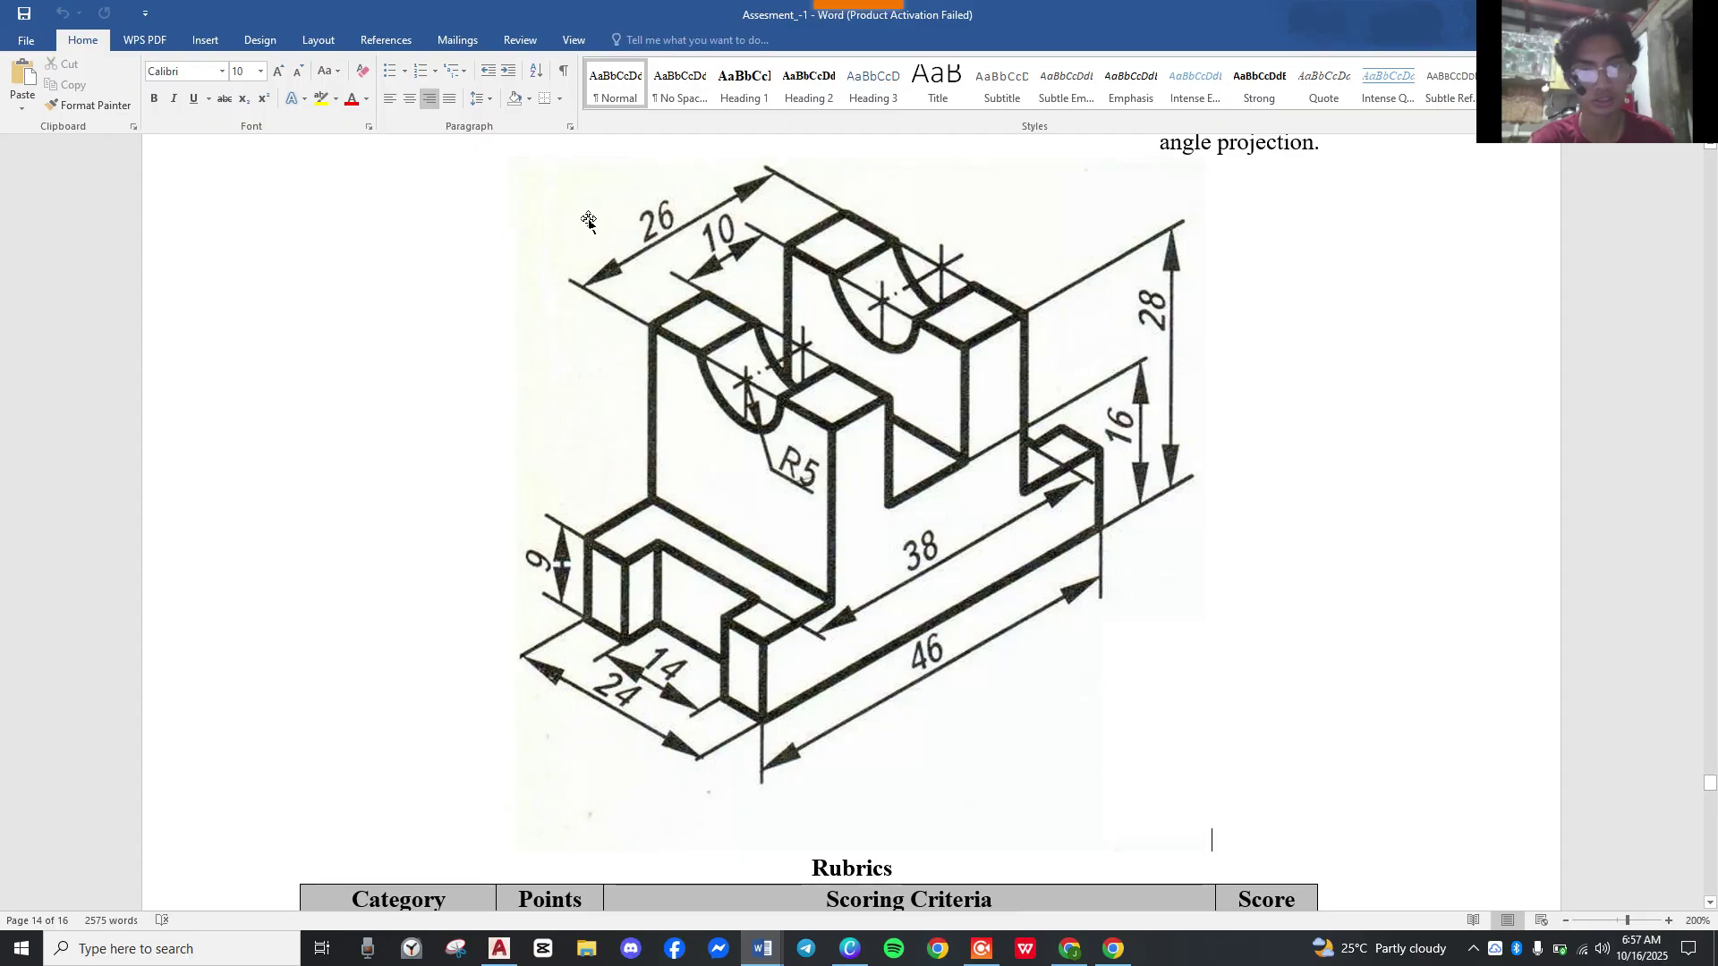
key("alt+Tab")
middle_click_drag(1012, 303, 606, 403)
middle_click_drag(740, 507, 759, 541)
- Draw a rectangle 19 units wide and 26 units high beside the 46 by 9 base rectangle
type("rec")
key("Return")
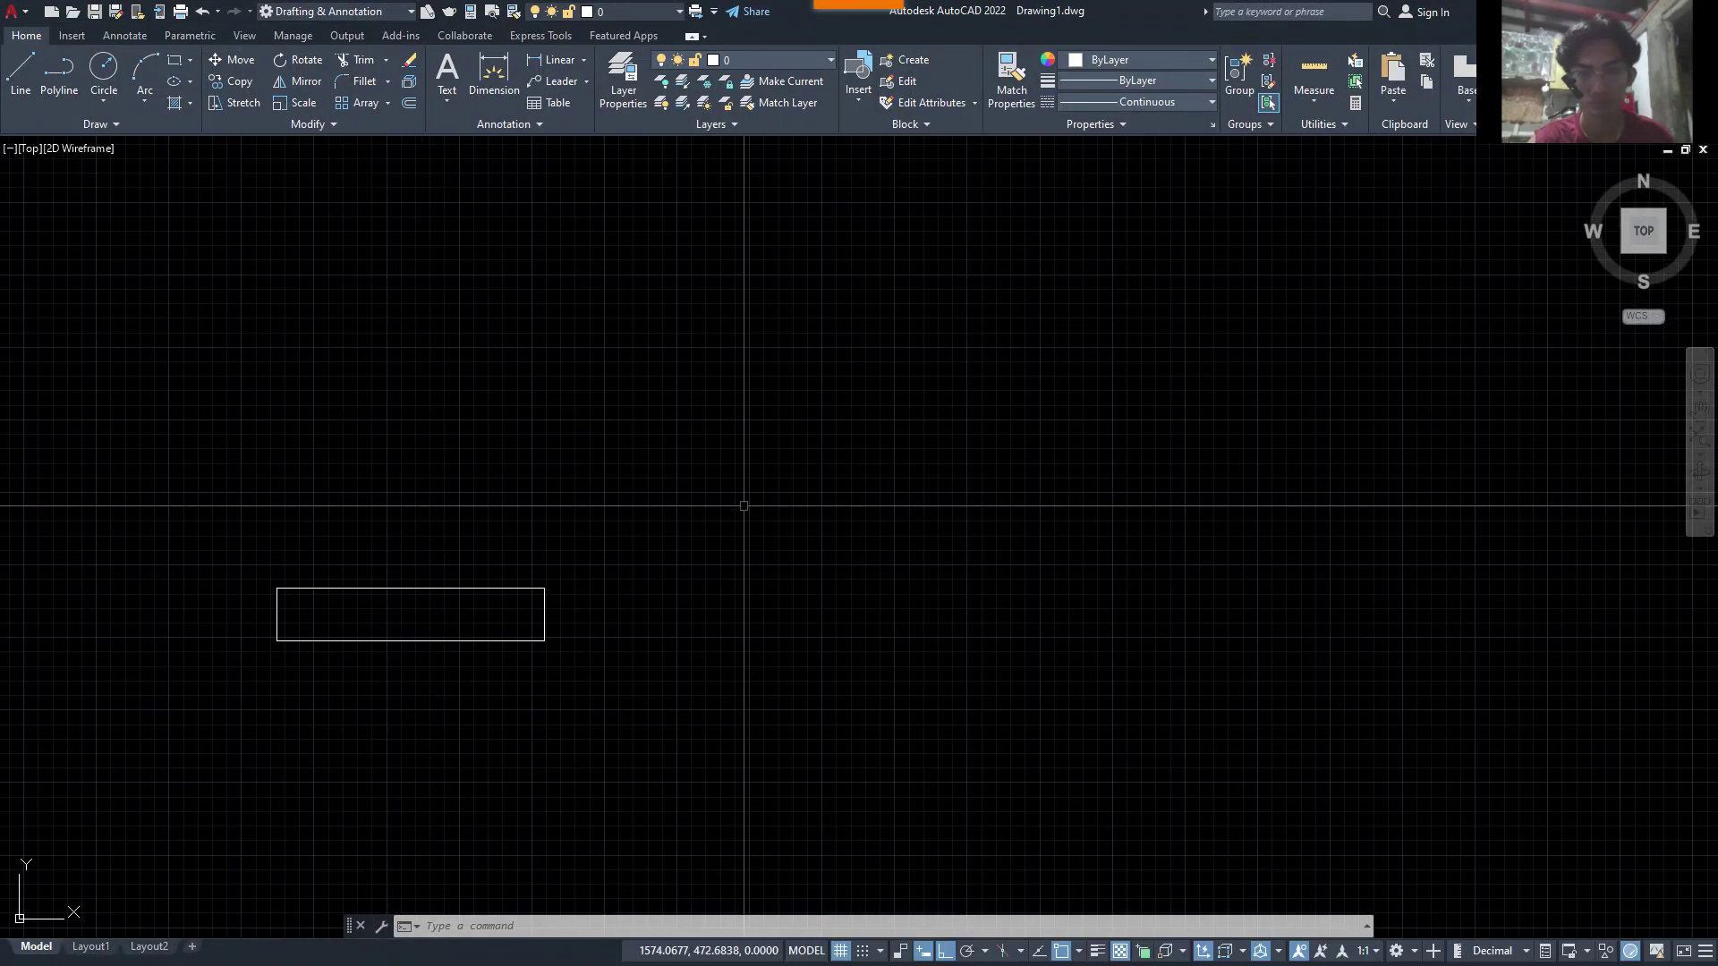
left_click(669, 377)
type("19")
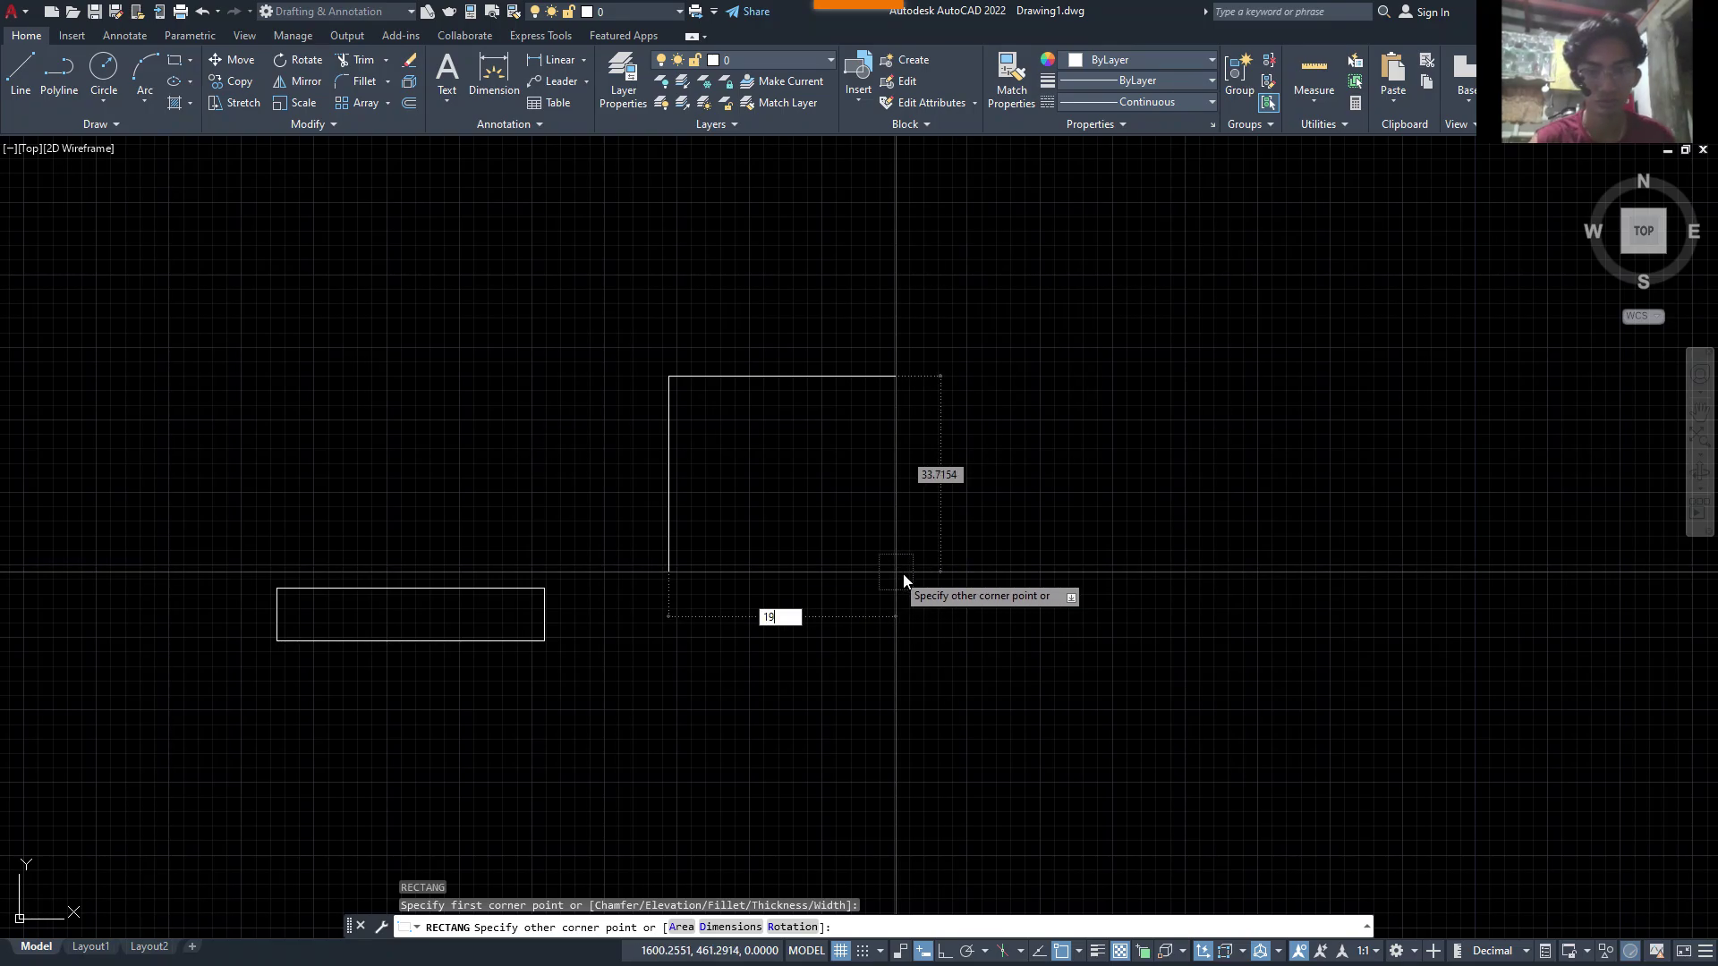
key("Tab")
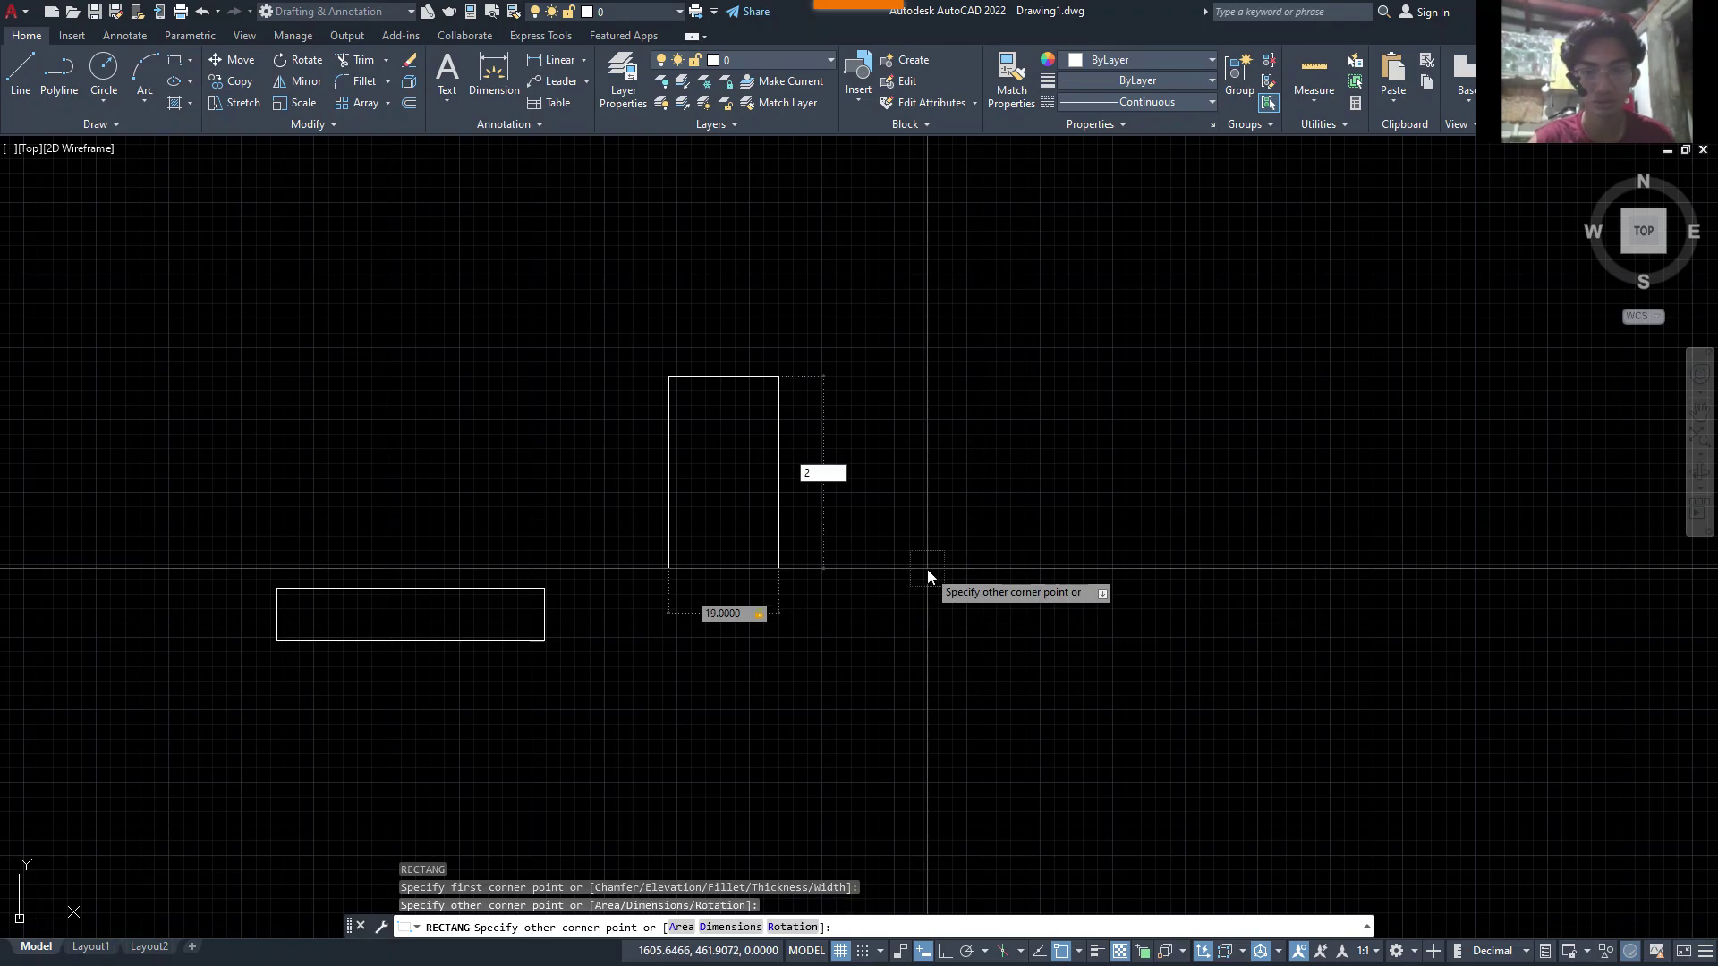
type("26")
key("Return")
- Move the 19 by 26 rectangle by its lower edge's midpoint onto the midpoint of the base rectangle's upper edge
left_click(925, 566)
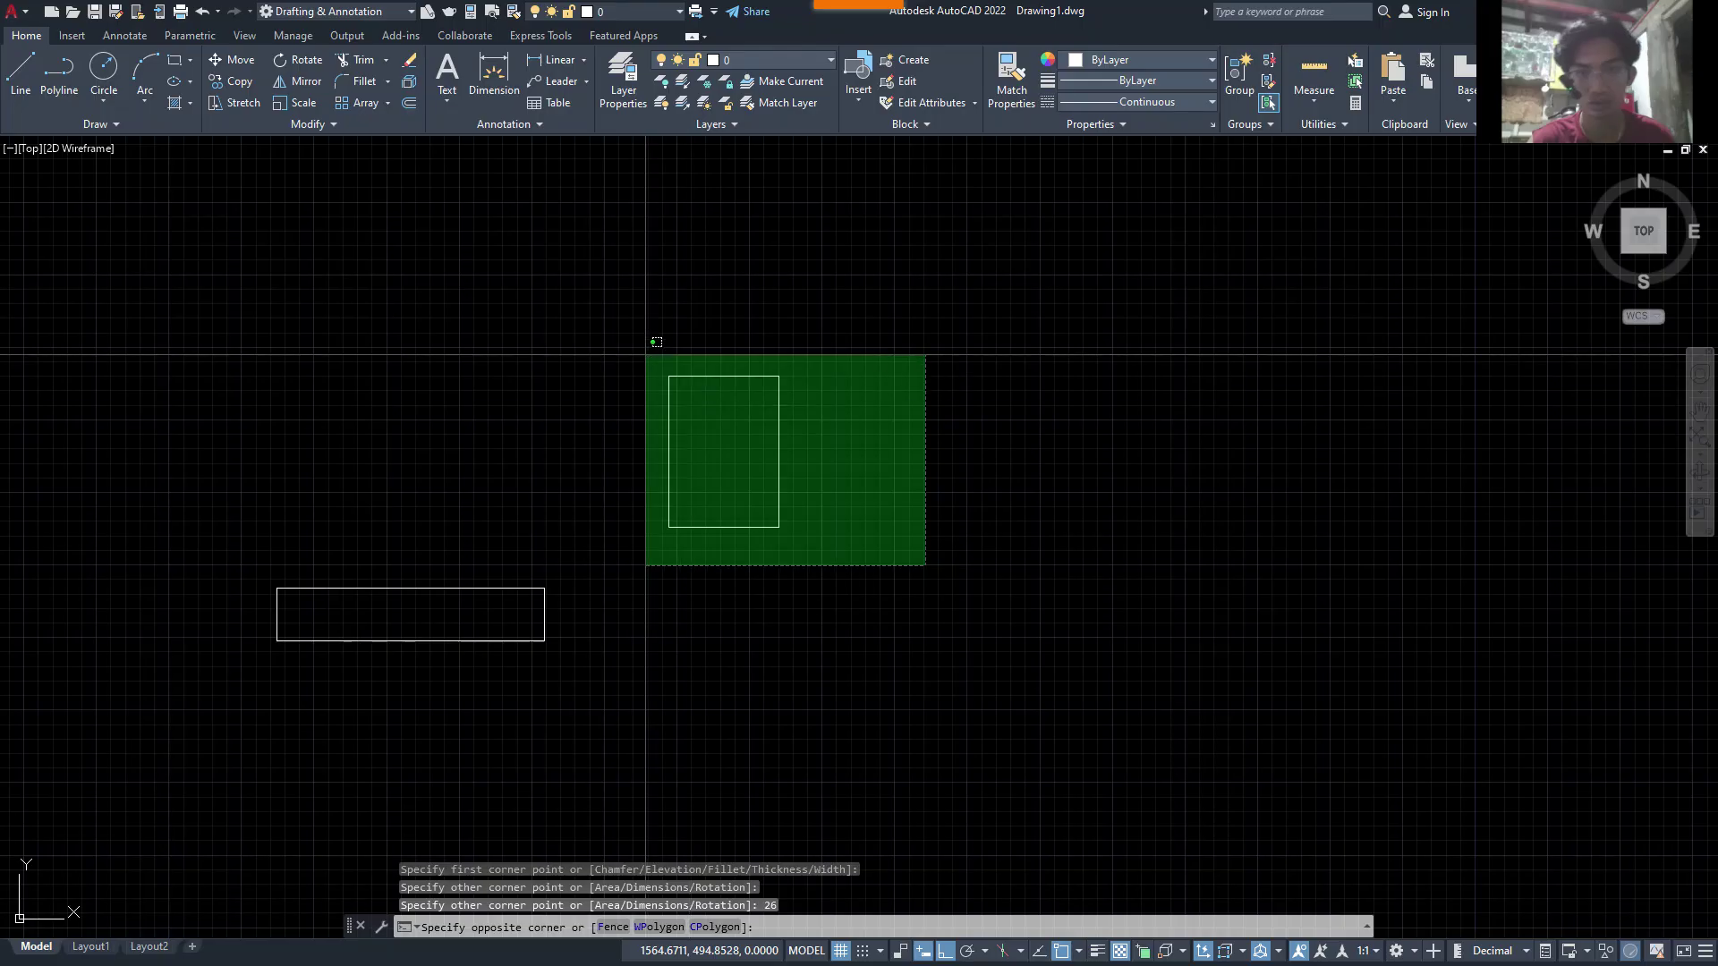
left_click(662, 376)
type("m")
key("Return")
left_click(724, 527)
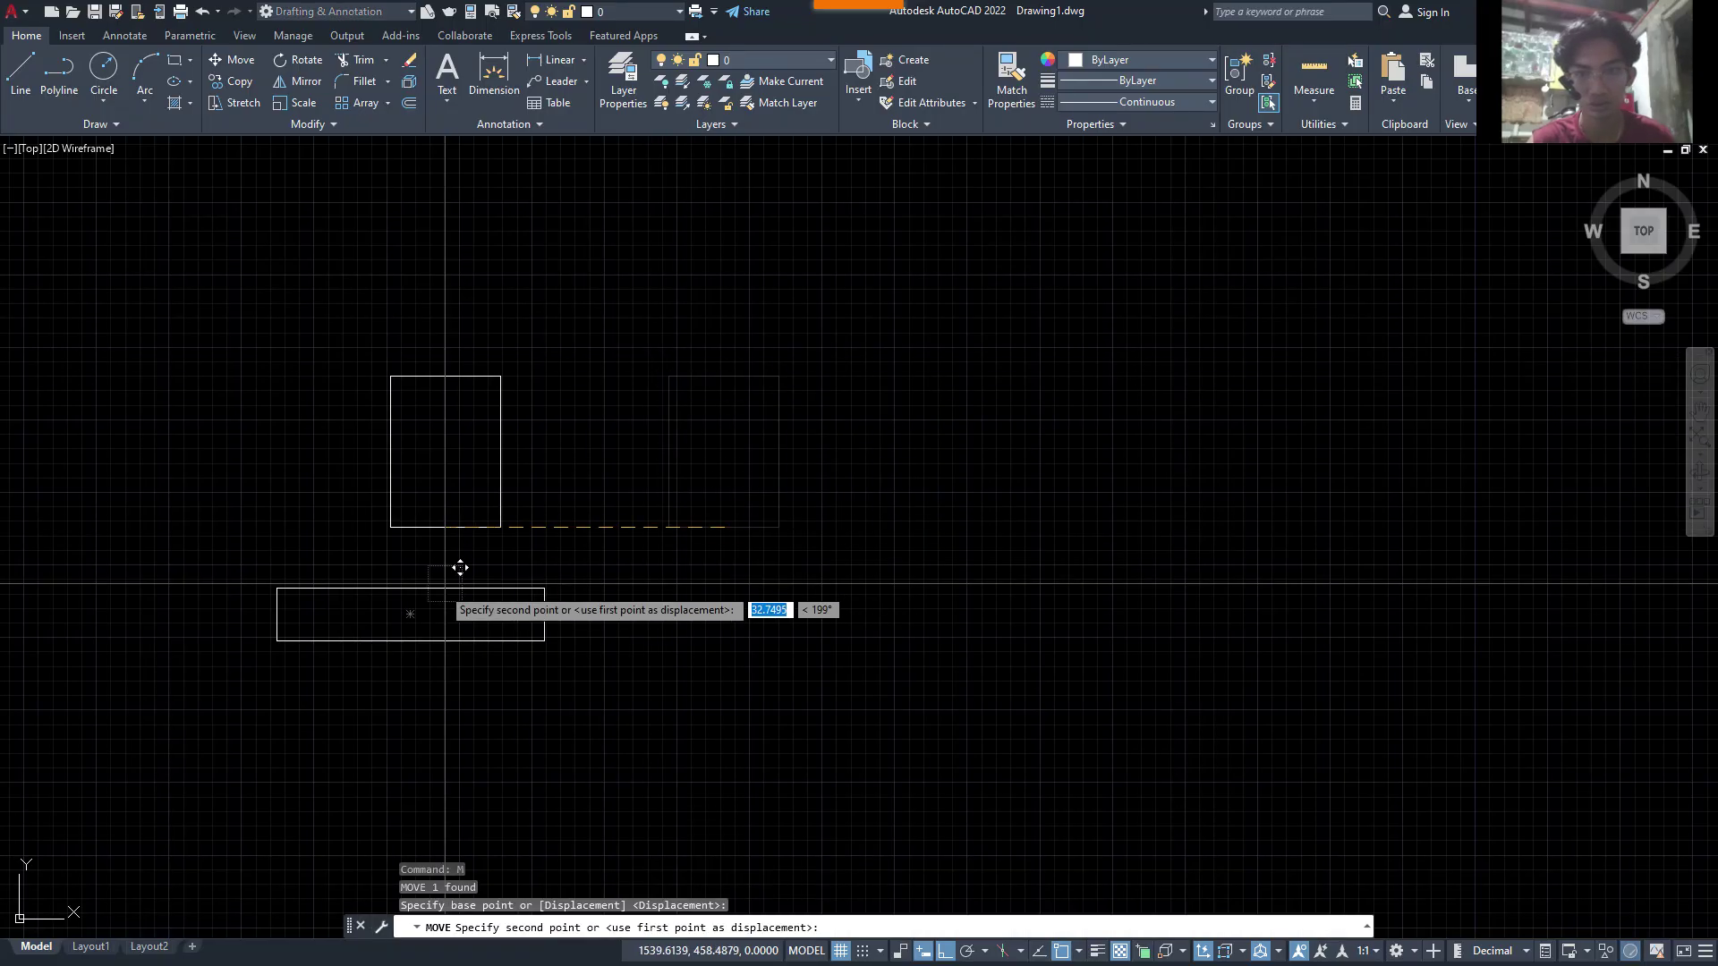
left_click(410, 588)
- Recheck the isometric image in Word, return to AutoCAD, and draw a 10 by 12 rectangle beside the upright block
mouse_move(435, 565)
middle_mouse_down()
mouse_move(656, 519)
mouse_move(825, 629)
middle_mouse_up()
scroll(656, 519, "up", 4)
key("alt+Tab")
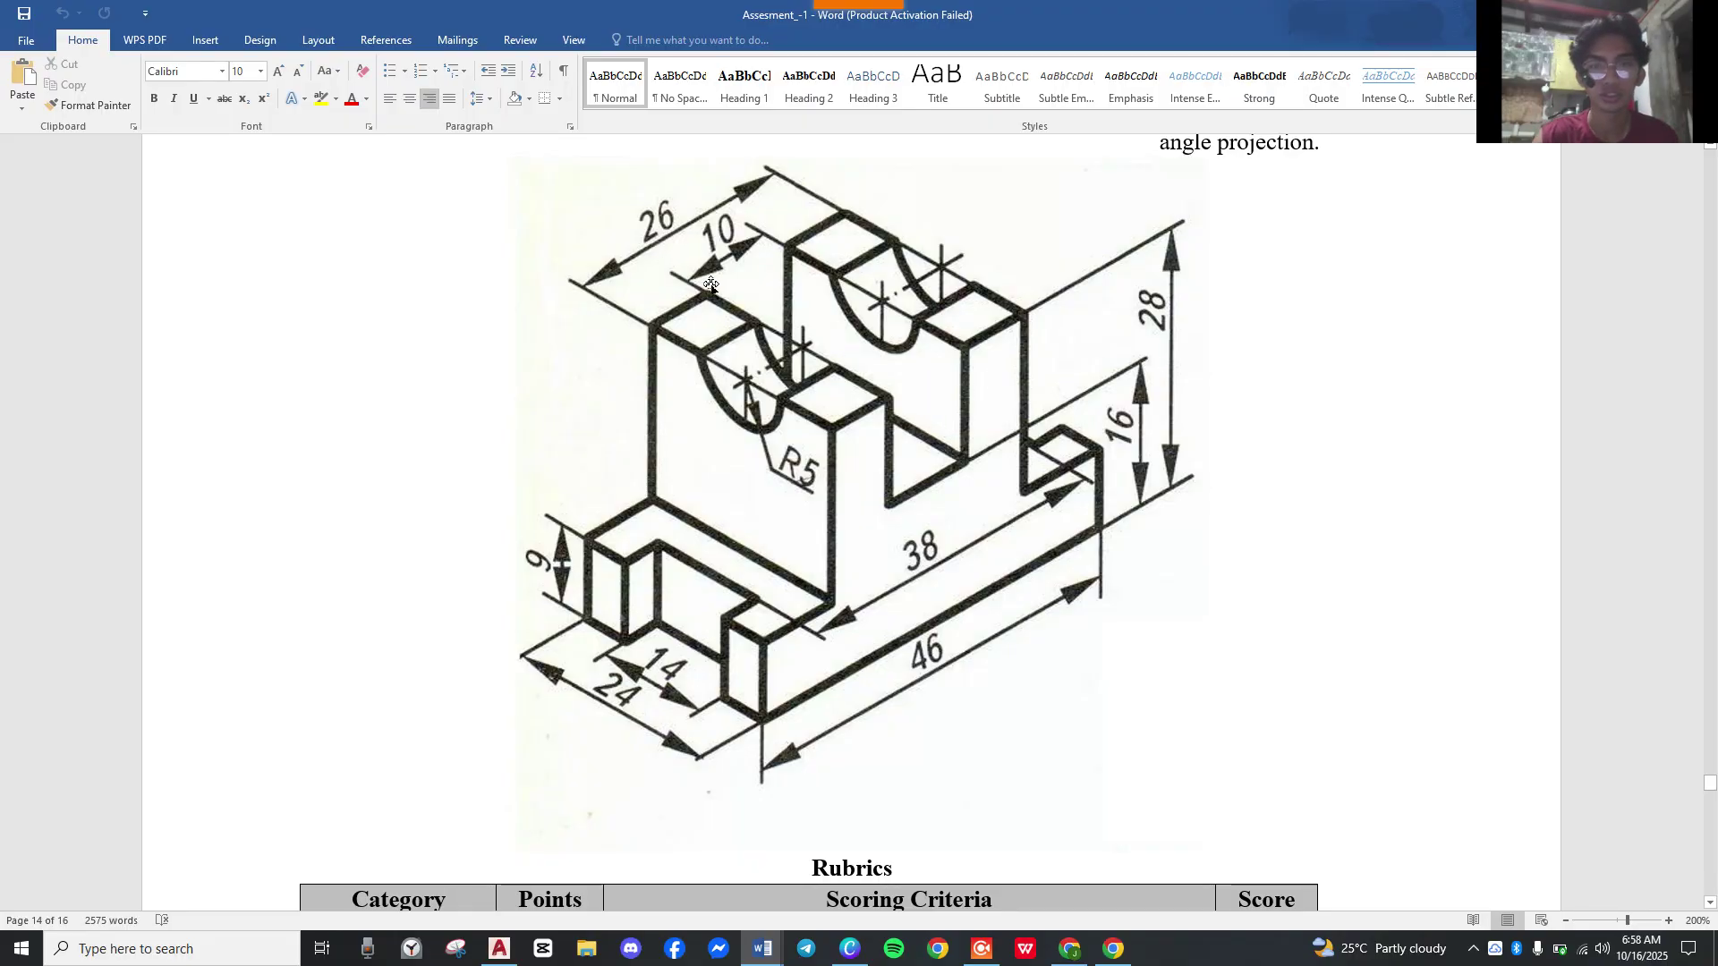
key("alt+Tab")
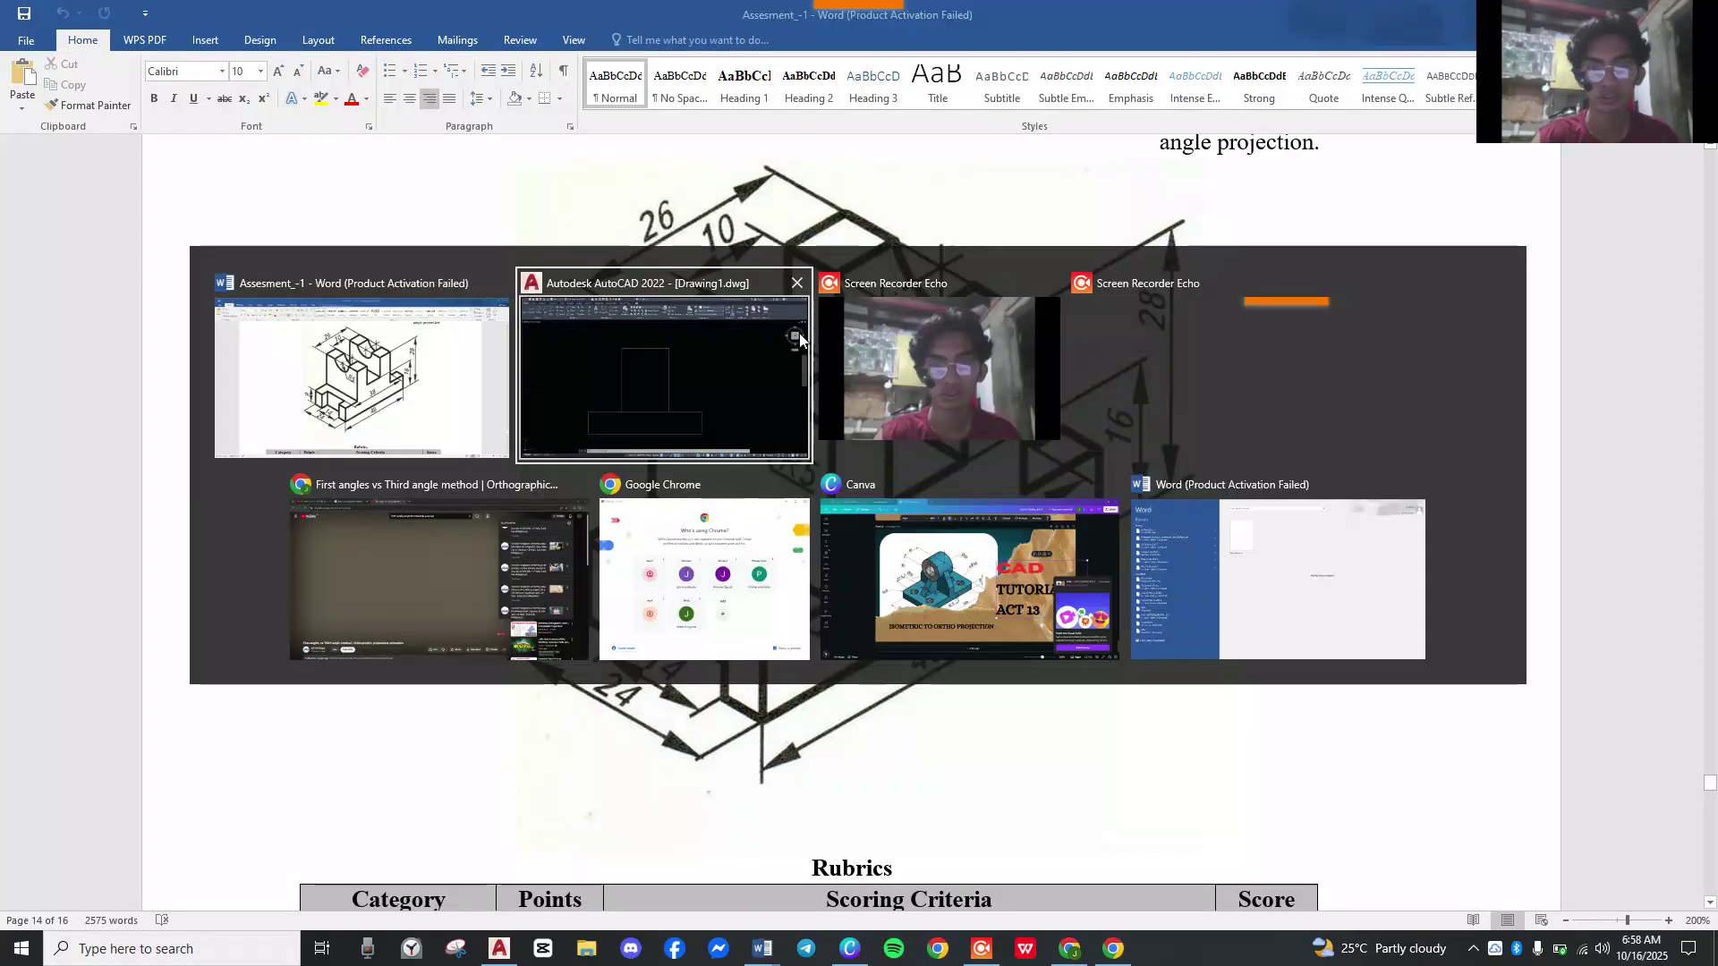
middle_click_drag(989, 410, 897, 471)
type("rec")
key("Return")
left_click(976, 270)
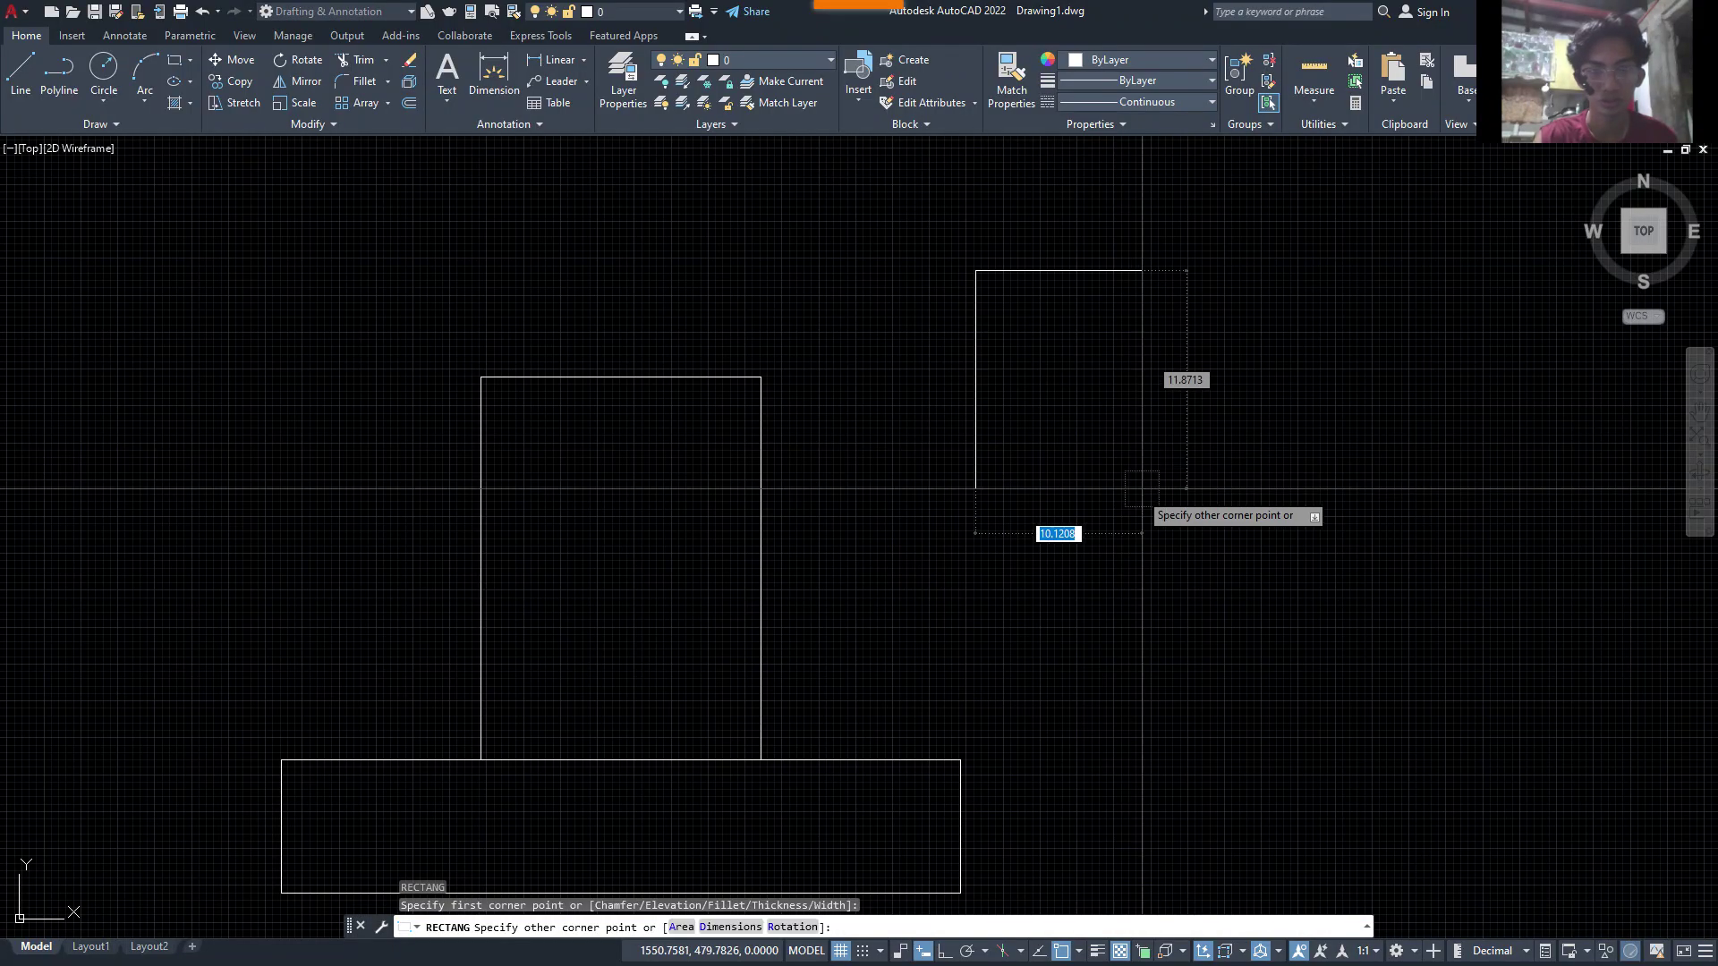
type("10")
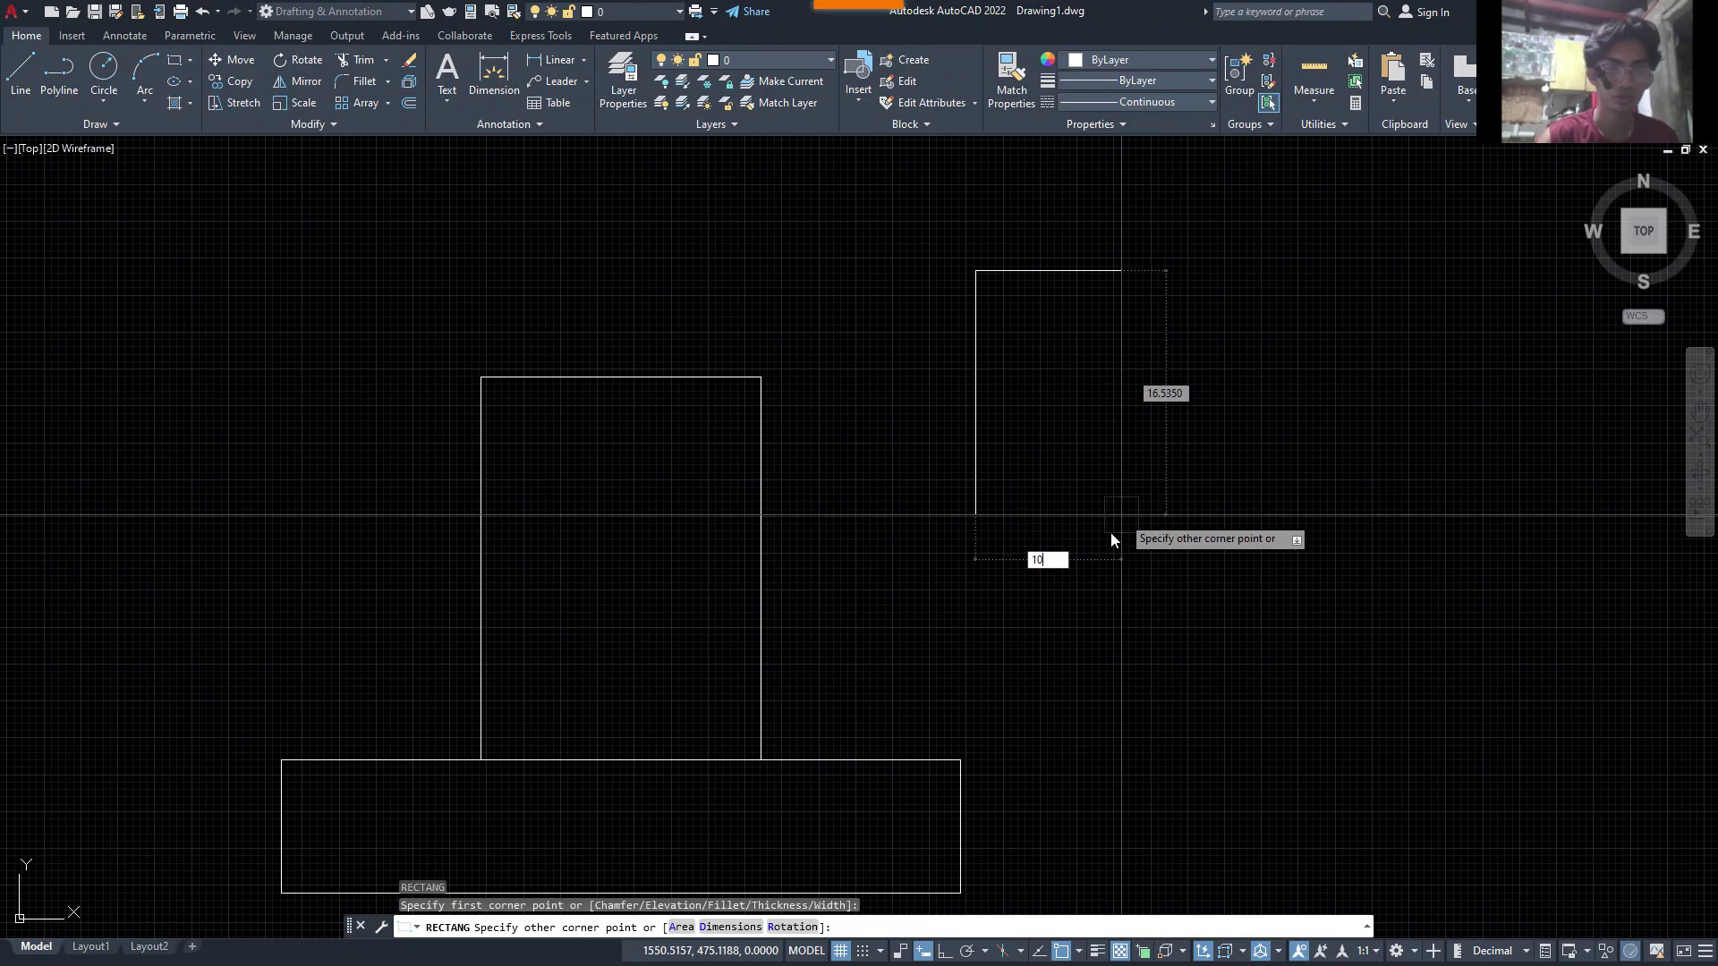
key("Tab")
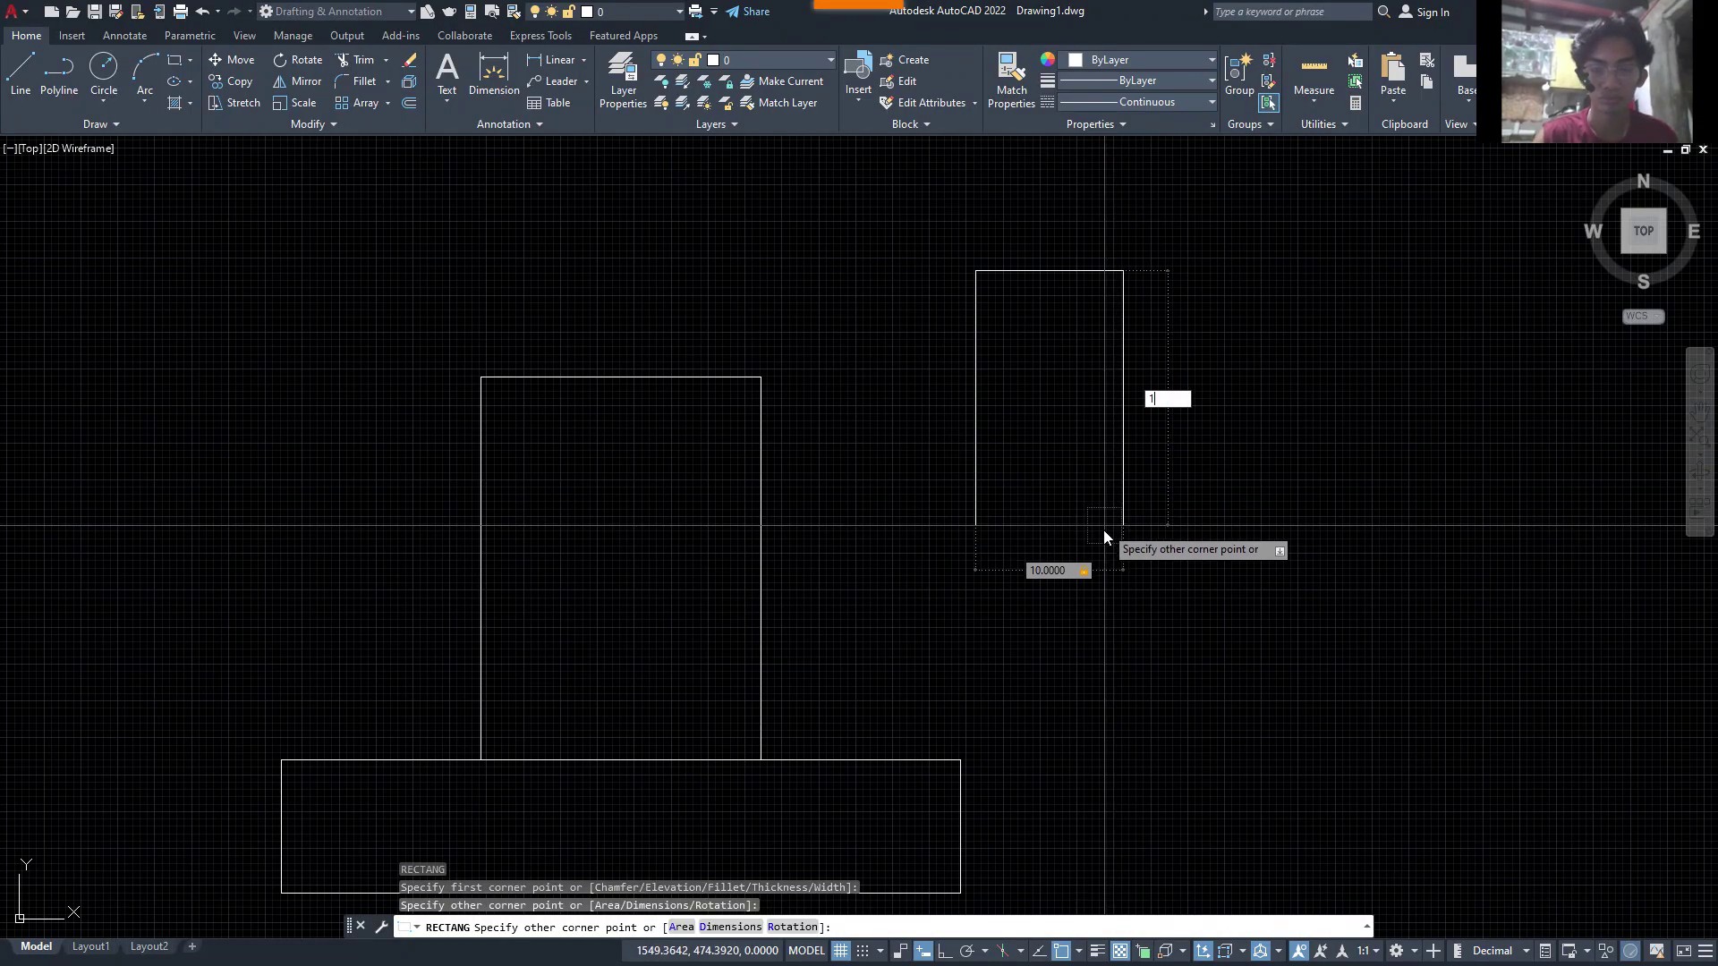
key("Return")
- Move the 10 by 12 rectangle by its upper edge's midpoint onto the midpoint of the upright block's upper edge
left_click(1124, 535)
left_click(934, 367)
type("m")
key("Return")
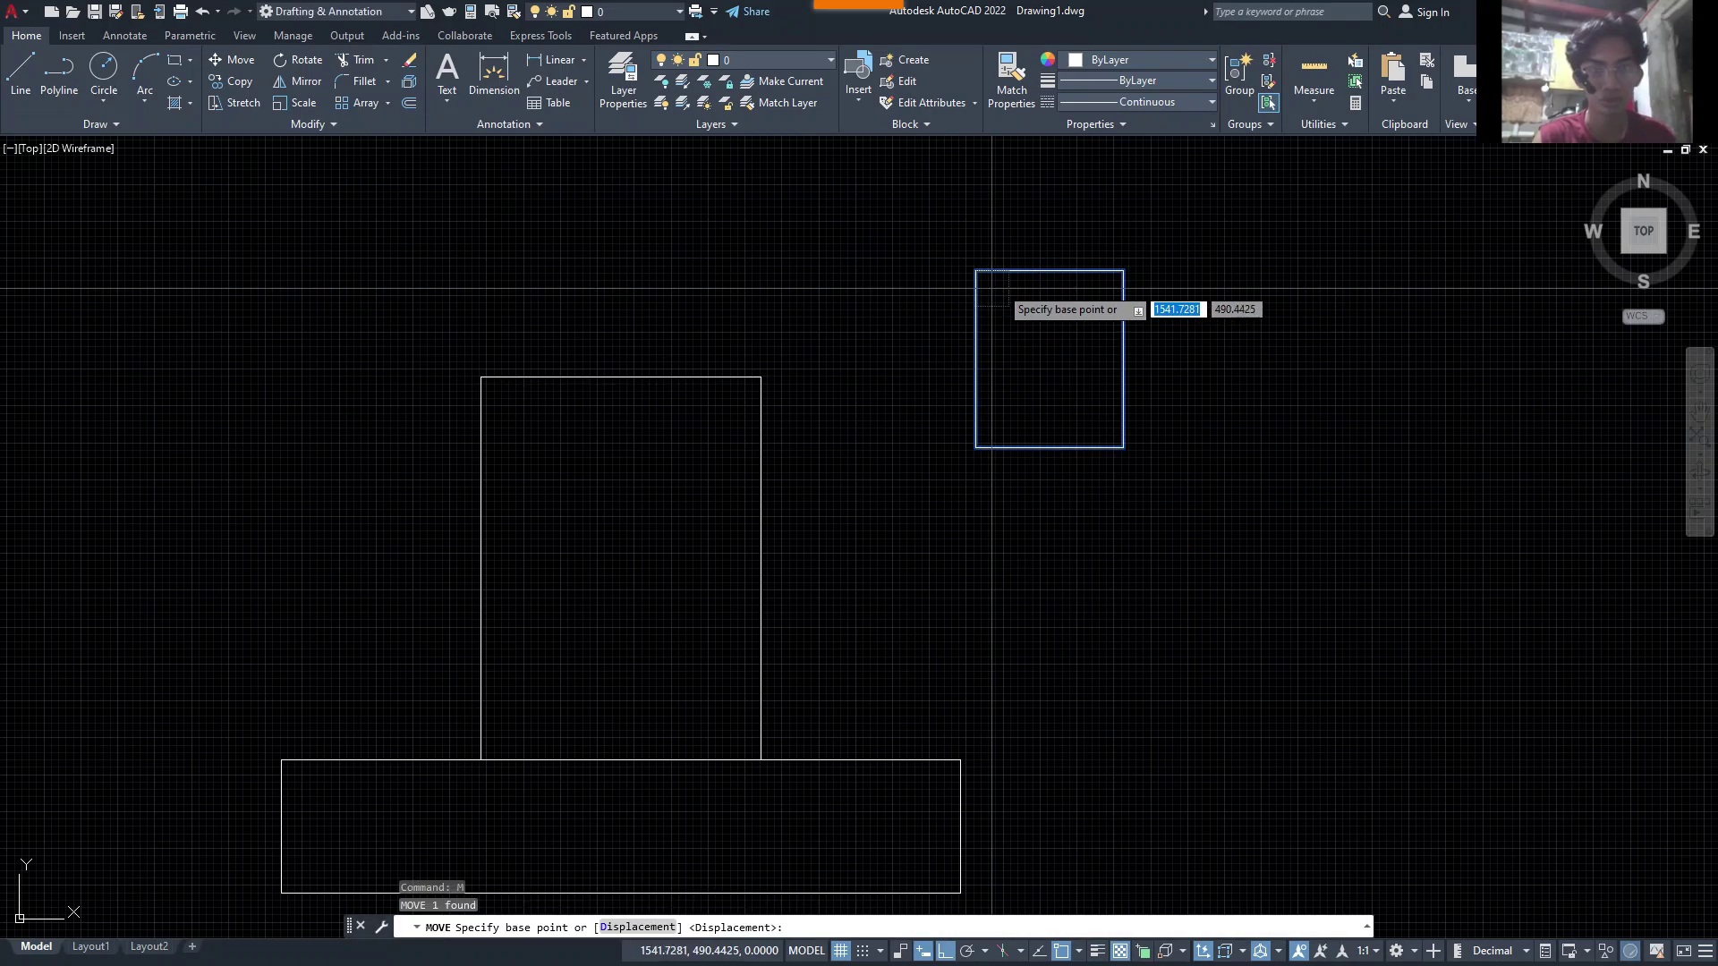
left_click(1049, 270)
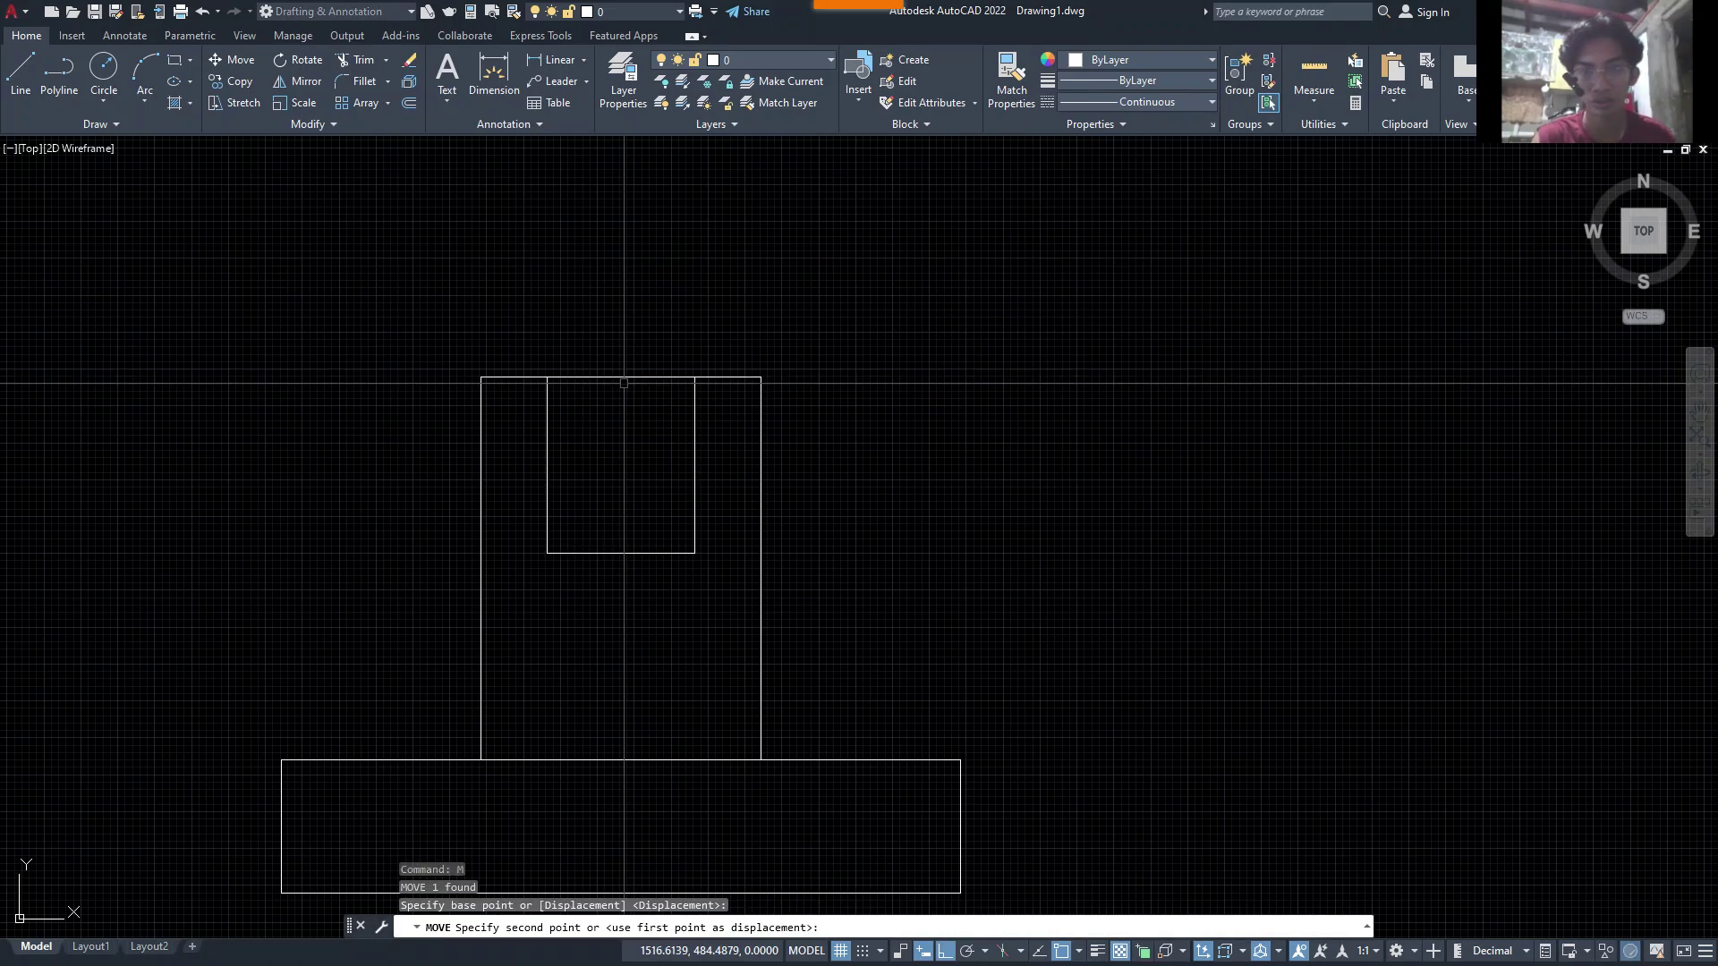
left_click(620, 377)
- Trim the edges across the top of the inner rectangle to open the slot in the upright block
scroll(586, 438, "down", 2)
middle_click_drag(661, 468, 763, 483)
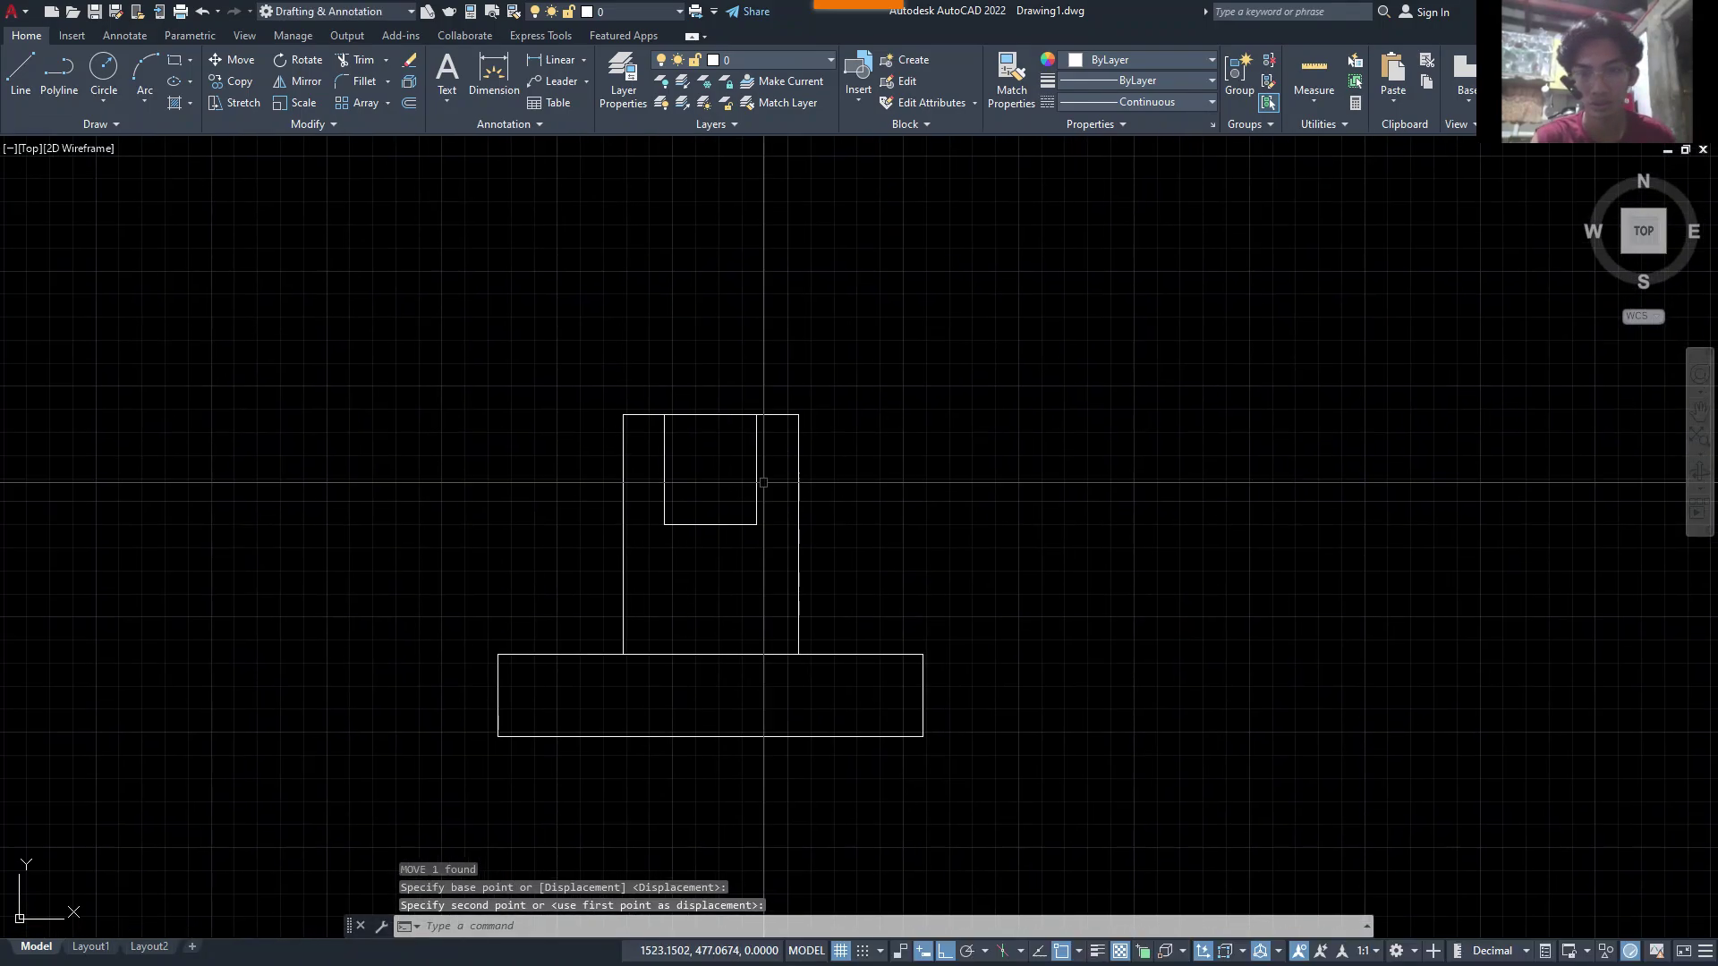
key("Escape")
key("Escape")
type("tr")
key("space")
left_click(714, 492)
left_click(730, 369)
key("Escape")
middle_click_drag(710, 484, 795, 440)
- Consult the isometric image in Word and draw a rectangle 26 units wide and 12 units high beside the view in AutoCAD
key("alt+Tab")
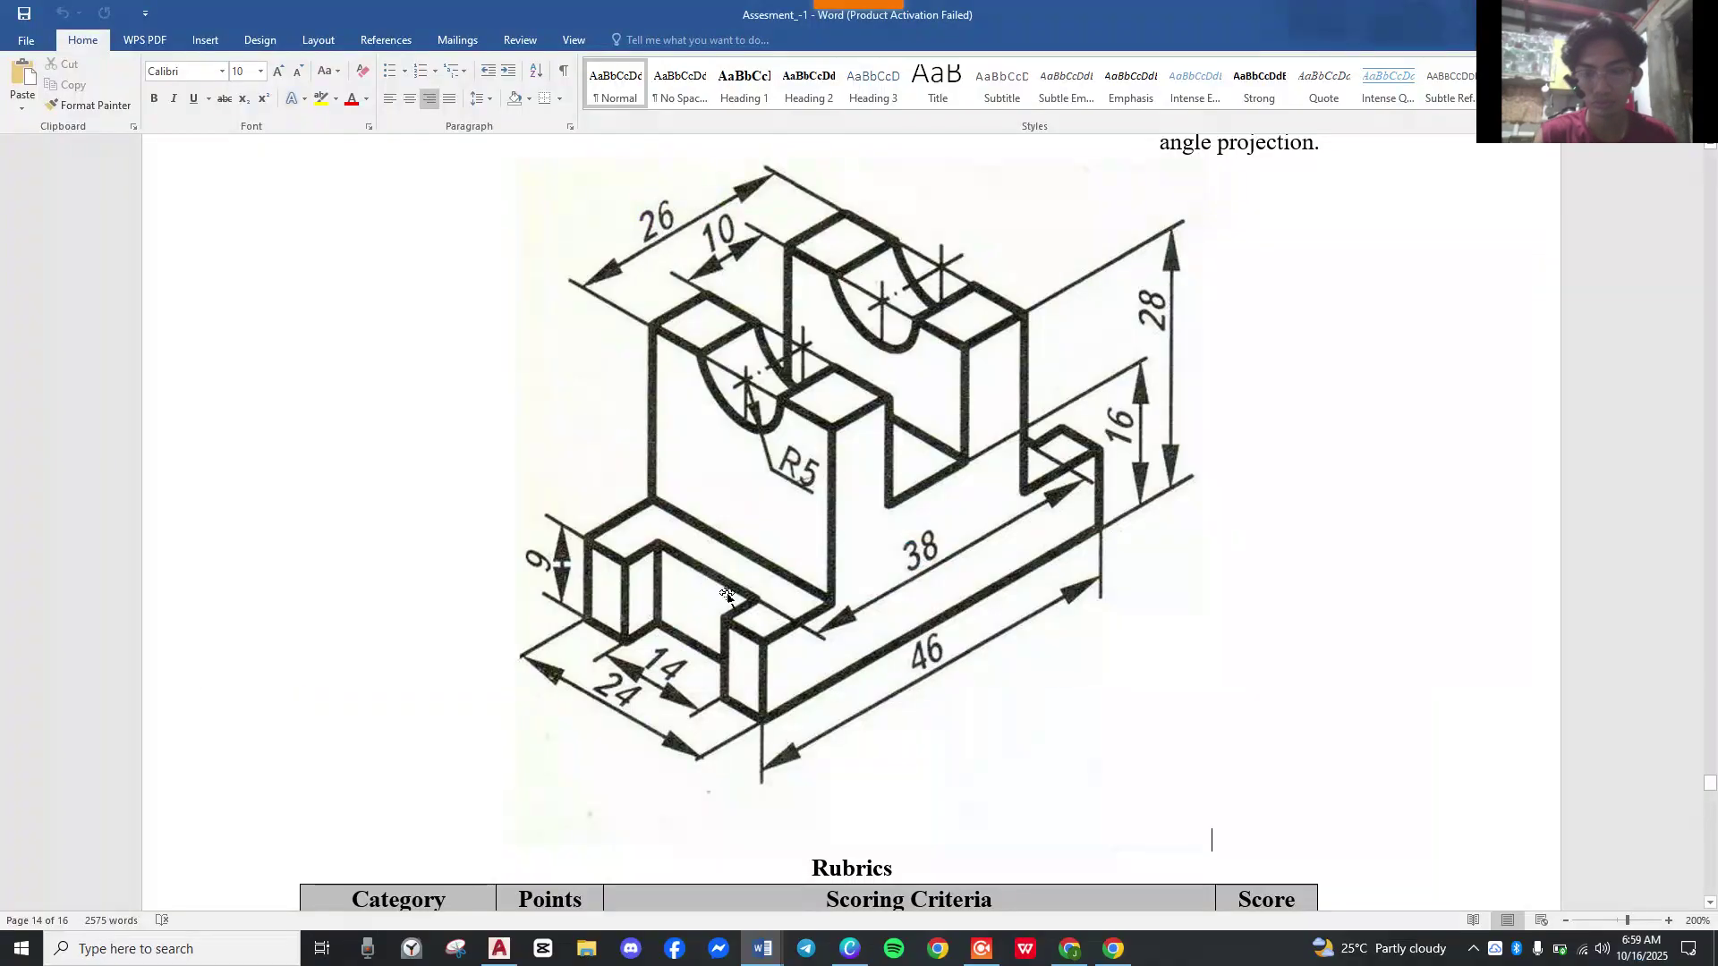
key("alt+Tab")
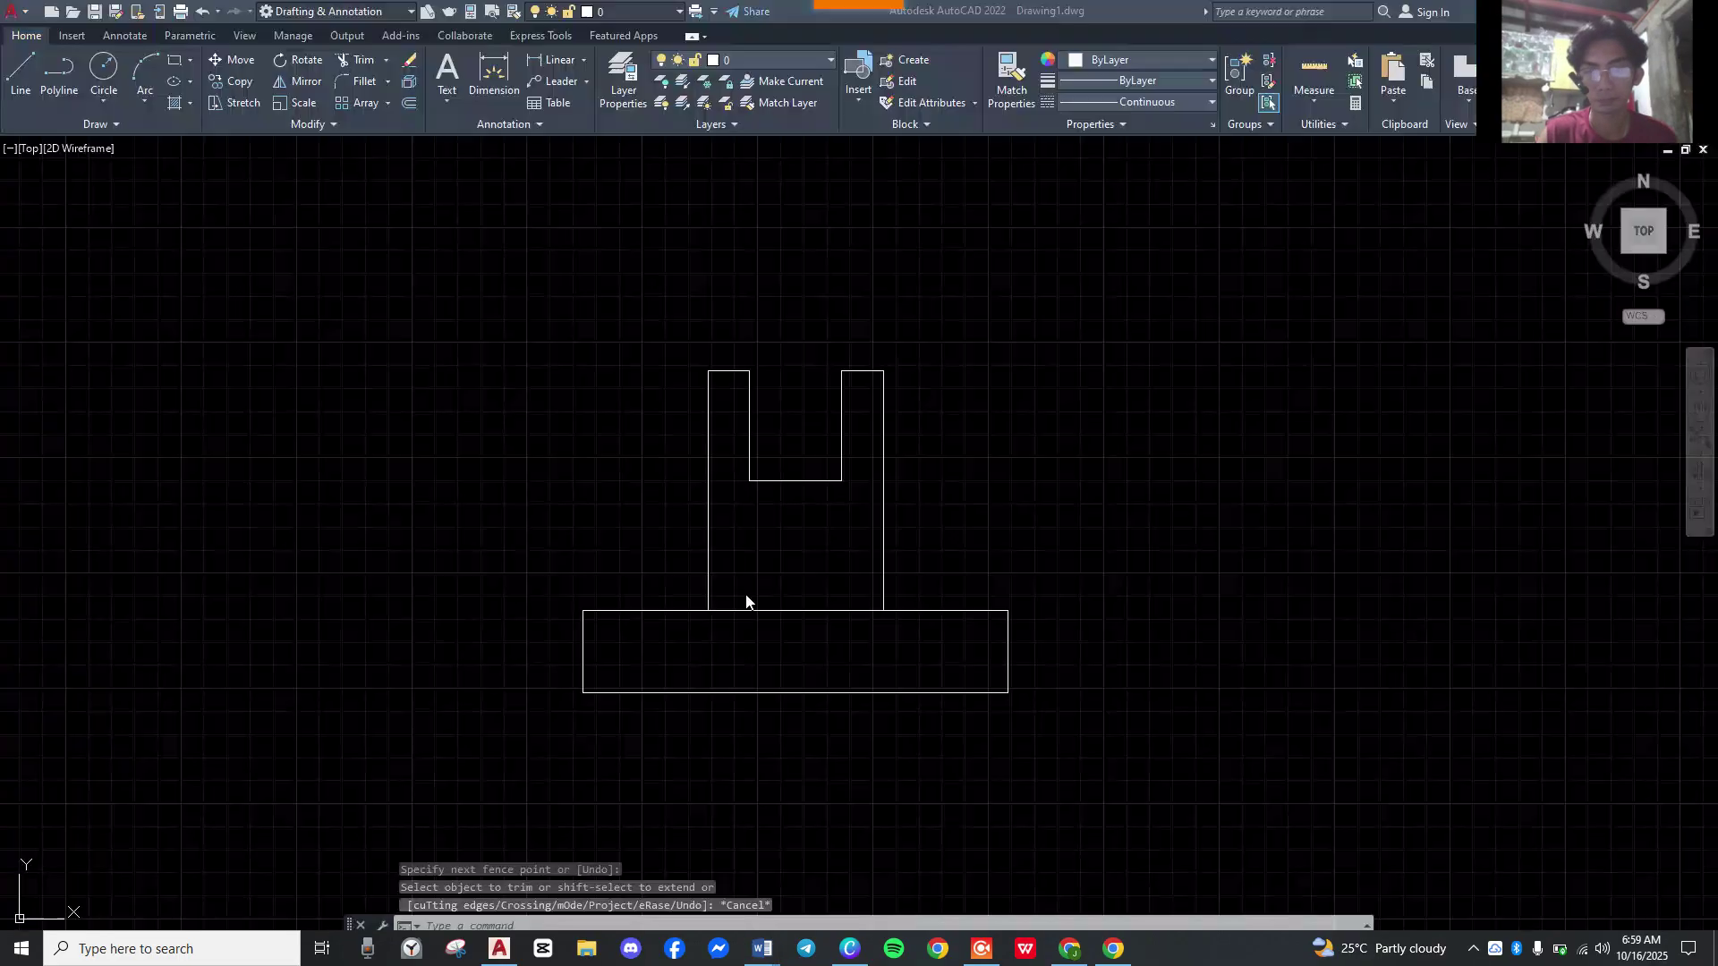
scroll(743, 598, "up", 4)
scroll(839, 460, "down", 2)
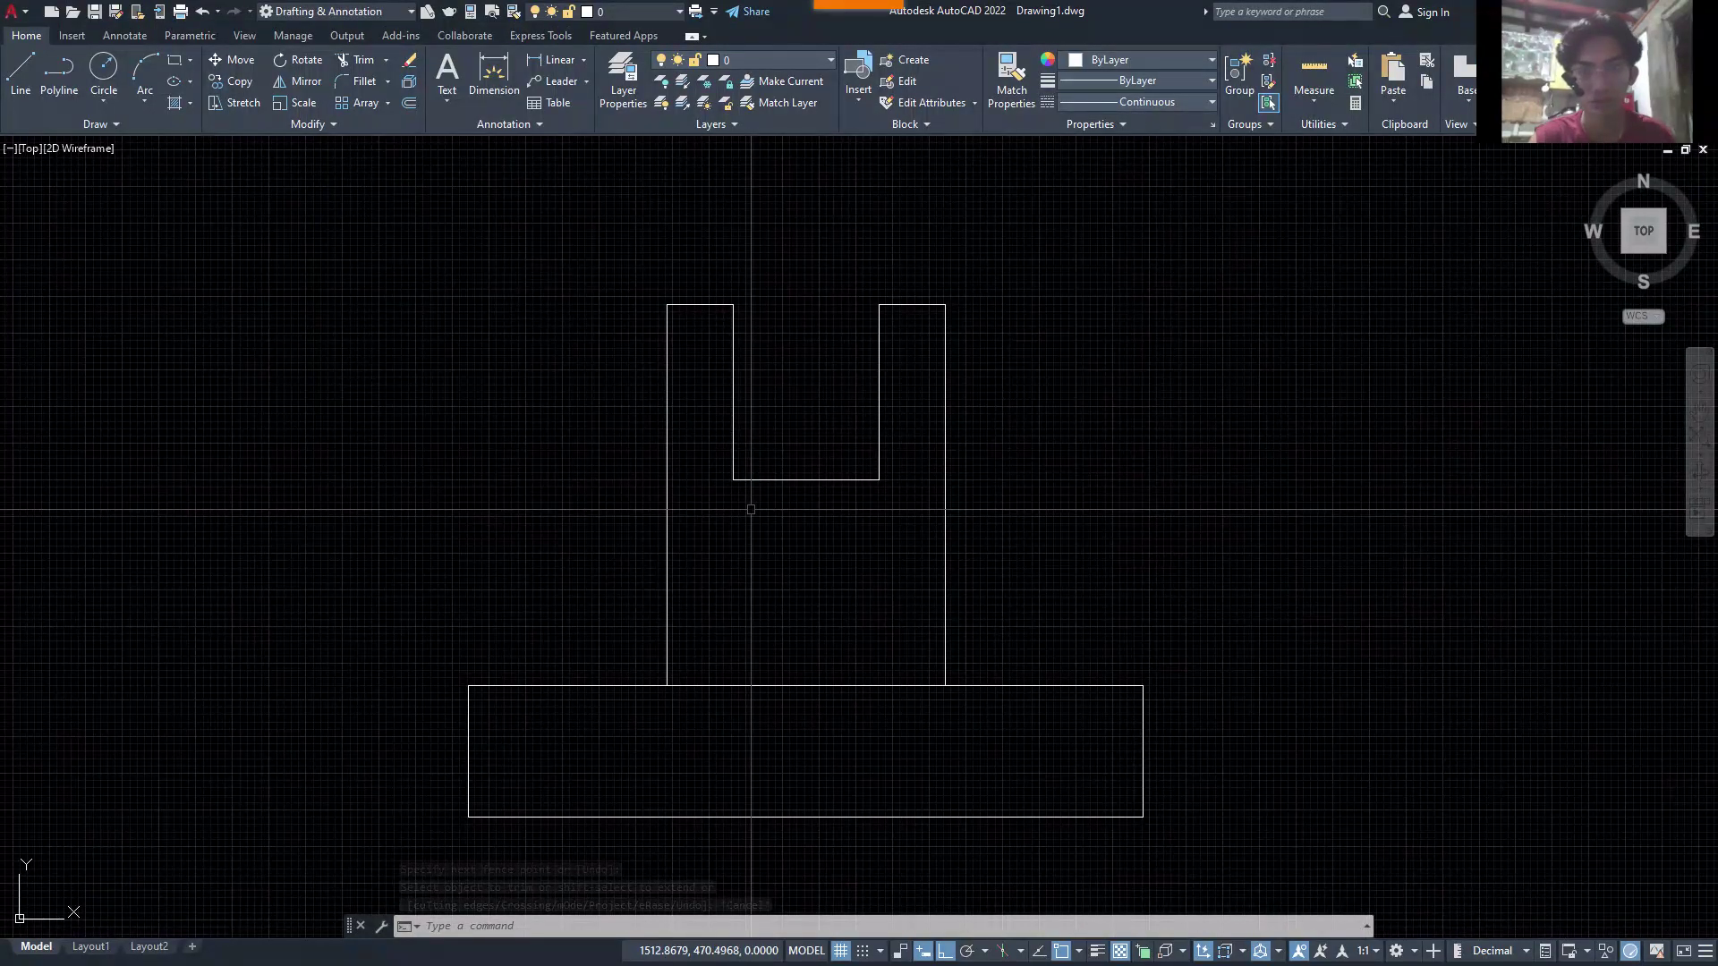
middle_click_drag(860, 534, 644, 548)
type("re")
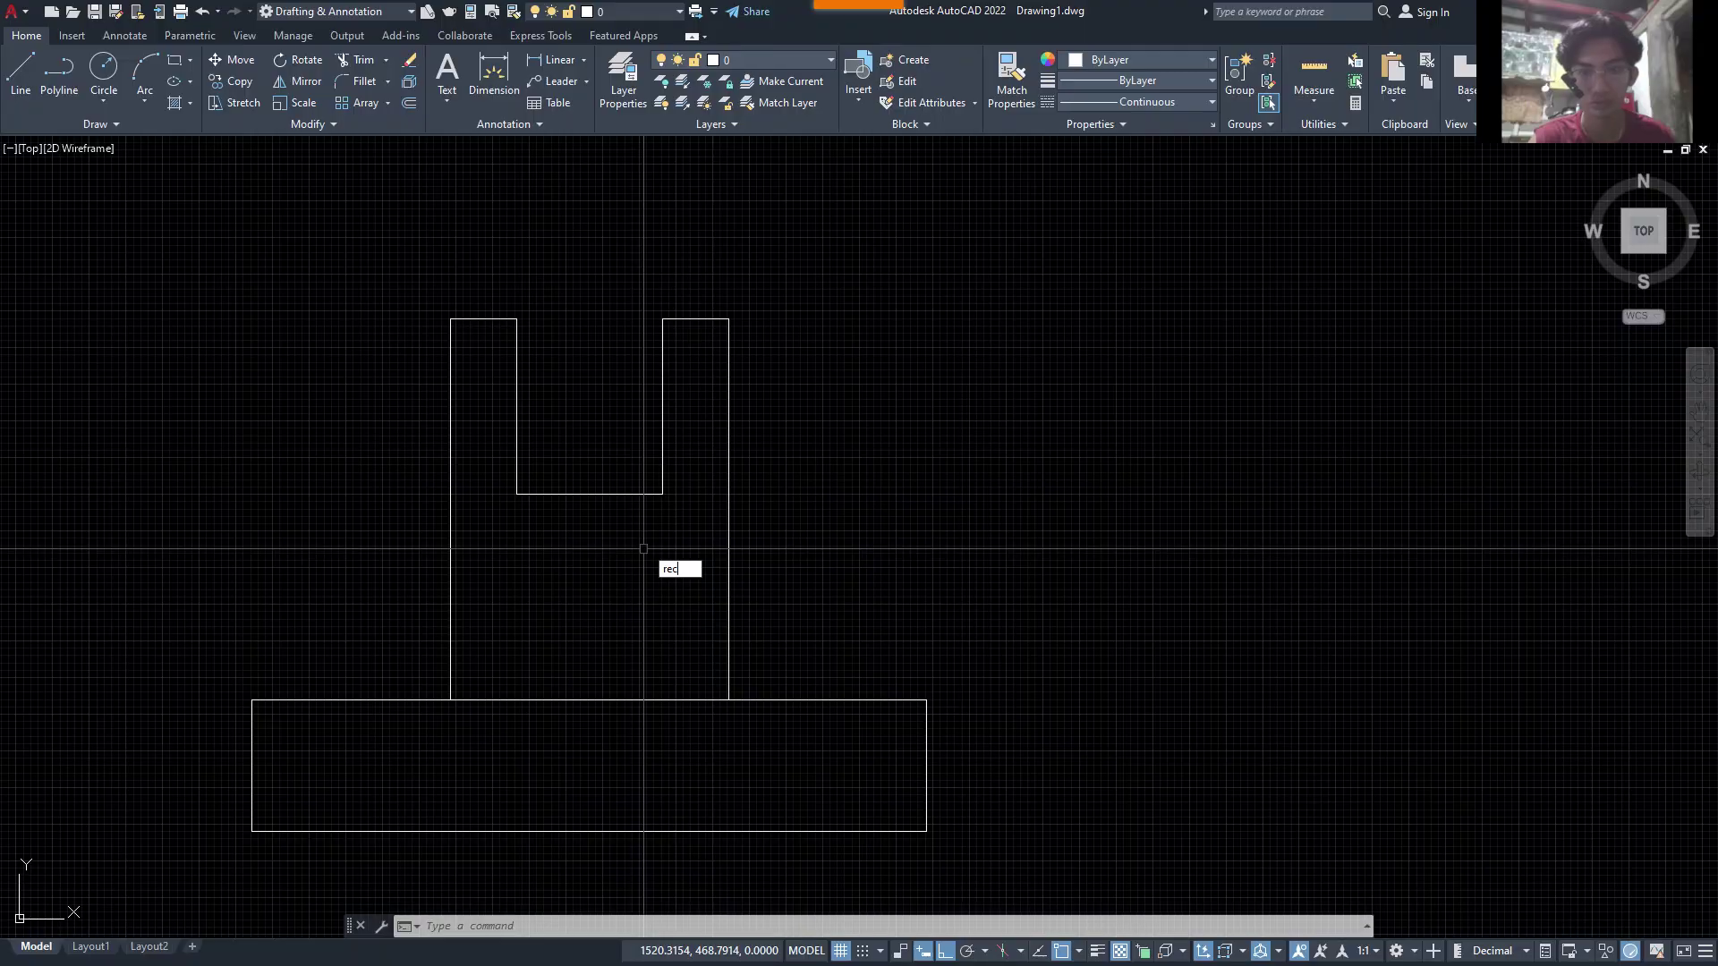
type("c")
key("Return")
left_click(936, 259)
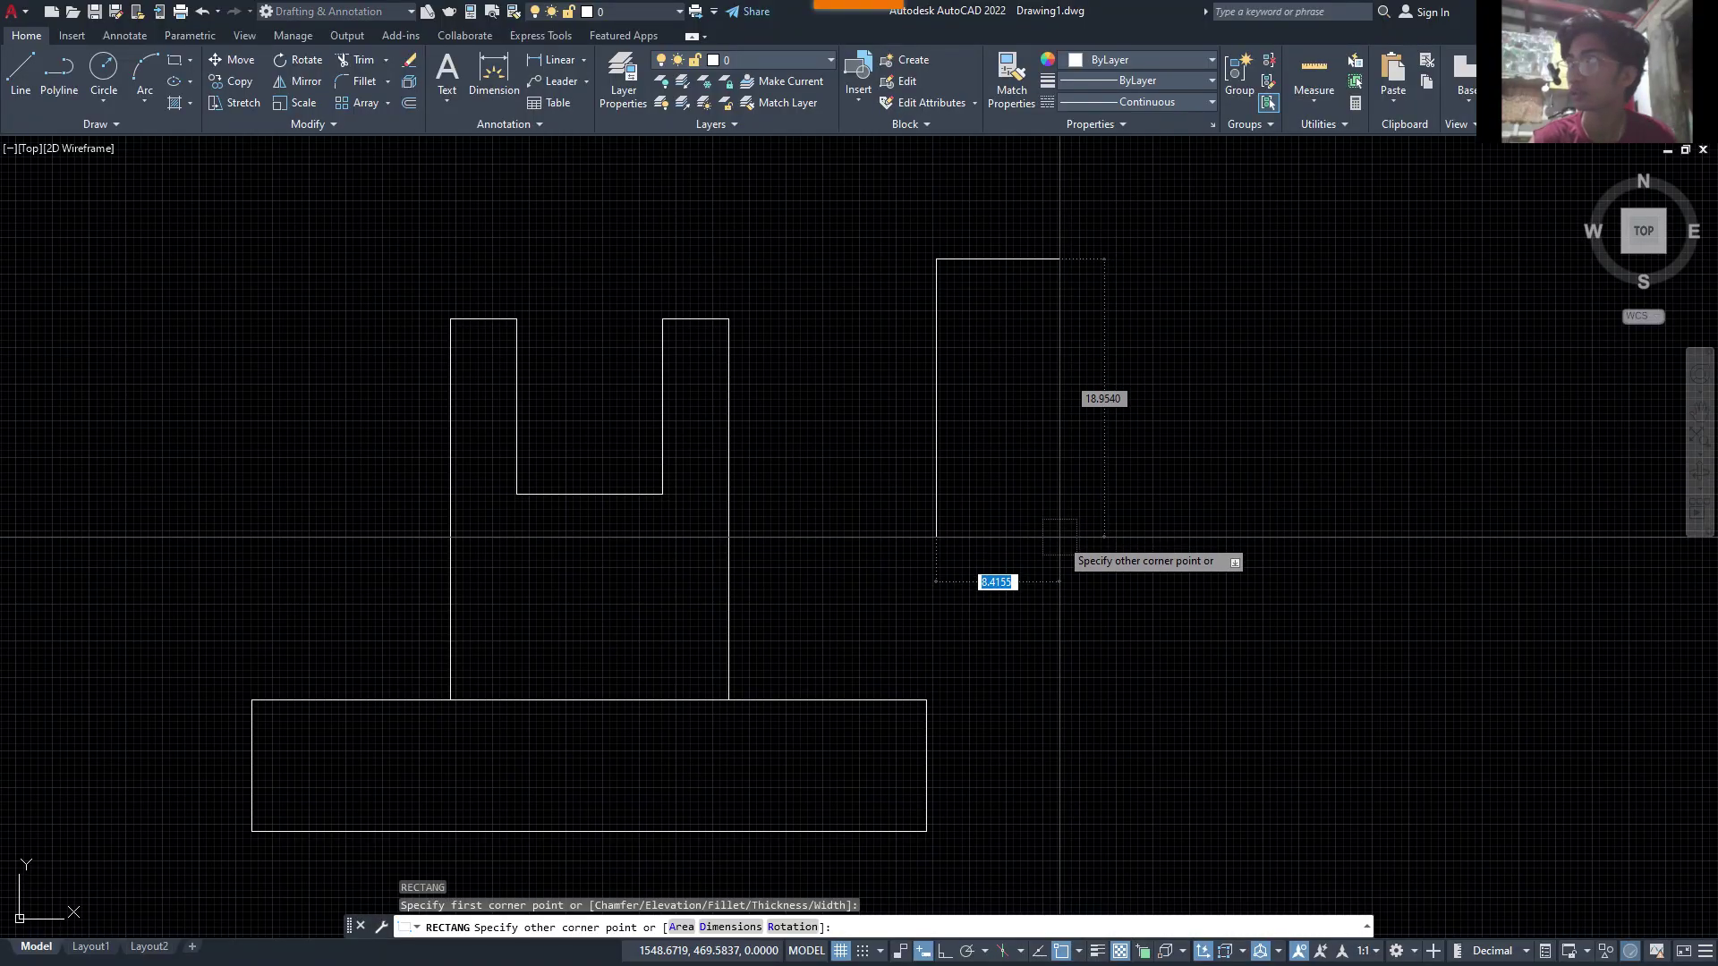
key("alt+Tab")
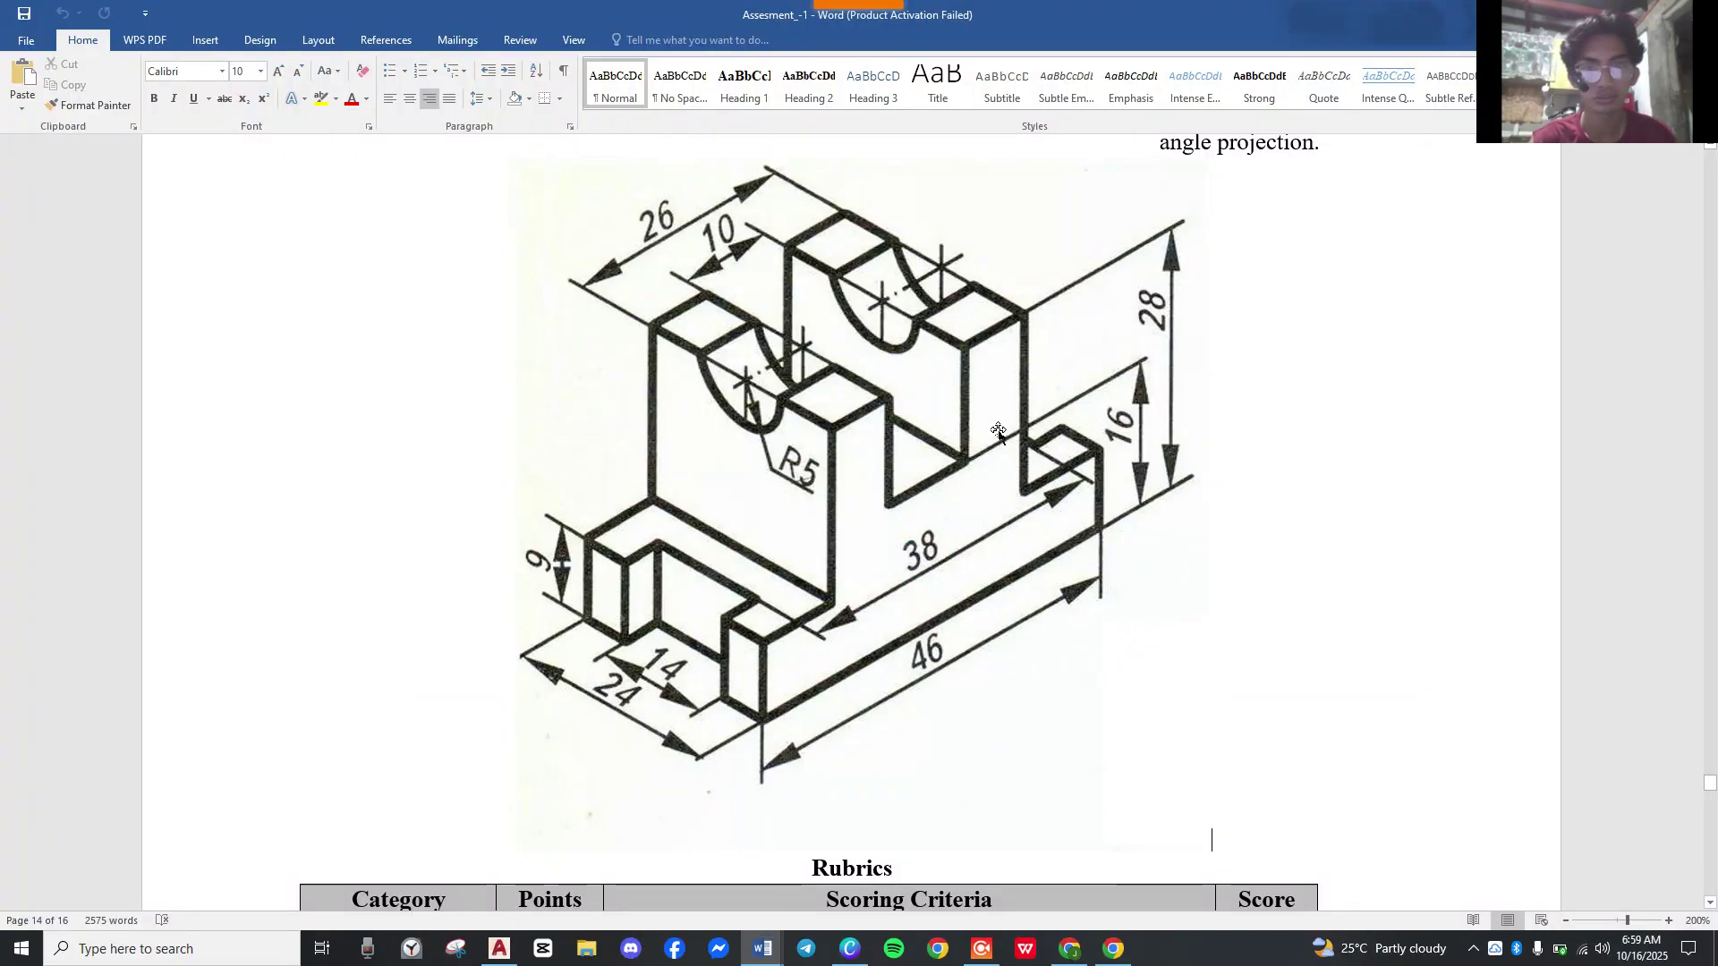
key("alt+Tab")
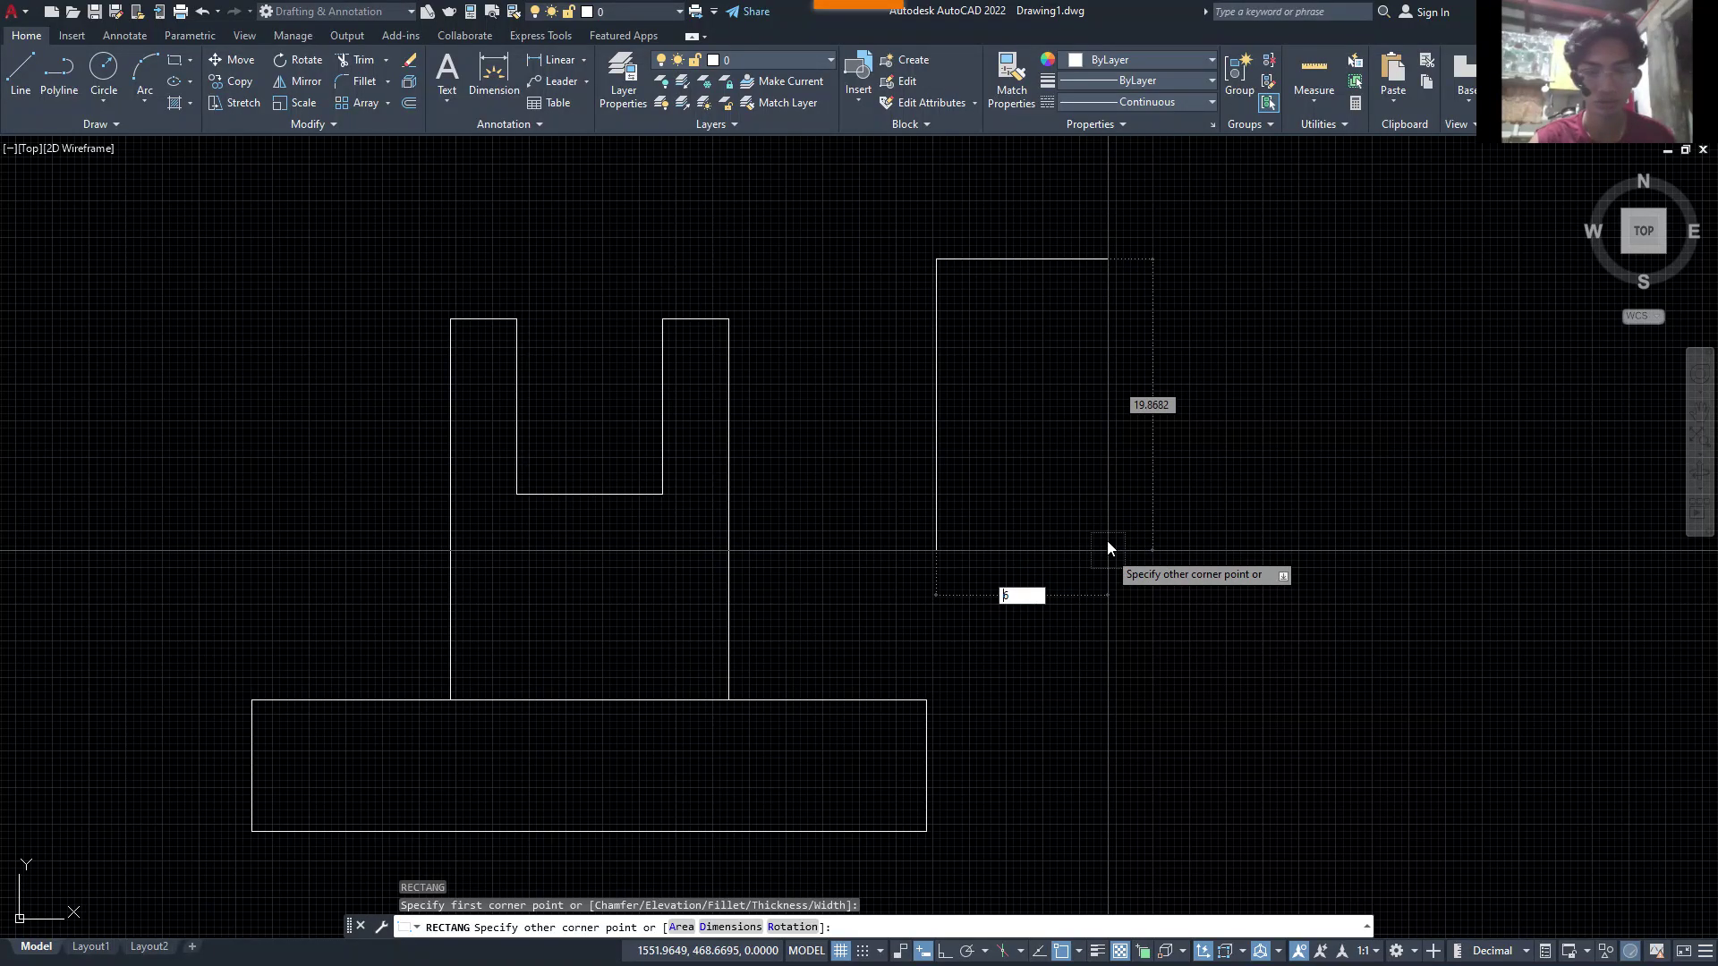
type("26.0000")
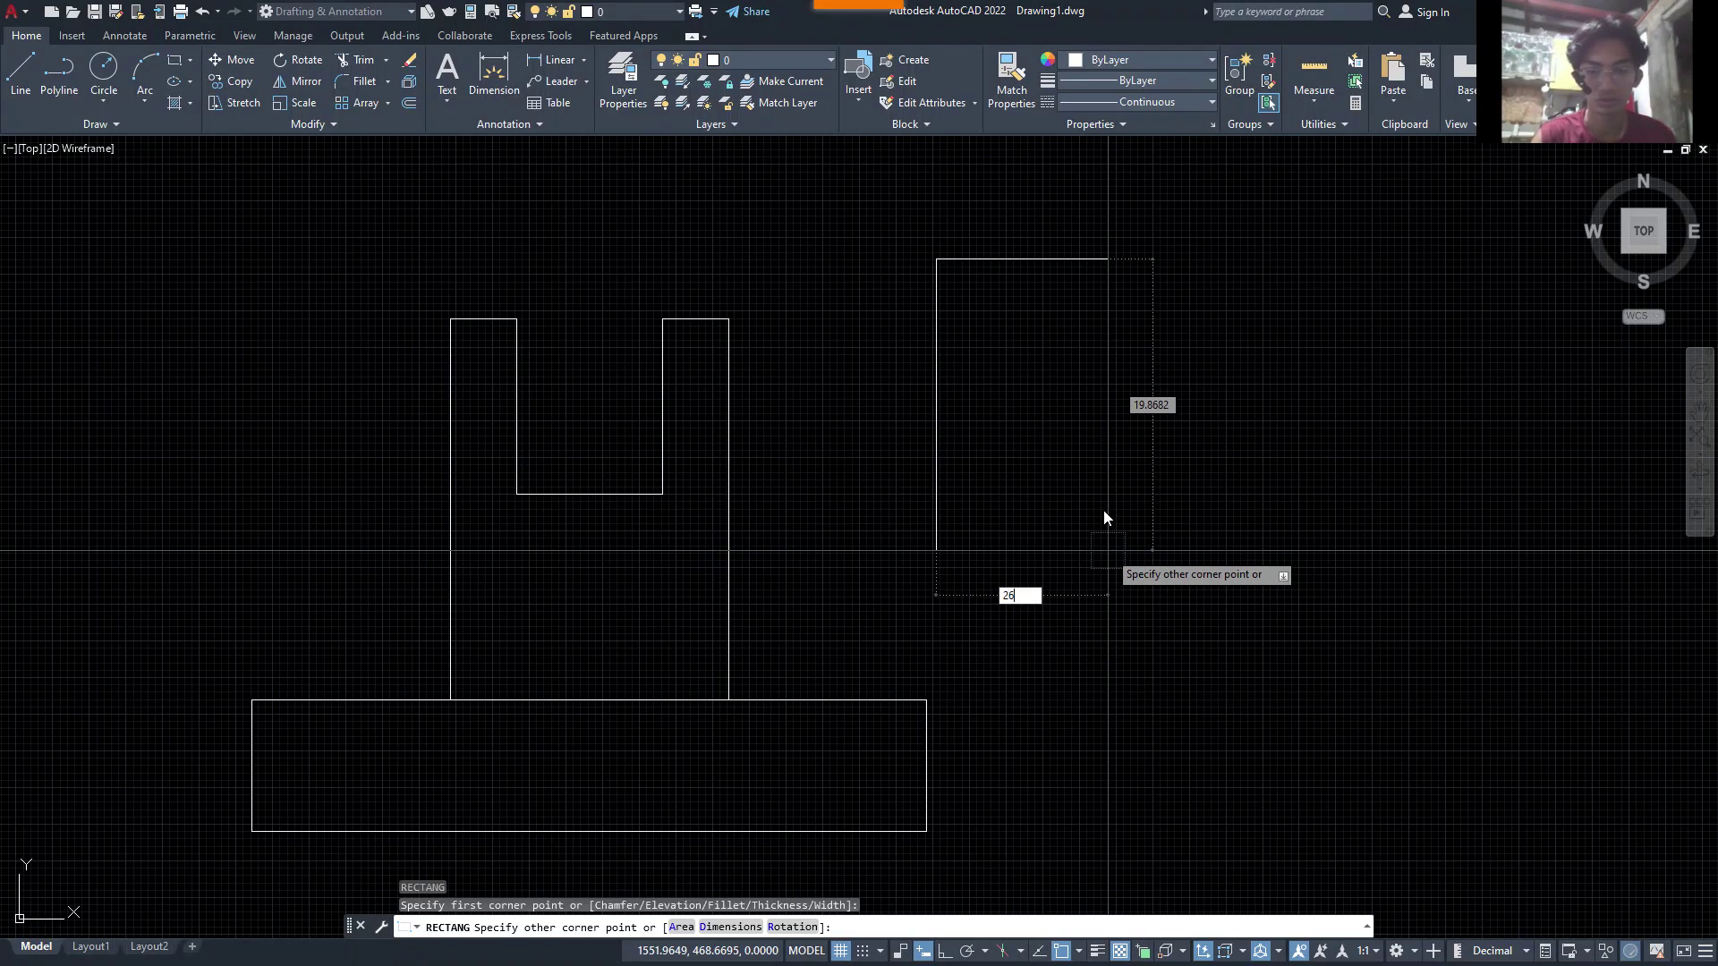
key("Tab")
type("2")
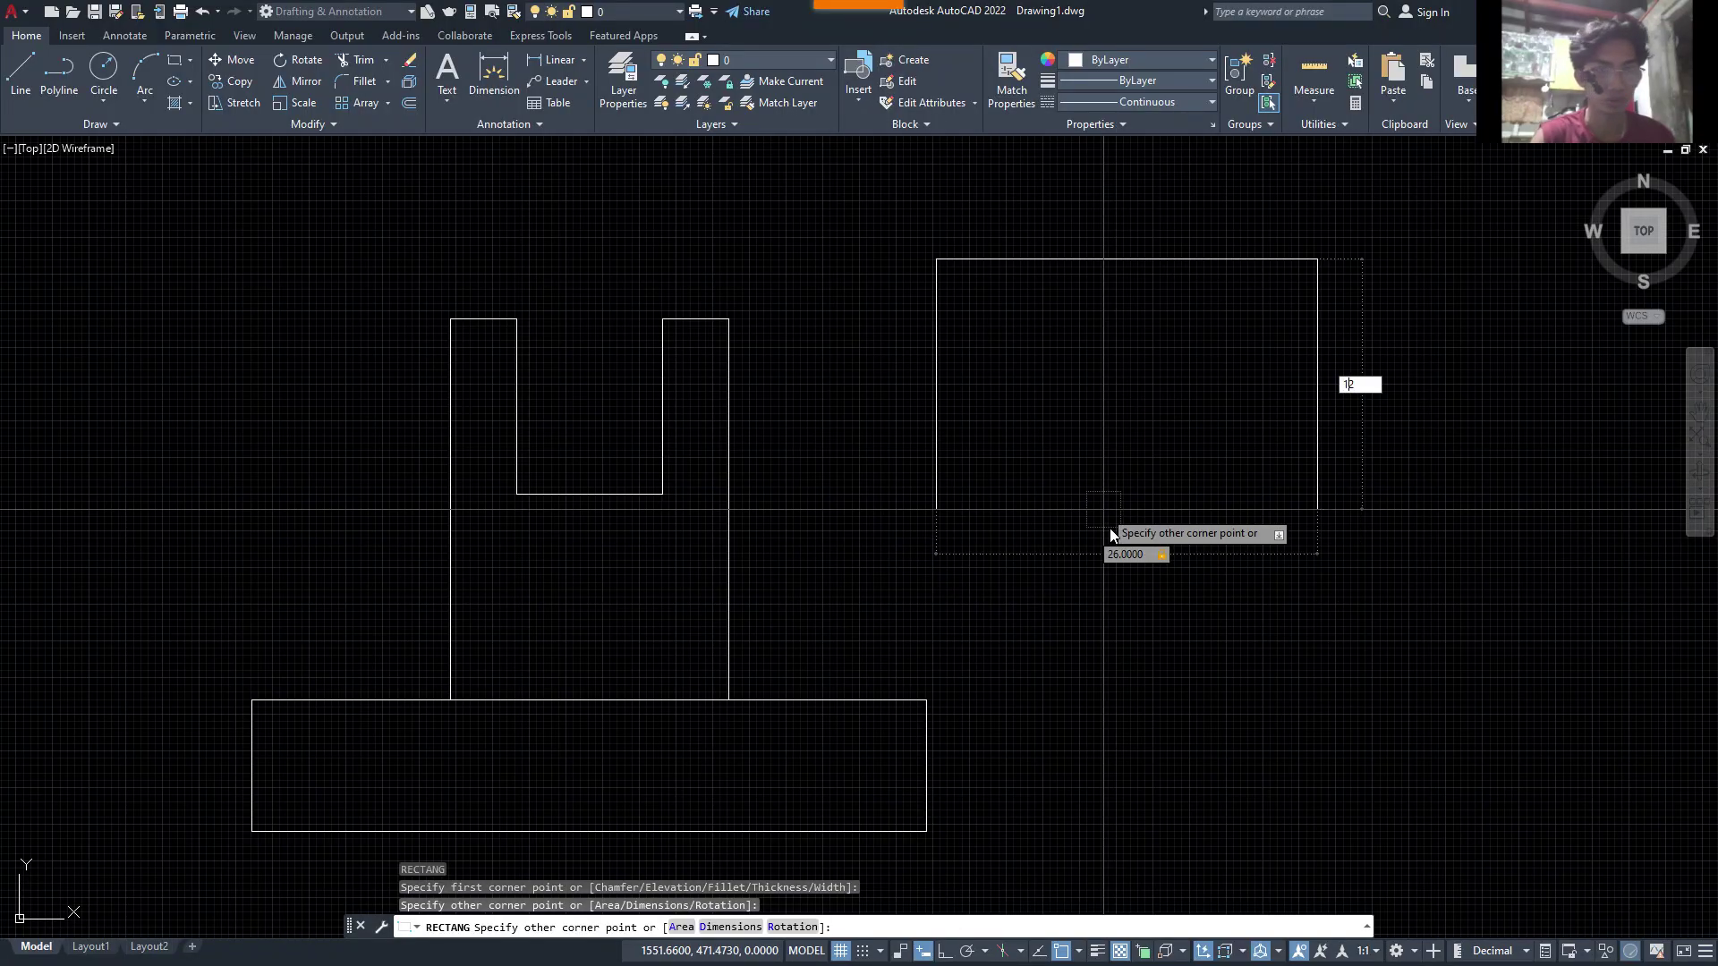
key("Return")
- Delete the 26 by 12 rectangle beside the view
left_click(1387, 458)
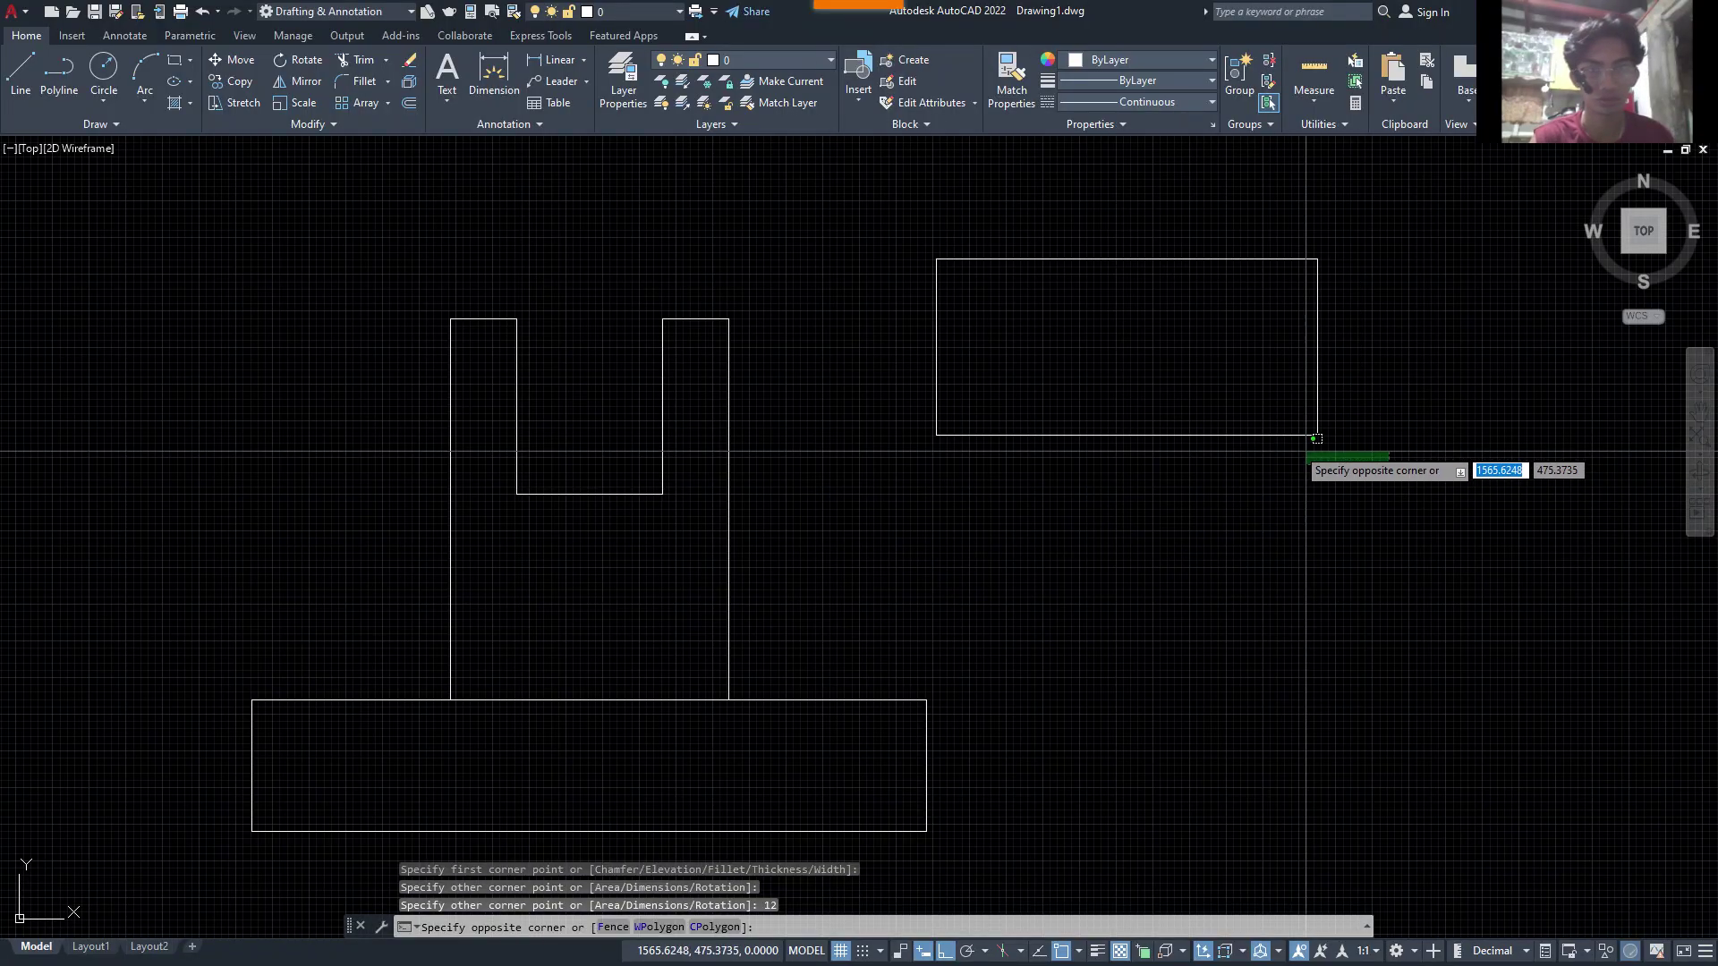
left_click(1154, 355)
key("Delete")
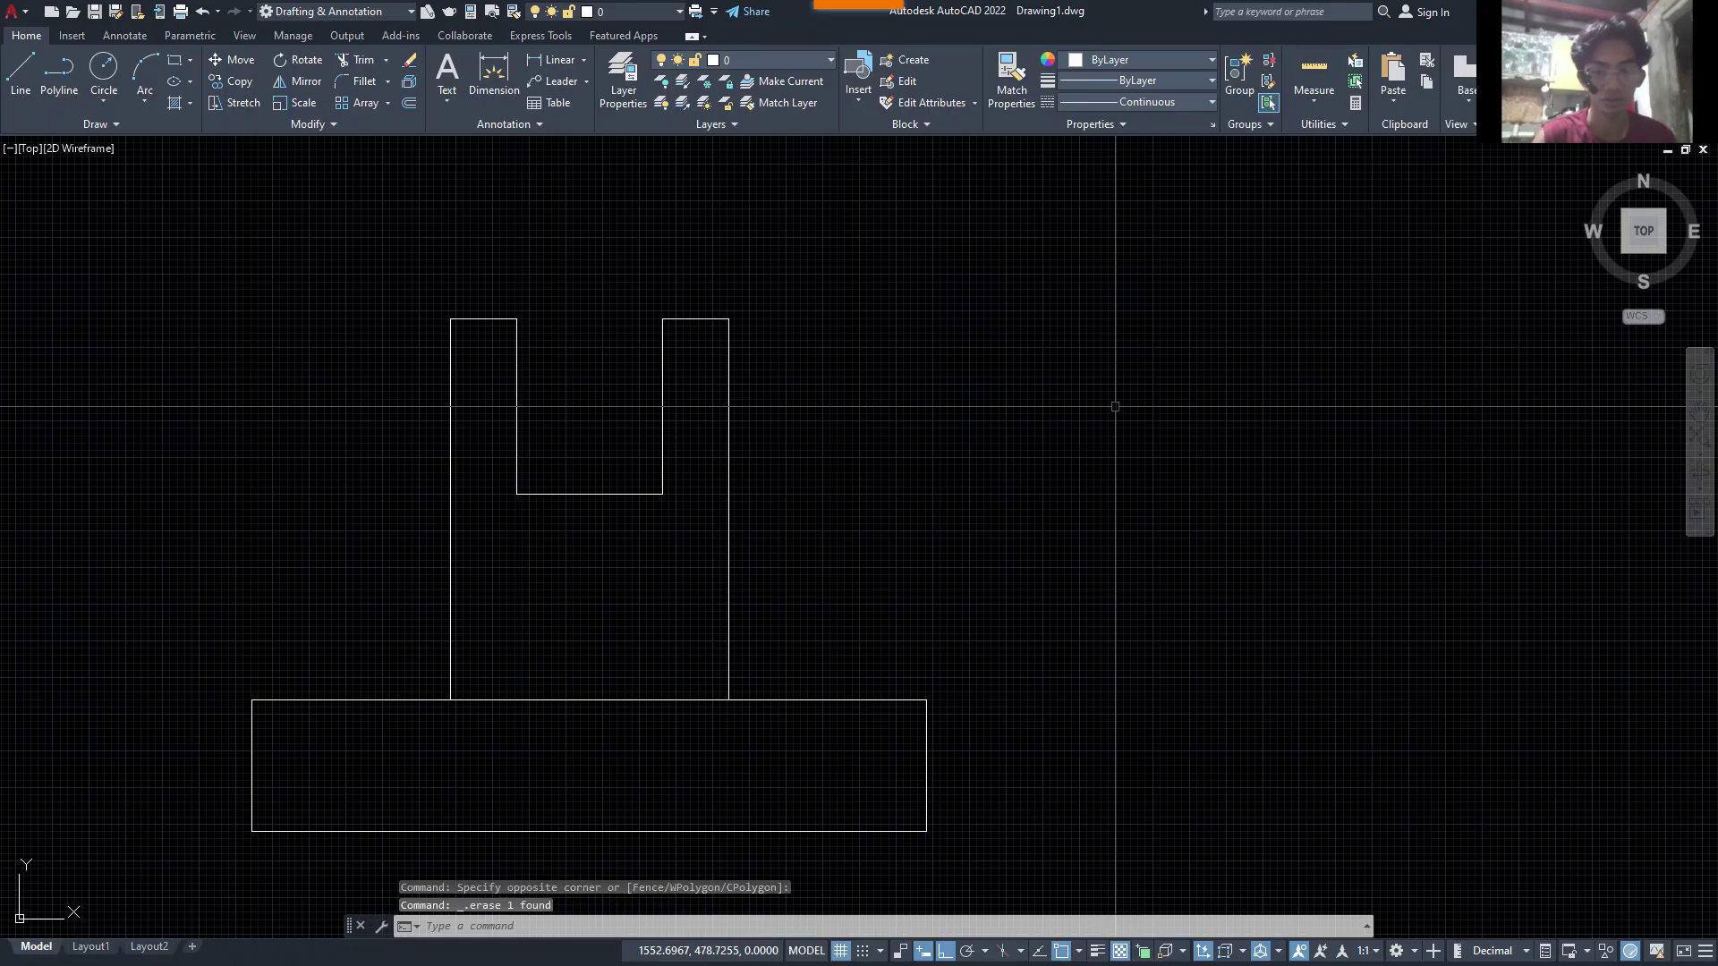
- Draw a new rectangle 26 units wide and 12 units high in the empty space beside the slotted block
type("rec")
key("Return")
left_click(984, 264)
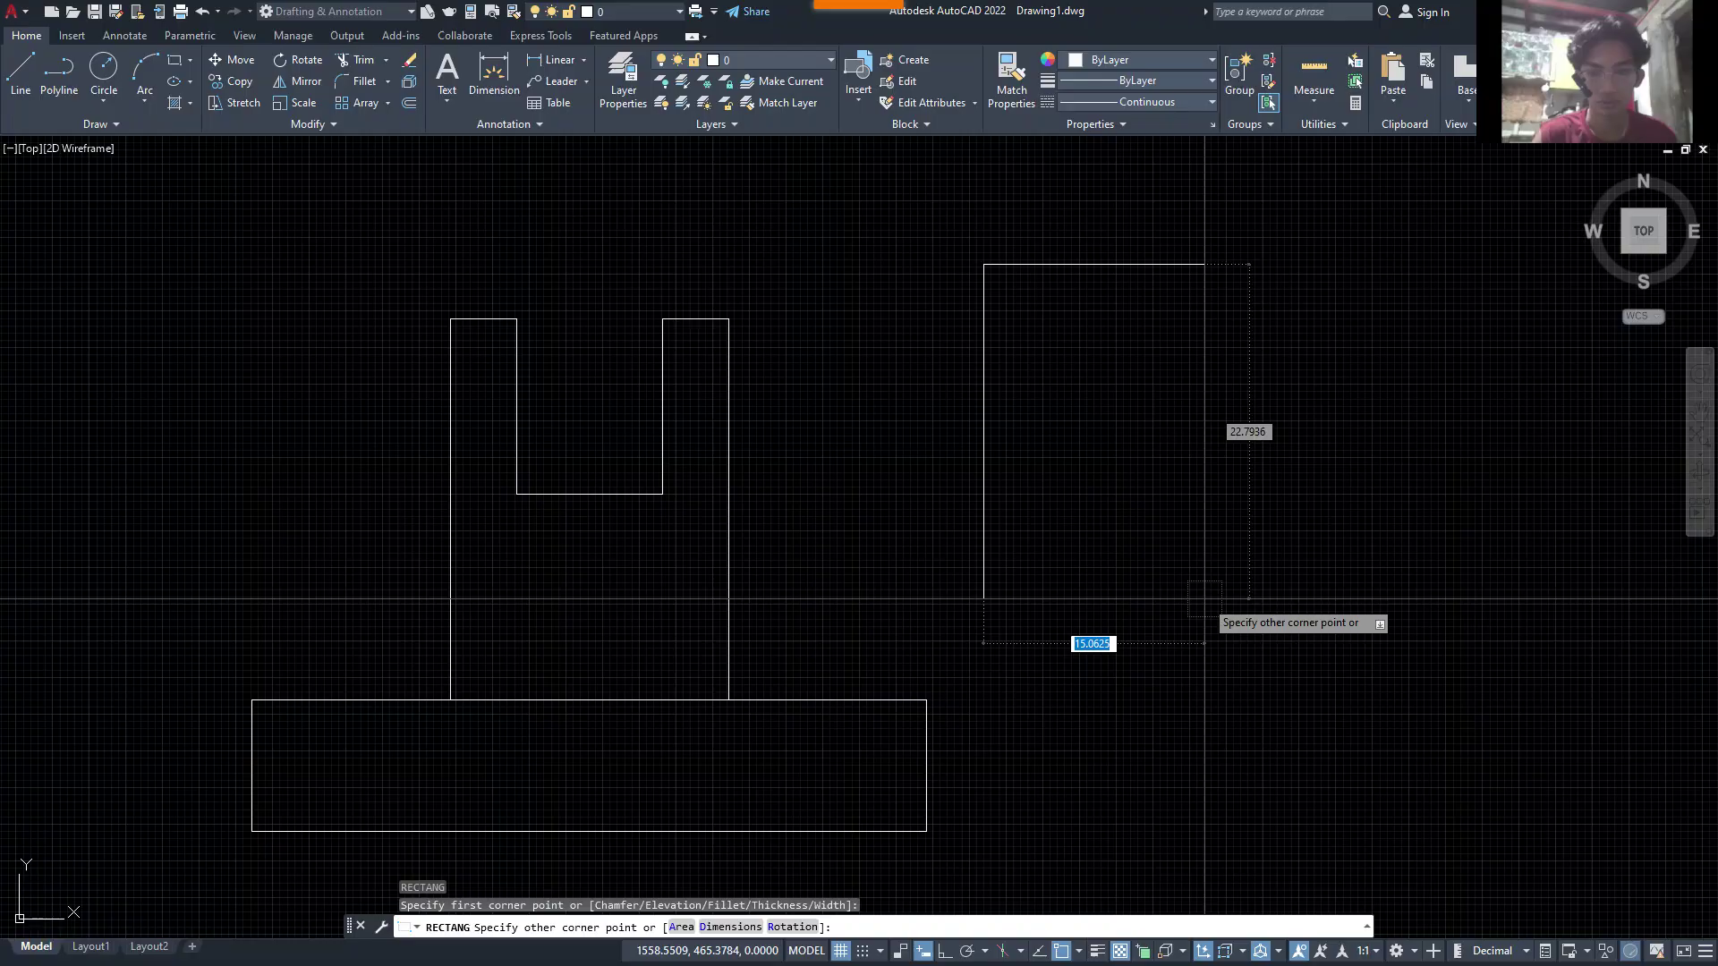
type("26")
key("Tab")
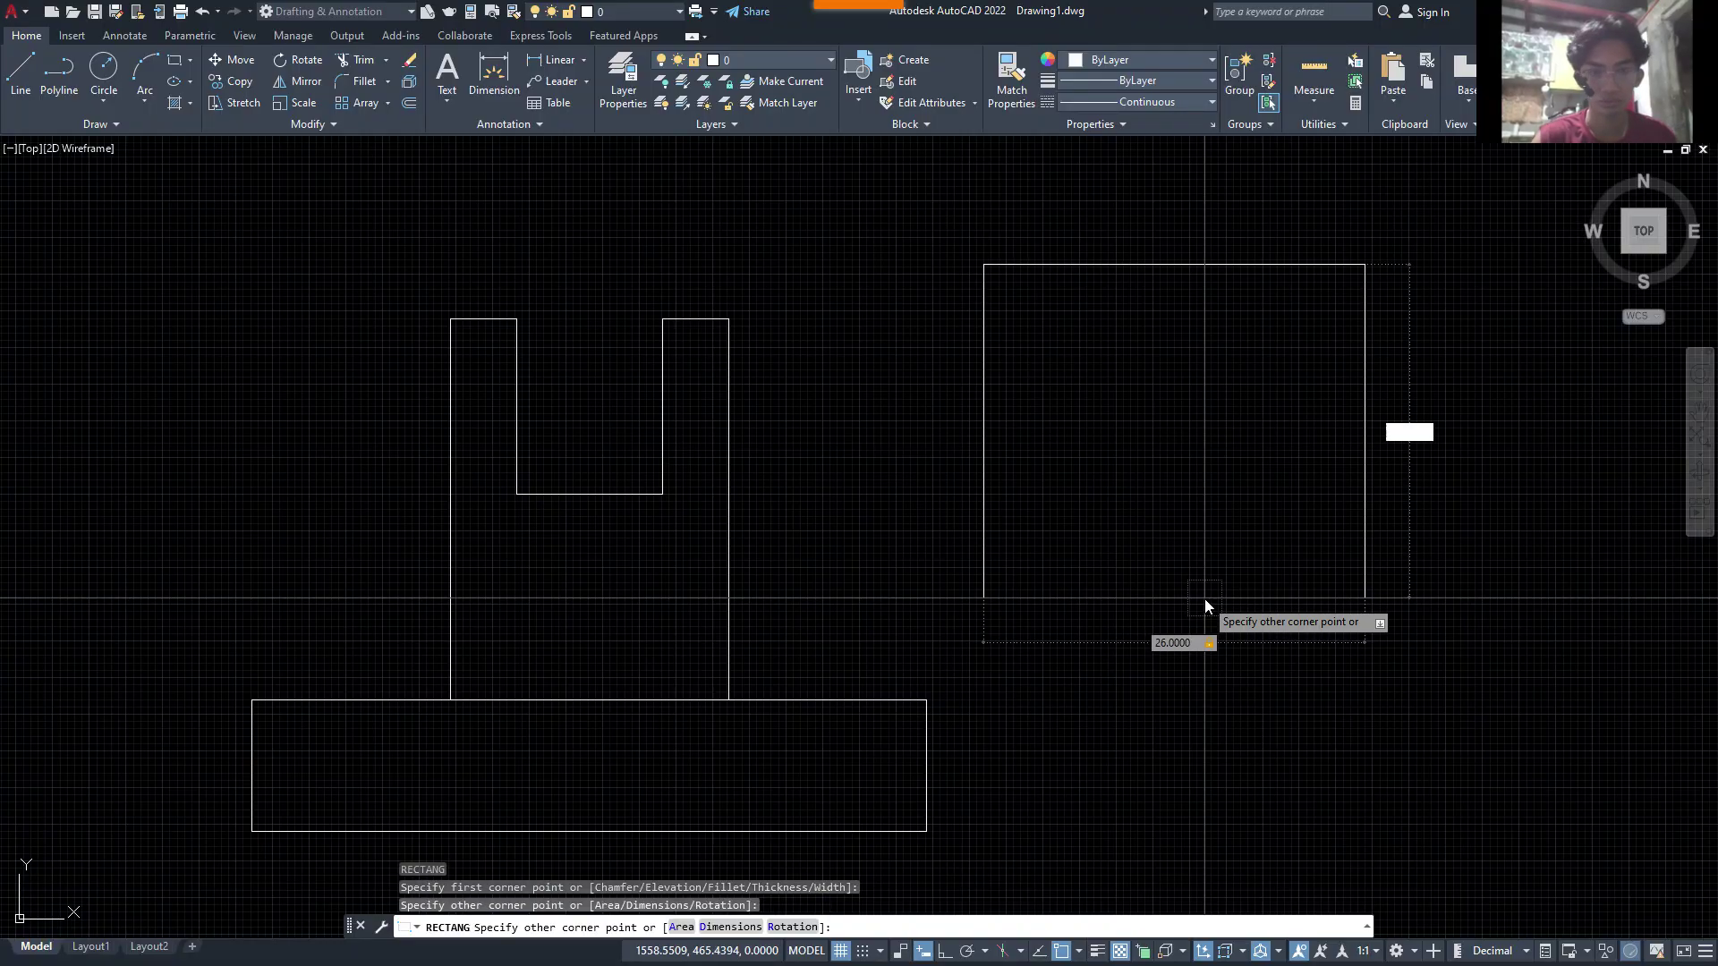
key("Return")
left_click(1324, 537)
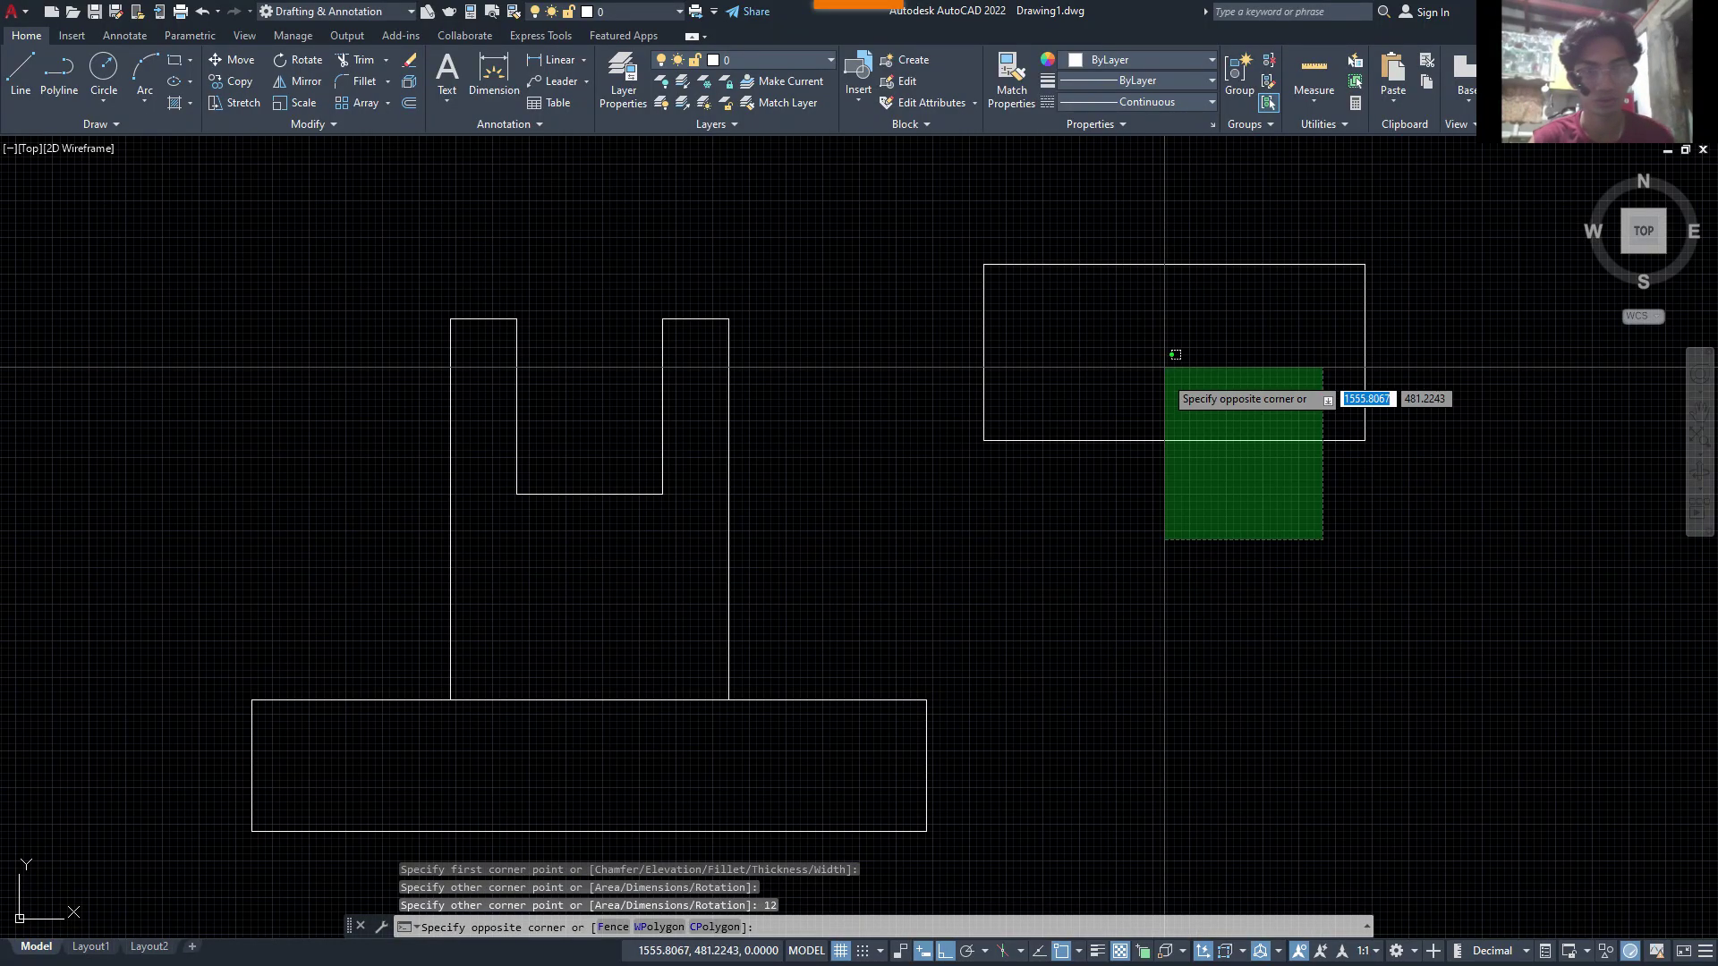
key("Escape")
- Draw a line between the slot's two upper corners to close its open top
left_click(648, 490)
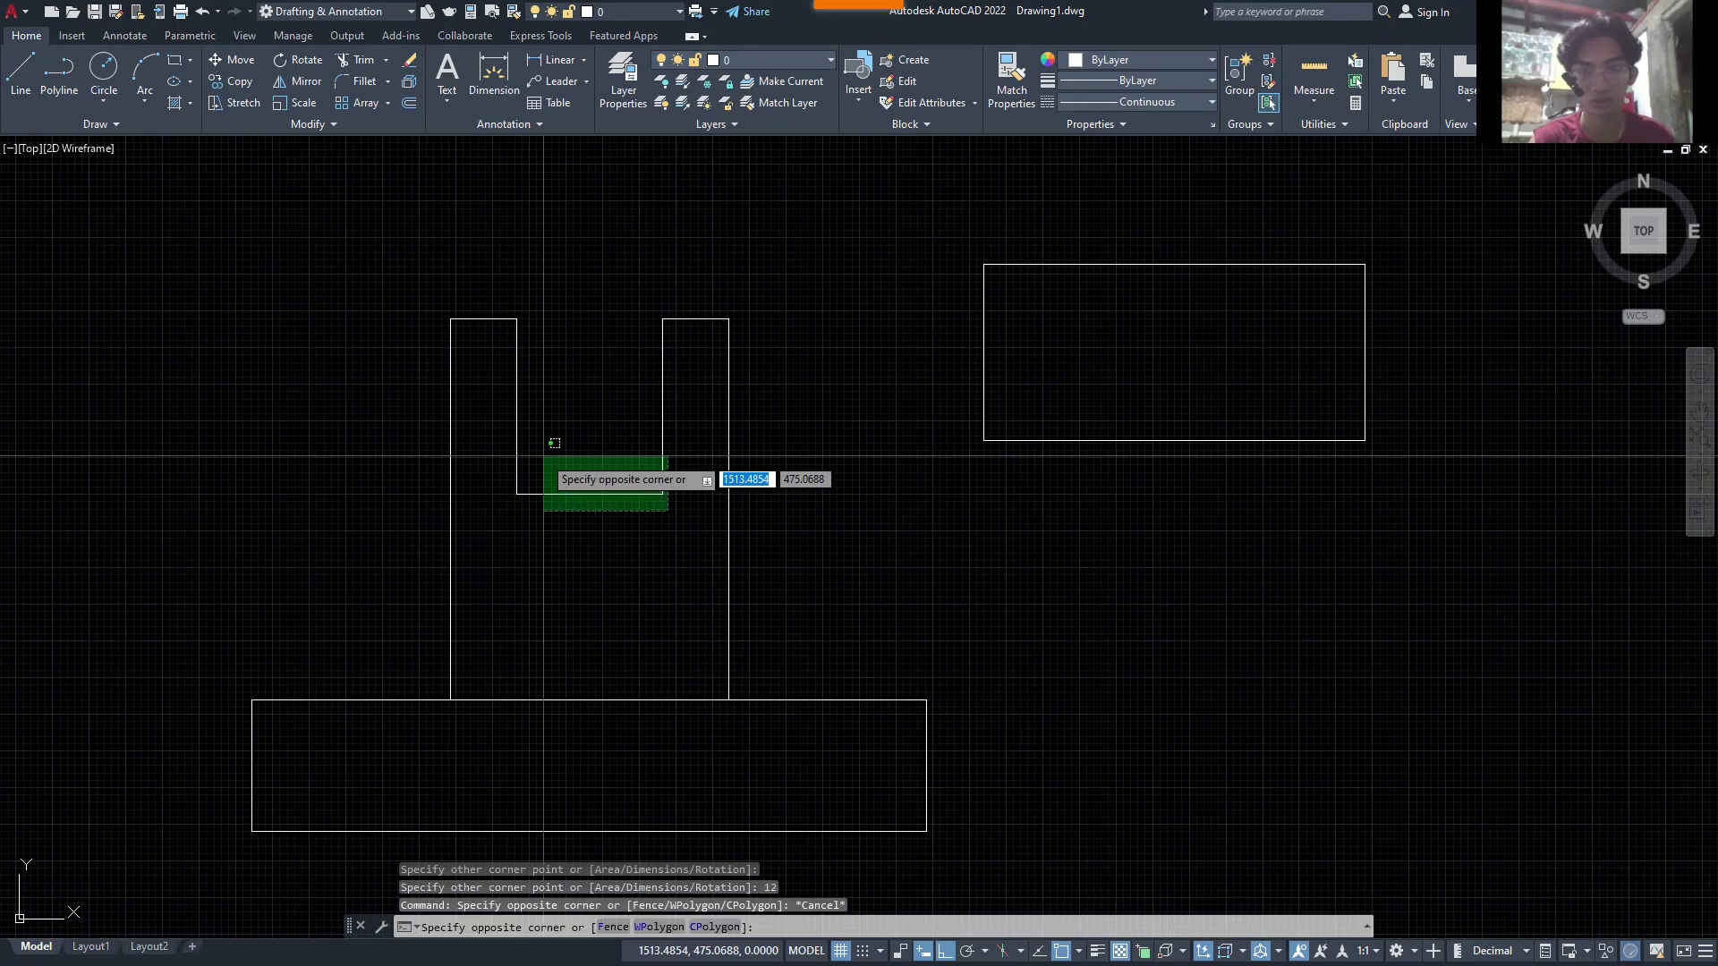
left_click(552, 472)
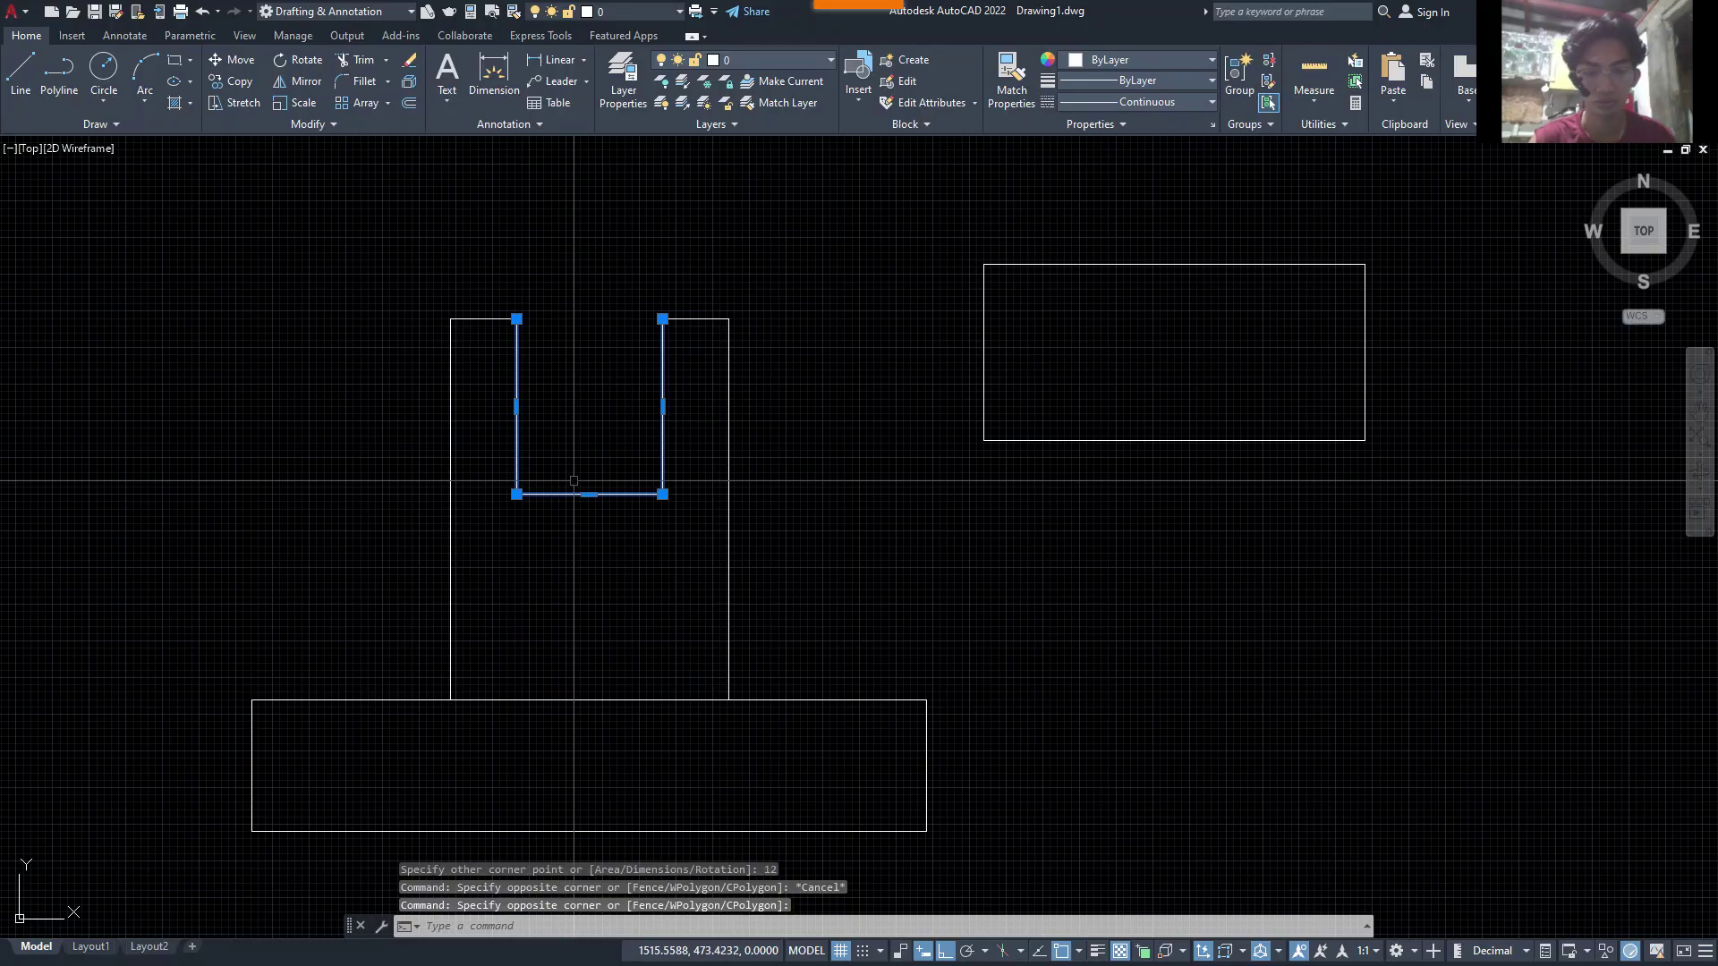
key("Escape")
type("l")
key("Return")
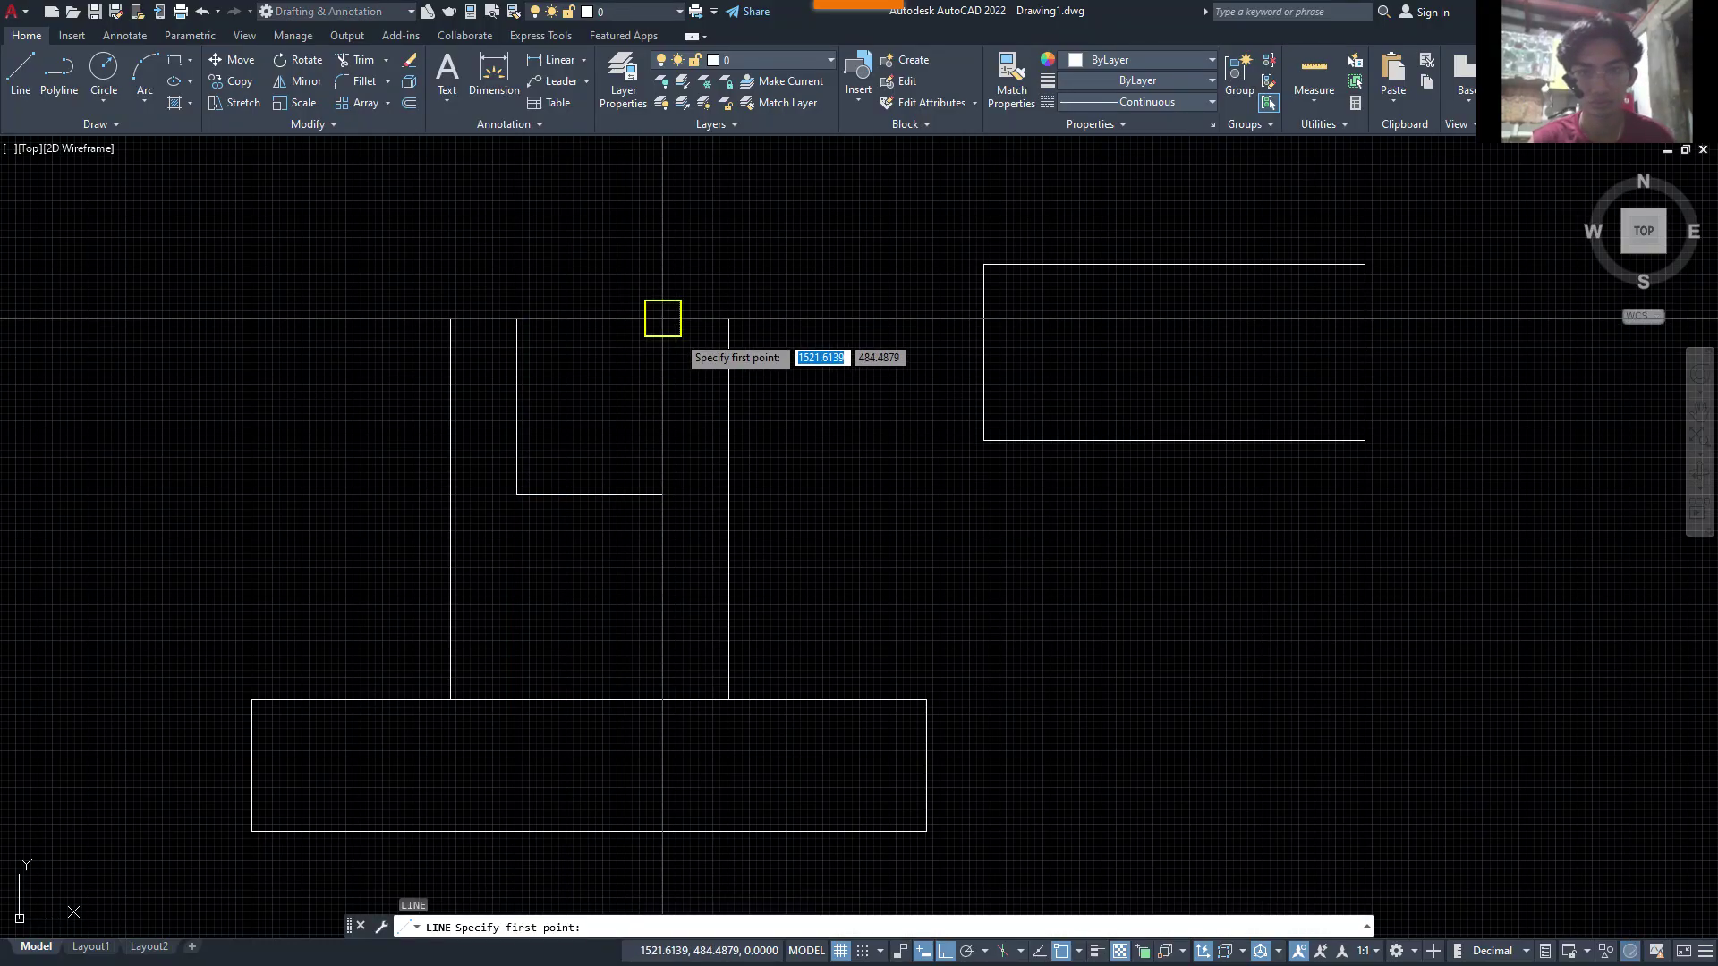
left_click(663, 318)
left_click(516, 318)
key("Escape")
- Join the line closing the slot's open top and the slot's outline into one polyline
left_click(580, 302)
left_click(564, 392)
left_click(565, 392)
left_click(548, 418)
left_click(604, 446)
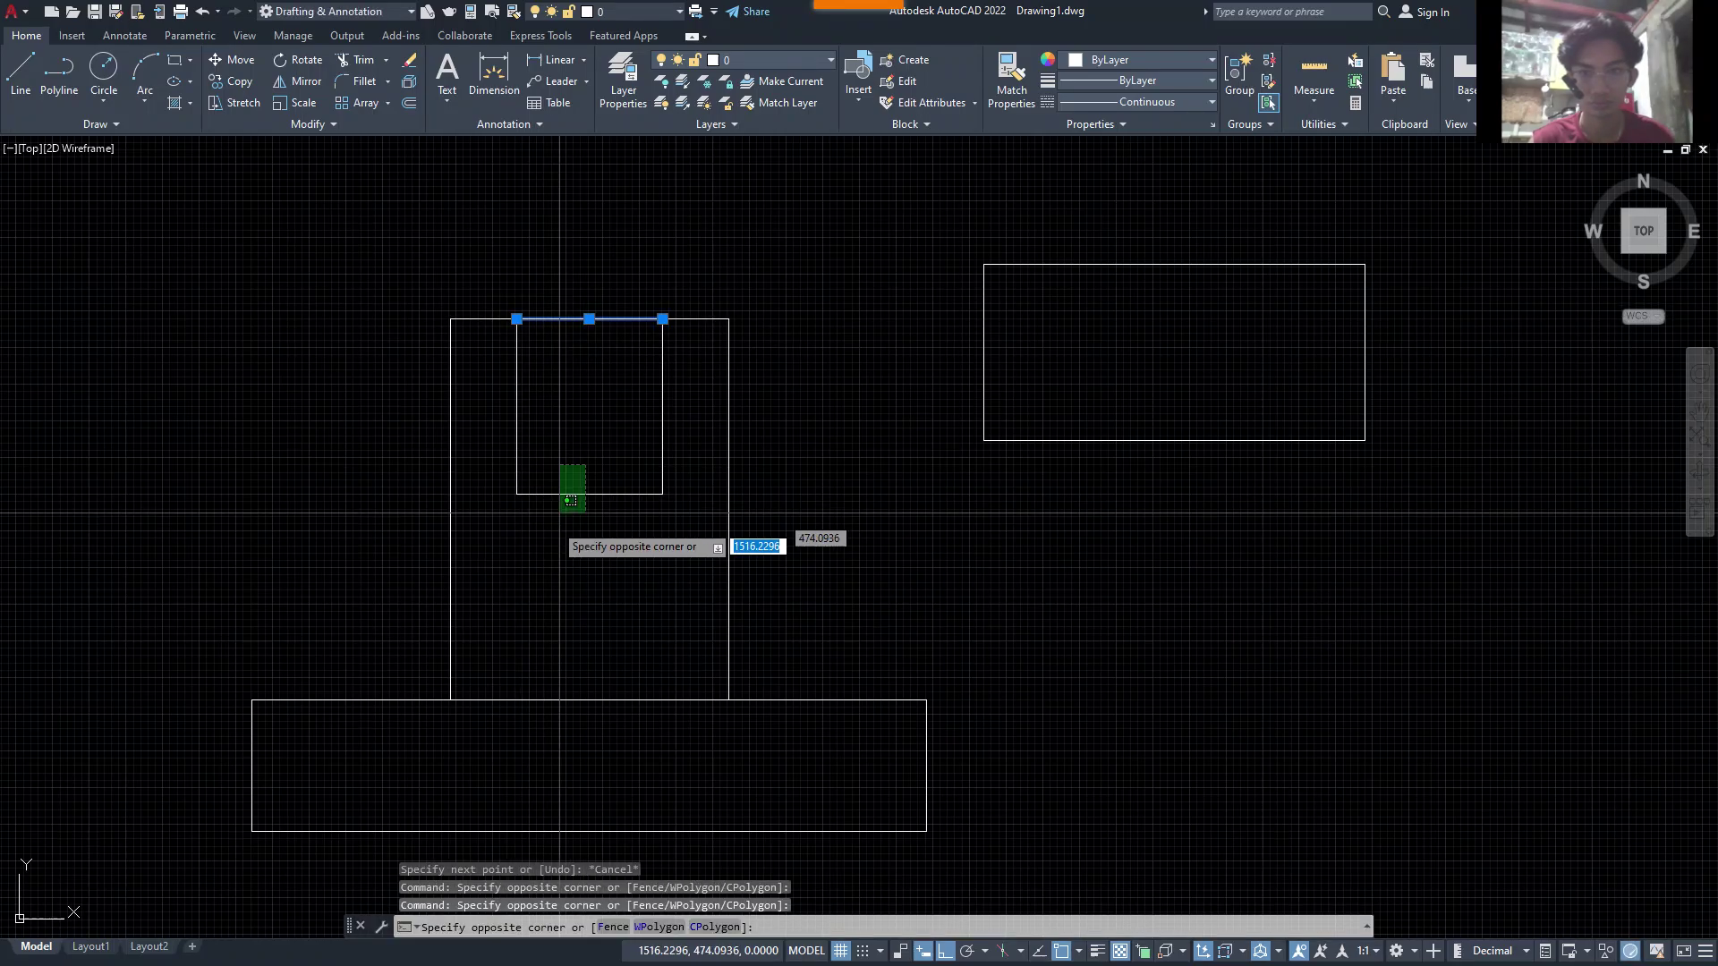
left_click(561, 515)
type("j")
key("Return")
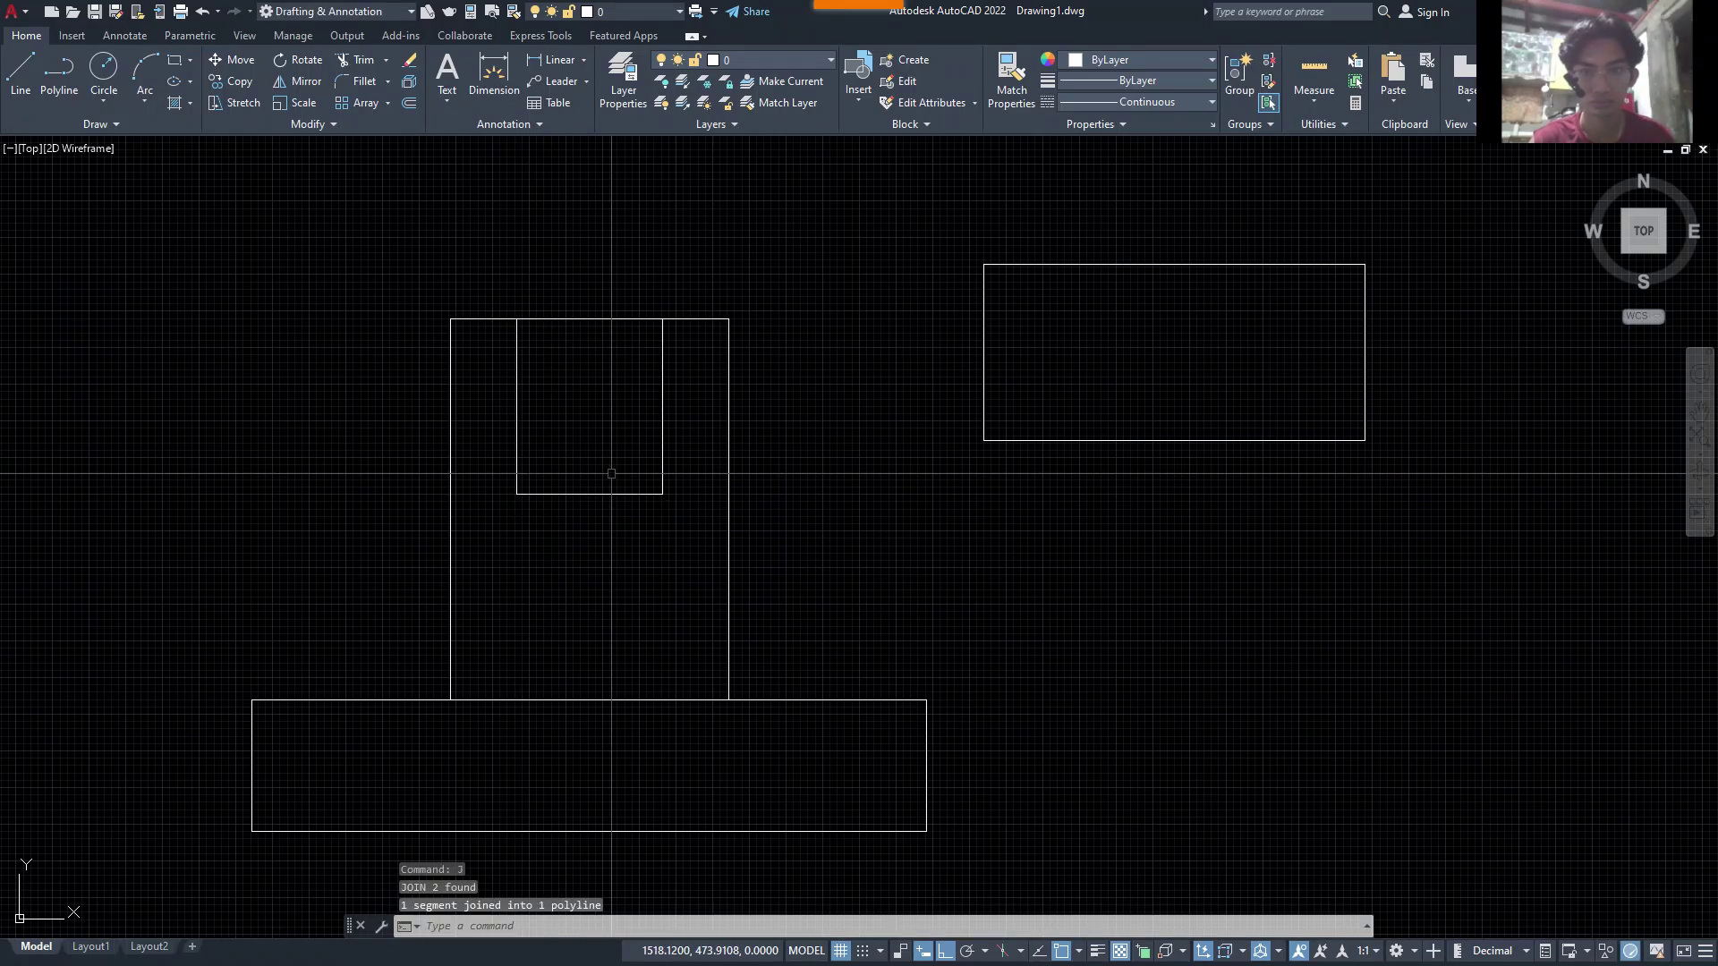
- Move the closed slot outline by its top midpoint to the top edge midpoint of the 26 by 12 rectangle
type("m")
key("Return")
left_click(589, 318)
left_click(1216, 255)
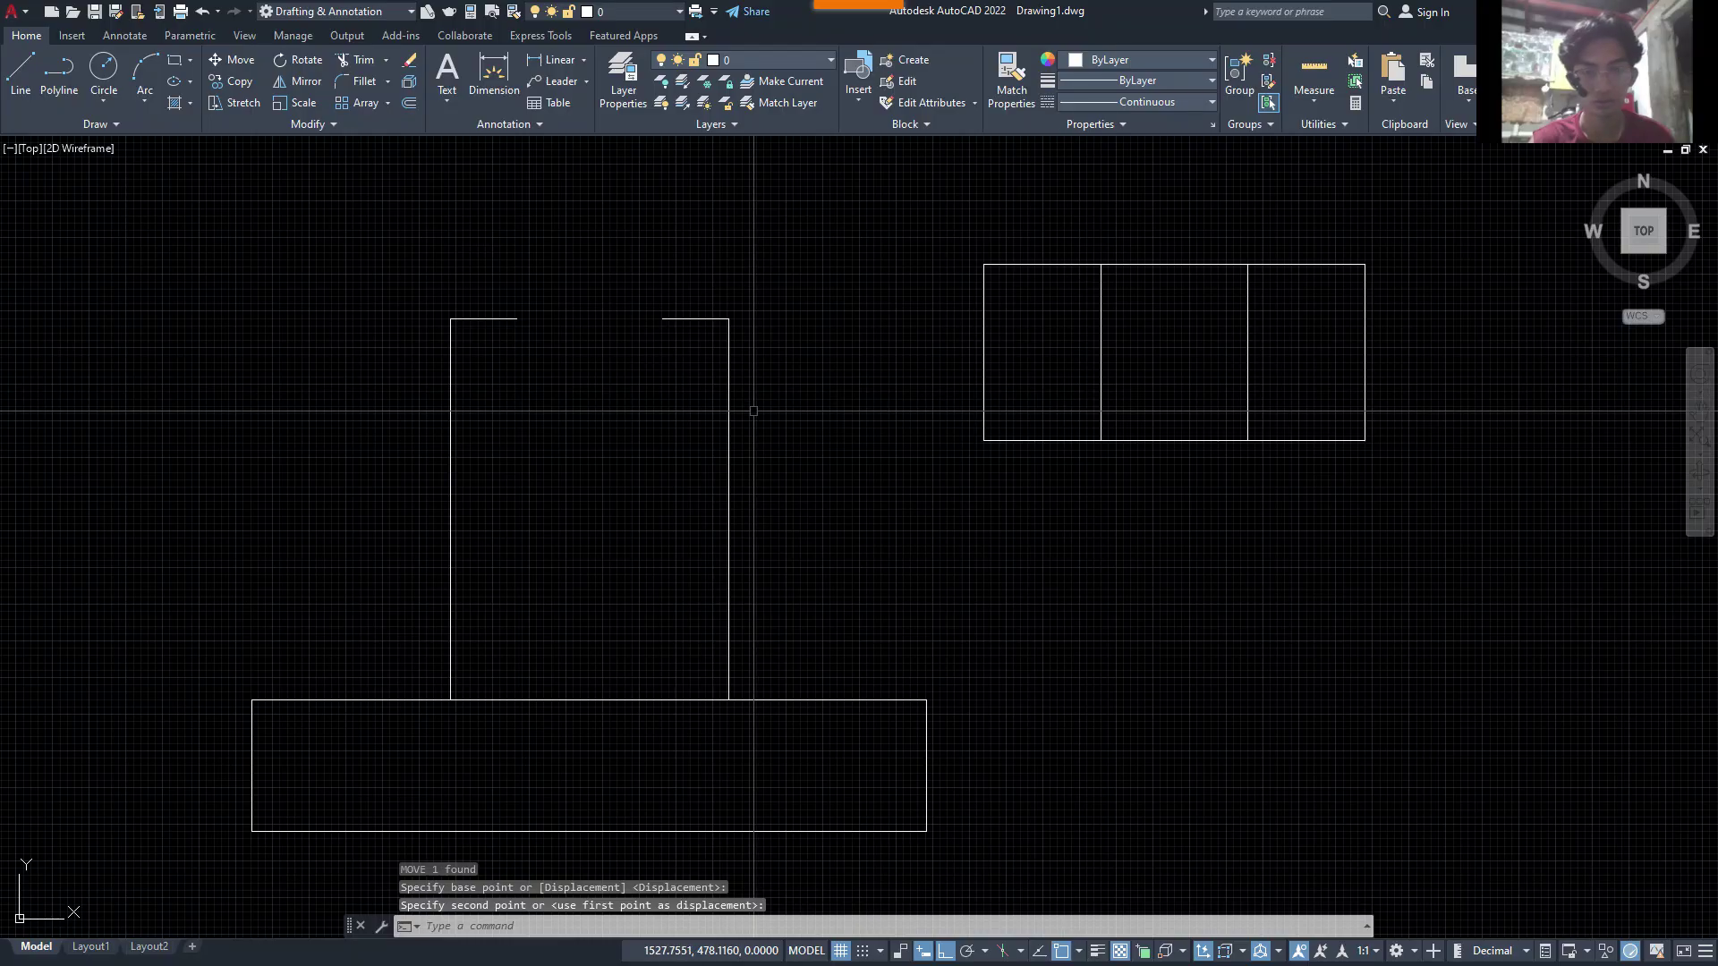
- Consult the isometric image in Word and delete the 26 by 12 rectangle around the slot outline in AutoCAD
key("alt+Tab")
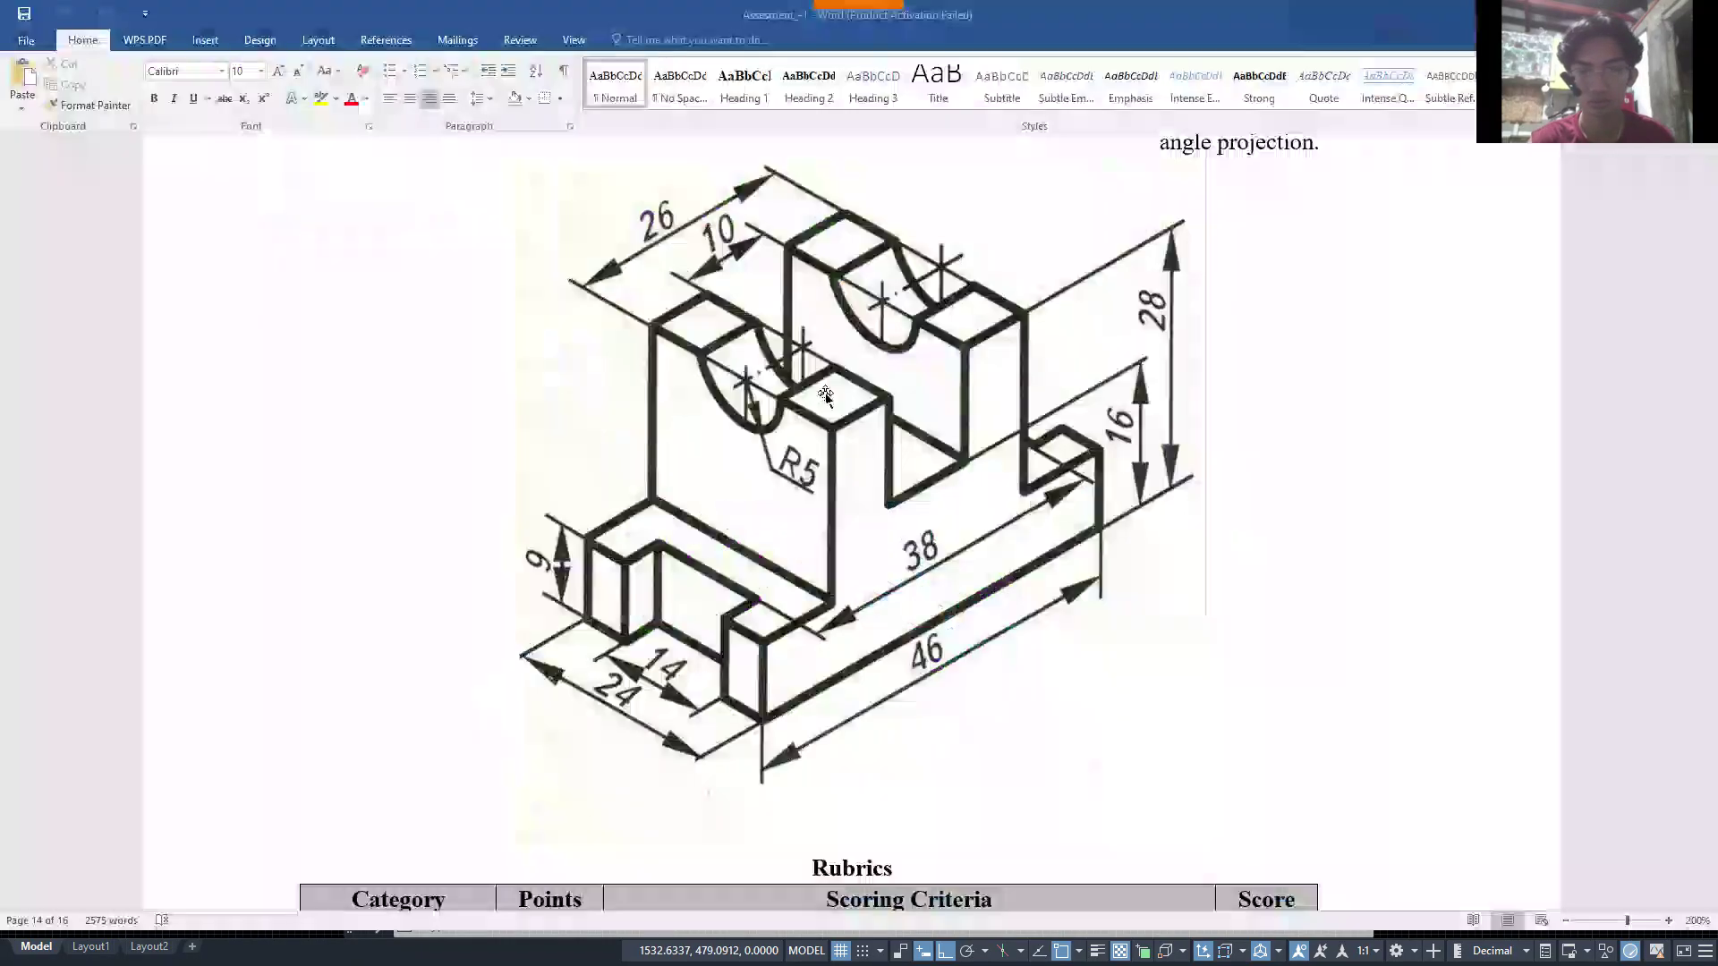
key("alt")
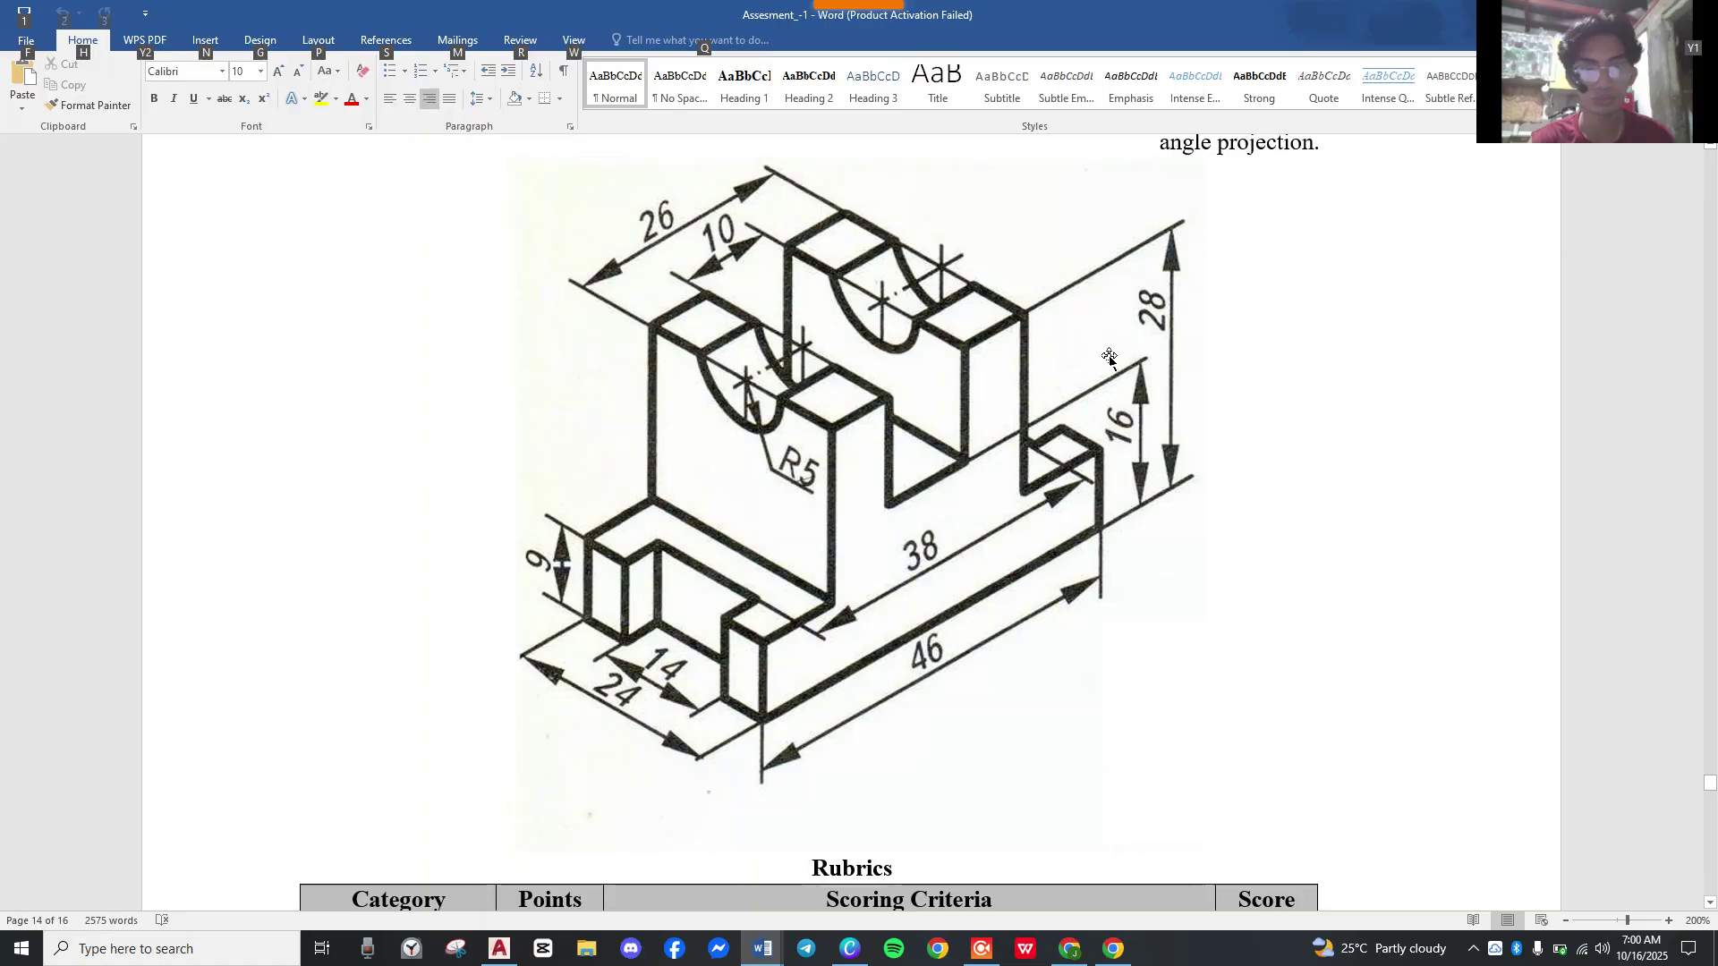
key("alt+Tab")
left_click(984, 451)
key("Delete")
- Draw a rectangle 26 units wide and 19 units high in the empty space below the slot outline
middle_click_drag(1163, 494, 861, 349)
type("rec")
key("Return")
left_click(873, 379)
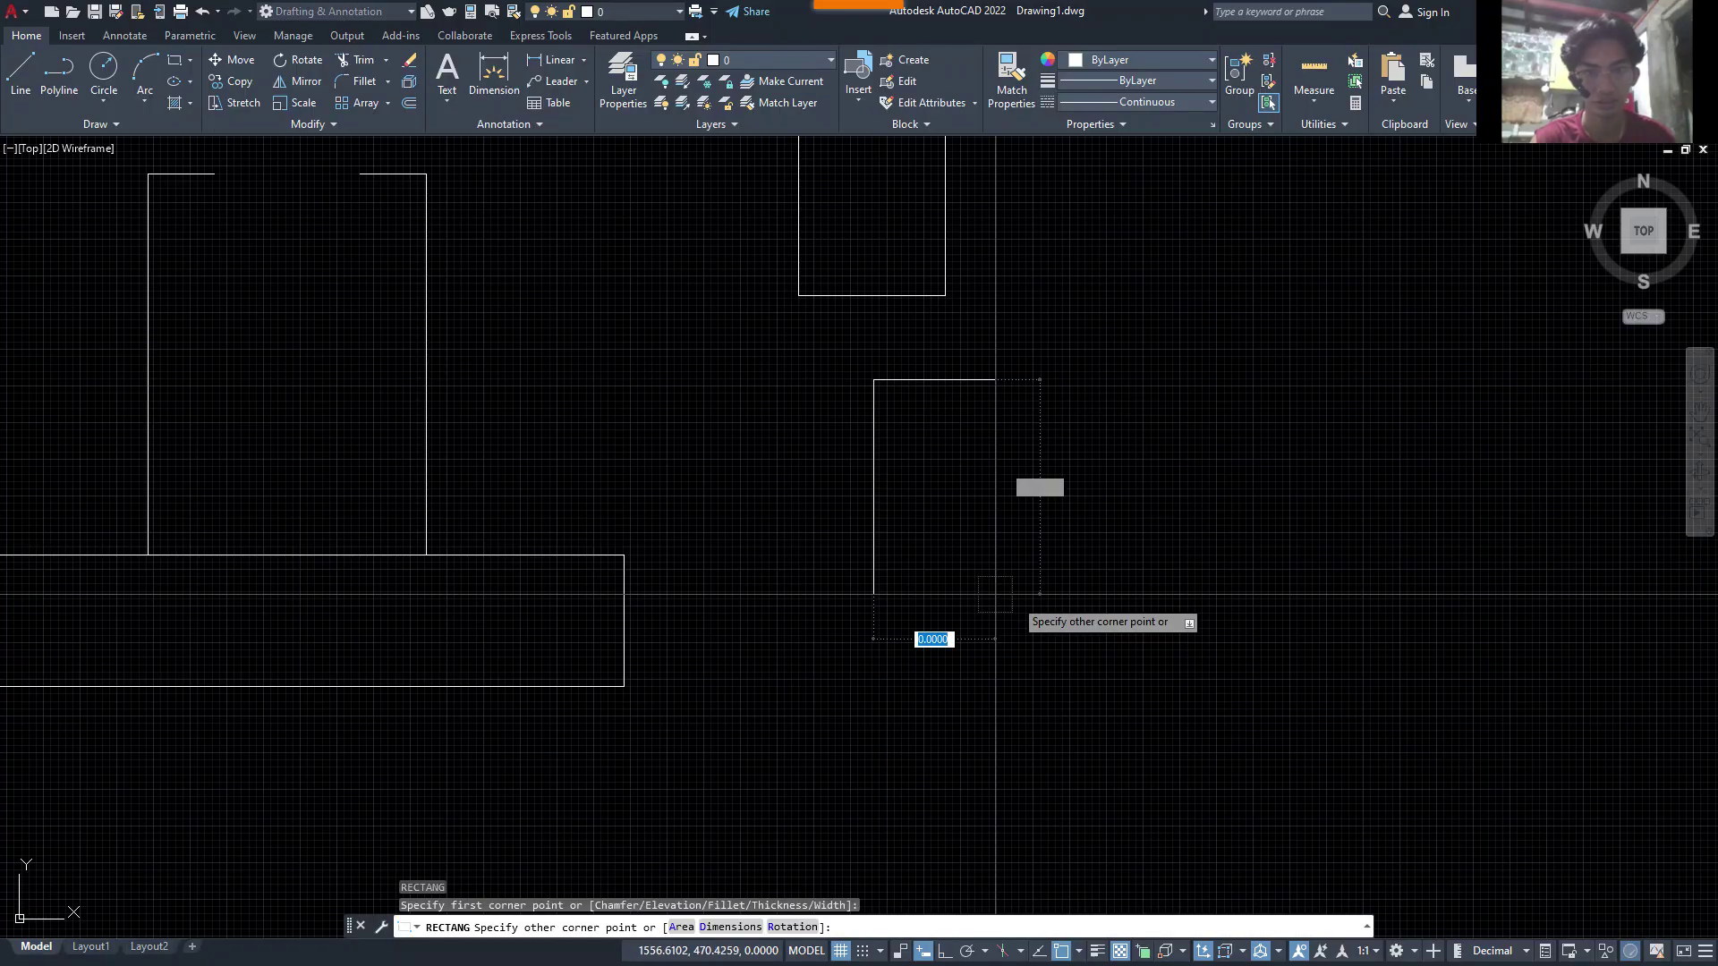
type("26")
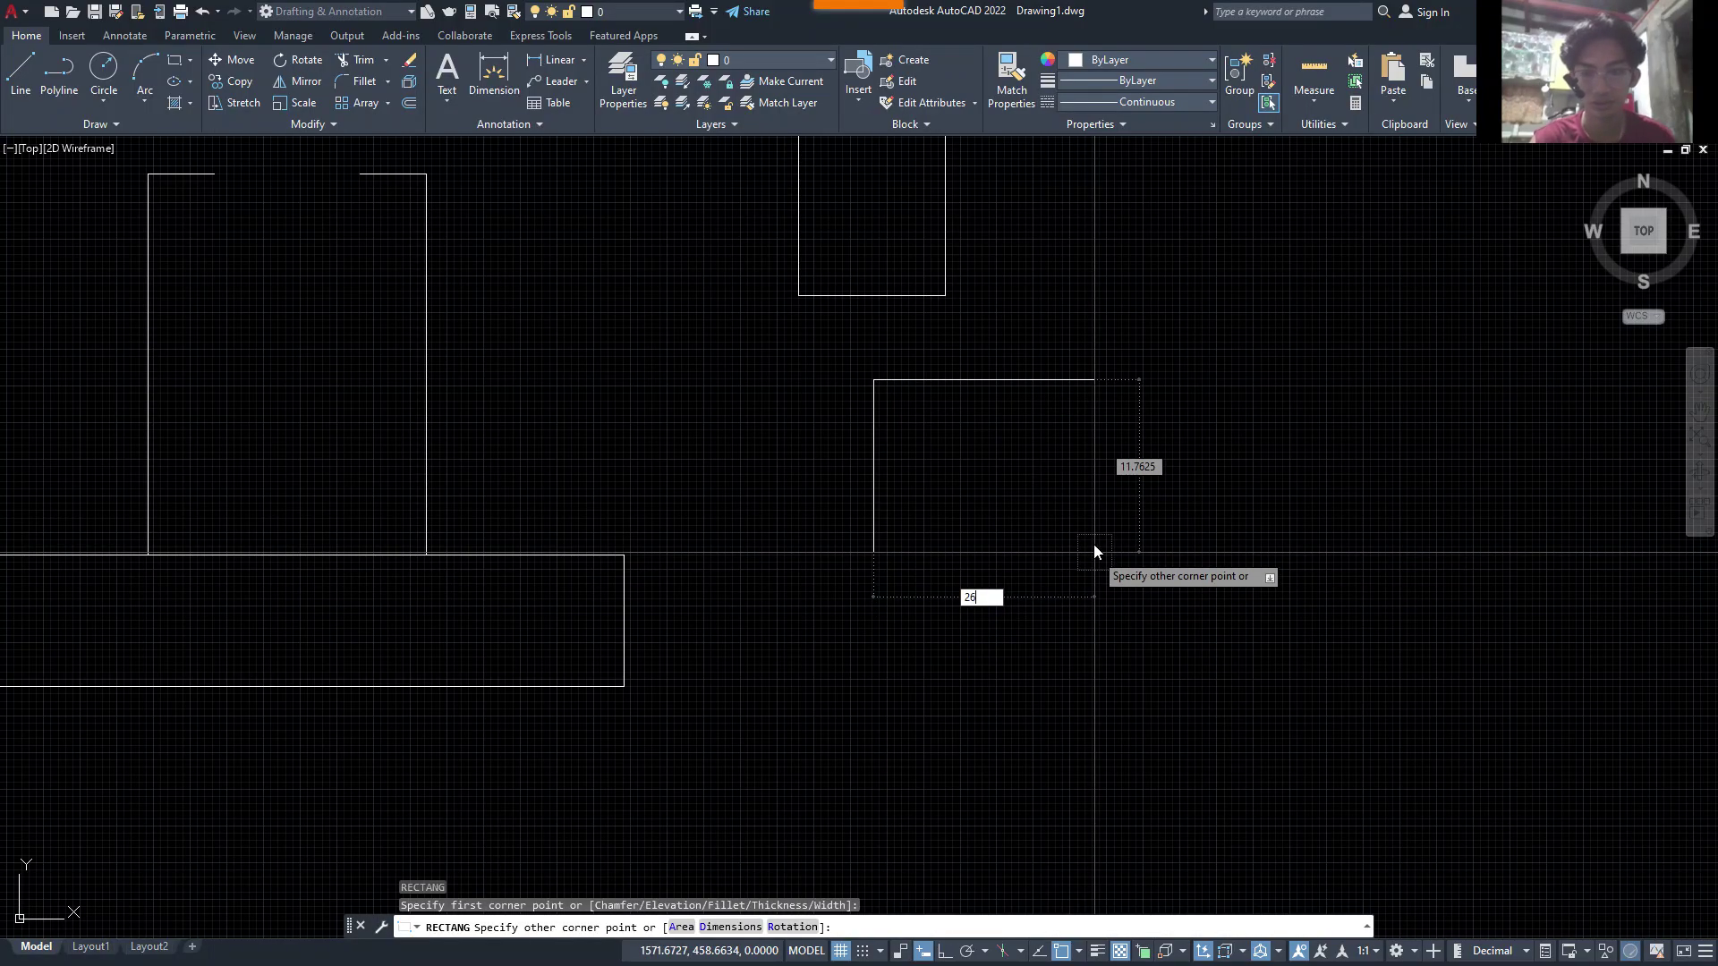
key("Tab")
type("19")
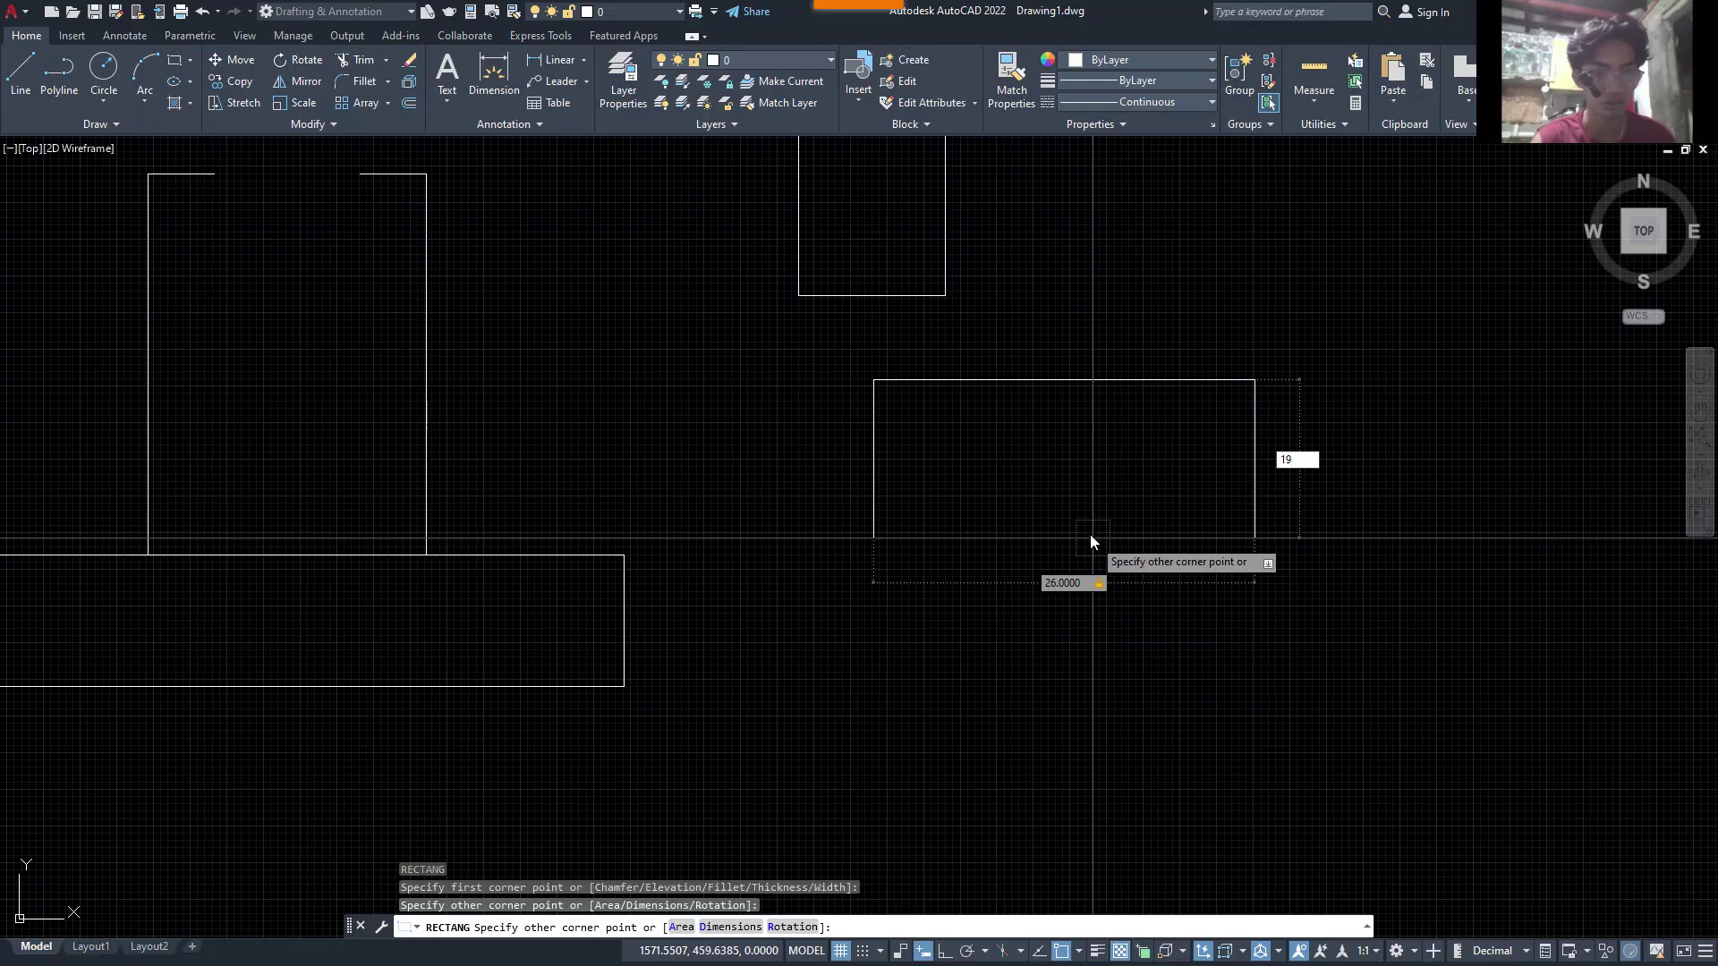
key("Return")
- Move the slot outline by its top midpoint onto the top edge midpoint of the 26 by 19 rectangle
middle_click_drag(1047, 468, 1044, 564)
left_click(1039, 416)
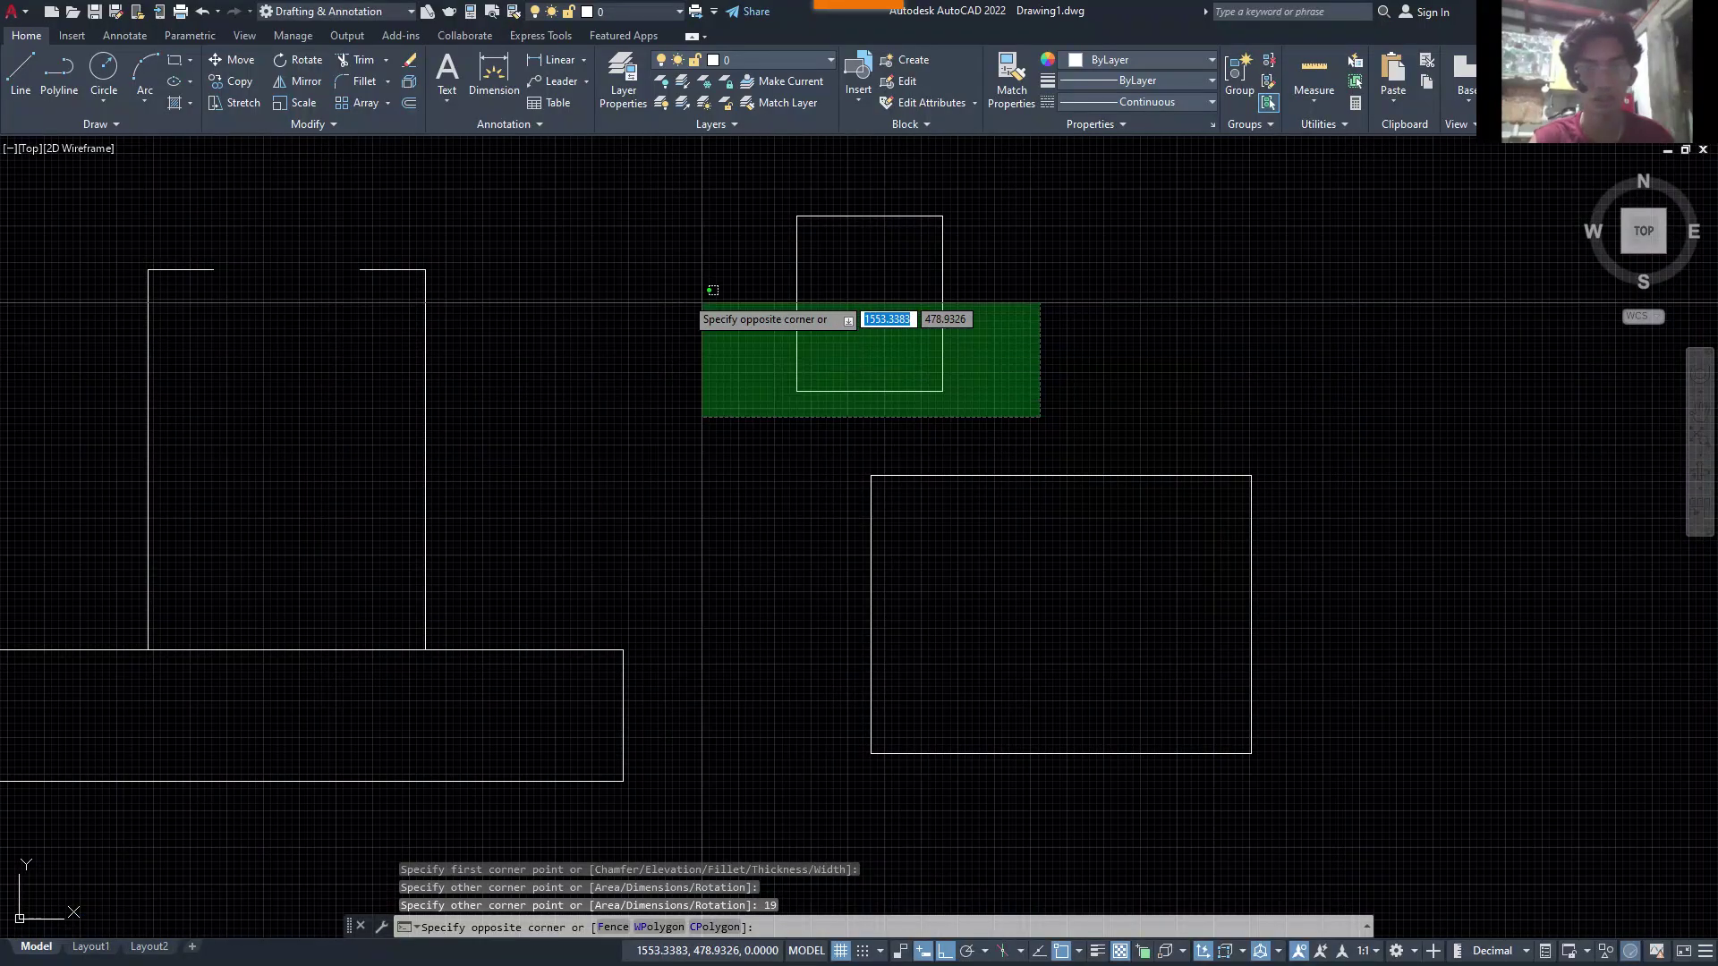
left_click(713, 290)
type("m")
key("Return")
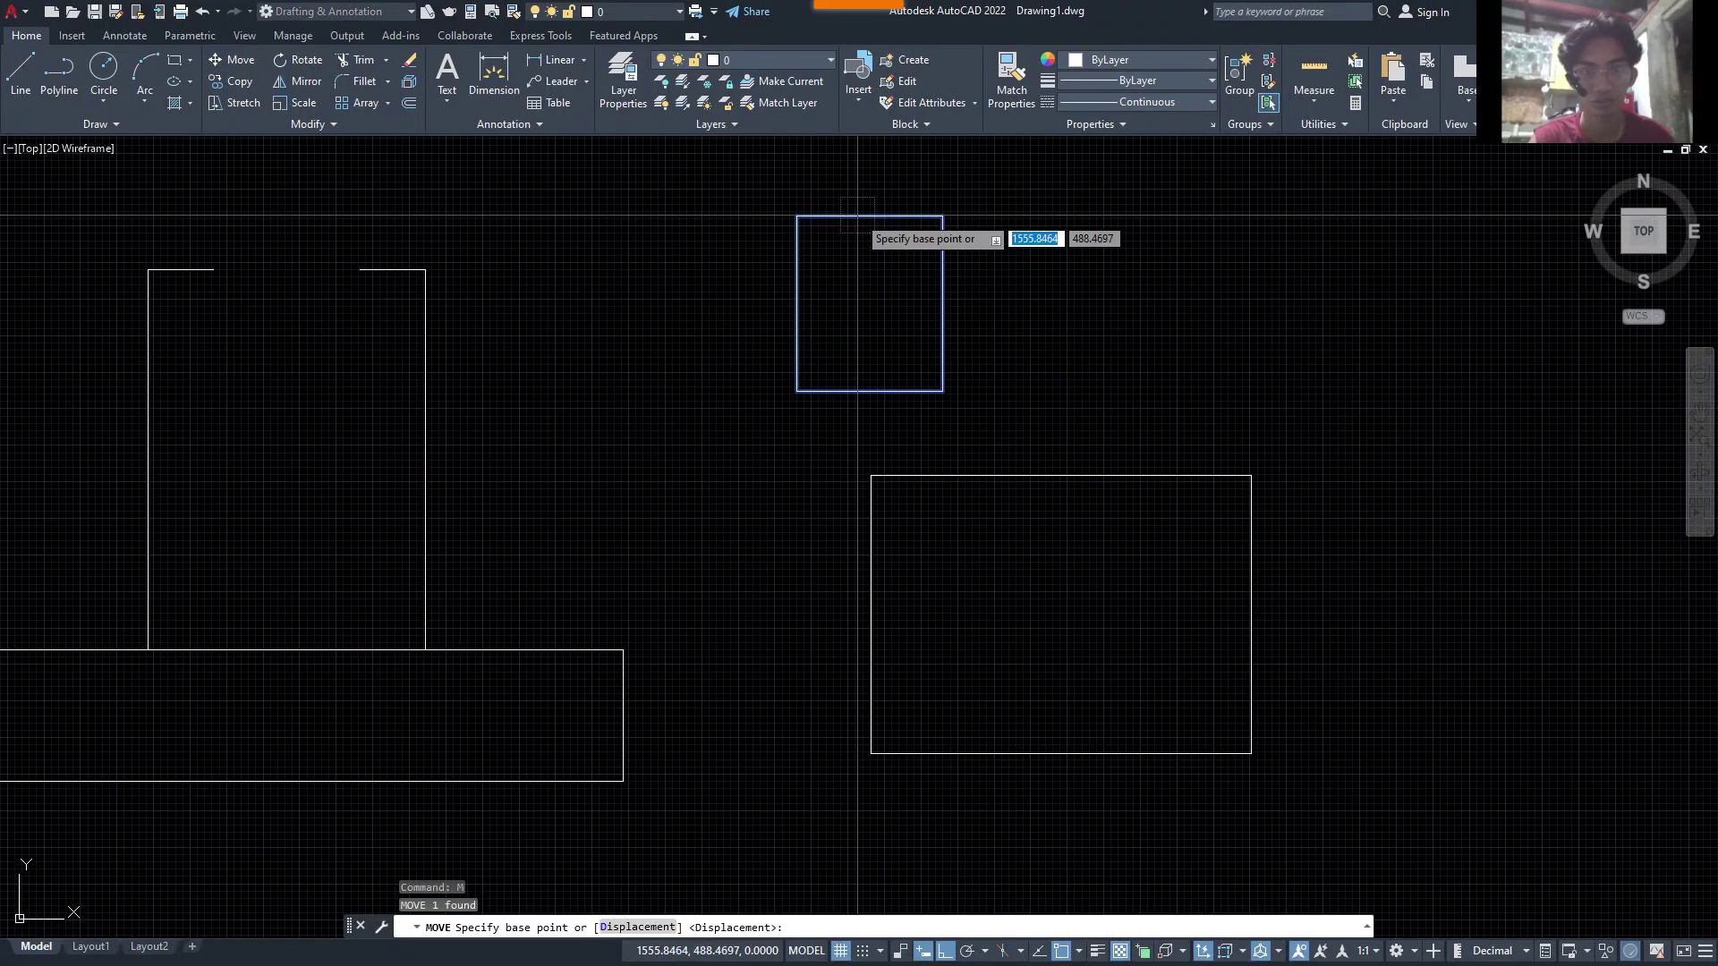
left_click(869, 216)
left_click(1059, 480)
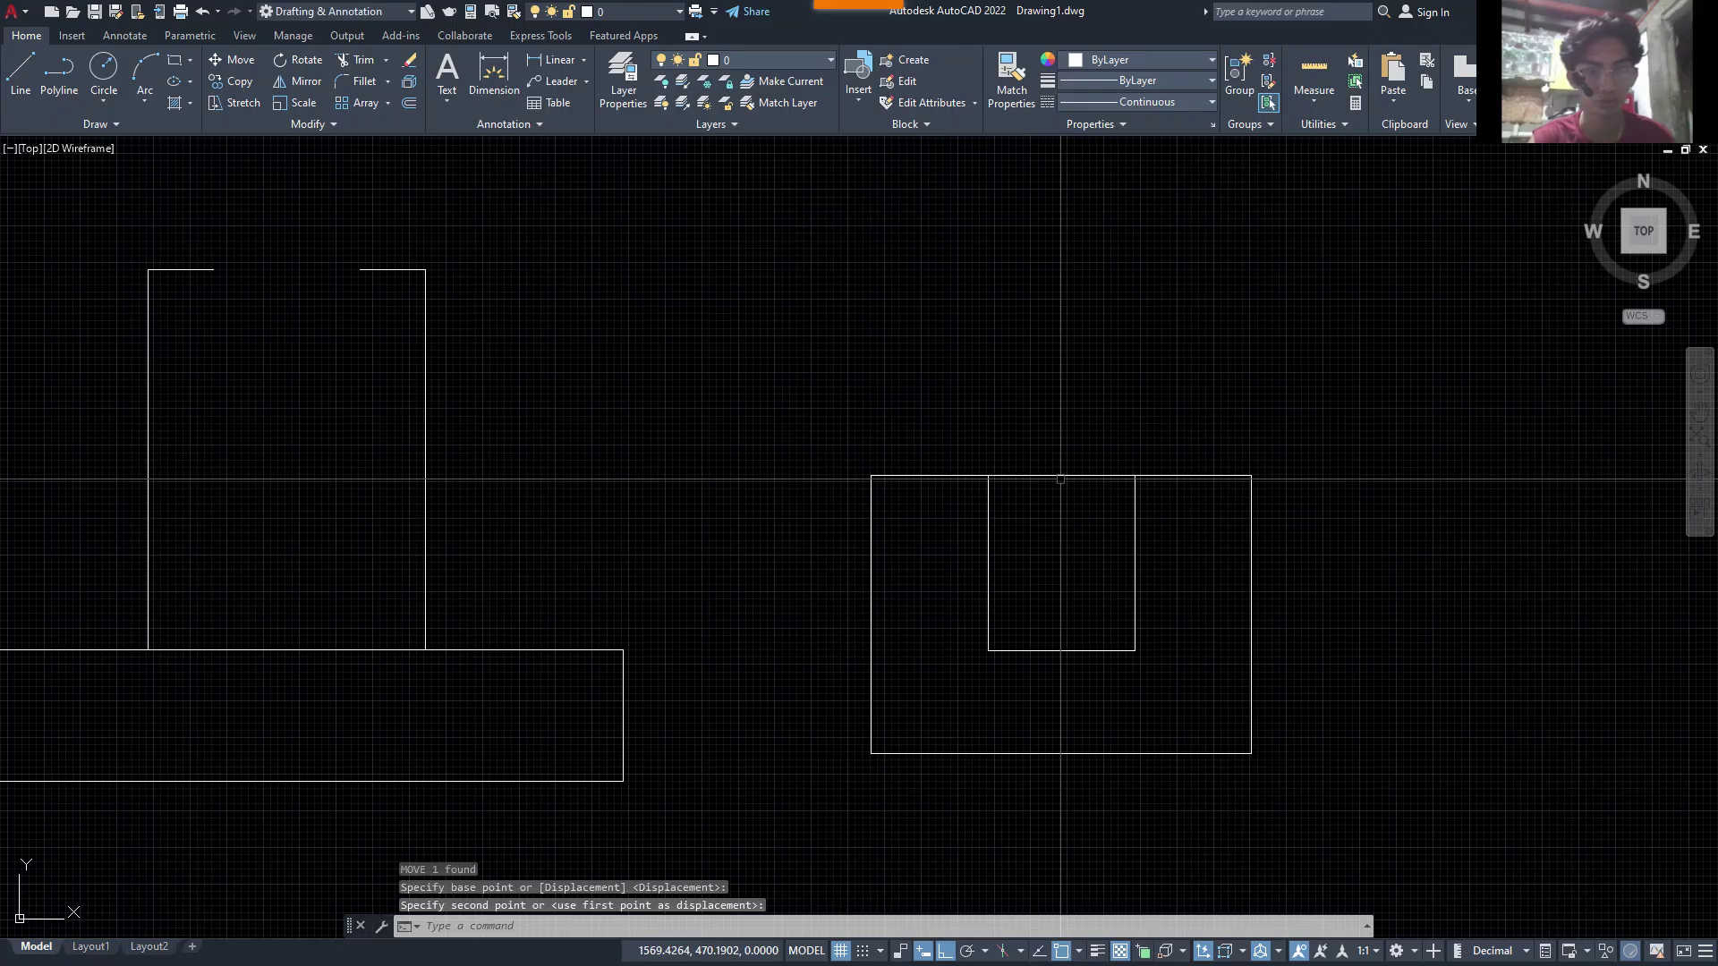
key("Escape")
- Delete the old upright outline standing on the 46-unit base
middle_click_drag(851, 474, 1155, 458)
left_click(997, 441)
left_click(384, 282)
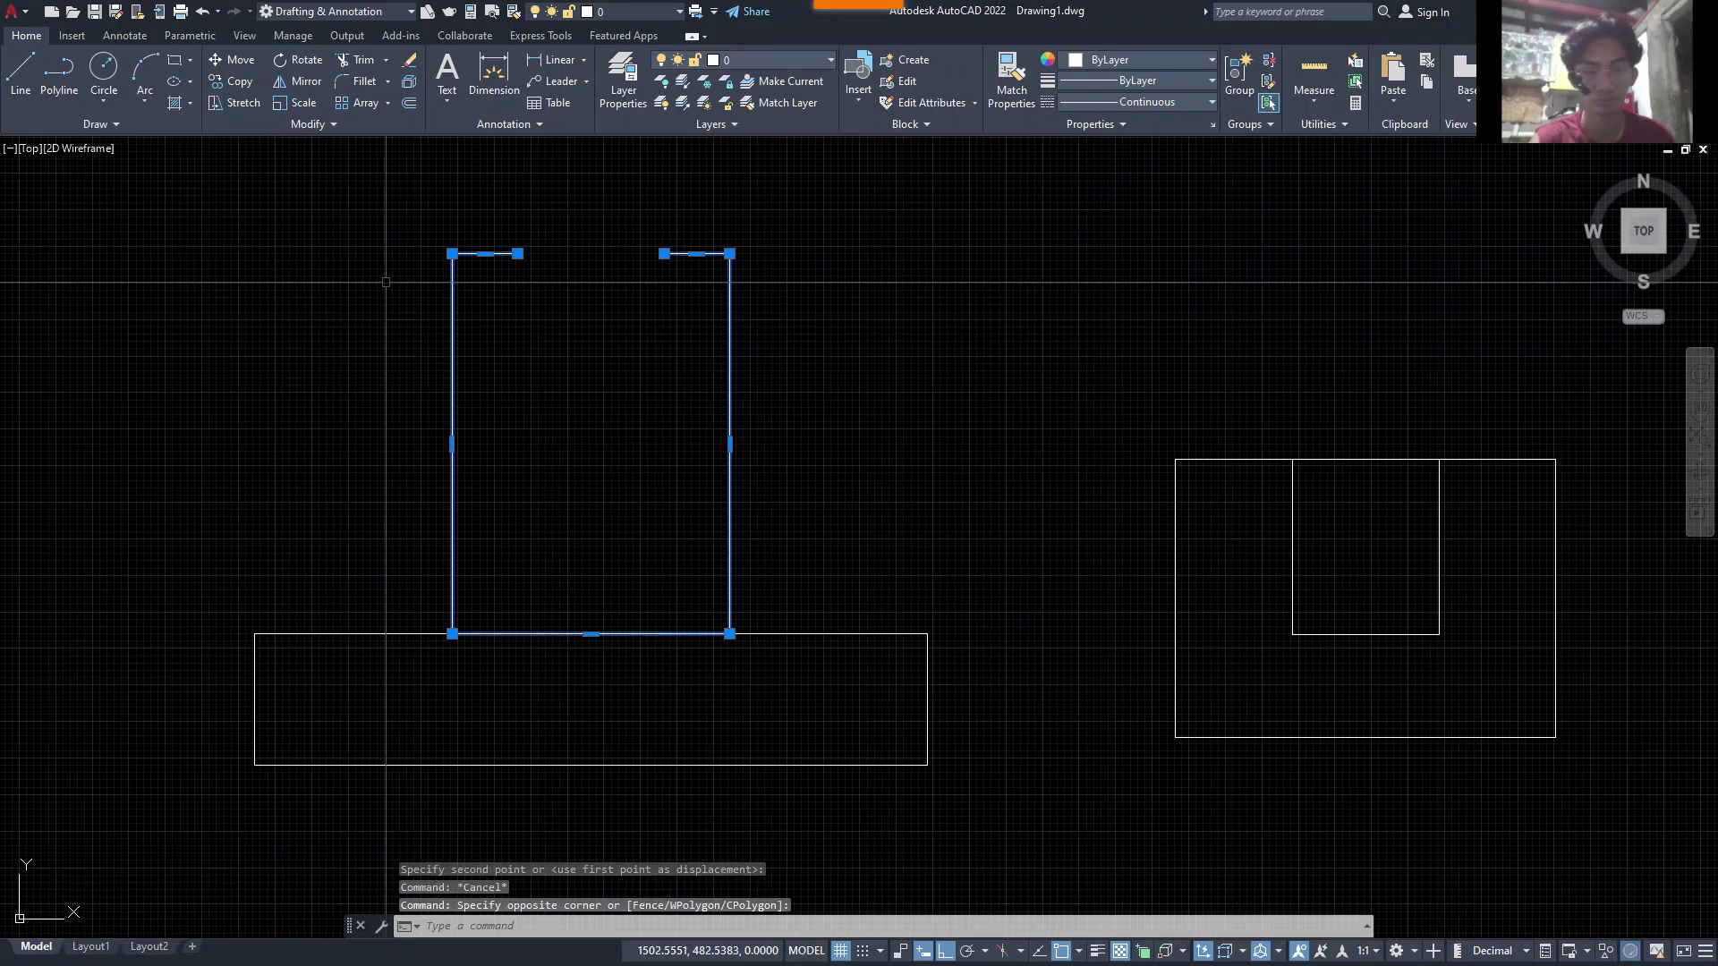
key("Delete")
- Move the 26 by 19 rectangle and its slot by the bottom midpoint onto the base's top edge midpoint
left_click(1302, 429)
left_click(1183, 653)
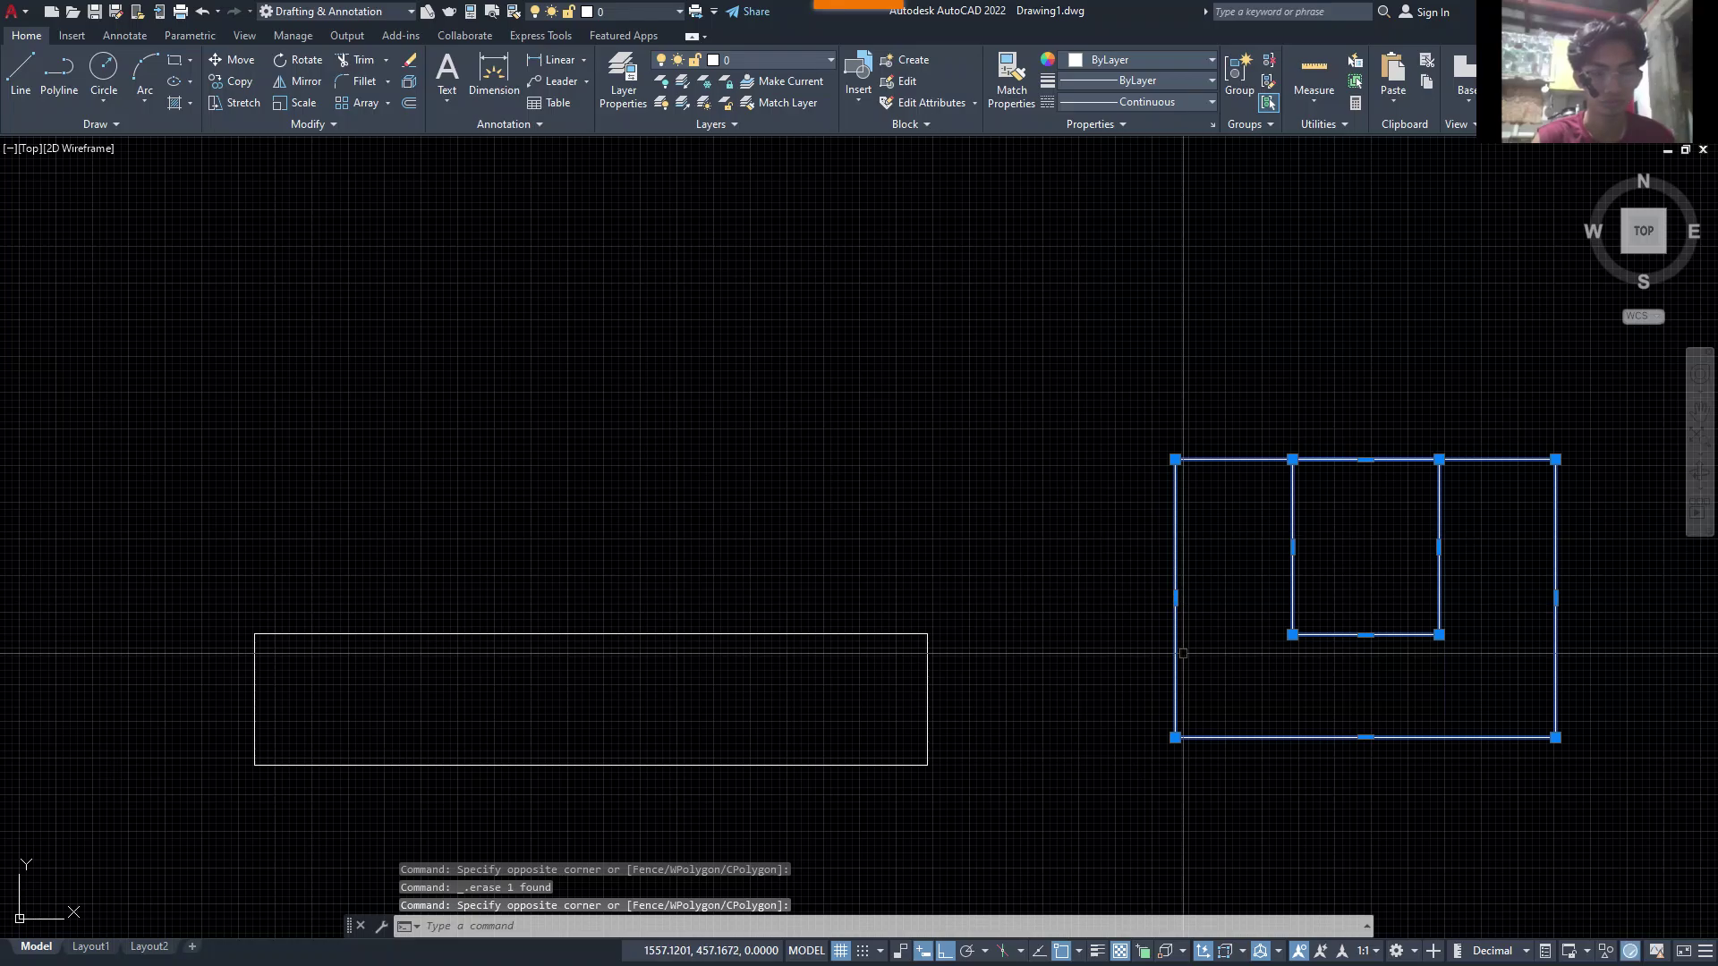
type("m")
key("Return")
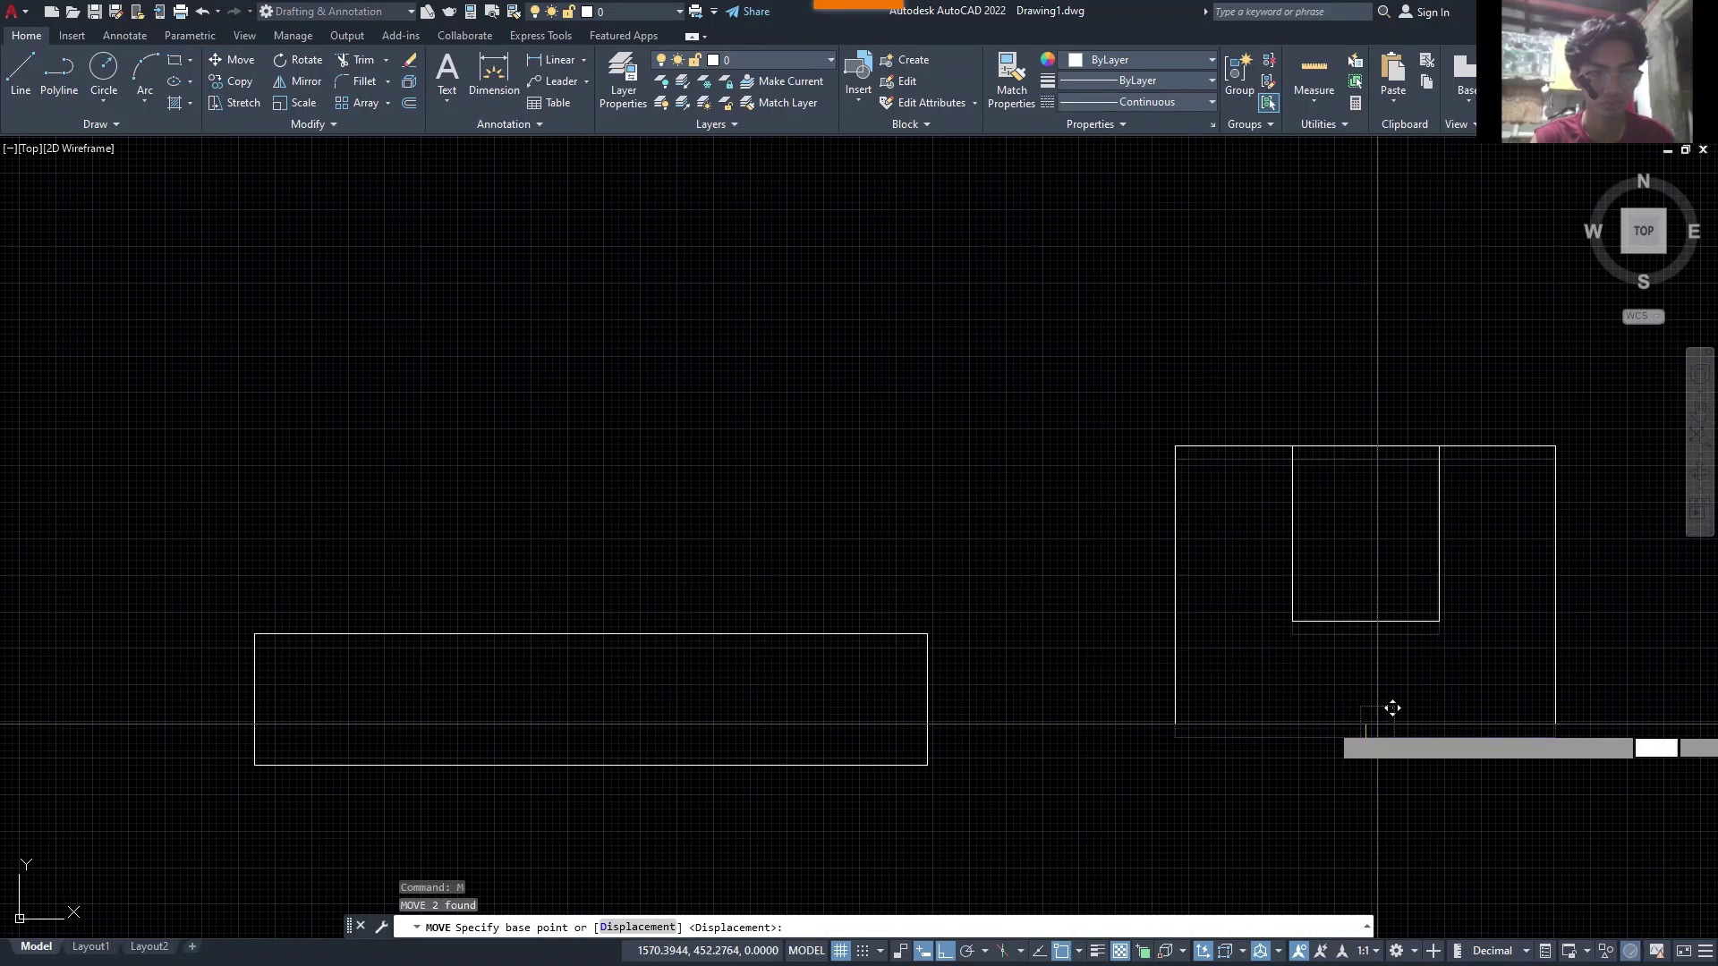
left_click(1365, 738)
left_click(591, 633)
middle_click_drag(735, 567, 880, 584)
key("Escape")
- Trim the edge shared by the upright and the base, and the line across the slot's top
type("tr")
key("Return")
left_click_drag(717, 582, 705, 666)
left_click_drag(768, 276, 734, 416)
middle_click_drag(738, 420, 879, 390)
key("Escape")
scroll(892, 484, "down", 2)
middle_click_drag(892, 484, 963, 449)
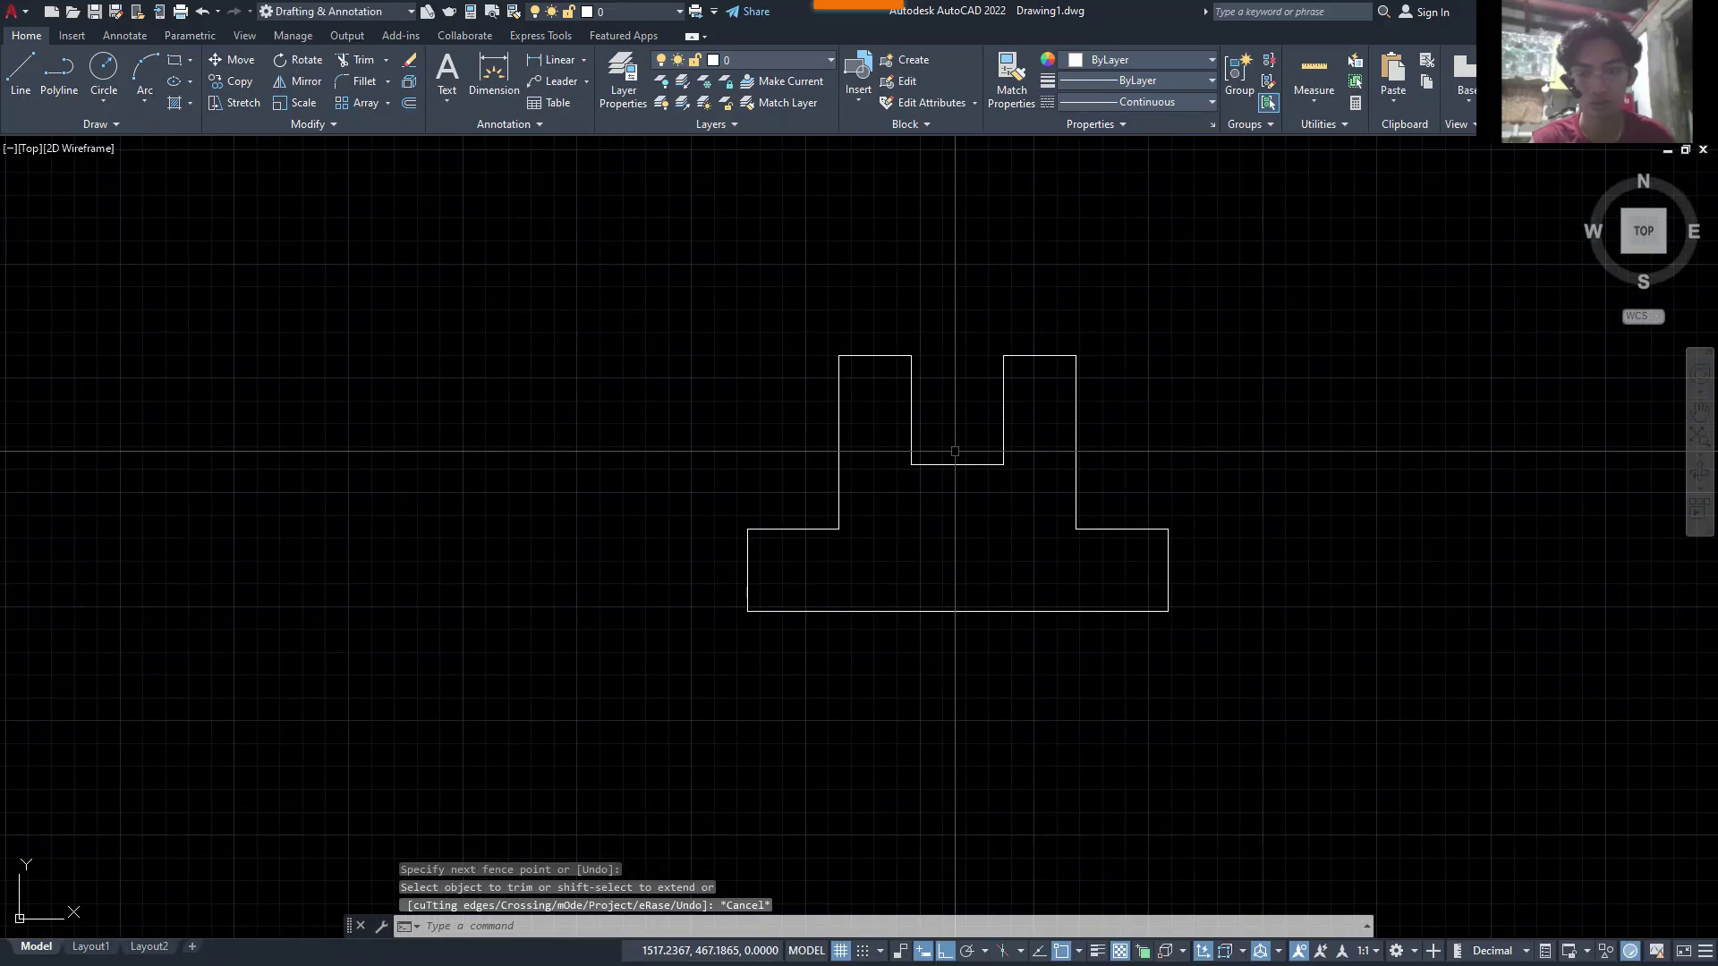
- Consult the isometric image in Word, then draw a 20-unit line leftward from the base's lower-left corner with a vertical line up from its end
key("alt+Tab")
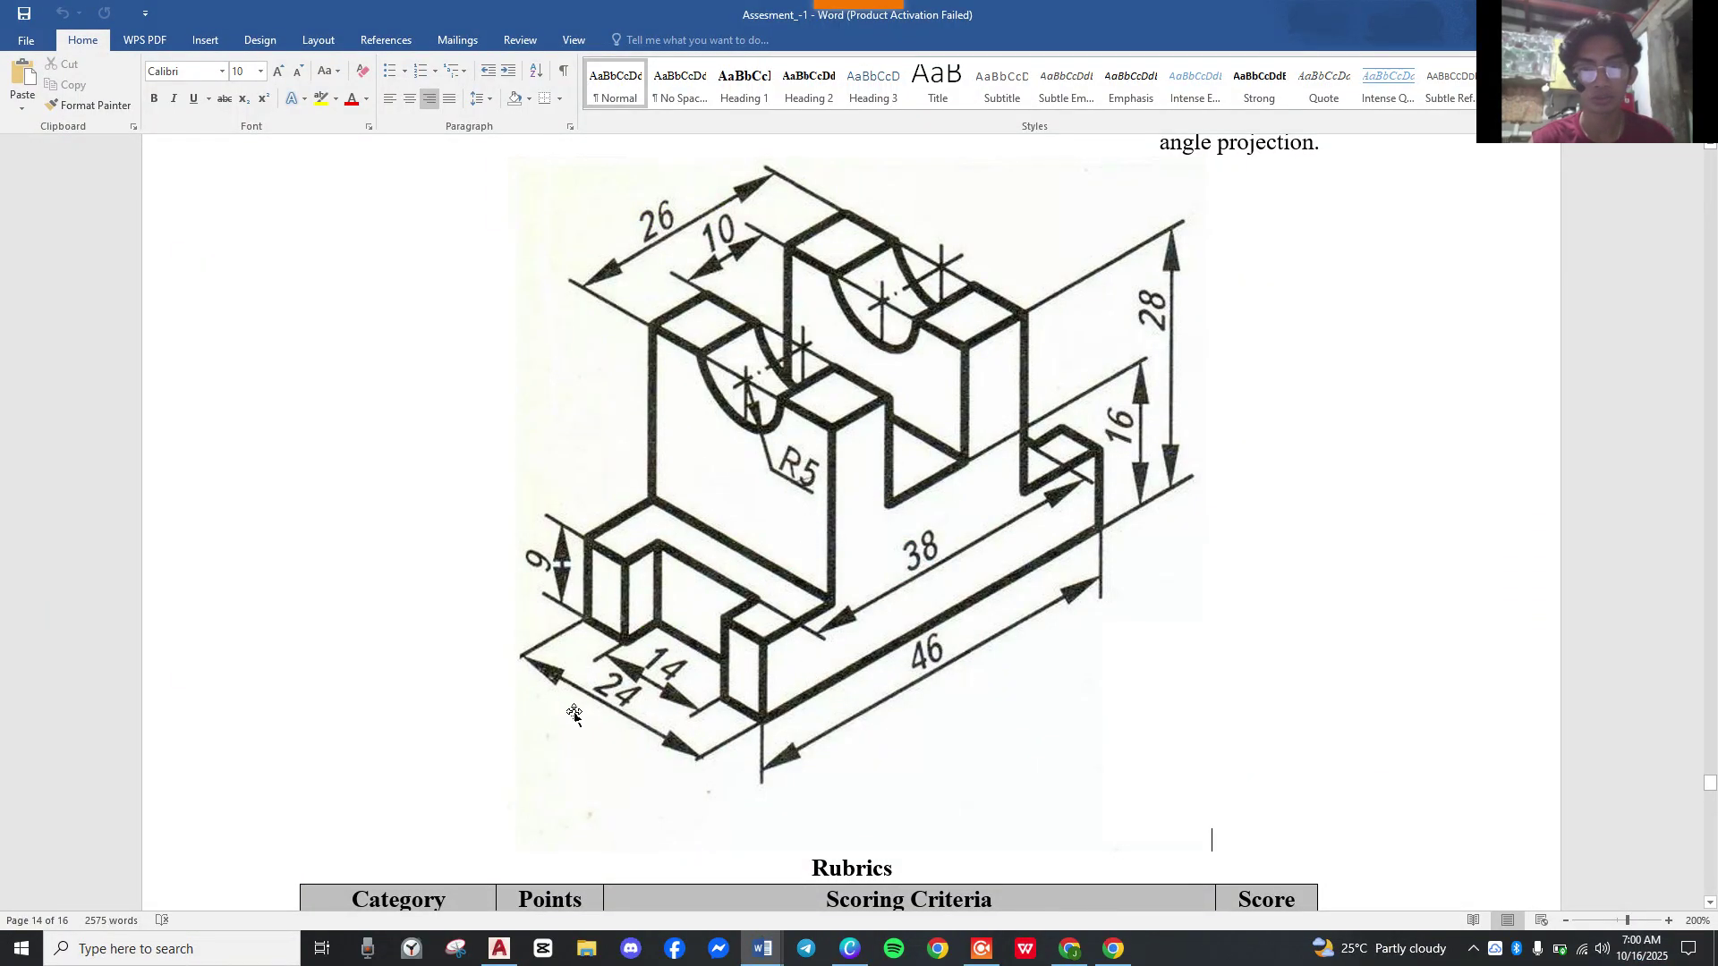
key("alt+Tab")
middle_click_drag(510, 675, 837, 614)
scroll(891, 623, "up", 2)
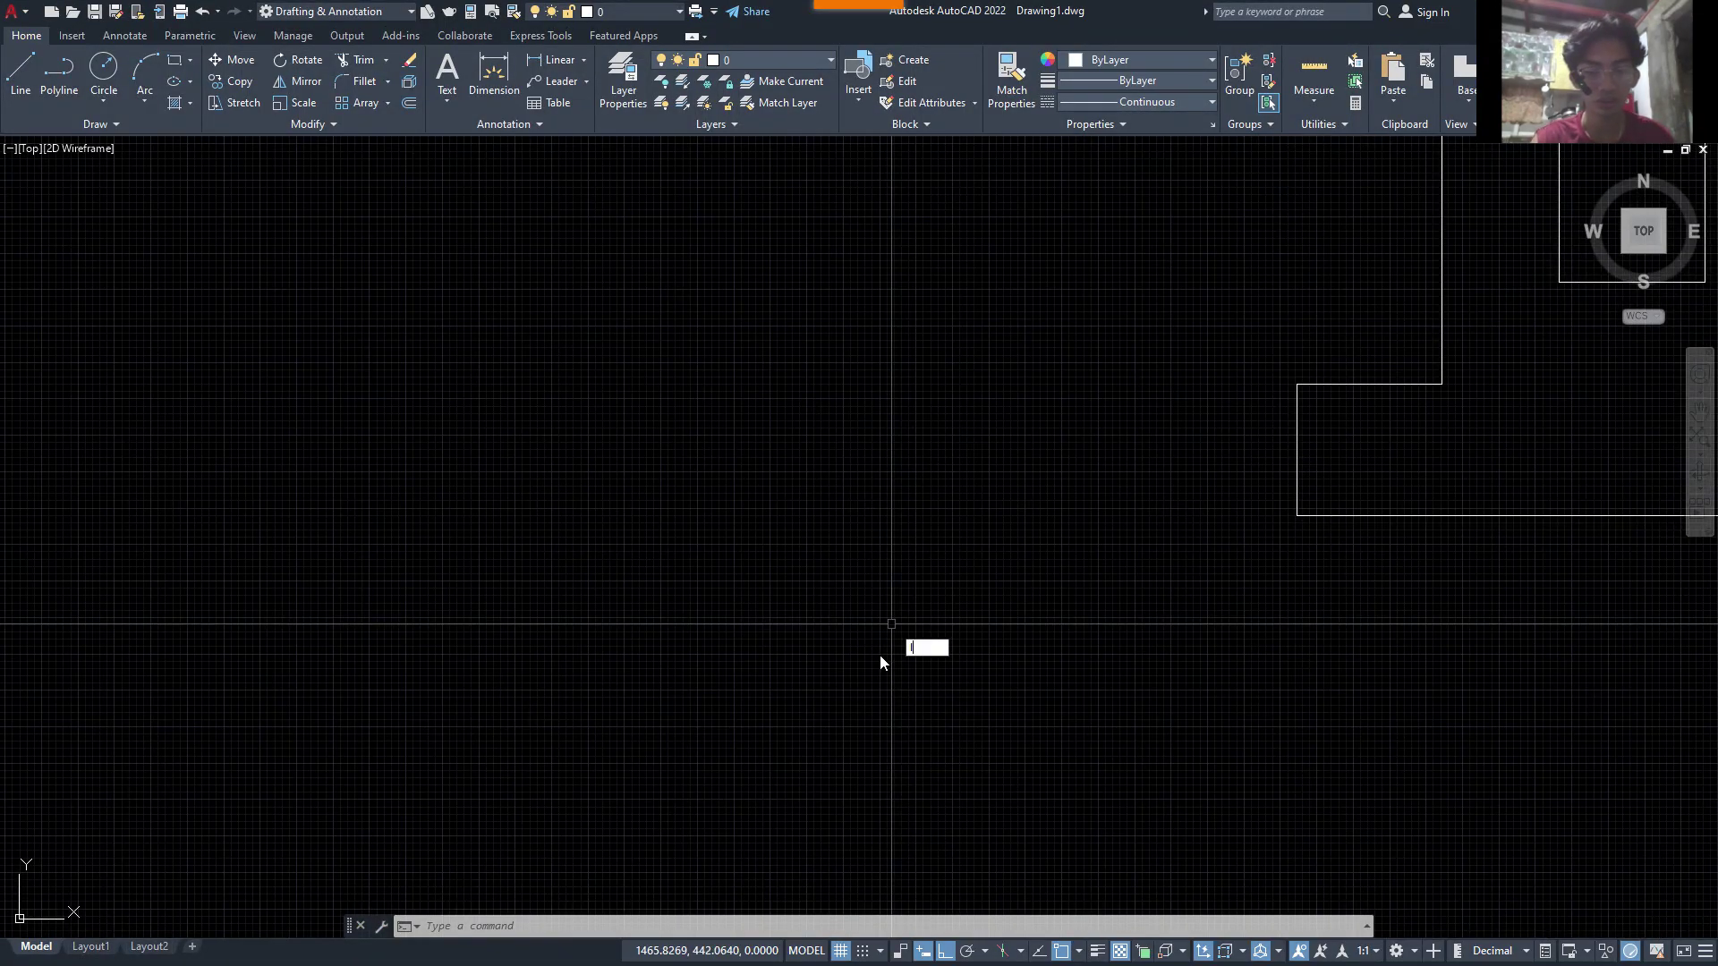
type("l")
key("Return")
left_click(1298, 514)
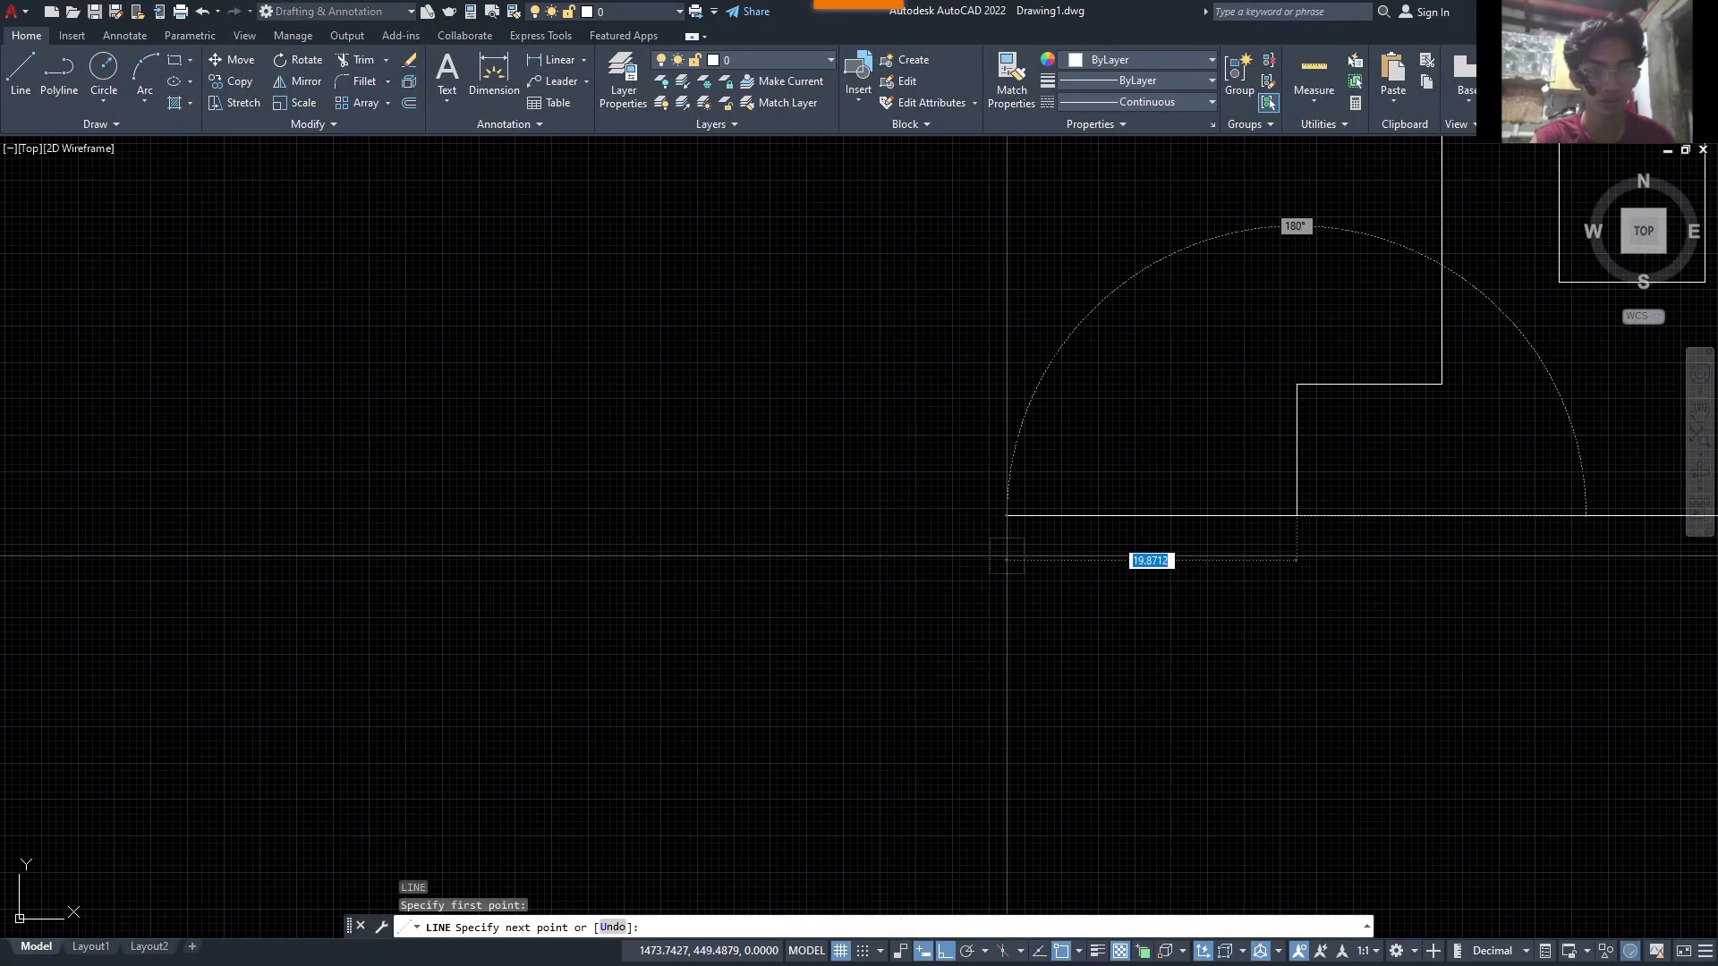
type("20")
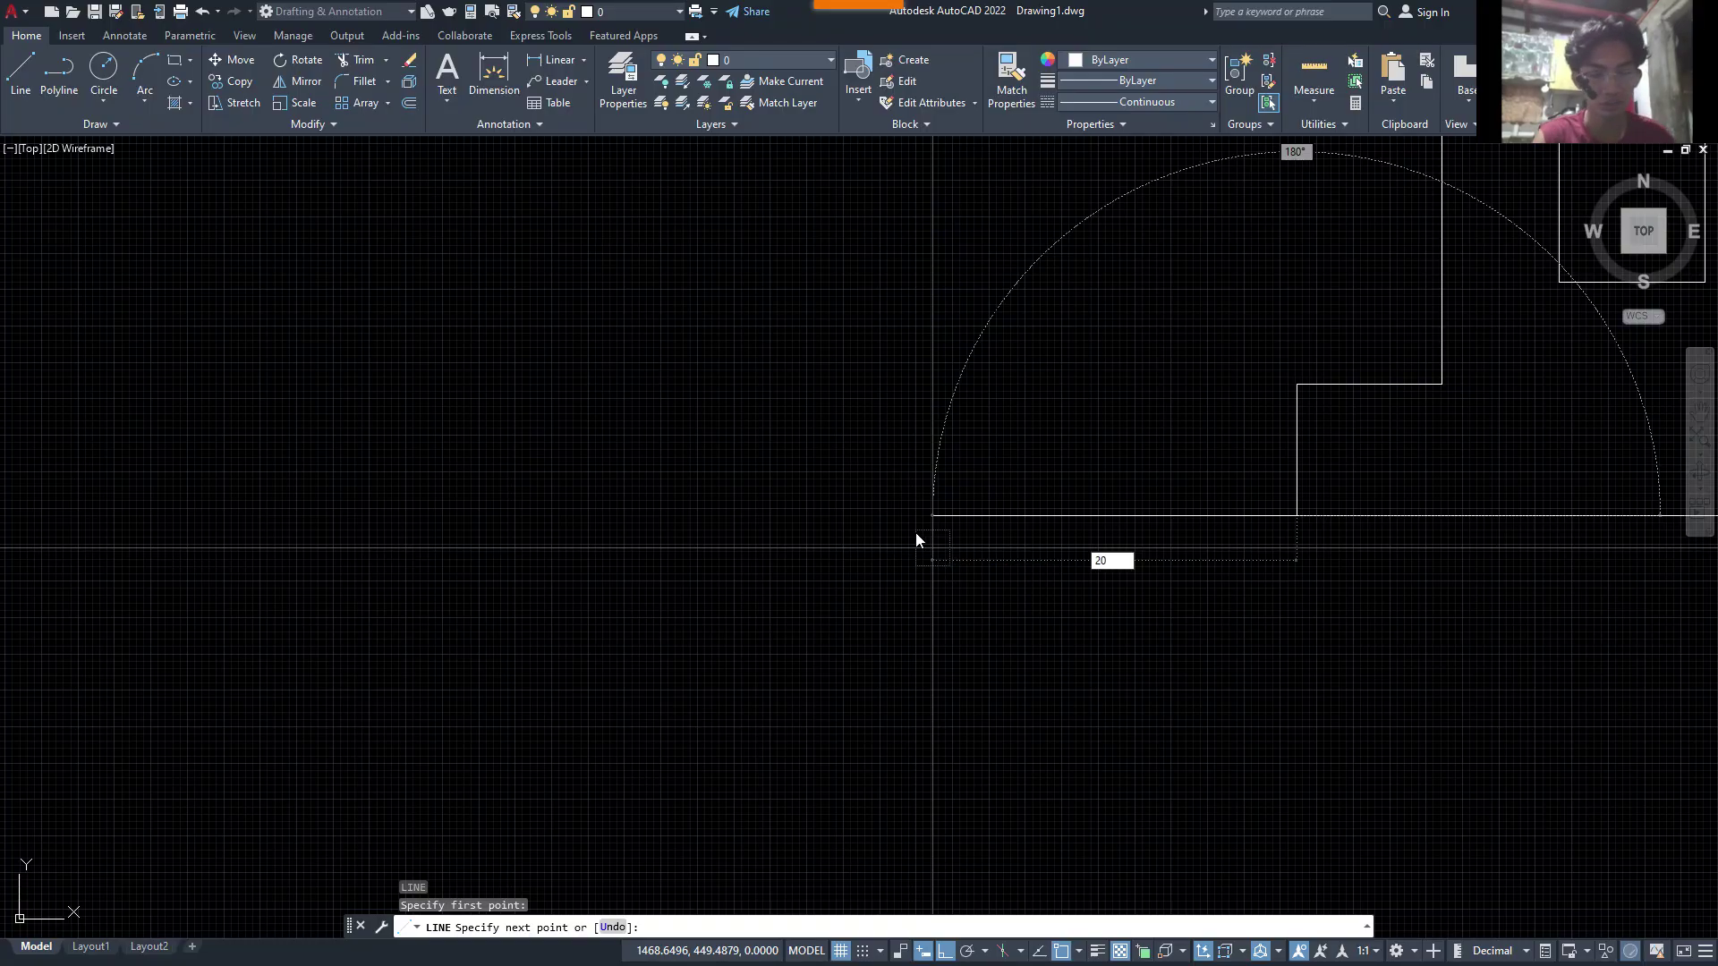
key("Return")
left_click(1005, 370)
key("Escape")
- Draw a rectangle 24 units wide and 9 units high below the construction lines, consulting the isometric image in Word for its size
scroll(1023, 573, "up", 2)
scroll(1023, 573, "up", 2)
middle_click_drag(1022, 574, 1121, 576)
scroll(1123, 576, "down", 2)
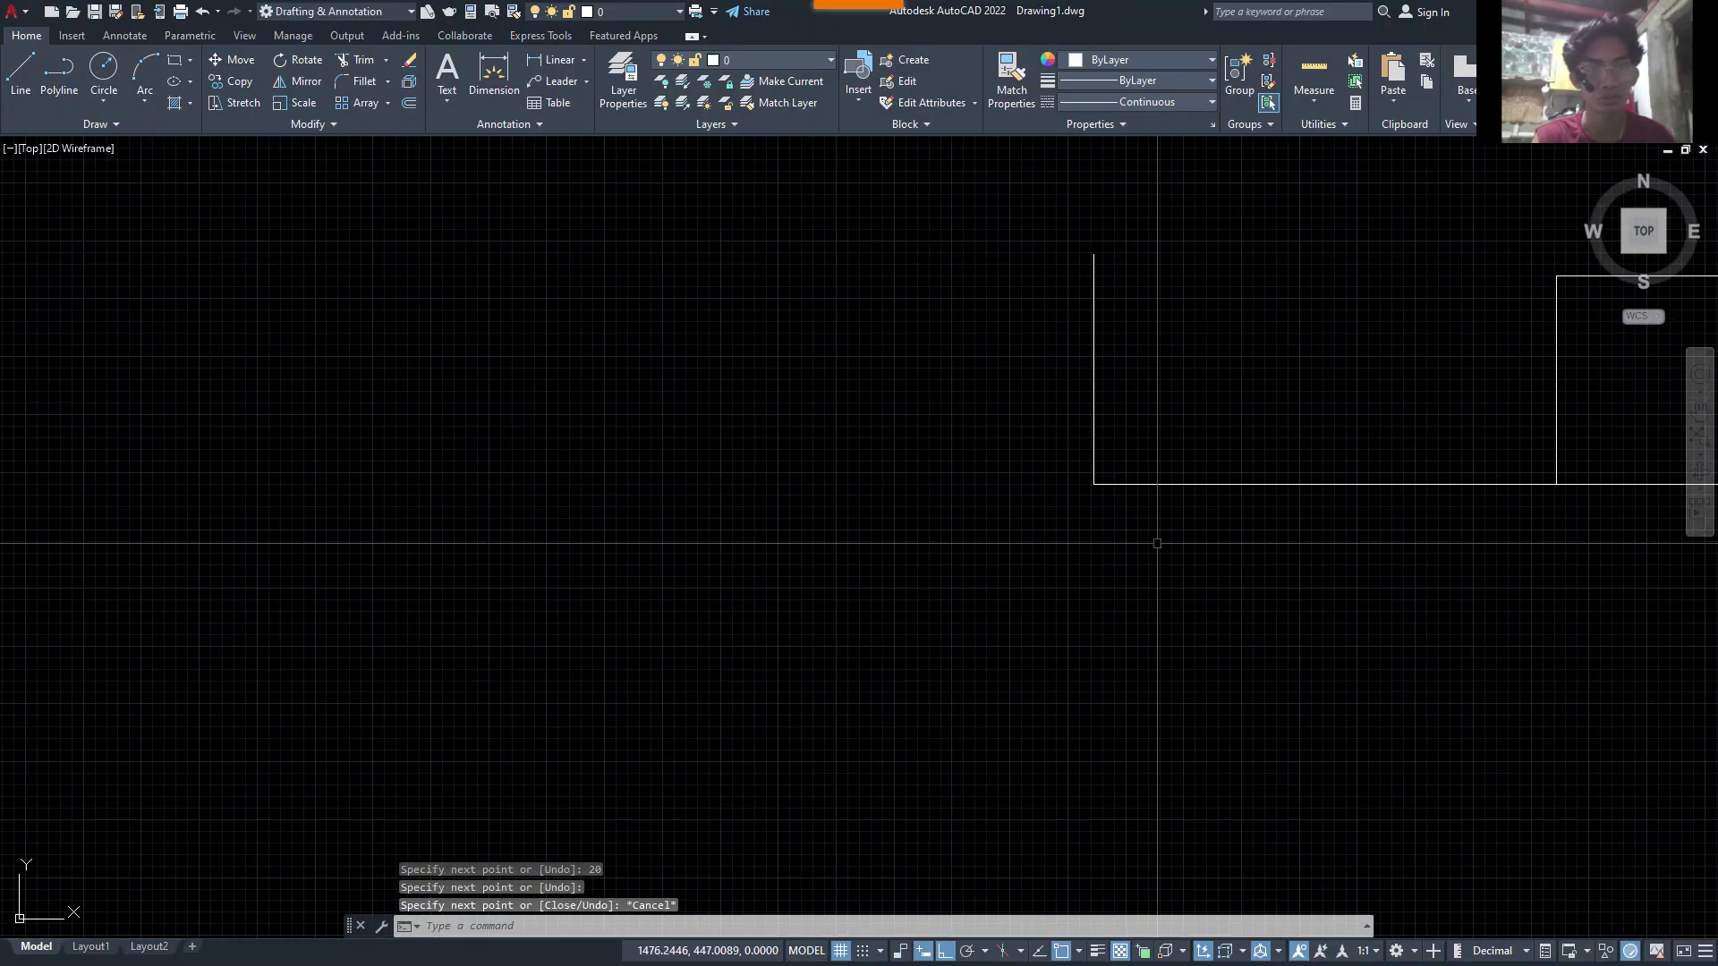
scroll(1095, 487, "down", 2)
mouse_move(890, 776)
middle_mouse_down()
mouse_move(920, 613)
mouse_move(894, 575)
middle_mouse_up()
type("roj")
type("ec")
key("Return")
left_click(898, 533)
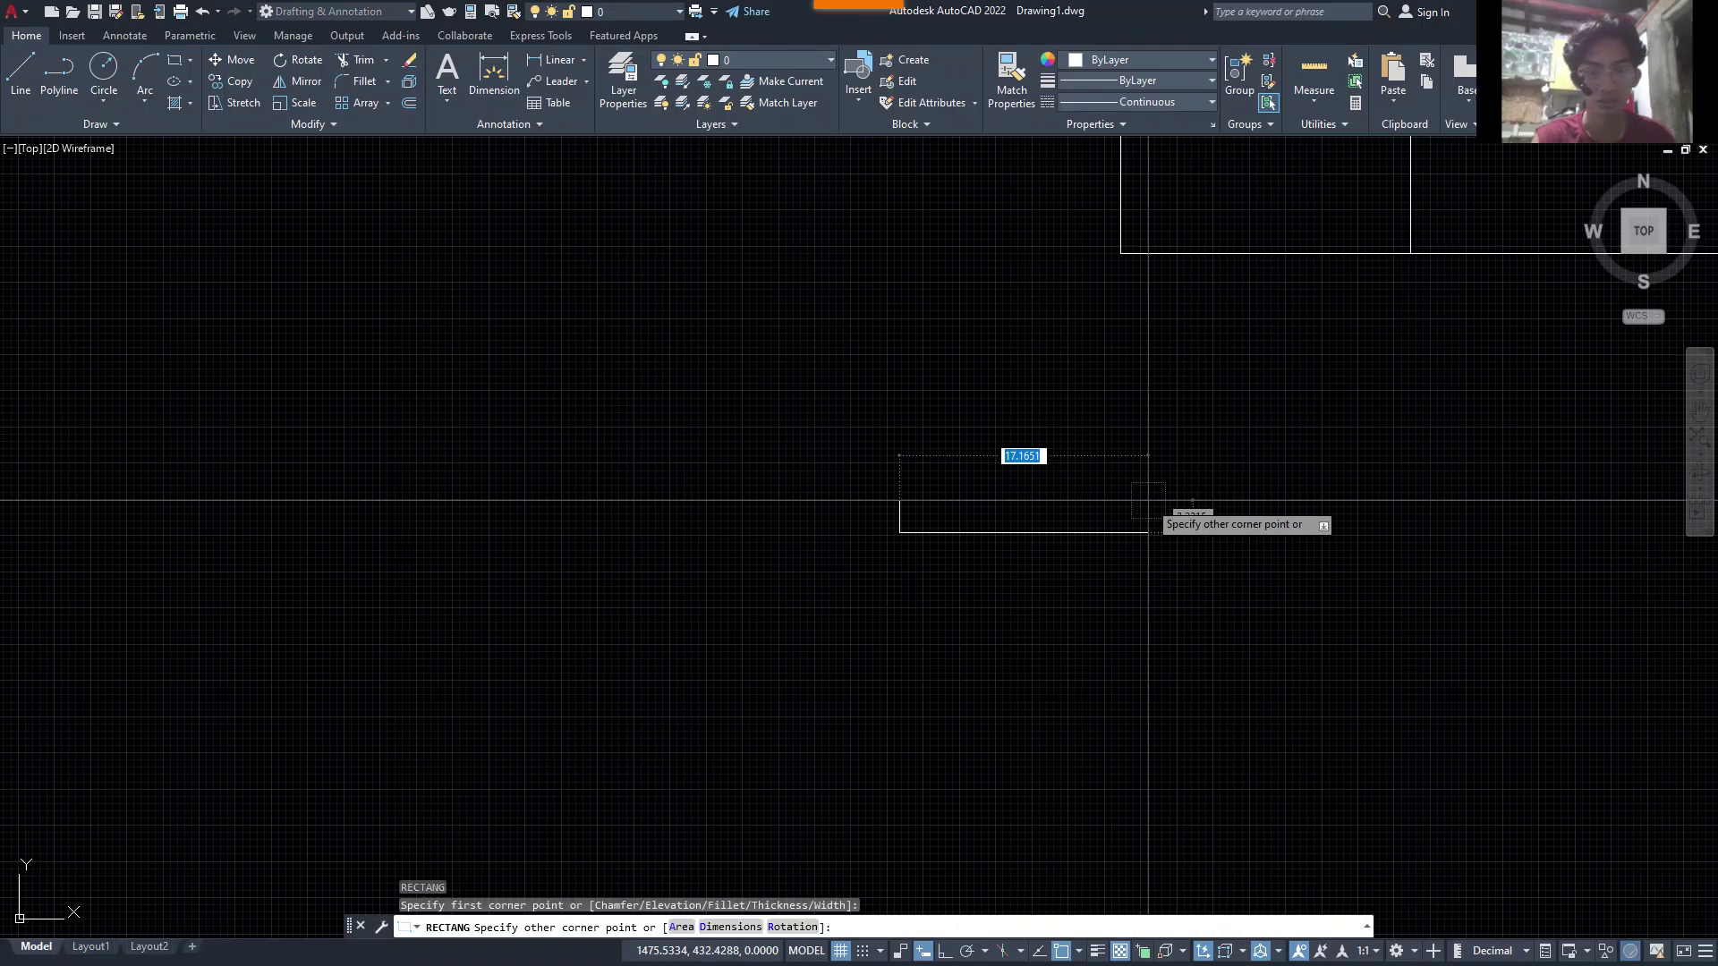
key("alt+Tab")
key("alt+Tab")
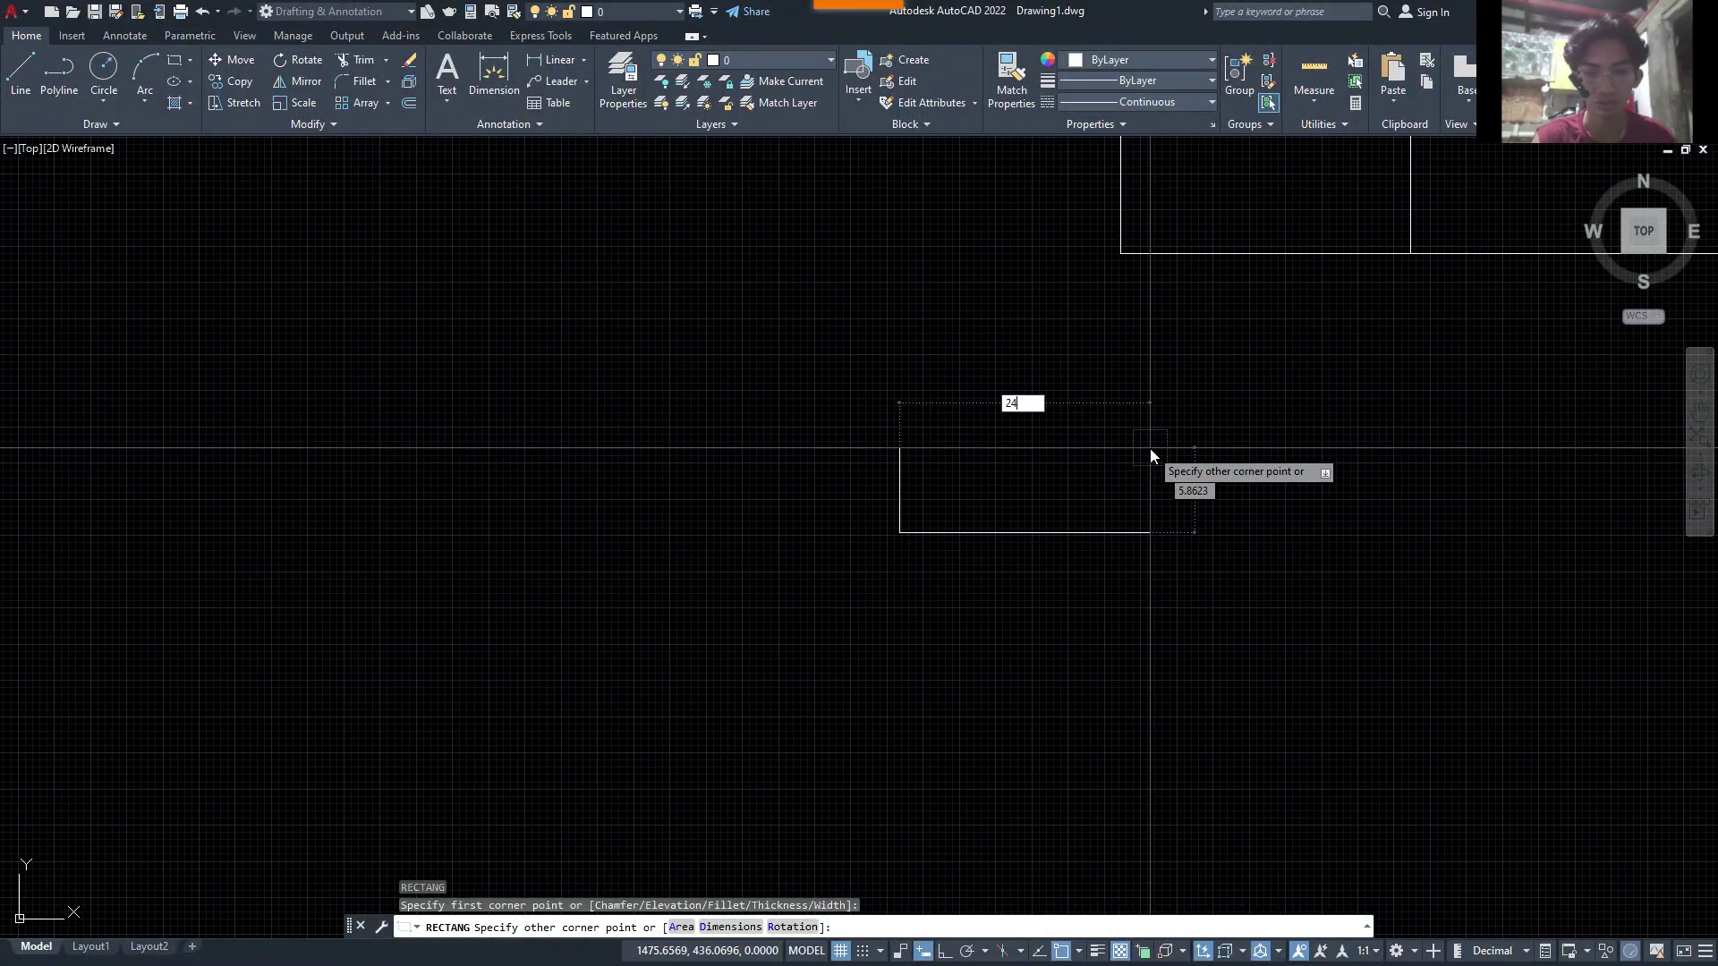
type("24")
key("Tab")
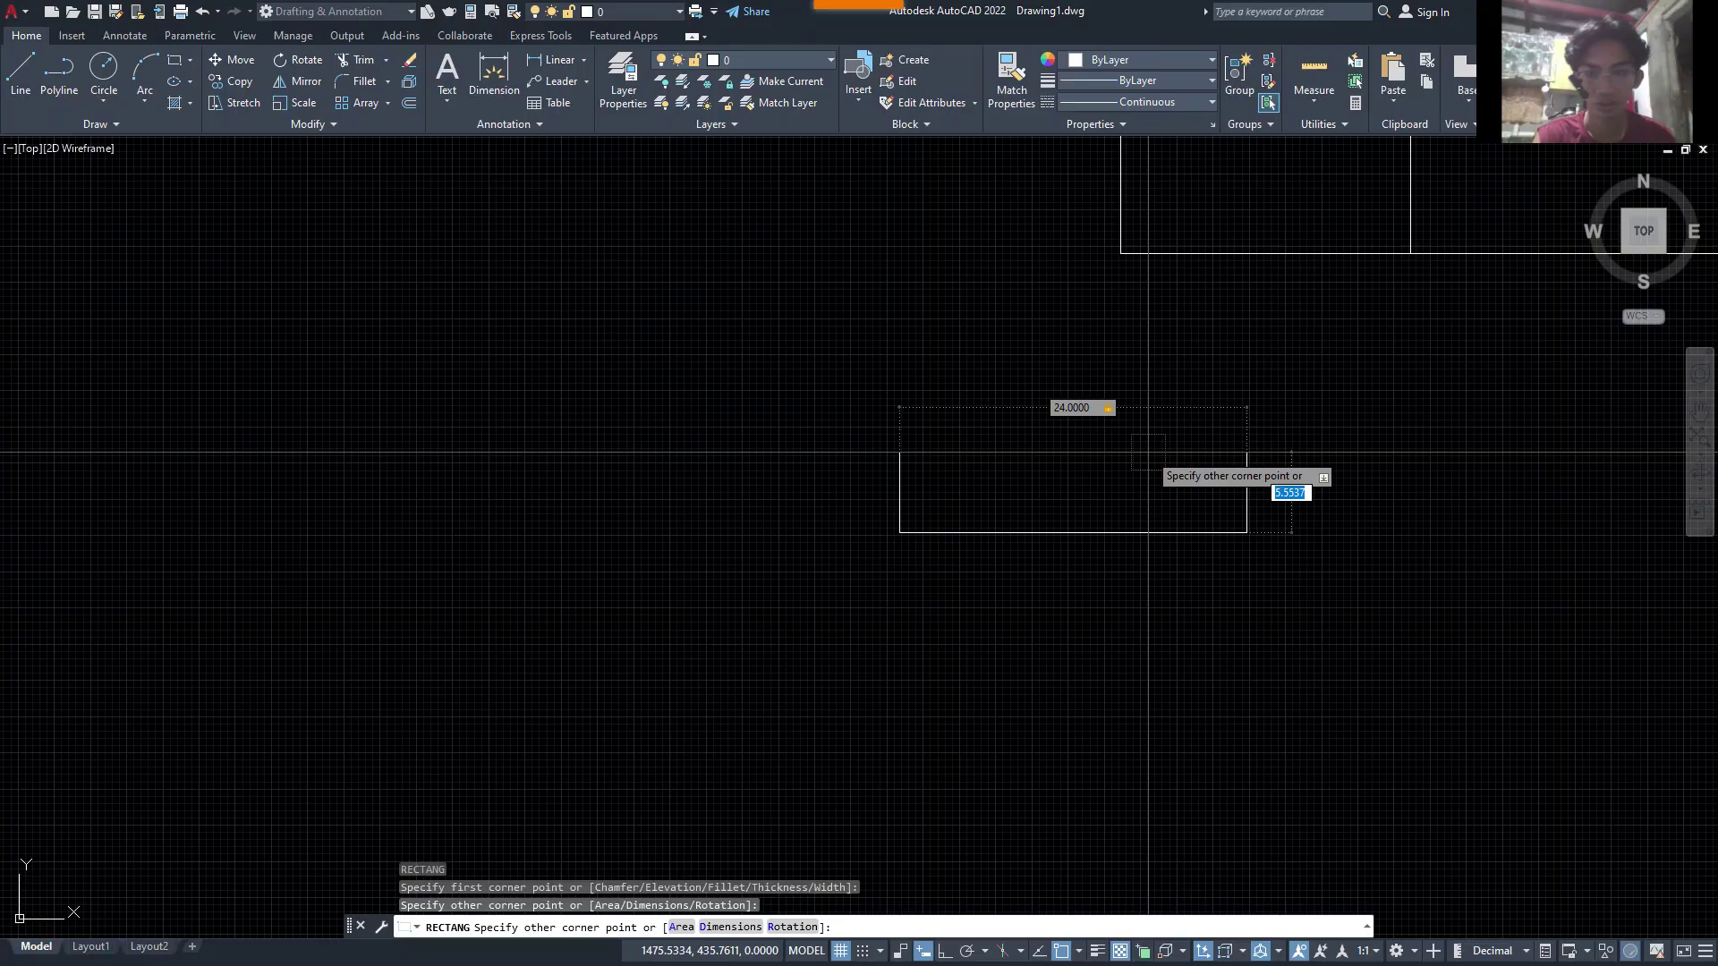
key("Return")
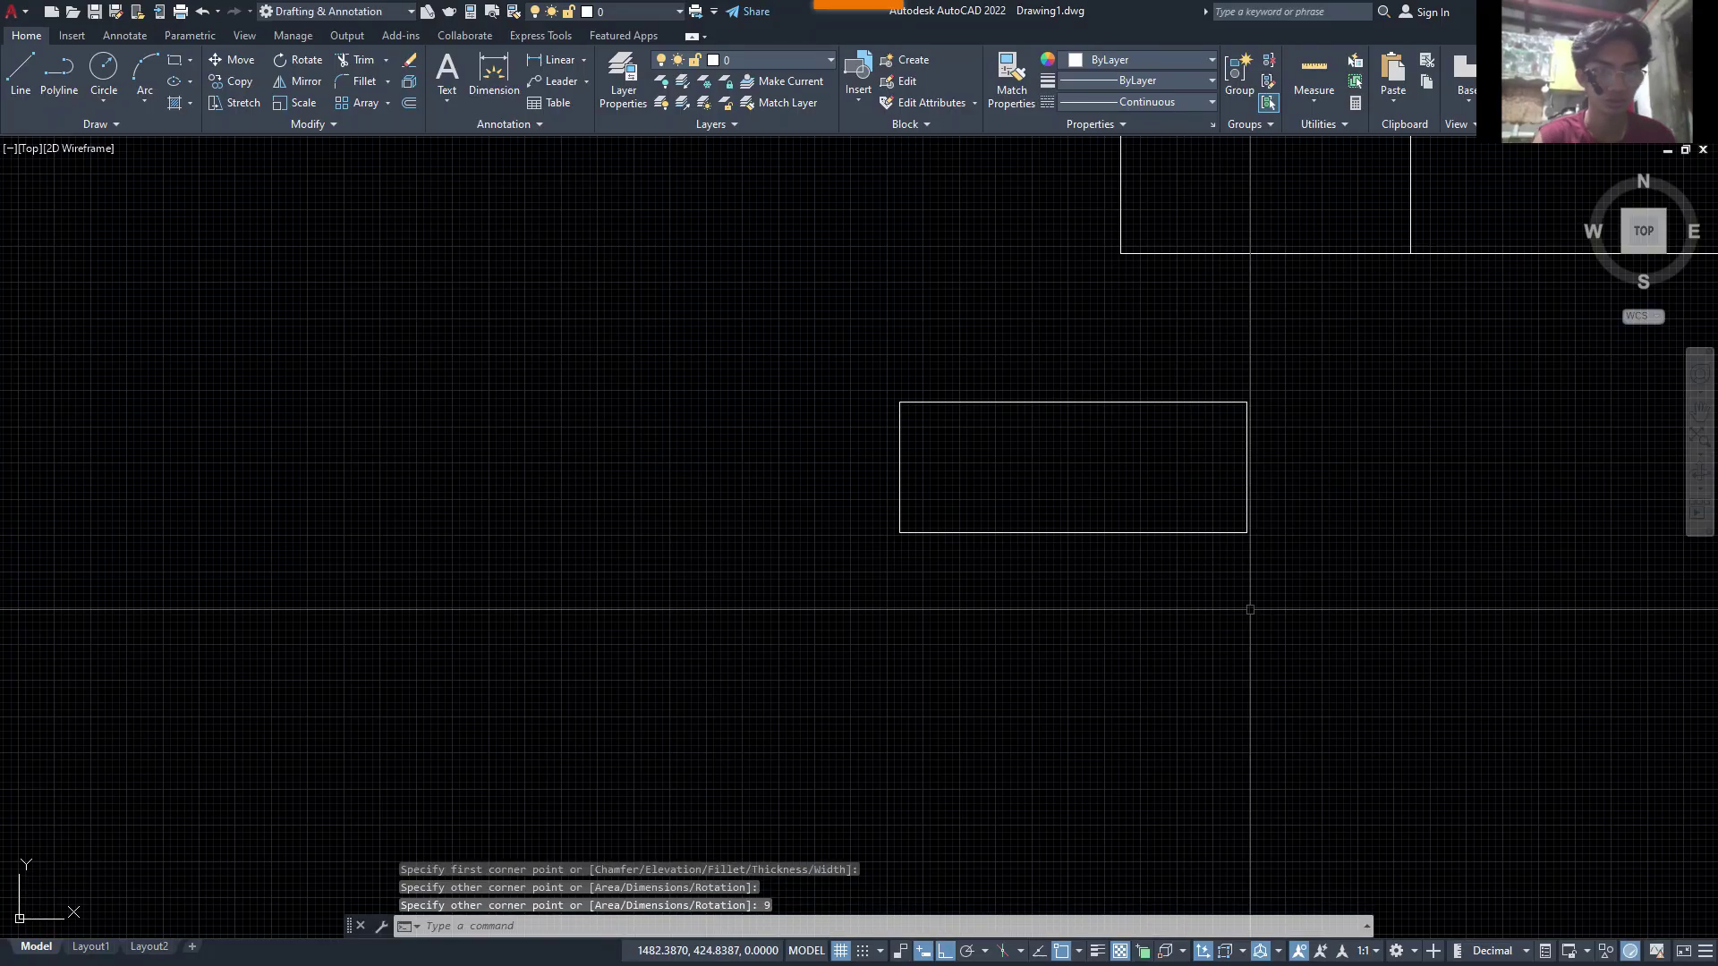
- Move the 24 by 9 rectangle by its lower-right corner onto the far end of the 20-unit line
left_click(1252, 609)
left_click(1203, 411)
type("m")
key("Return")
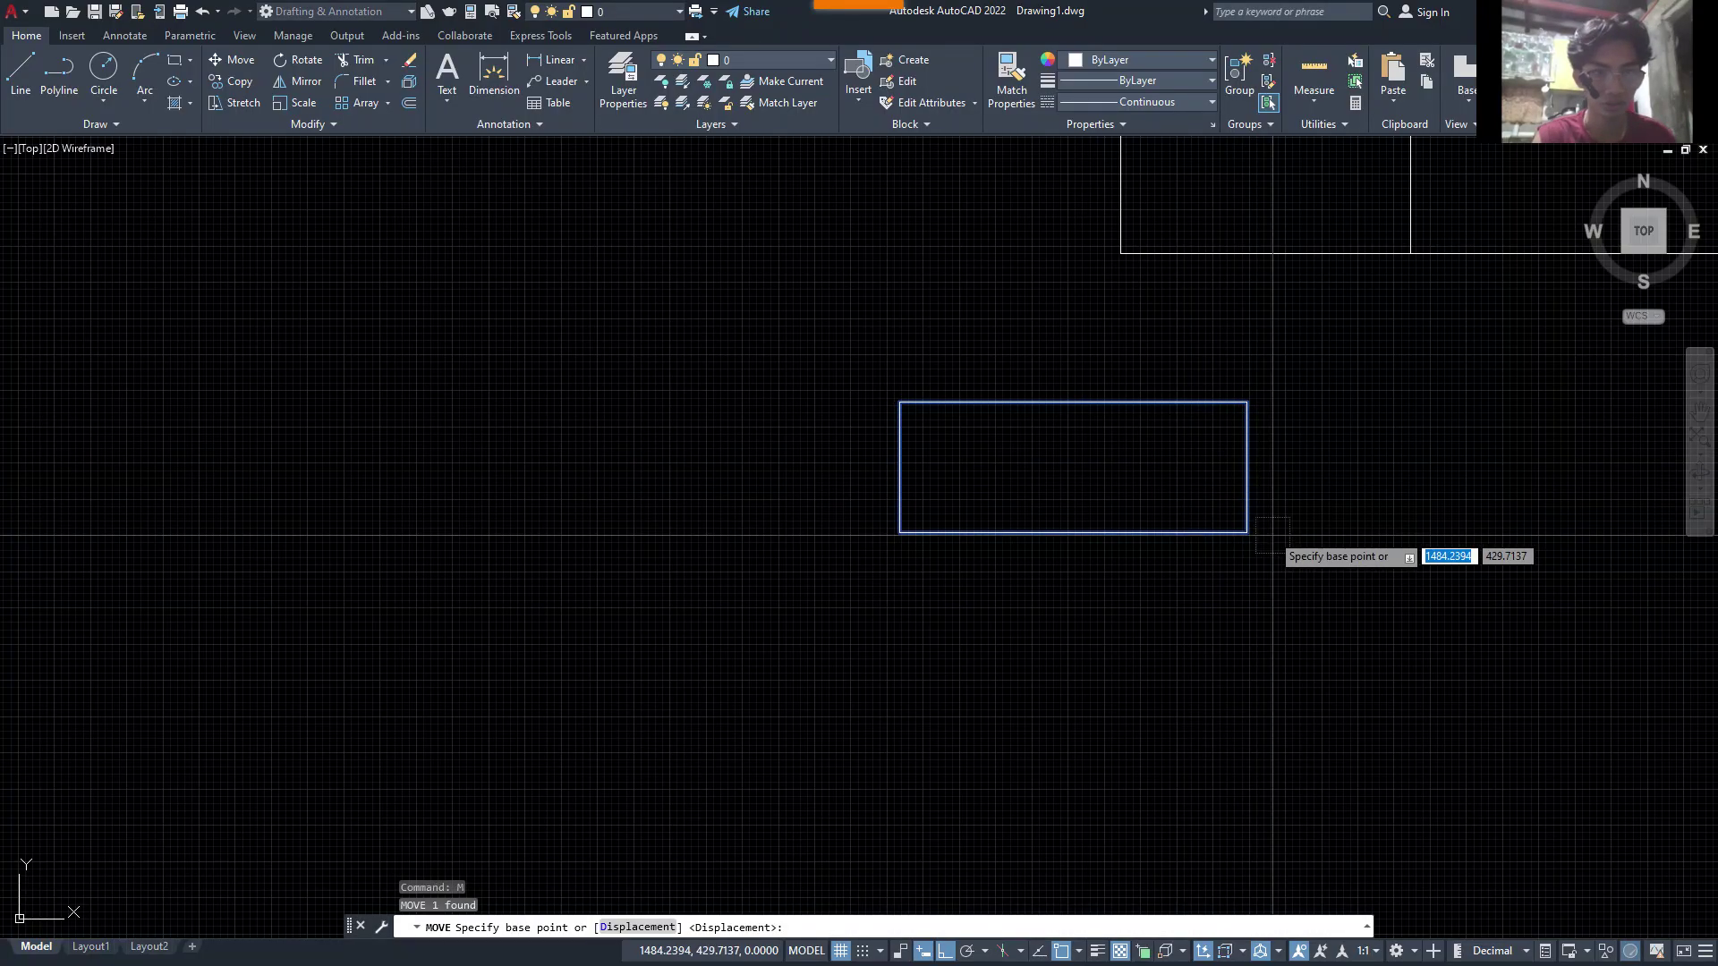
left_click(1246, 533)
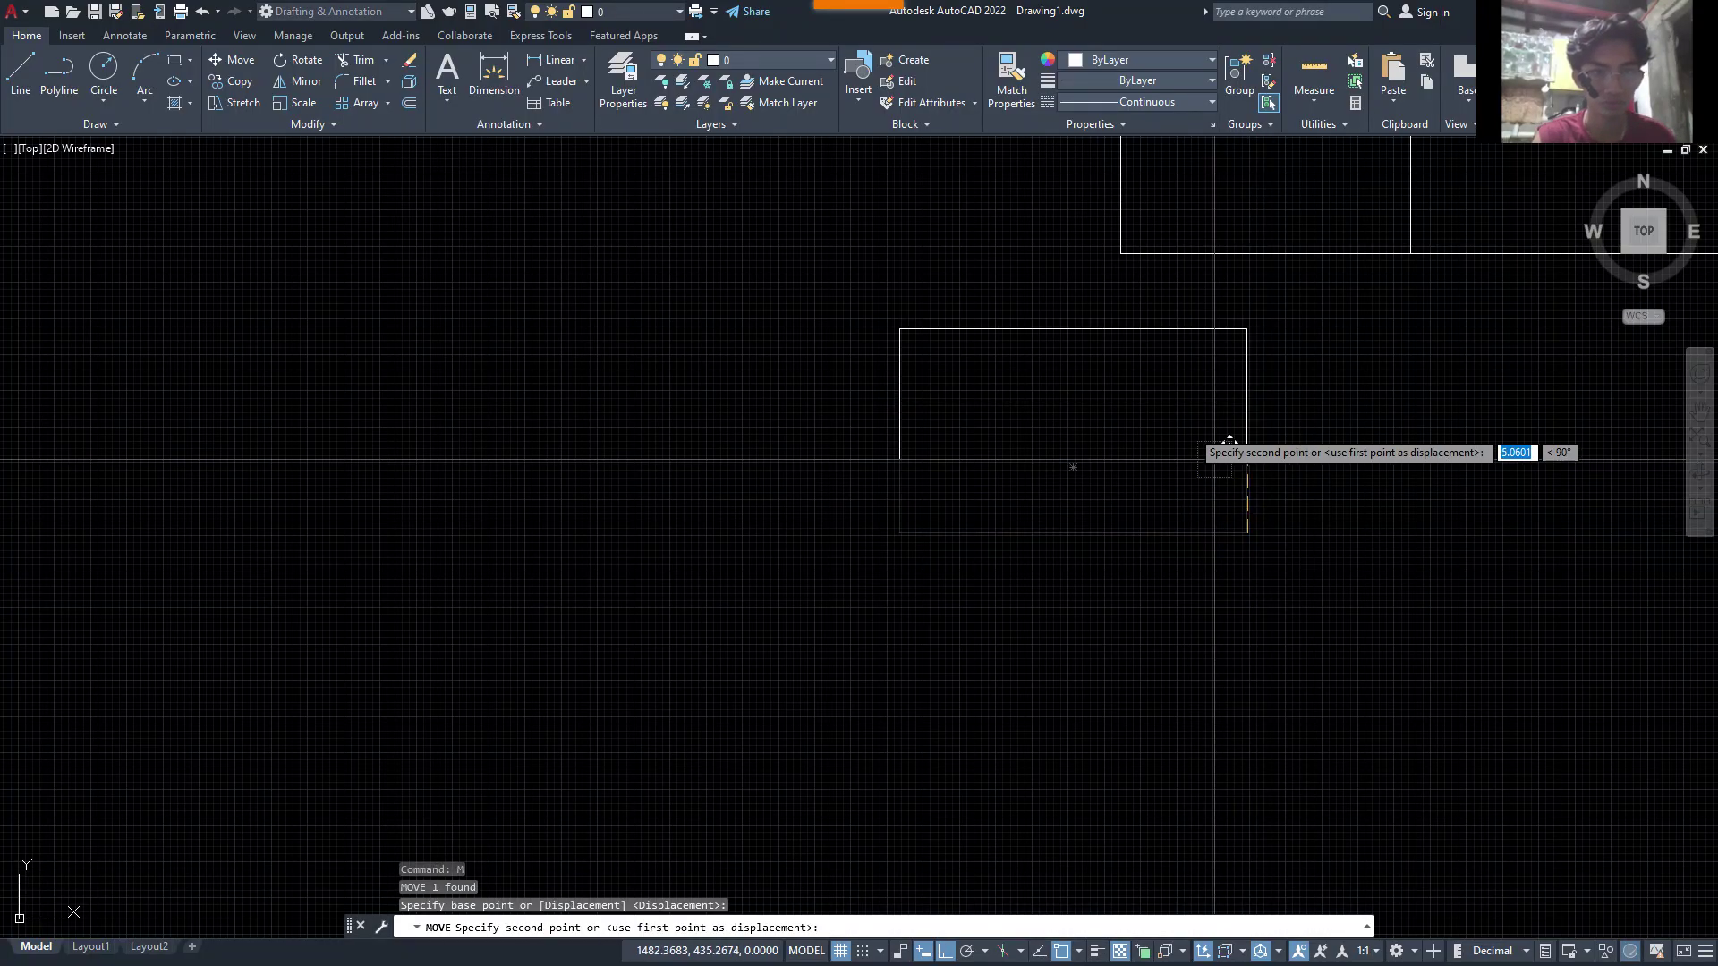
left_click(1120, 253)
- Delete the 20-unit construction line and the vertical line at its end
middle_click_drag(1169, 360, 1040, 660)
scroll(1019, 396, "up", 10)
left_click(758, 586)
left_click(627, 577)
key("Delete")
scroll(1024, 684, "down", 10)
middle_click_drag(1065, 537, 1092, 391)
left_click(1259, 807)
left_click(1235, 861)
key("Delete")
middle_click_drag(1223, 775, 1315, 625)
key("alt+Tab")
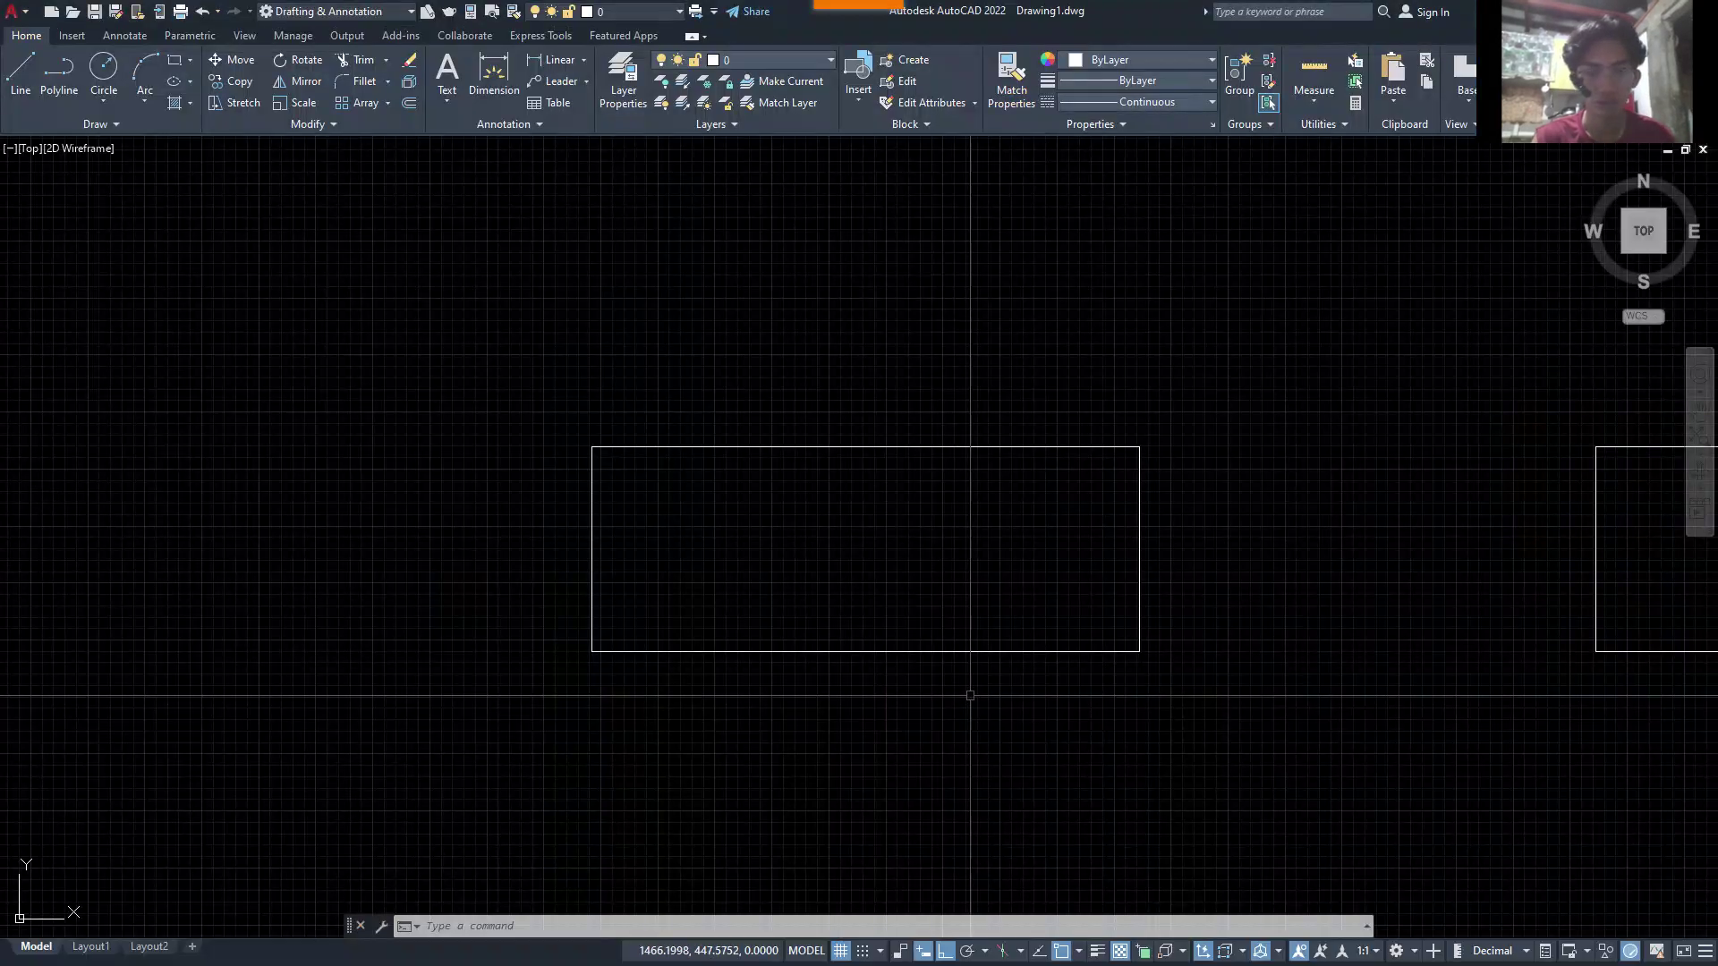
middle_click_drag(1116, 585, 1032, 540)
scroll(1031, 540, "down", 2)
type("r")
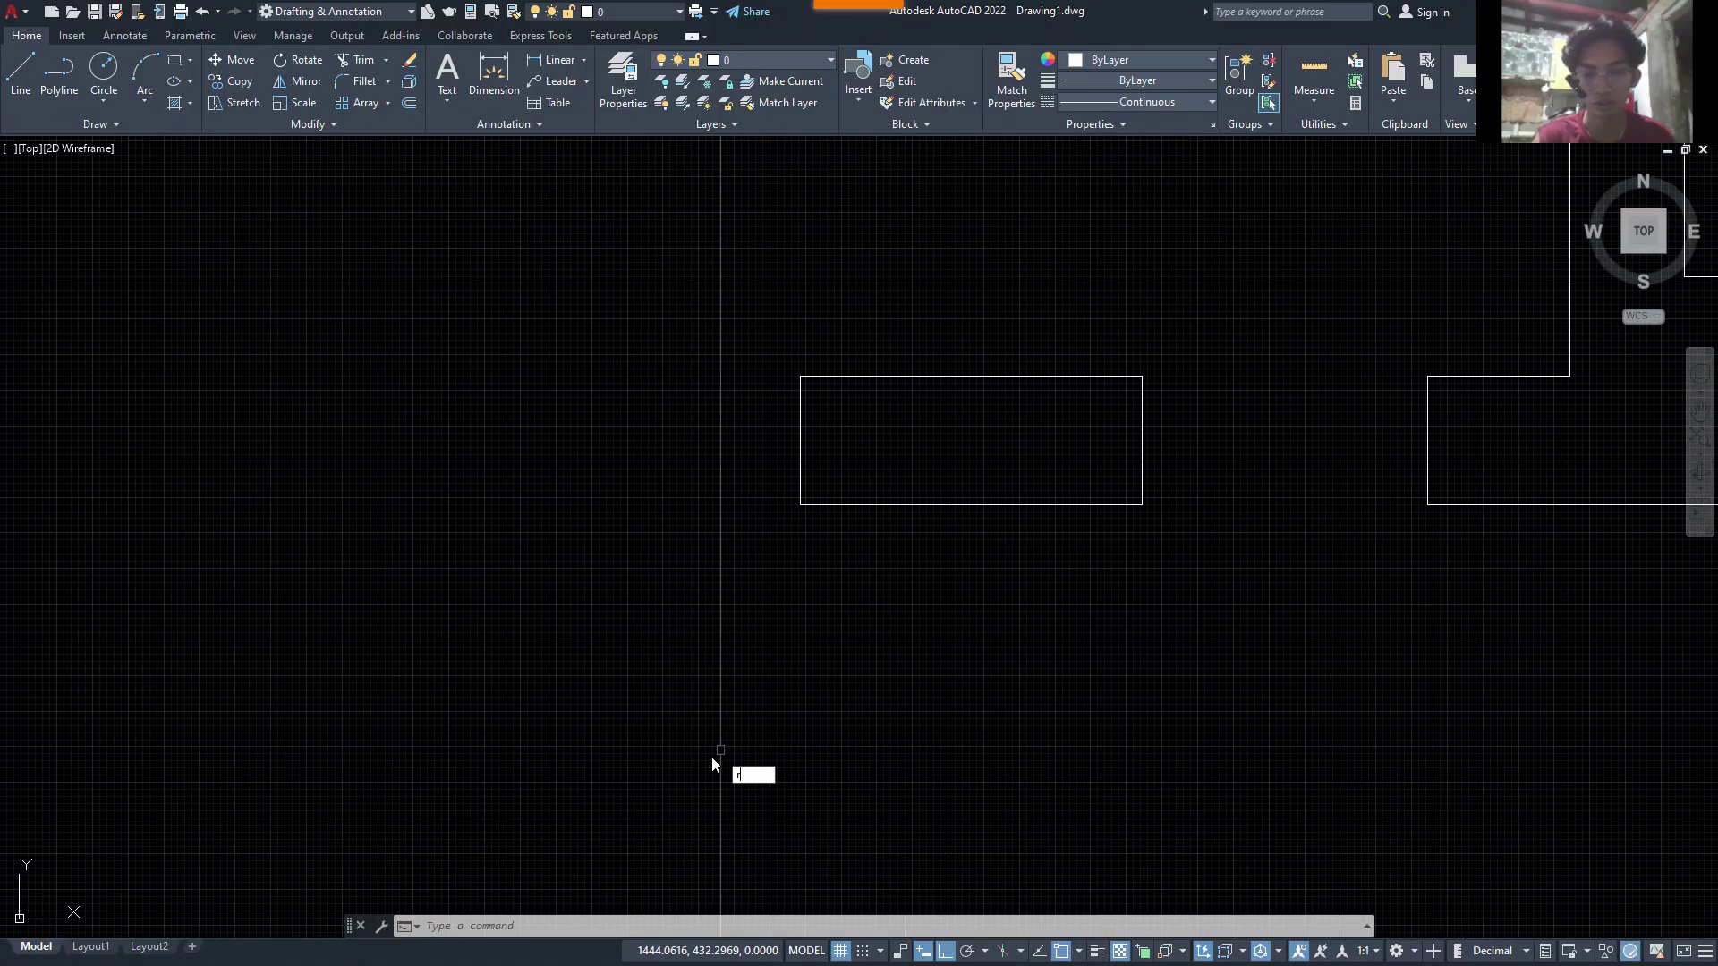
type("ec")
key("Return")
left_click(835, 575)
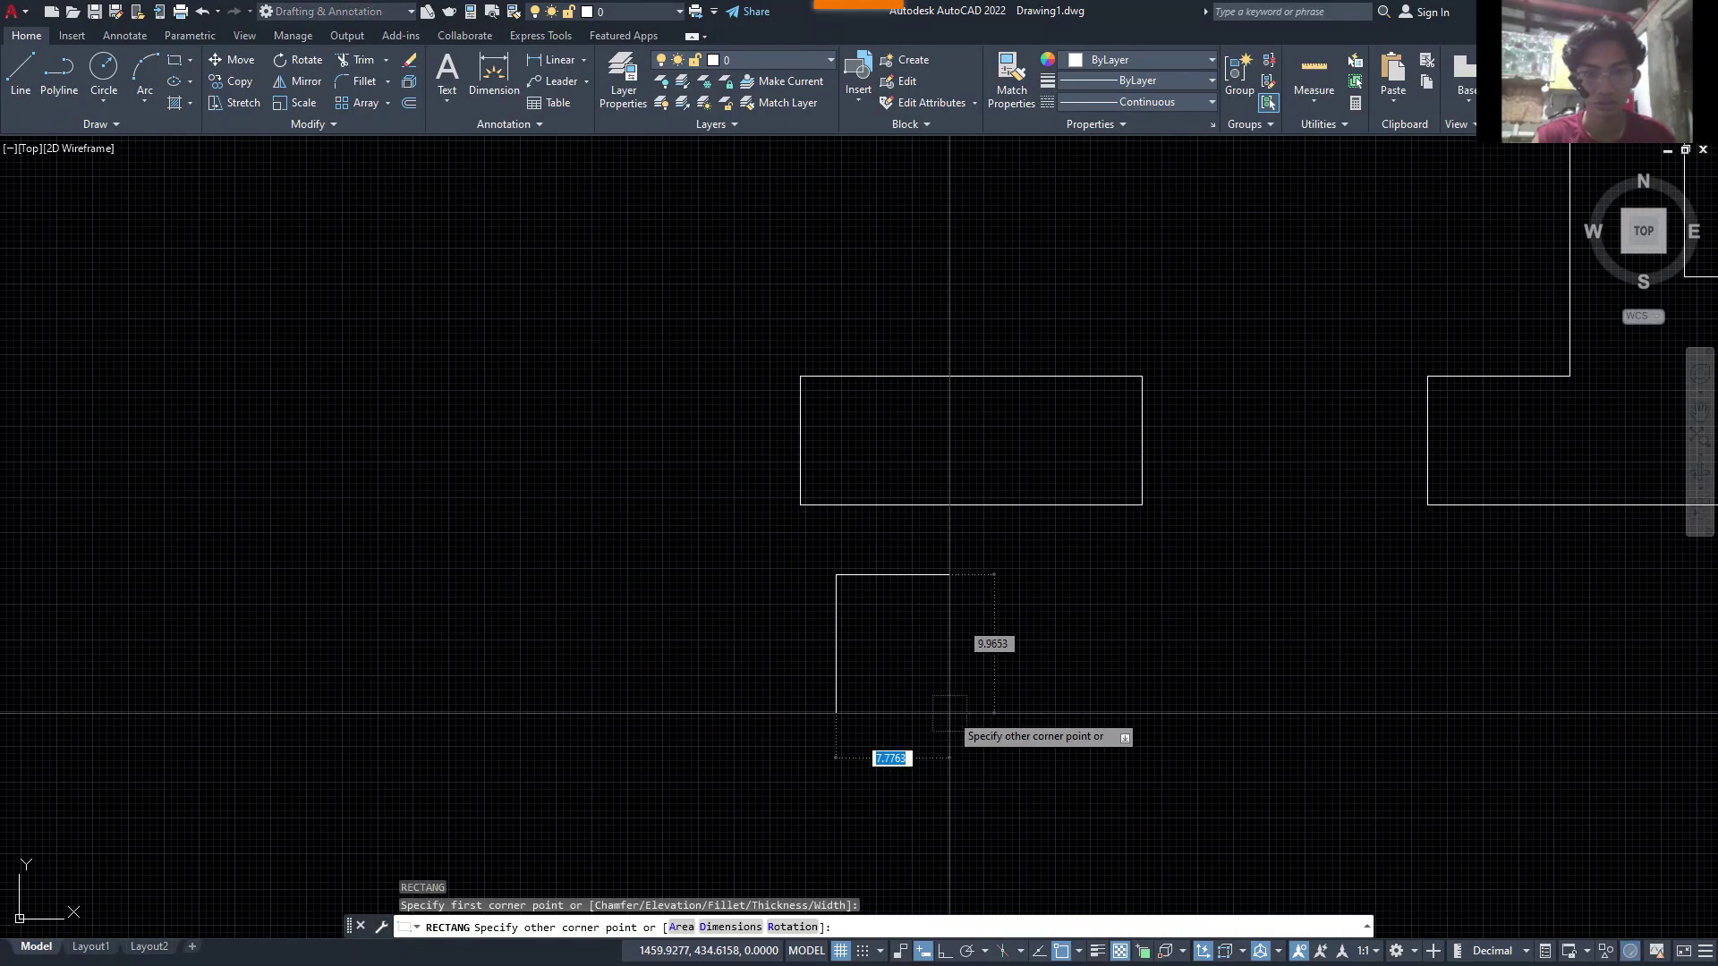
type("4")
key("Tab")
type("9")
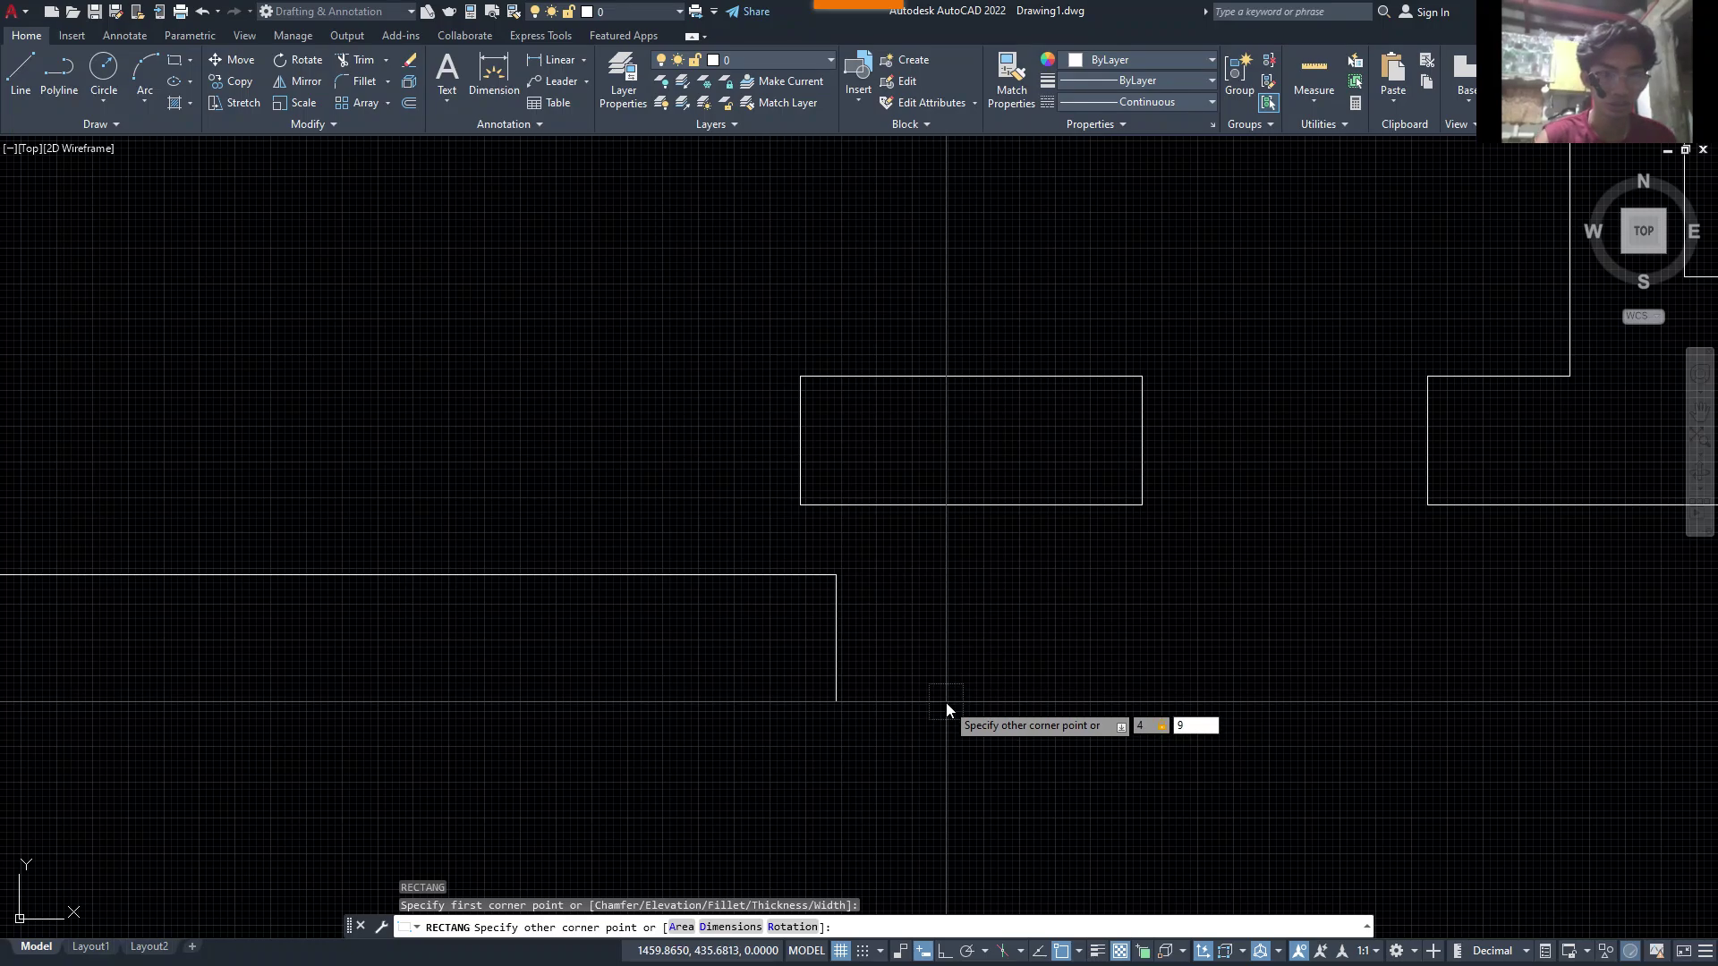
key("Escape")
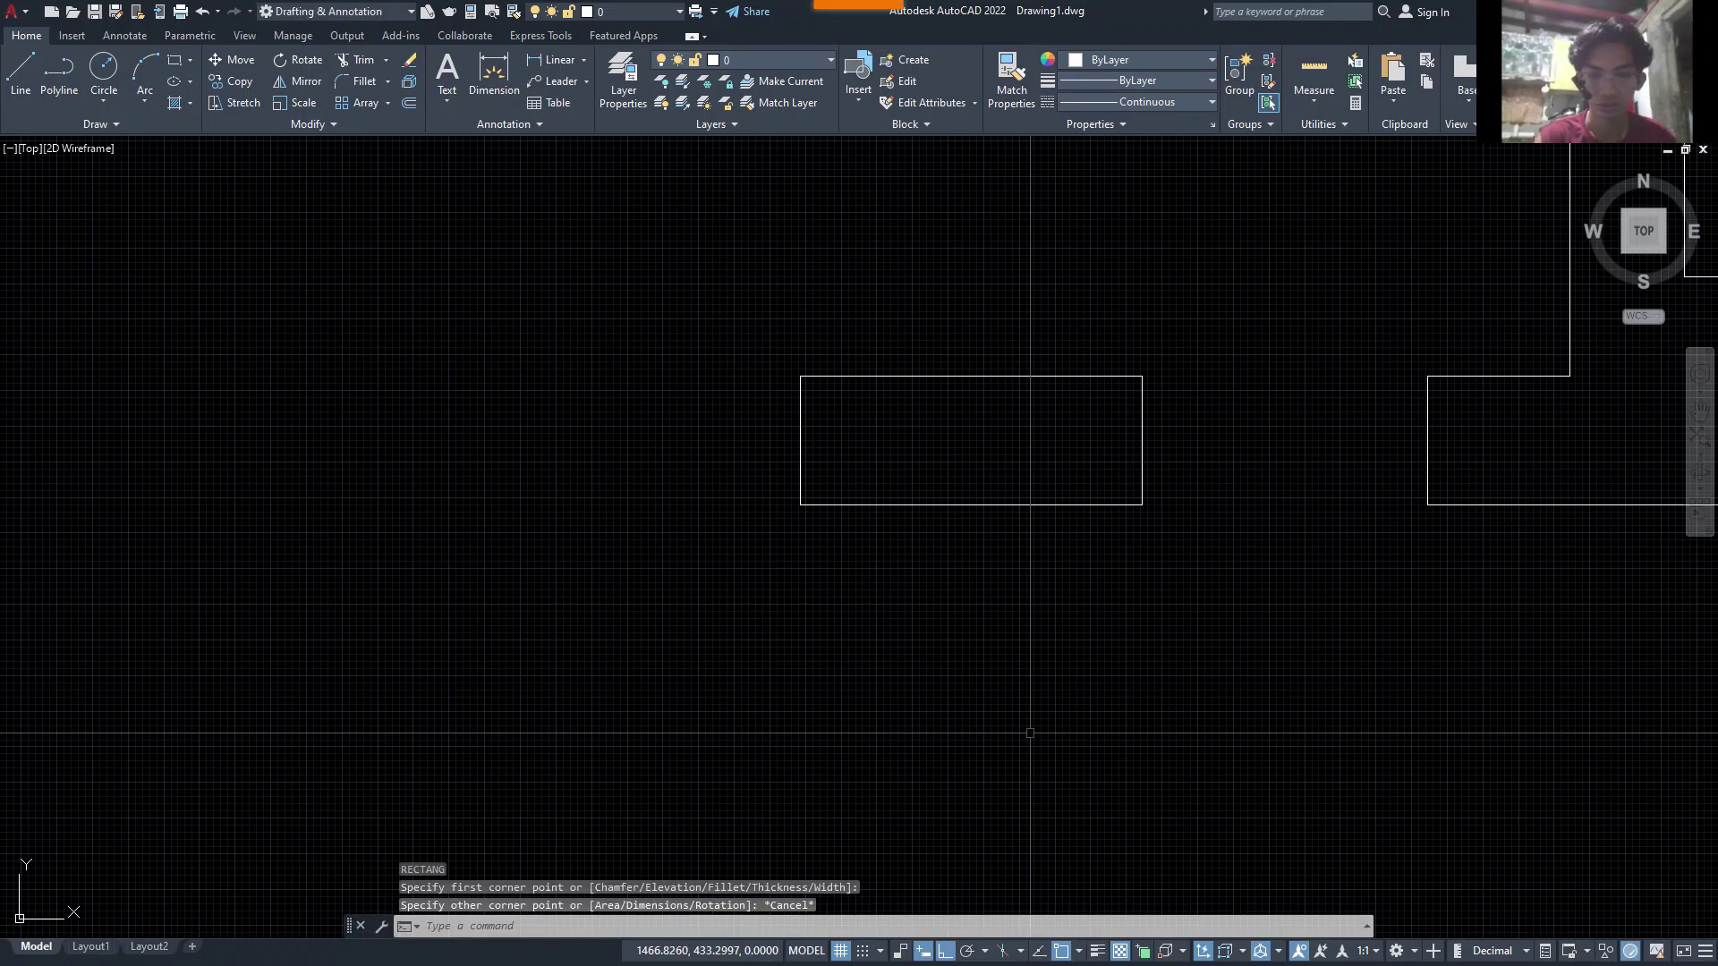
- Draw a rectangle 14 units wide and 9 units high below the 24 by 9 rectangle
type("rec")
key("Return")
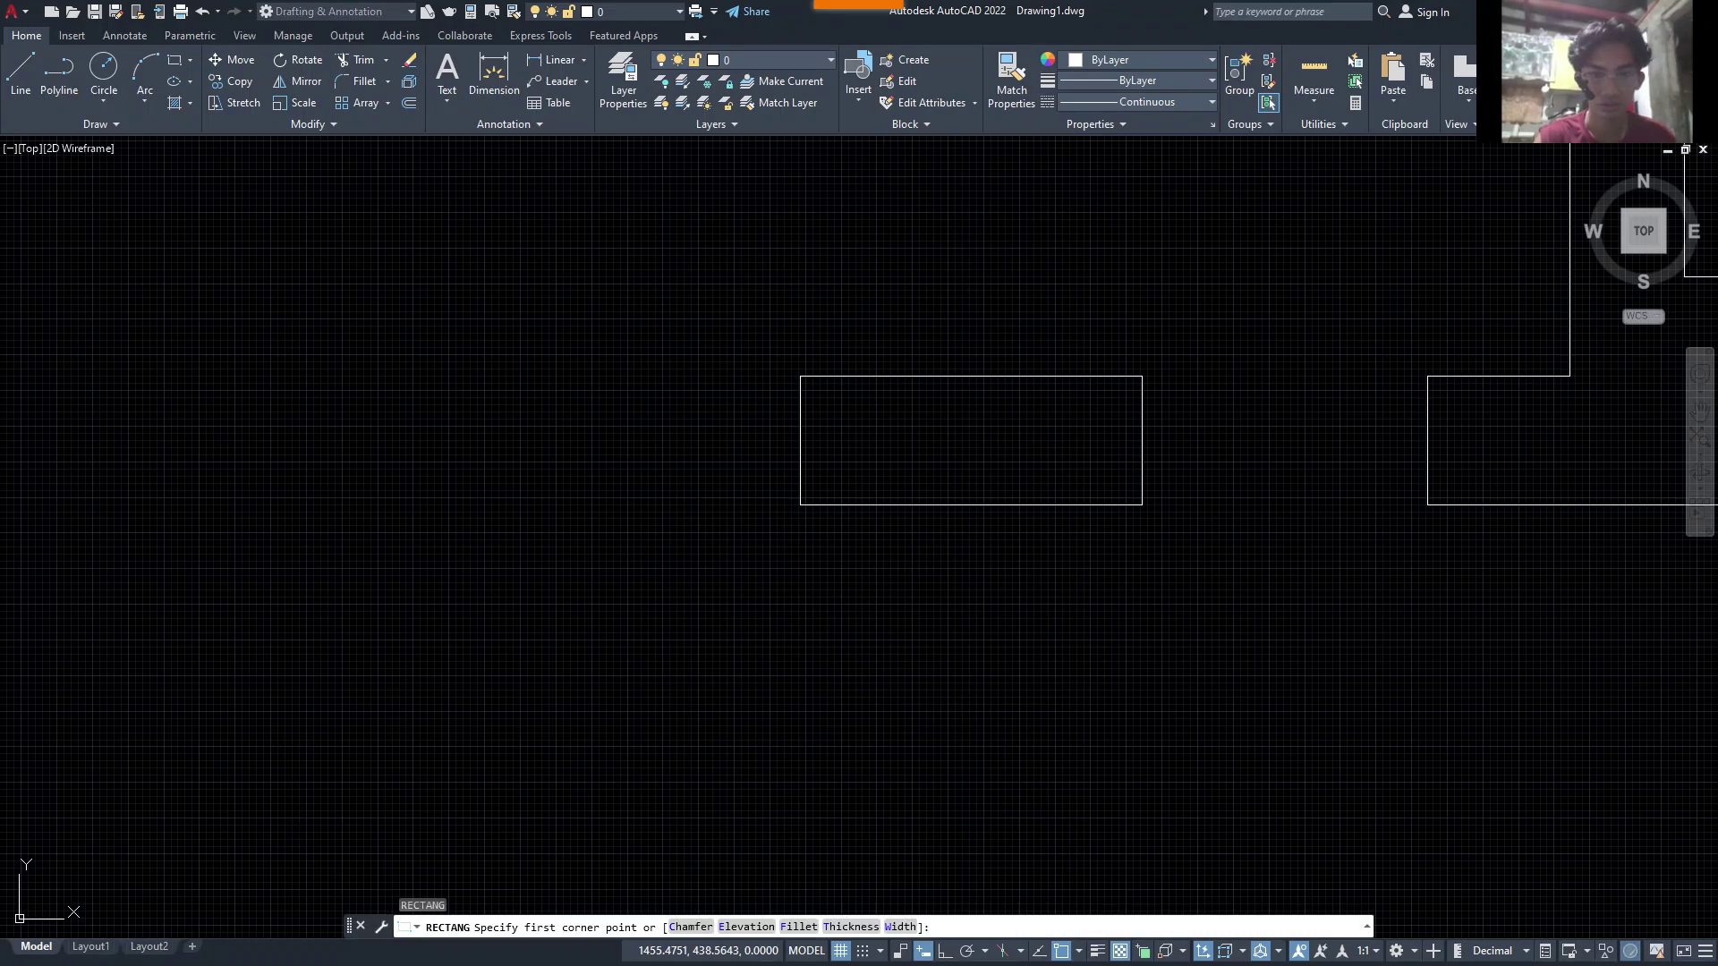
left_click(883, 659)
type("14")
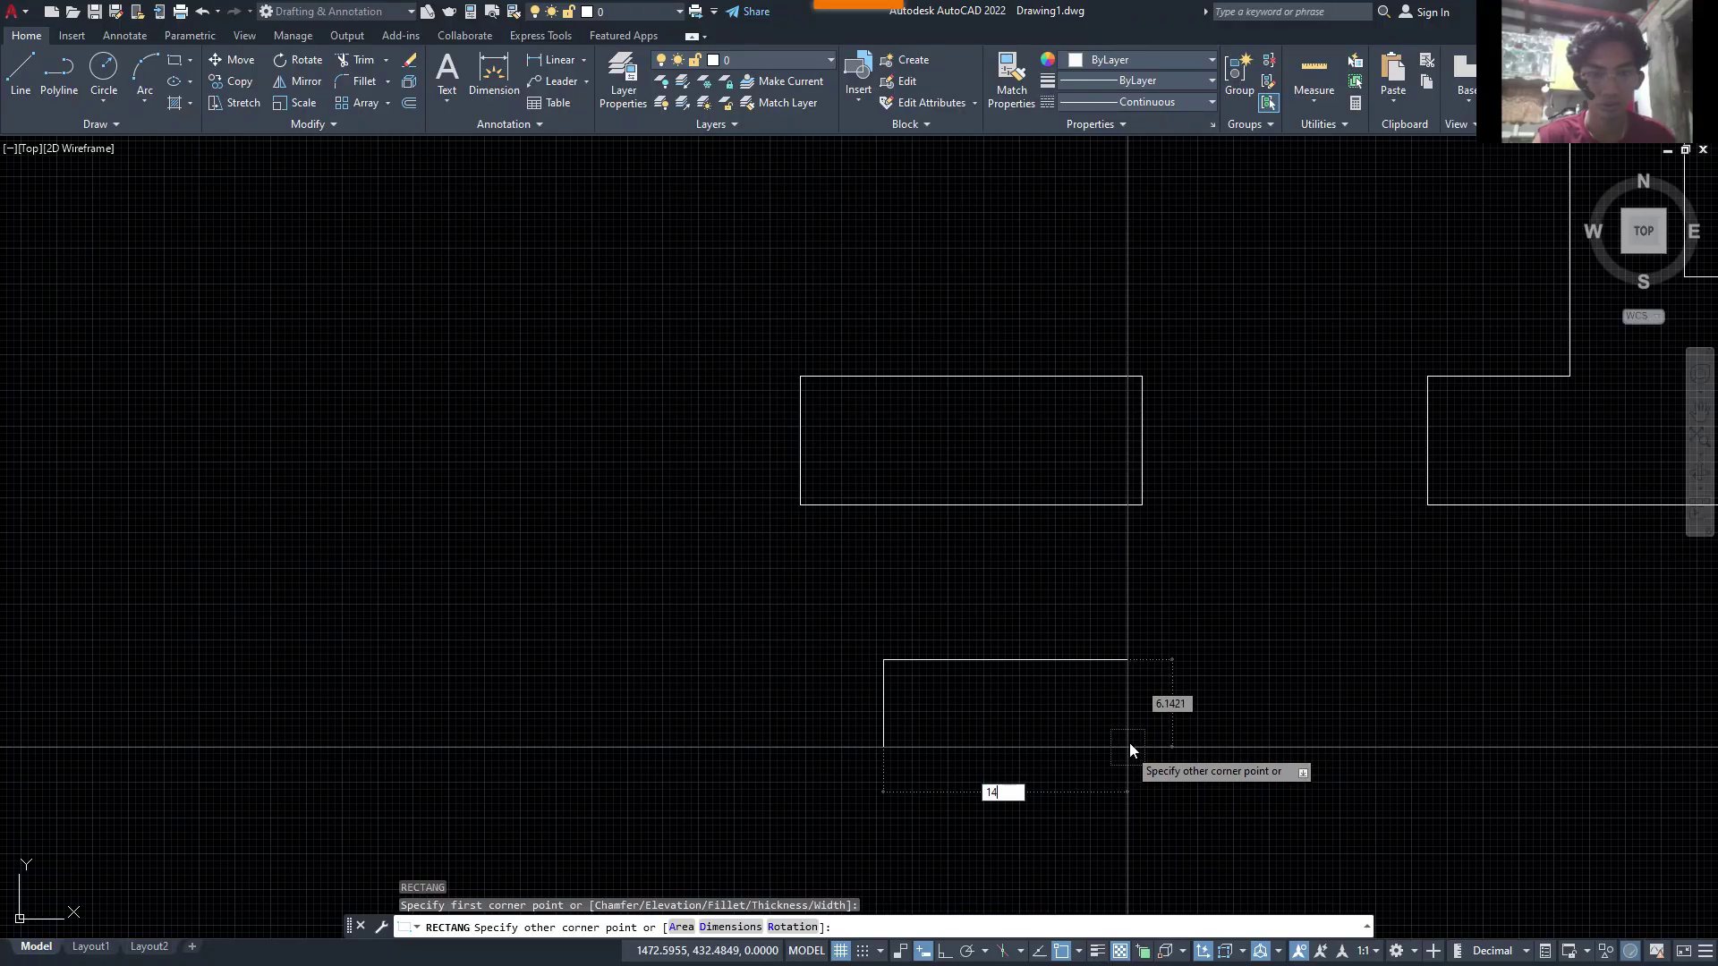
key("Tab")
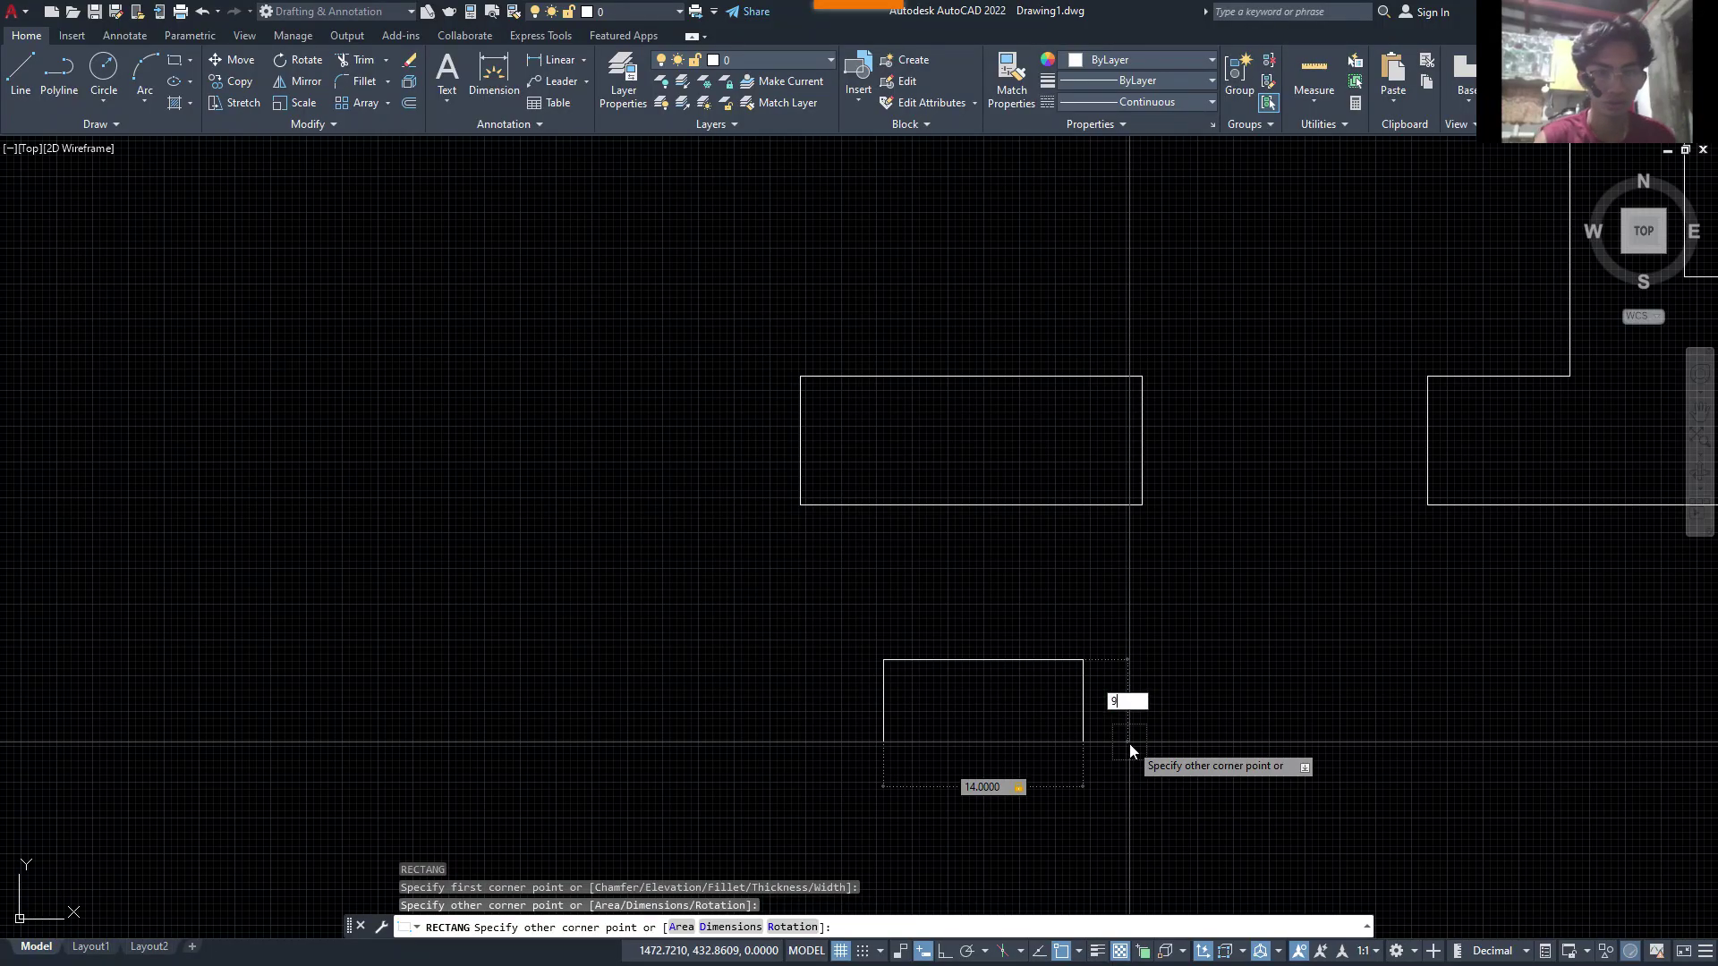
type("9")
key("Return")
- Move the 14 by 9 rectangle by its centre onto the centre of the 24 by 9 rectangle
left_click(1125, 748)
left_click(1007, 771)
middle_click_drag(1006, 772, 1006, 741)
type("m")
key("Return")
left_click(981, 690)
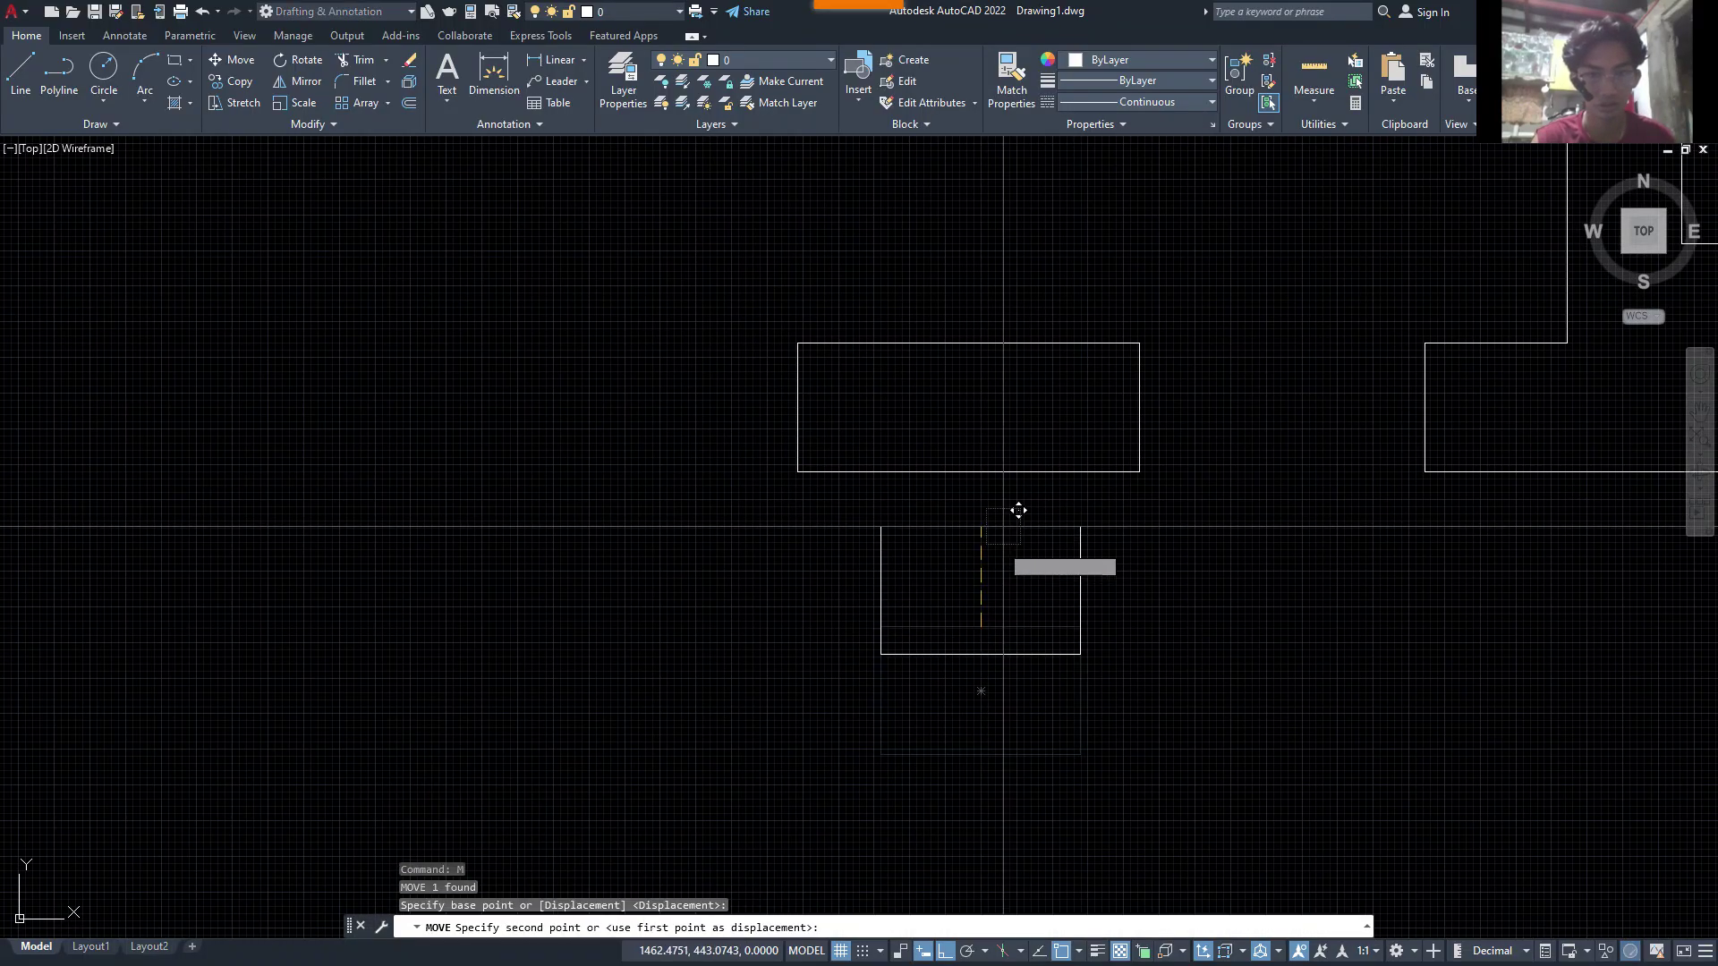
left_click(969, 407)
scroll(996, 441, "up", 2)
middle_click_drag(981, 429, 918, 650)
scroll(965, 564, "down", 2)
key("Escape")
scroll(948, 572, "down", 2)
middle_click_drag(957, 568, 840, 572)
- Consult the isometric image in Word, and draw a rectangle 24 units wide and 19 units high below the views
key("alt+Tab")
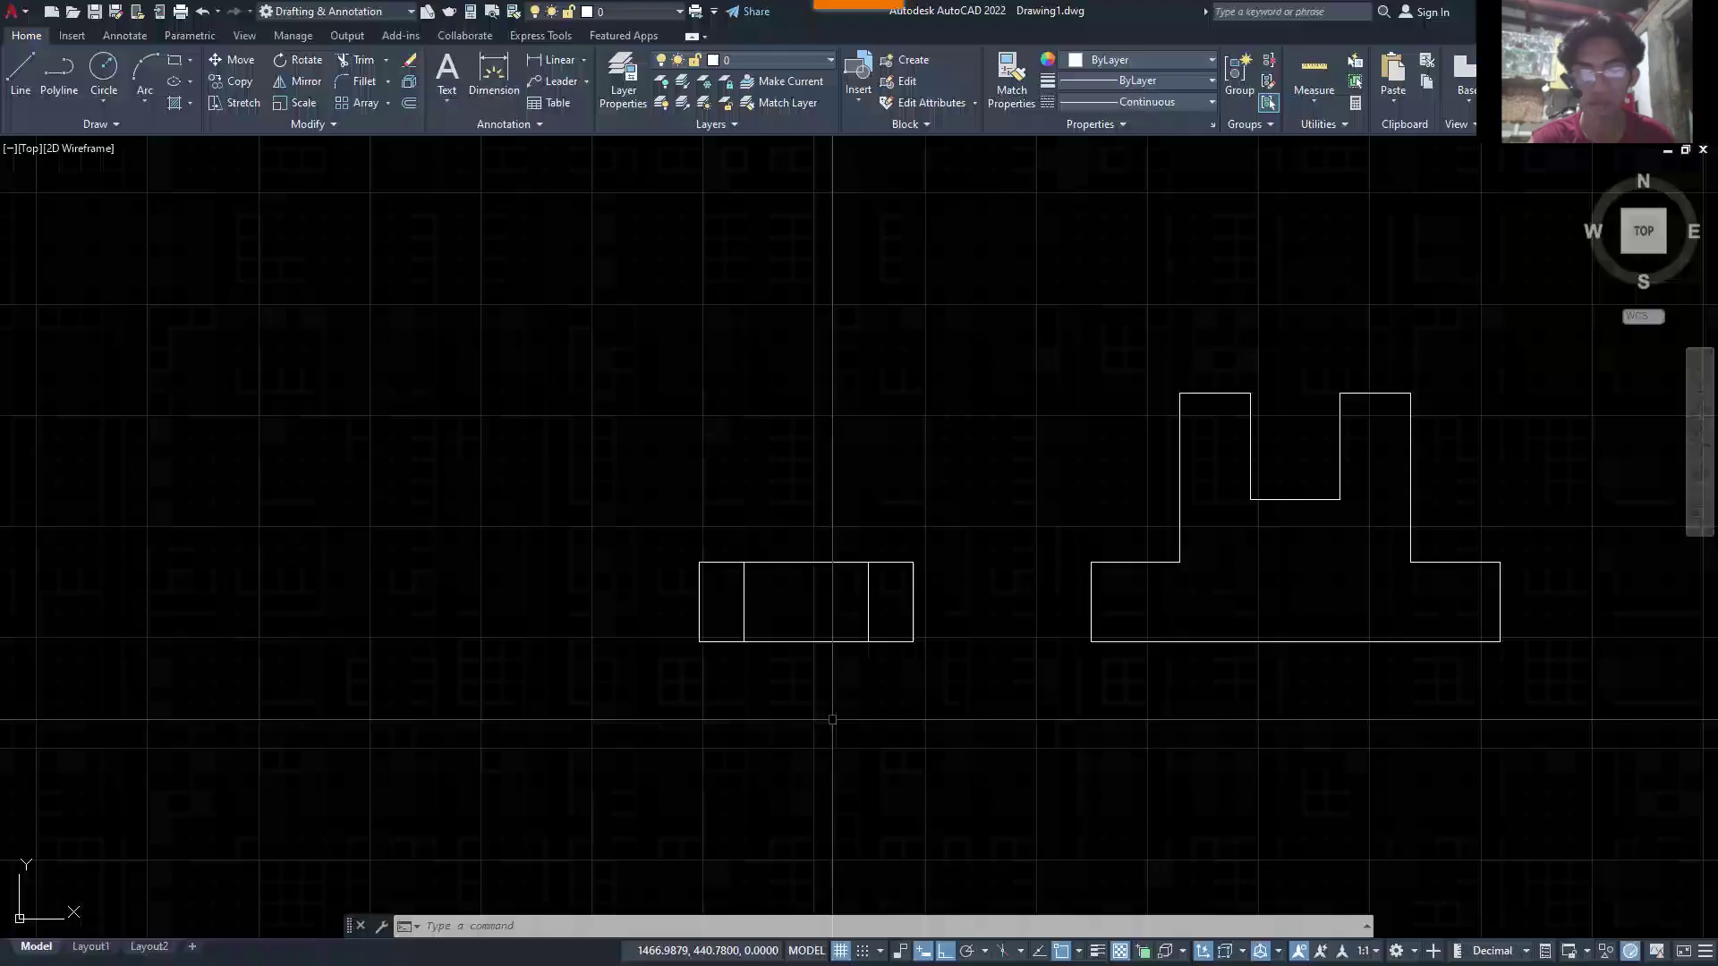
mouse_move(851, 713)
middle_mouse_down()
mouse_move(779, 671)
mouse_move(840, 544)
middle_mouse_up()
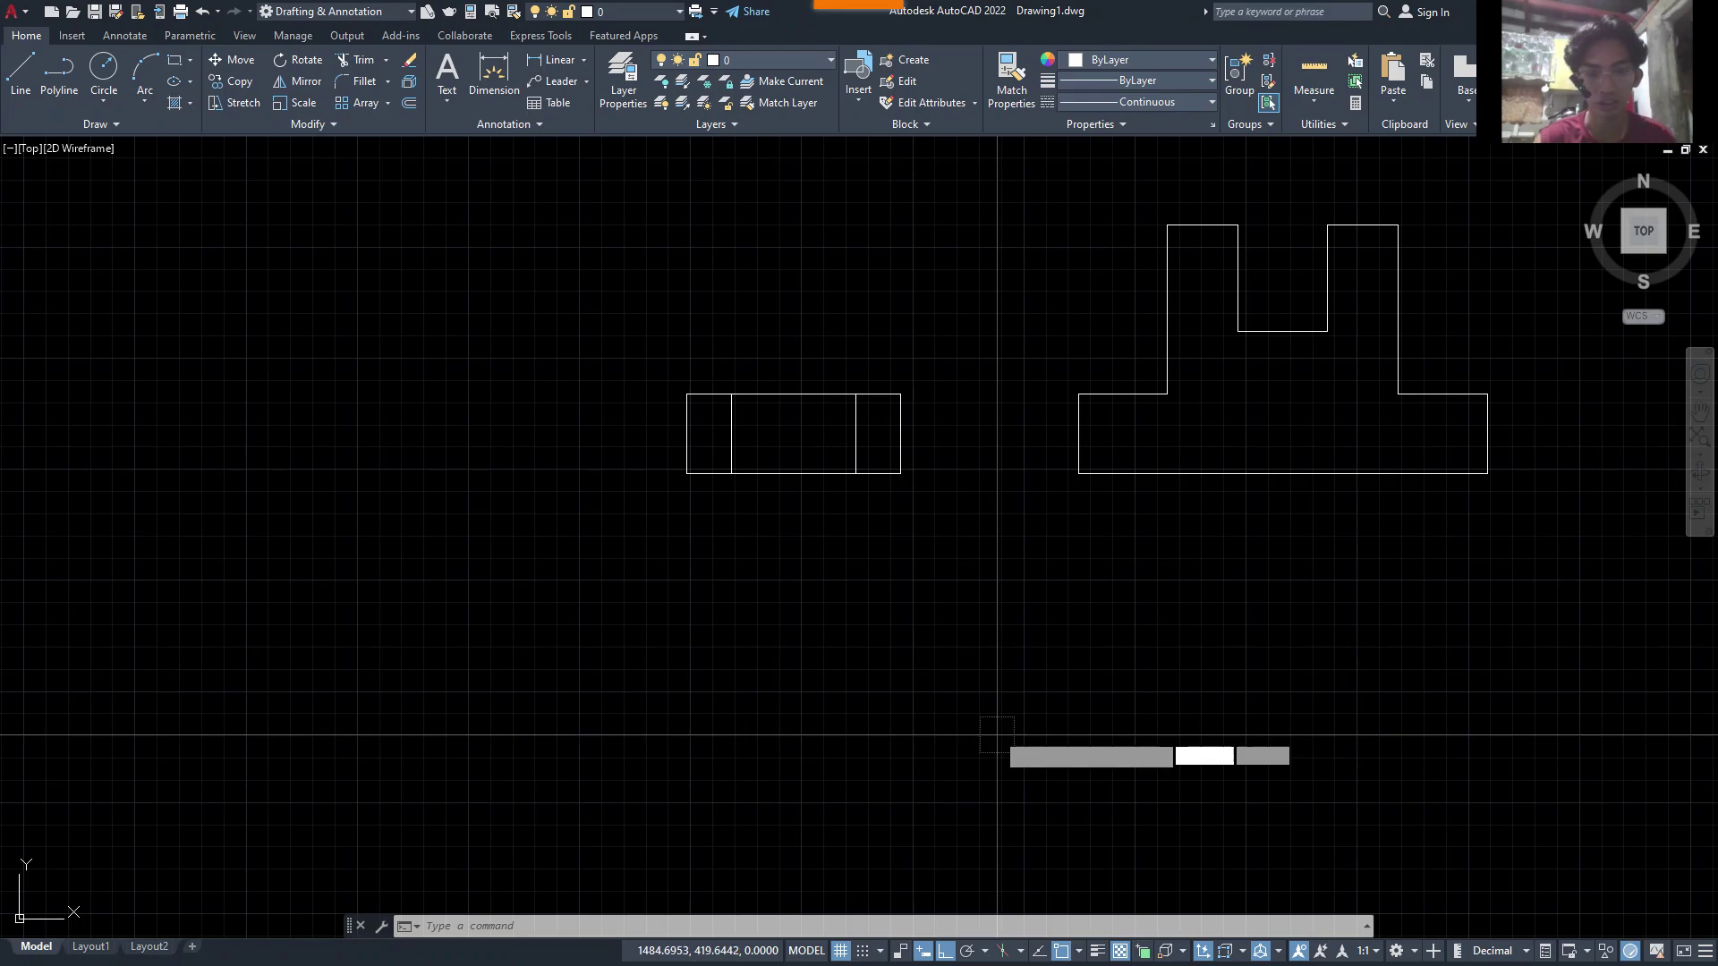
key("Return")
left_click(903, 627)
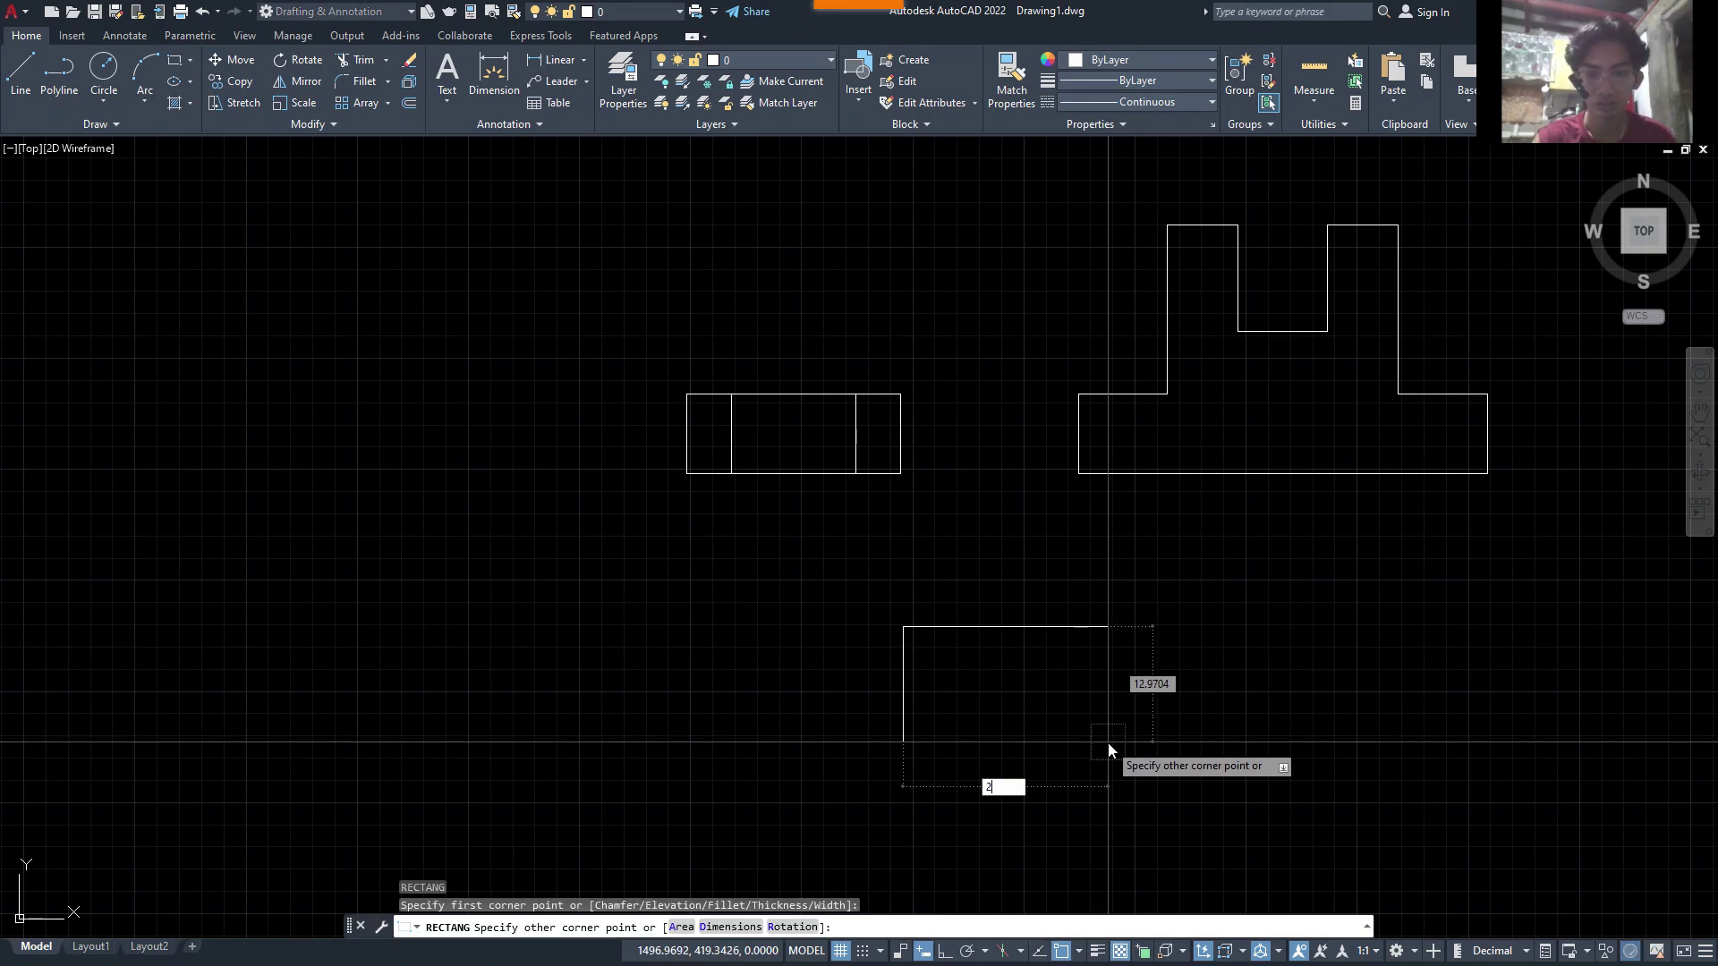
key("Tab")
type("19")
key("Return")
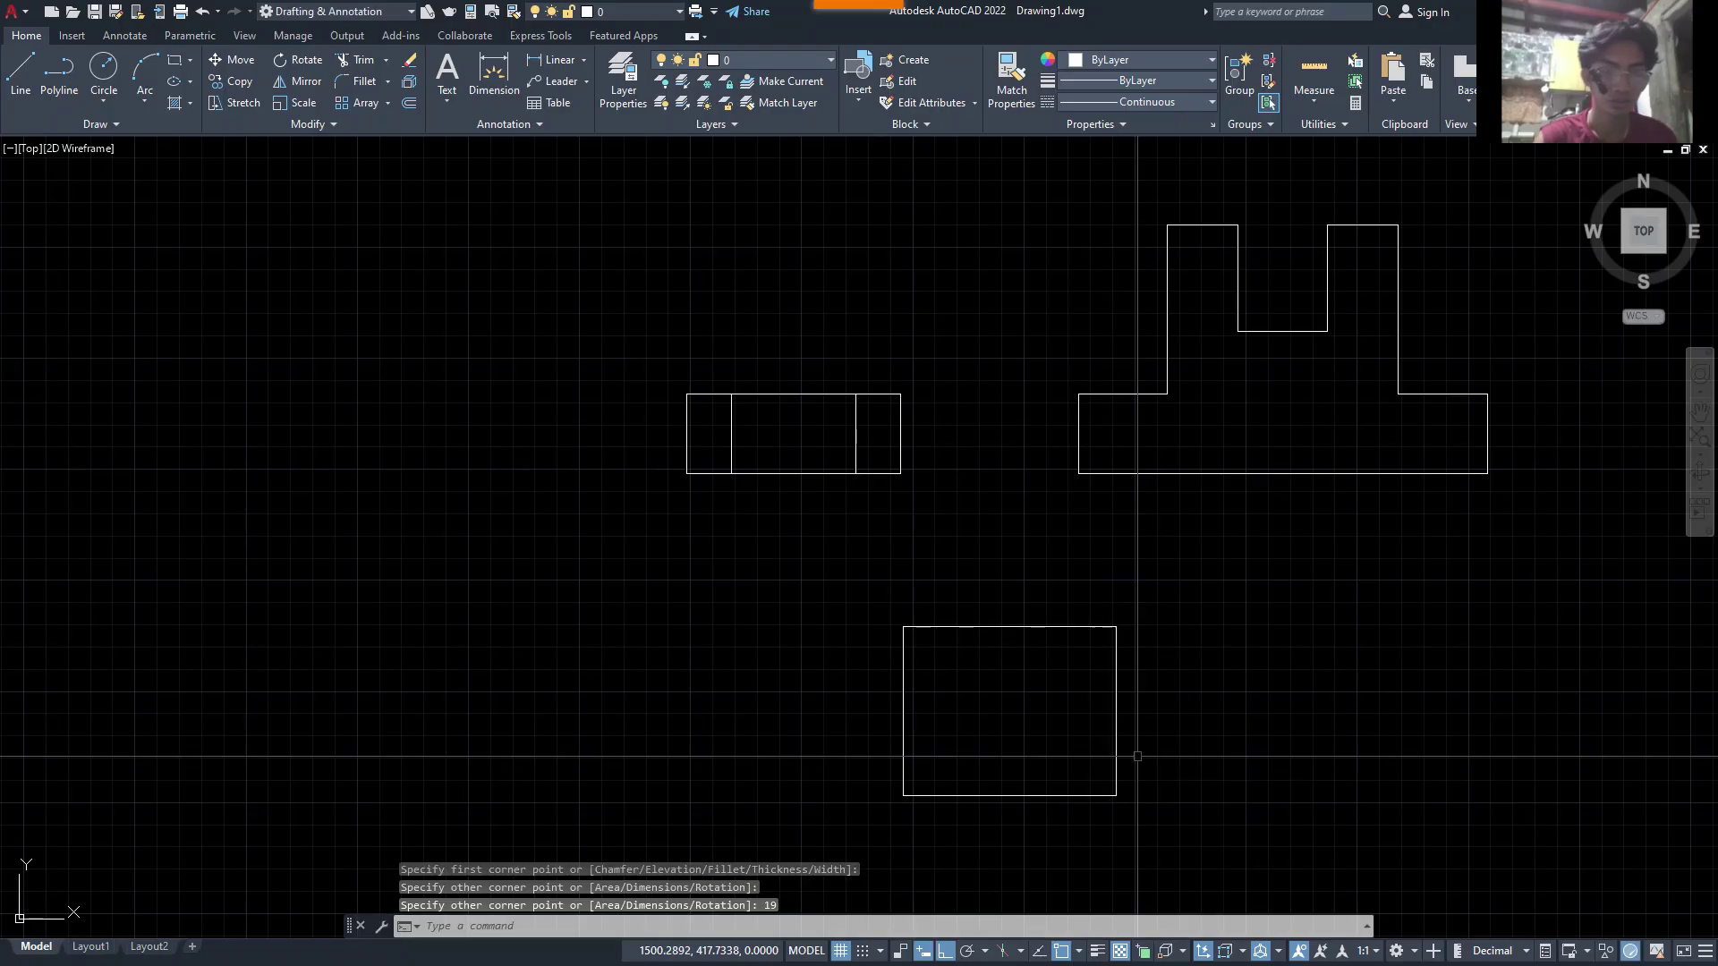
- Move the 24 by 19 rectangle by its bottom-edge midpoint onto the top-edge midpoint of the 24 by 9 rectangle
left_click(983, 740)
left_click(1047, 827)
type("m")
key("Return")
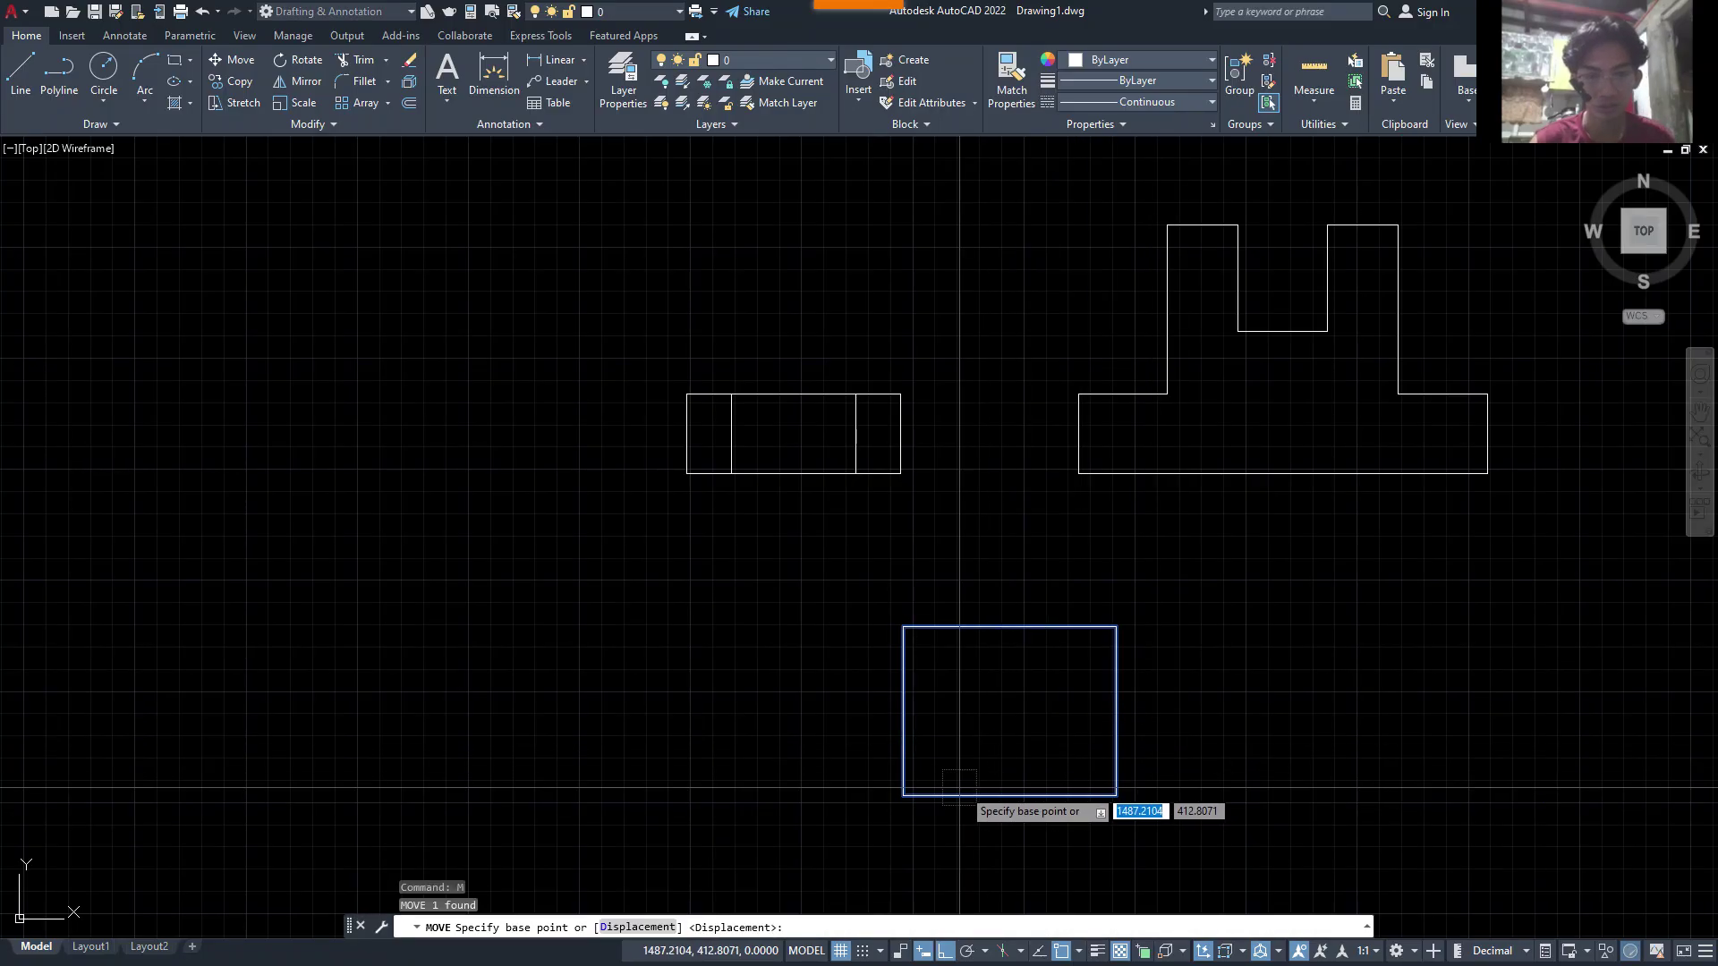
left_click(1009, 792)
left_click(799, 397)
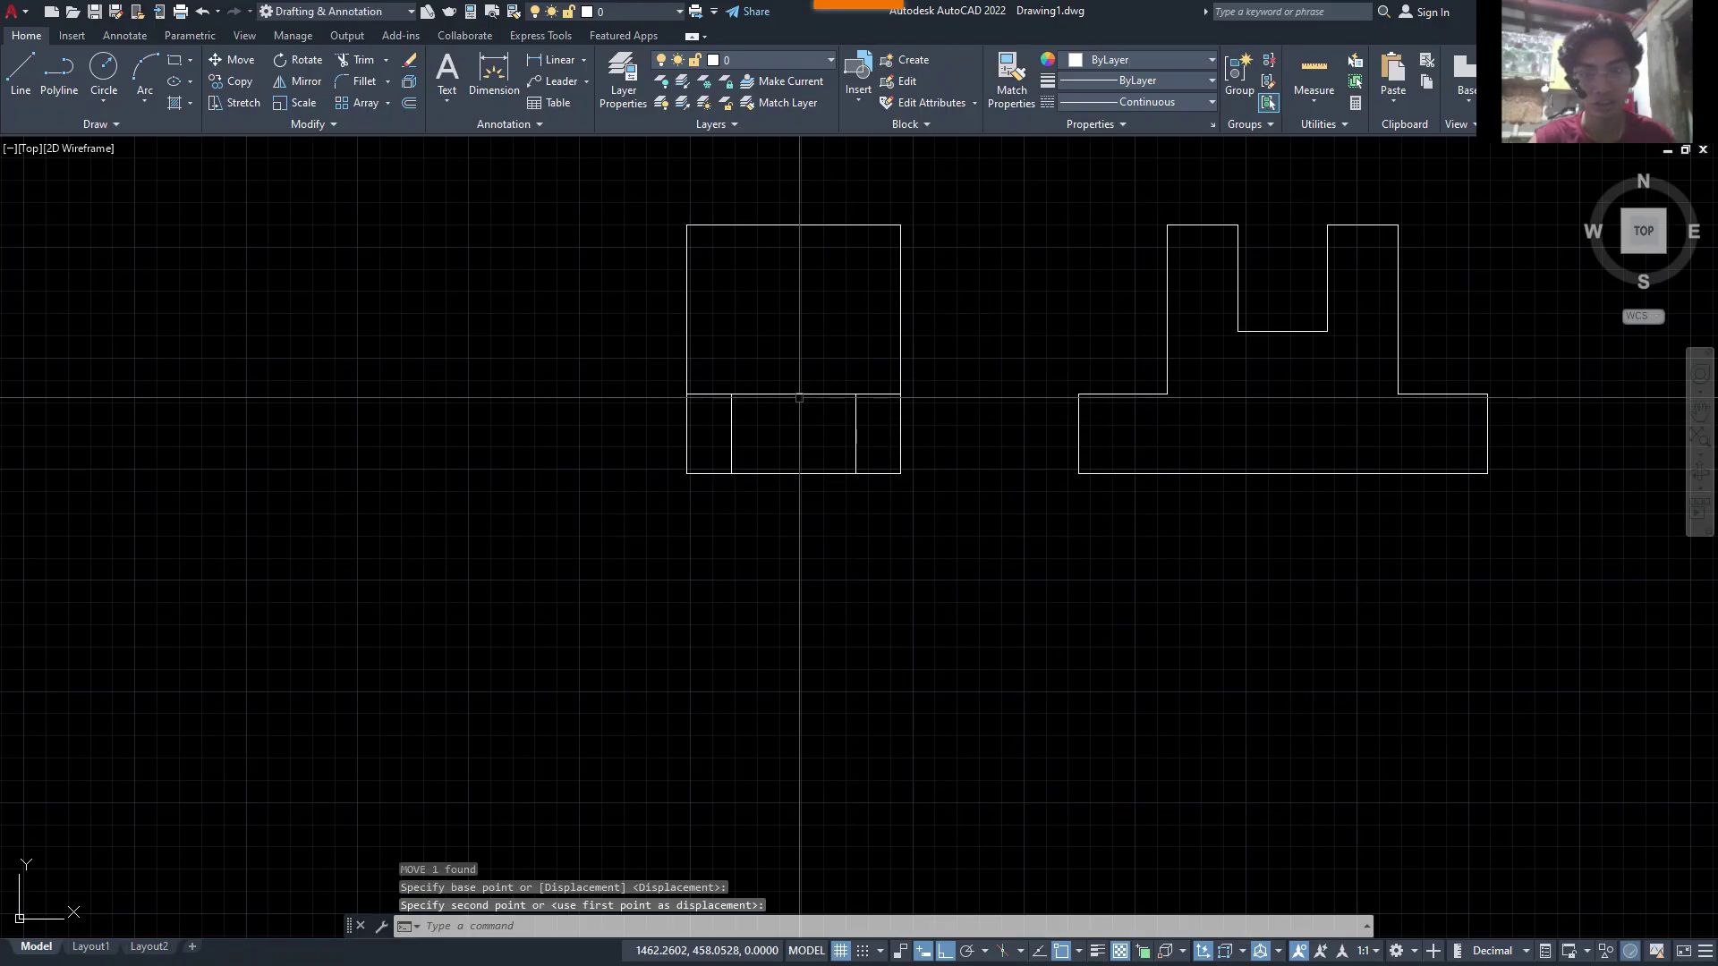
scroll(802, 430, "up", 2)
middle_click_drag(802, 430, 832, 559)
middle_click_drag(799, 417, 821, 609)
middle_click_drag(485, 591, 927, 591)
key("Return")
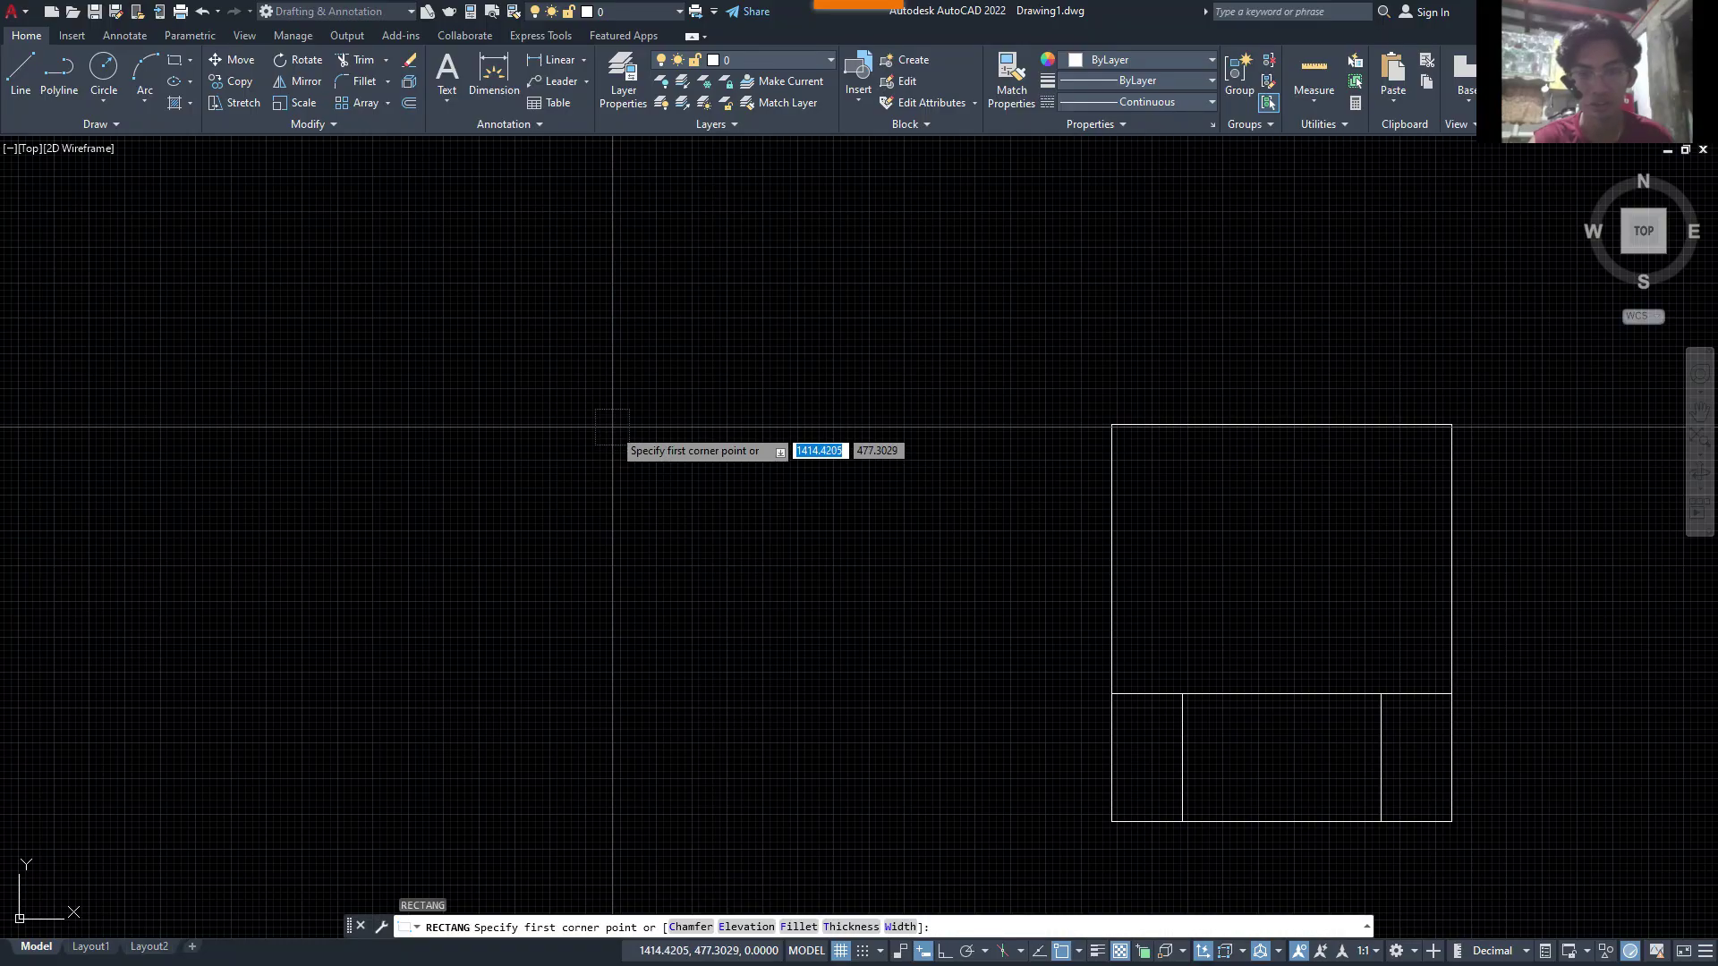
left_click(614, 428)
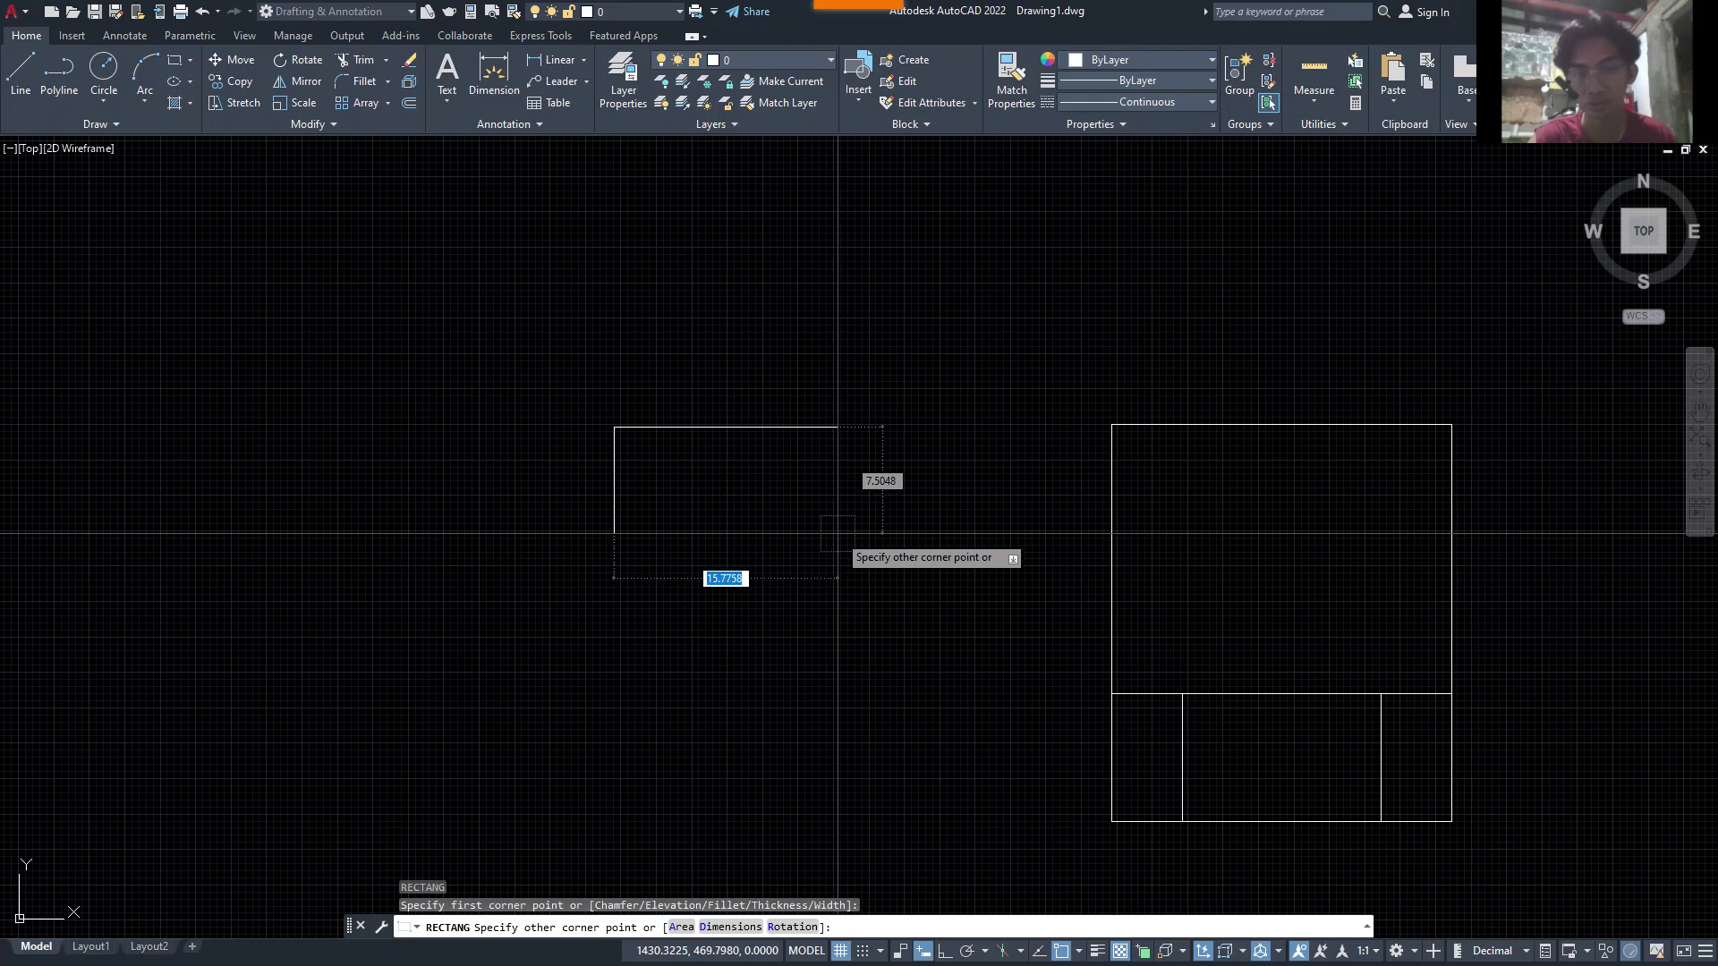
key("Escape")
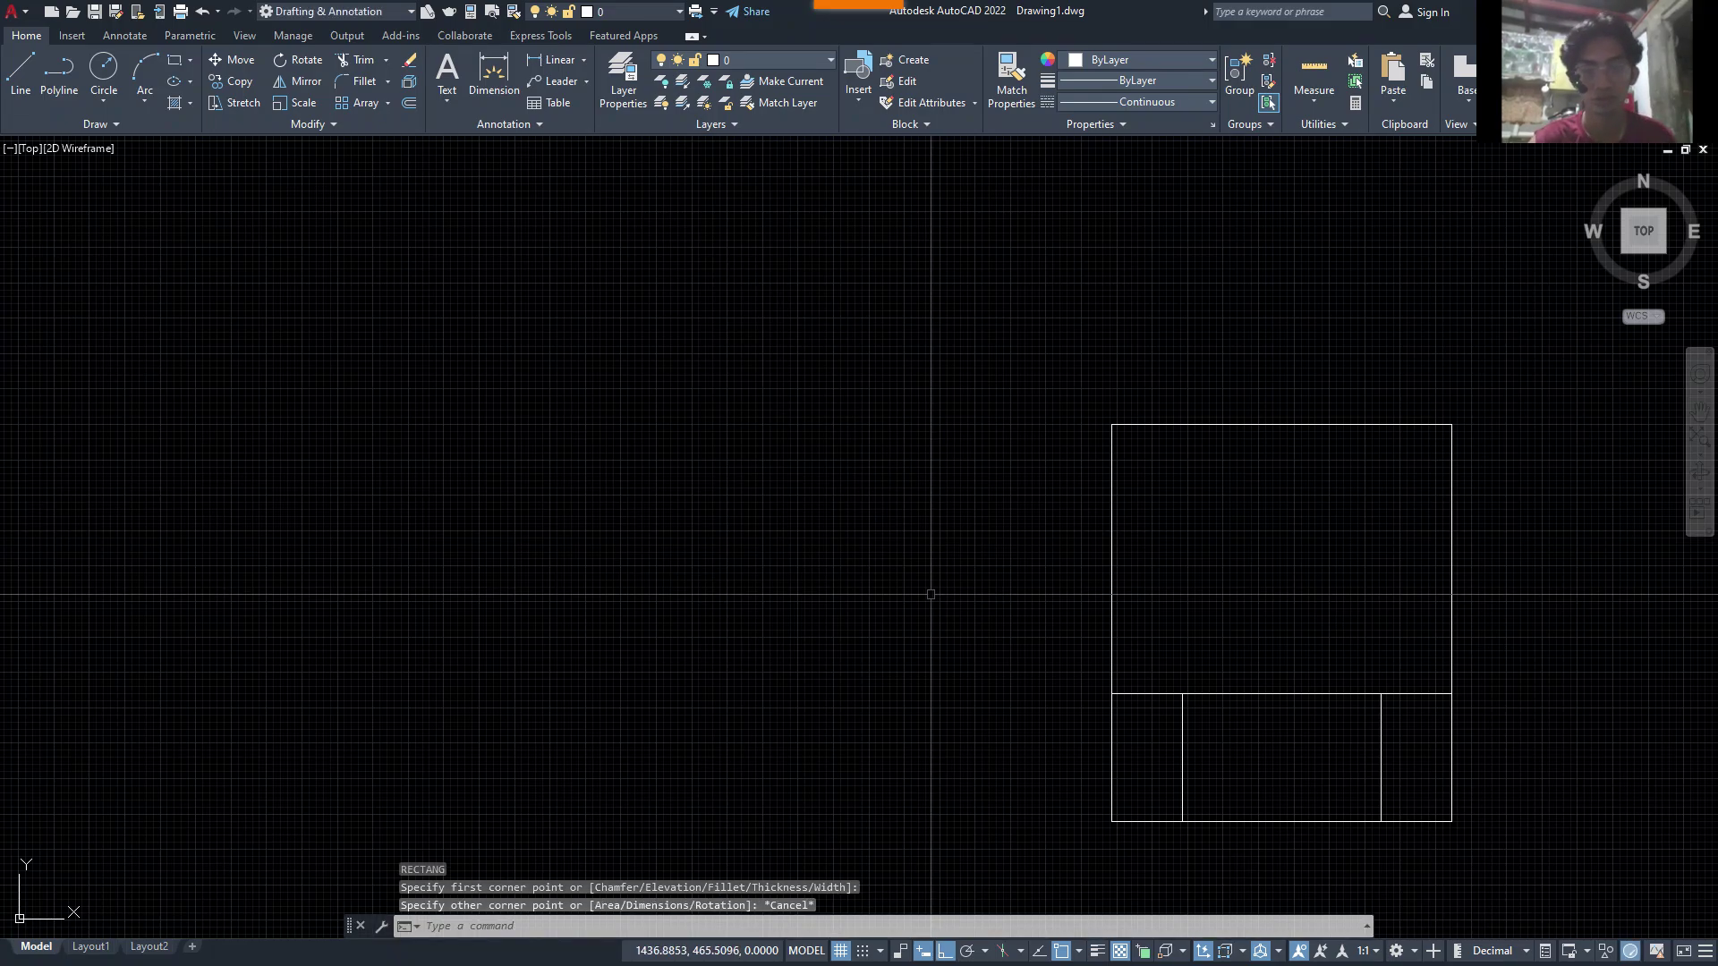
- Draw a circle of radius 5 centred on the side view's top-edge midpoint, consulting the isometric image in Word for the radius
key("alt+Tab")
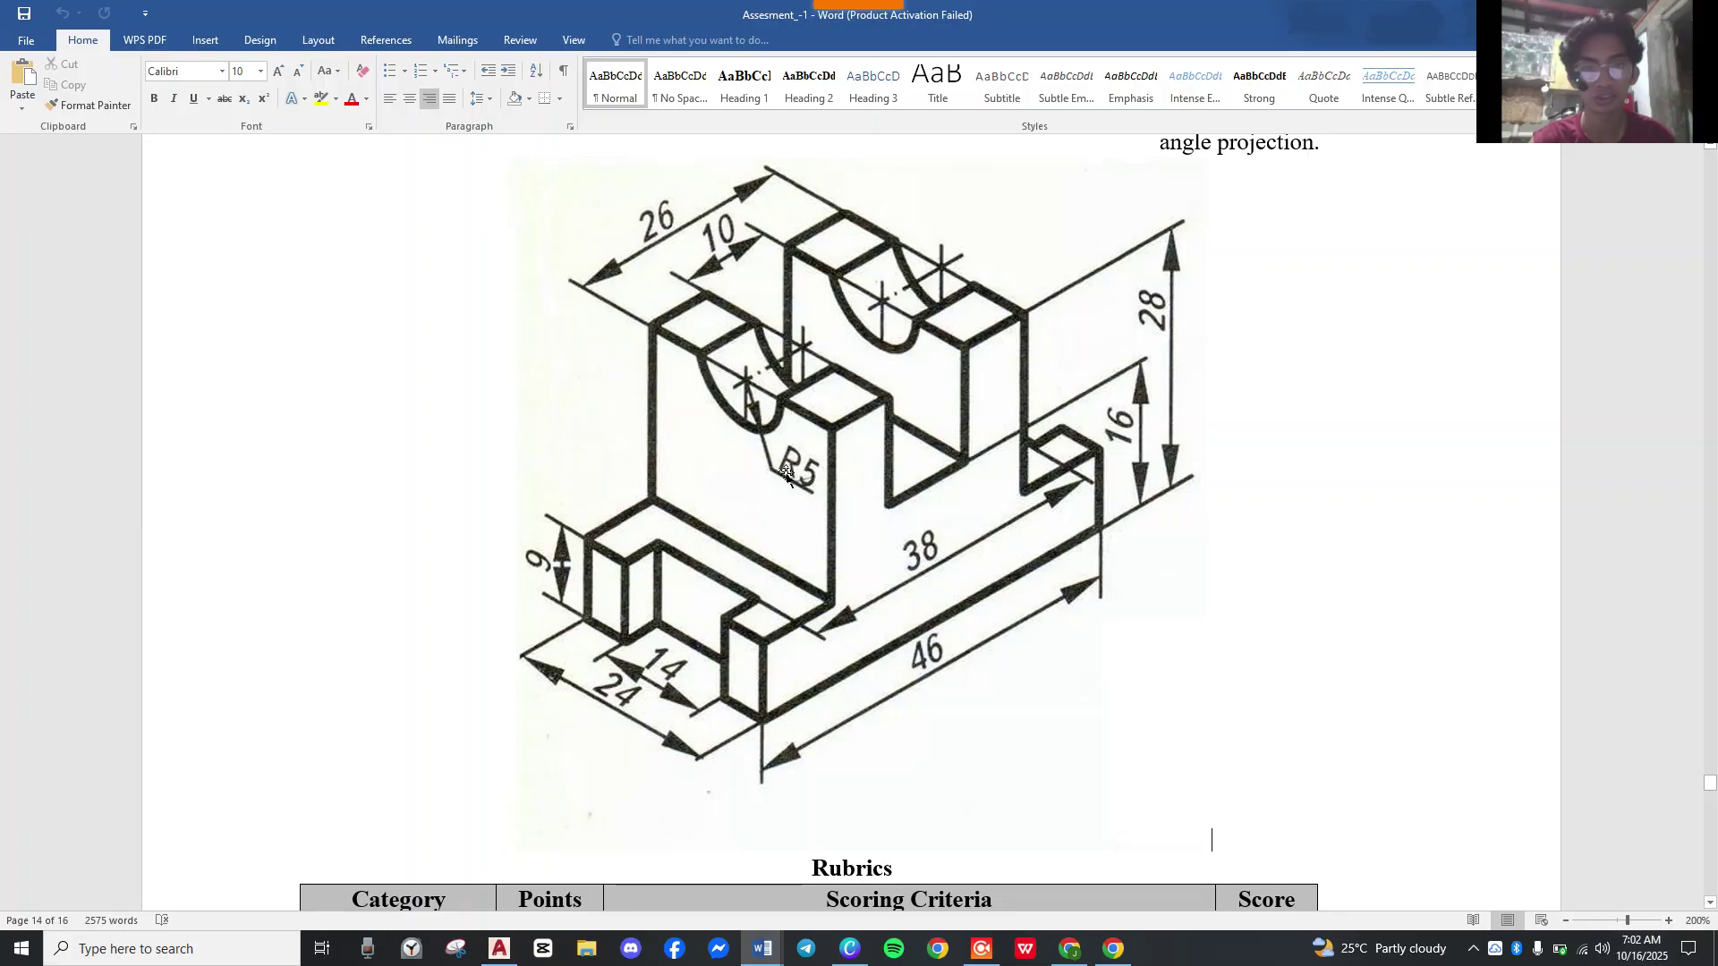
key("alt+Tab")
scroll(1142, 452, "up", 2)
middle_click_drag(1311, 429, 819, 530)
type("c")
key("Return")
left_click(883, 502)
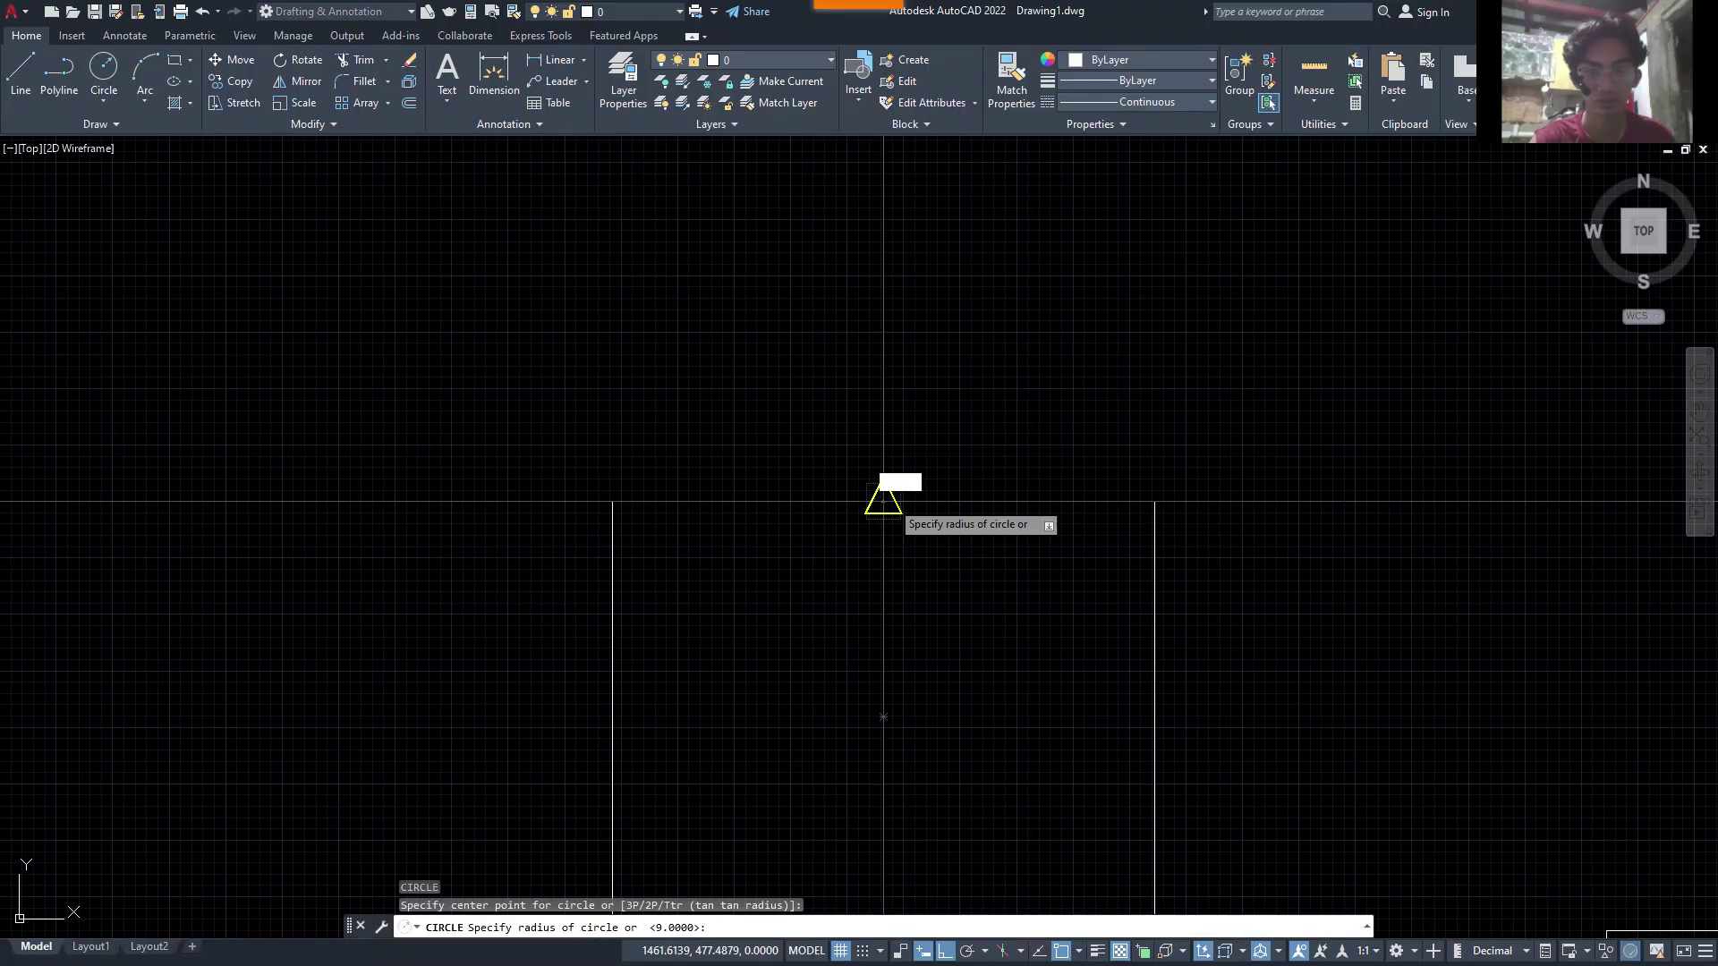
type("5")
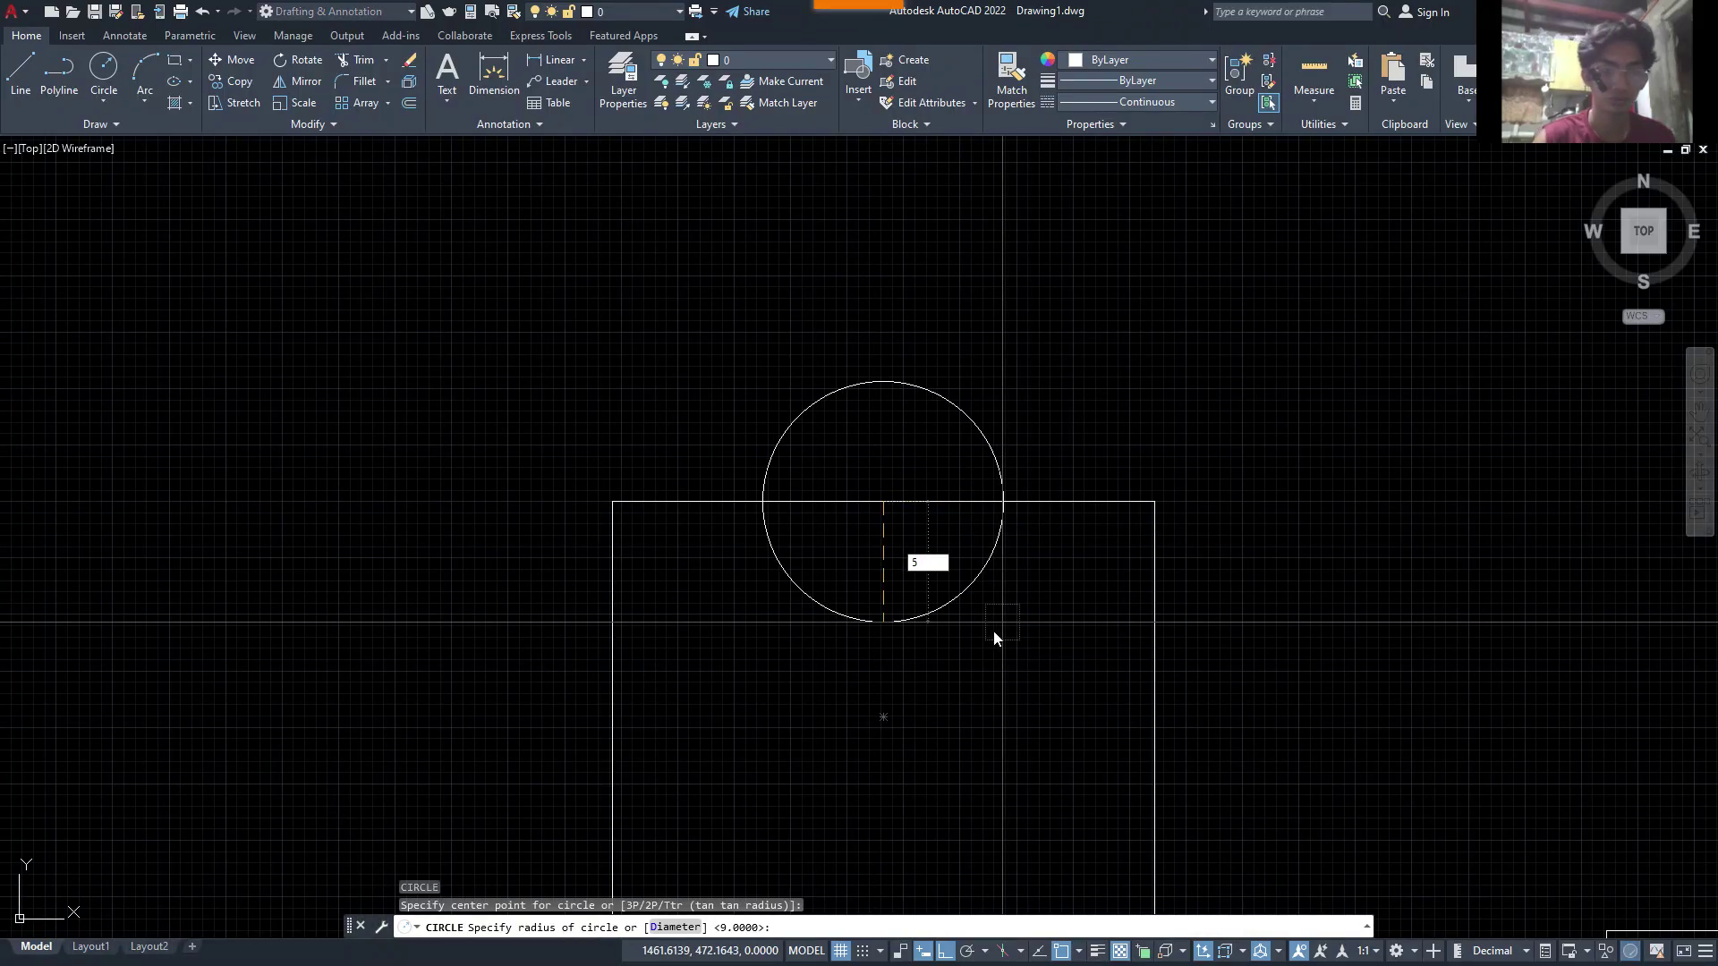
key("Return")
- Trim the top edge inside the circle and the circle's upper half to leave a semicircular notch in the side view
type("tr")
key("Return")
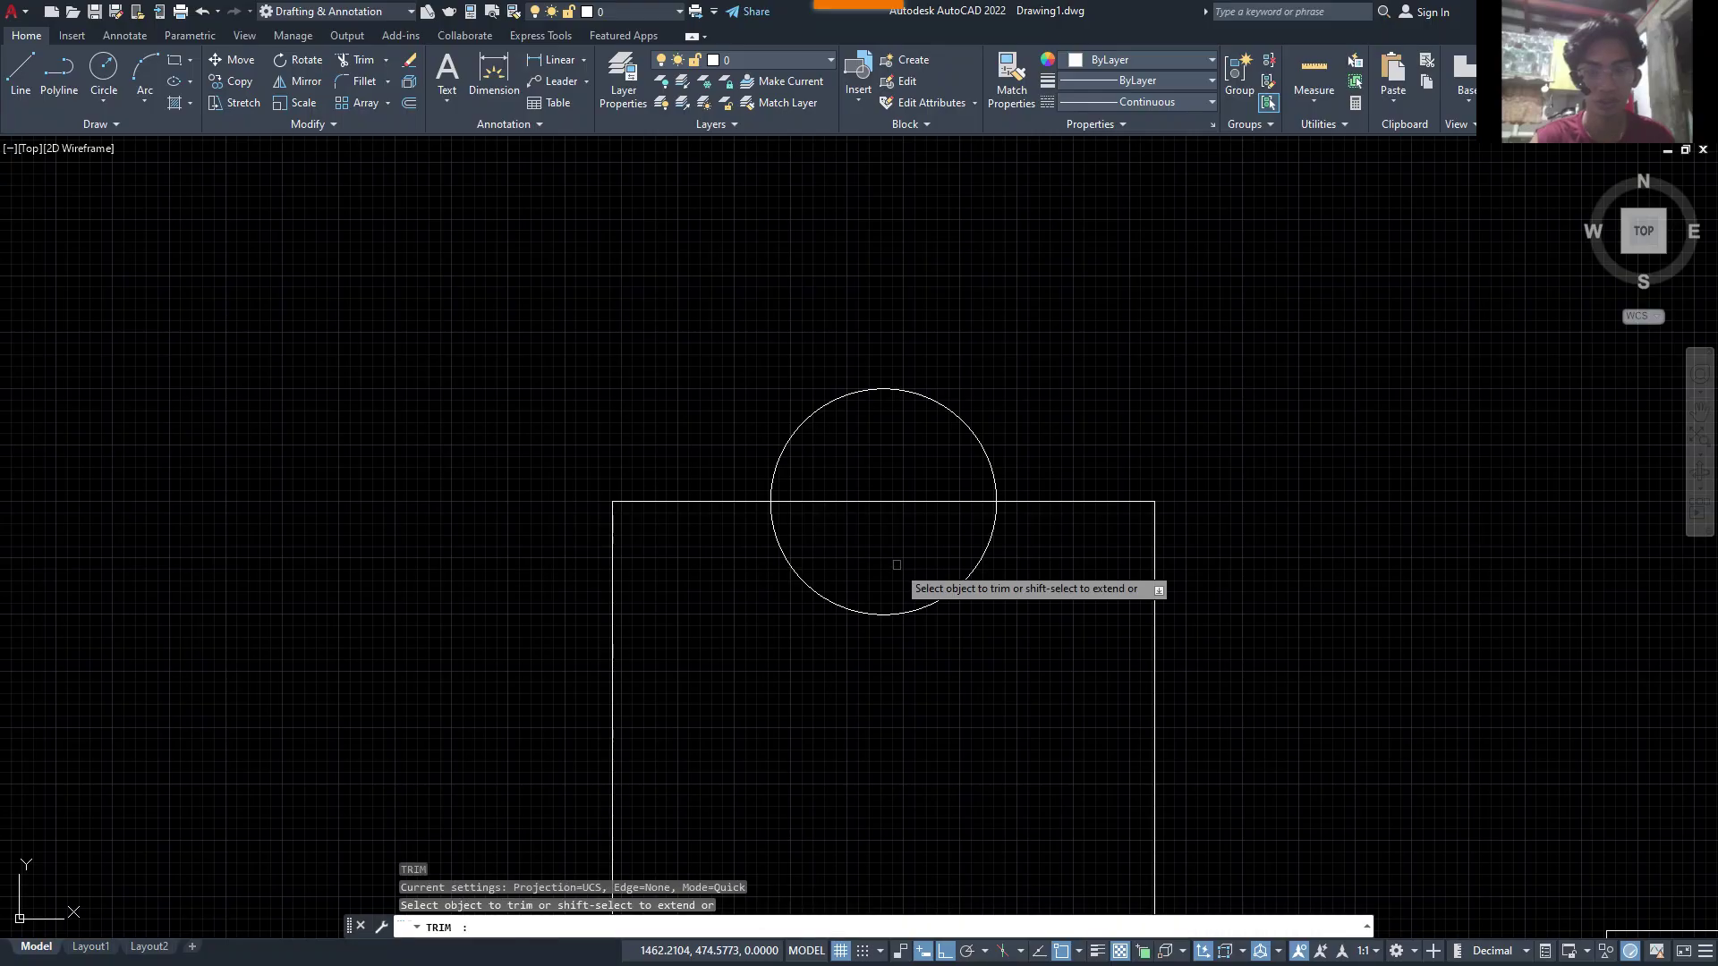
left_click(897, 567)
left_click(898, 374)
key("Return")
scroll(899, 380, "down", 3)
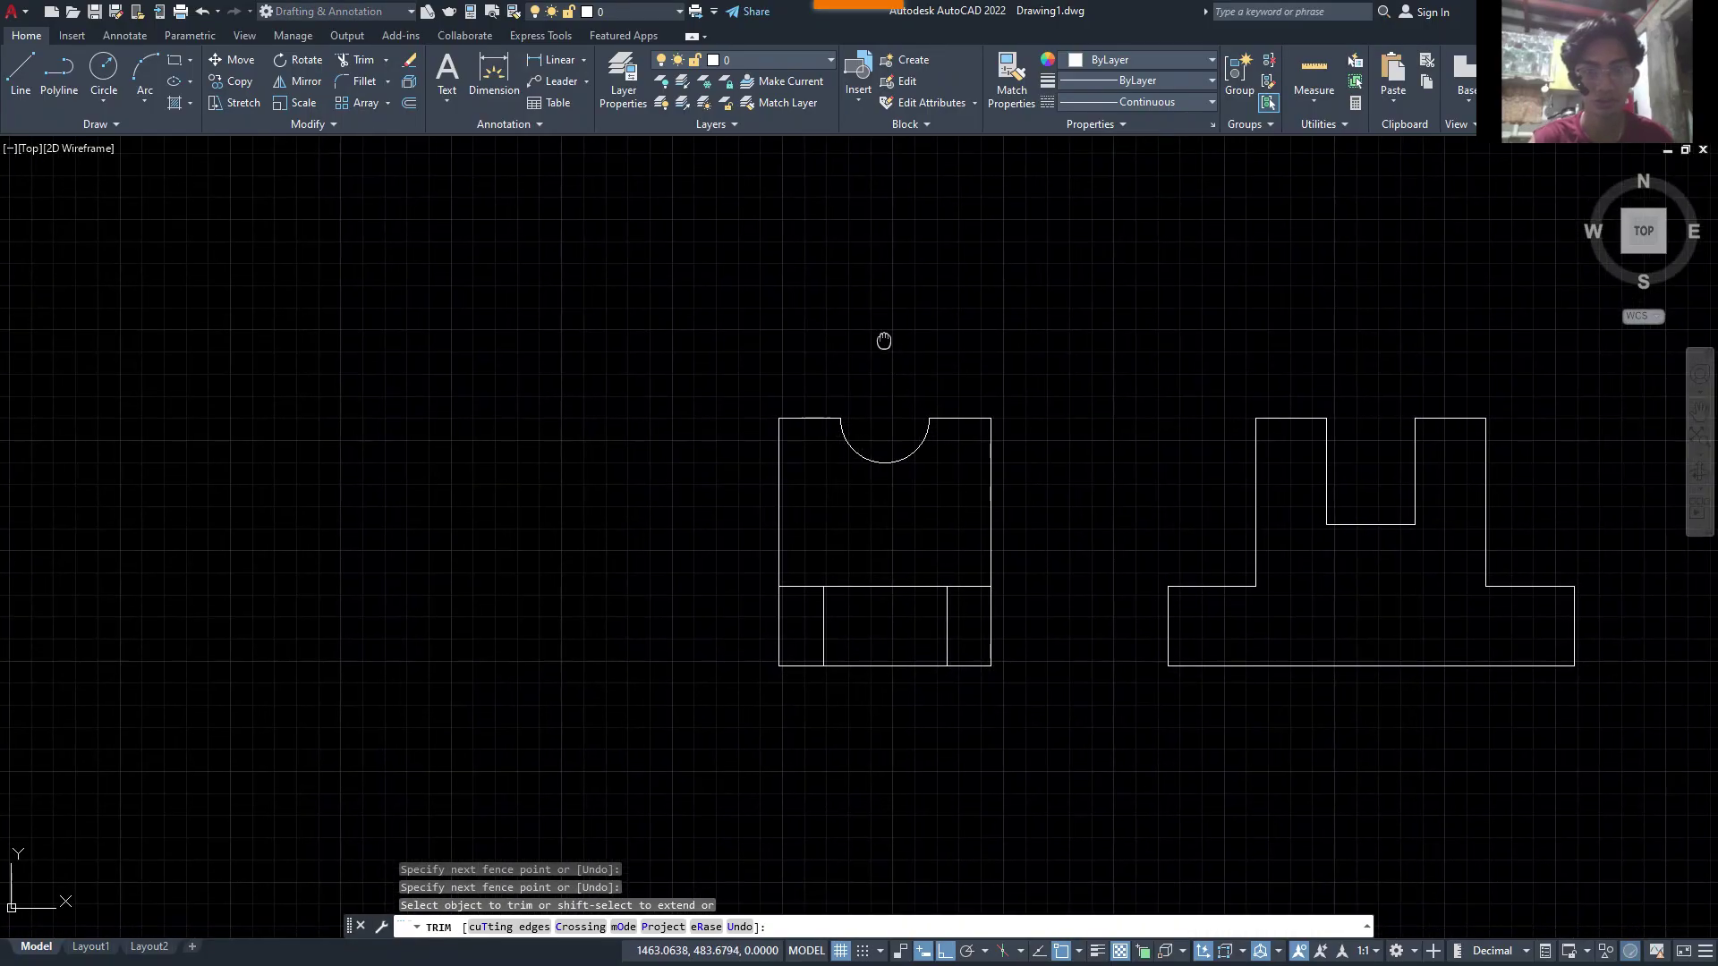
scroll(993, 438, "up", 1)
scroll(931, 475, "down", 1)
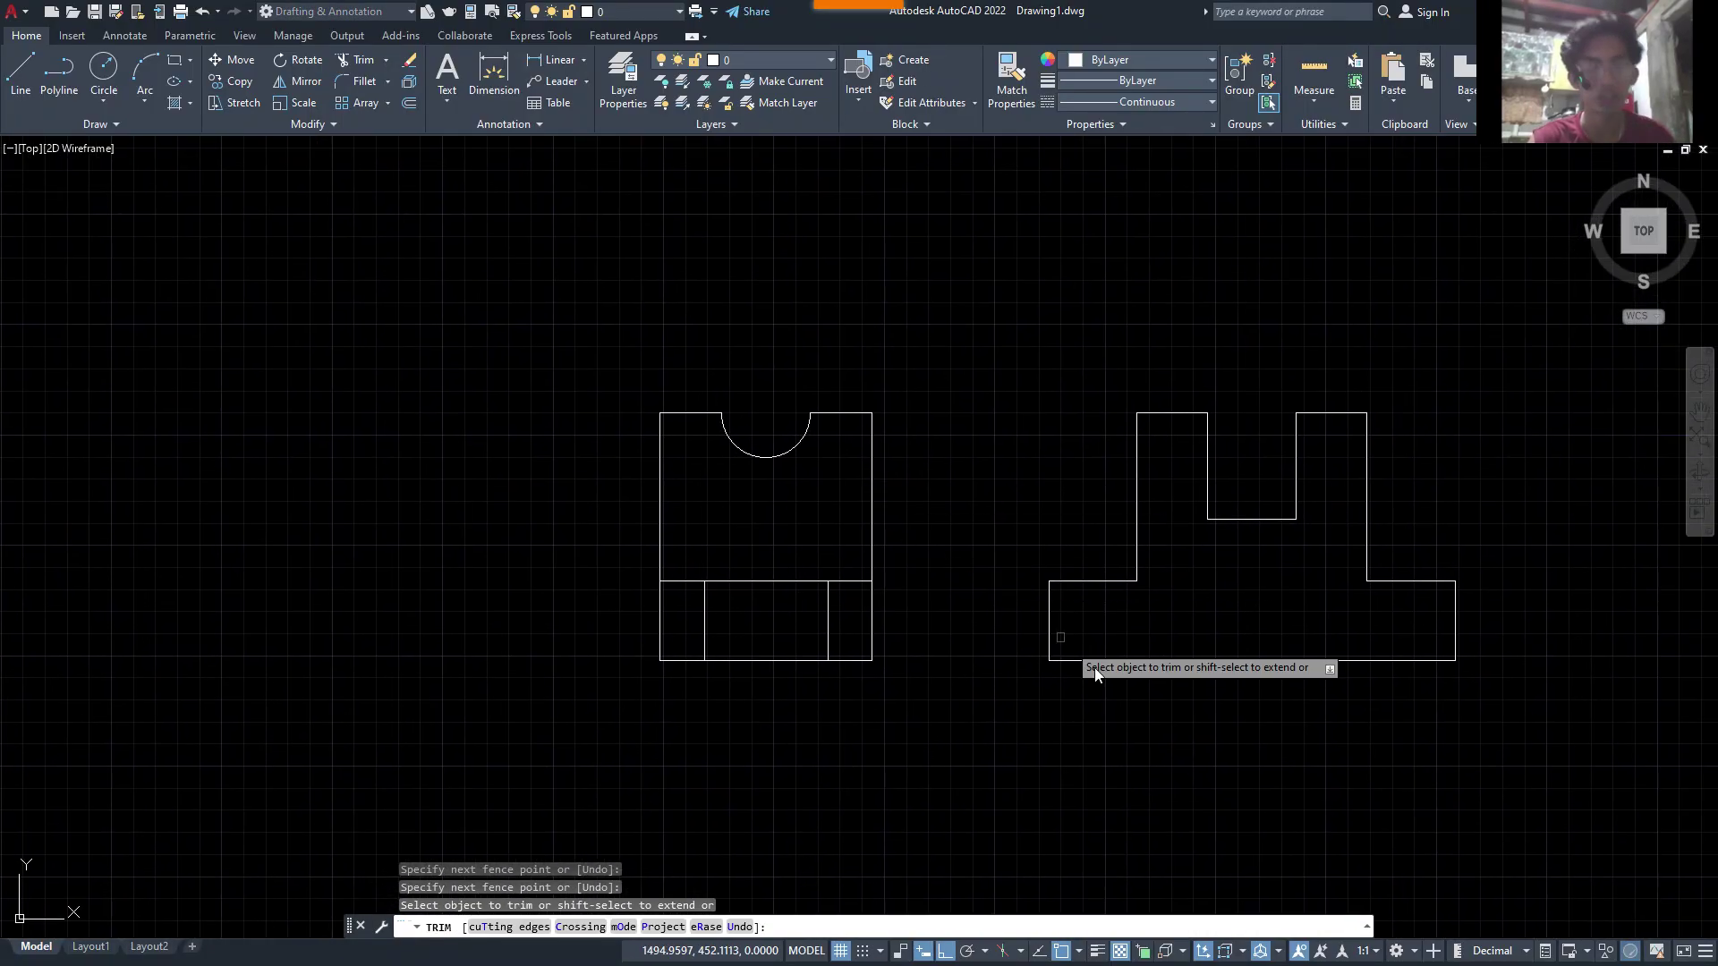
scroll(1094, 668, "down", 4)
middle_click_drag(1060, 655, 1016, 652)
key("Escape")
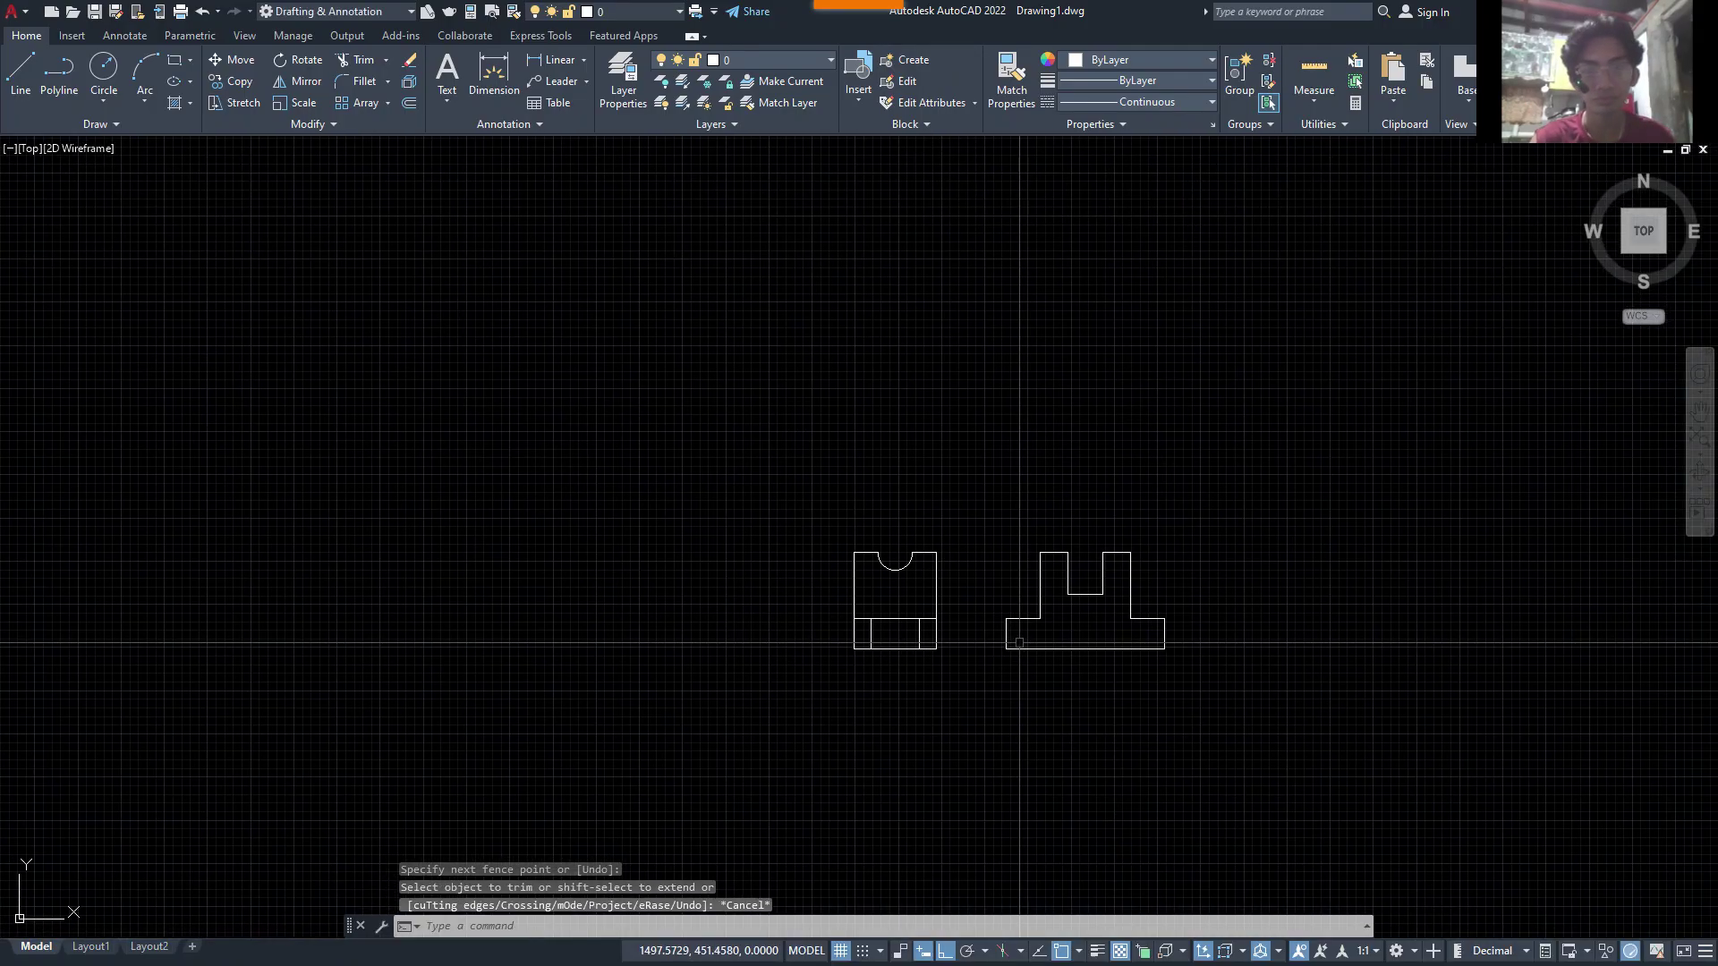
- Draw a rectangle 46 units wide and 24 units high below the views, consulting the isometric image in Word for its size
key("alt+Tab")
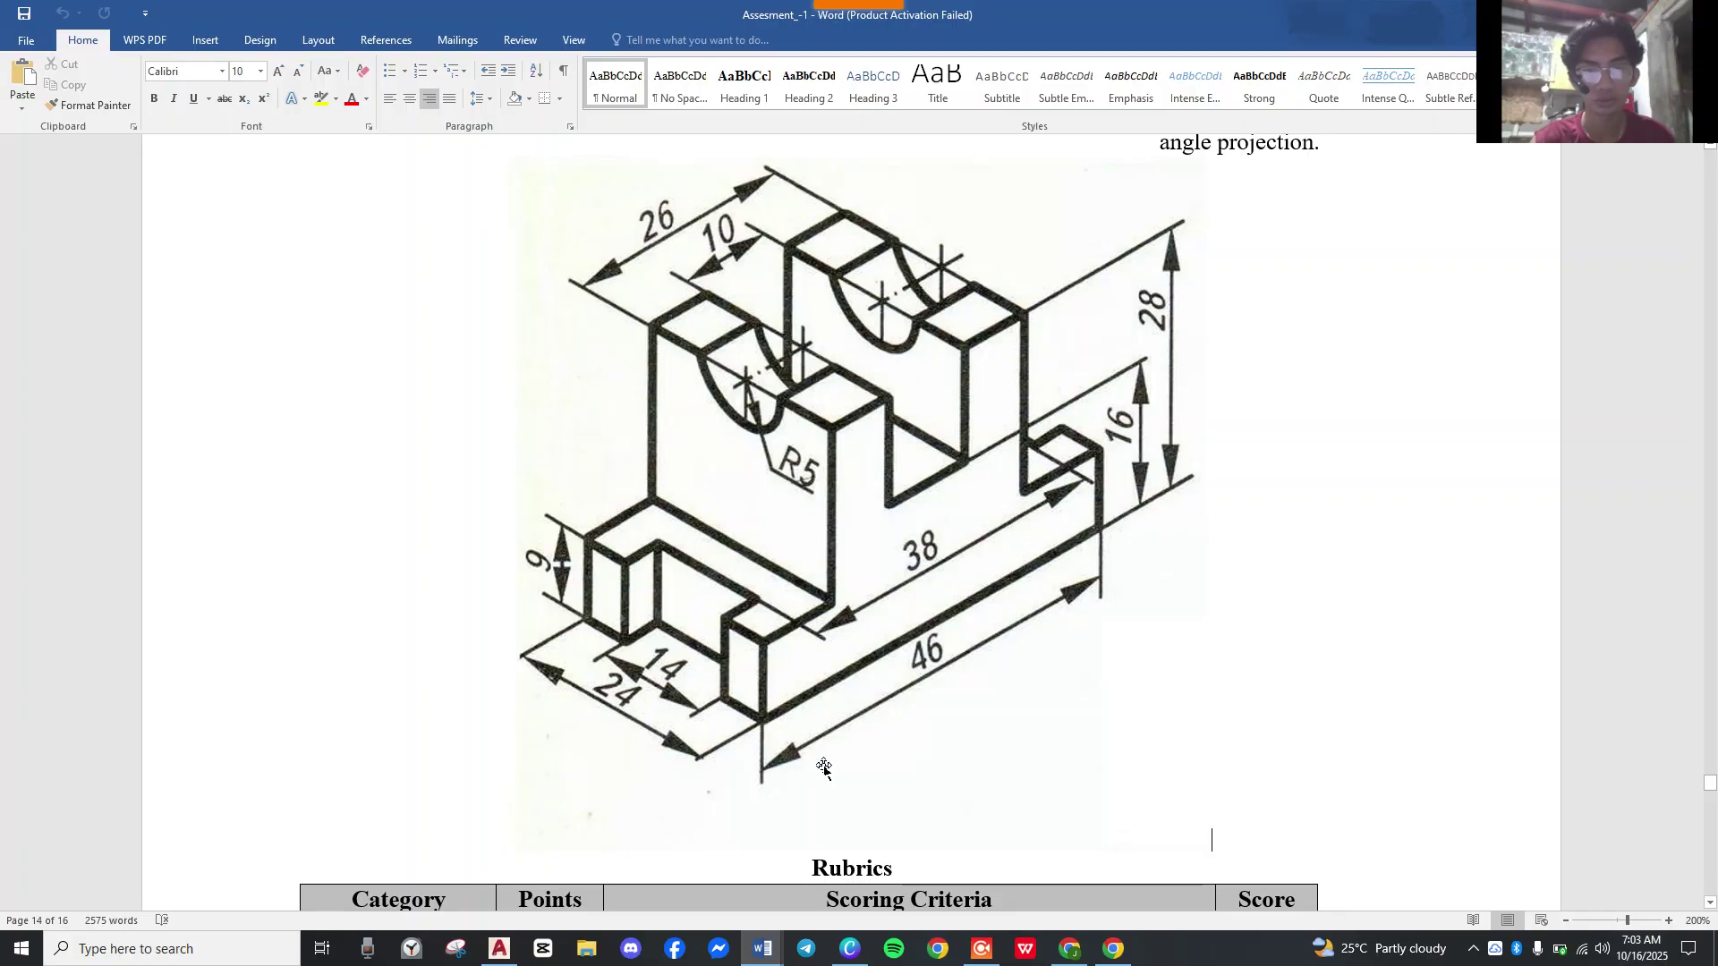
key("alt+Tab")
scroll(850, 630, "up", 5)
middle_click_drag(1305, 656, 955, 606)
scroll(1280, 602, "down", 2)
middle_click_drag(1280, 602, 908, 432)
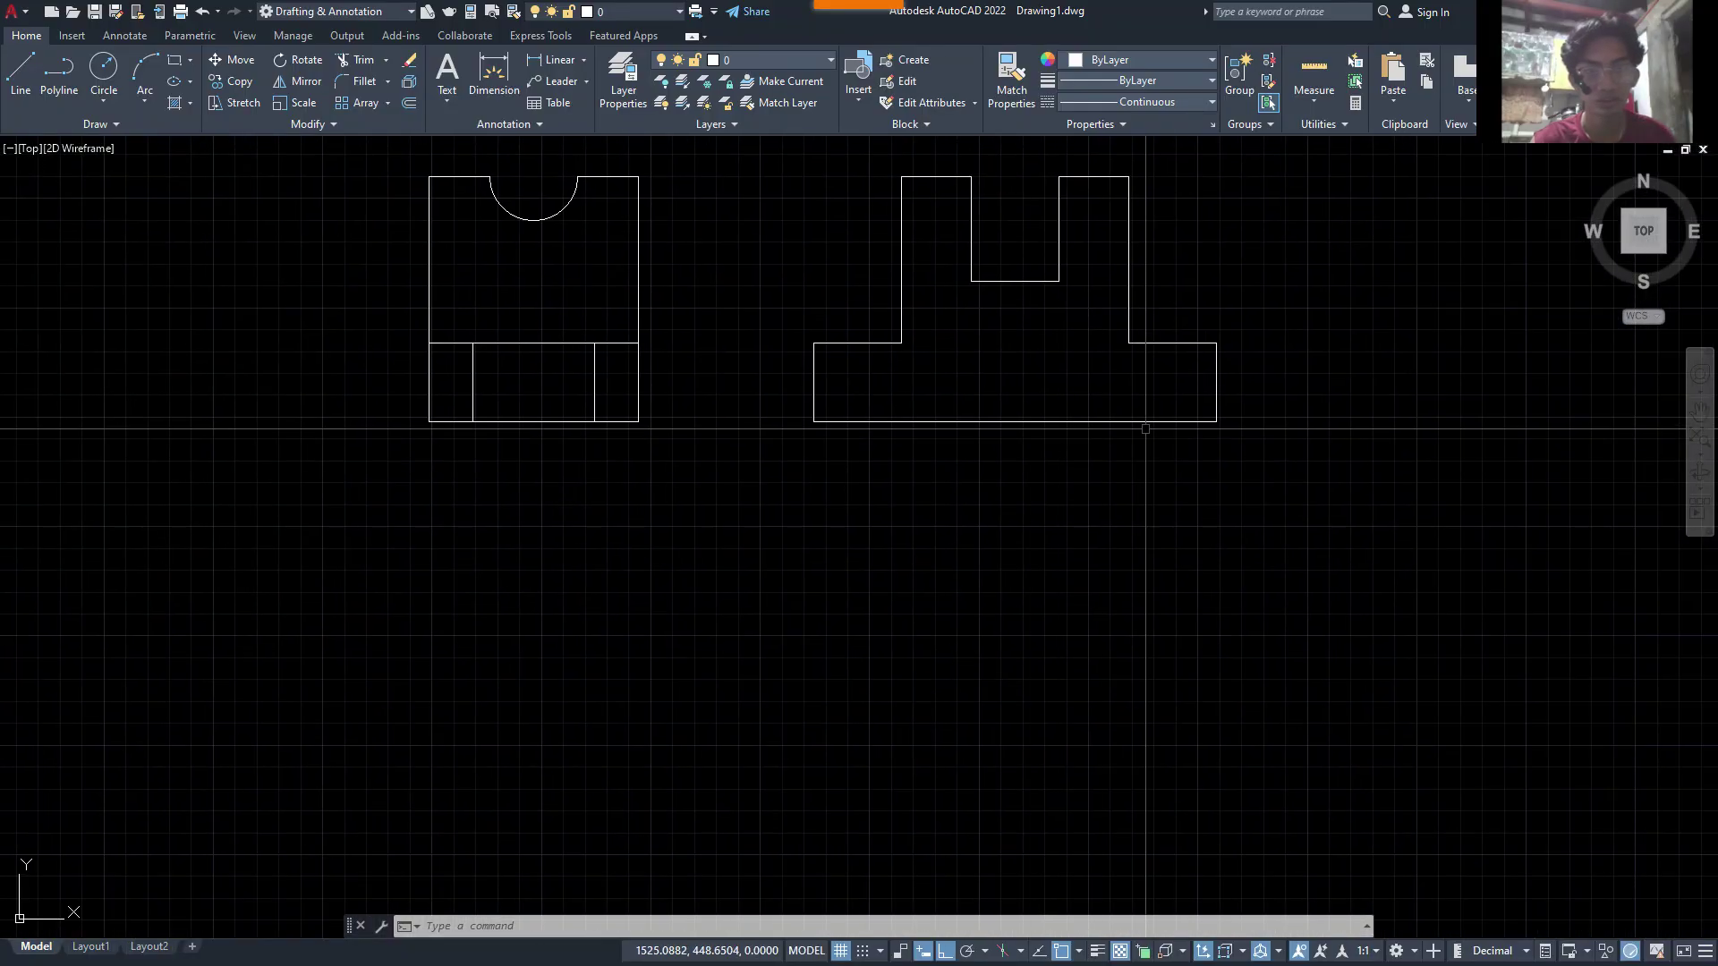
key("alt+Tab")
key("alt+Tab")
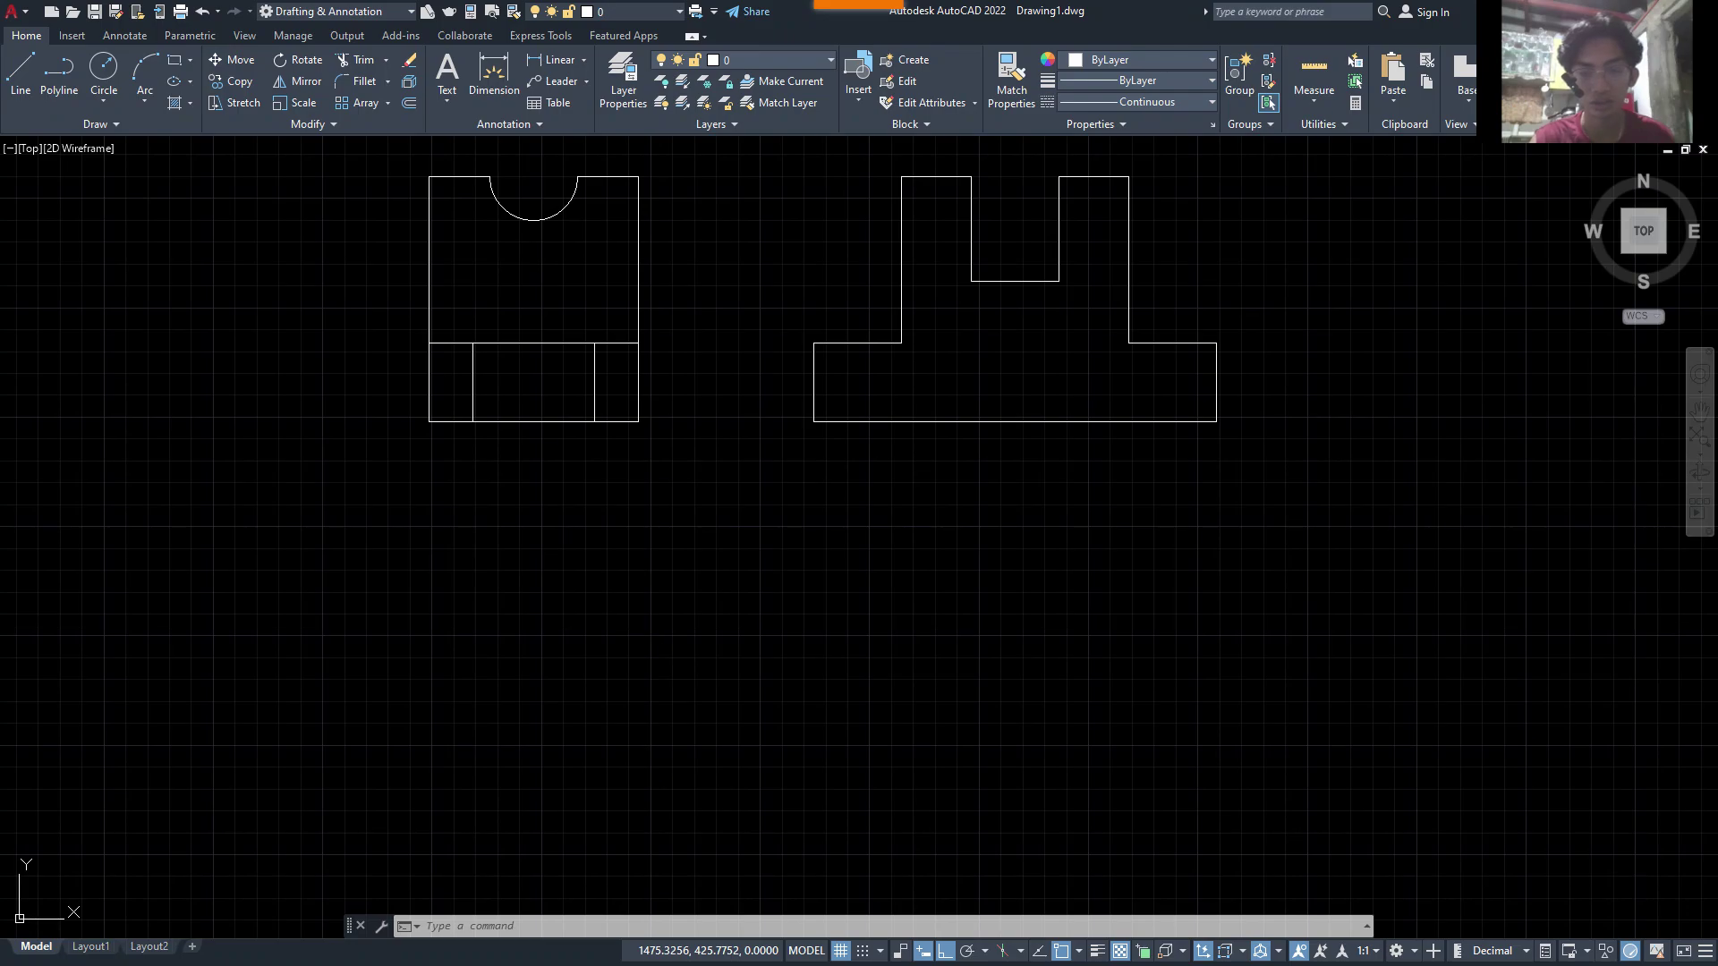
type("rec")
key("Return")
left_click(719, 516)
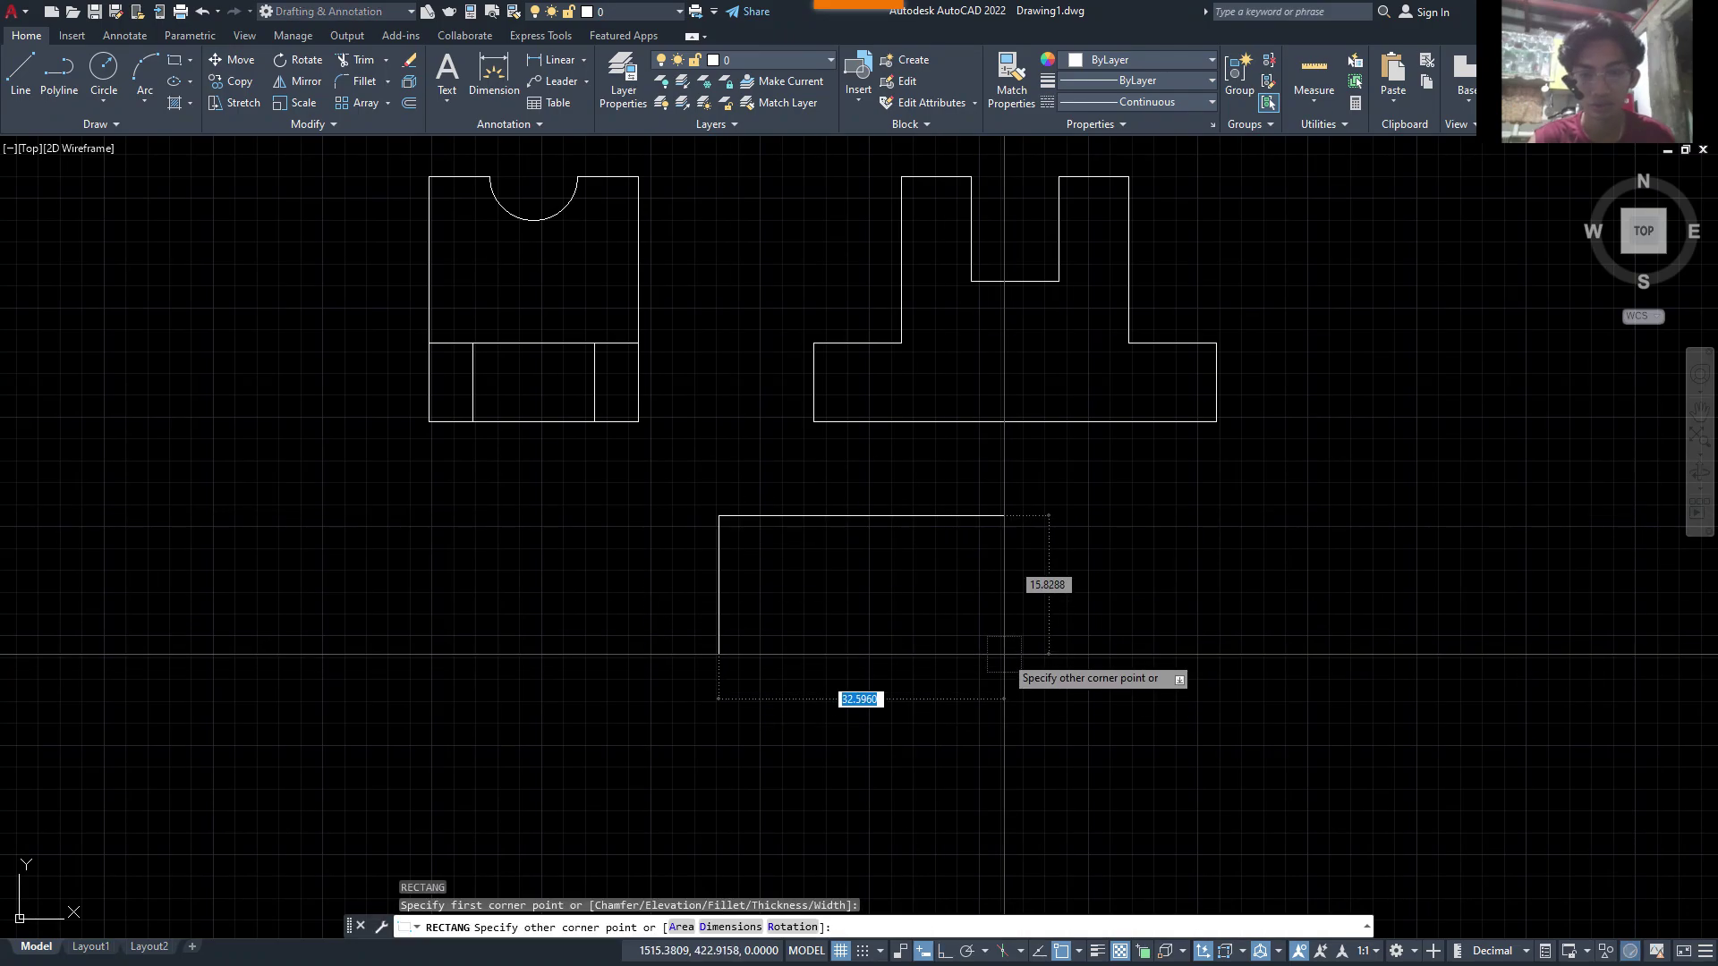
key("Tab")
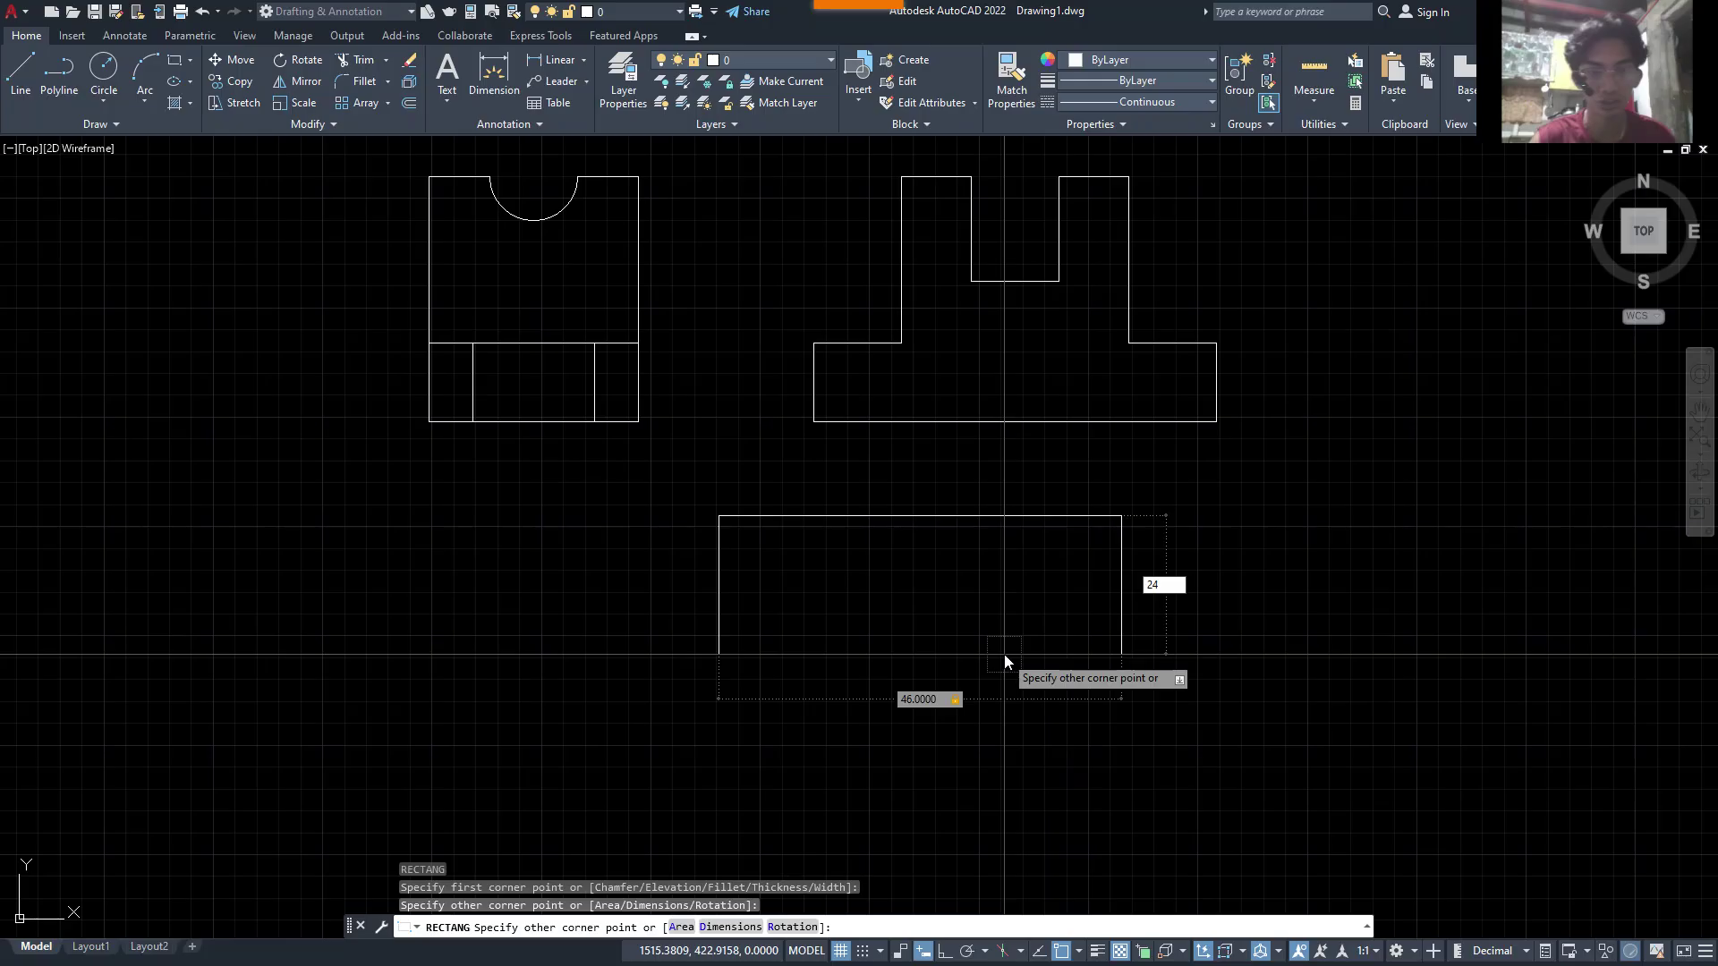
key("Return")
scroll(1003, 653, "down", 4)
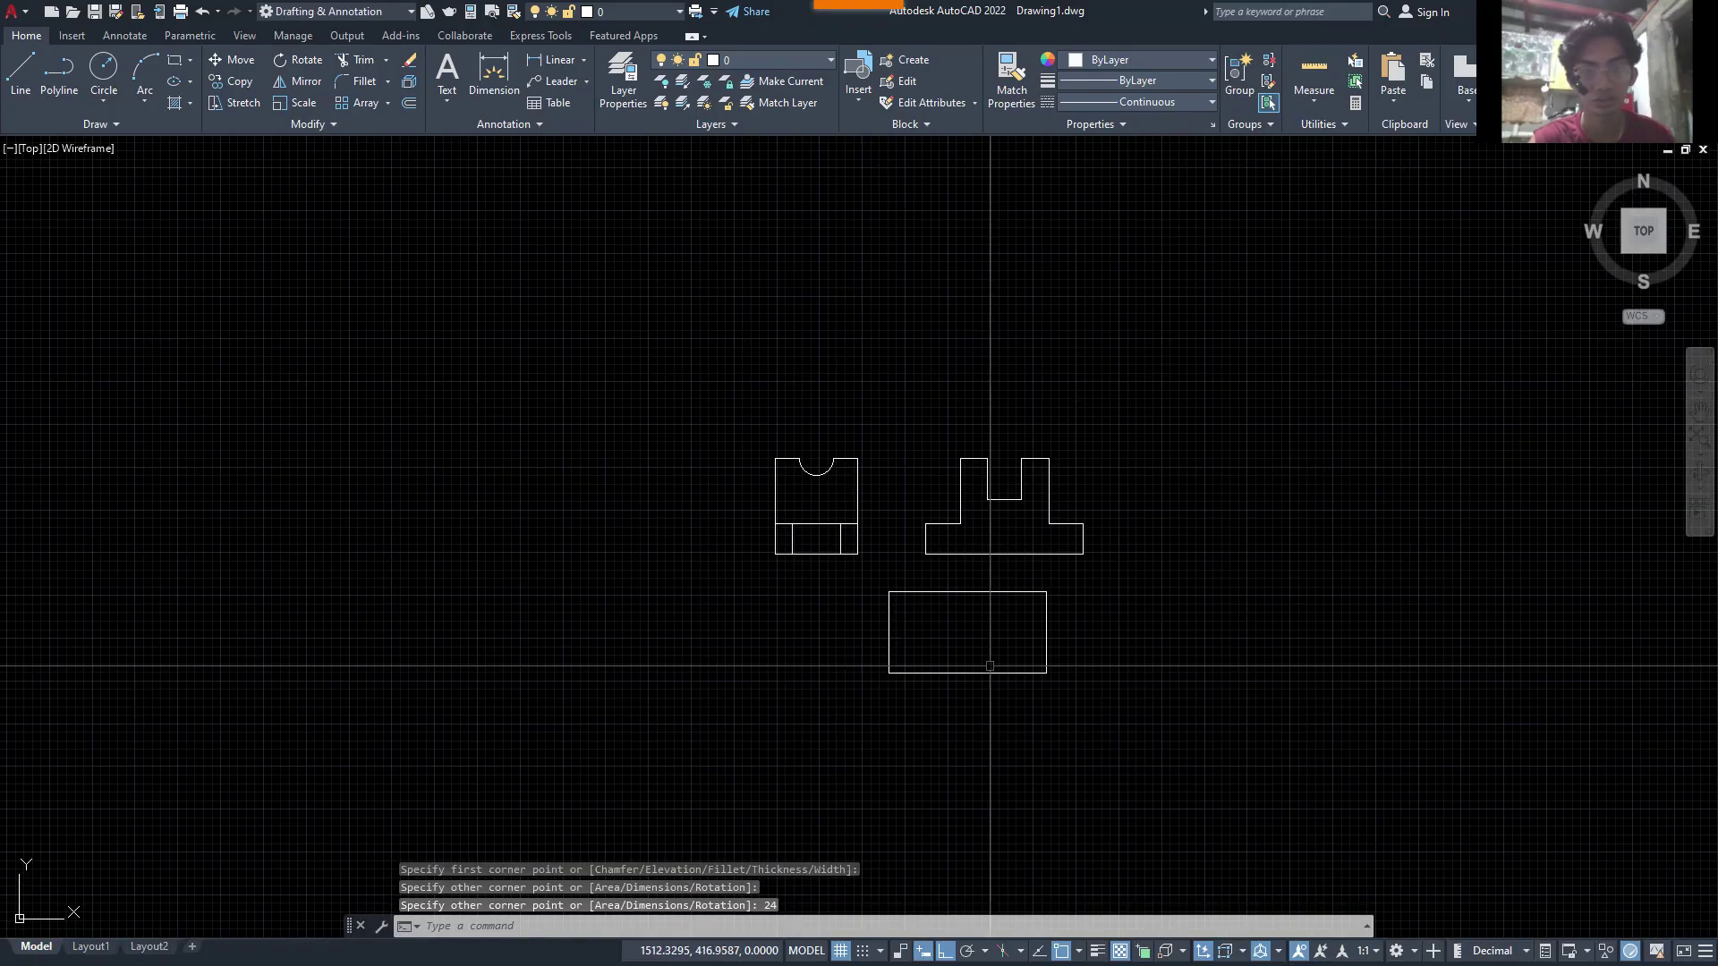
- Draw a vertical line up from the slotted view's left shoulder corner and a horizontal line across it from the view's upper-left corner
middle_click_drag(904, 563, 902, 616)
type("l")
key("Return")
scroll(913, 617, "up", 4)
left_click(880, 630)
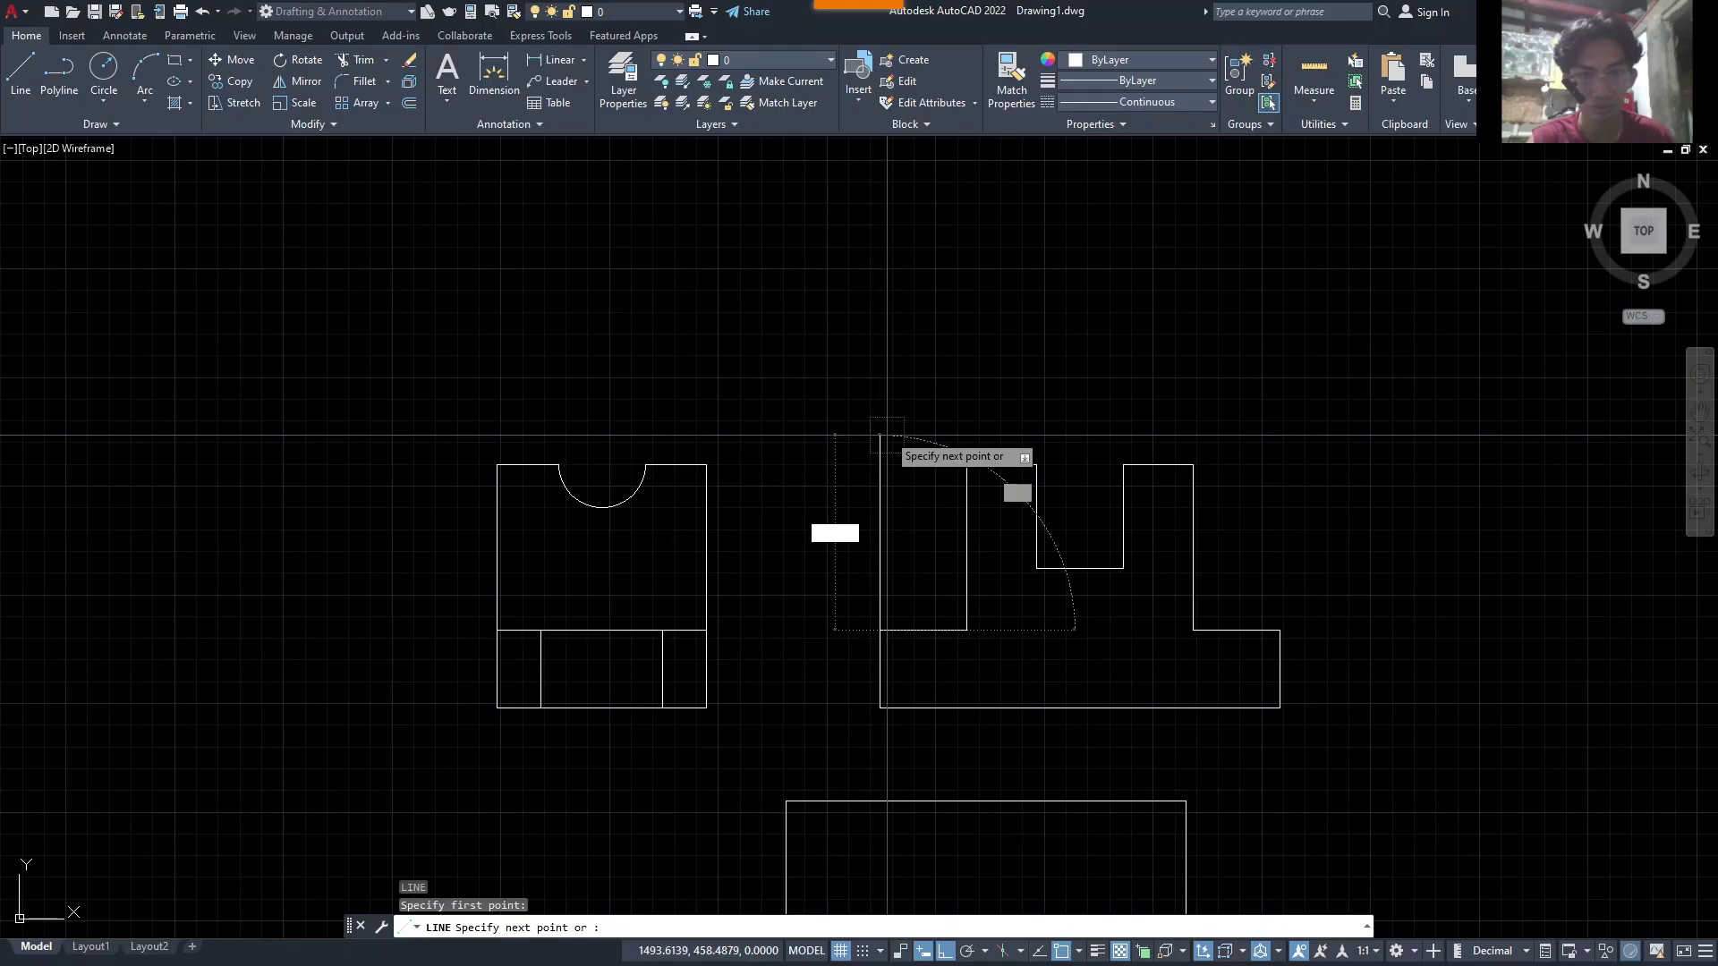
left_click(895, 382)
key("Escape")
key("space")
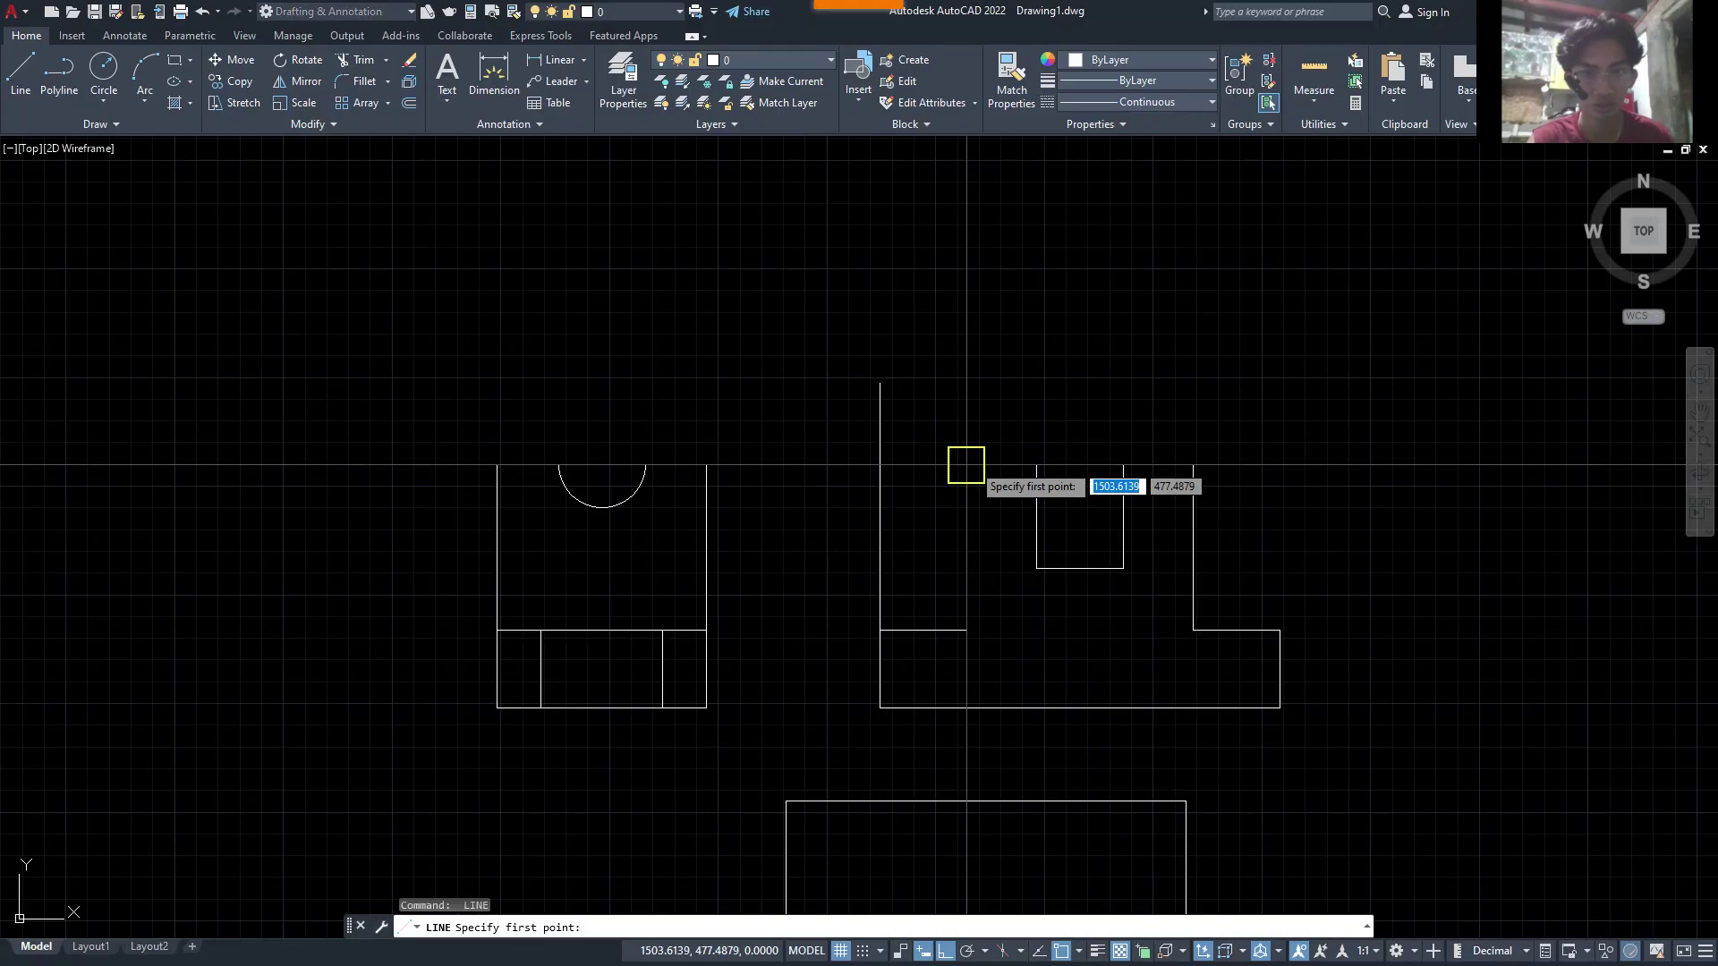
left_click(967, 464)
key("Escape")
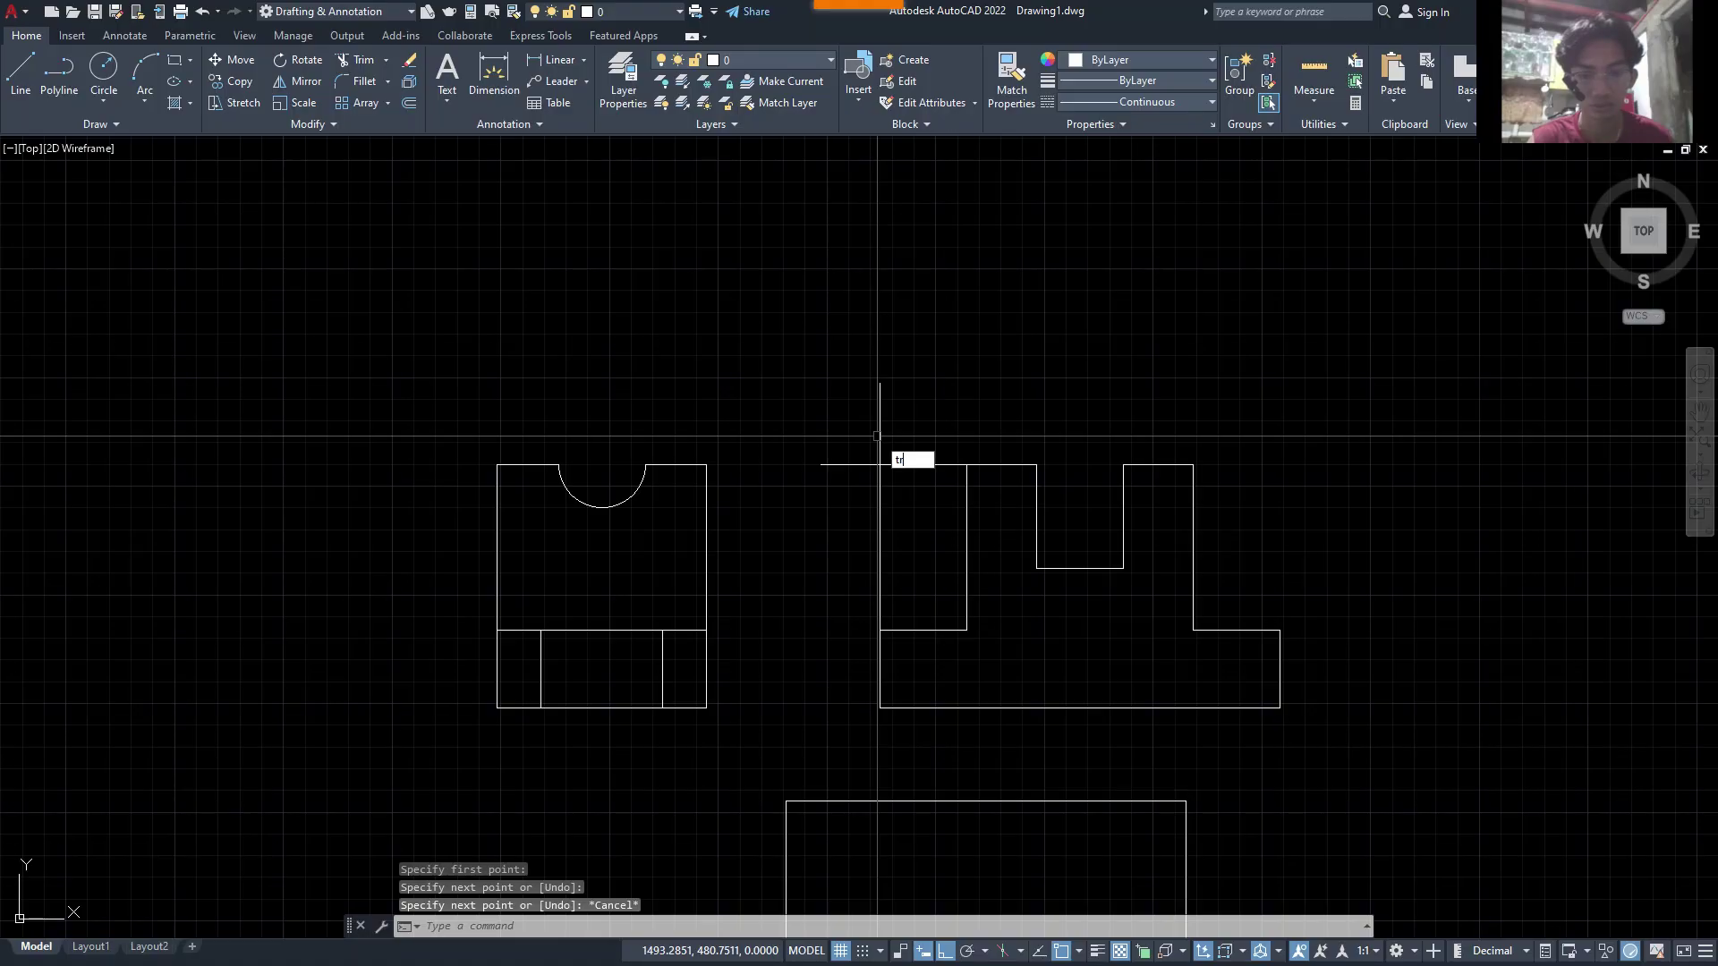
- Trim the ends of the two construction lines that extend beyond their intersection
type("tr")
key("Return")
left_click_drag(877, 437, 823, 481)
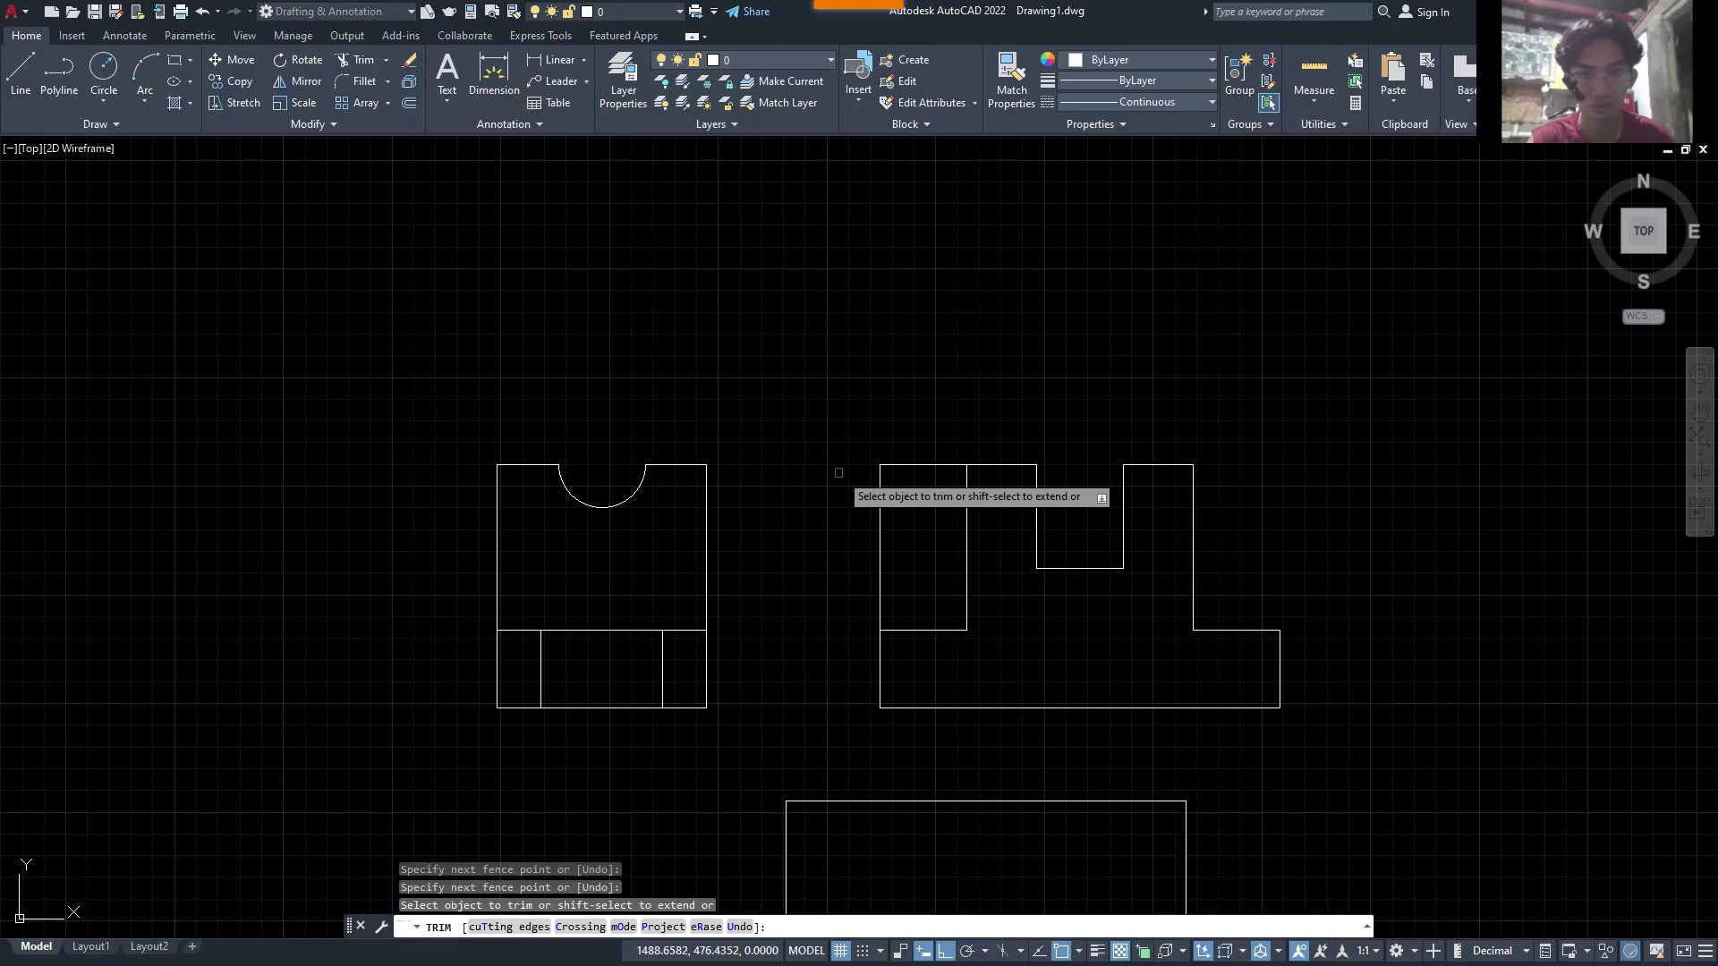
key("Escape")
- Draw a 20-unit vertical line upward from the corner where the two construction lines meet
type("l")
key("Return")
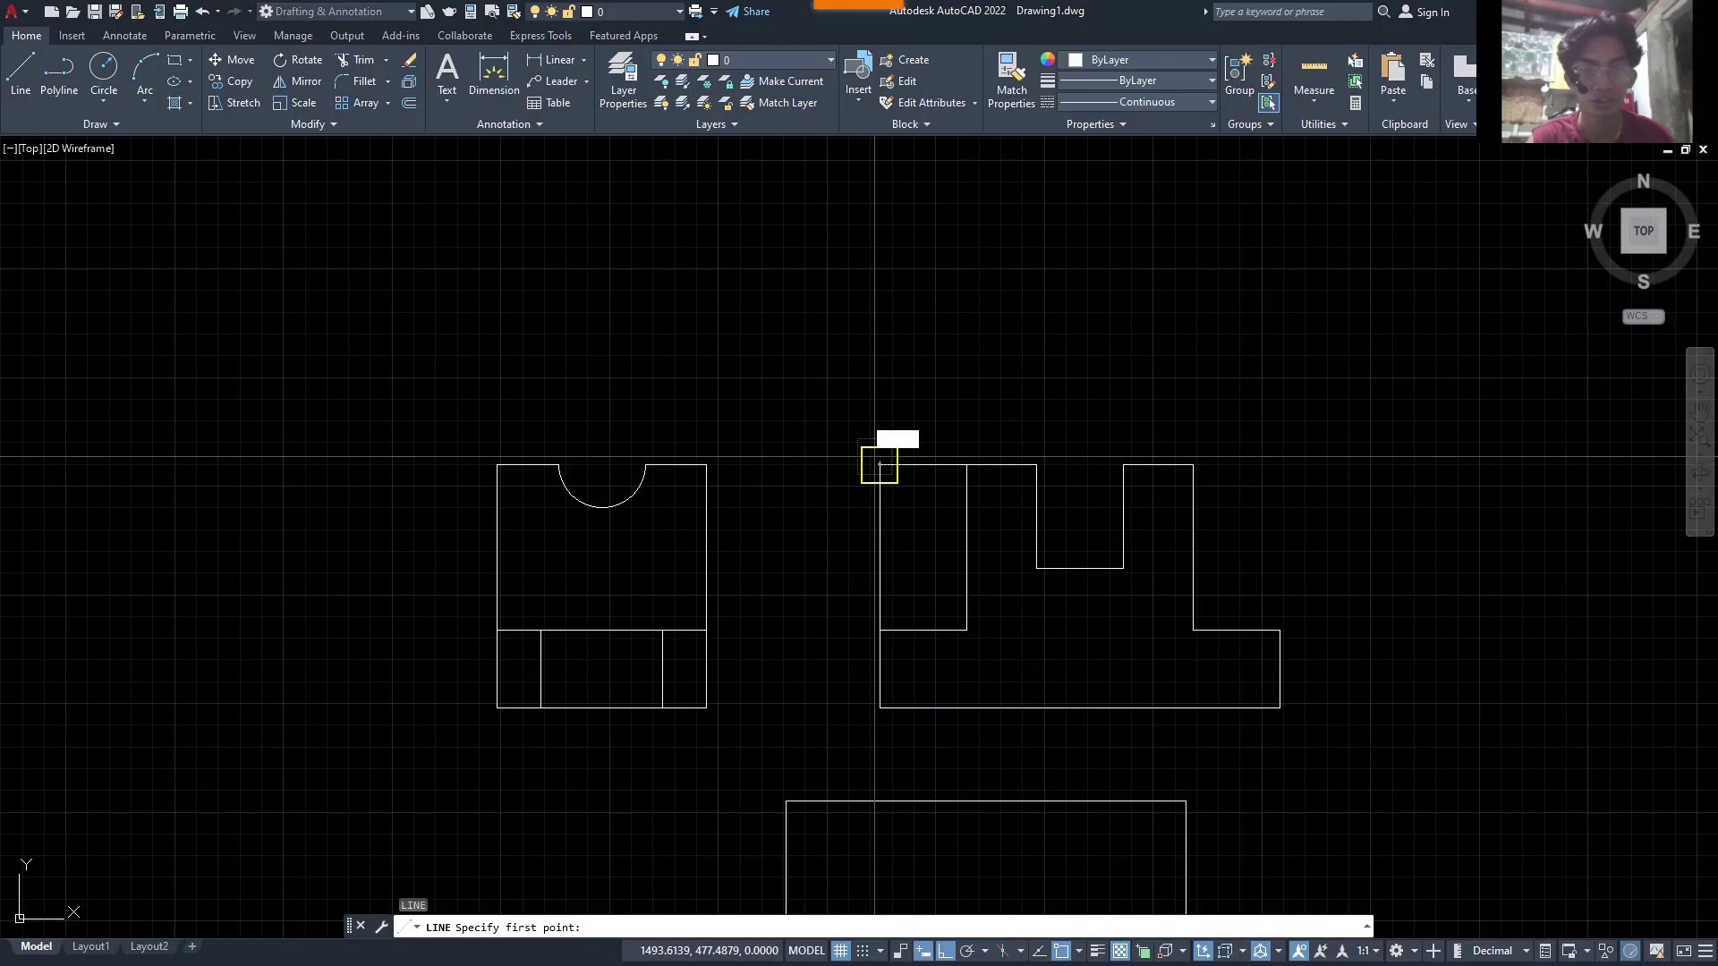
left_click(880, 464)
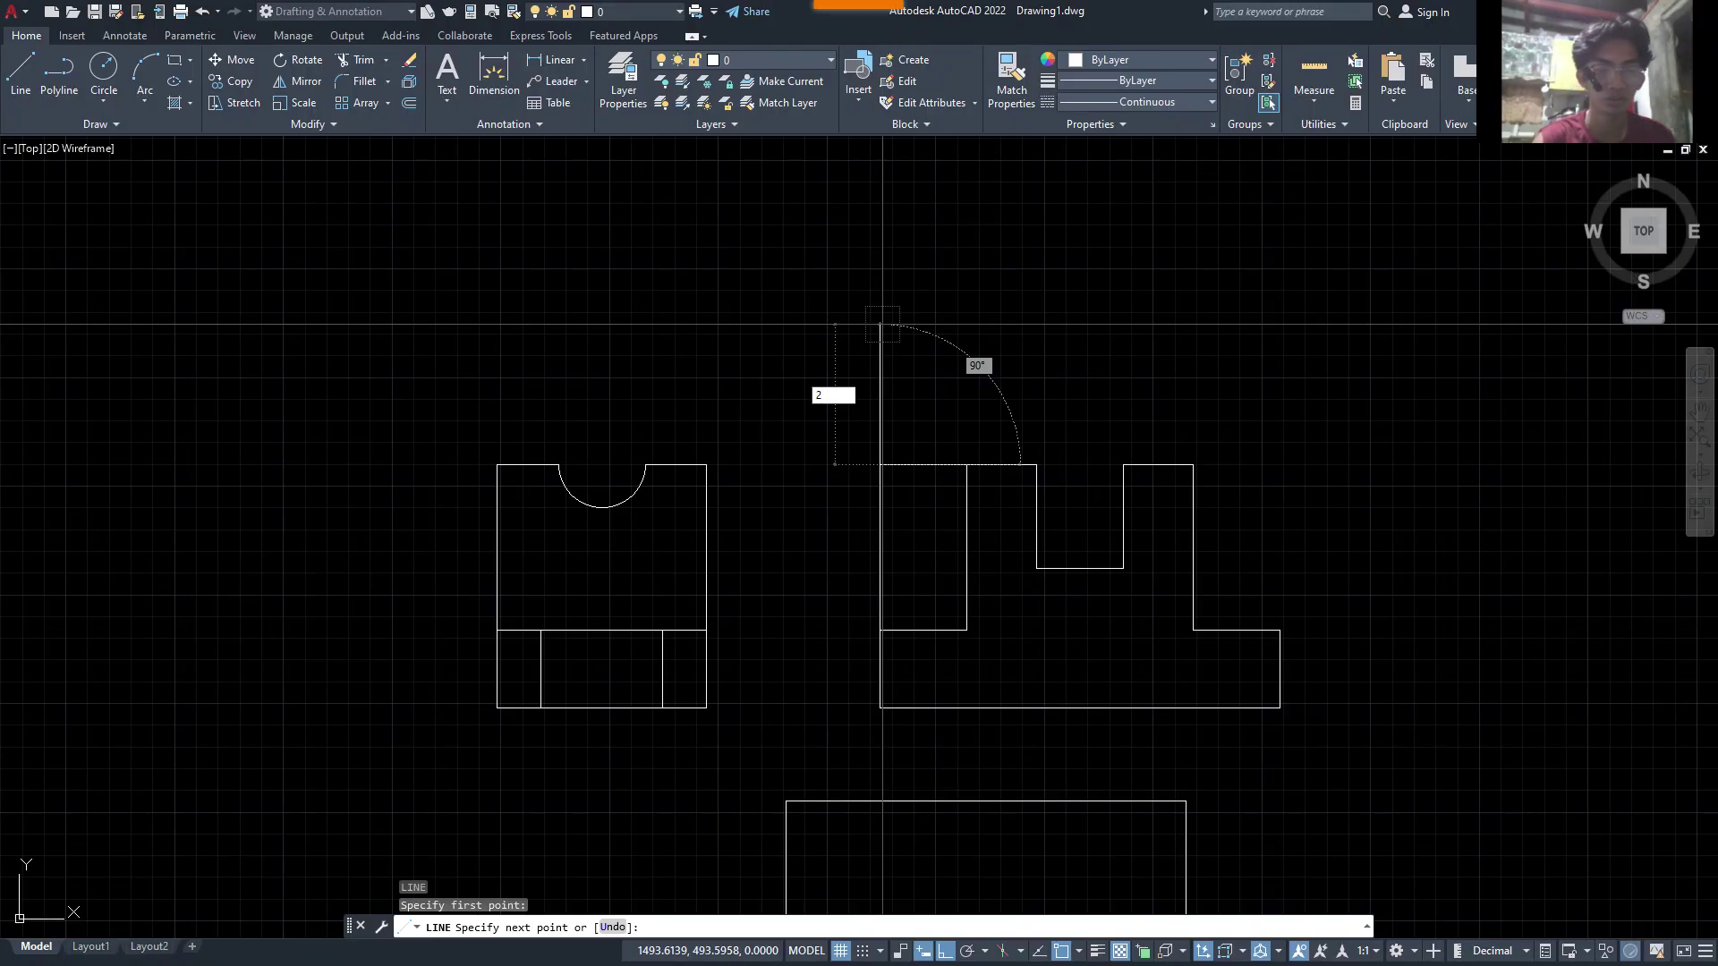
type("20")
key("Return")
key("Escape")
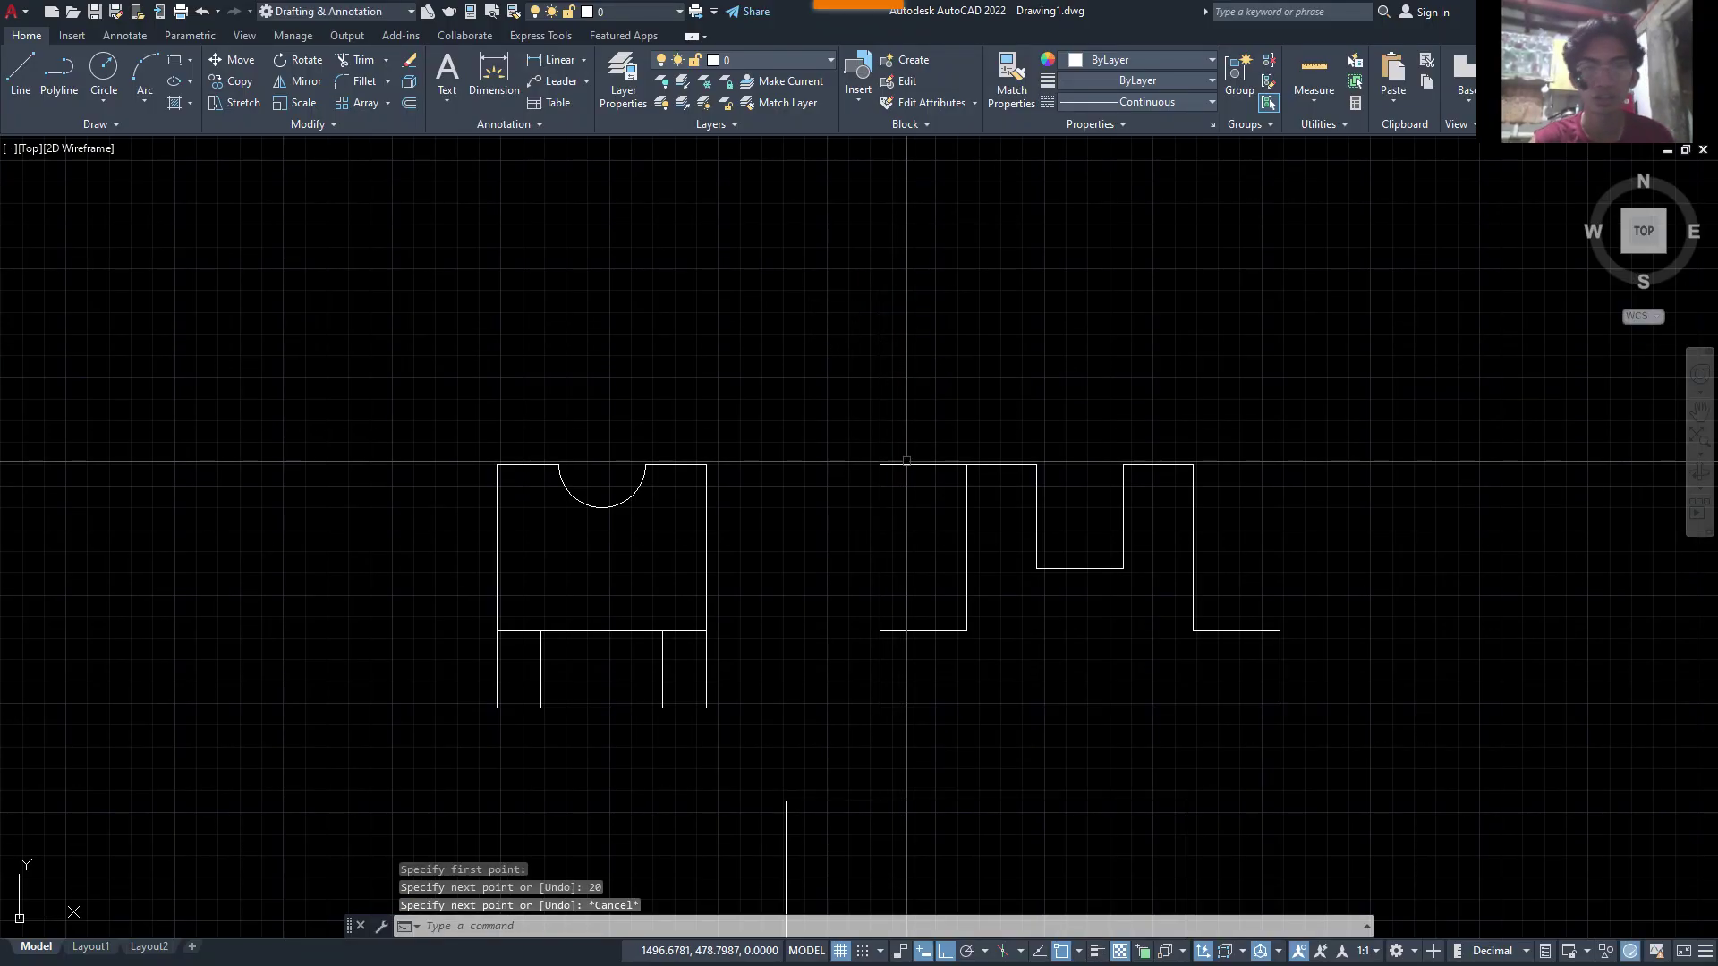
- Trim away the horizontal and vertical construction lines below the 20-unit line beside the slotted view
type("tr")
key("Return")
mouse_move(895, 434)
left_mouse_down()
mouse_move(925, 497)
mouse_move(870, 550)
left_mouse_up()
scroll(870, 551, "down", 3)
key("Escape")
- Move the 46 by 24 rectangle by its lower-left corner onto the upper end of the 20-unit line
mouse_move(1098, 705)
left_mouse_down()
mouse_move(924, 713)
mouse_move(1011, 738)
left_mouse_up()
key("Escape")
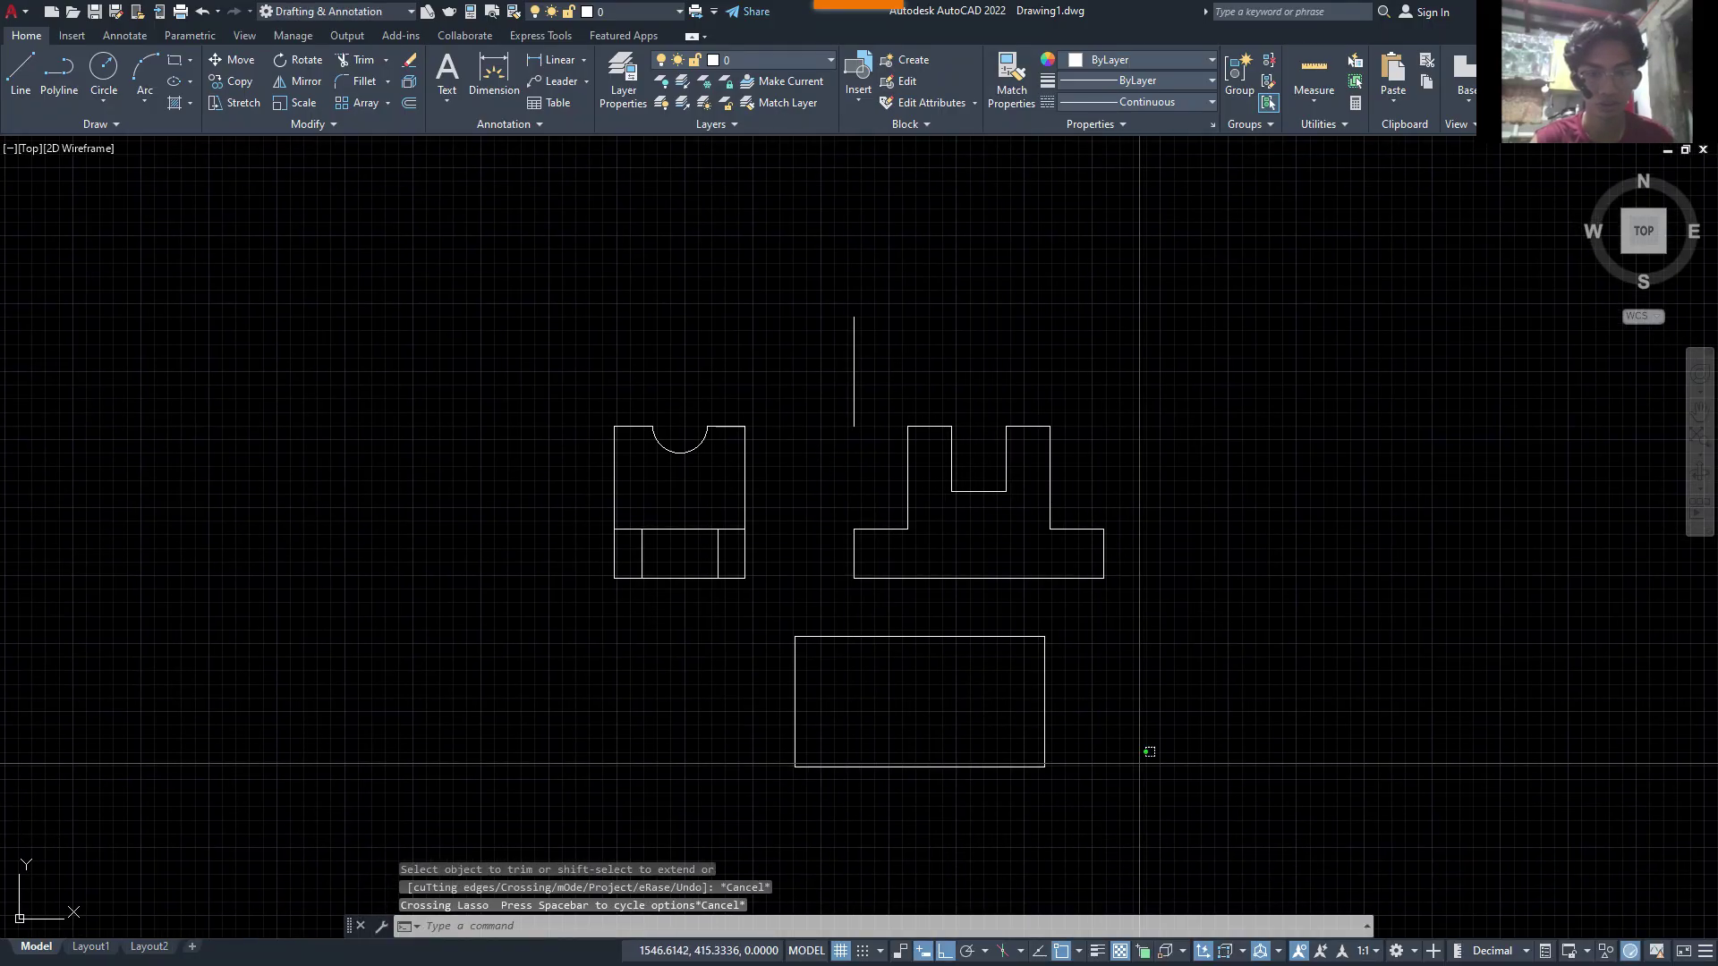
left_click(1081, 780)
left_click(909, 747)
type("m")
key("Return")
left_click(794, 767)
left_click(854, 317)
key("Escape")
- Delete the 20-unit vertical construction line between the slotted view and the 46 by 24 rectangle
left_click(898, 406)
left_click(824, 385)
key("Delete")
middle_click_drag(881, 374, 876, 393)
- Check the isometric image in Word, and draw a vertical line from the slotted view's upper-left corner up past the 46 by 24 rectangle
key("alt+Tab")
key("alt+Tab")
scroll(886, 463, "up", 2)
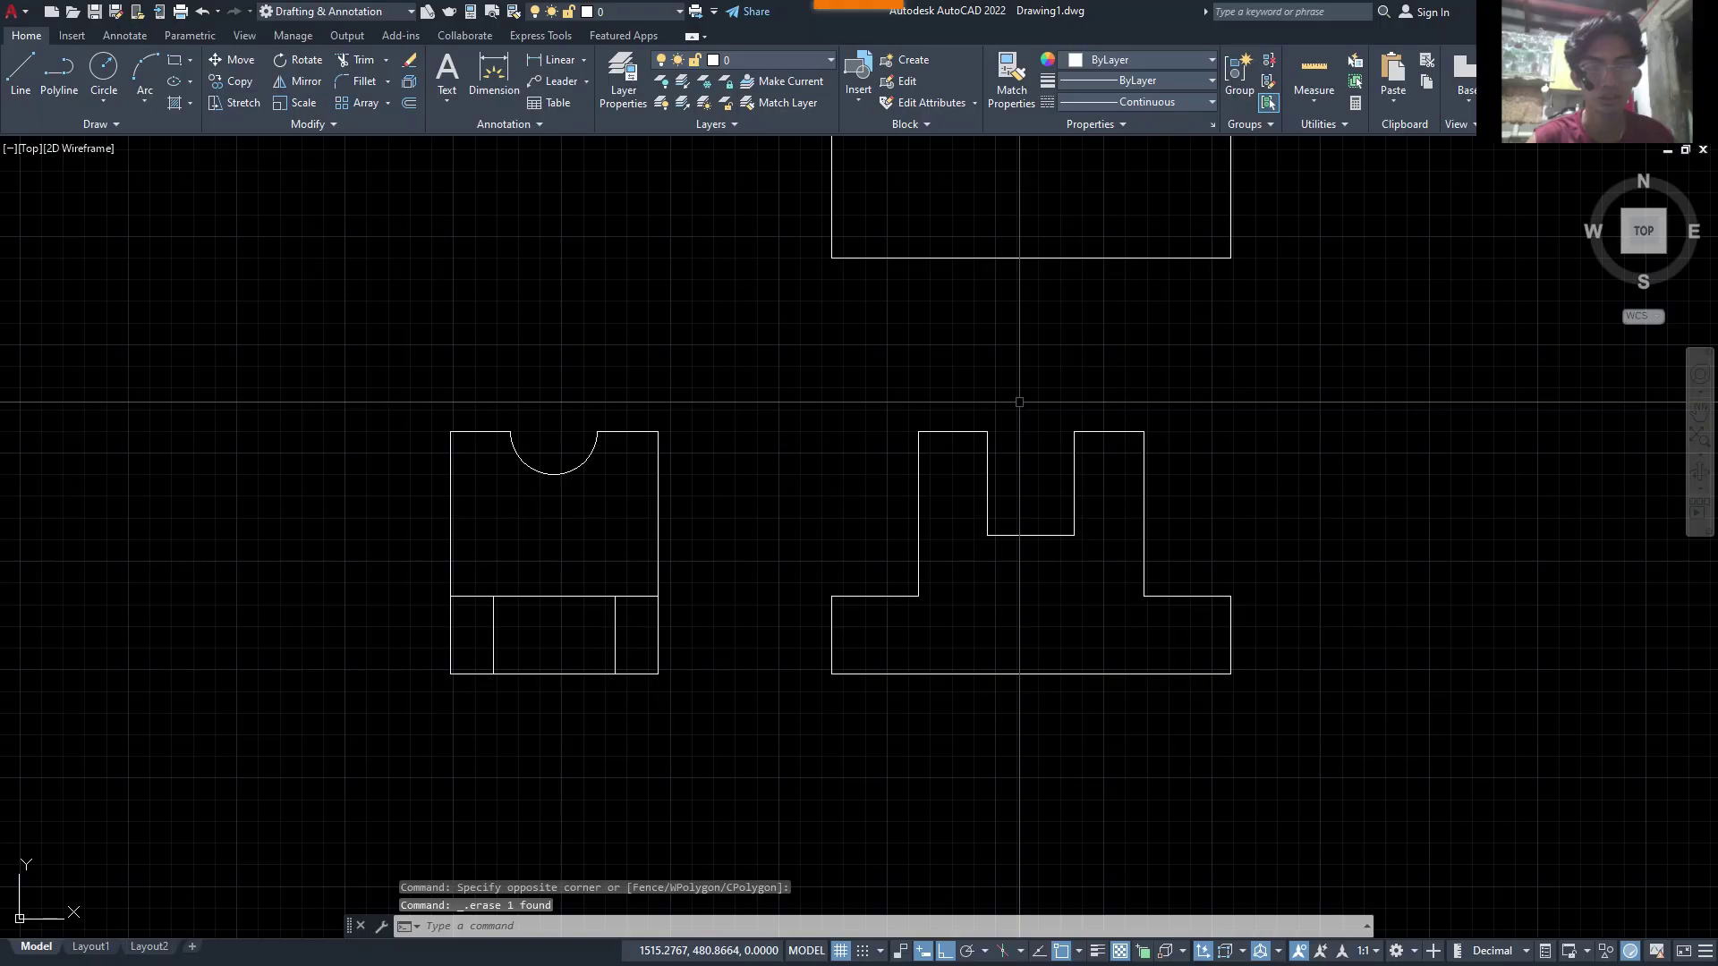
type("l")
key("Return")
left_click(919, 432)
middle_click_drag(1028, 241, 938, 568)
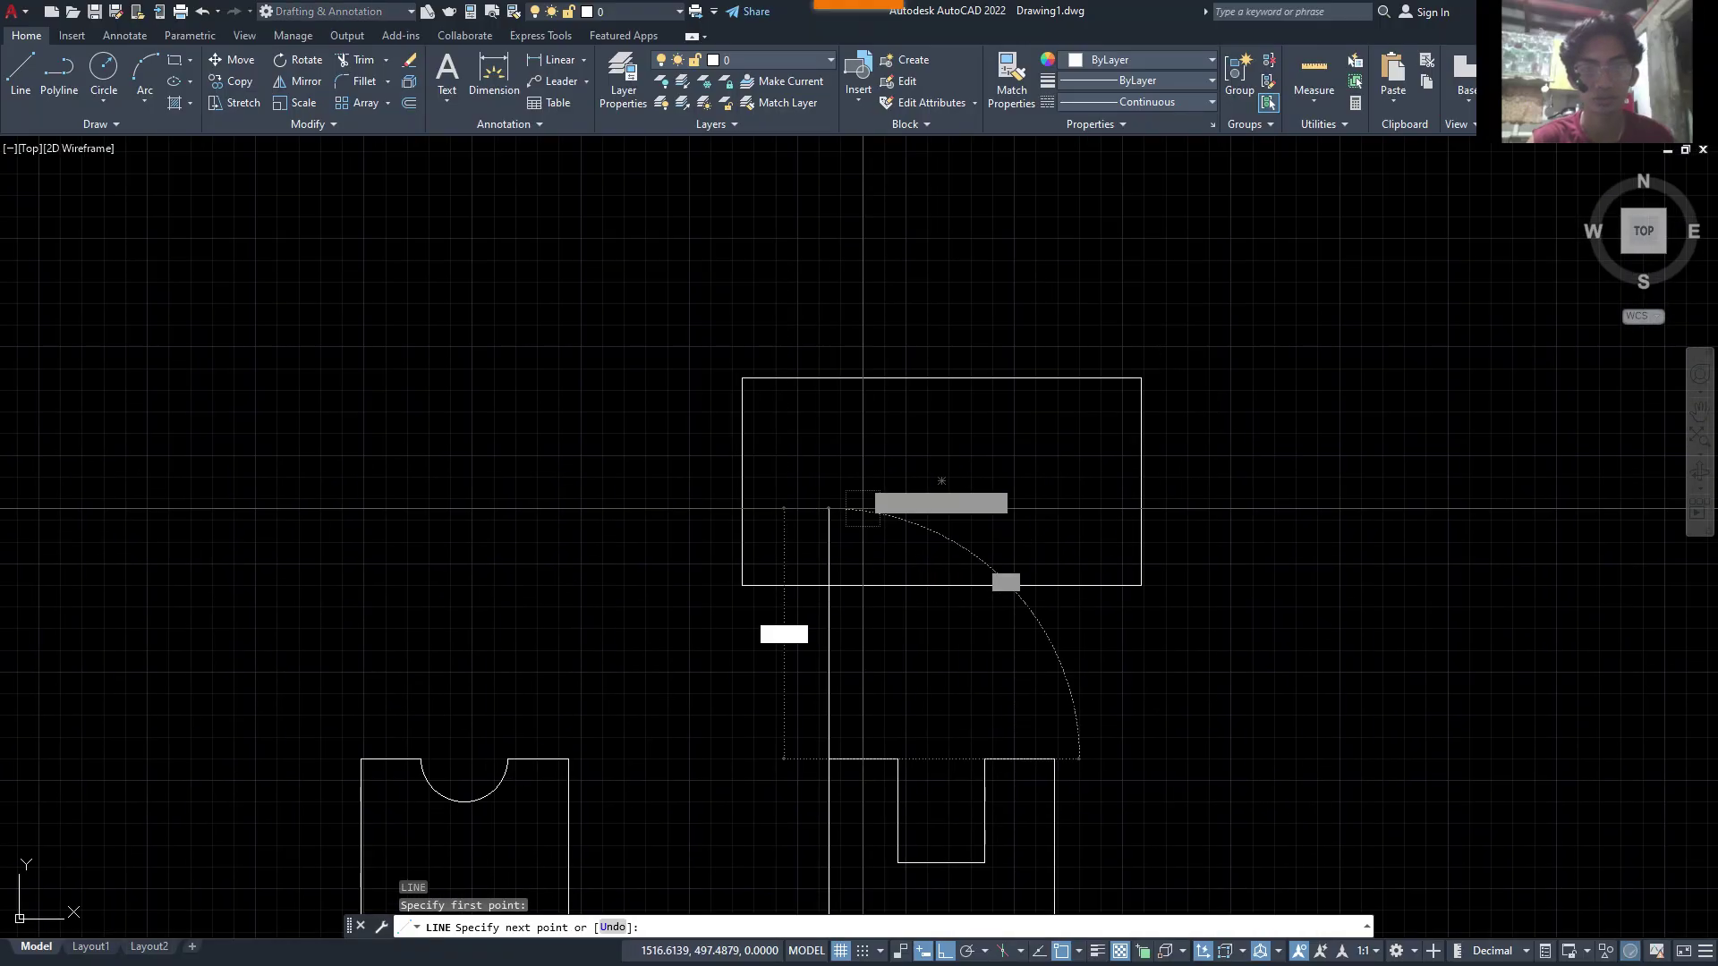
left_click(862, 298)
key("Escape")
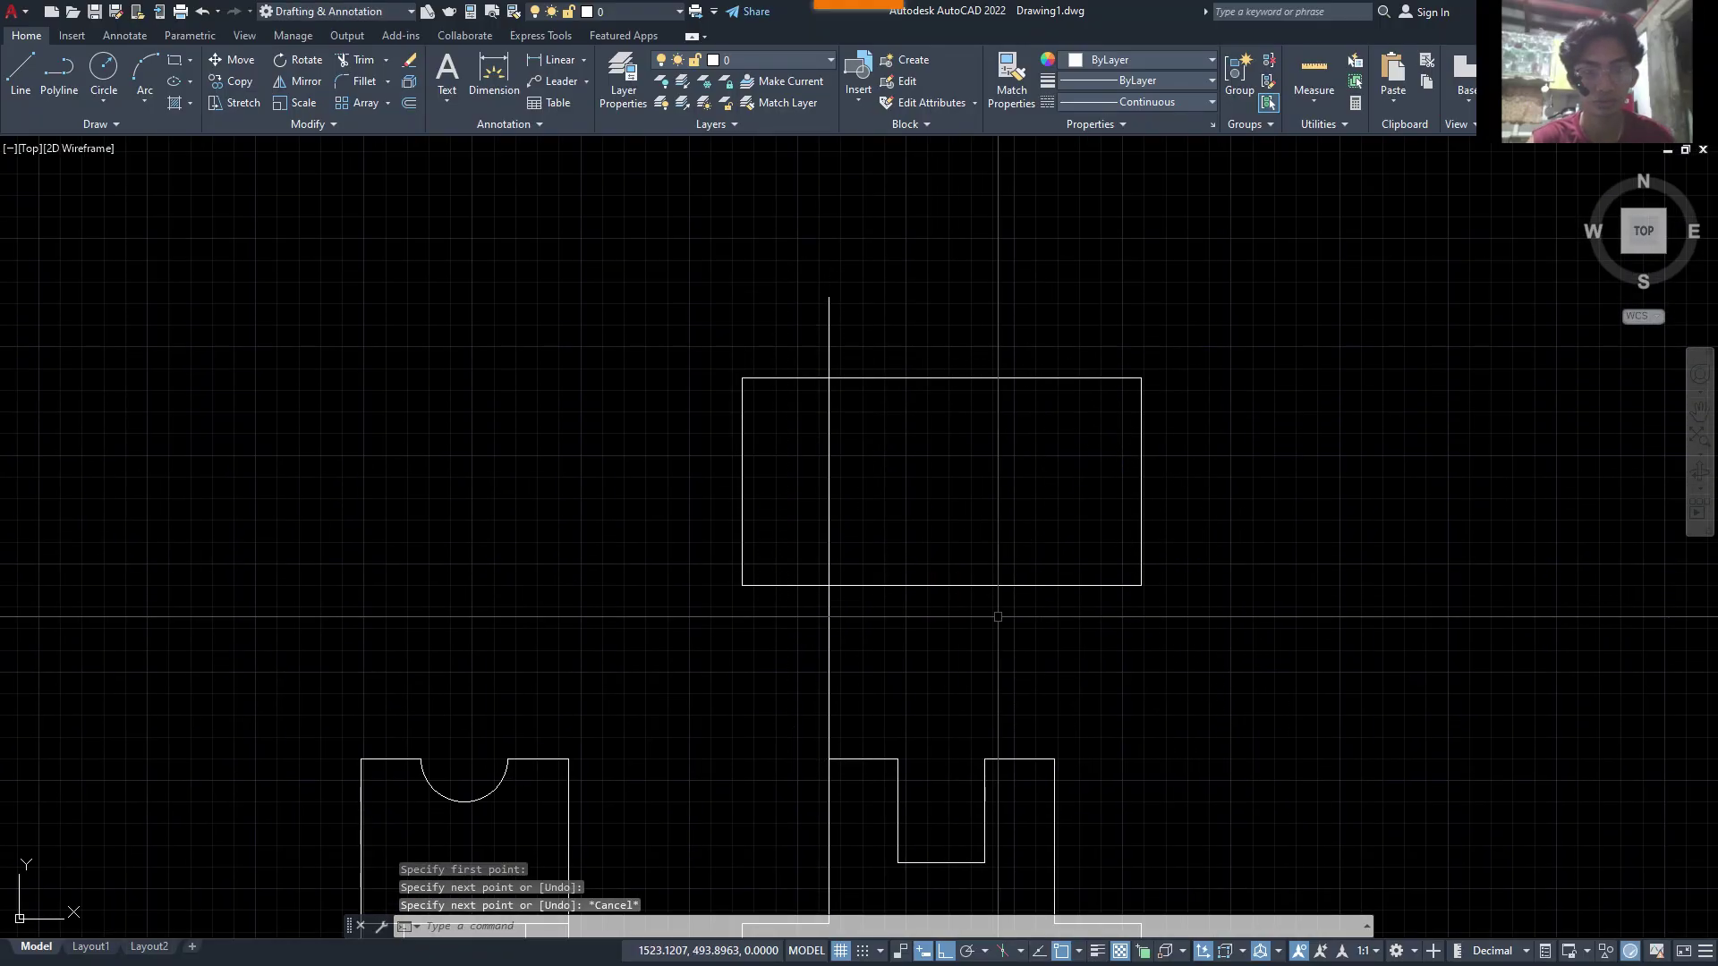
- Draw a vertical projection line from the slotted view's upper-right corner up past the 46 by 24 rectangle
type("l")
key("Return")
left_click(1053, 759)
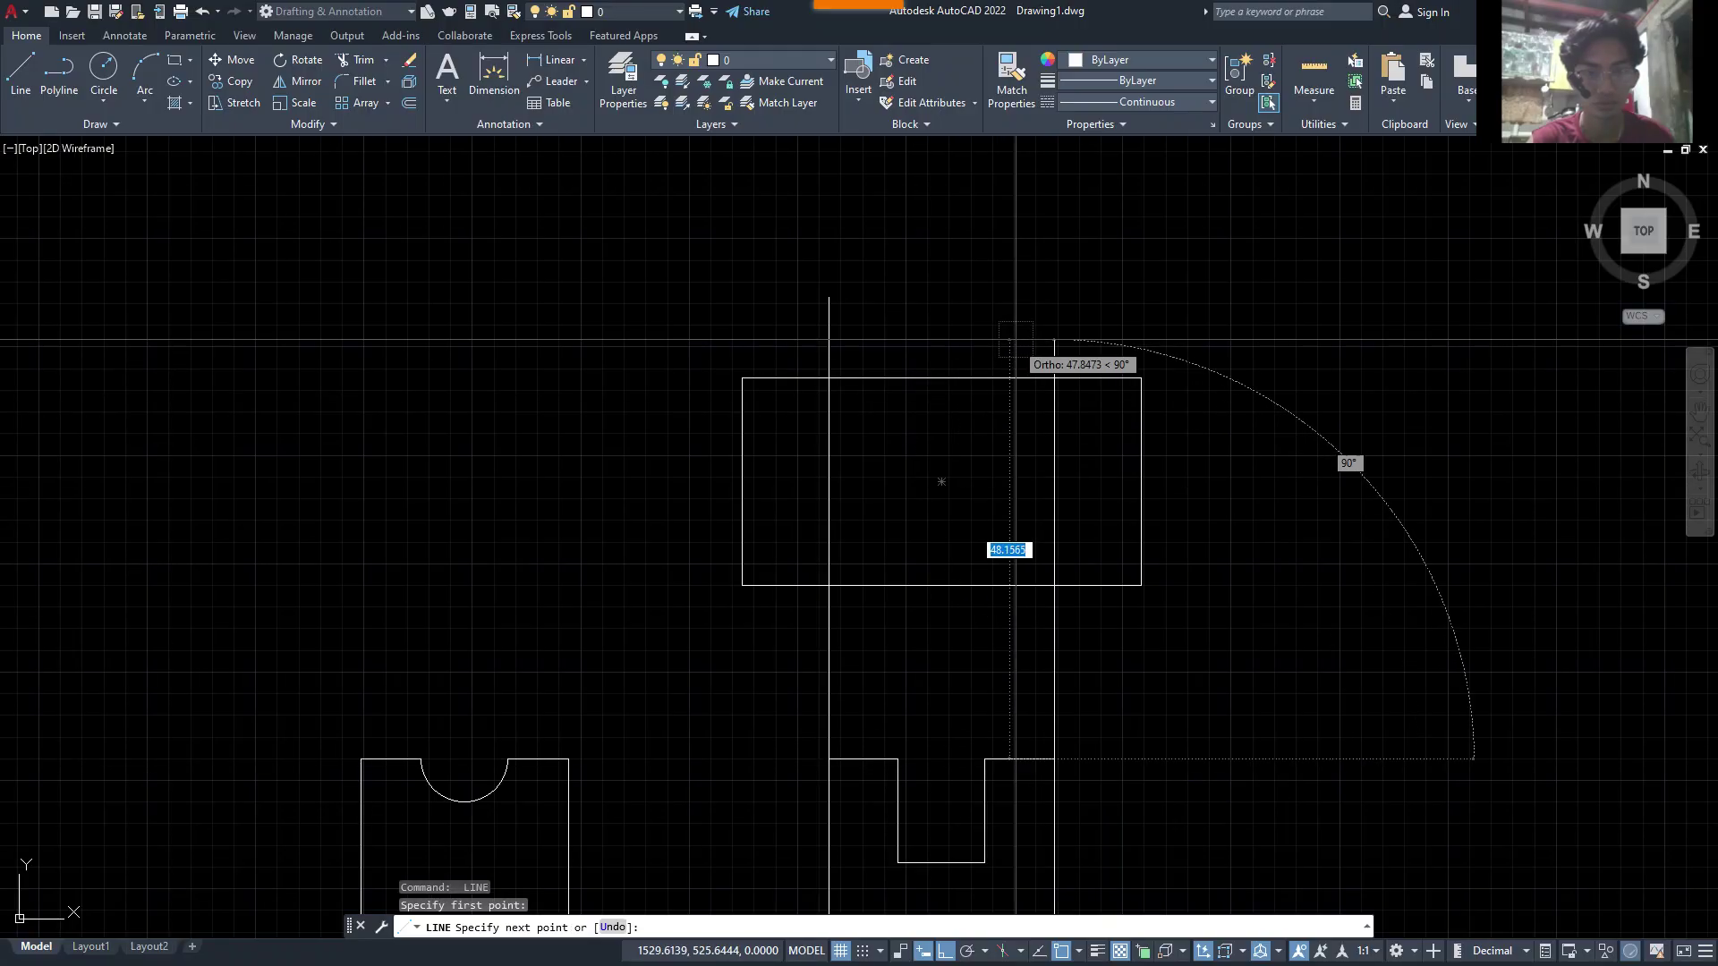
left_click(1015, 340)
key("Escape")
- Draw a vertical projection line from the top of the slot's right edge up past the 46 by 24 rectangle
type("l")
key("Return")
left_click(1002, 765)
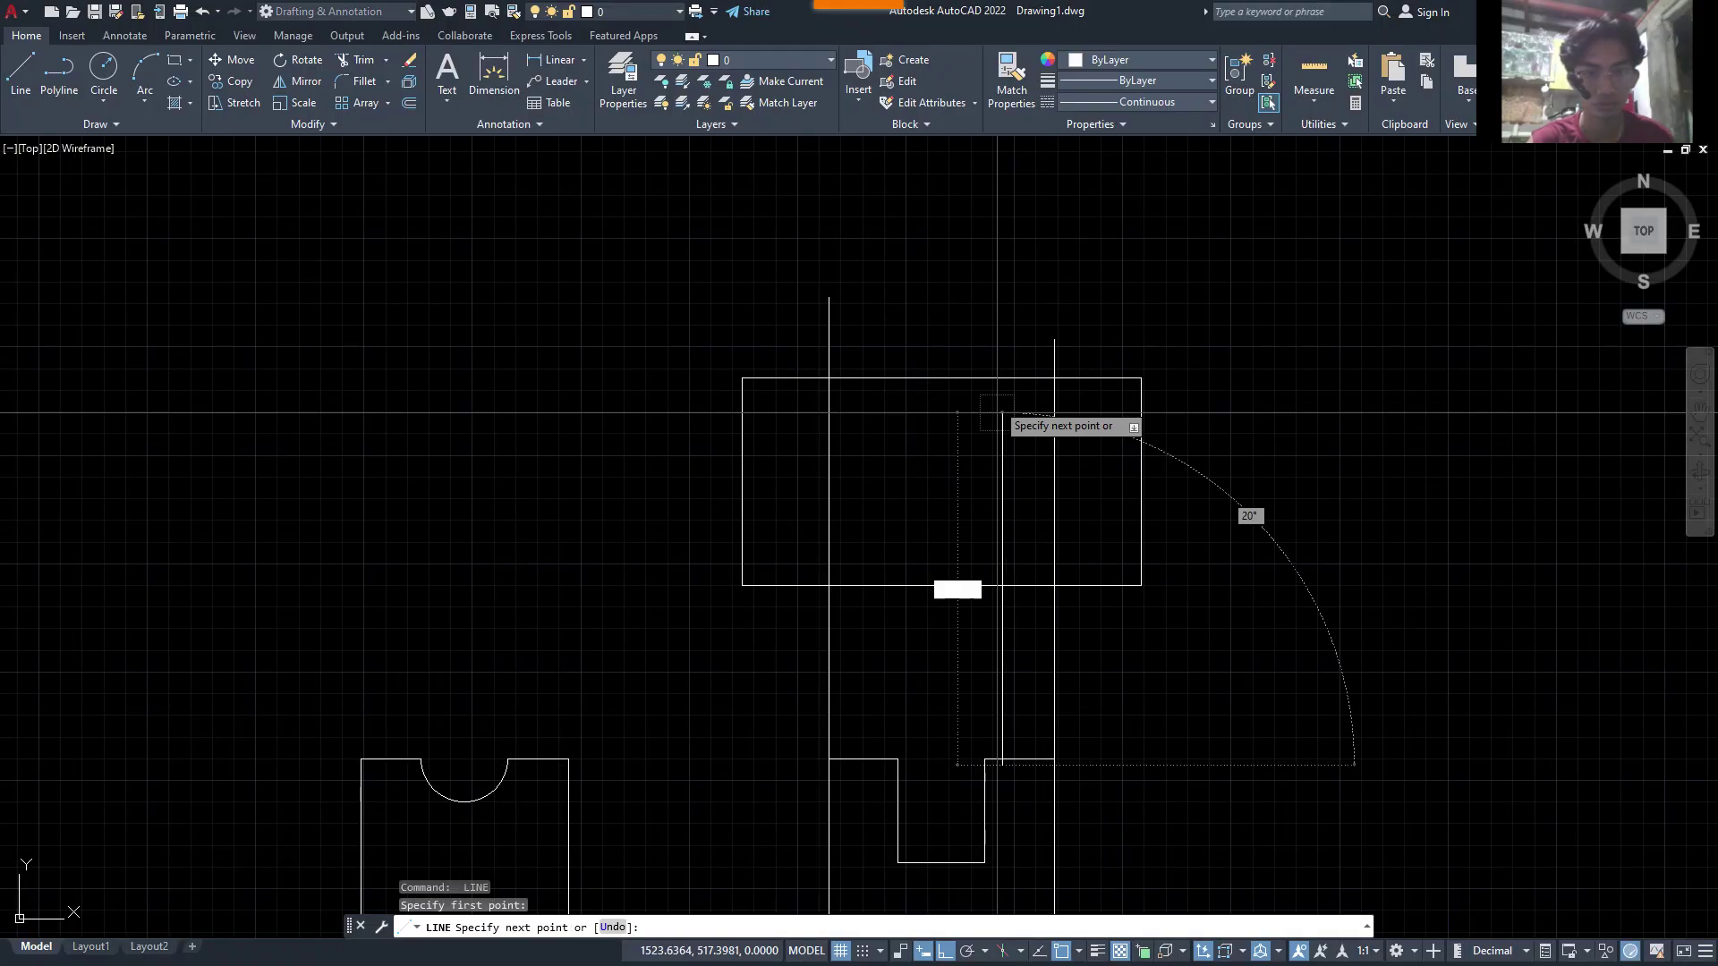
key("ctrl+z")
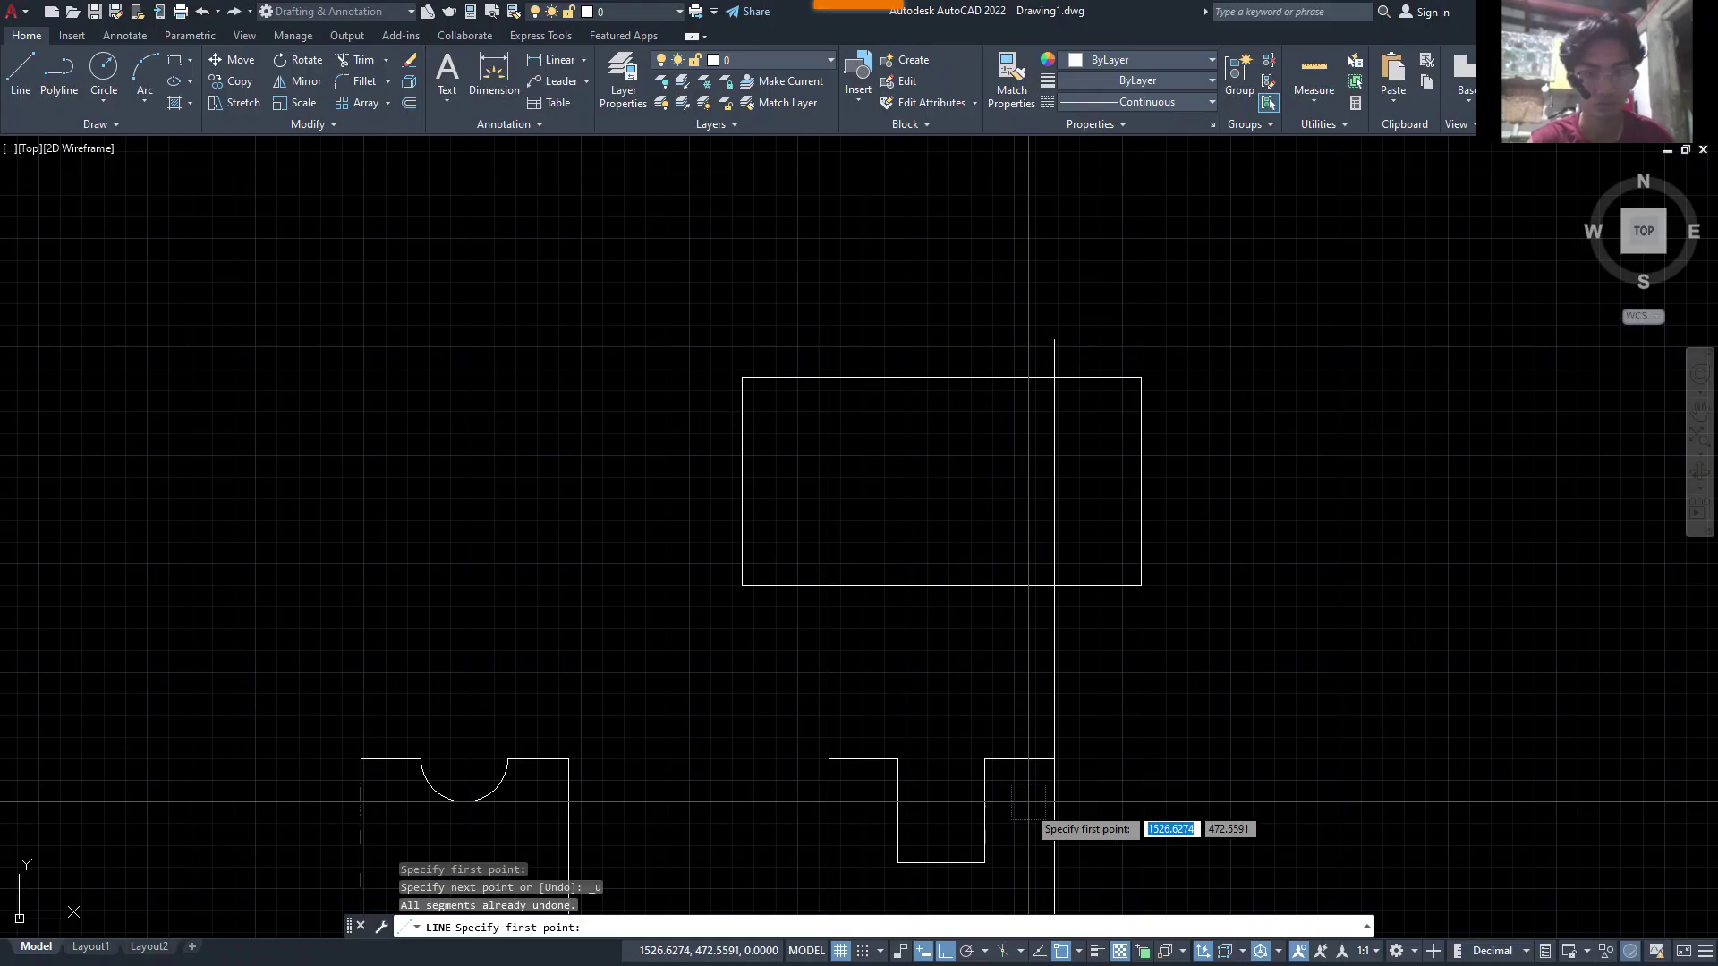
left_click(984, 758)
left_click(984, 307)
key("Return")
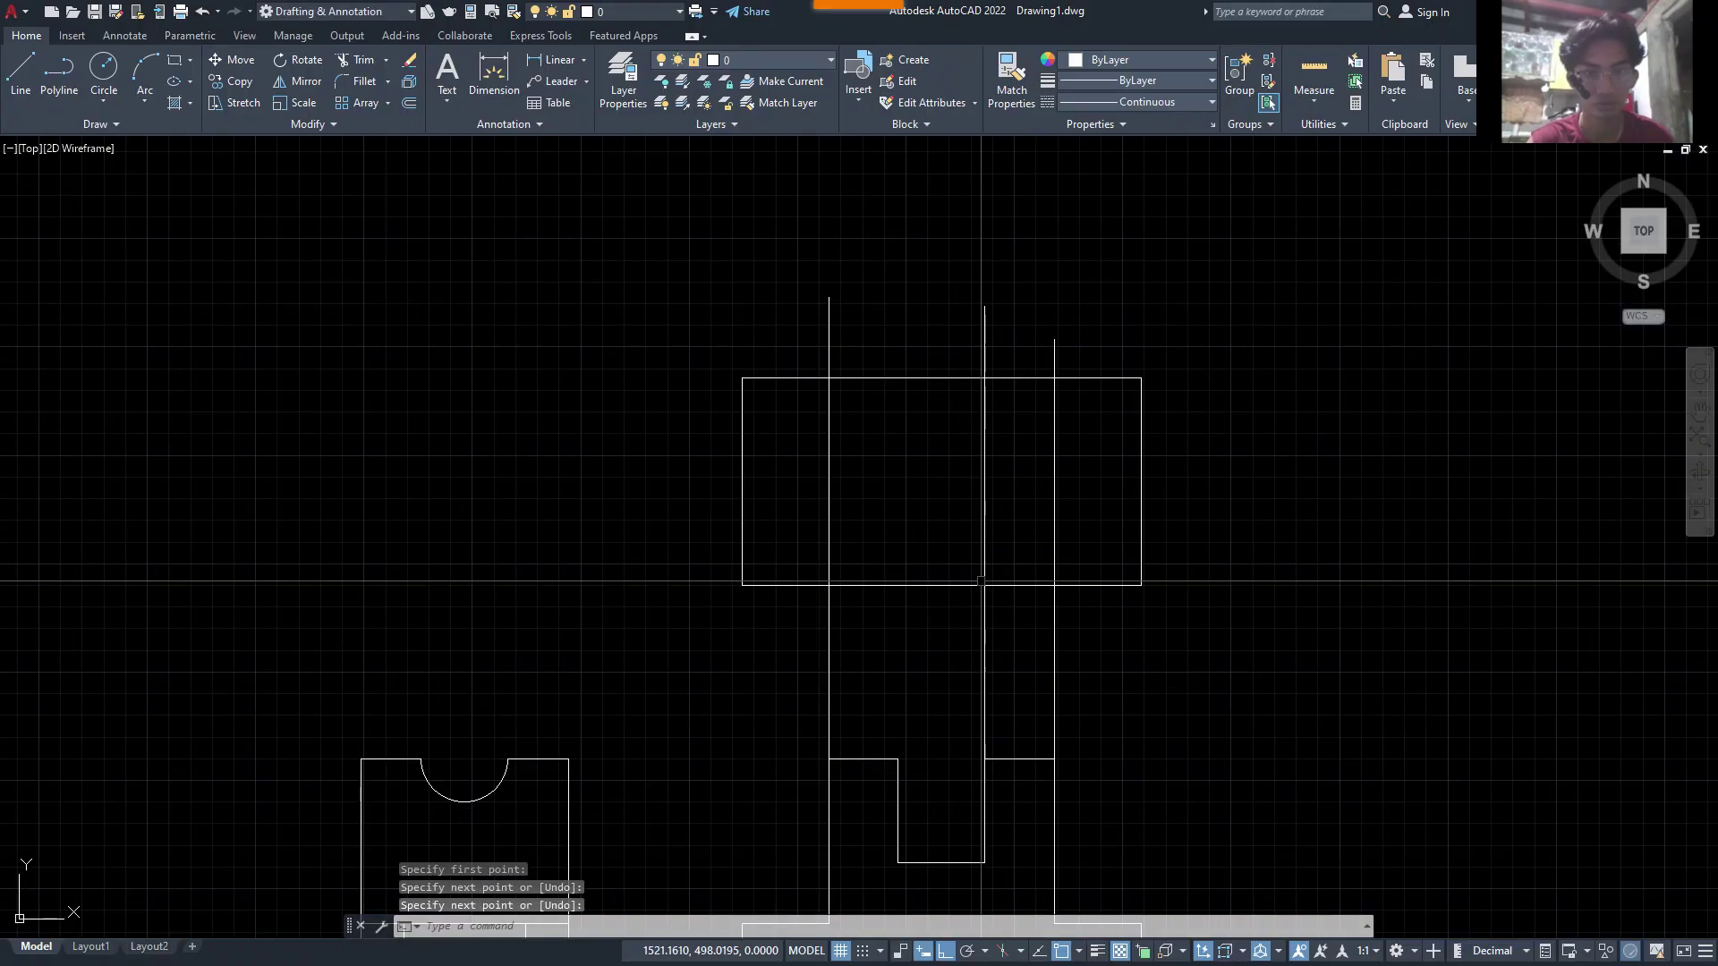
- Draw a vertical projection line from the top of the slot's left edge up past the 46 by 24 rectangle
type("l")
key("Return")
left_click(898, 758)
left_click(898, 279)
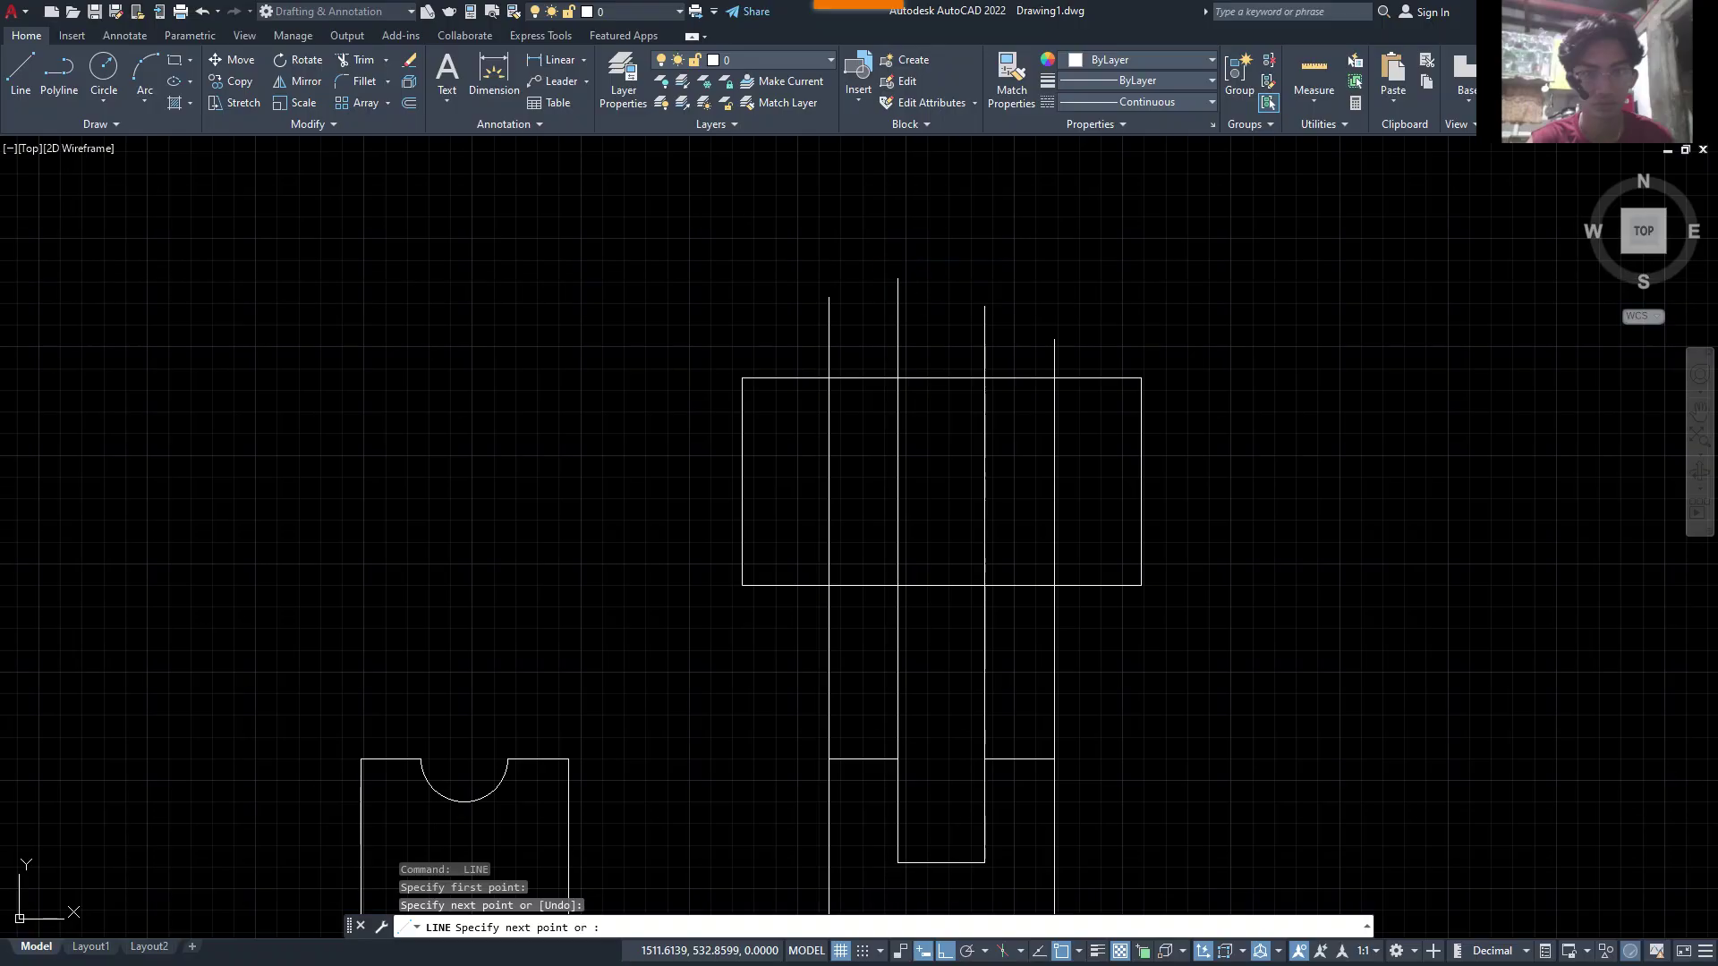
key("Escape")
- Trim the four vertical projection lines above and below the 46 by 24 rectangle
key("Return")
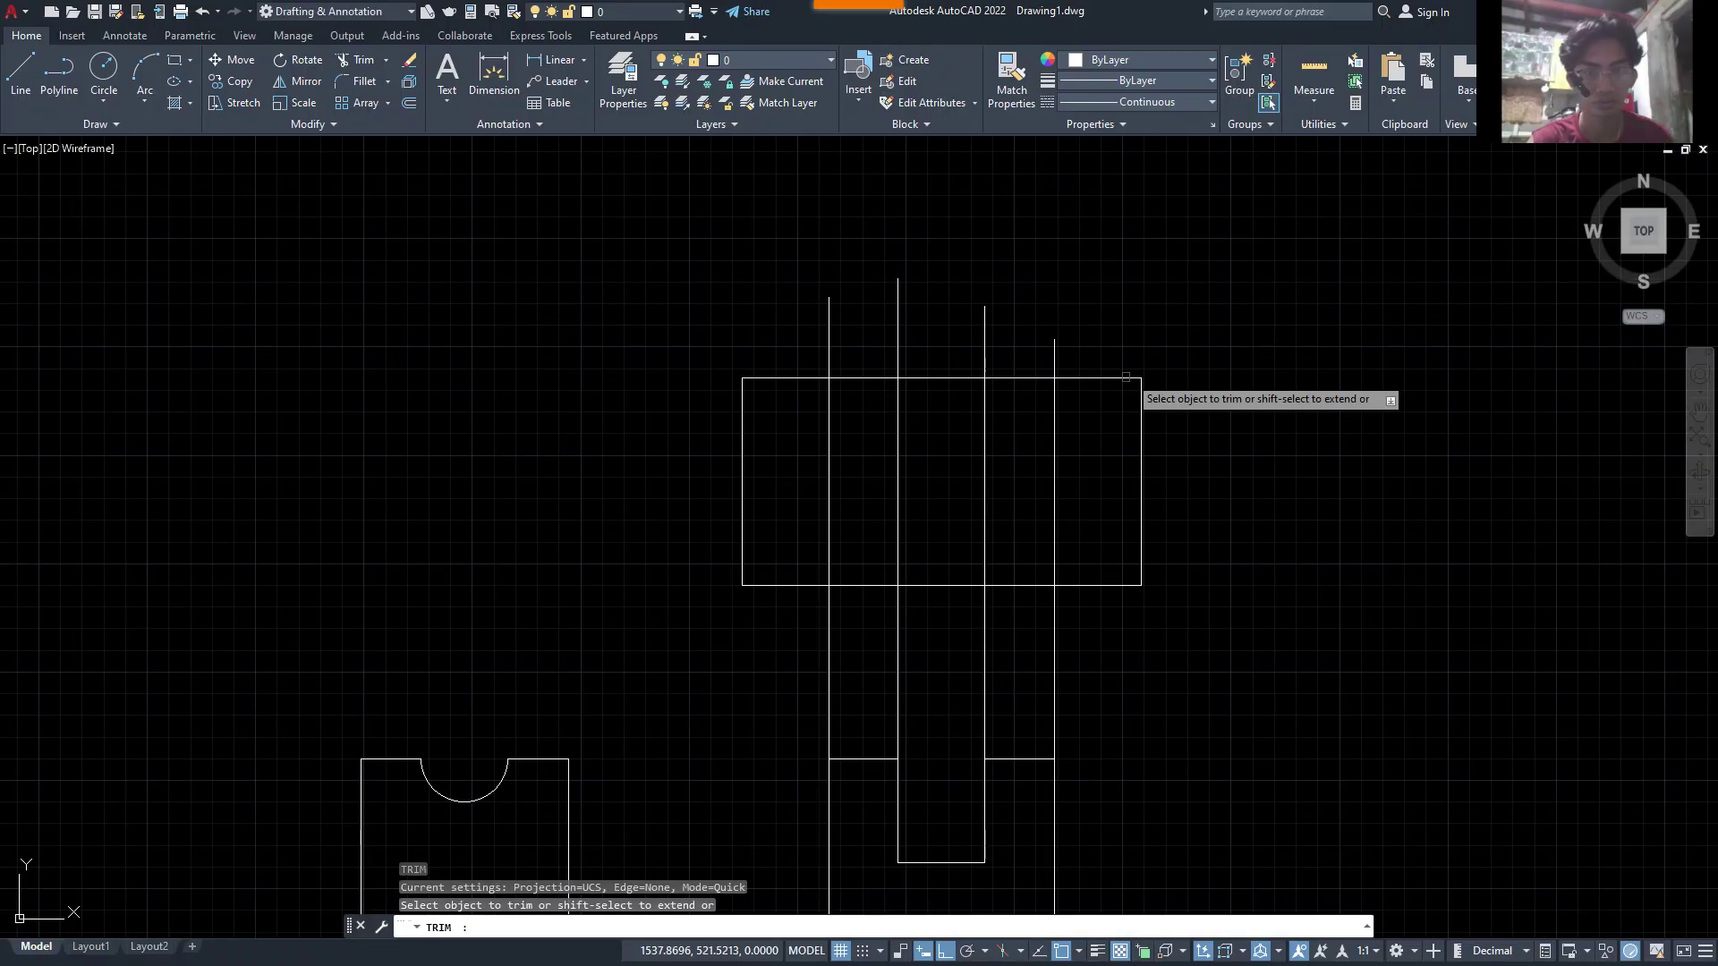
left_click(1183, 347)
left_click(728, 347)
left_click(707, 654)
left_click(1210, 651)
mouse_move(1131, 657)
middle_mouse_down()
mouse_move(1174, 579)
mouse_move(1074, 510)
middle_mouse_up()
key("Escape")
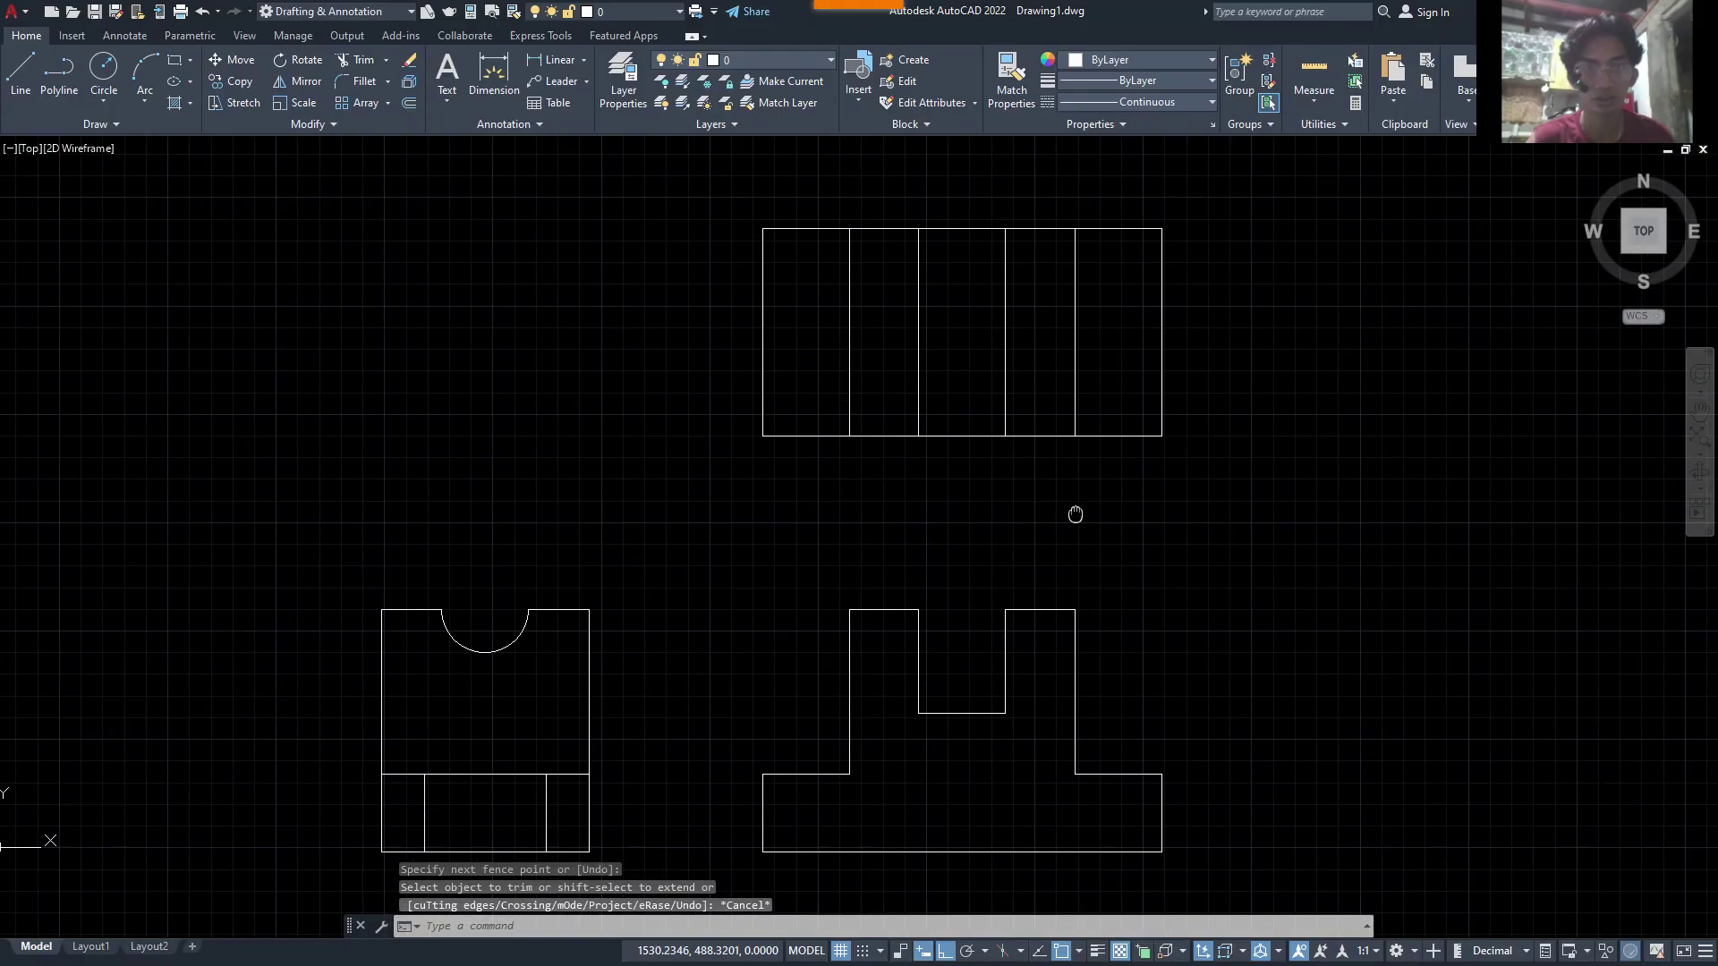
- Check the isometric image in Word, and centre the narrow rectangle inside the top view with its left side on the left edge's midpoint
key("alt+Tab")
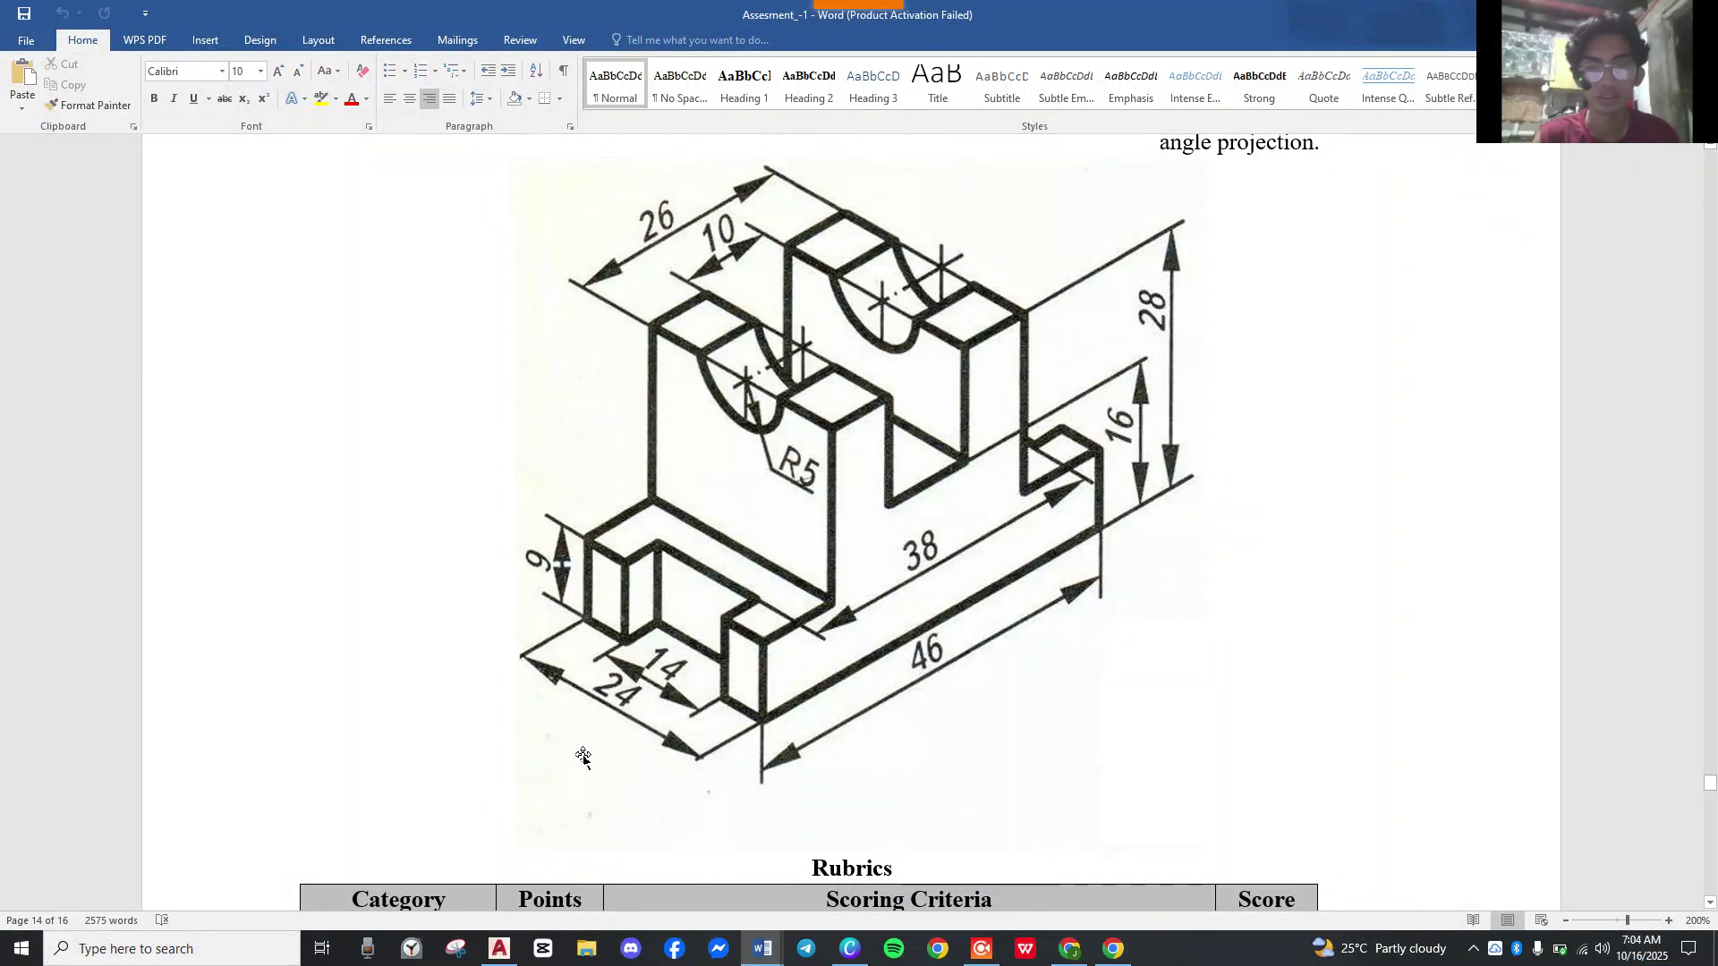
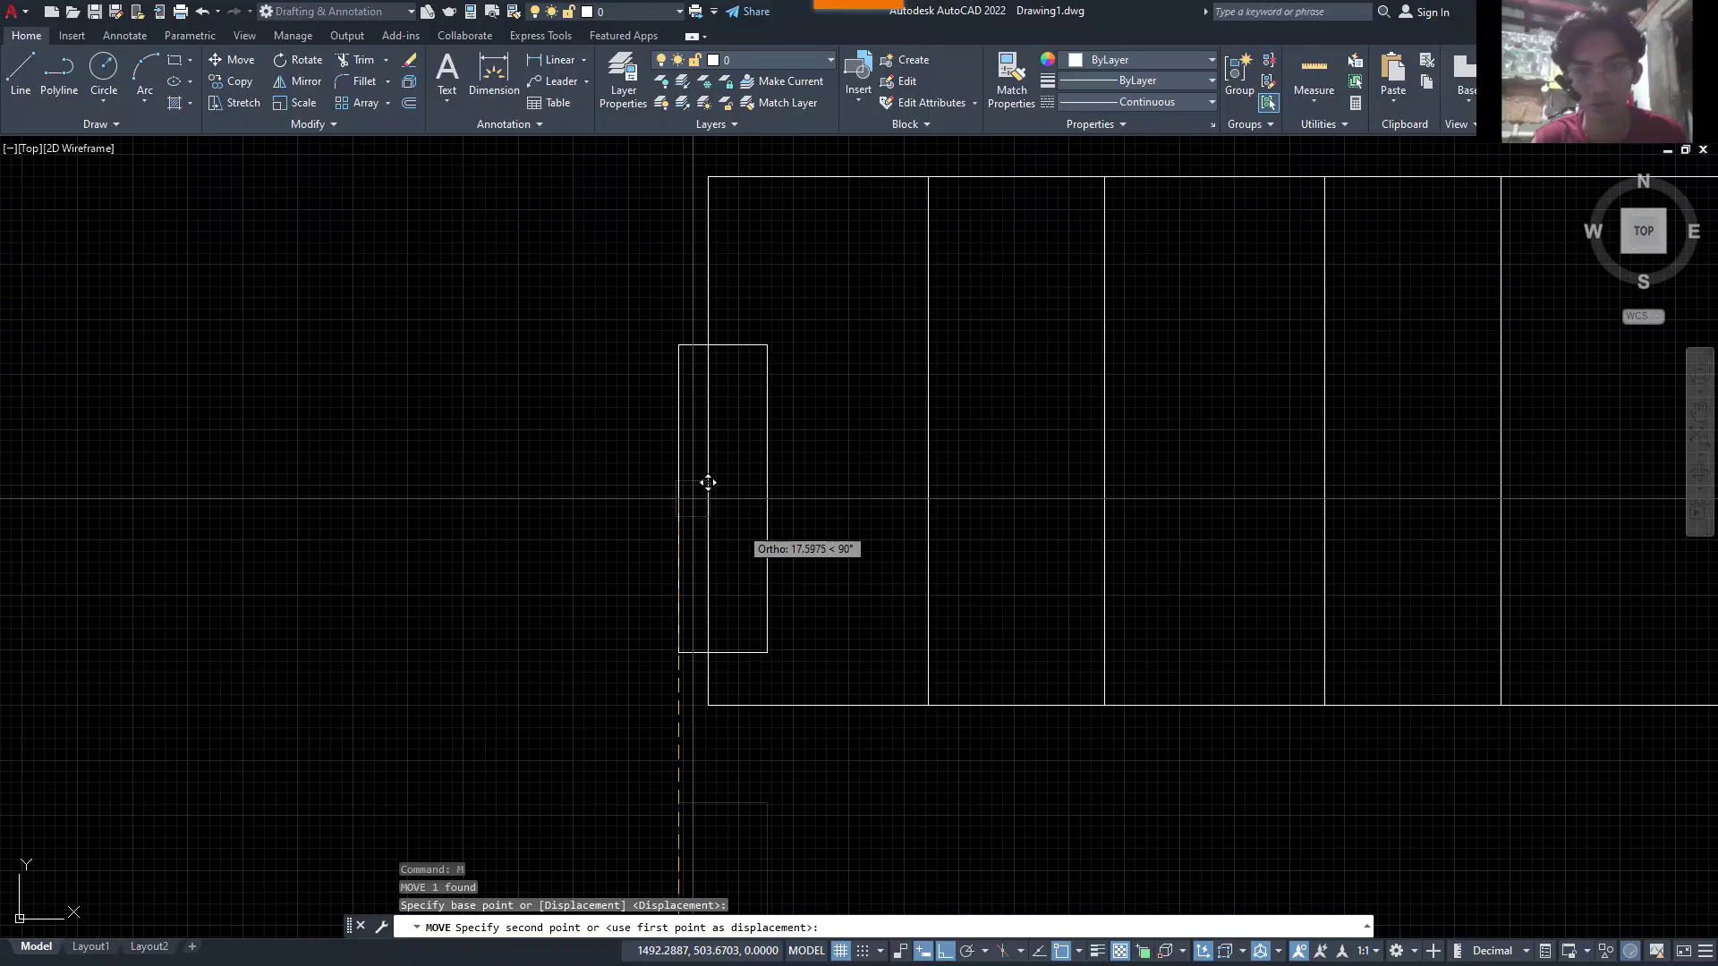
left_click(769, 477)
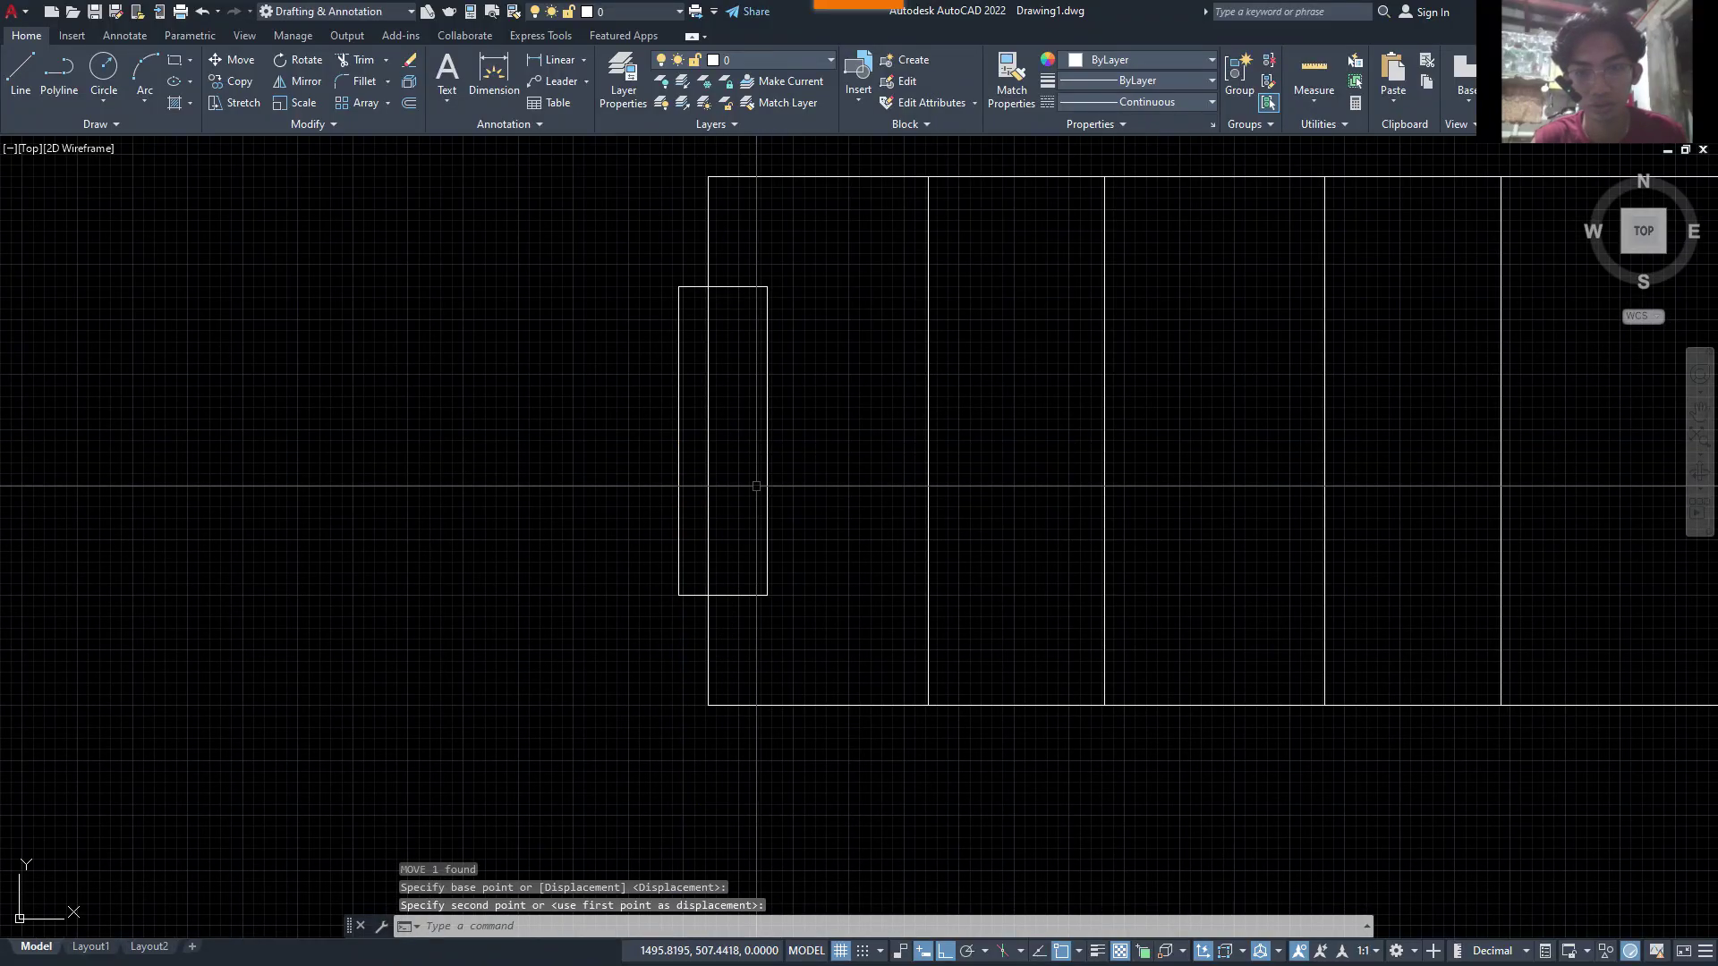
left_click(790, 466)
left_click(732, 476)
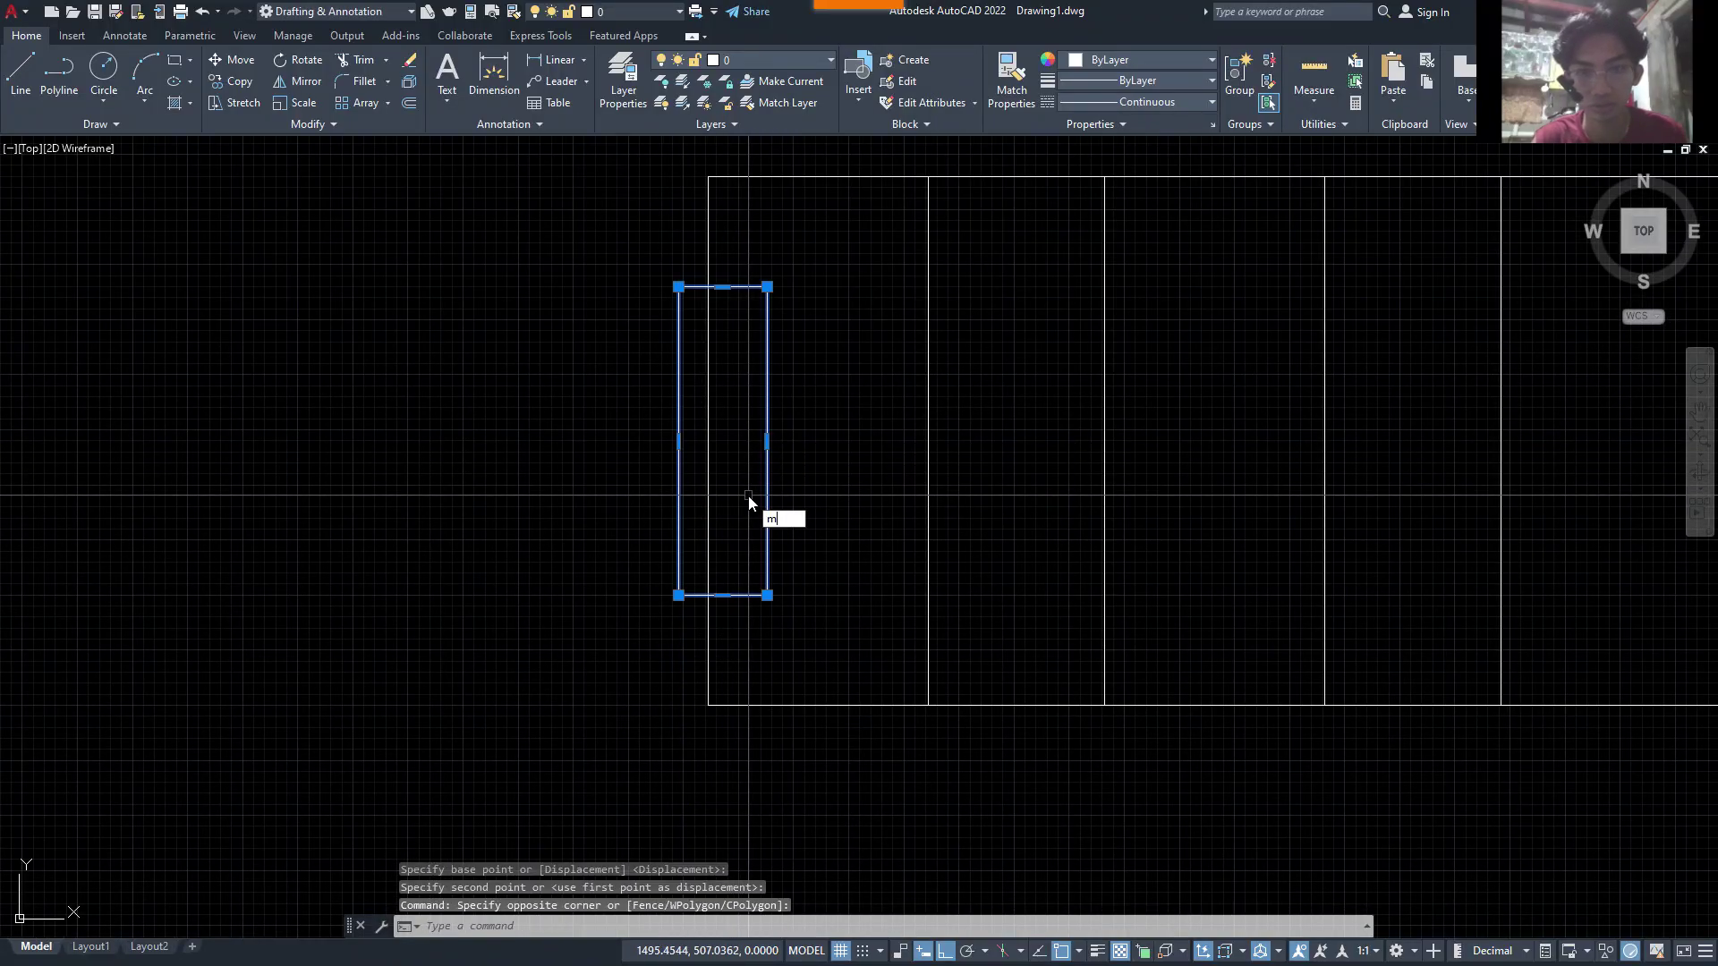
key("Return")
left_click(679, 441)
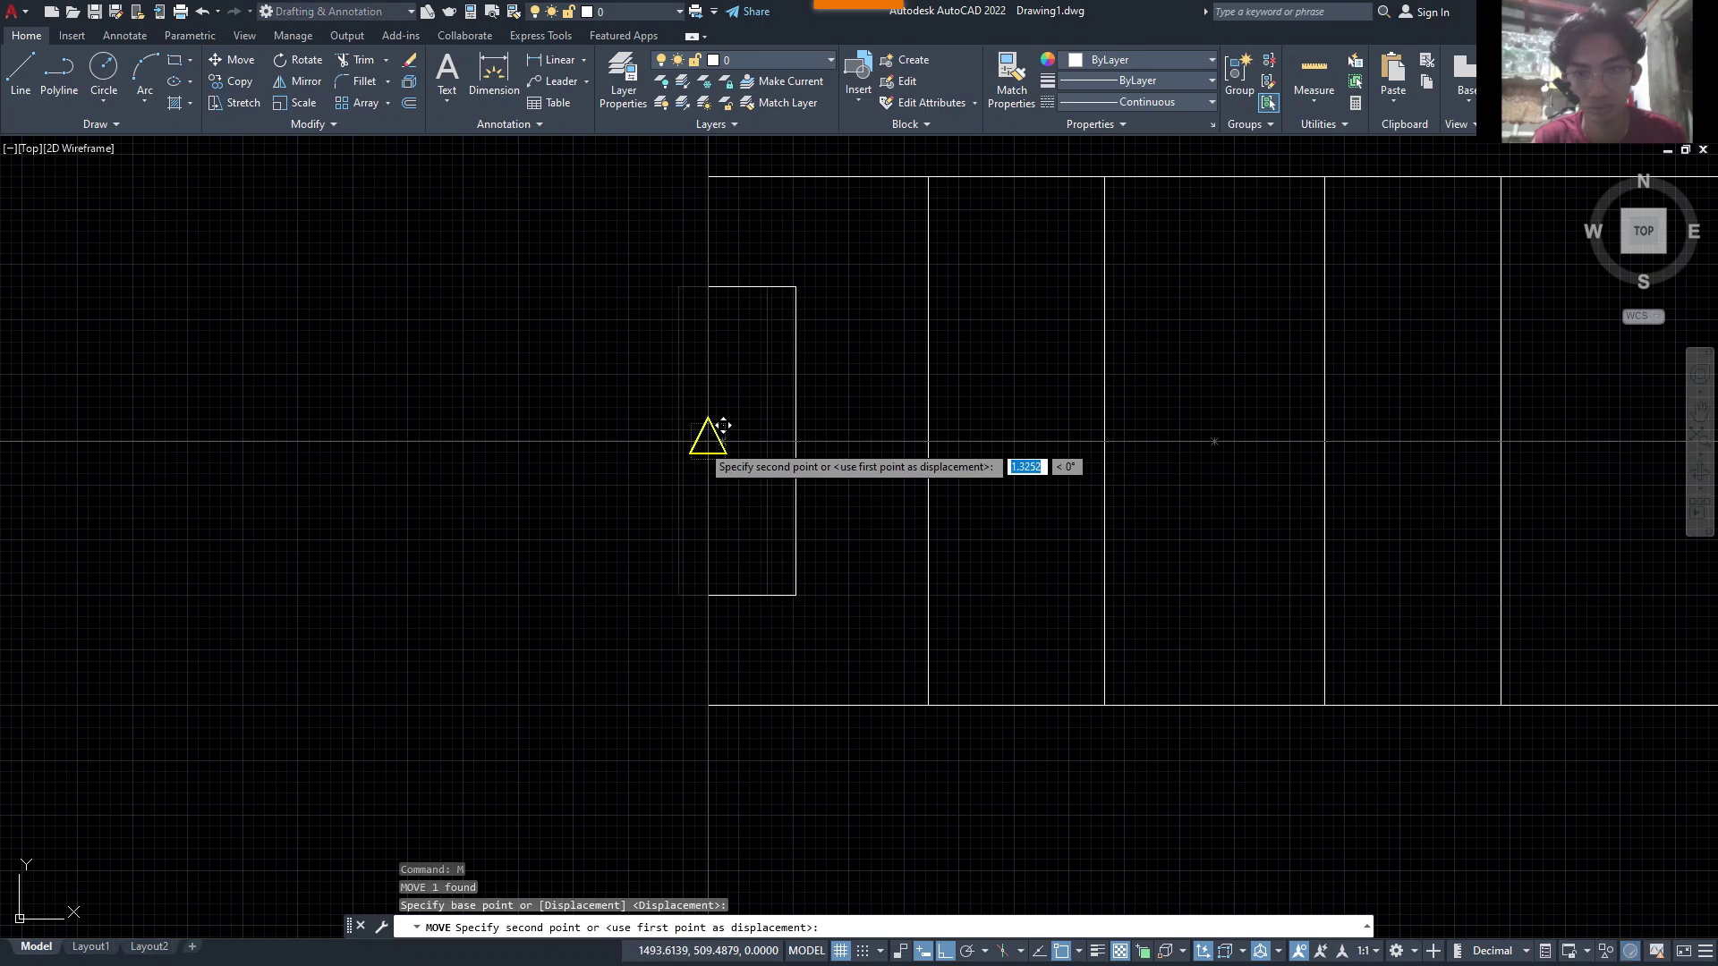
left_click(708, 439)
- Mirror the narrow rectangle about the top view's vertical centre line, keeping the original
left_click(795, 491)
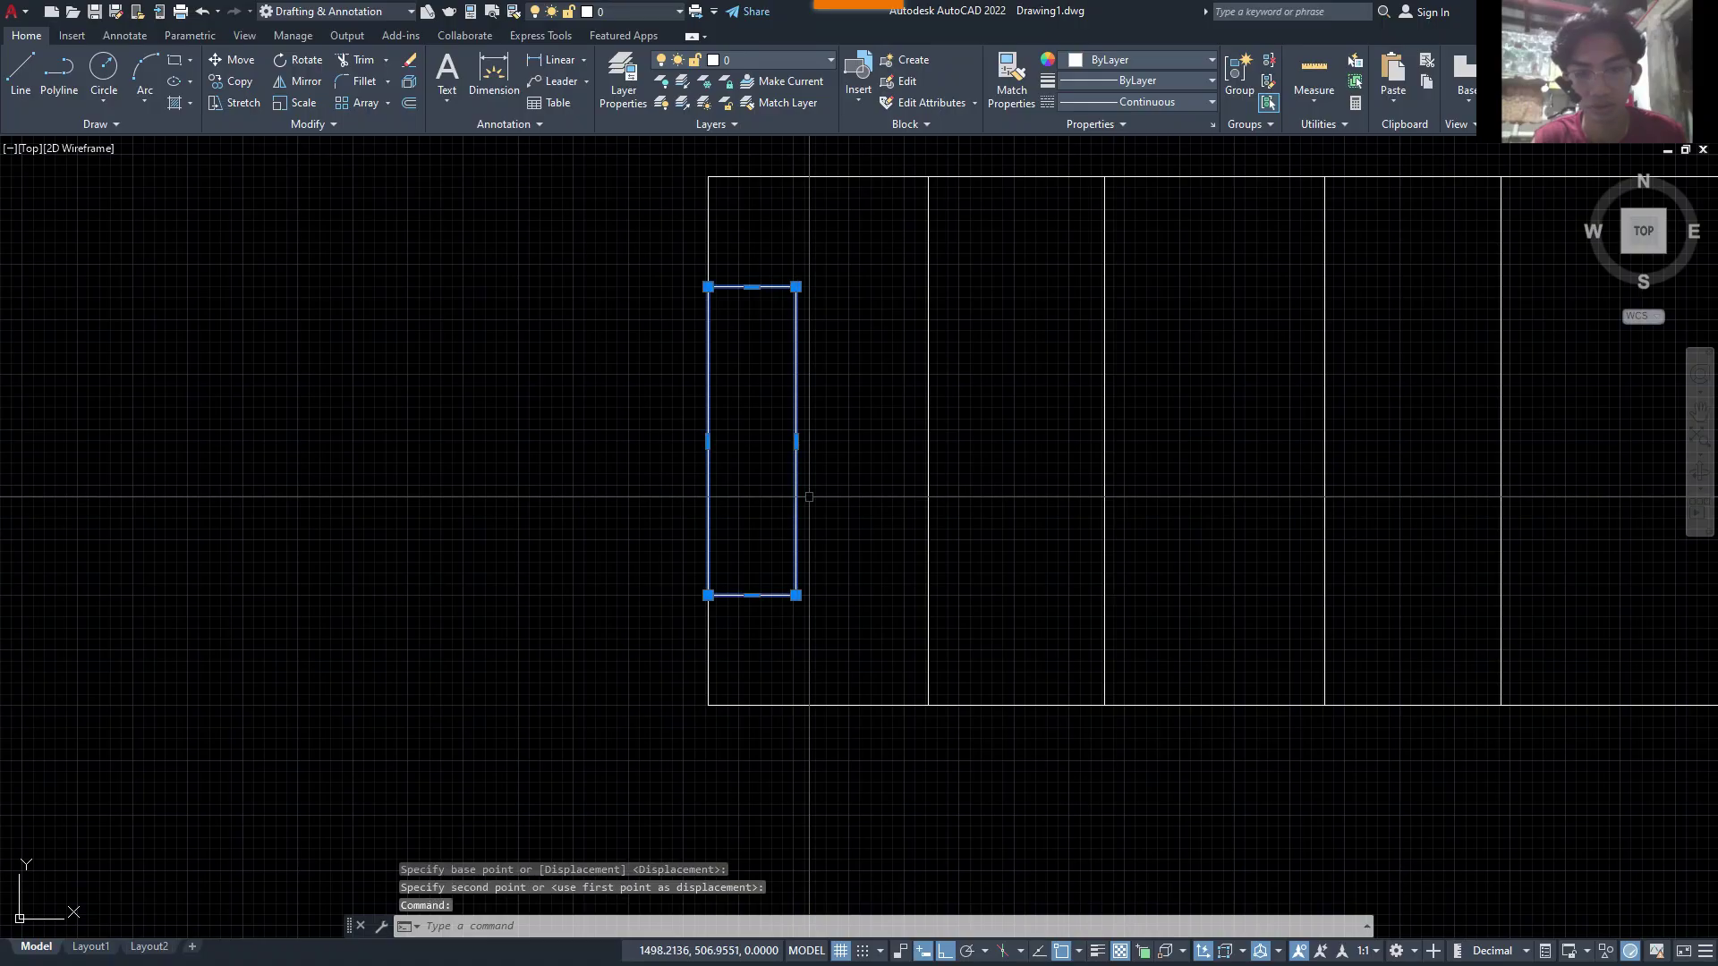
type("mi")
key("Return")
middle_click_drag(1303, 281, 1187, 333)
left_click(1103, 226)
left_click(1167, 787)
key("Return")
- Trim the edge segments closing the two narrow rectangles to form open notches at both ends of the top view
middle_click_drag(1204, 721, 1155, 662)
type("tr")
key("Return")
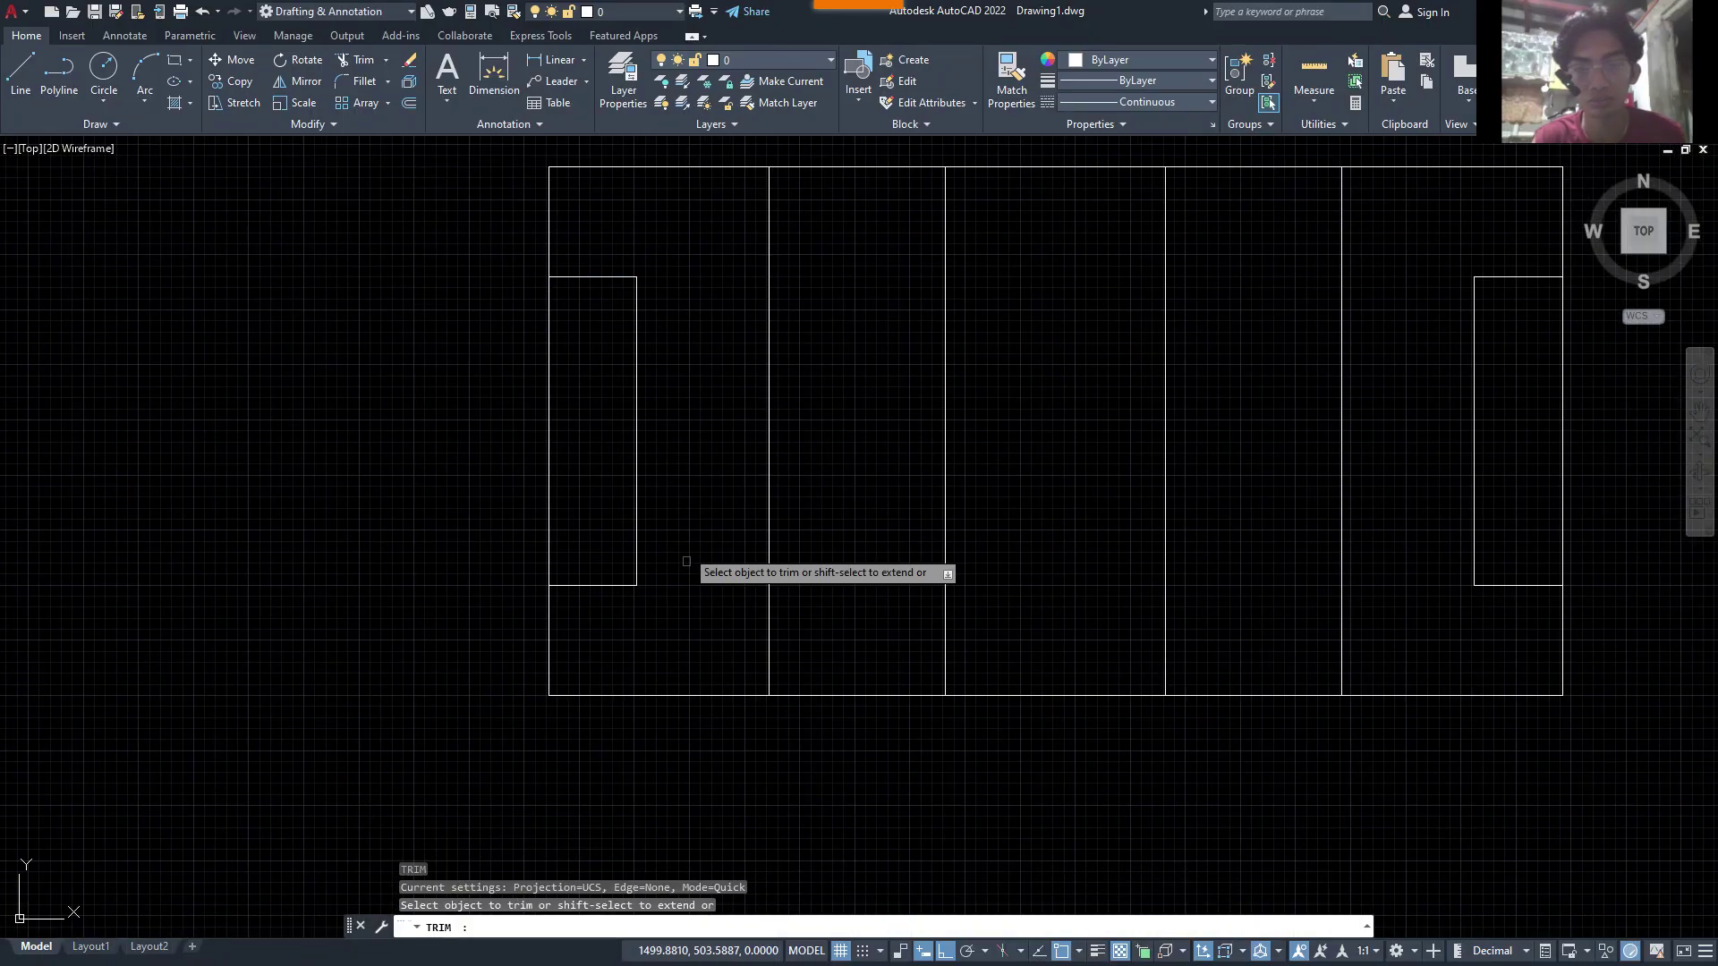
left_click_drag(603, 488, 516, 485)
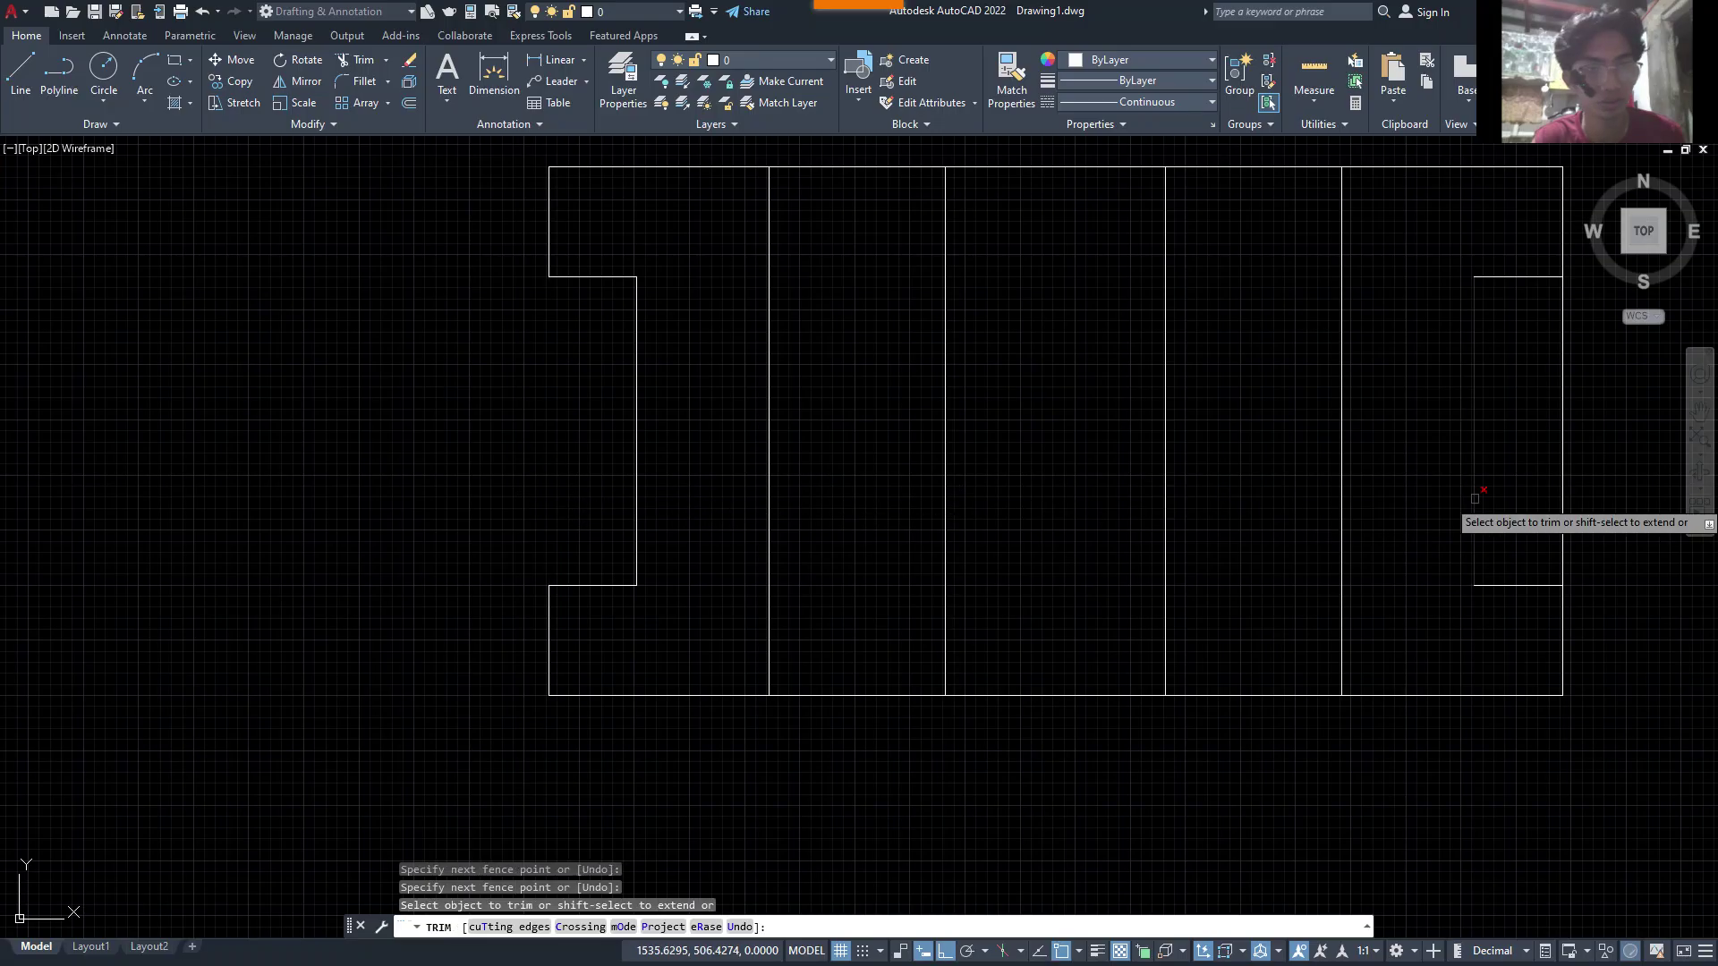
left_click_drag(1510, 498, 1583, 495)
key("Escape")
scroll(1558, 500, "down", 2)
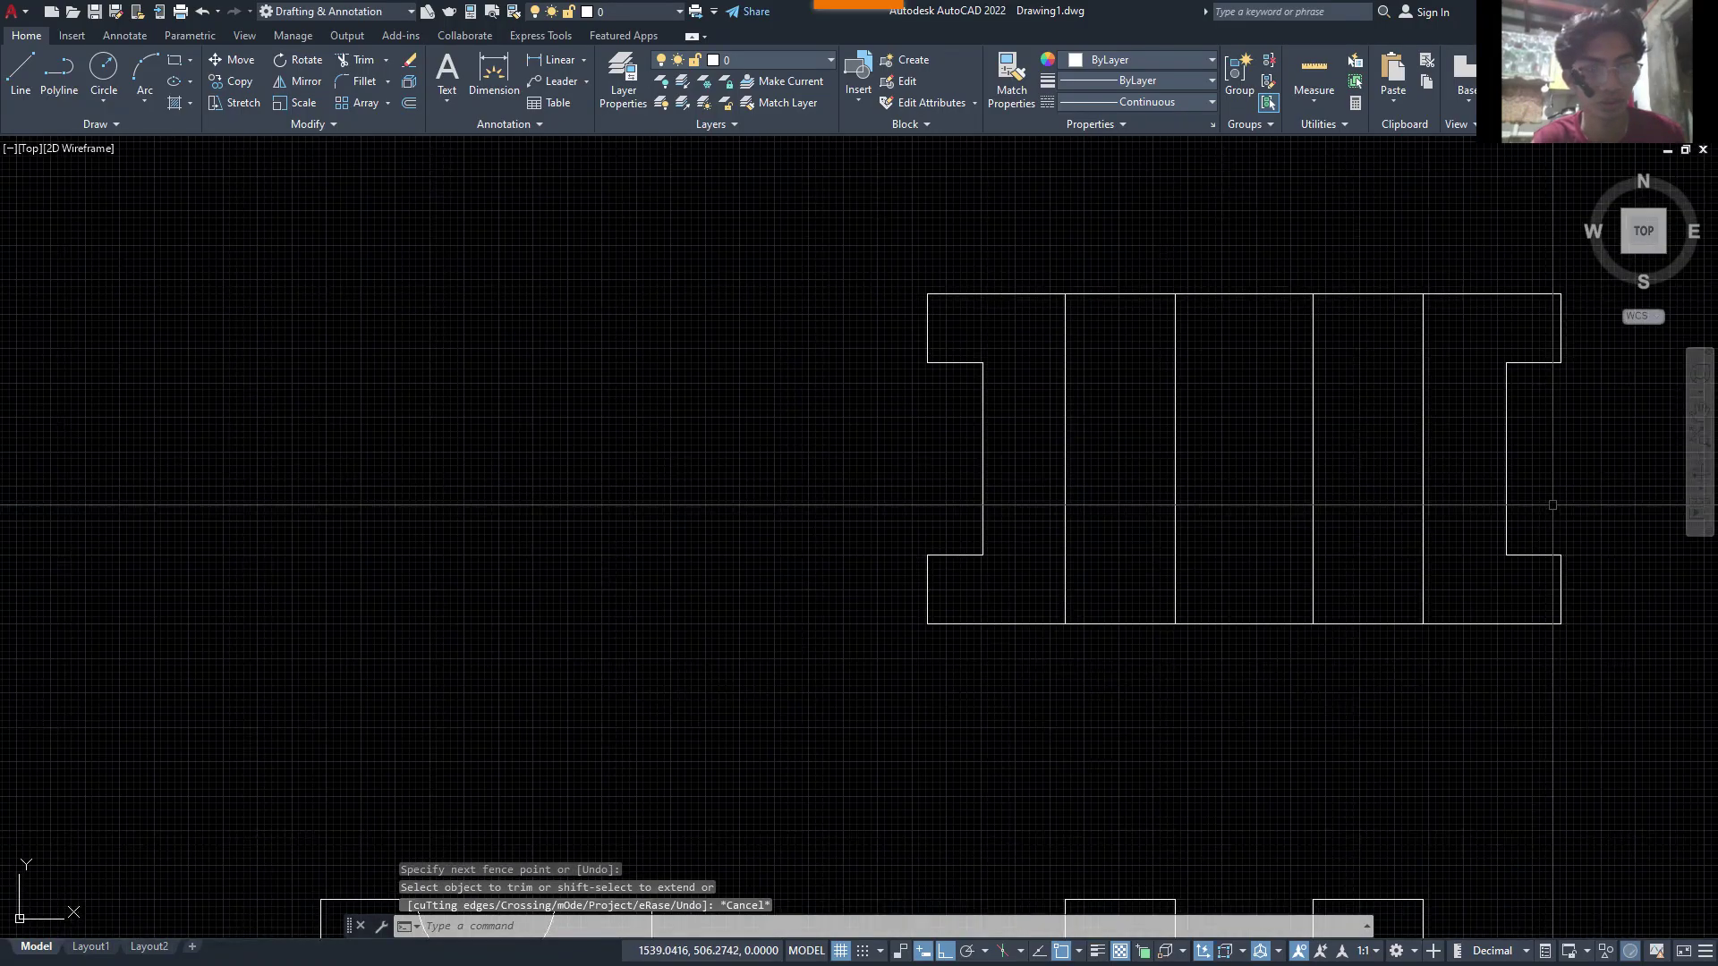
- Compare the drawn views with the isometric image in Word, examining the upright blocks and their R5 round cut-outs
middle_click_drag(919, 734, 937, 581)
key("Escape")
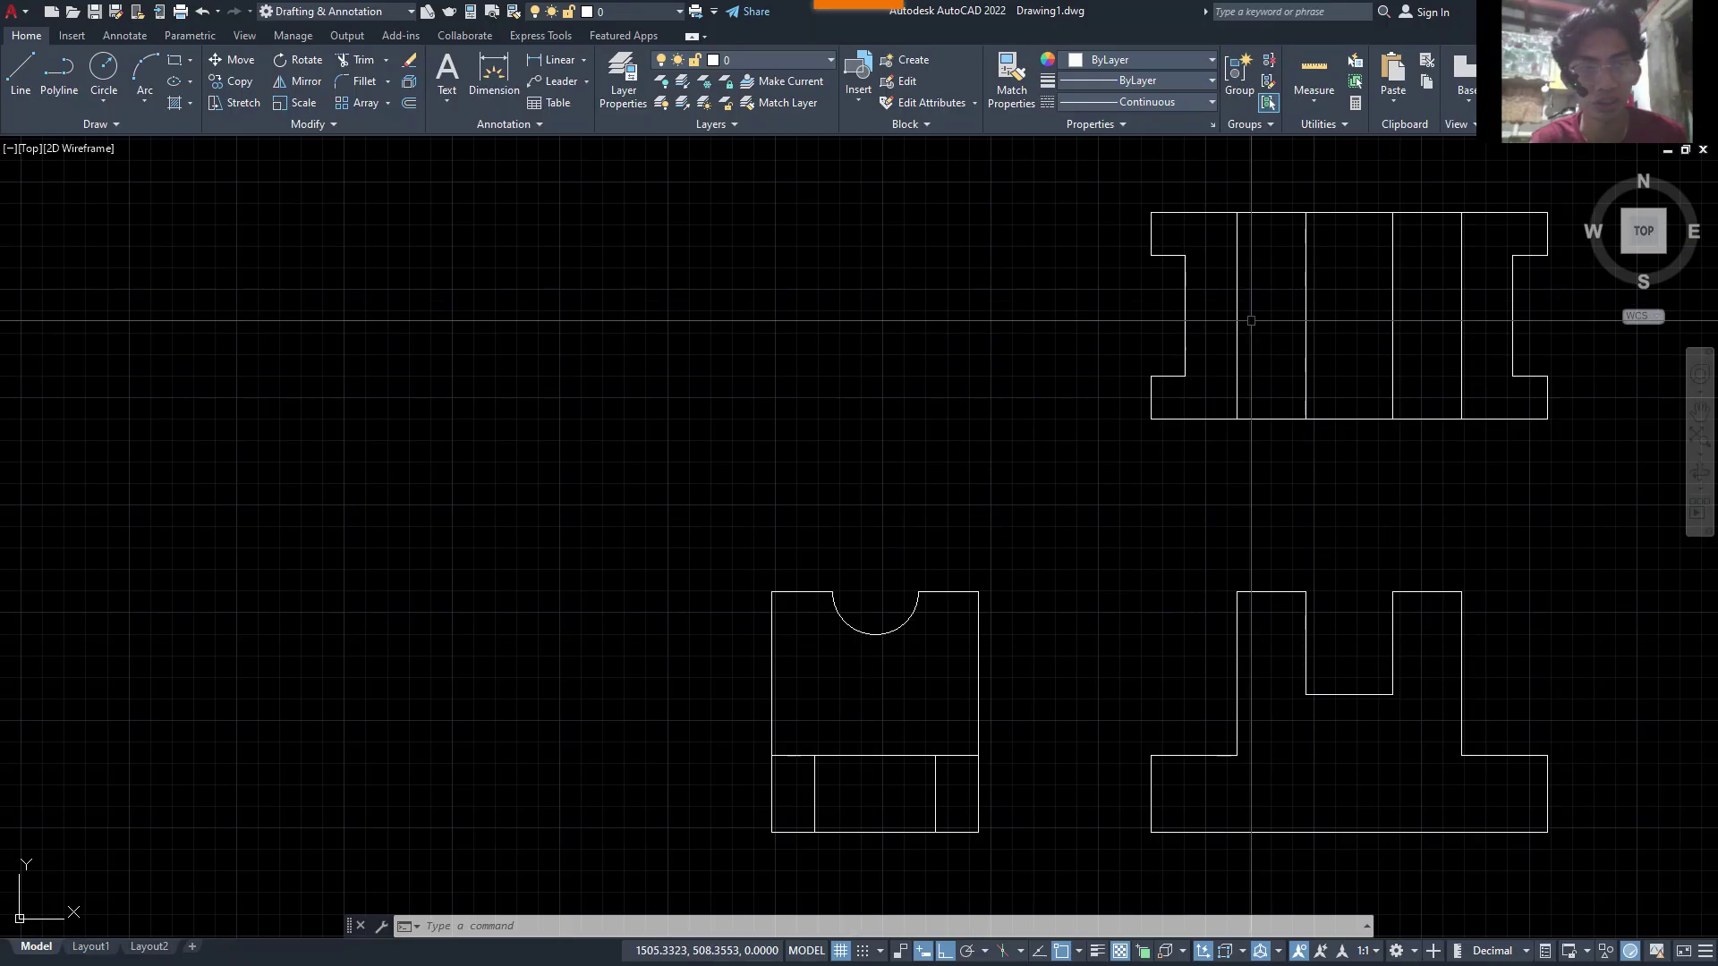
scroll(1250, 353, "up", 1)
scroll(1258, 349, "up", 2)
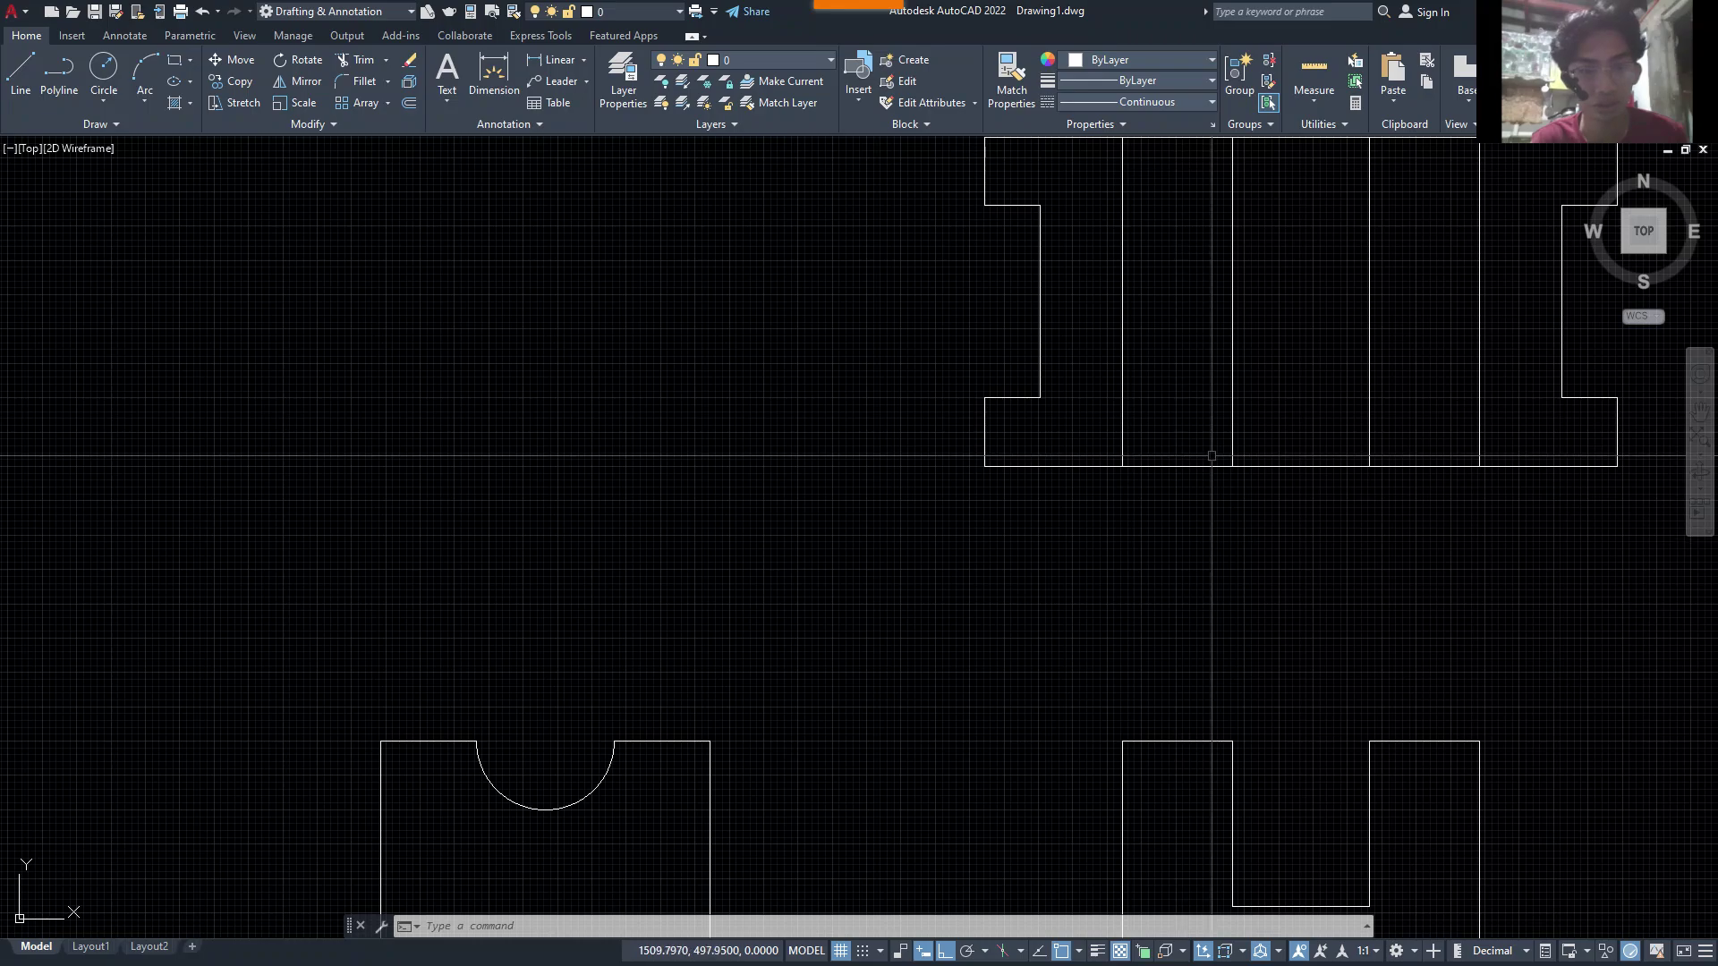
key("alt+Tab")
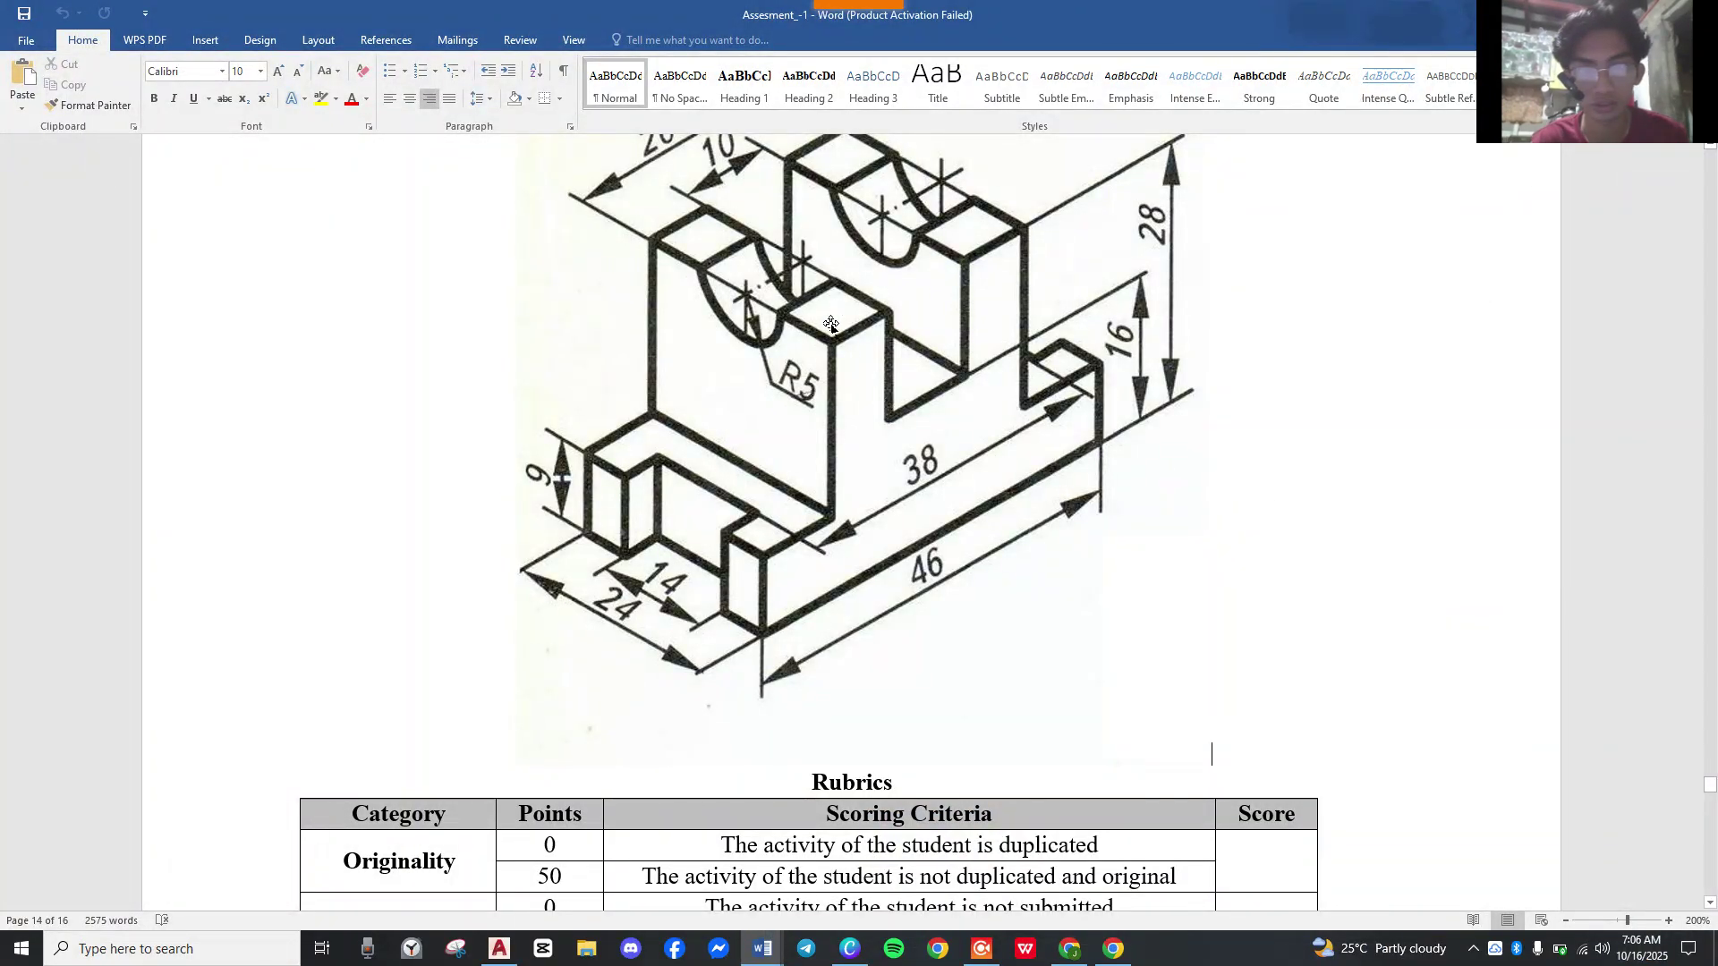
scroll(697, 248, "up", 2)
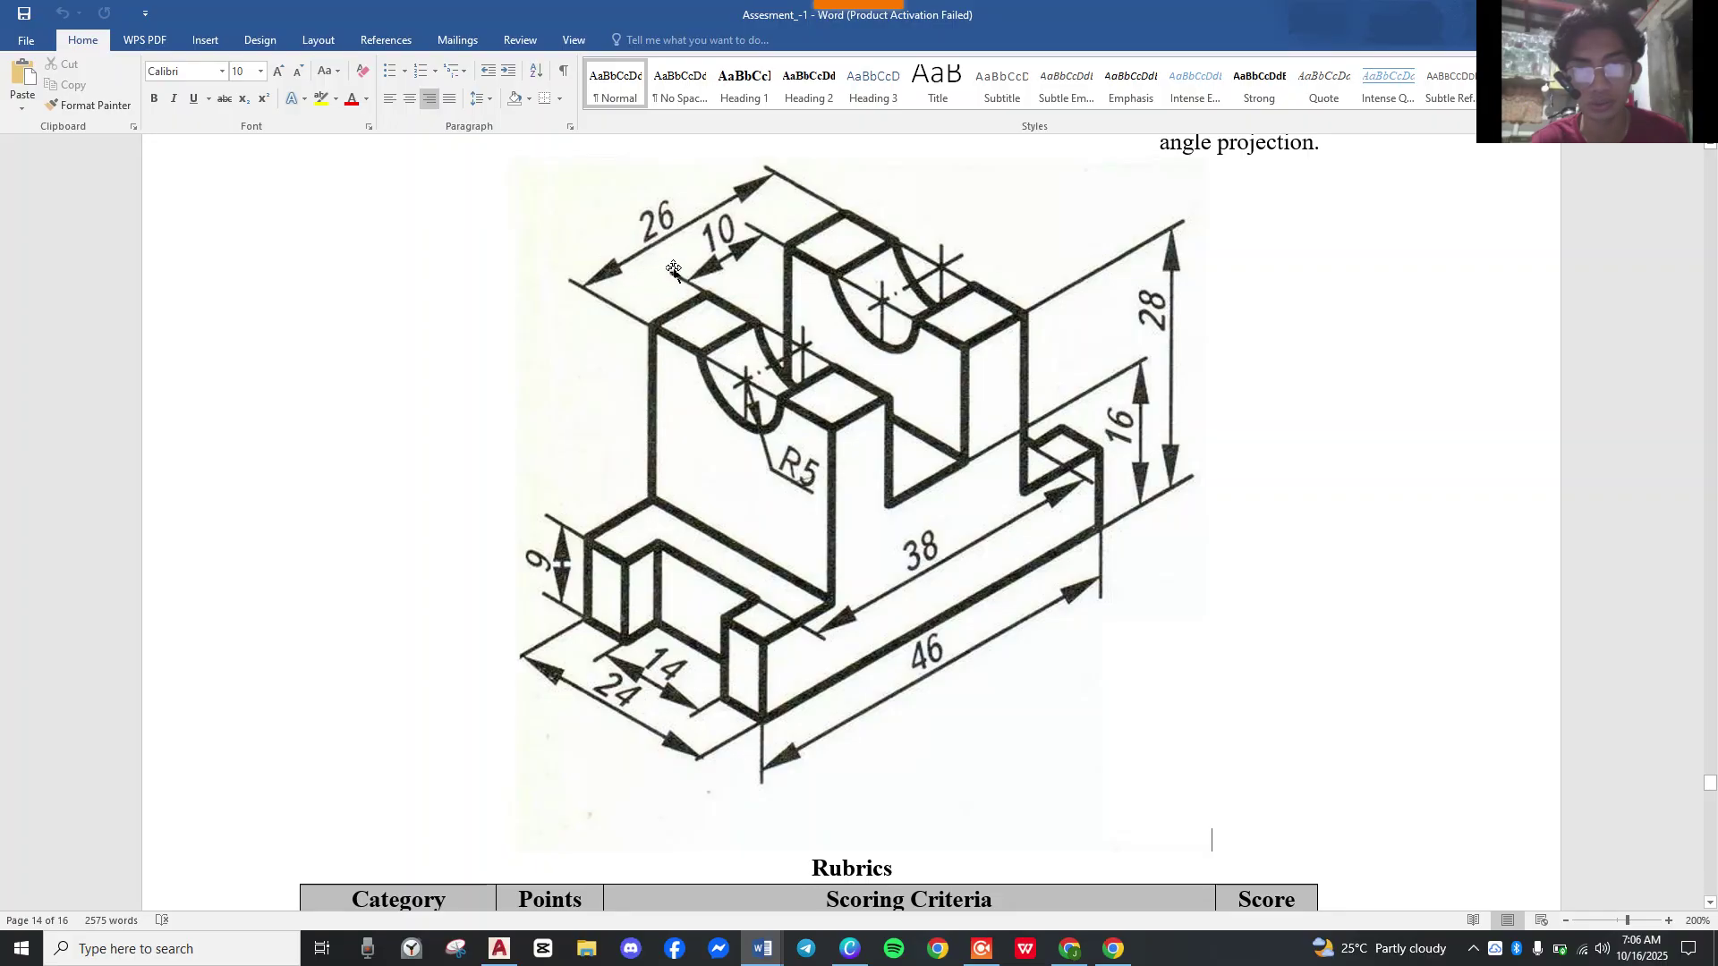
key("alt+Tab")
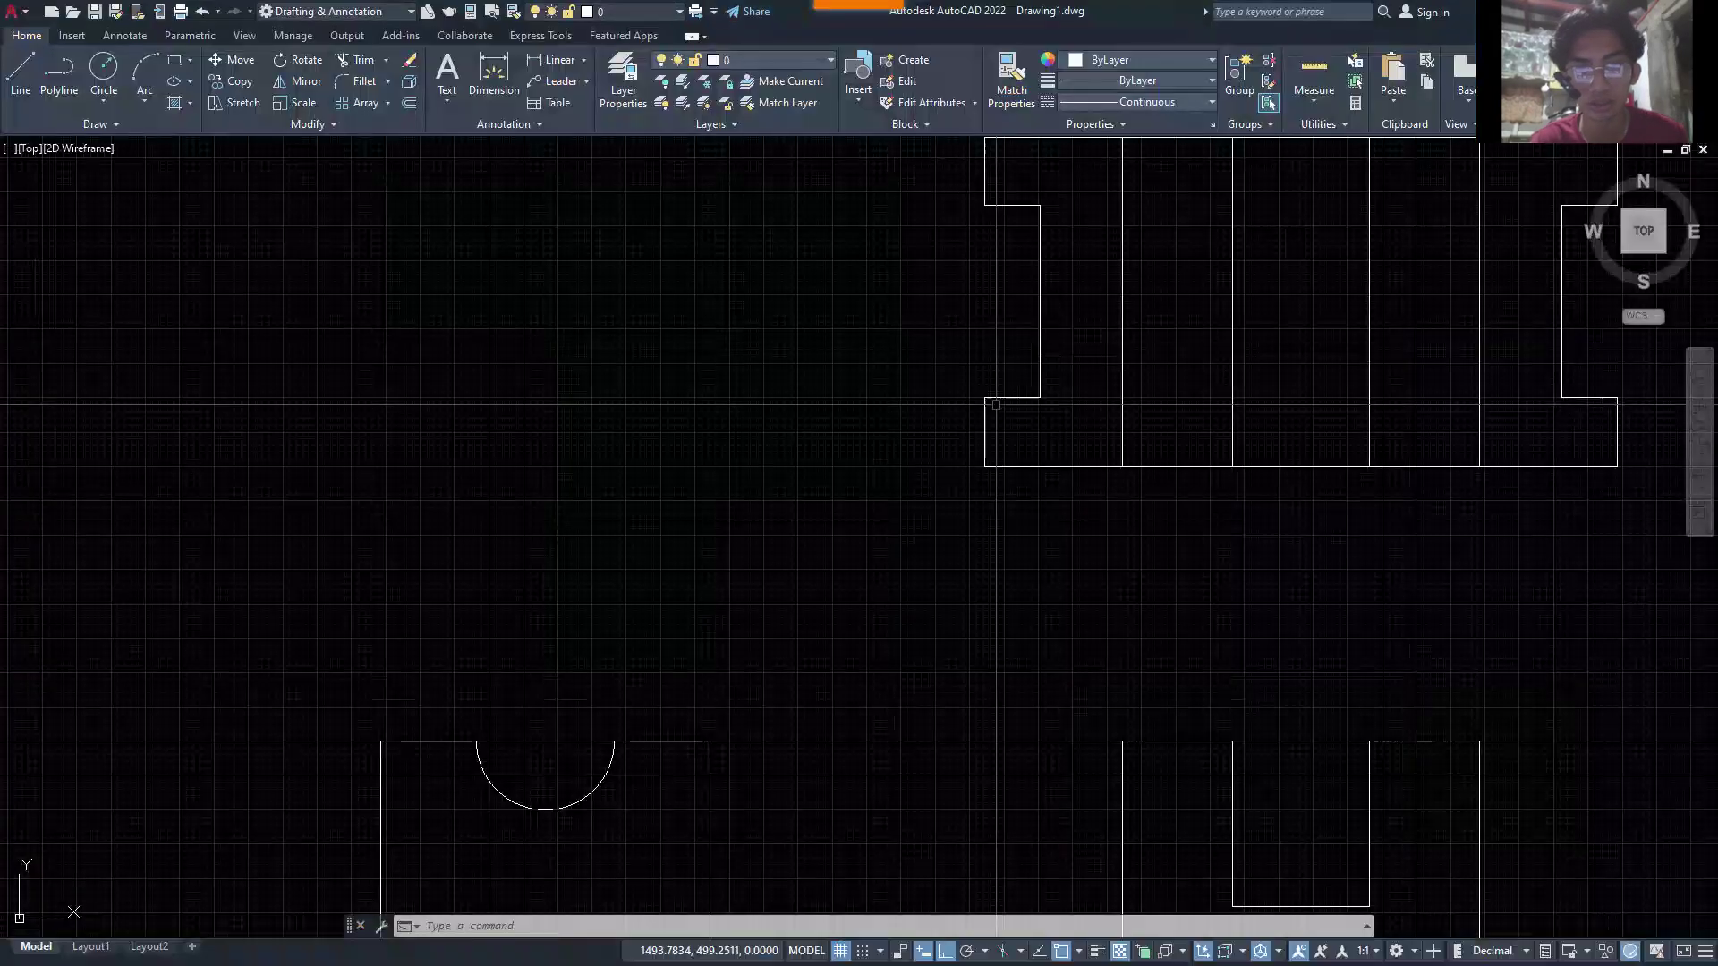
key("alt")
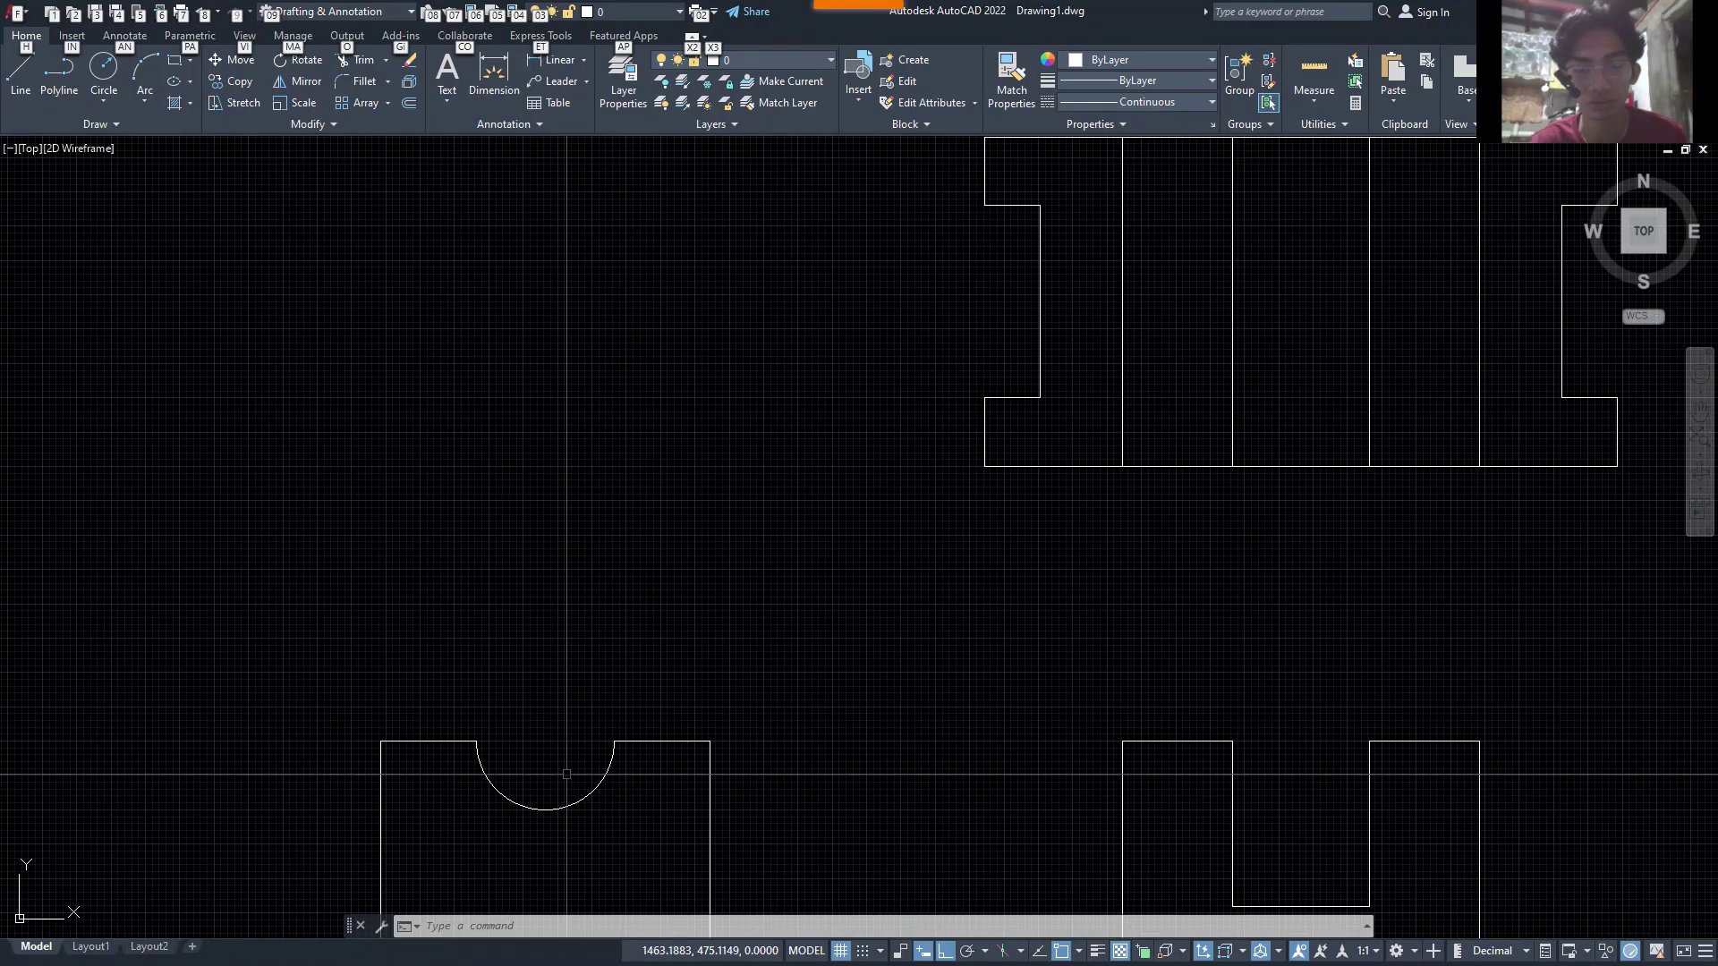
key("alt+Tab")
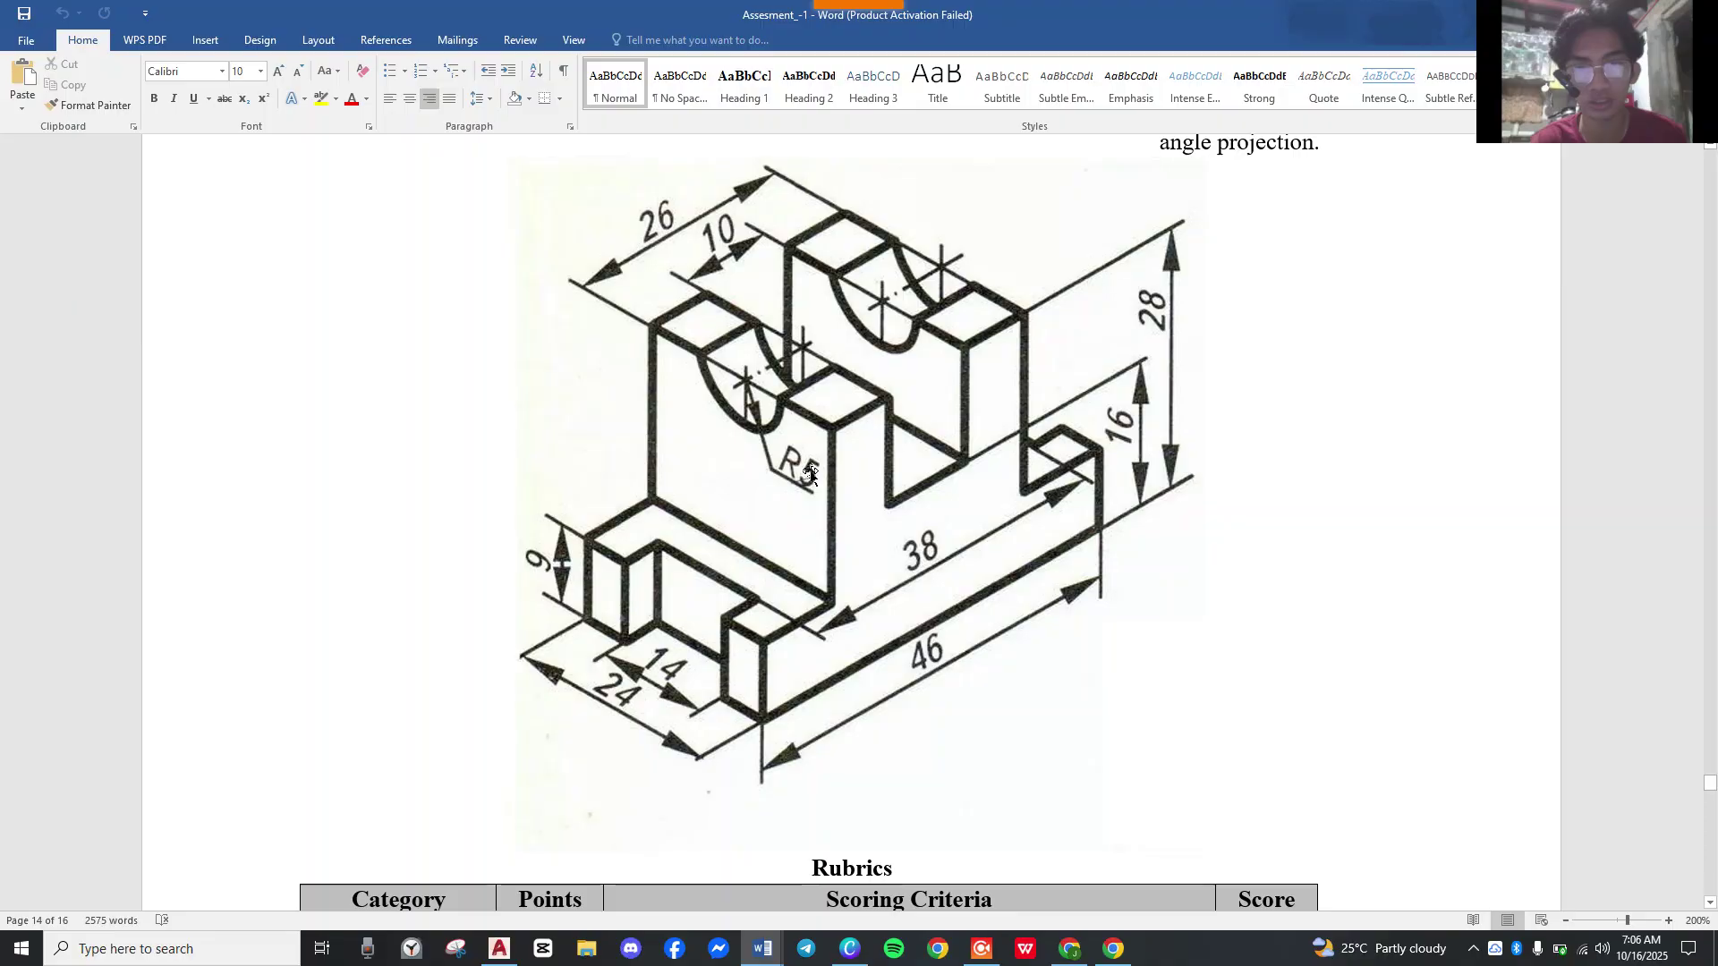
key("alt+Tab")
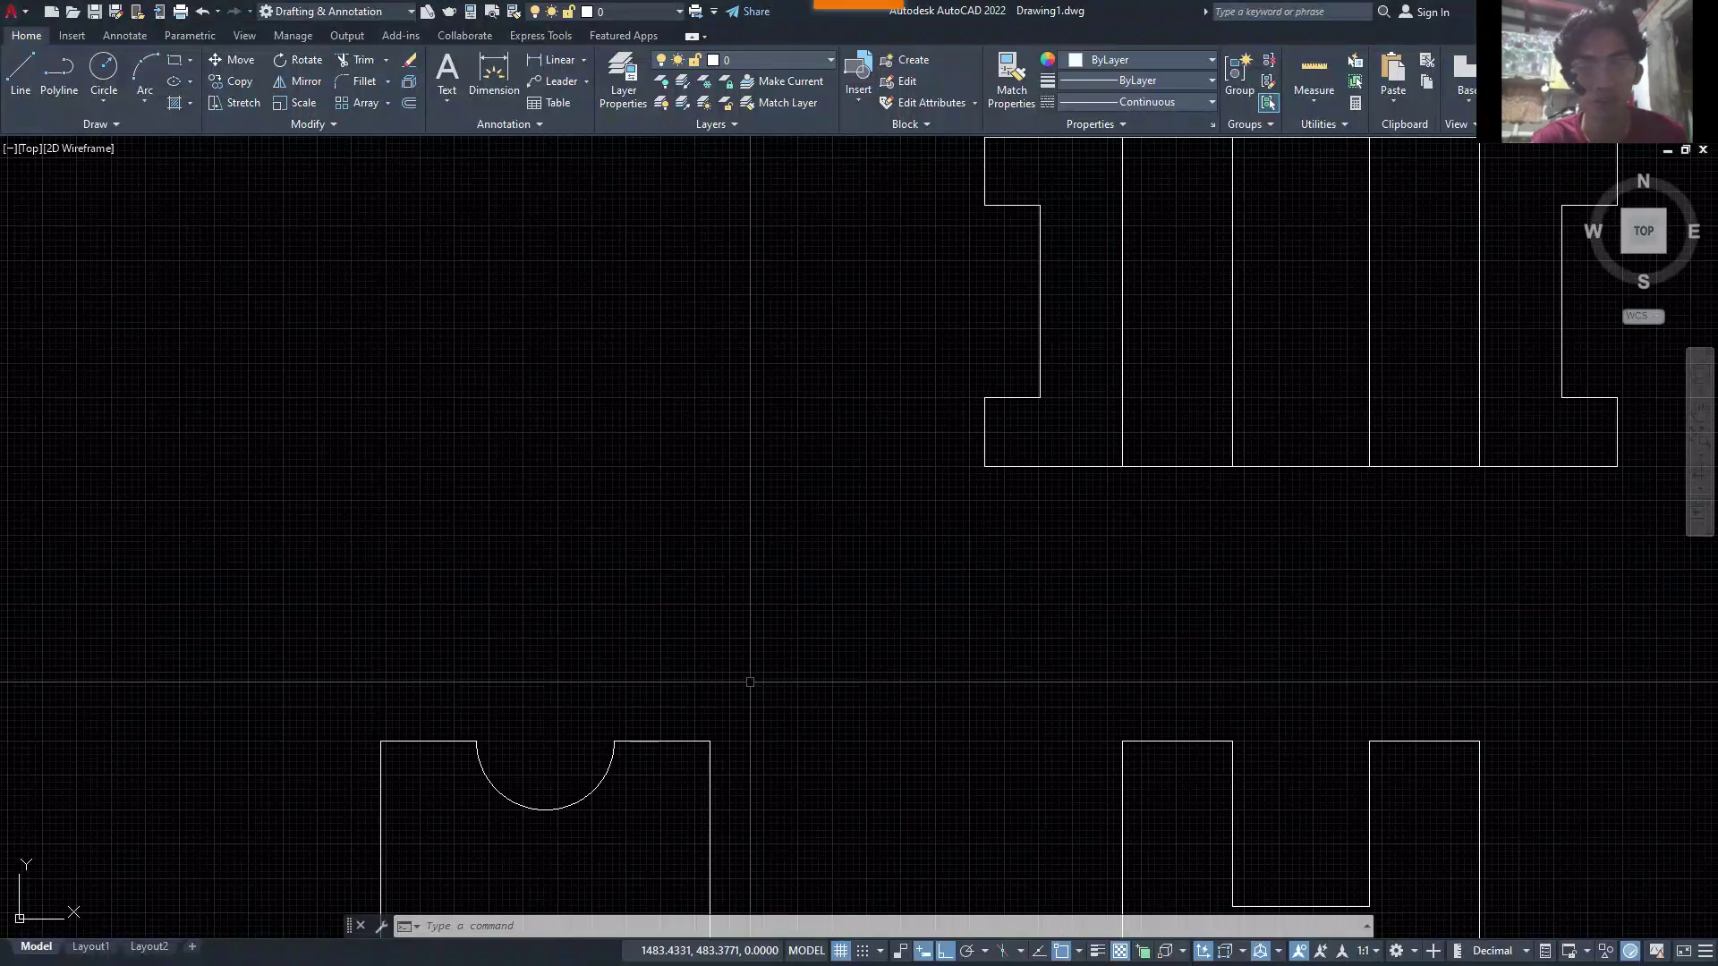
- Draw a rectangle 8 wide by 10 high in the space between the top view and the slotted view
middle_click_drag(1174, 584, 722, 571)
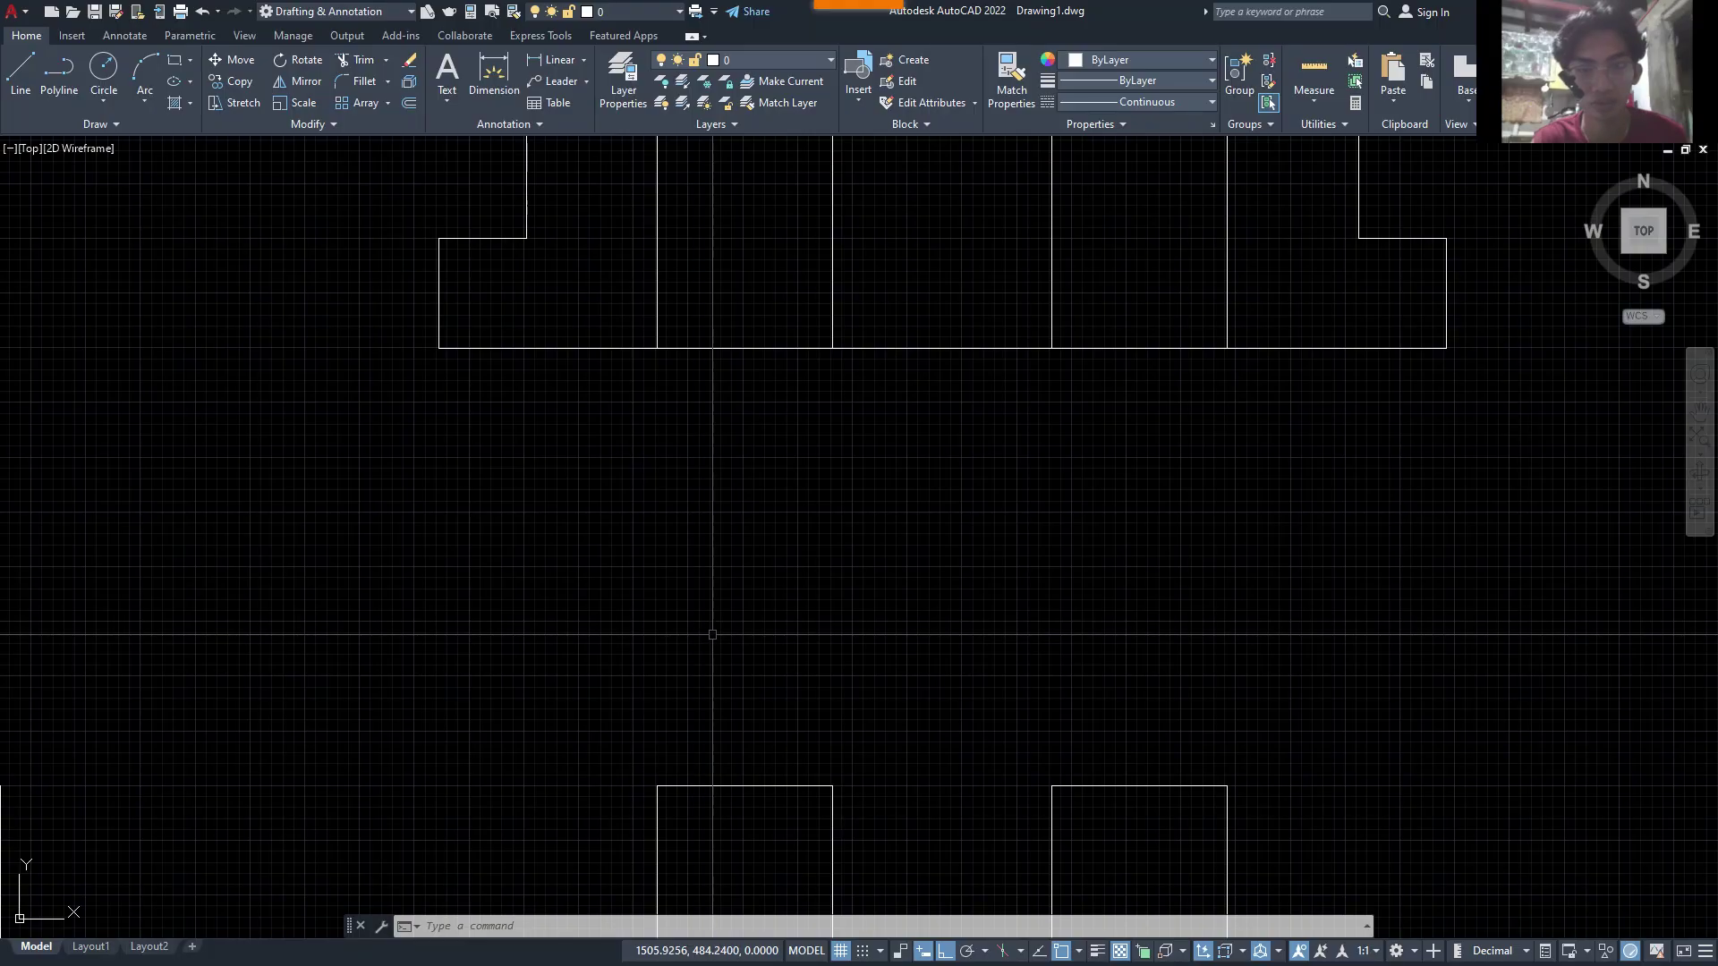
type("c")
key("Return")
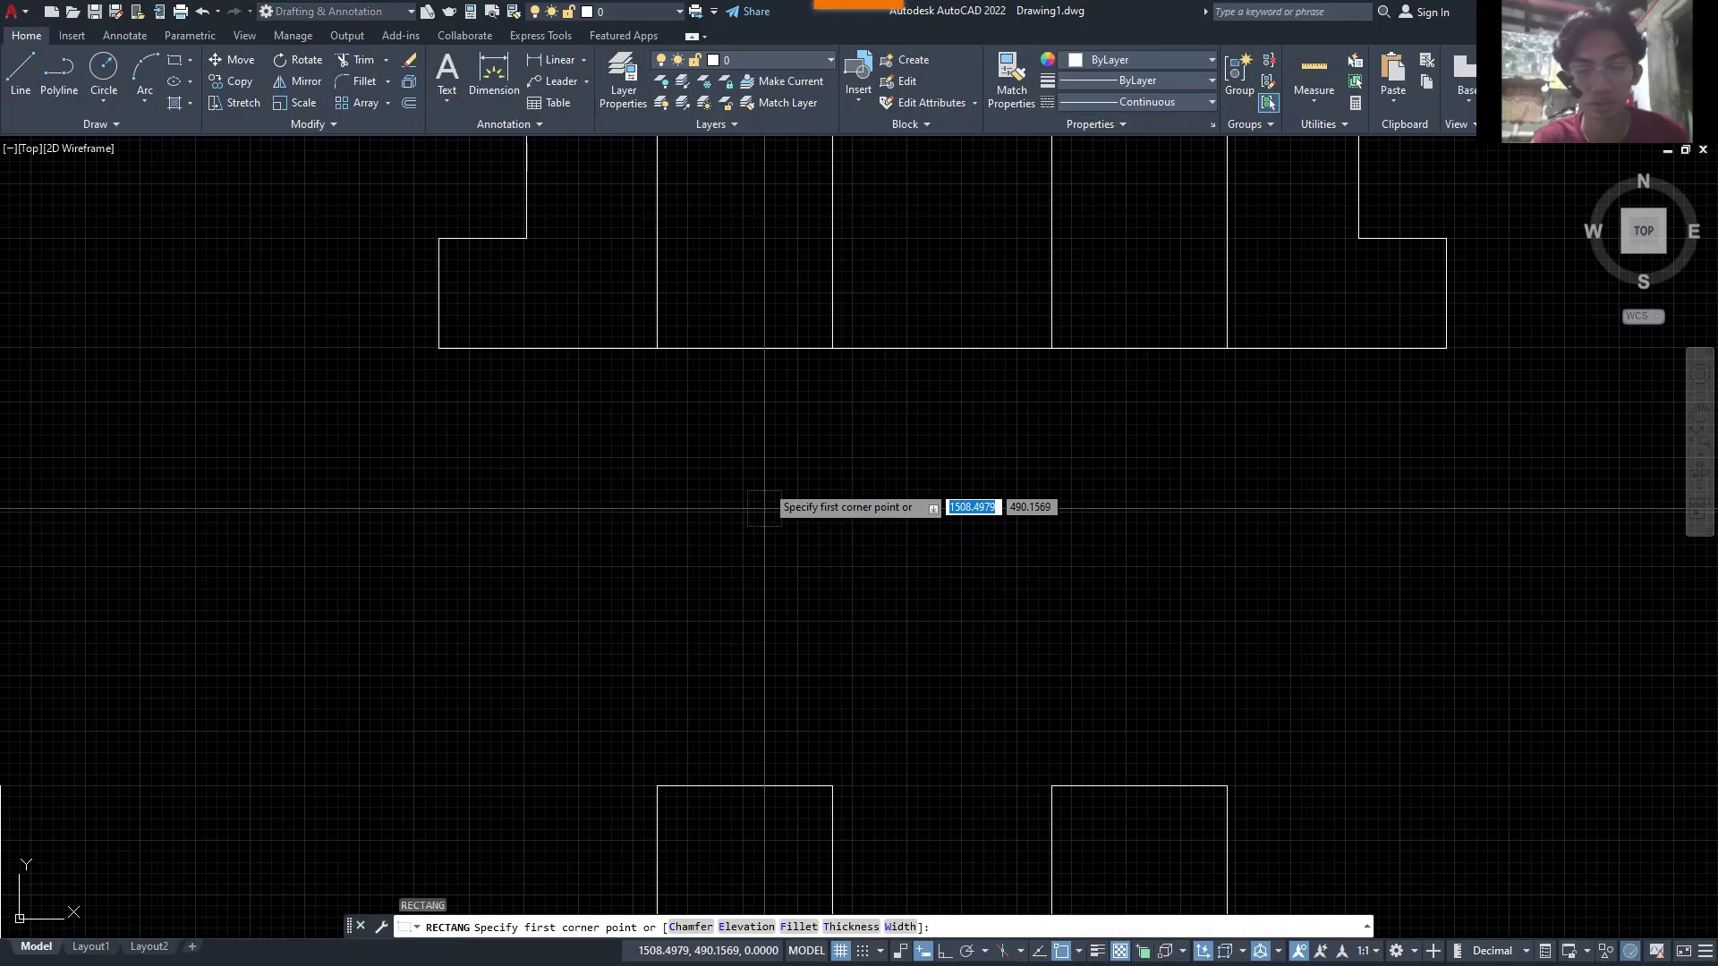
left_click(777, 450)
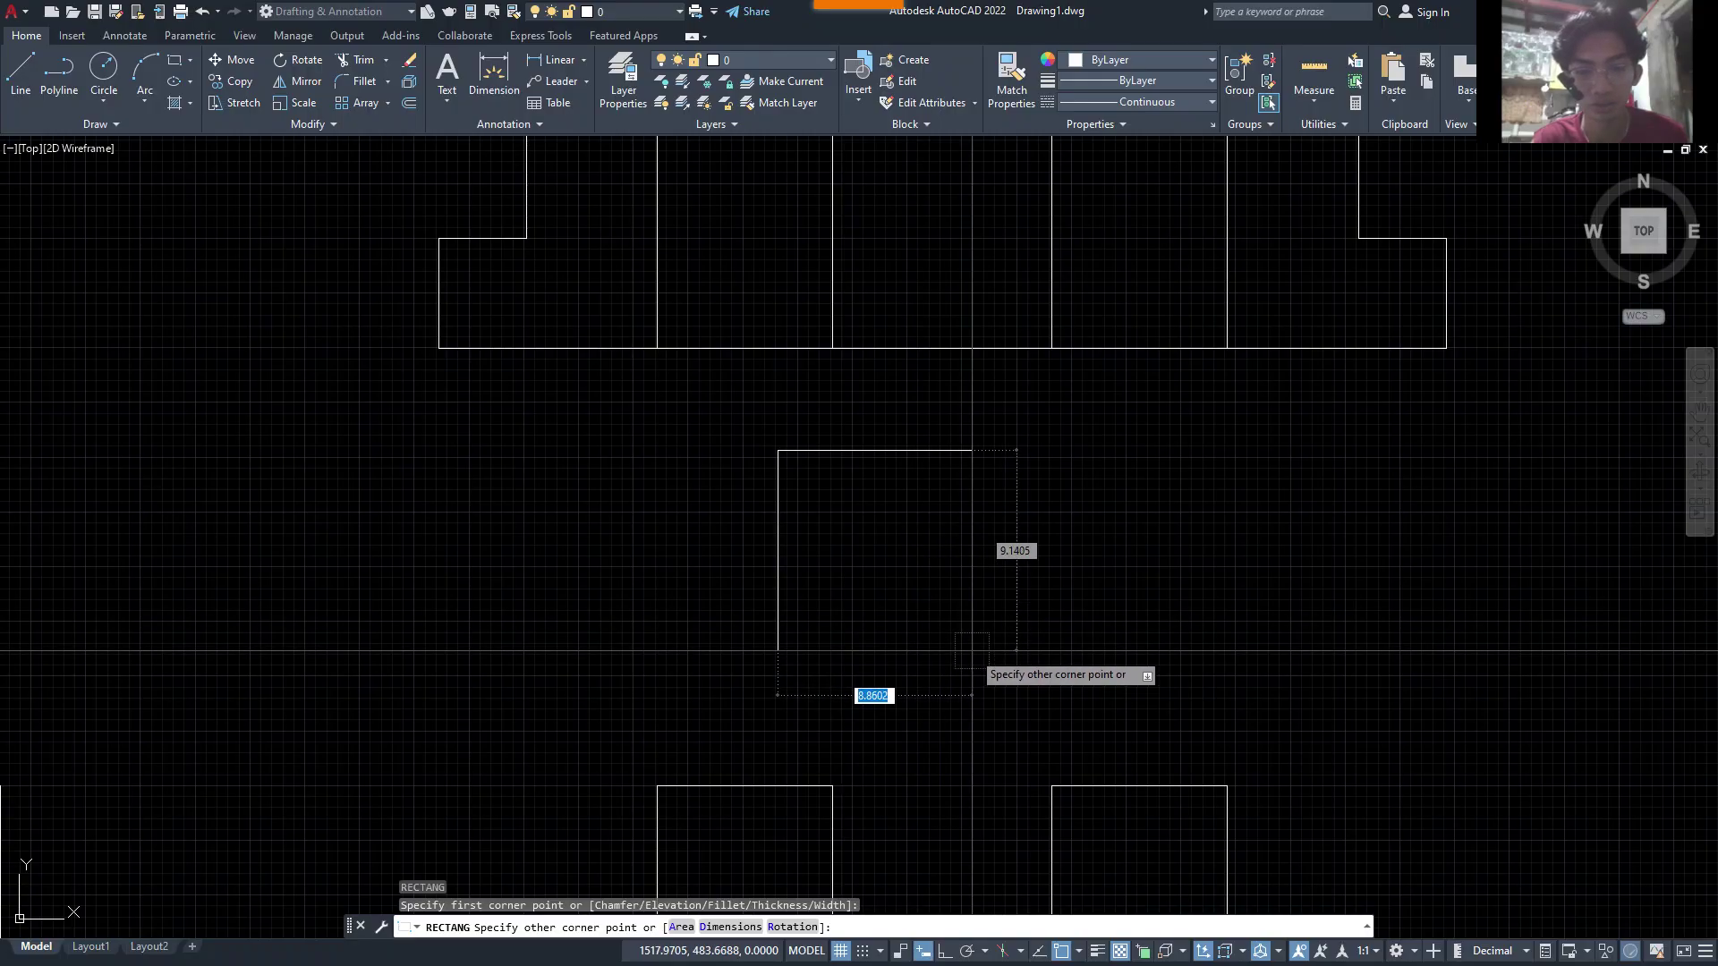
type("8")
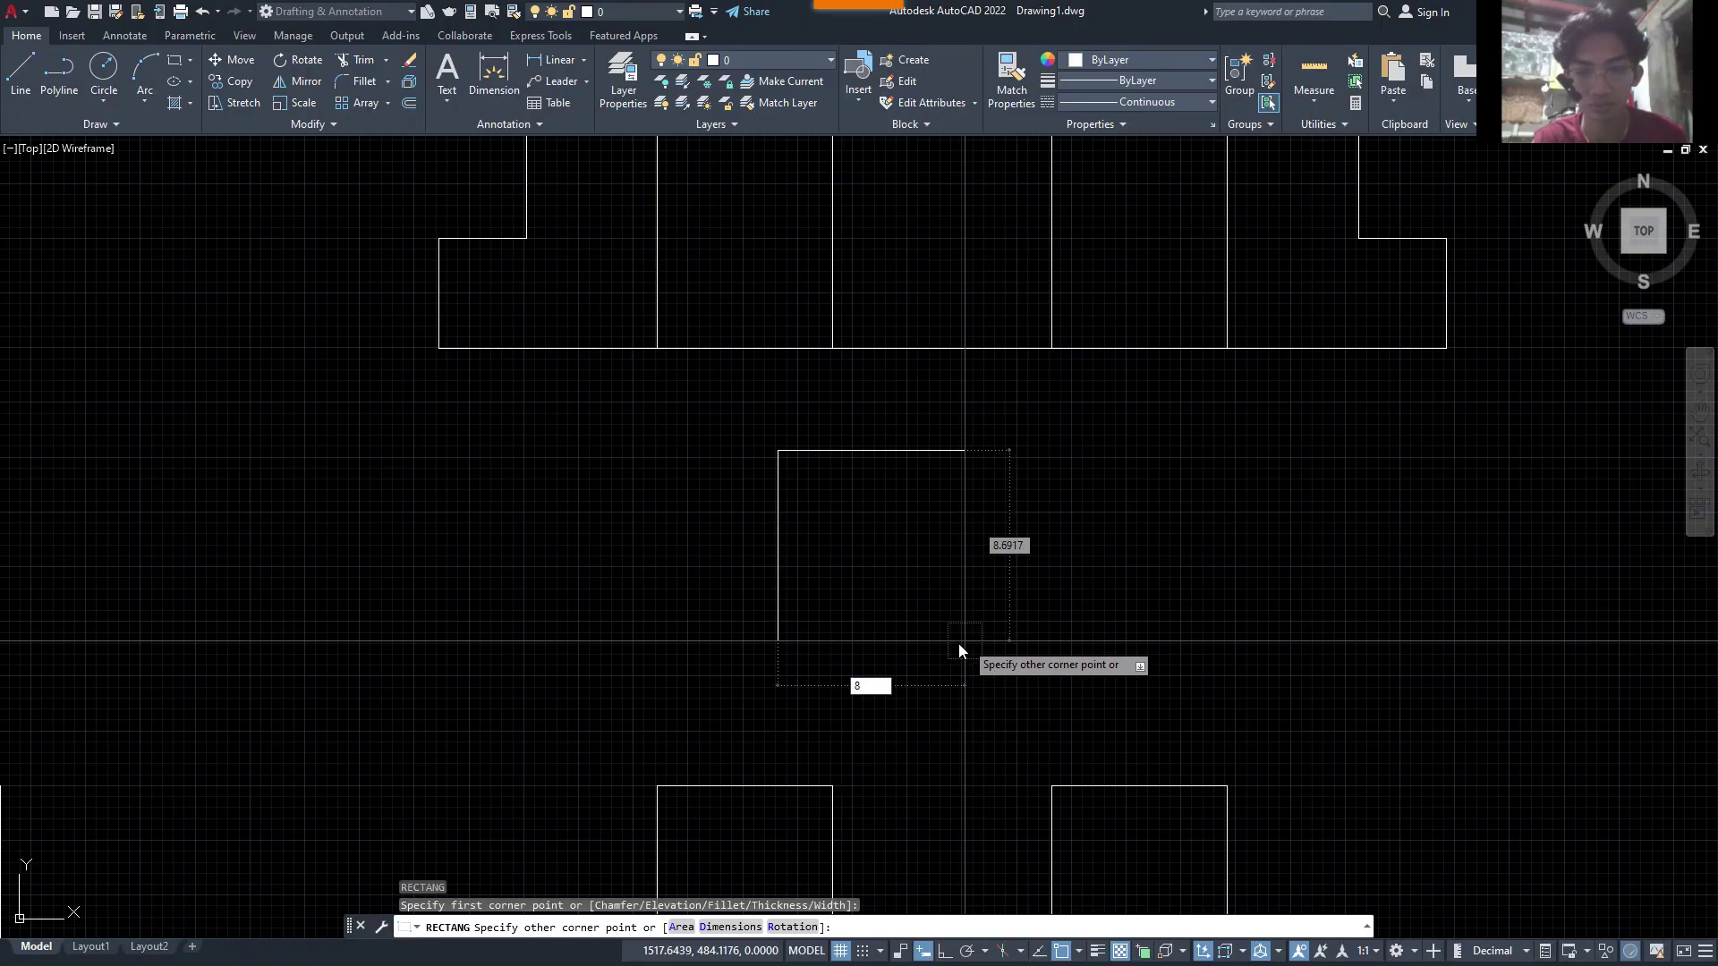
key("Tab")
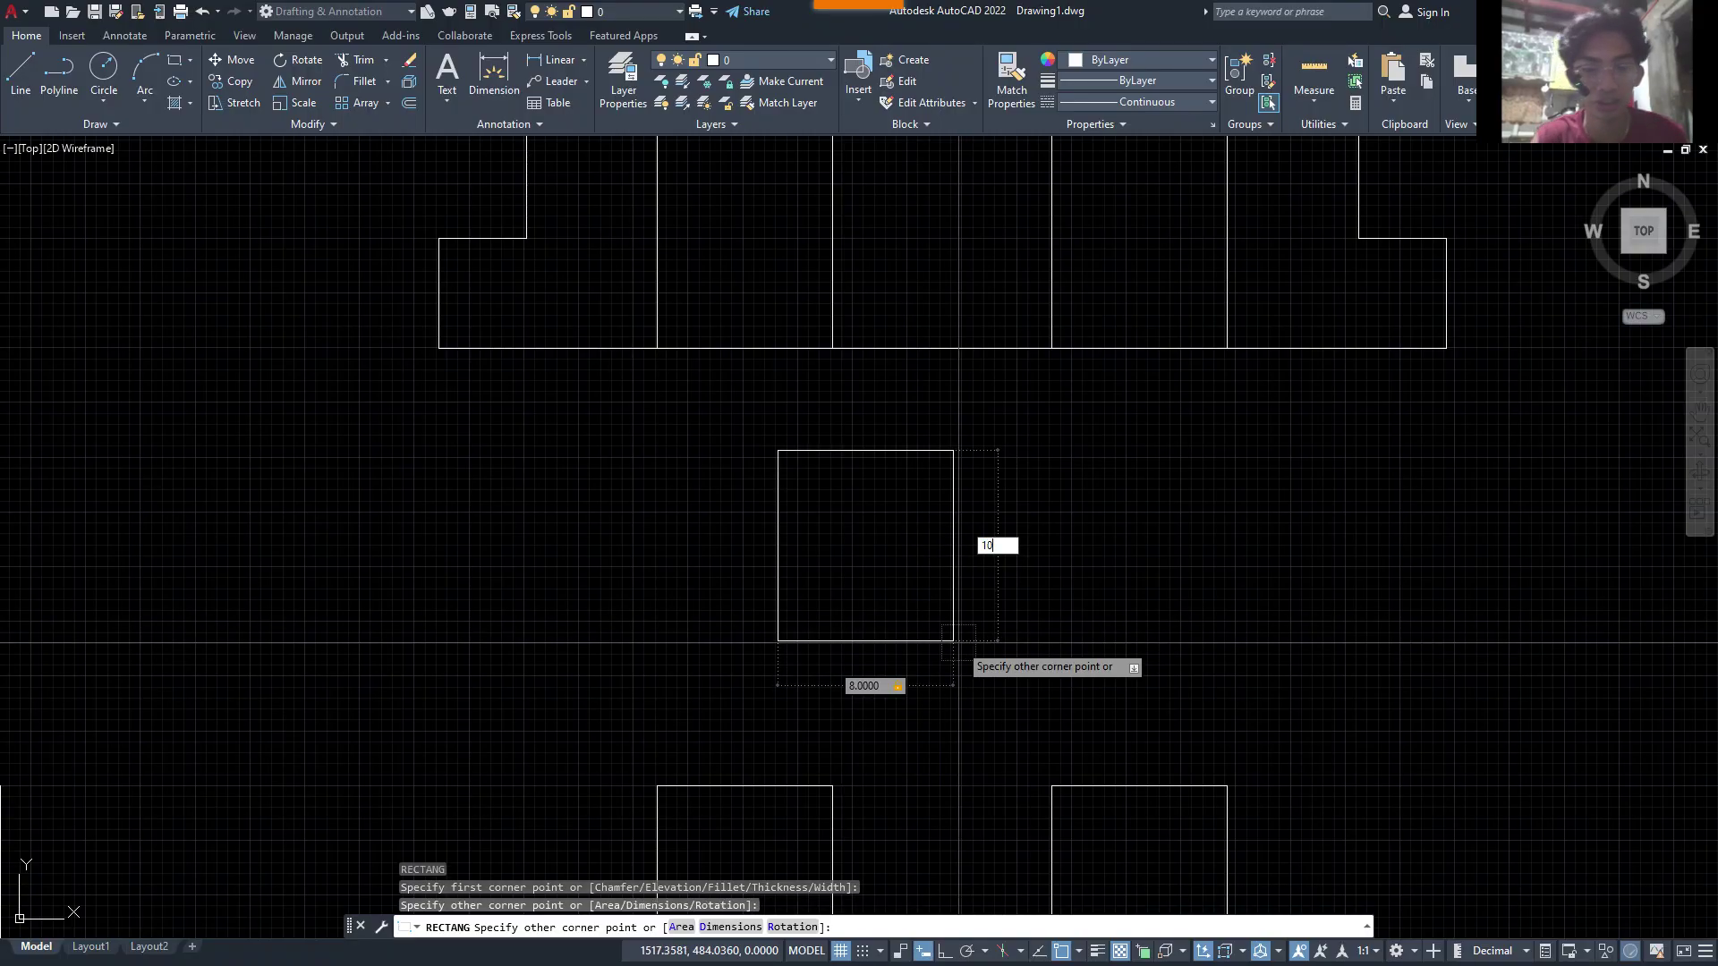
key("Return")
- Move the 8 by 10 rectangle by its right side's midpoint onto the midpoint of the top view's second inner vertical line
mouse_move(1135, 602)
left_mouse_down()
mouse_move(851, 625)
mouse_move(806, 682)
left_mouse_up()
type("m")
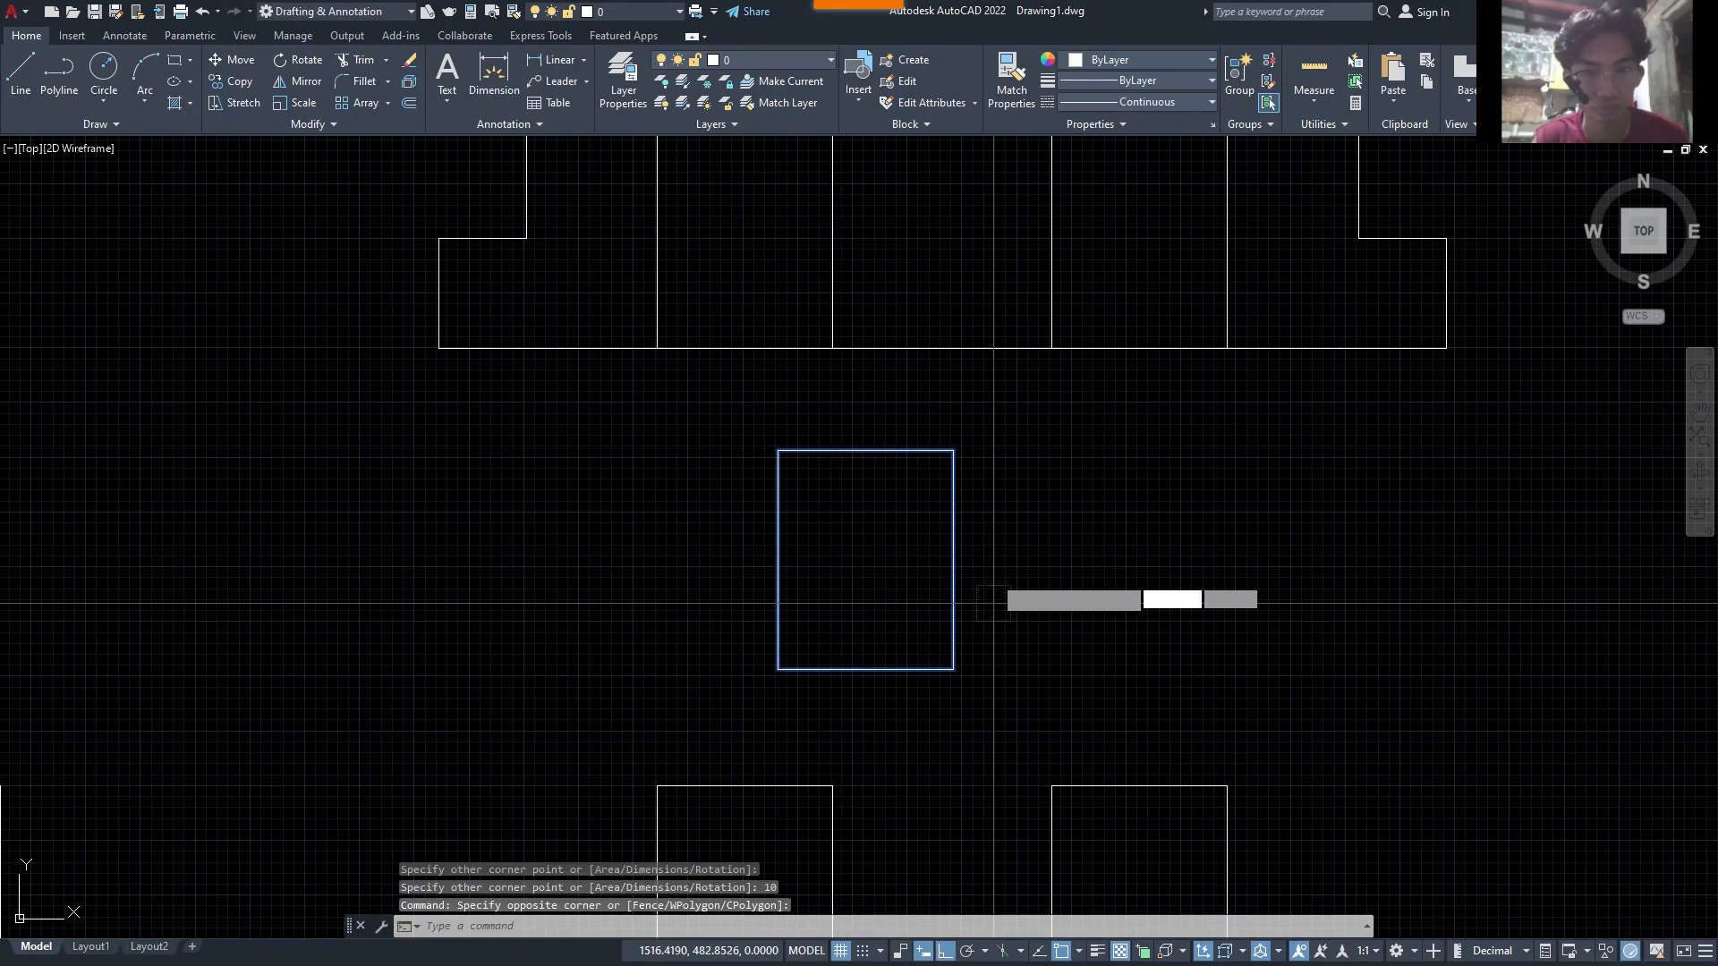
key("Return")
left_click(968, 543)
middle_click_drag(904, 353, 931, 680)
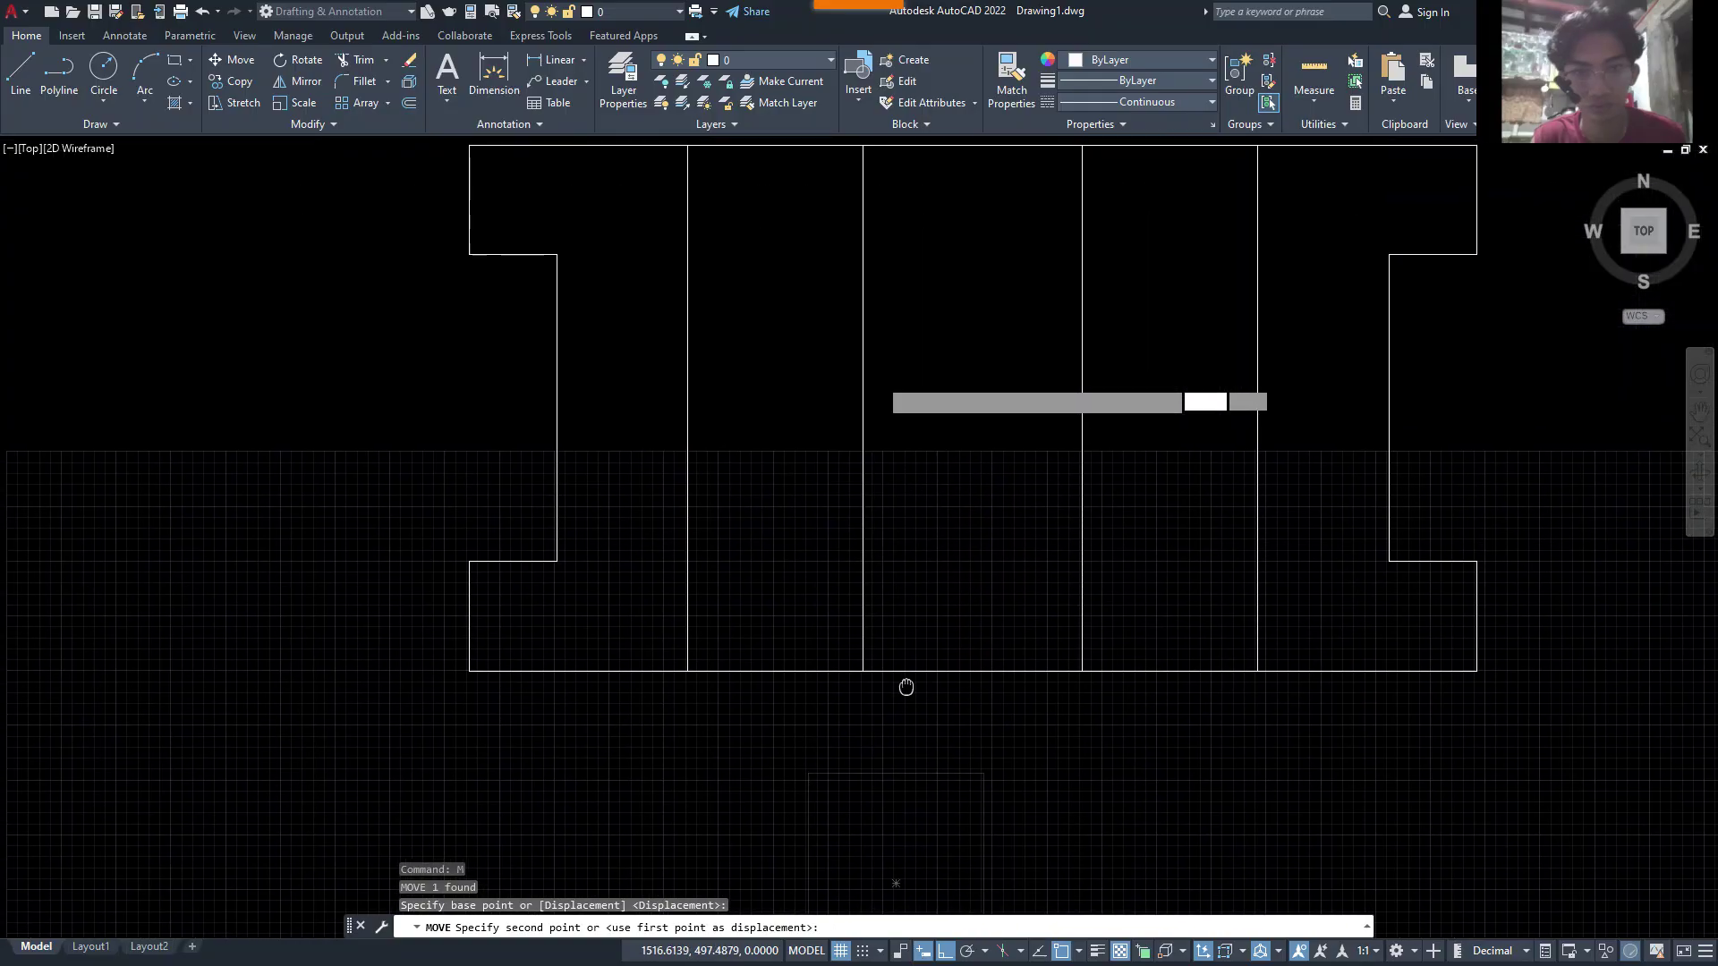
left_click(867, 360)
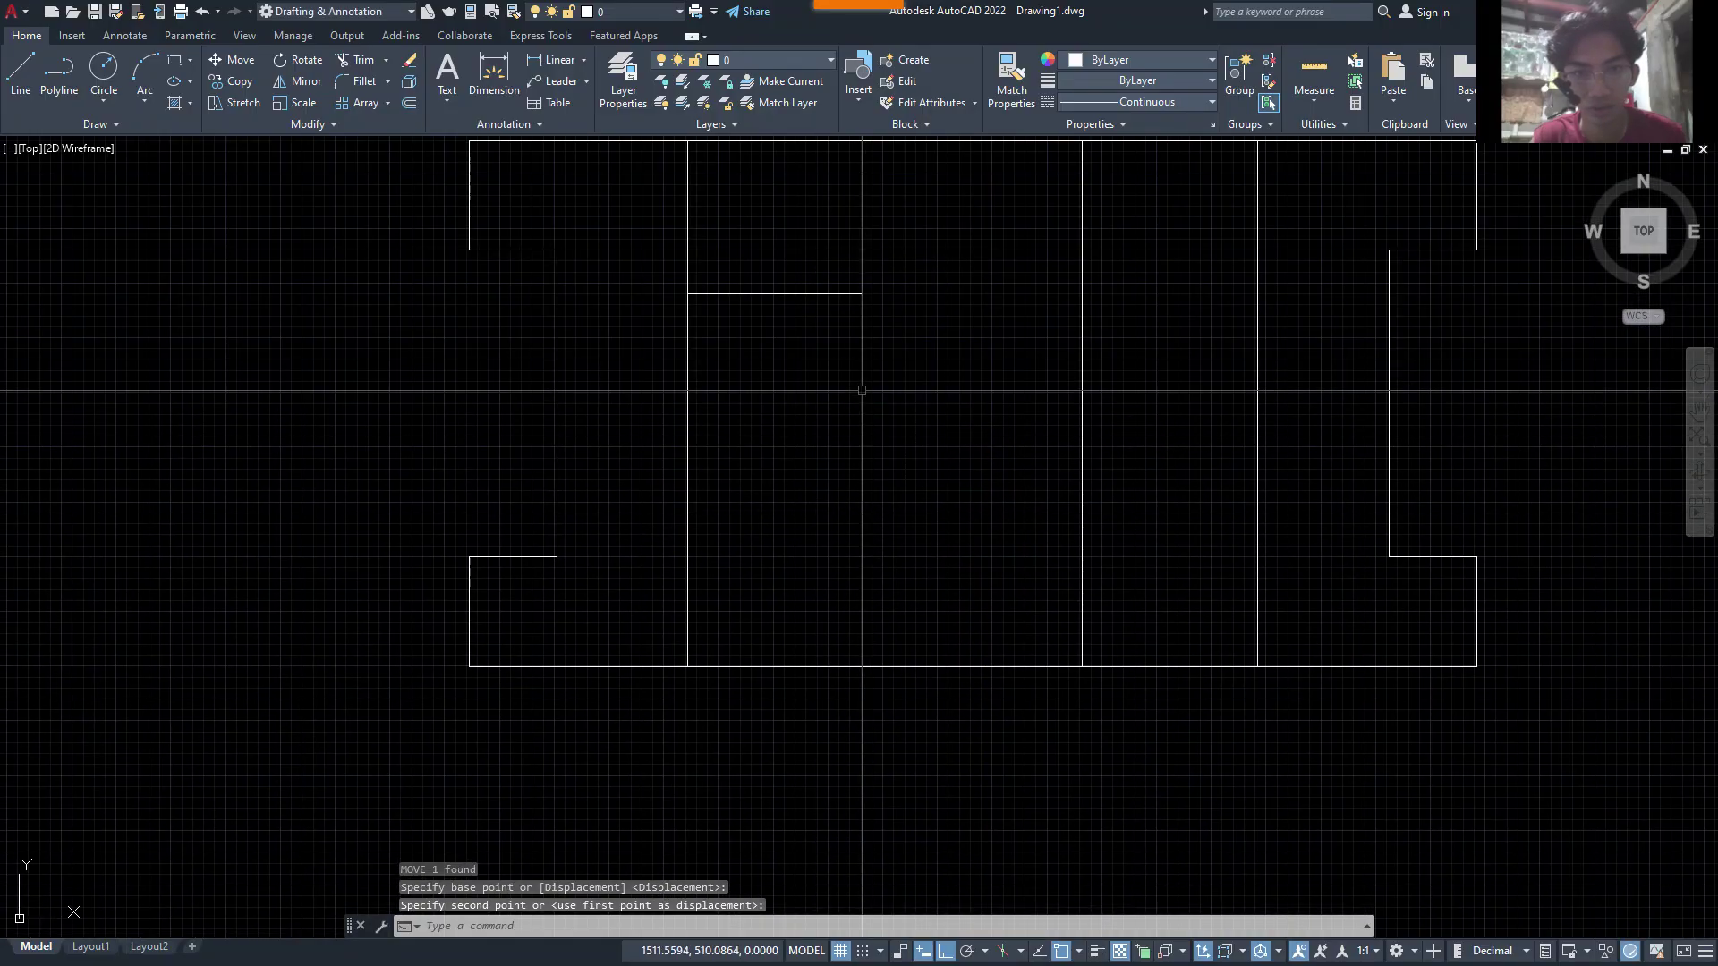
- Mirror the 8 by 10 rectangle about the top view's vertical centre line, keeping the original
left_click(785, 543)
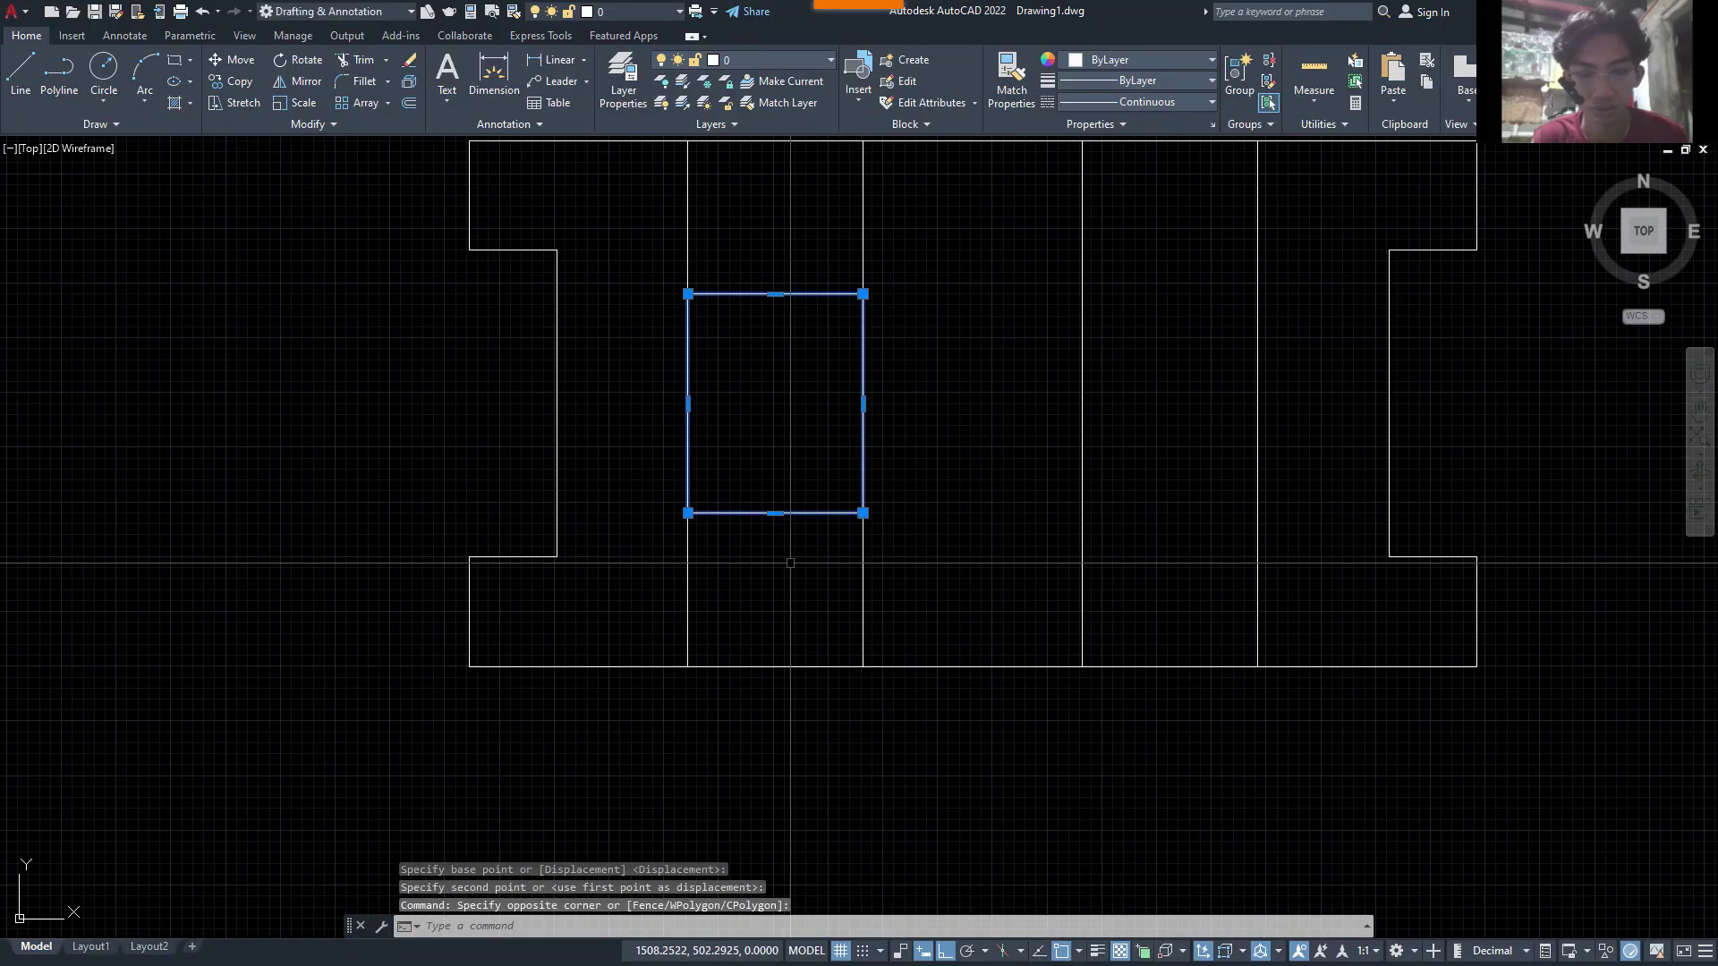
type("mi")
key("Return")
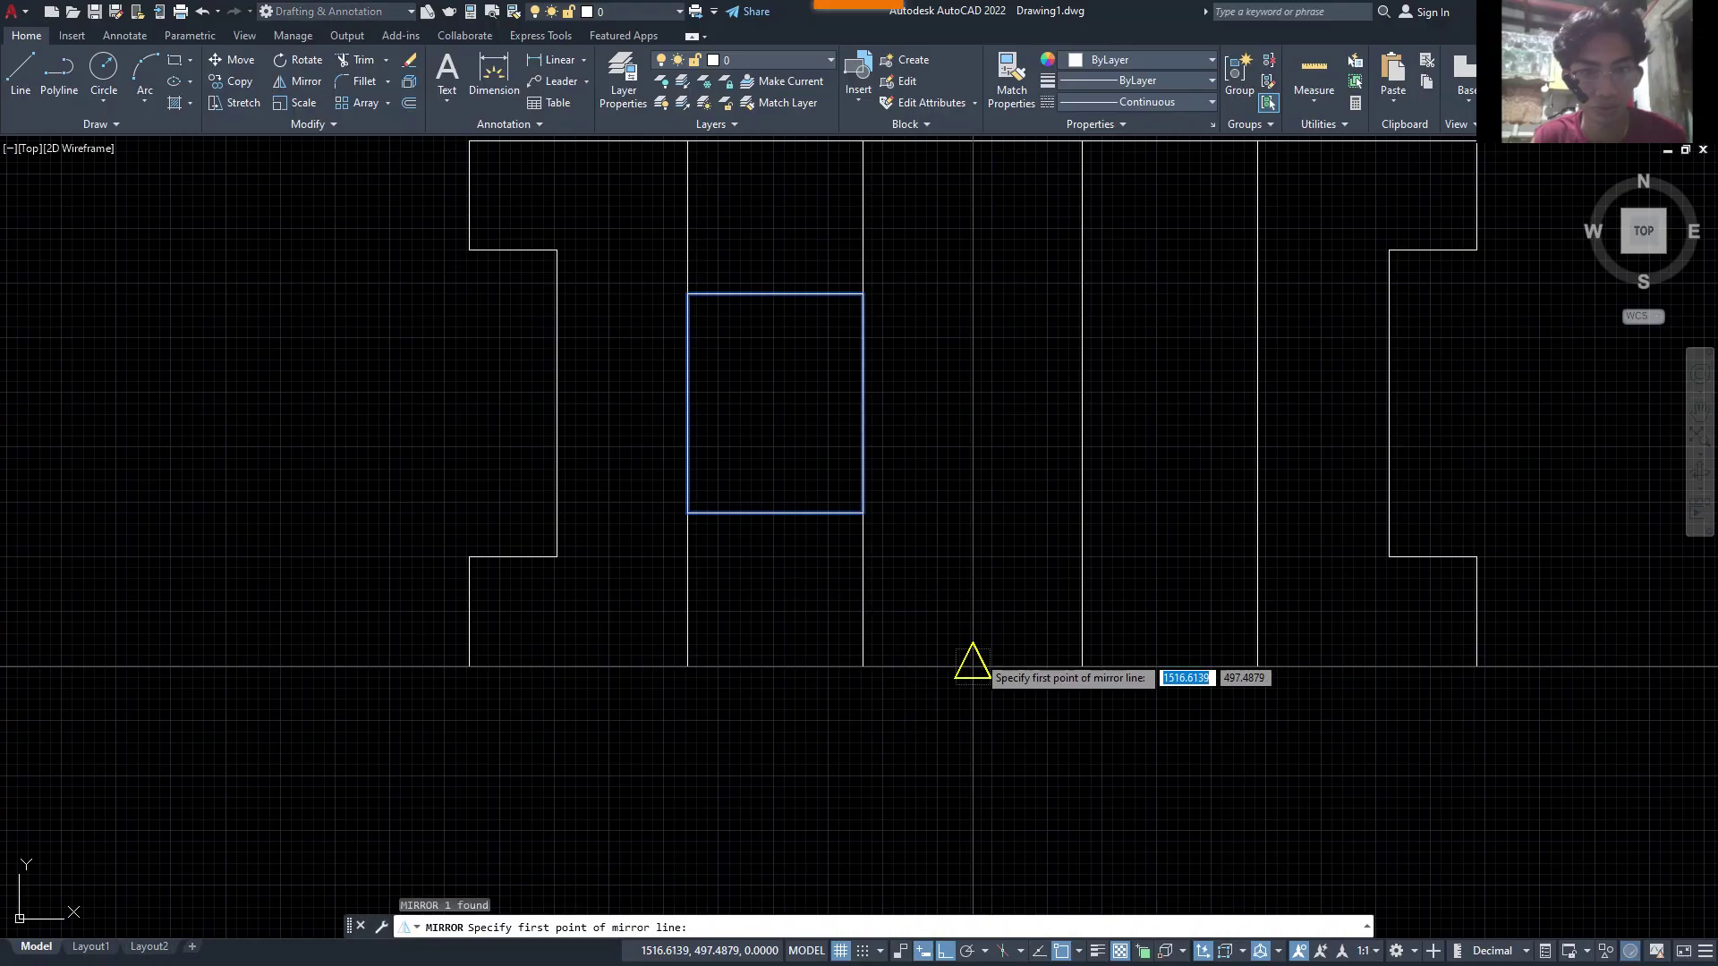
left_click(973, 666)
left_click(1049, 394)
key("Return")
key("Return")
scroll(984, 465, "down", 3)
key("Escape")
scroll(946, 413, "down", 2)
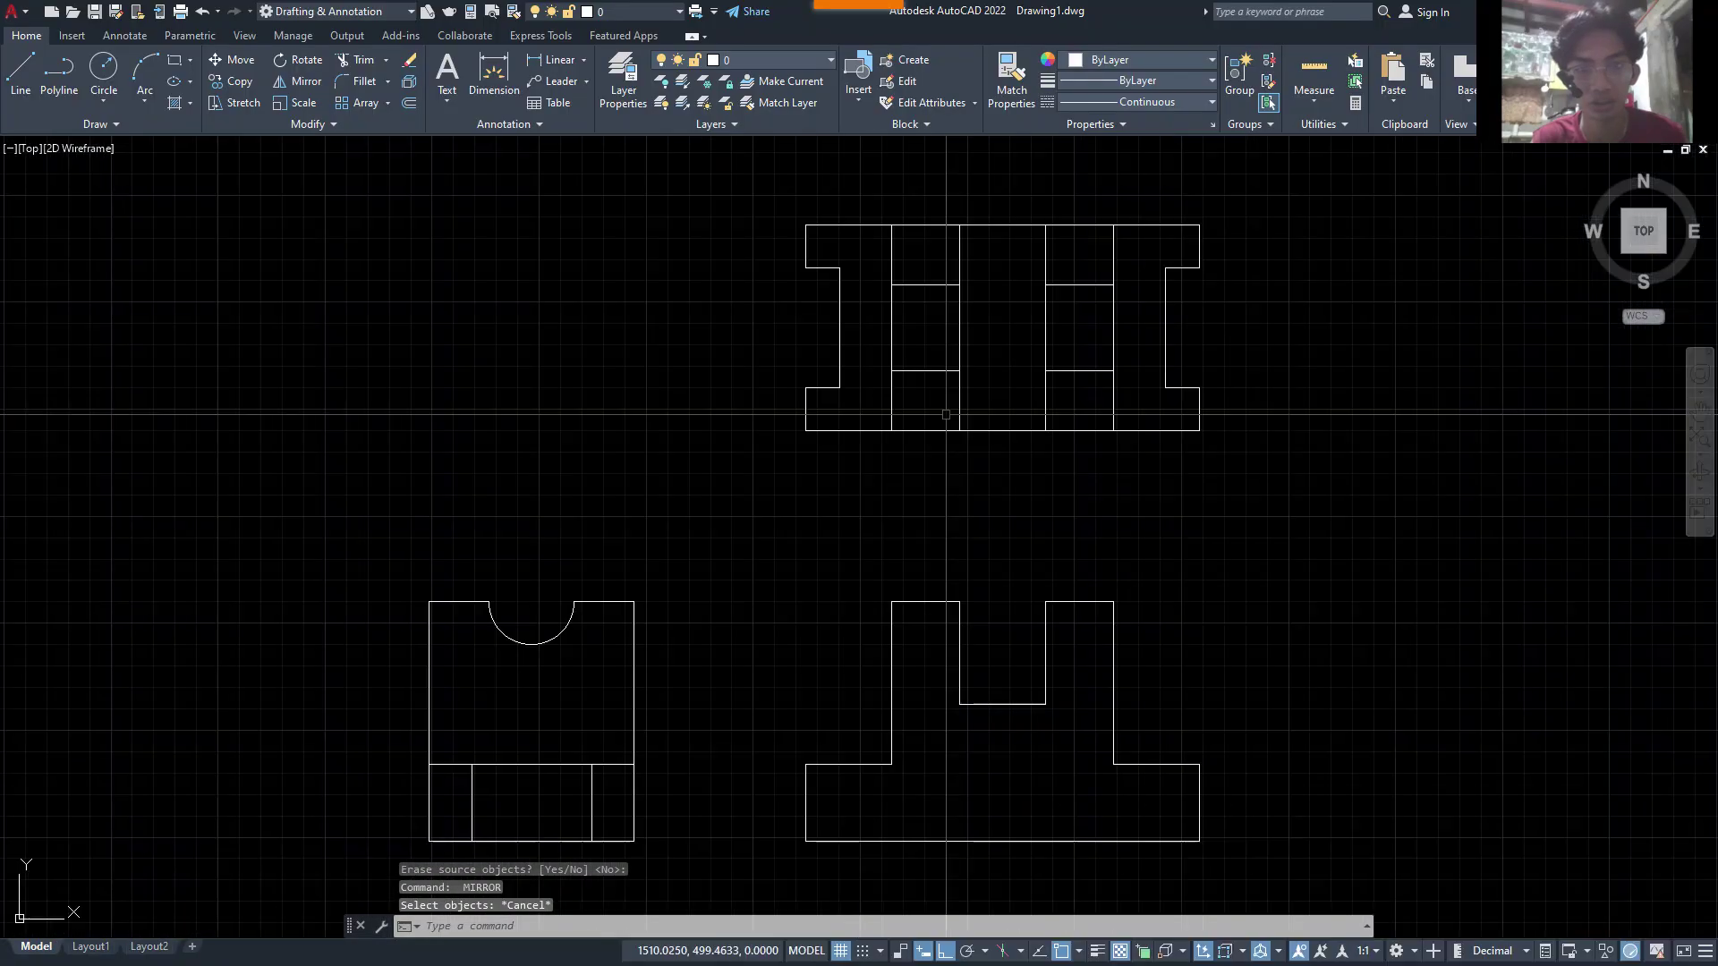
- Set the current linetype to HIDDEN
middle_click_drag(951, 401, 951, 372)
scroll(957, 353, "down", 1)
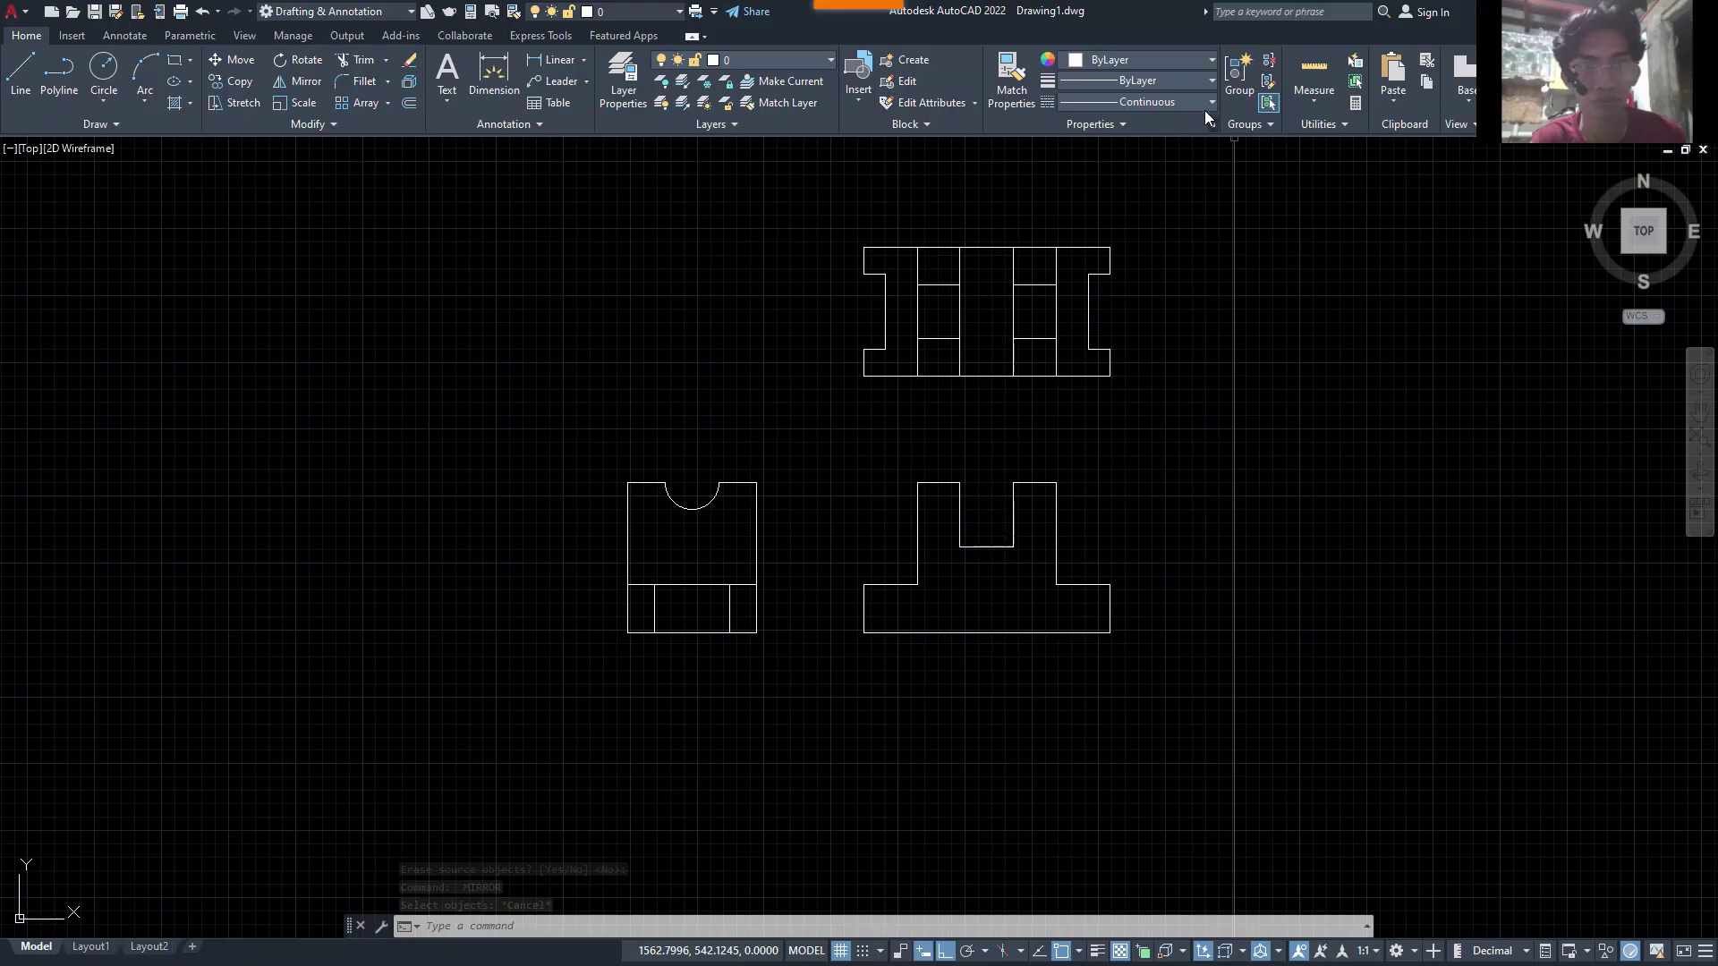
left_click(1181, 101)
left_click(1156, 170)
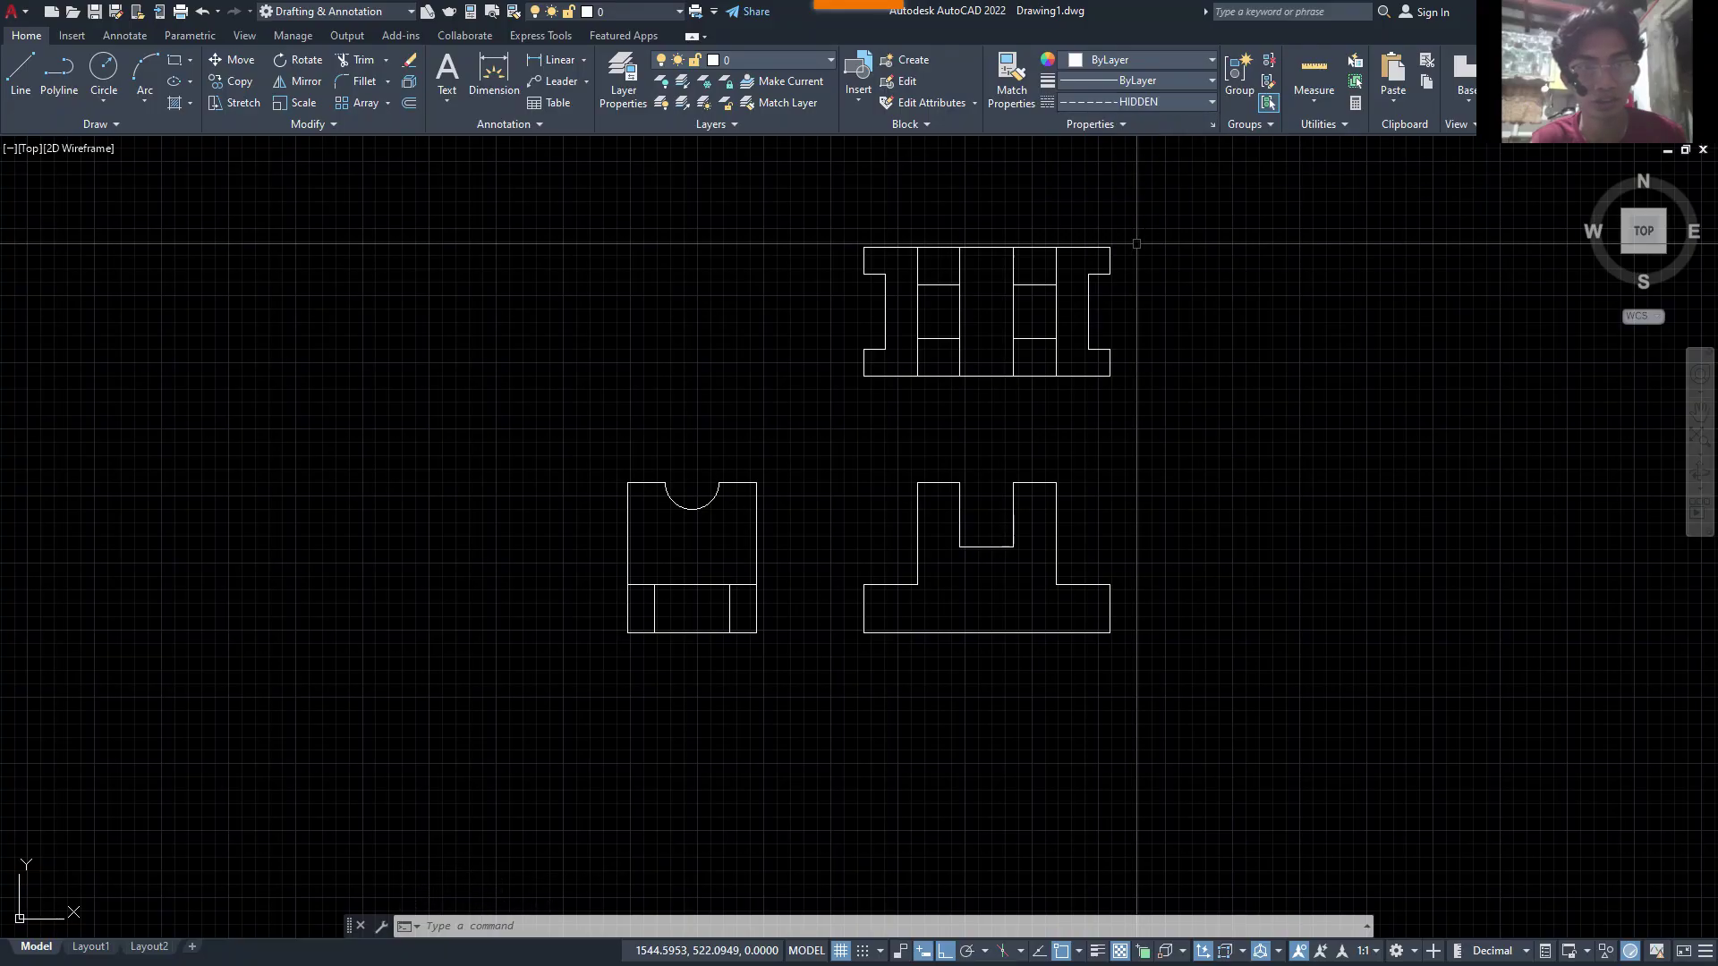
type("mi")
key("Return")
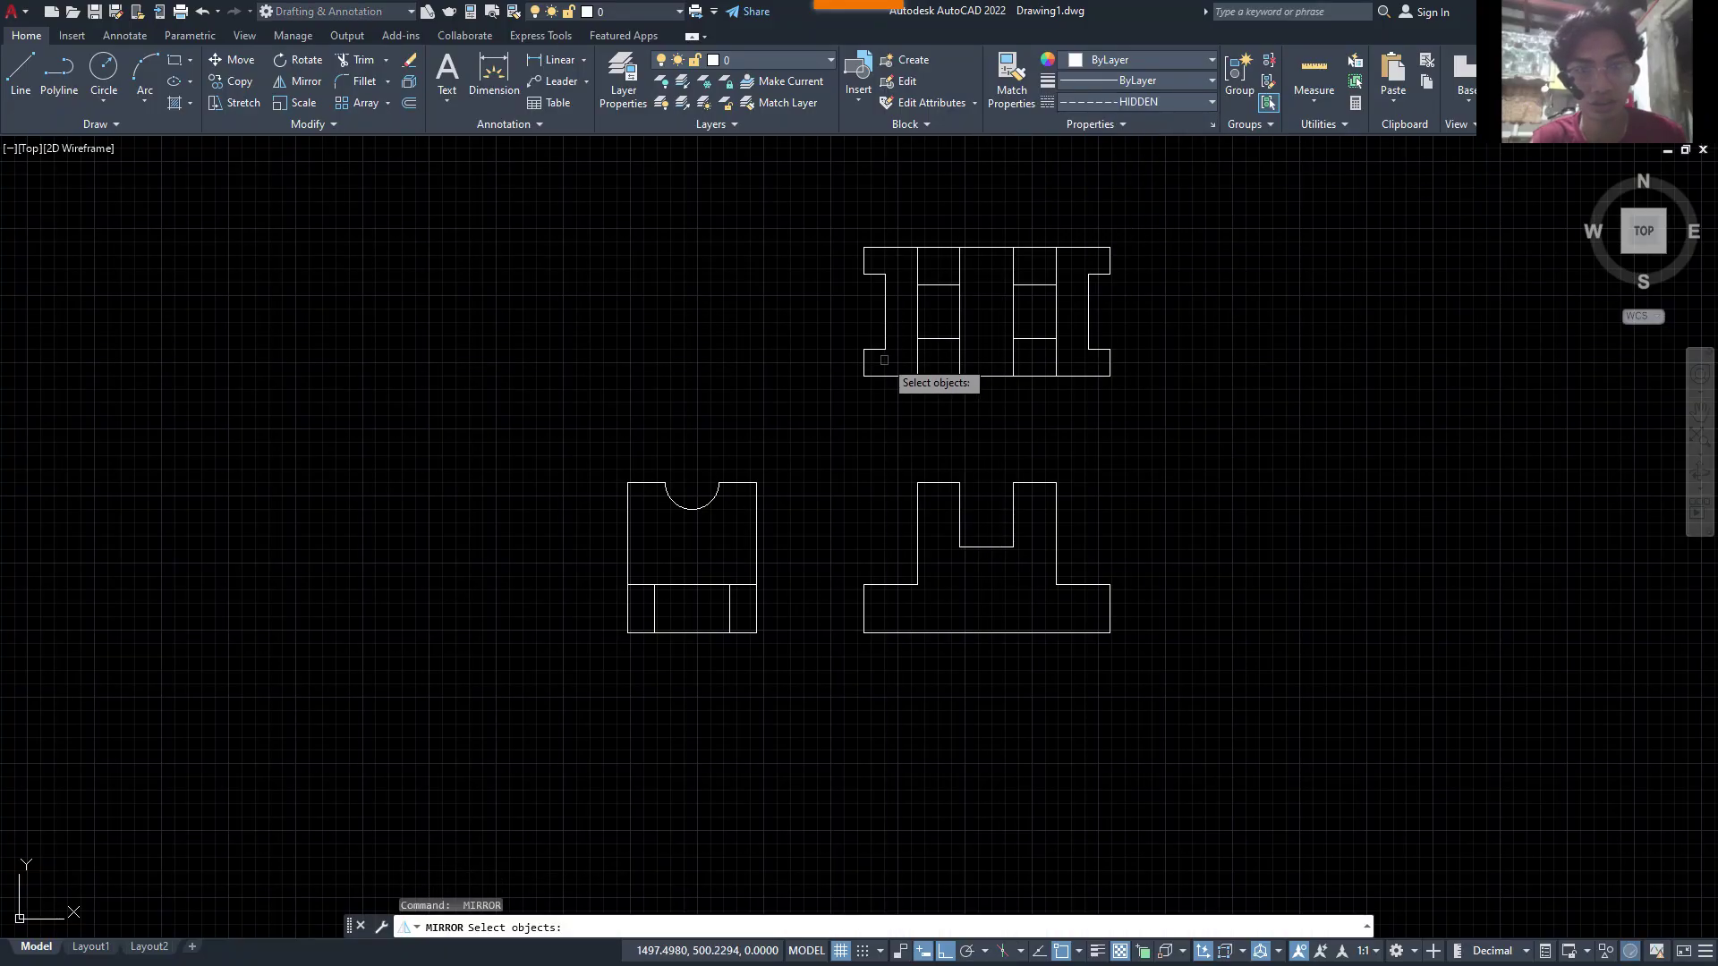
key("Escape")
- Draw two vertical hidden lines from the lower inner corners of the top view's end notches down past the base of the slotted view
type("l")
key("Return")
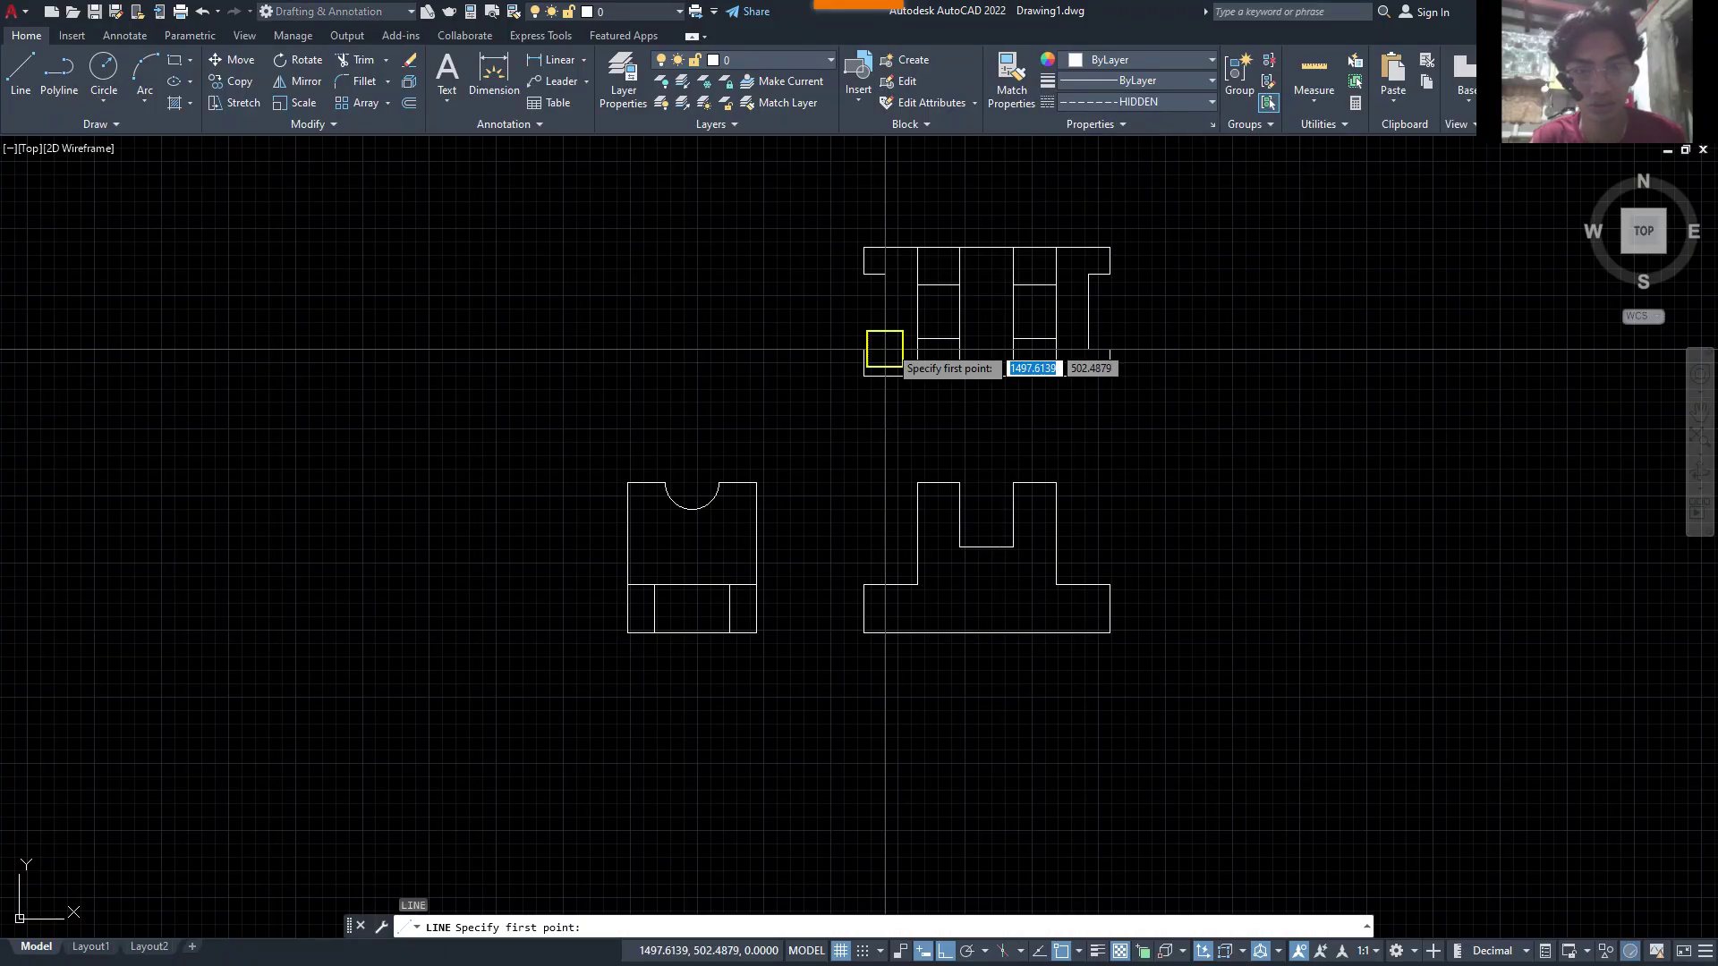
left_click(885, 348)
left_click(885, 700)
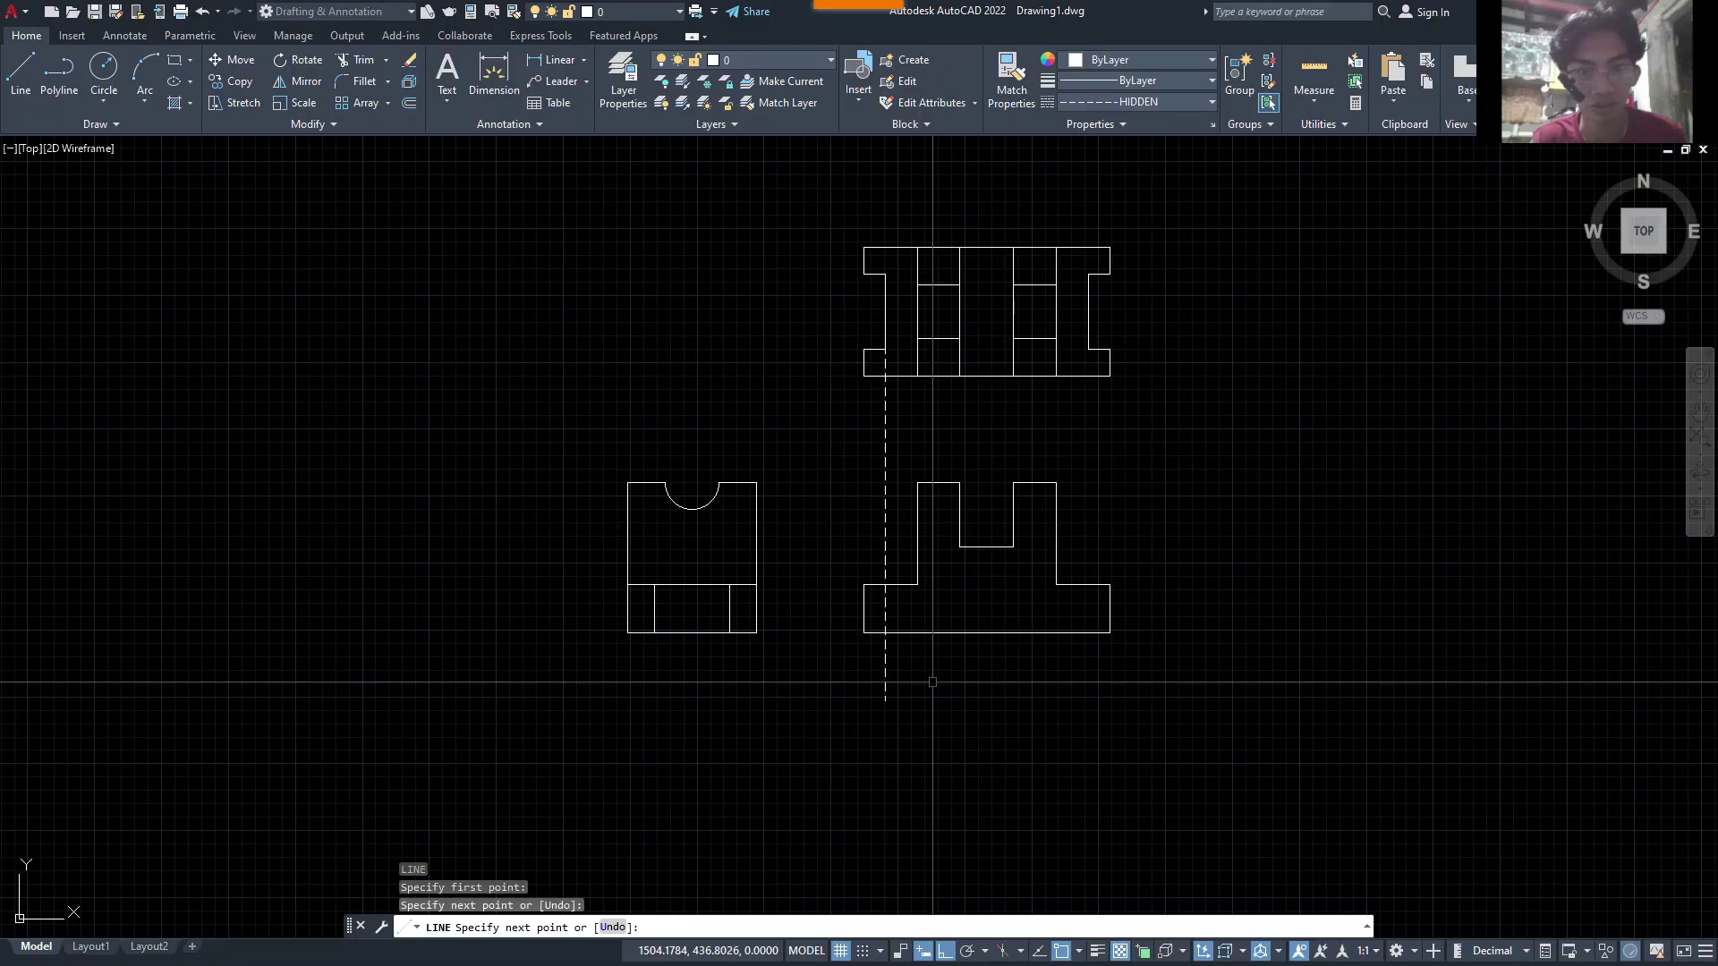
key("Escape")
key("Return")
left_click(1088, 349)
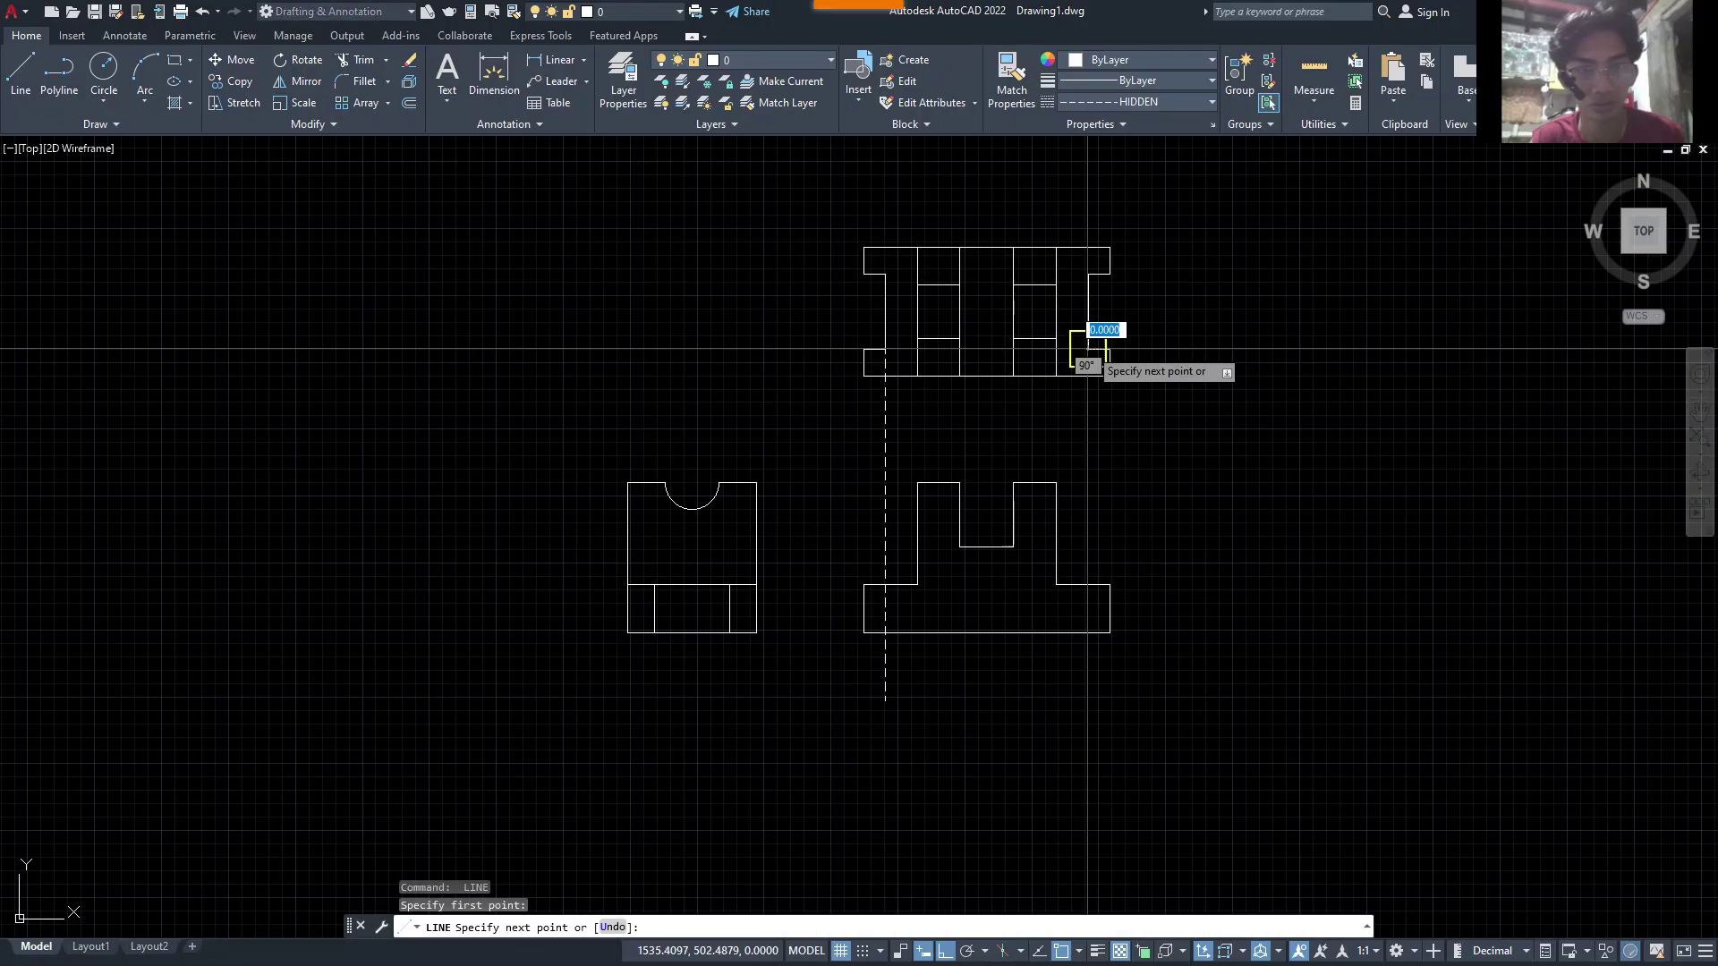
left_click(1074, 710)
key("Escape")
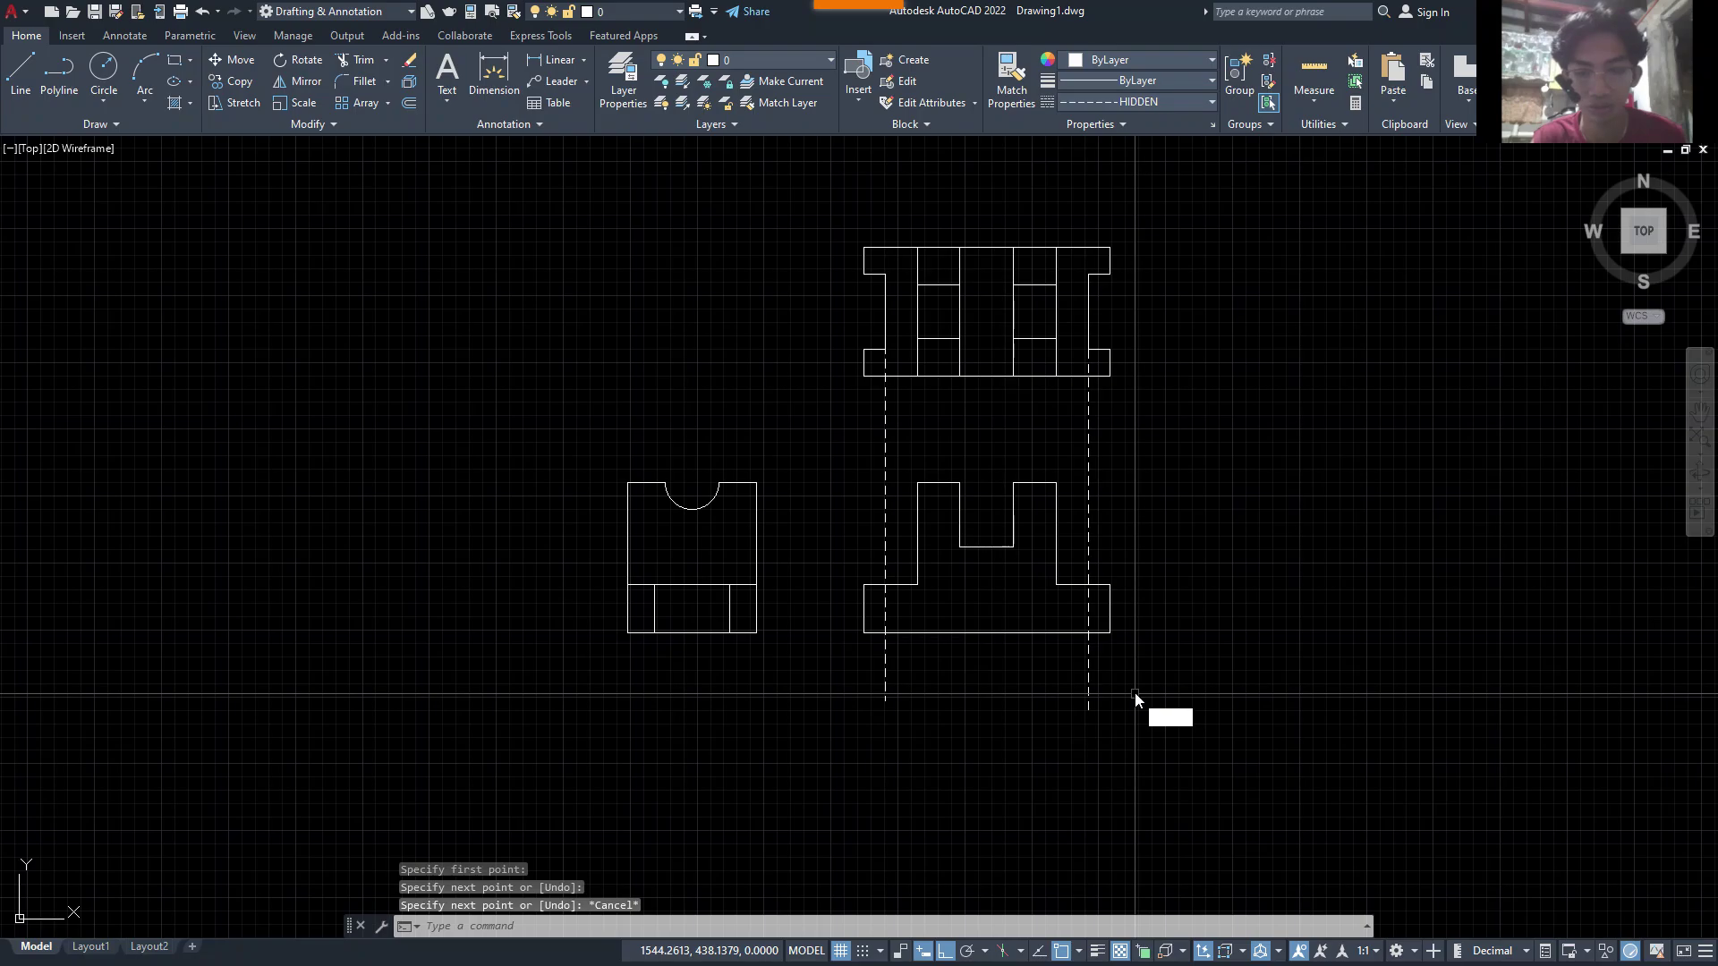
- Trim both vertical hidden lines so they remain only within the base height of the slotted view
type("tr")
key("Return")
left_click_drag(861, 668, 1135, 671)
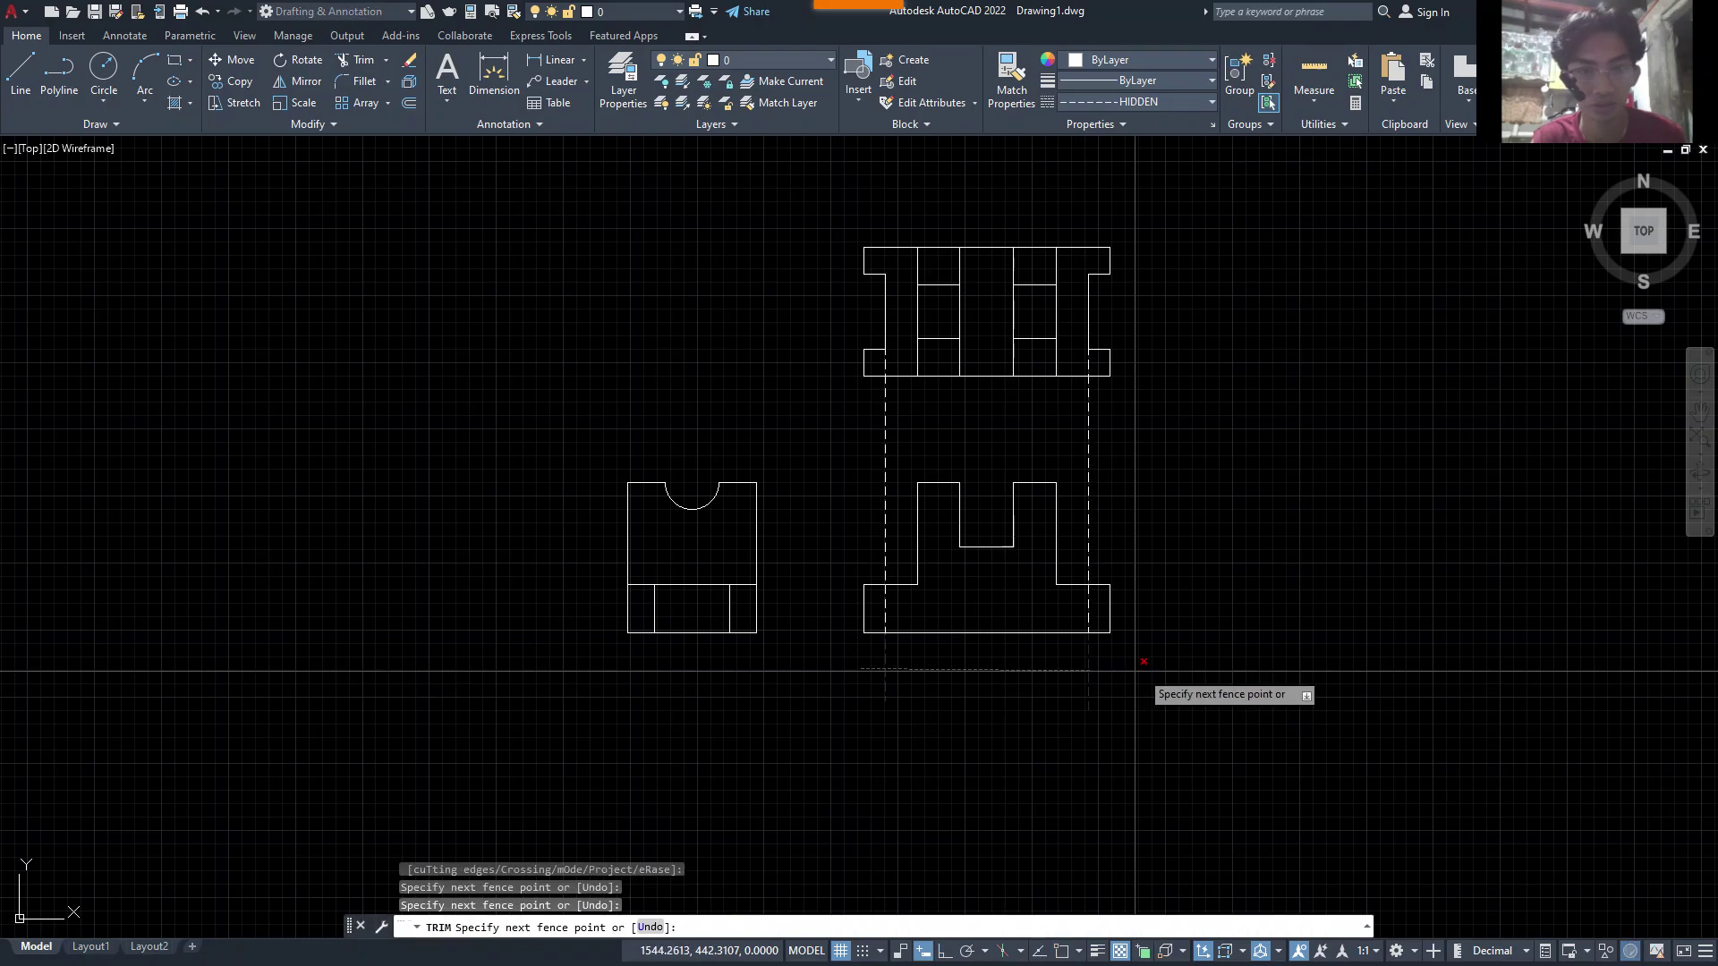
left_click_drag(818, 431, 1035, 430)
left_click_drag(1167, 428, 1169, 428)
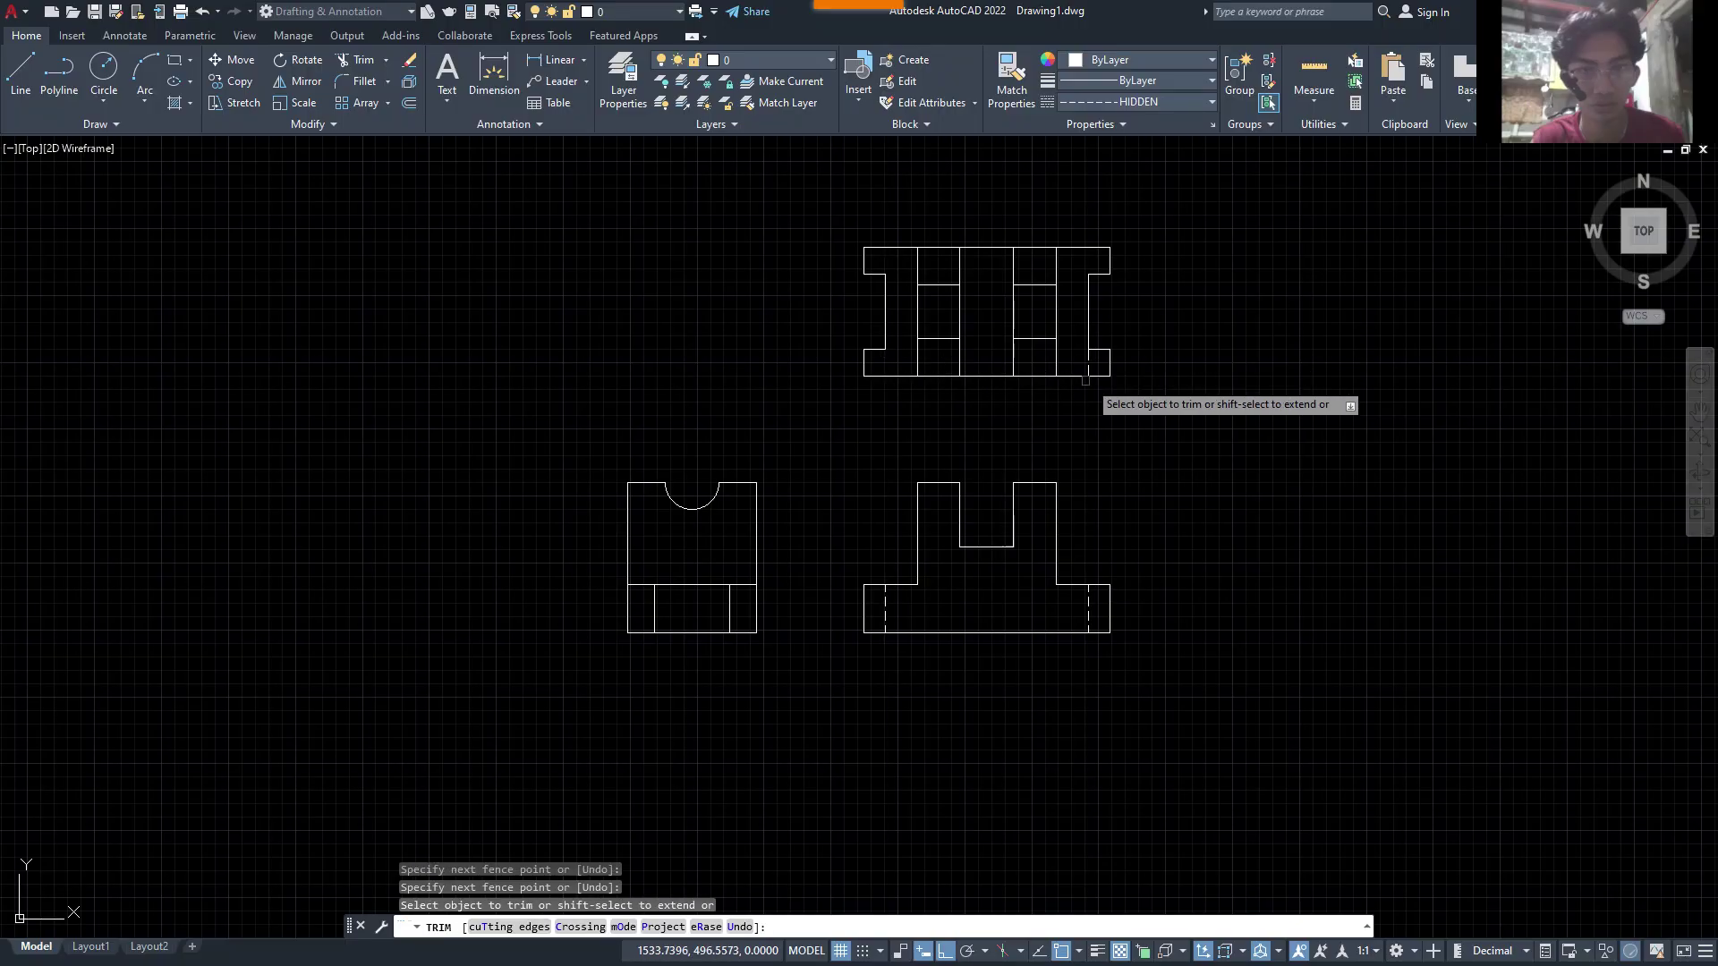
key("Escape")
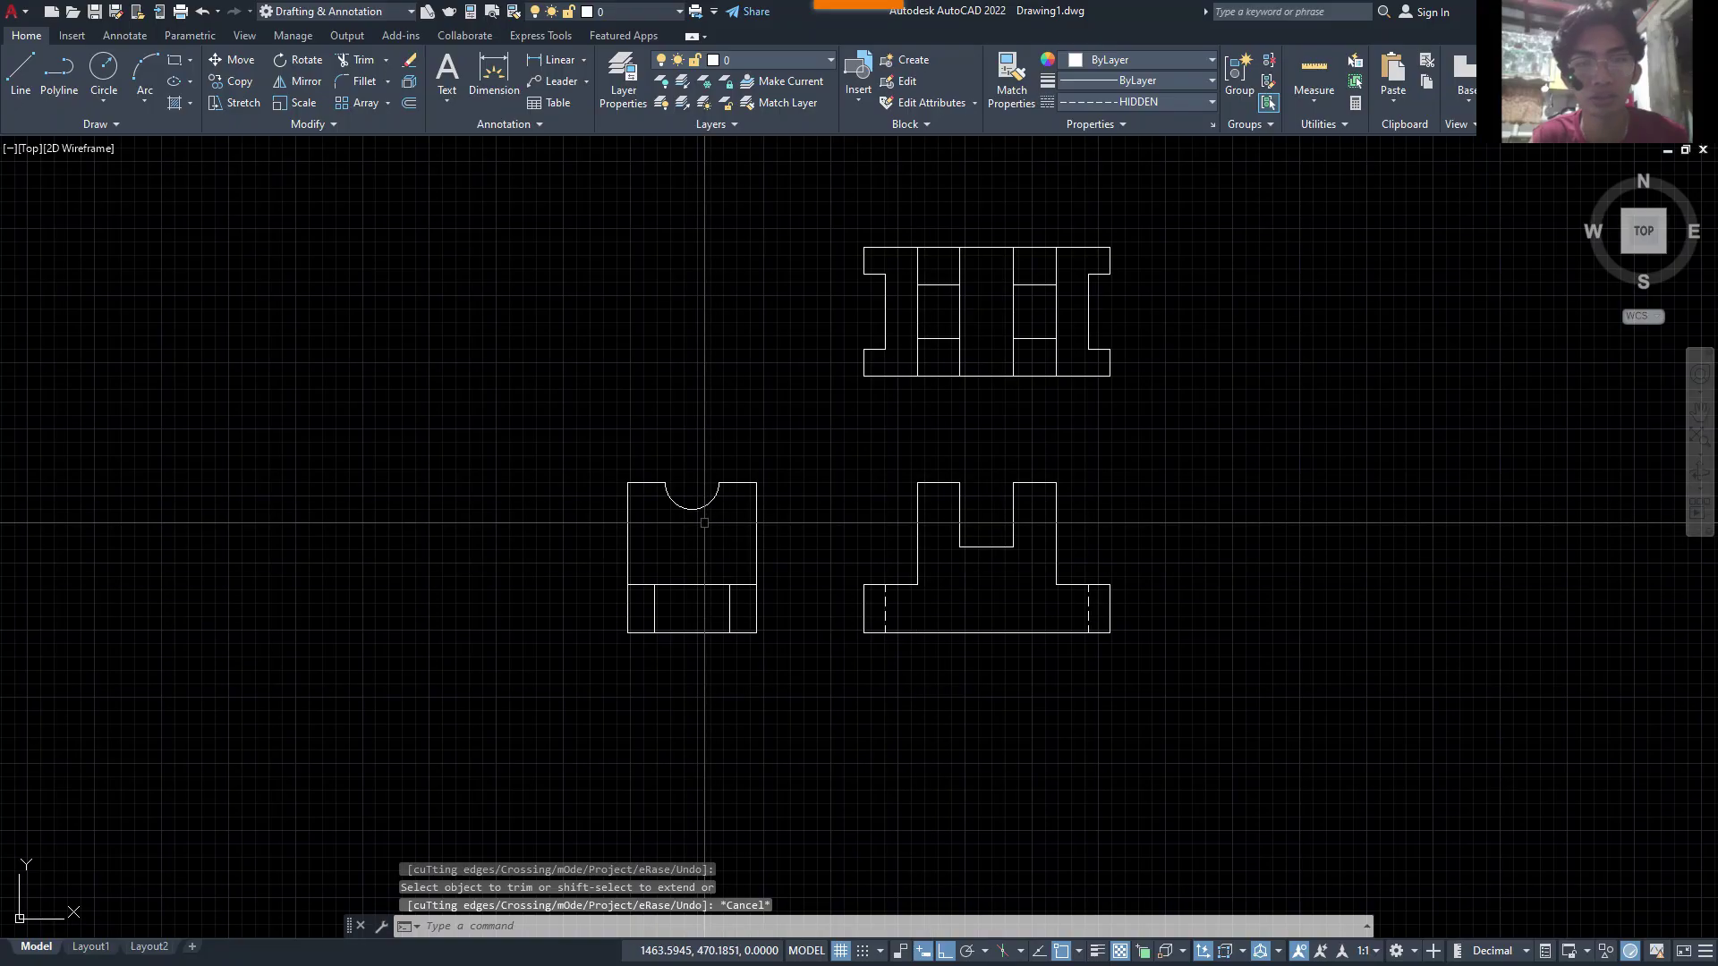
key("Return")
key("Escape")
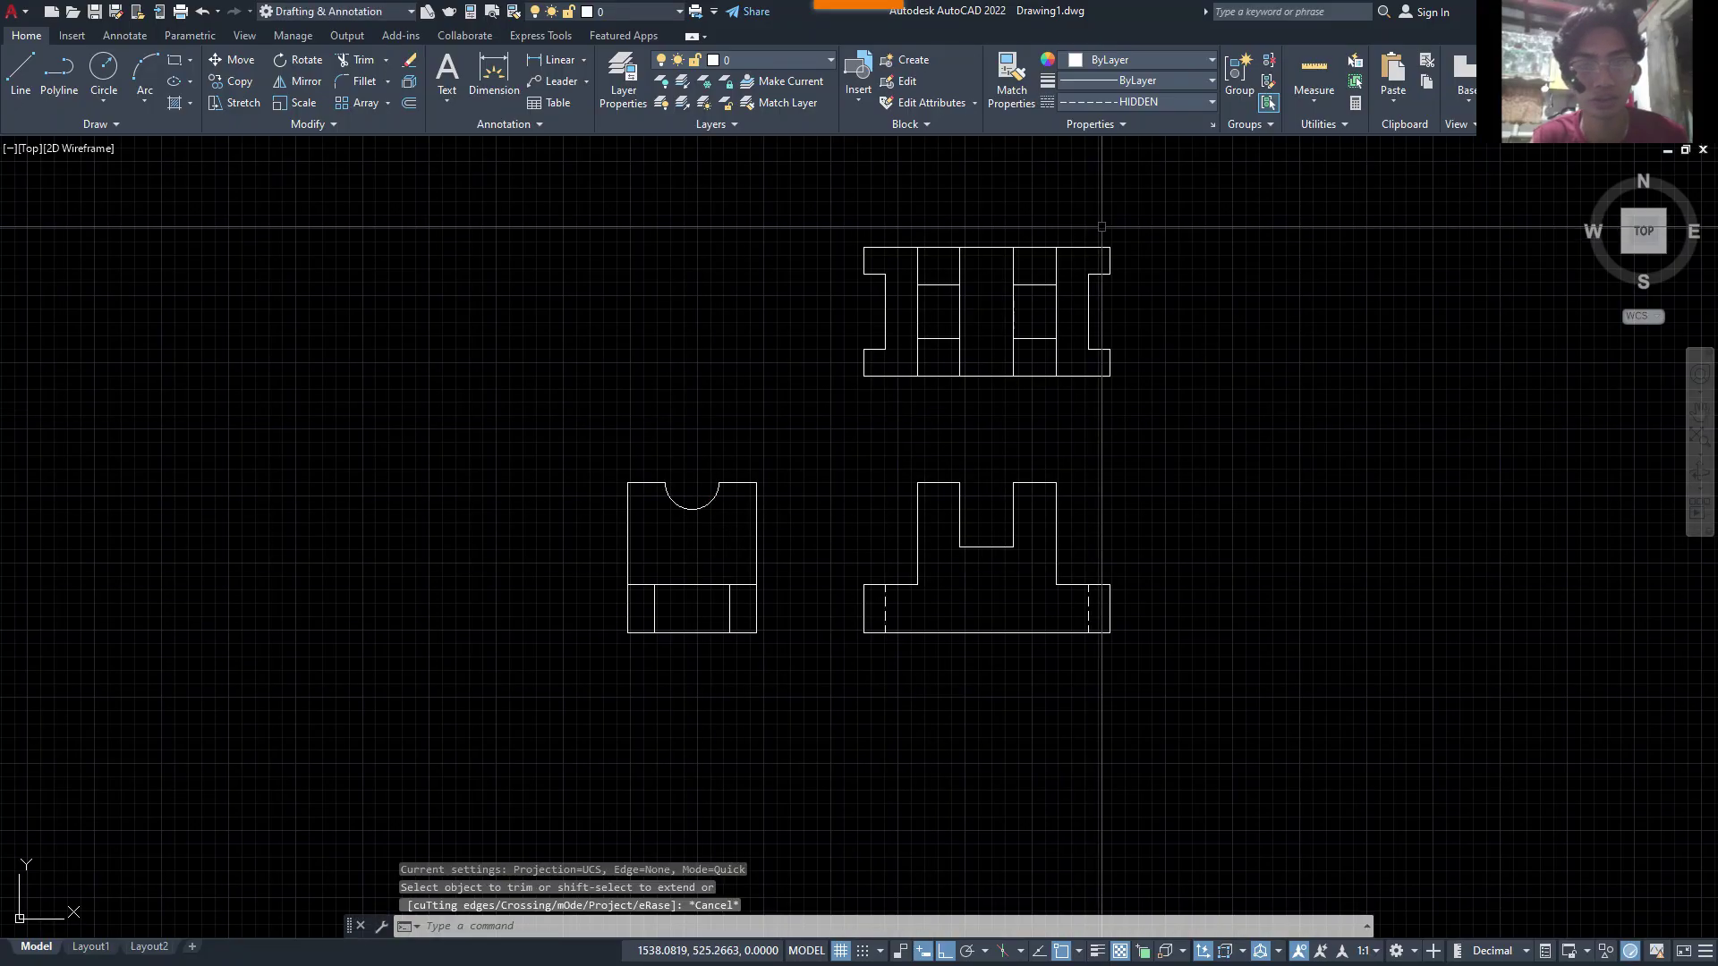
- Draw a horizontal hidden line from the lowest point of the side view's round cut-out across and past the slotted view's uprights
type("l")
key("Return")
scroll(692, 509, "up", 6)
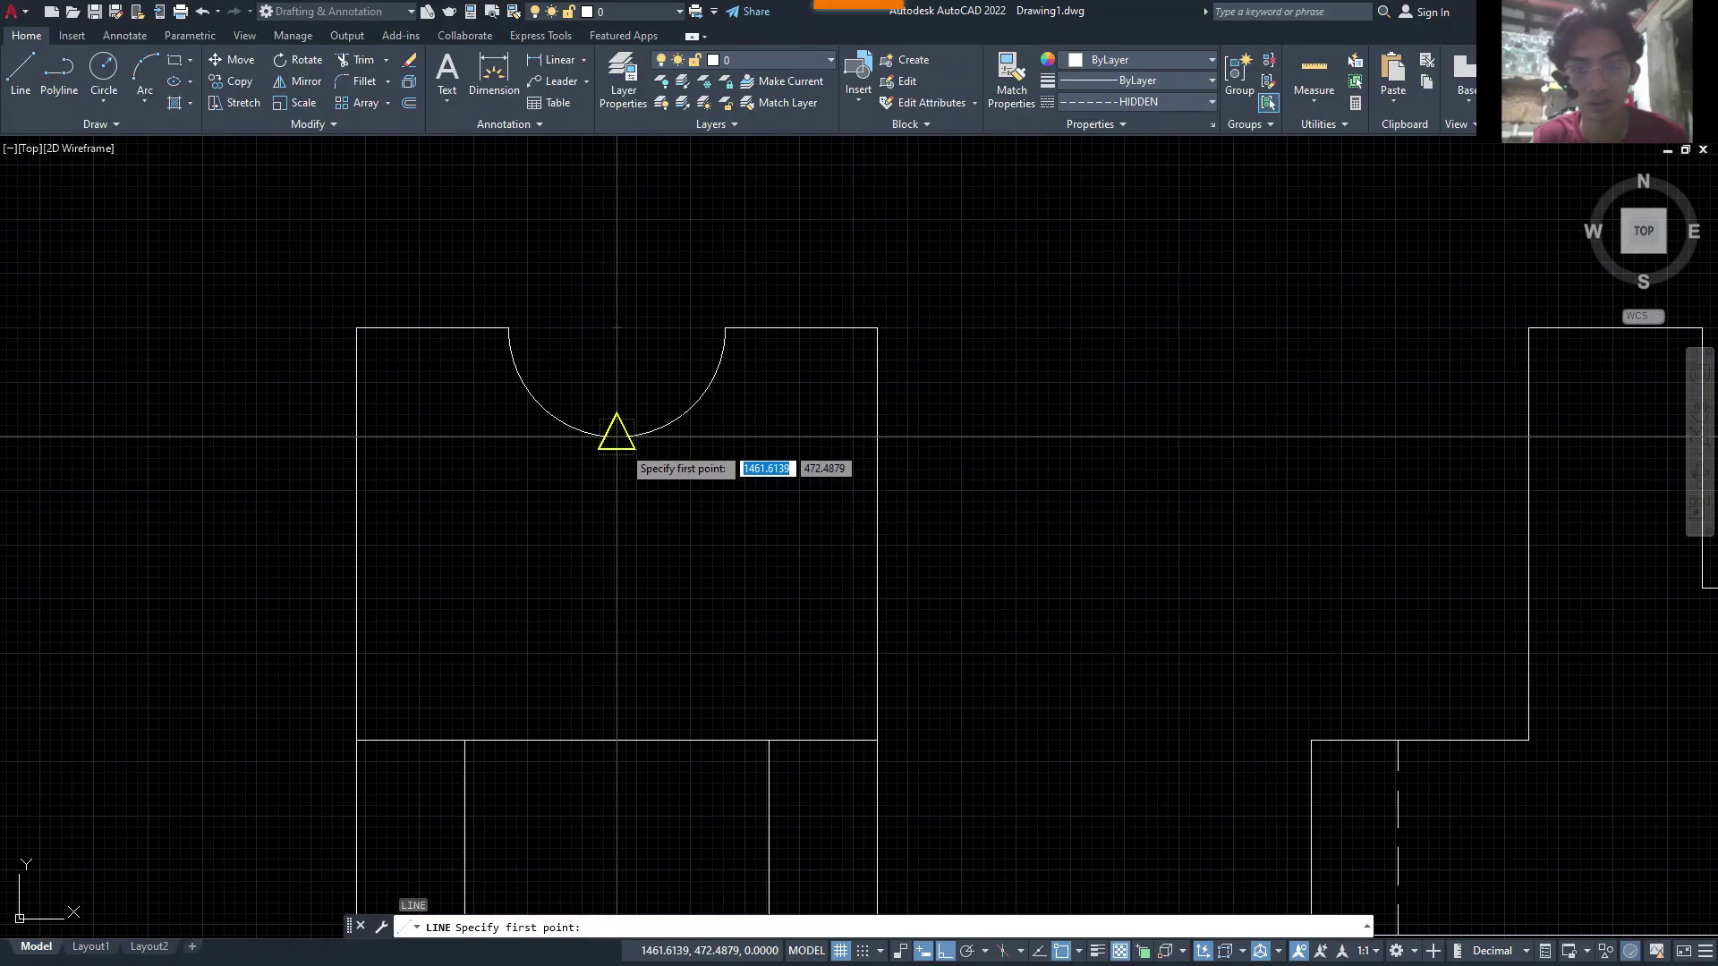
left_click(617, 436)
middle_click_drag(1526, 472, 966, 379)
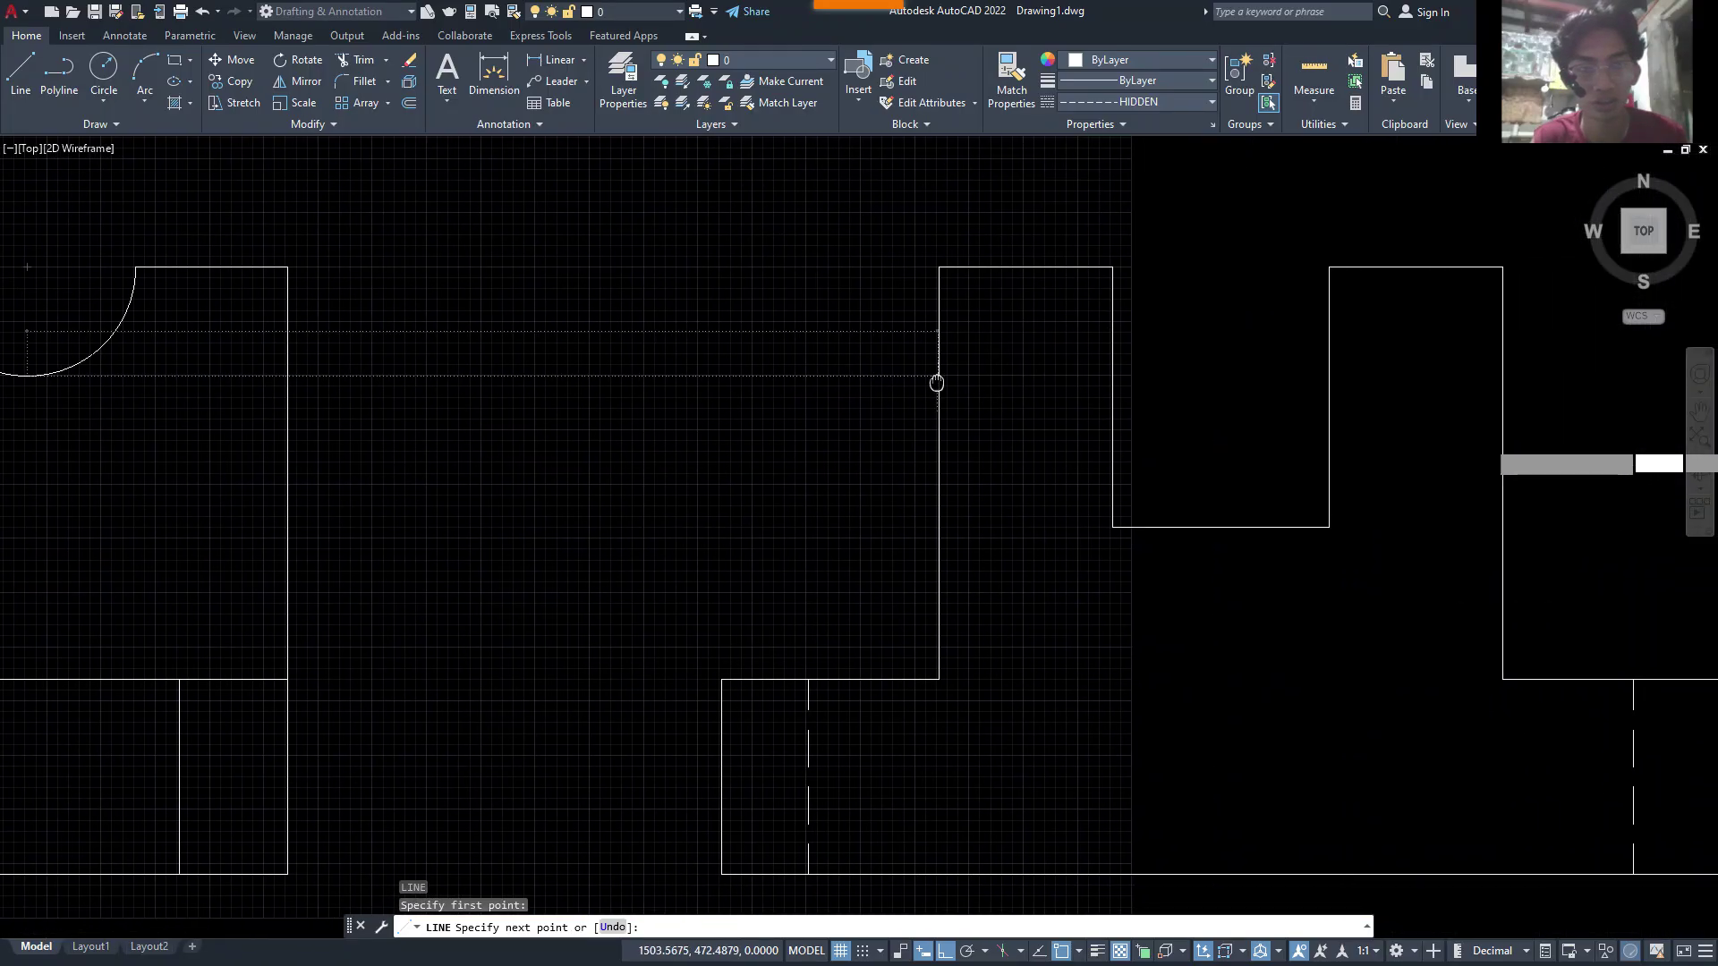
middle_click_drag(1241, 422, 1080, 418)
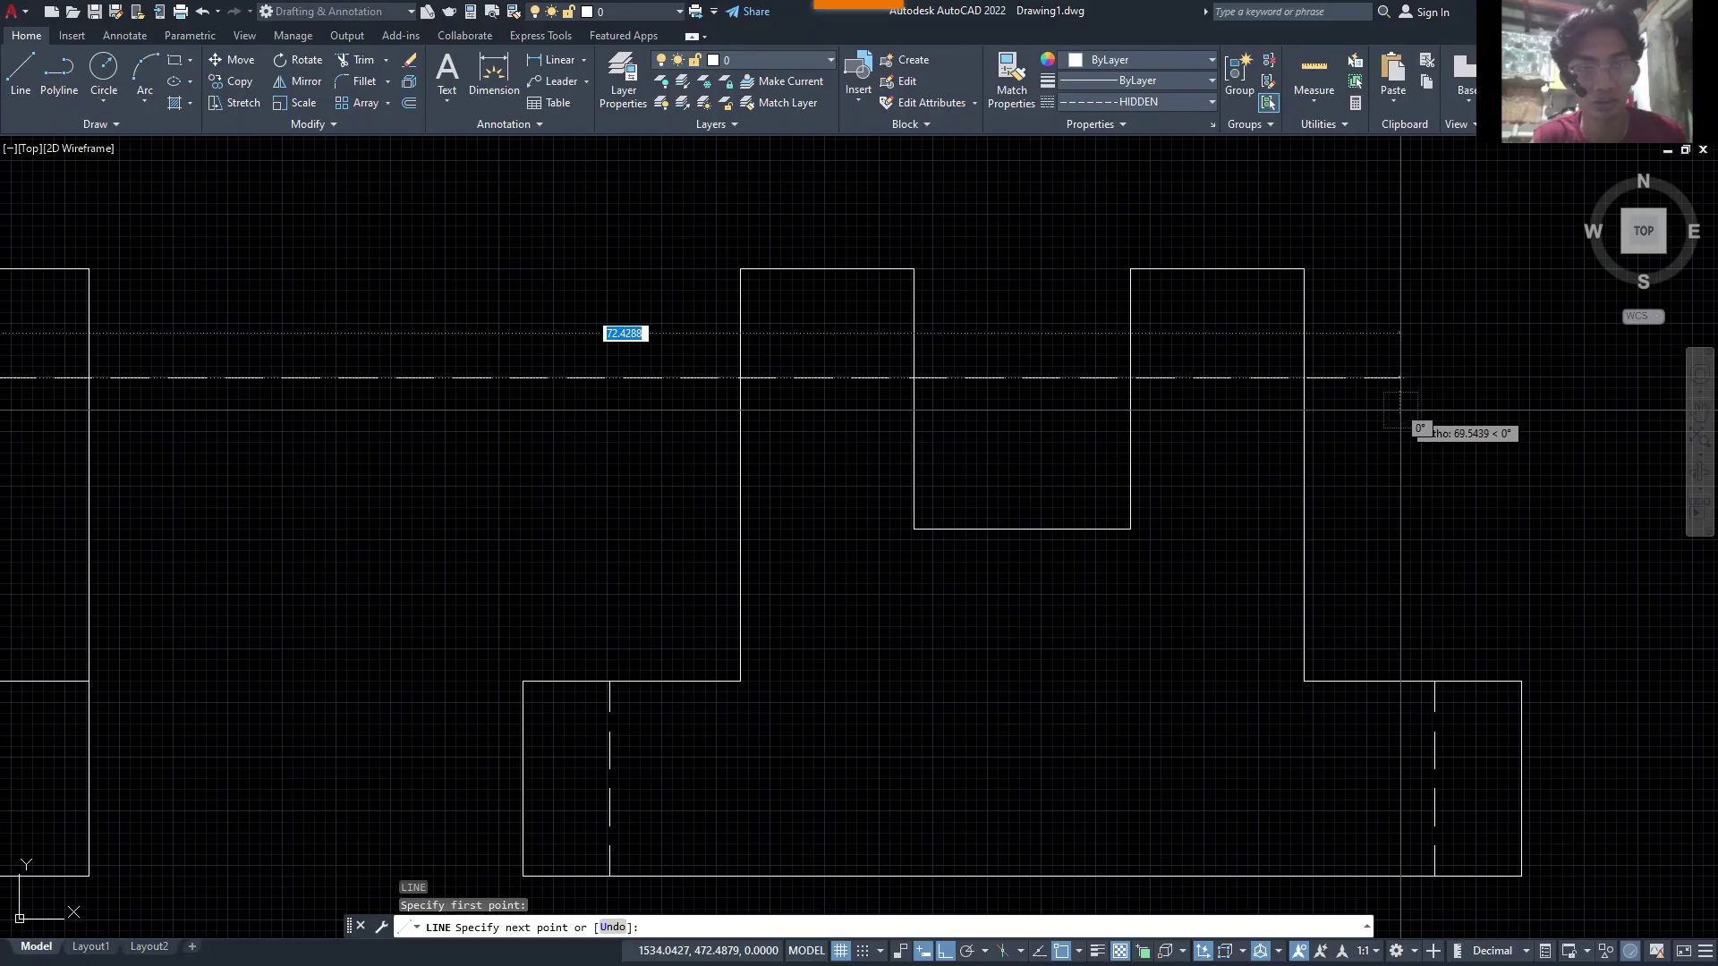
key("Escape")
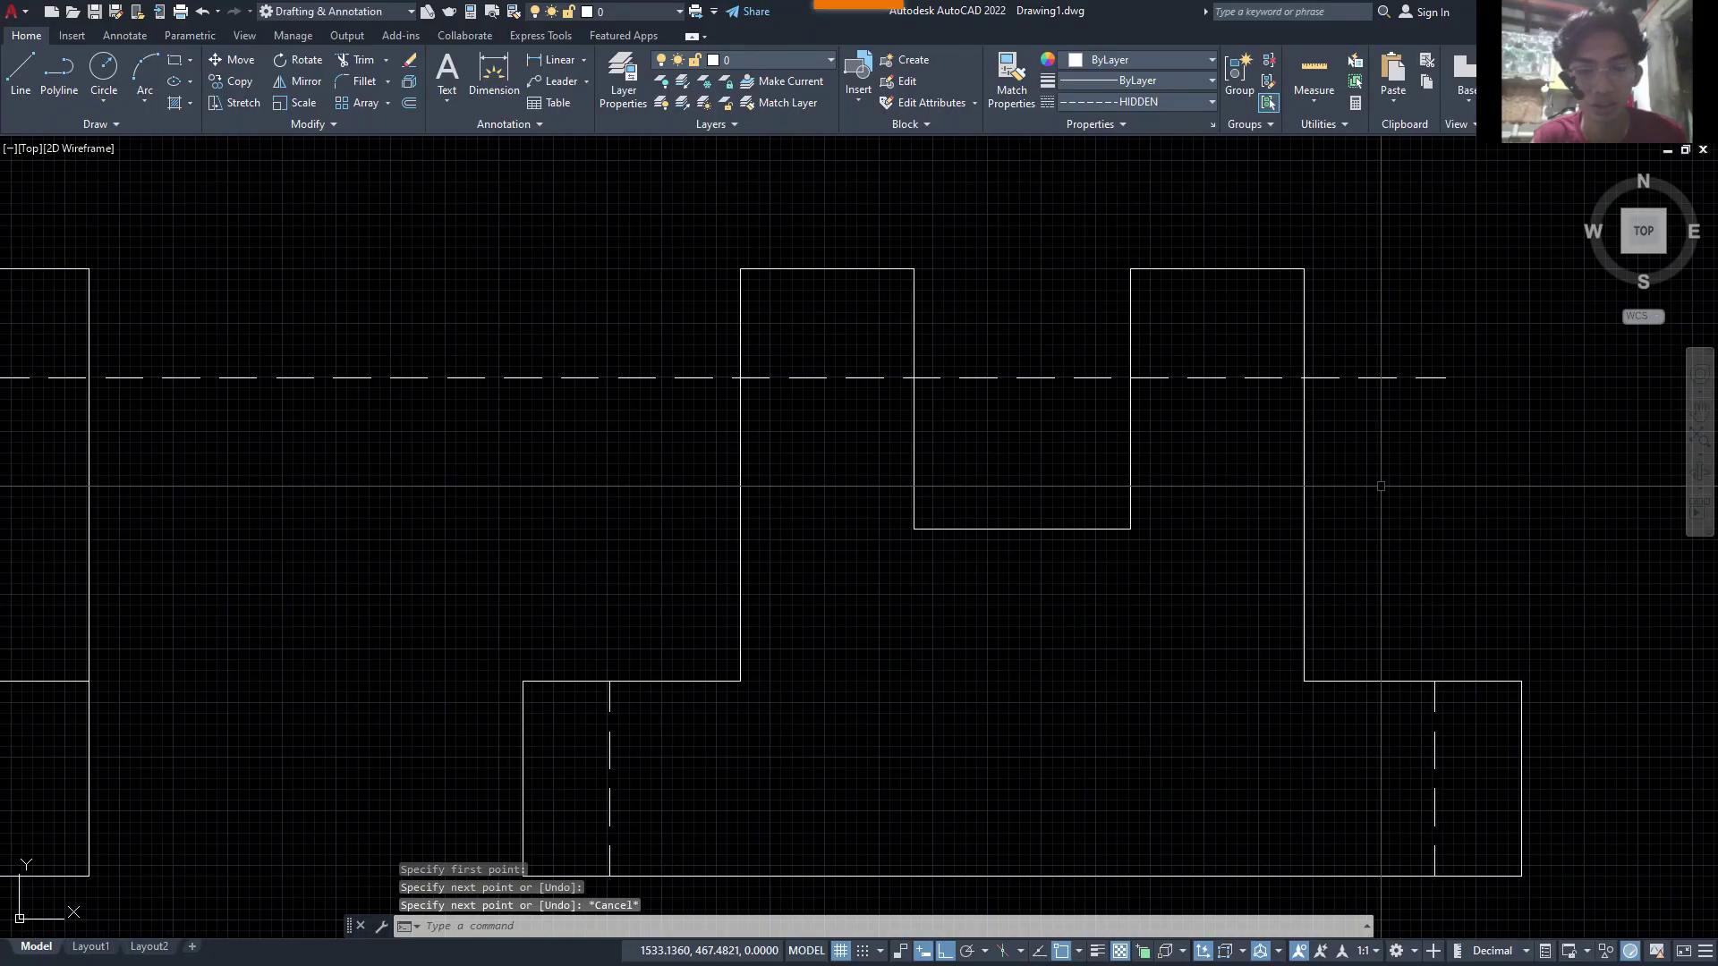
- Trim the horizontal hidden line so it remains only inside the two uprights of the slotted view
key("Return")
left_click(1422, 357)
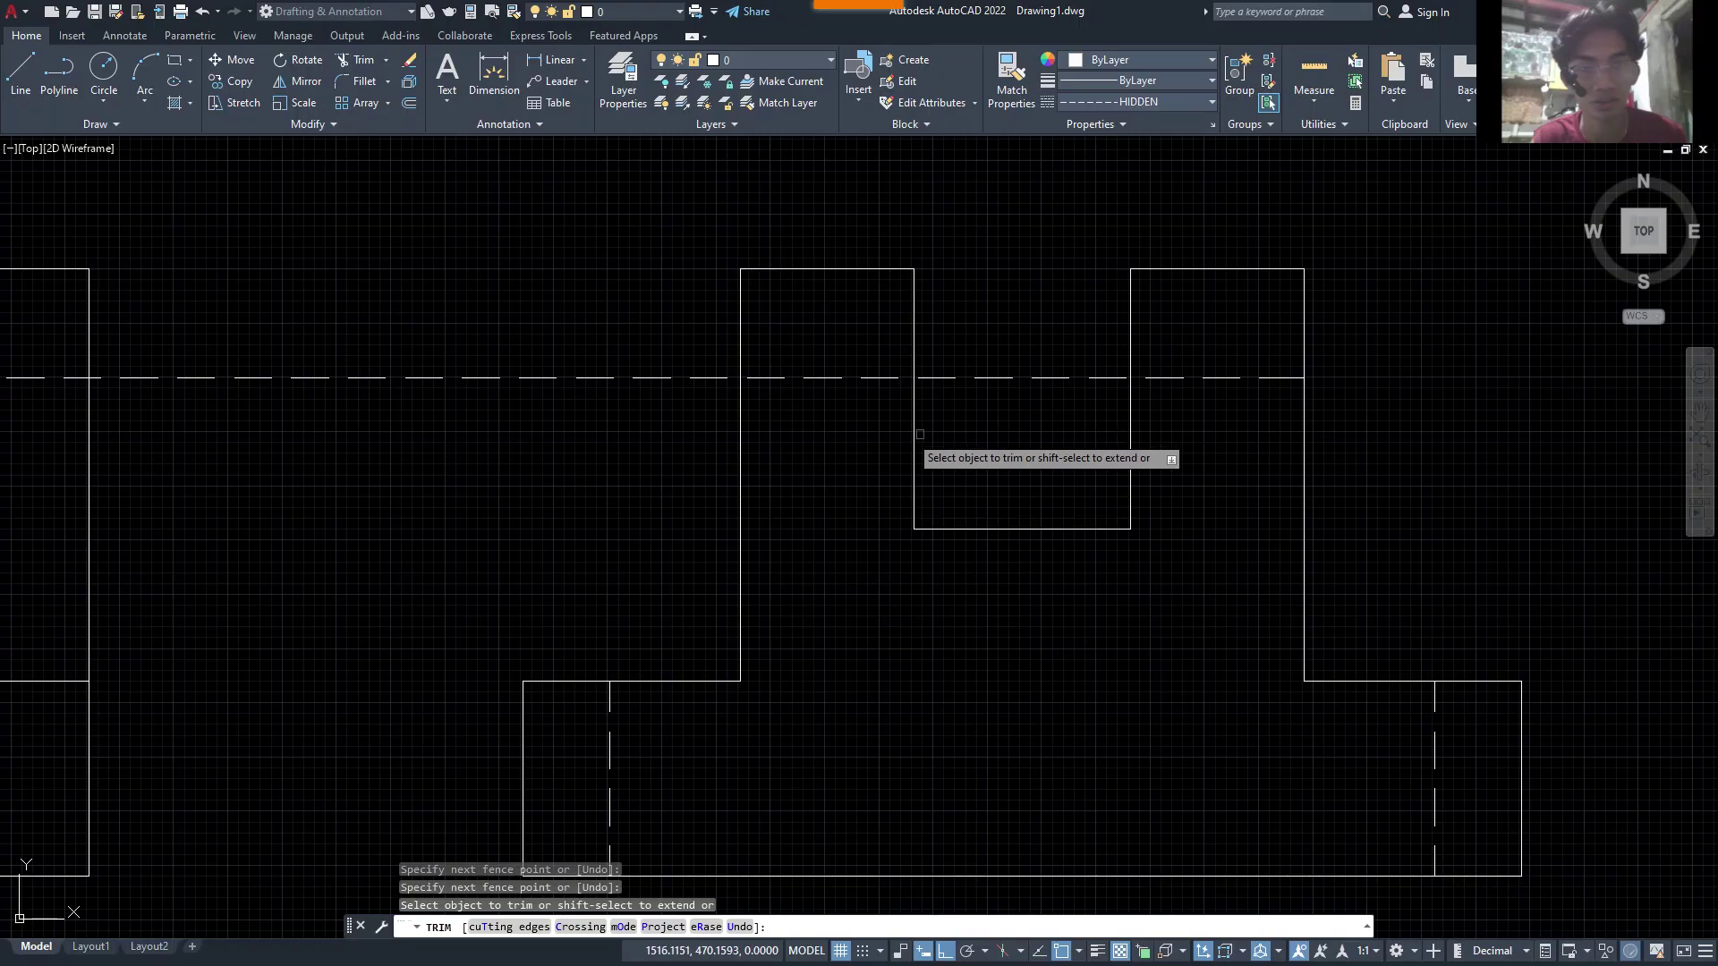
left_click(501, 527)
left_click(523, 349)
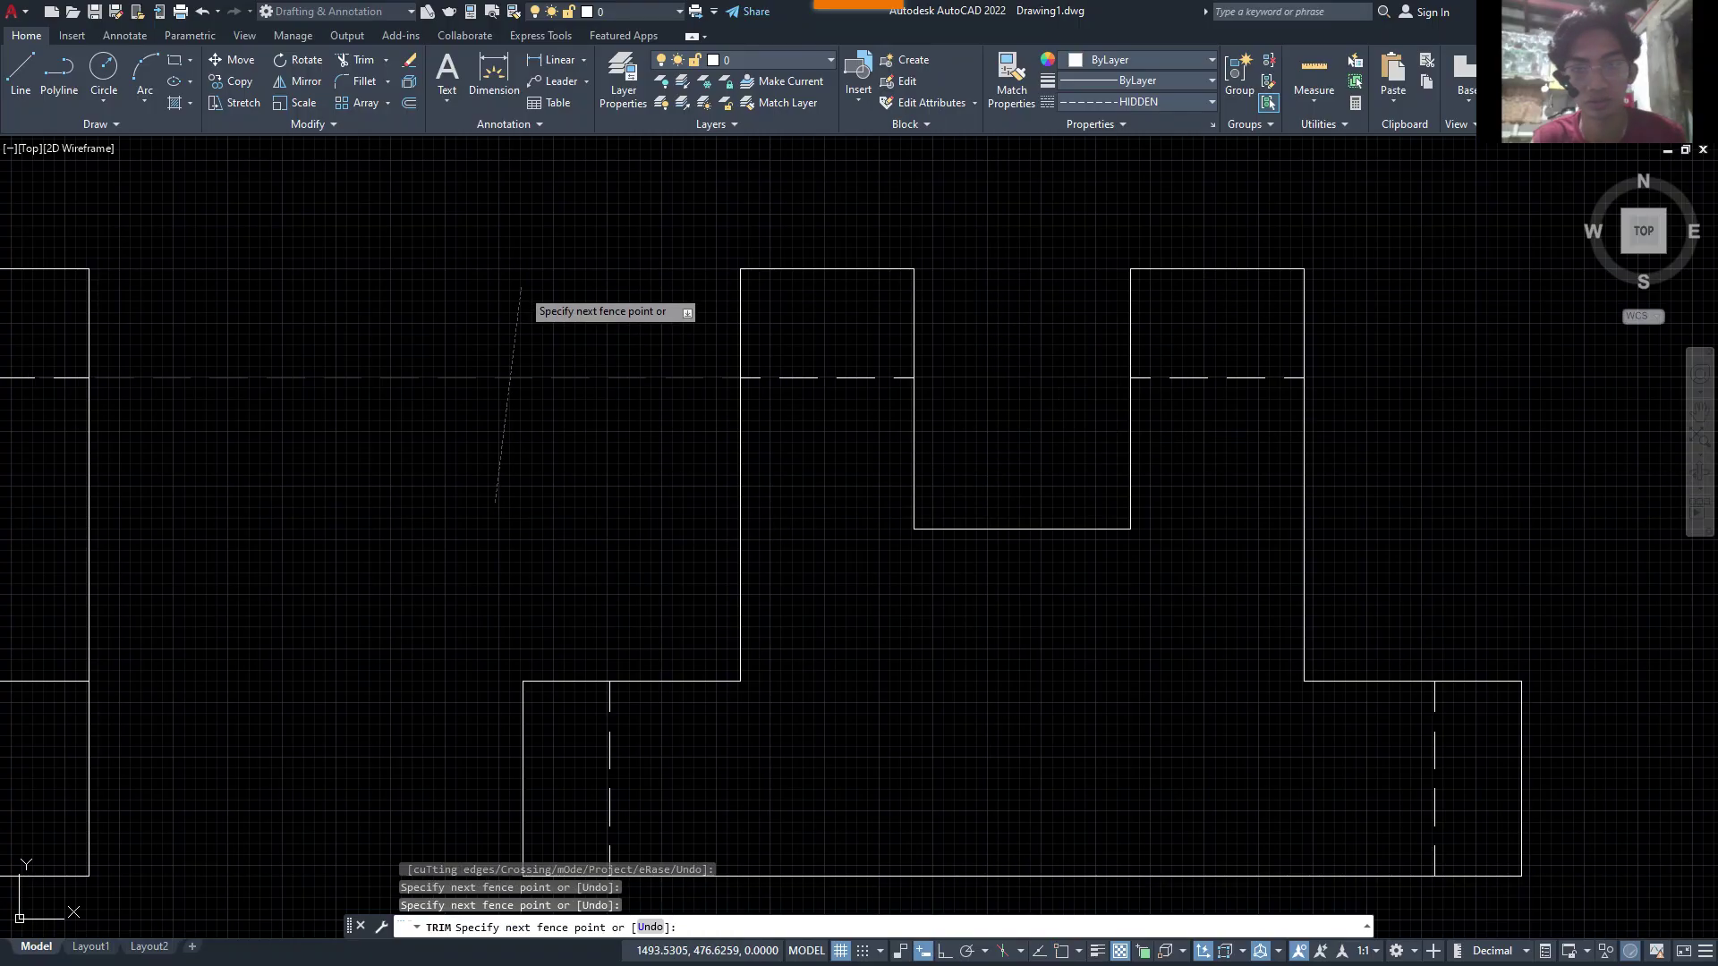
key("Return")
middle_click_drag(428, 393, 429, 403)
scroll(428, 403, "down", 3)
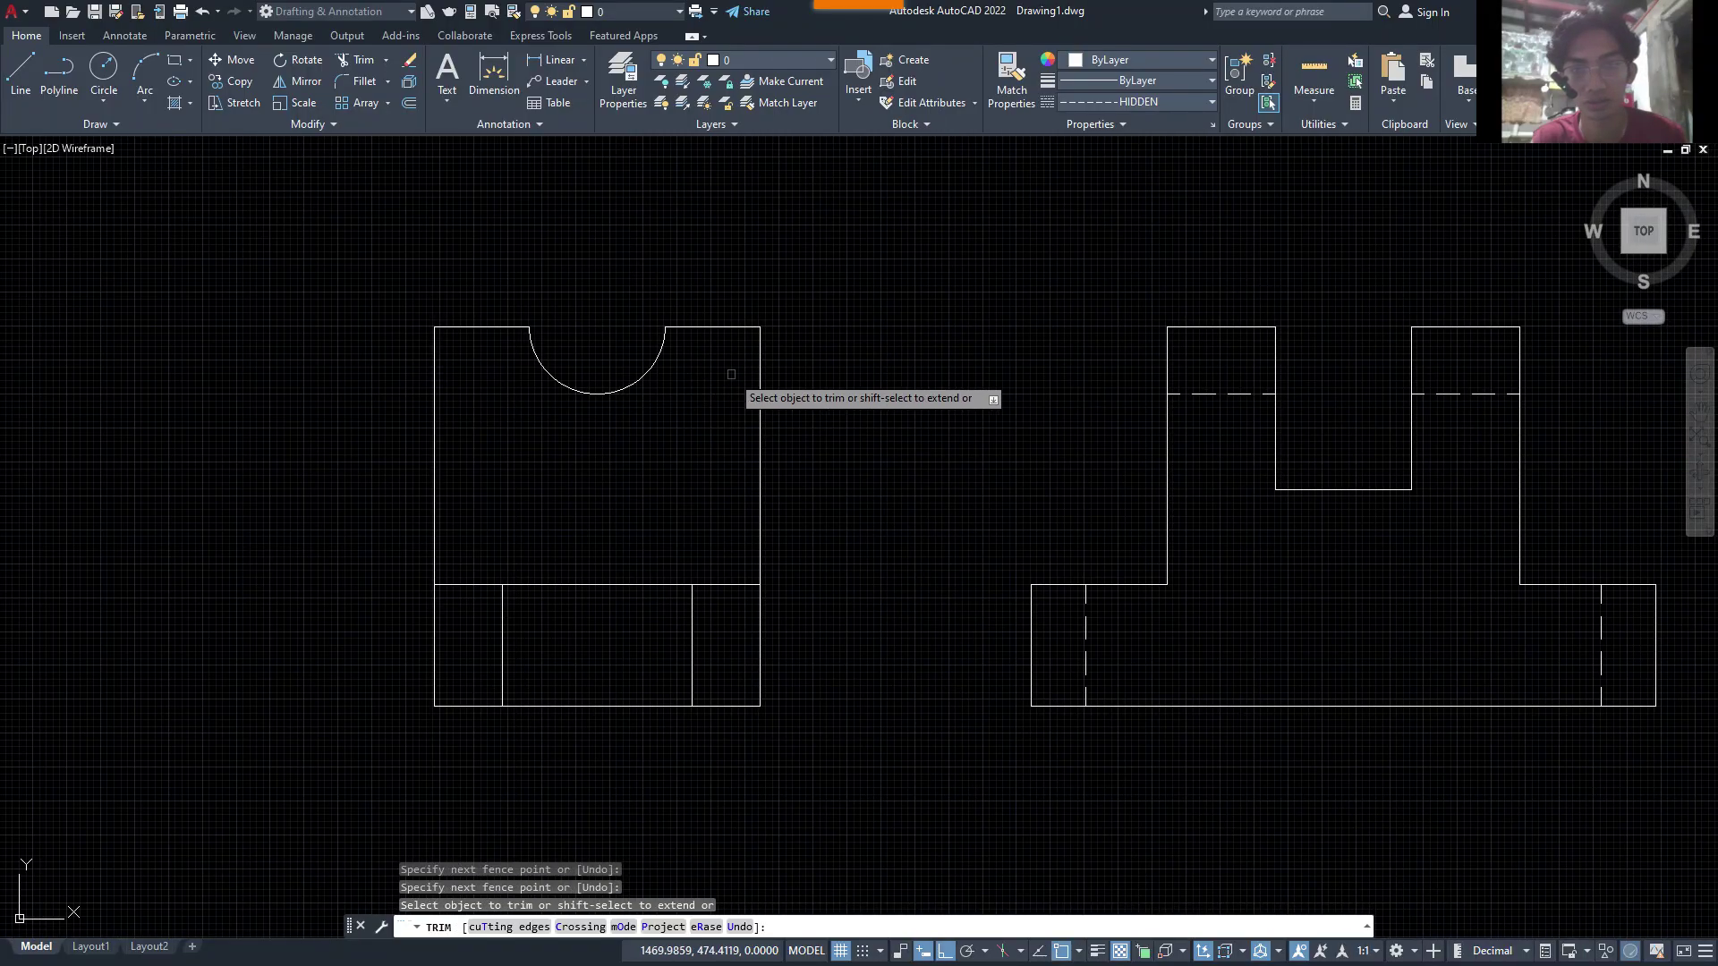
key("Escape")
- Draw a horizontal hidden line from the left end of the slot floor across and past the side view with the round cut-out
scroll(977, 424, "down", 2)
middle_click_drag(1281, 492, 1143, 519)
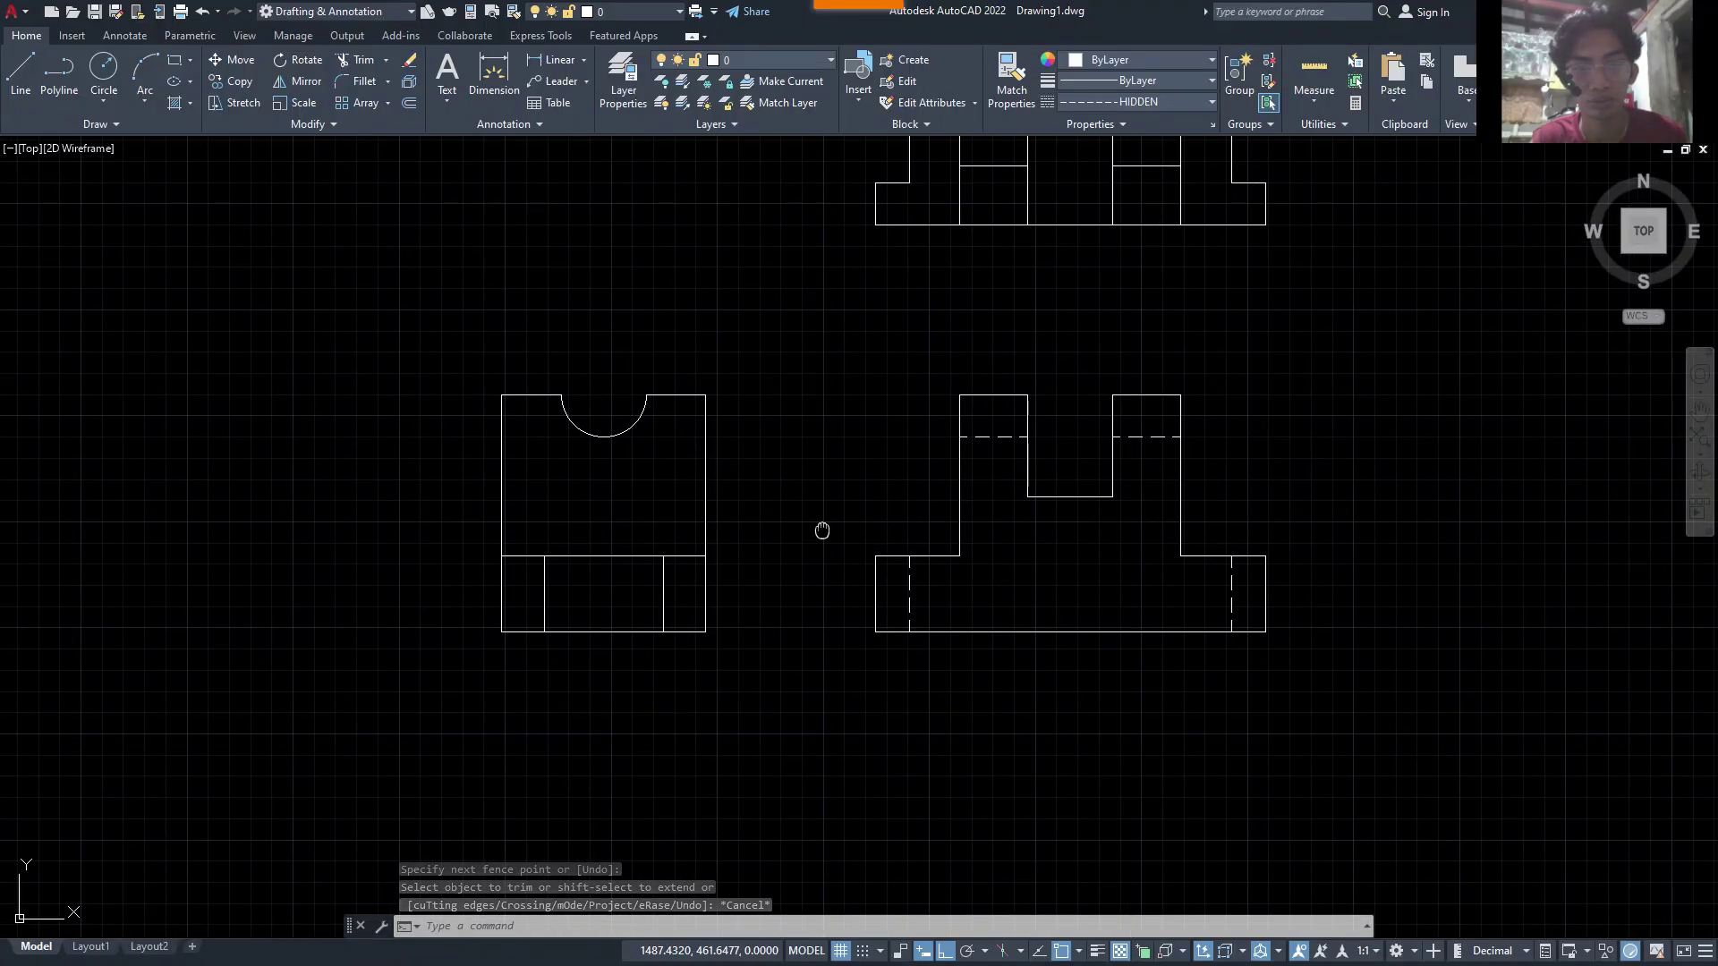
middle_click_drag(1001, 477, 1012, 545)
type("l")
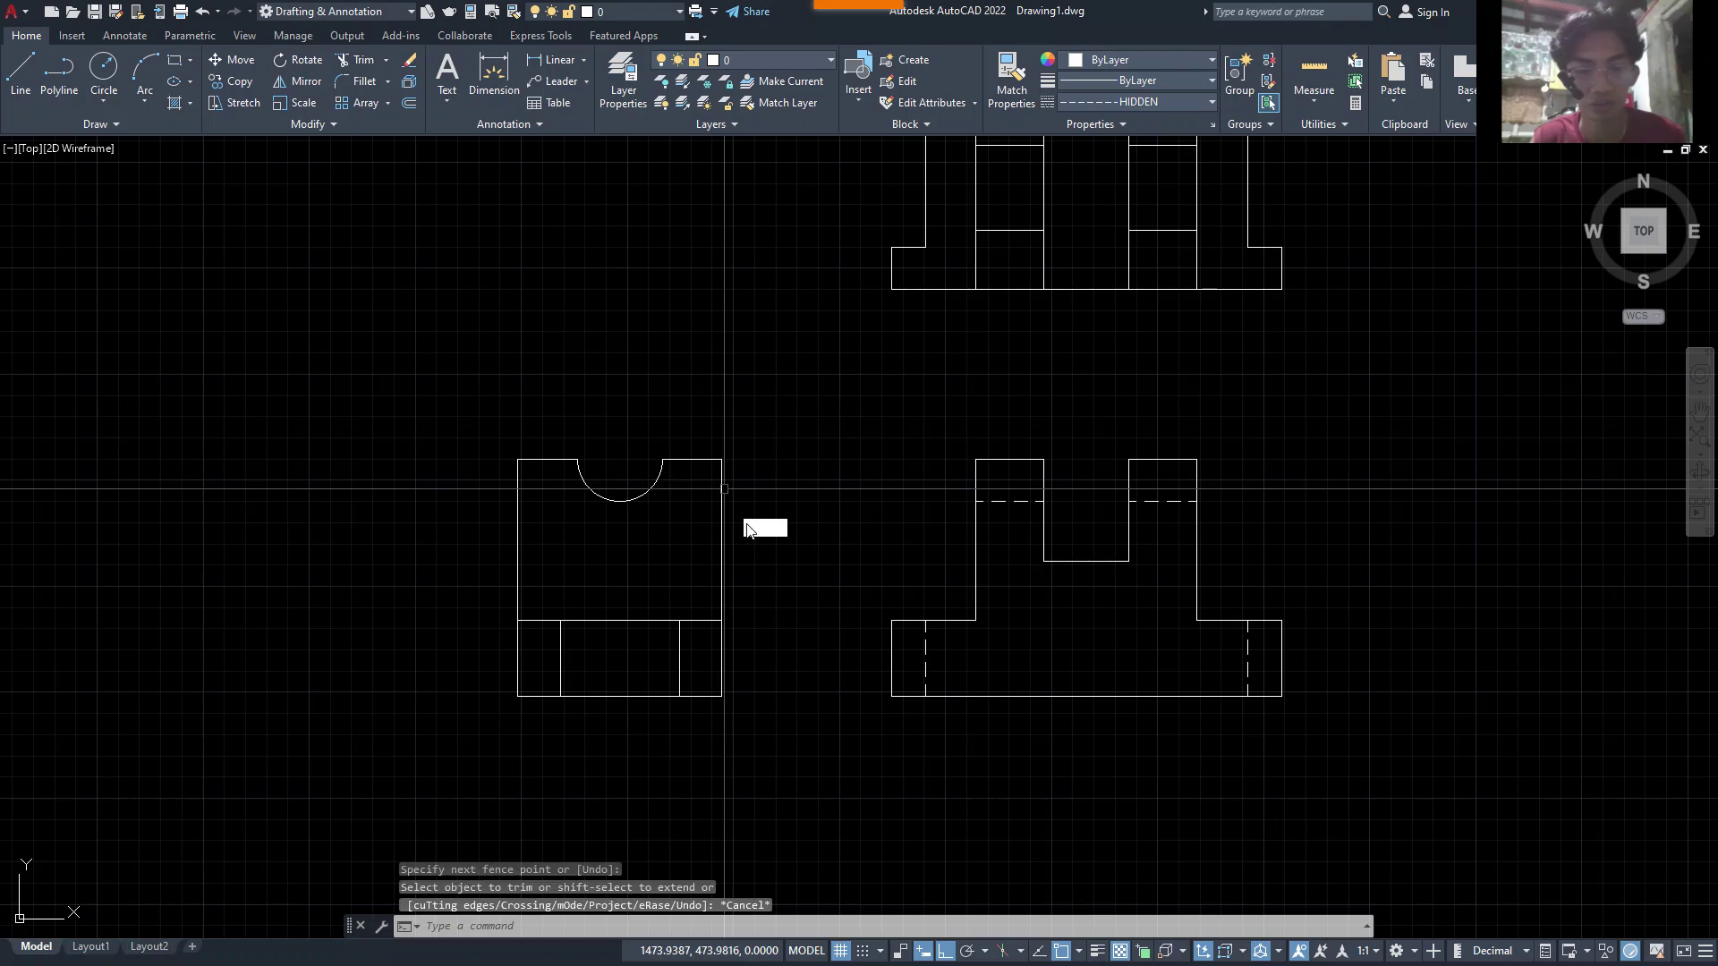
key("Return")
left_click(1043, 561)
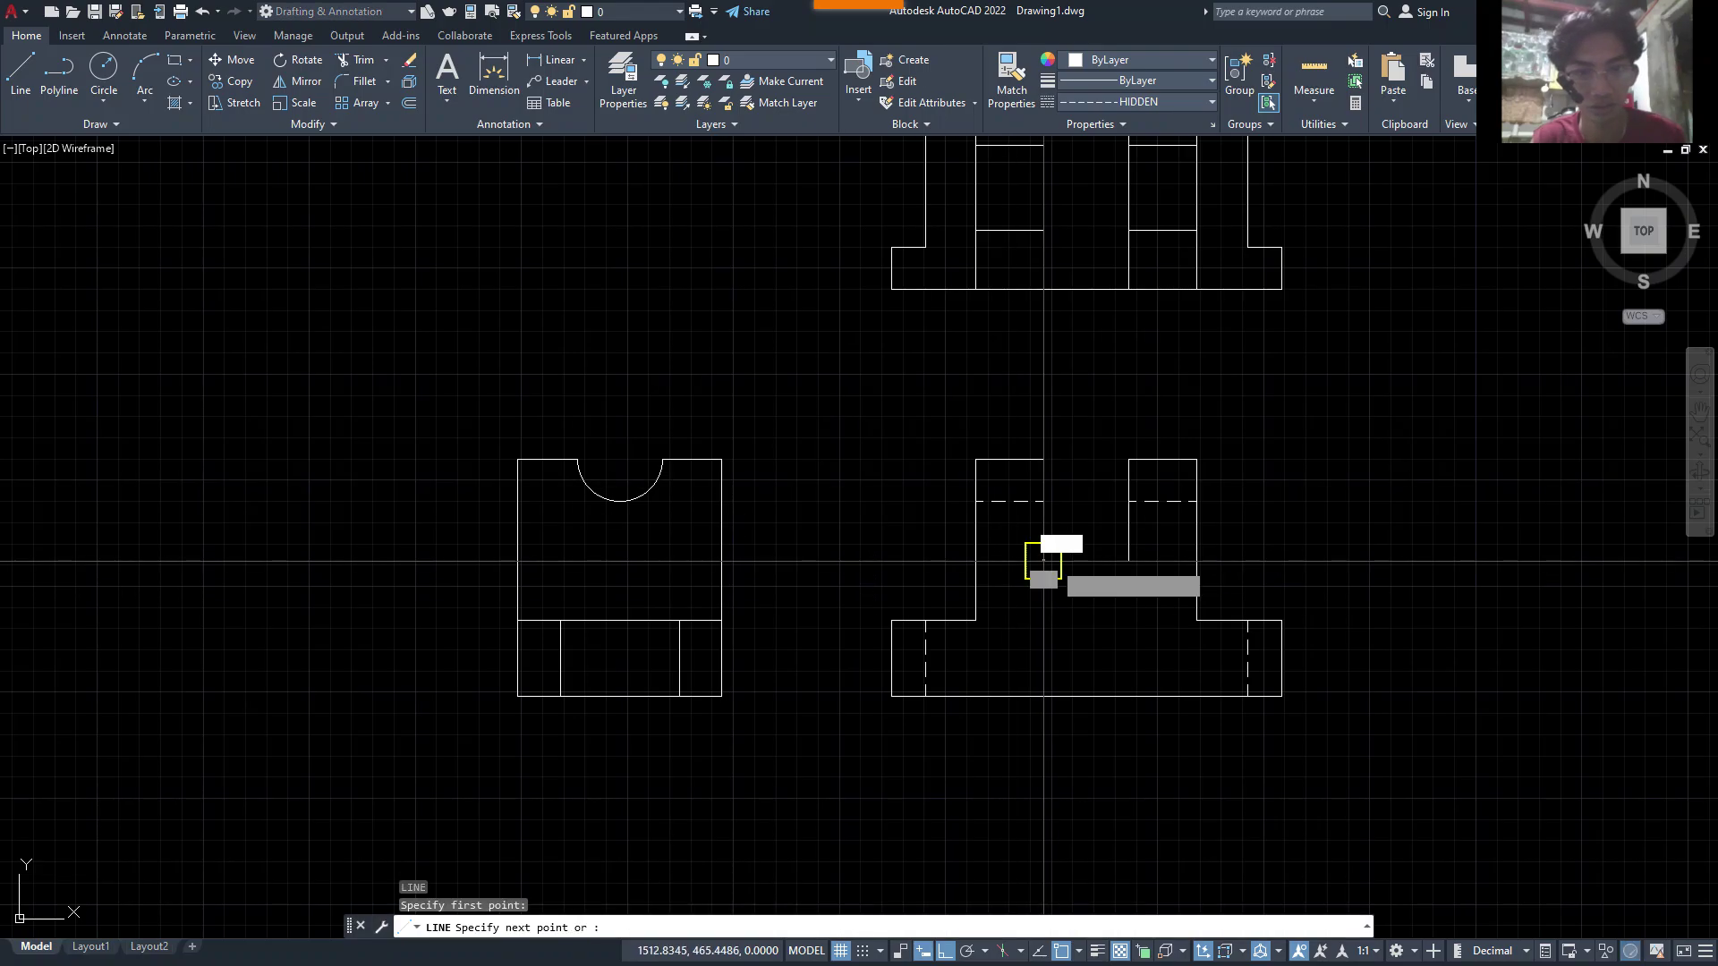
left_click(416, 561)
key("Escape")
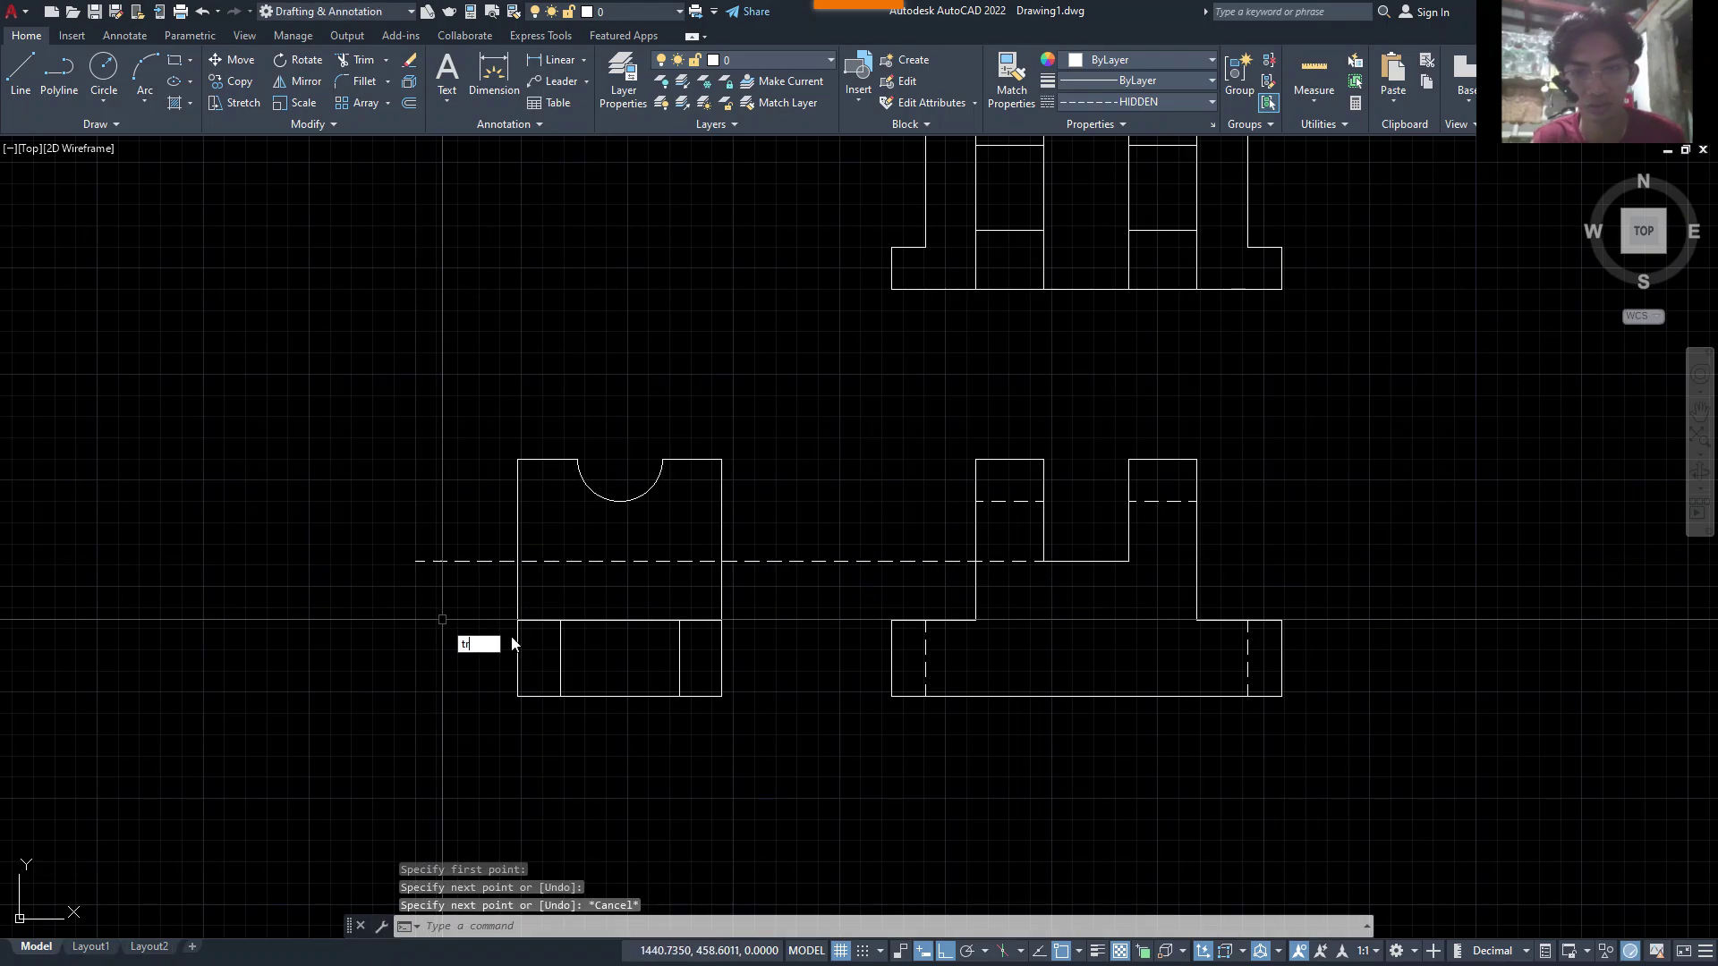
- Trim the slot-floor hidden line so it remains only between the side view's two vertical edges
key("Return")
left_click_drag(864, 629, 799, 533)
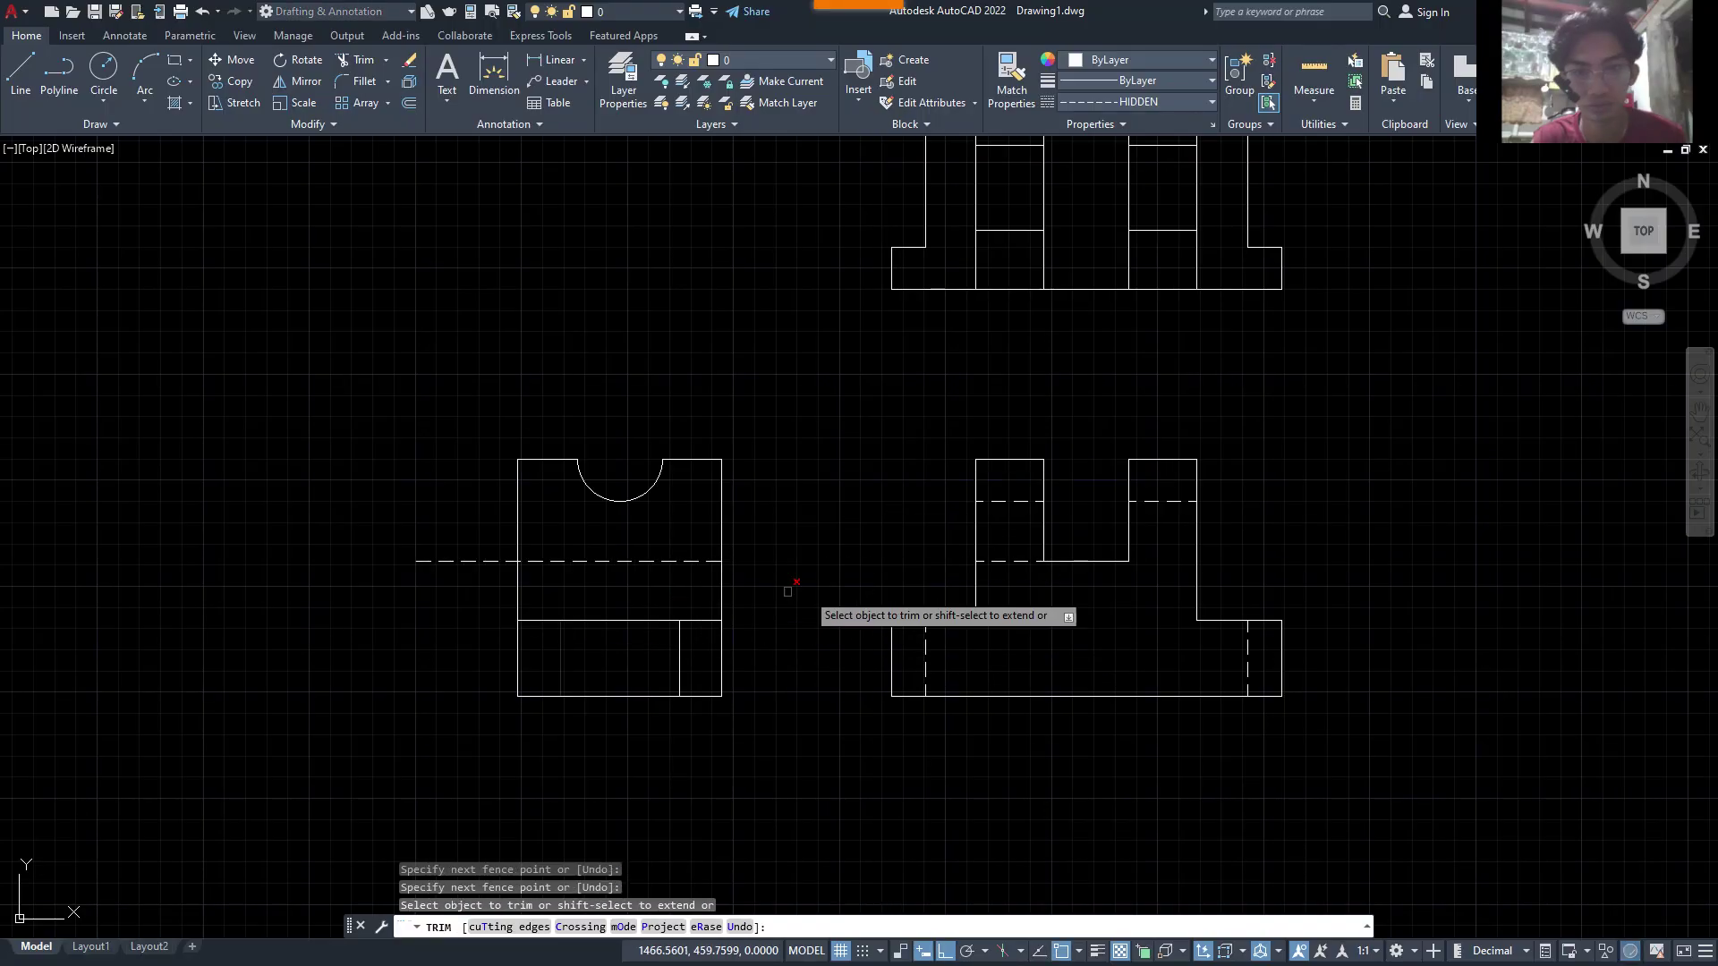
left_click(1008, 567)
left_click_drag(461, 592, 467, 492)
scroll(481, 572, "down", 3)
key("Escape")
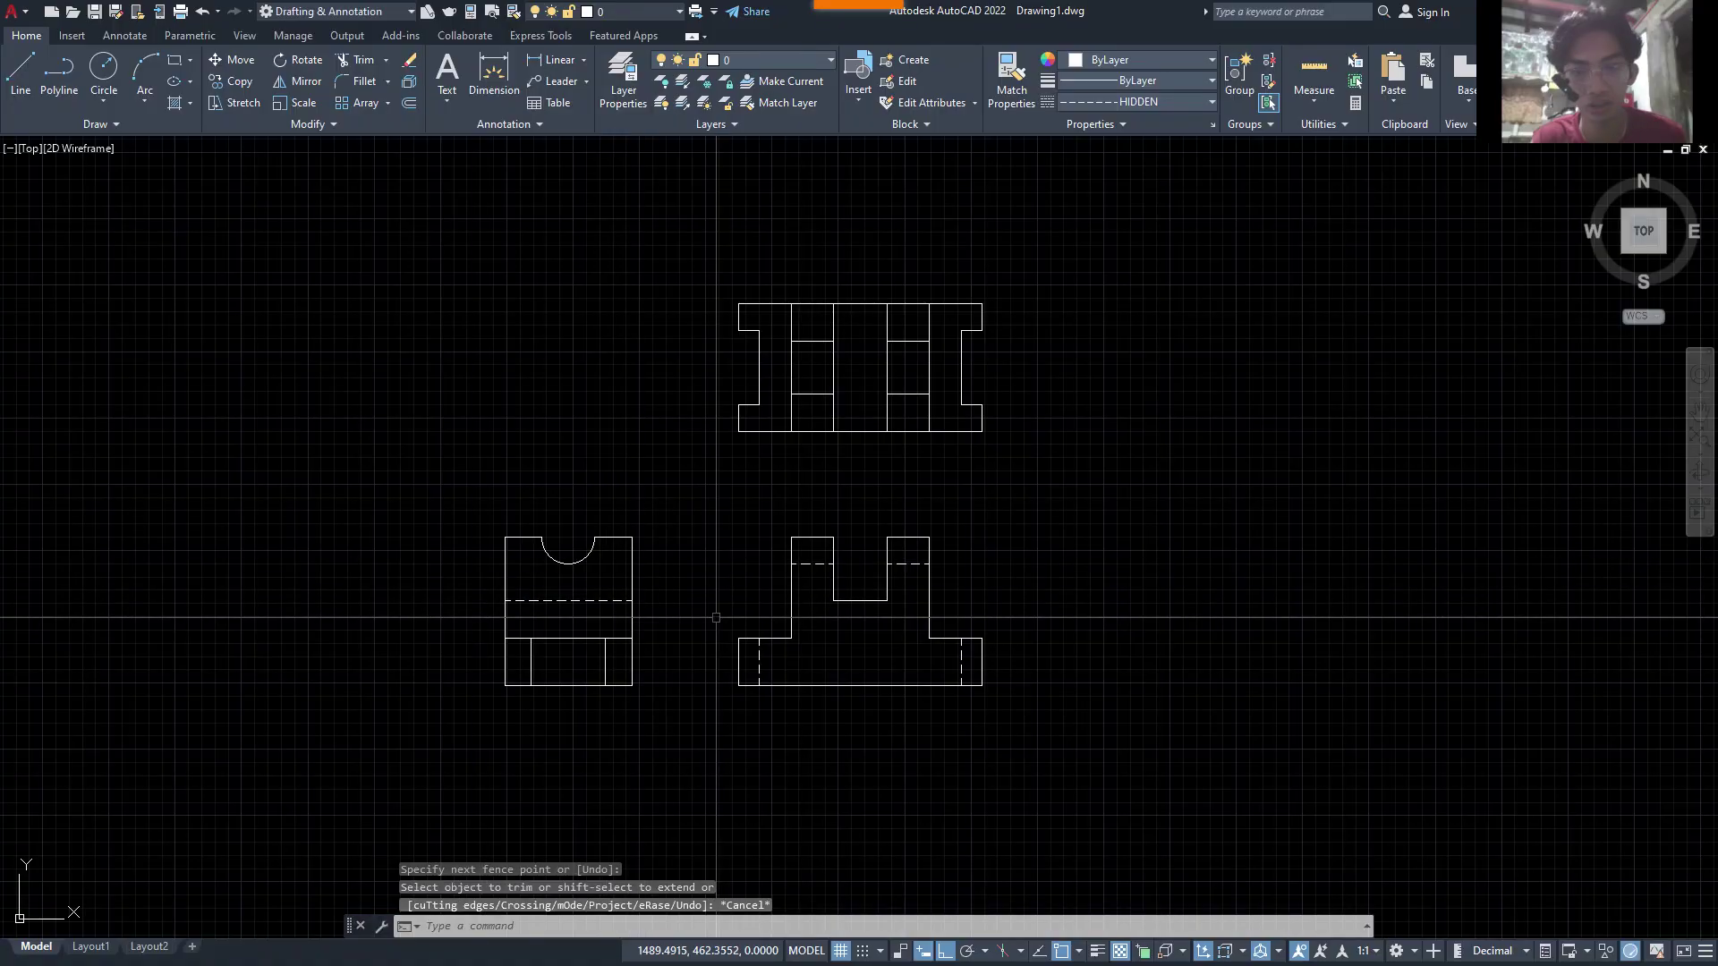
- Set the linetype to CENTER and draw a horizontal centre line between the midpoints of the top view's two notch edges
middle_click_drag(707, 634, 739, 590)
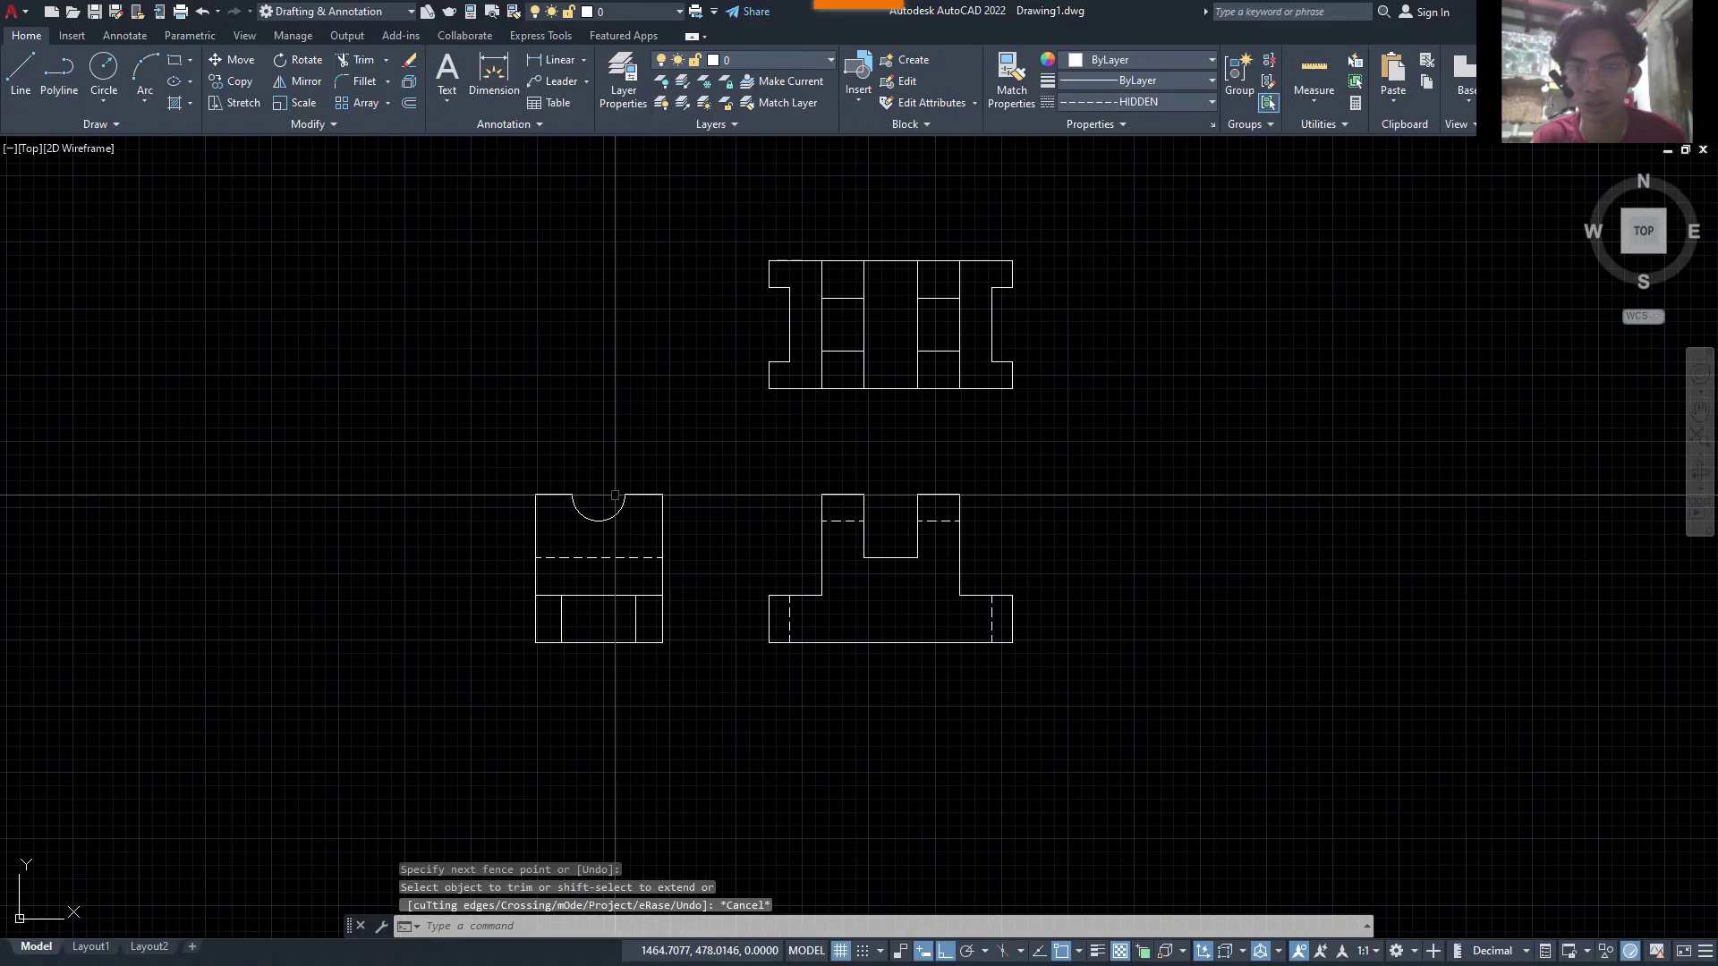
scroll(621, 475, "up", 2)
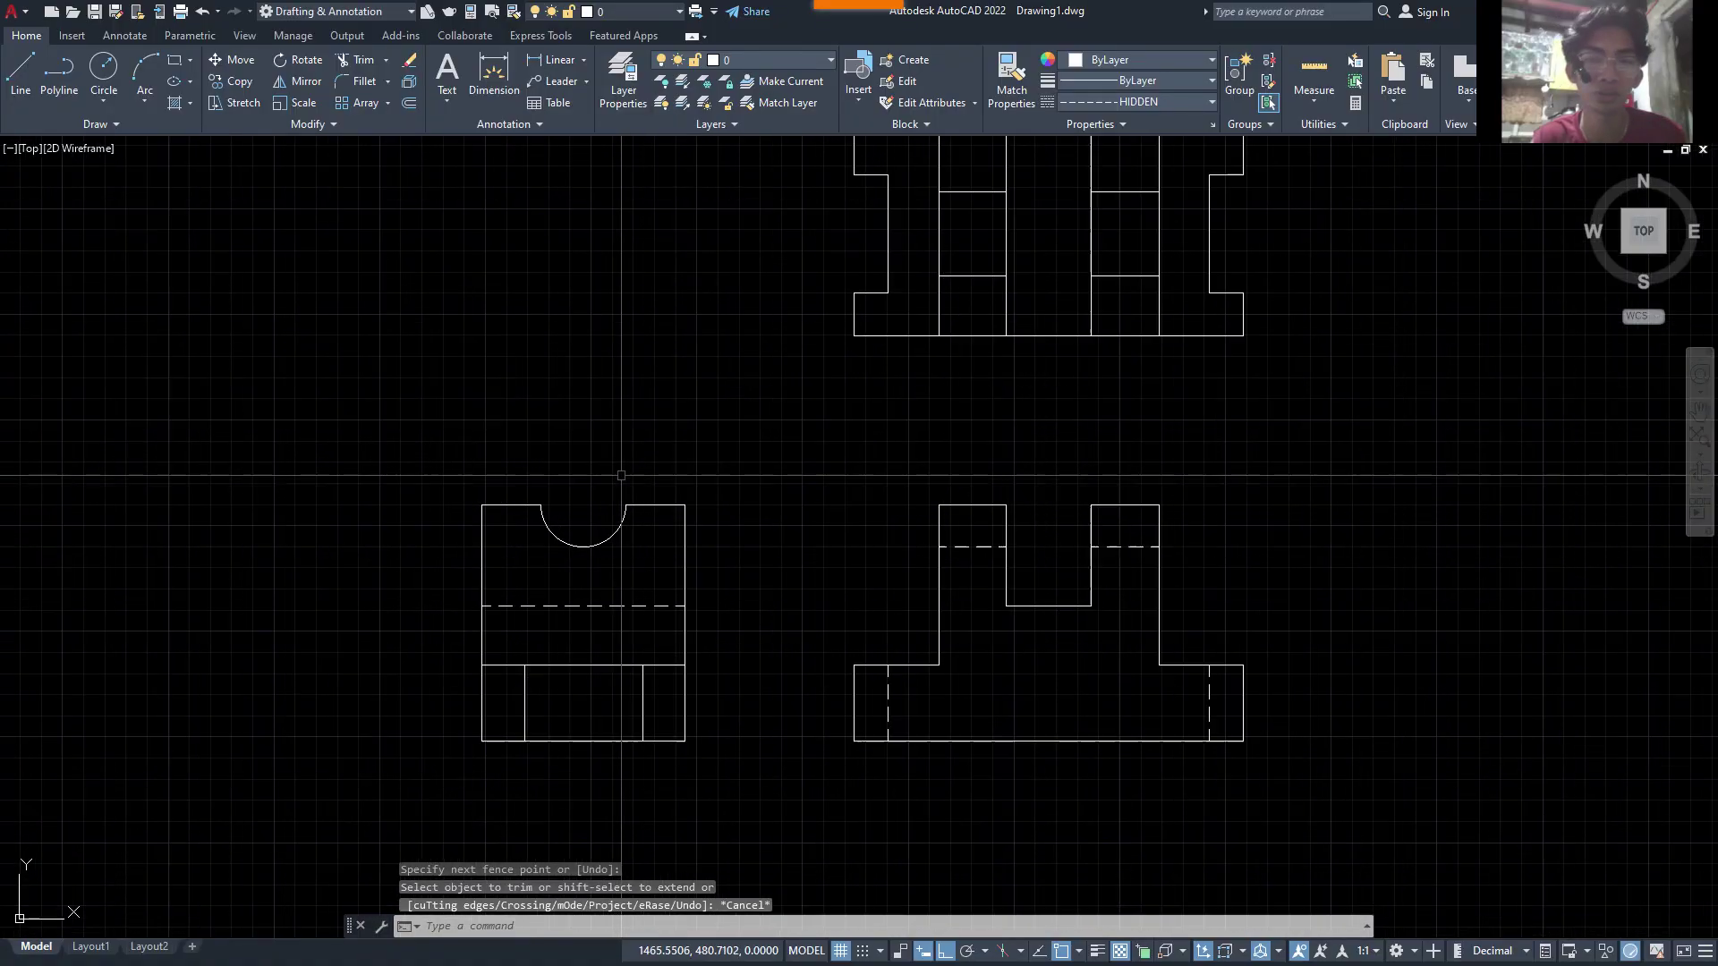
left_click(1148, 81)
left_click(1162, 78)
left_click(1170, 101)
scroll(1027, 289, "up", 2)
key("l")
key("Return")
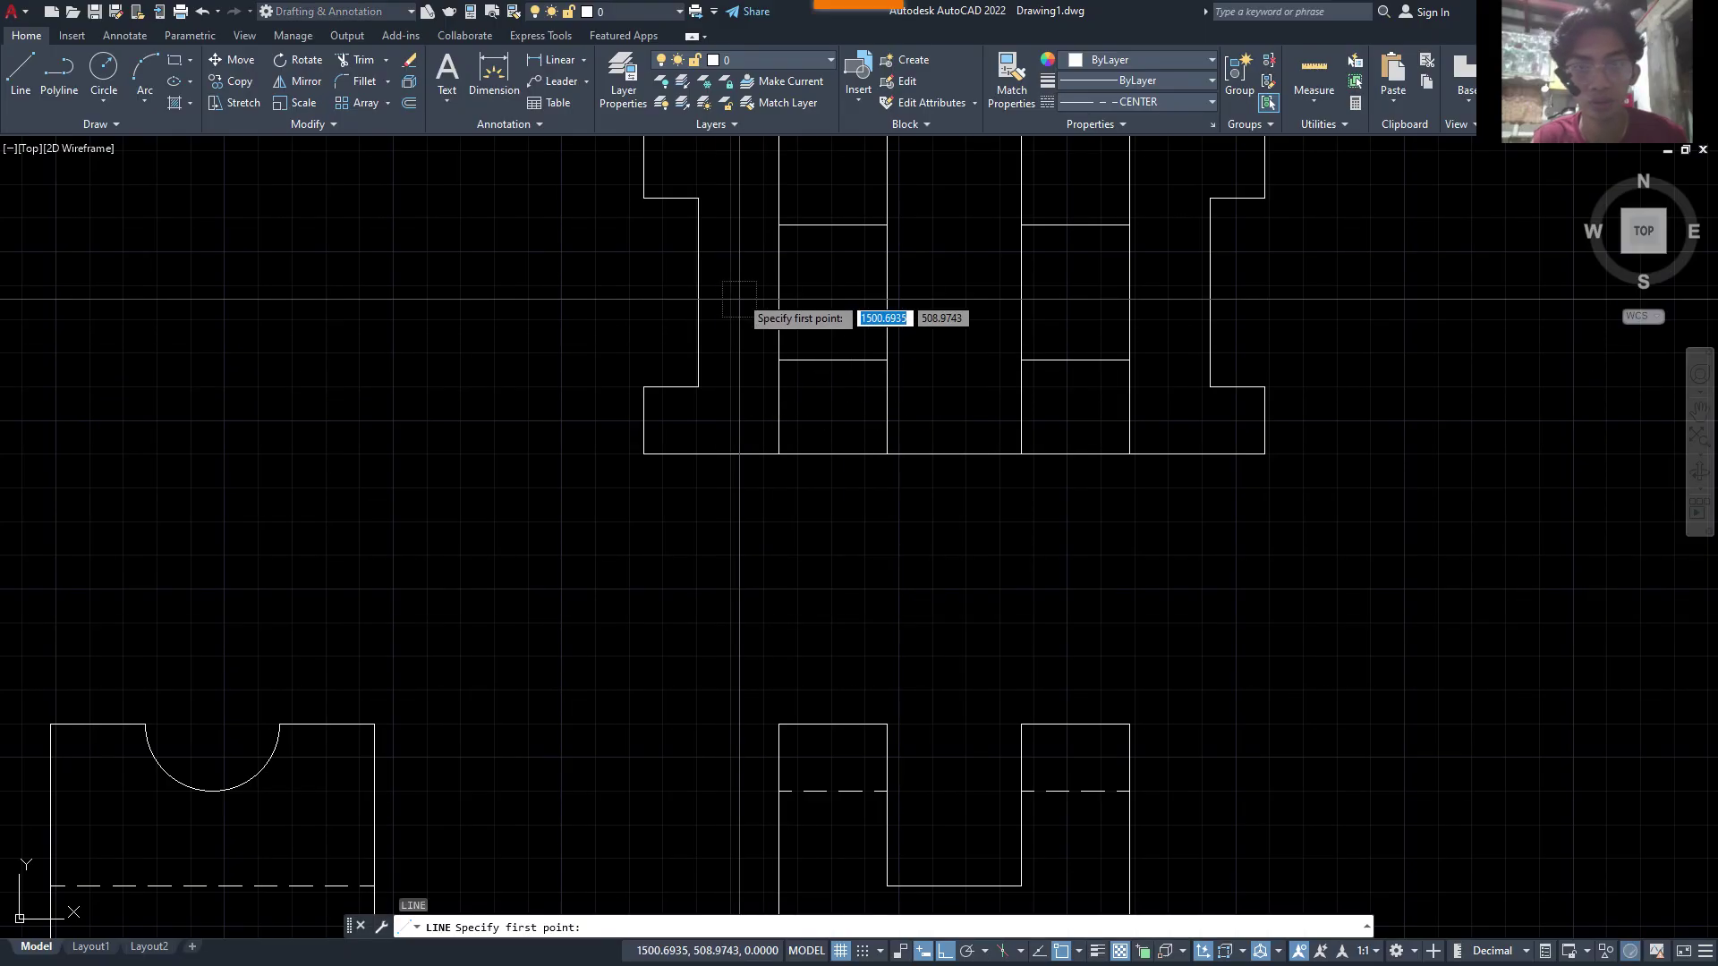
left_click(698, 293)
left_click(1210, 293)
key("Escape")
scroll(832, 448, "down", 2)
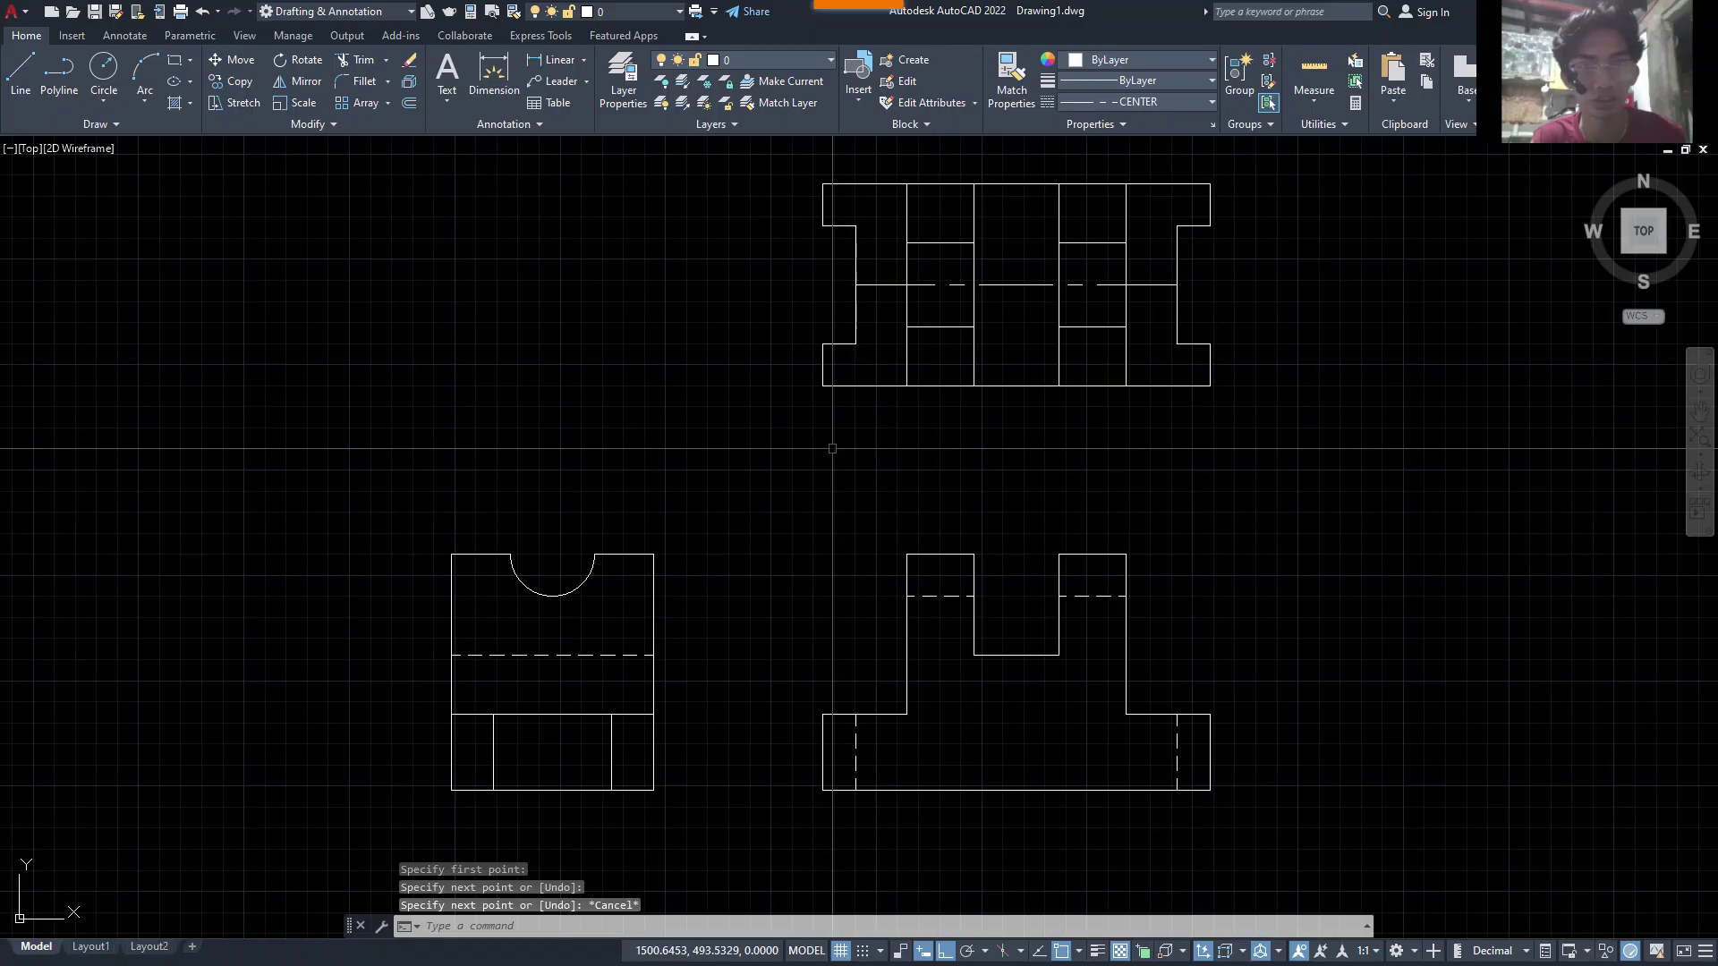
- Draw a centre line across the open top of the side view's round cut-out, between the arc's endpoints
scroll(559, 562, "up", 4)
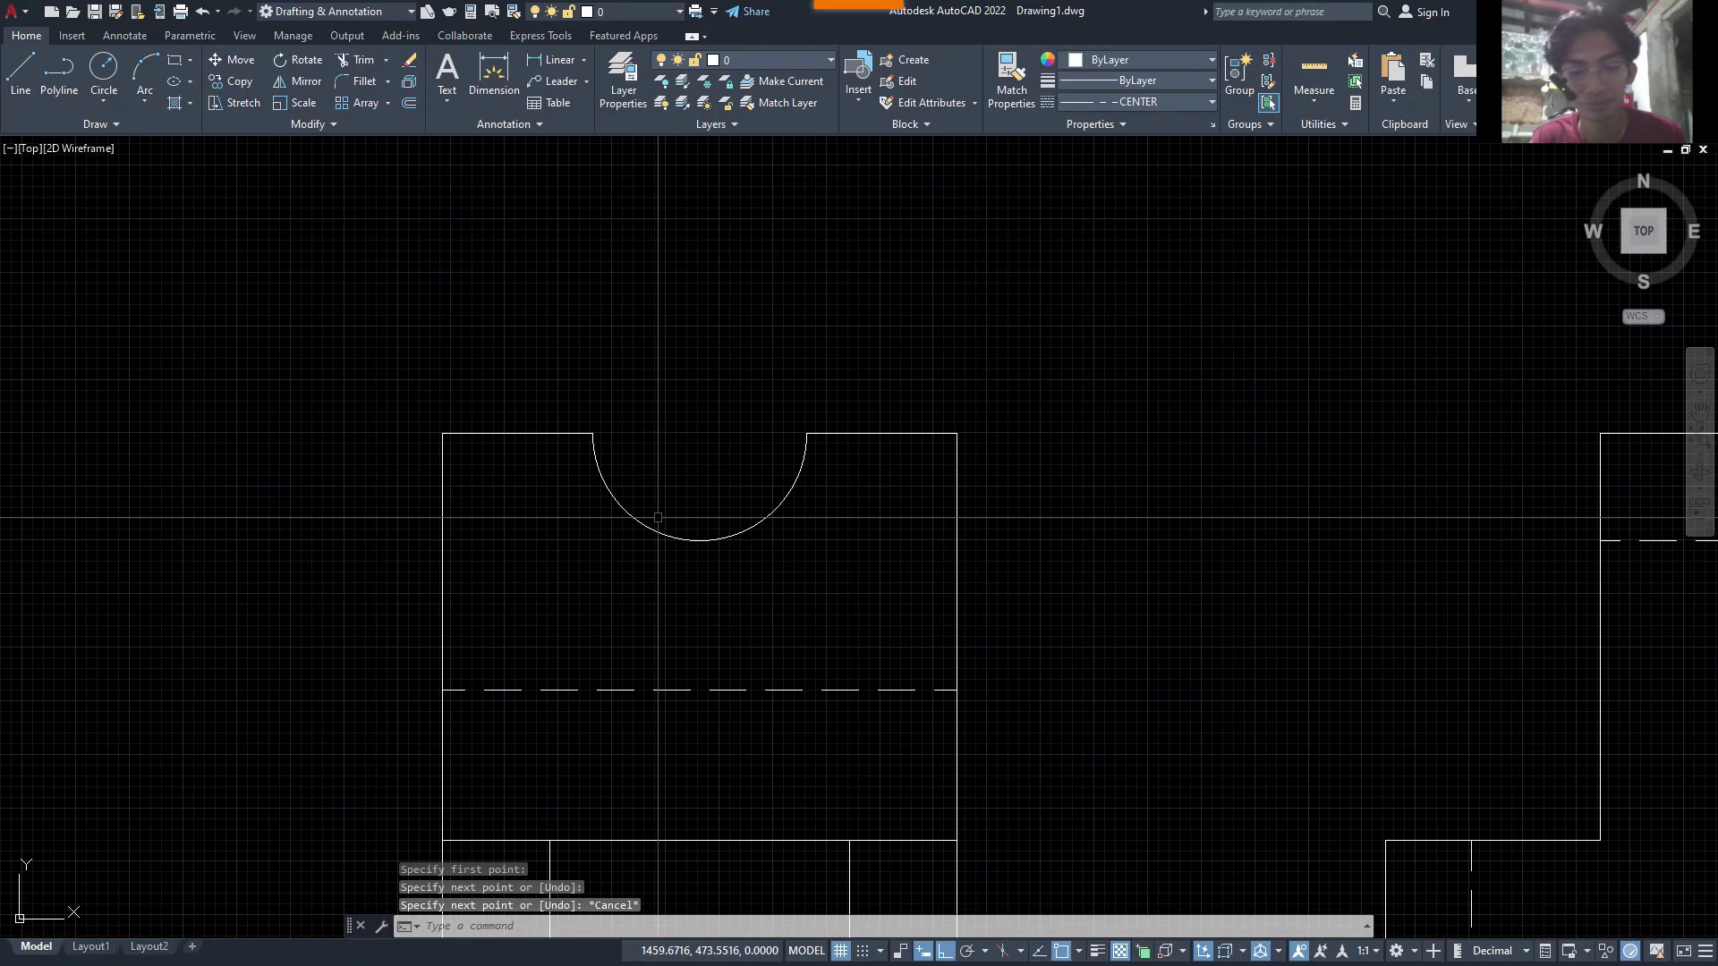
key("l")
key("Return")
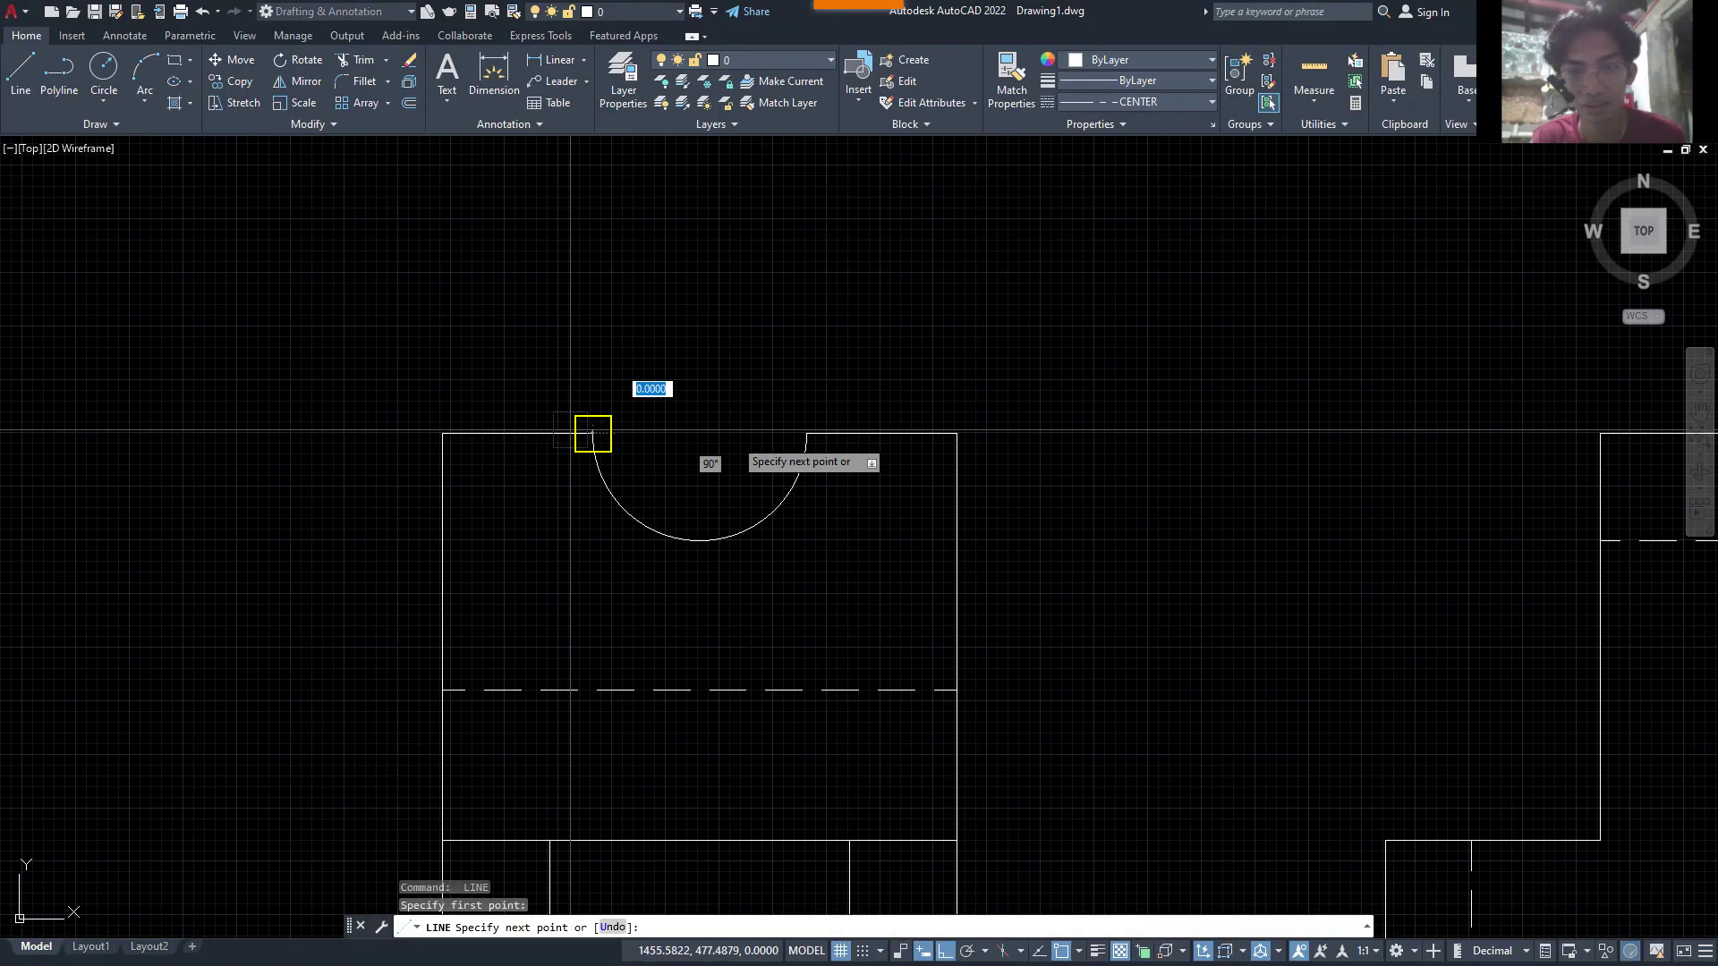
key("Escape")
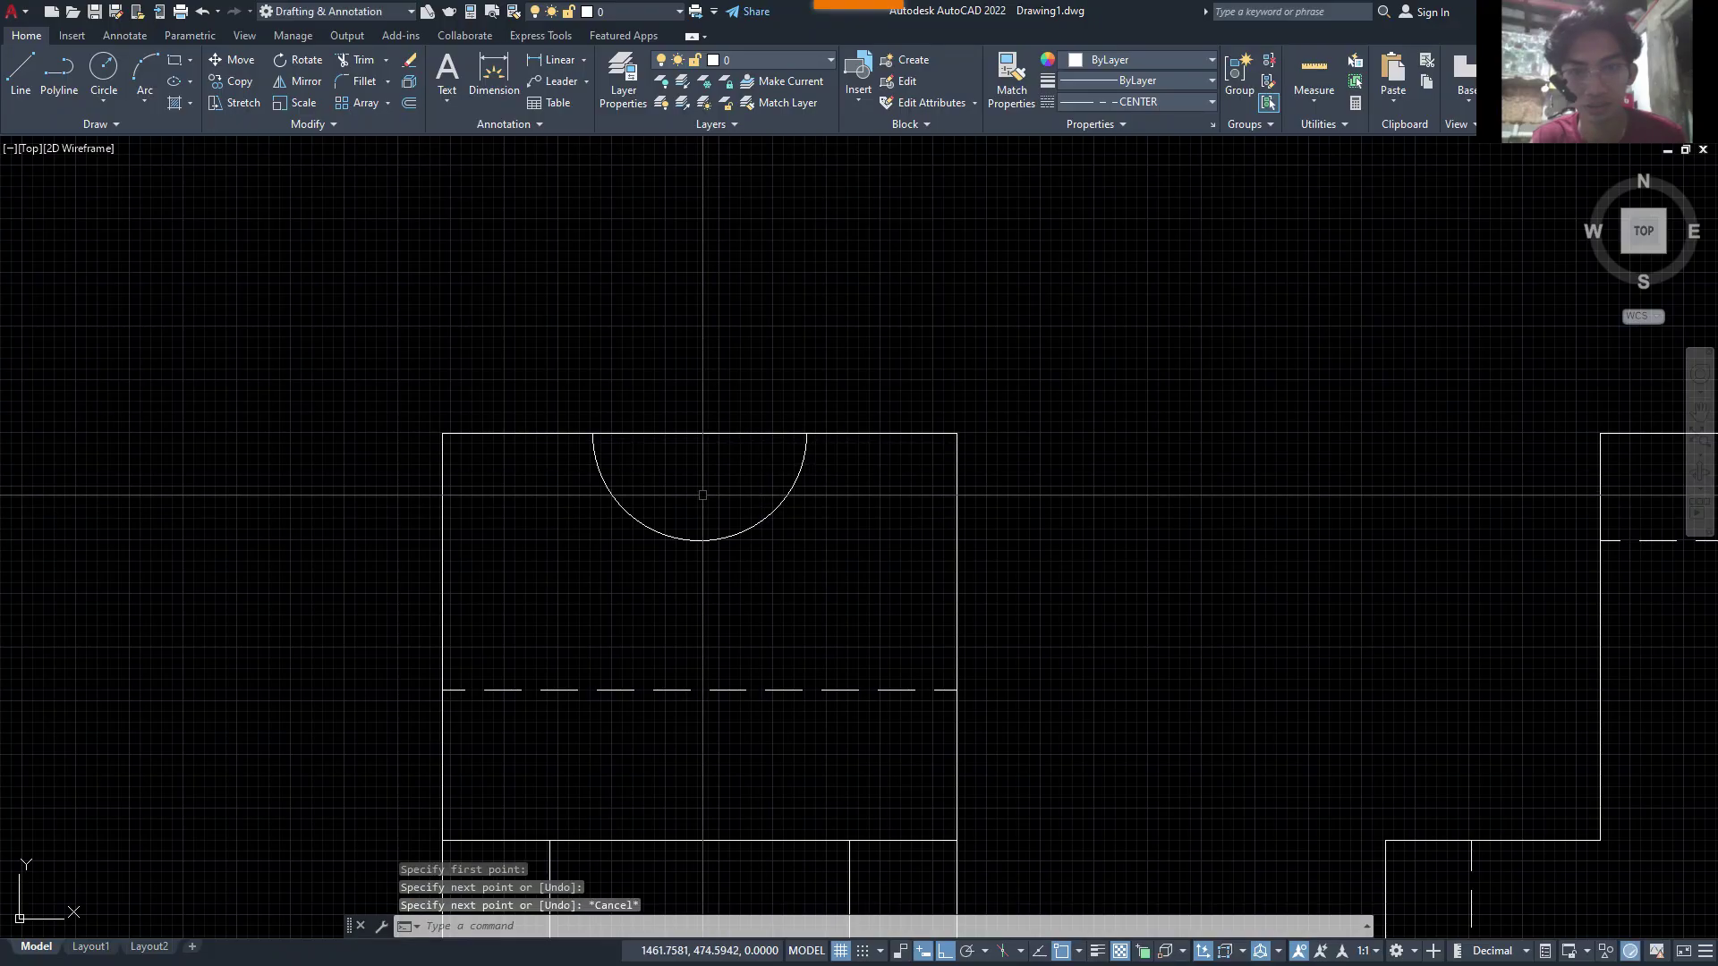
- Erase the short line across the open top of the round cut-out
left_click(711, 480)
left_click(667, 365)
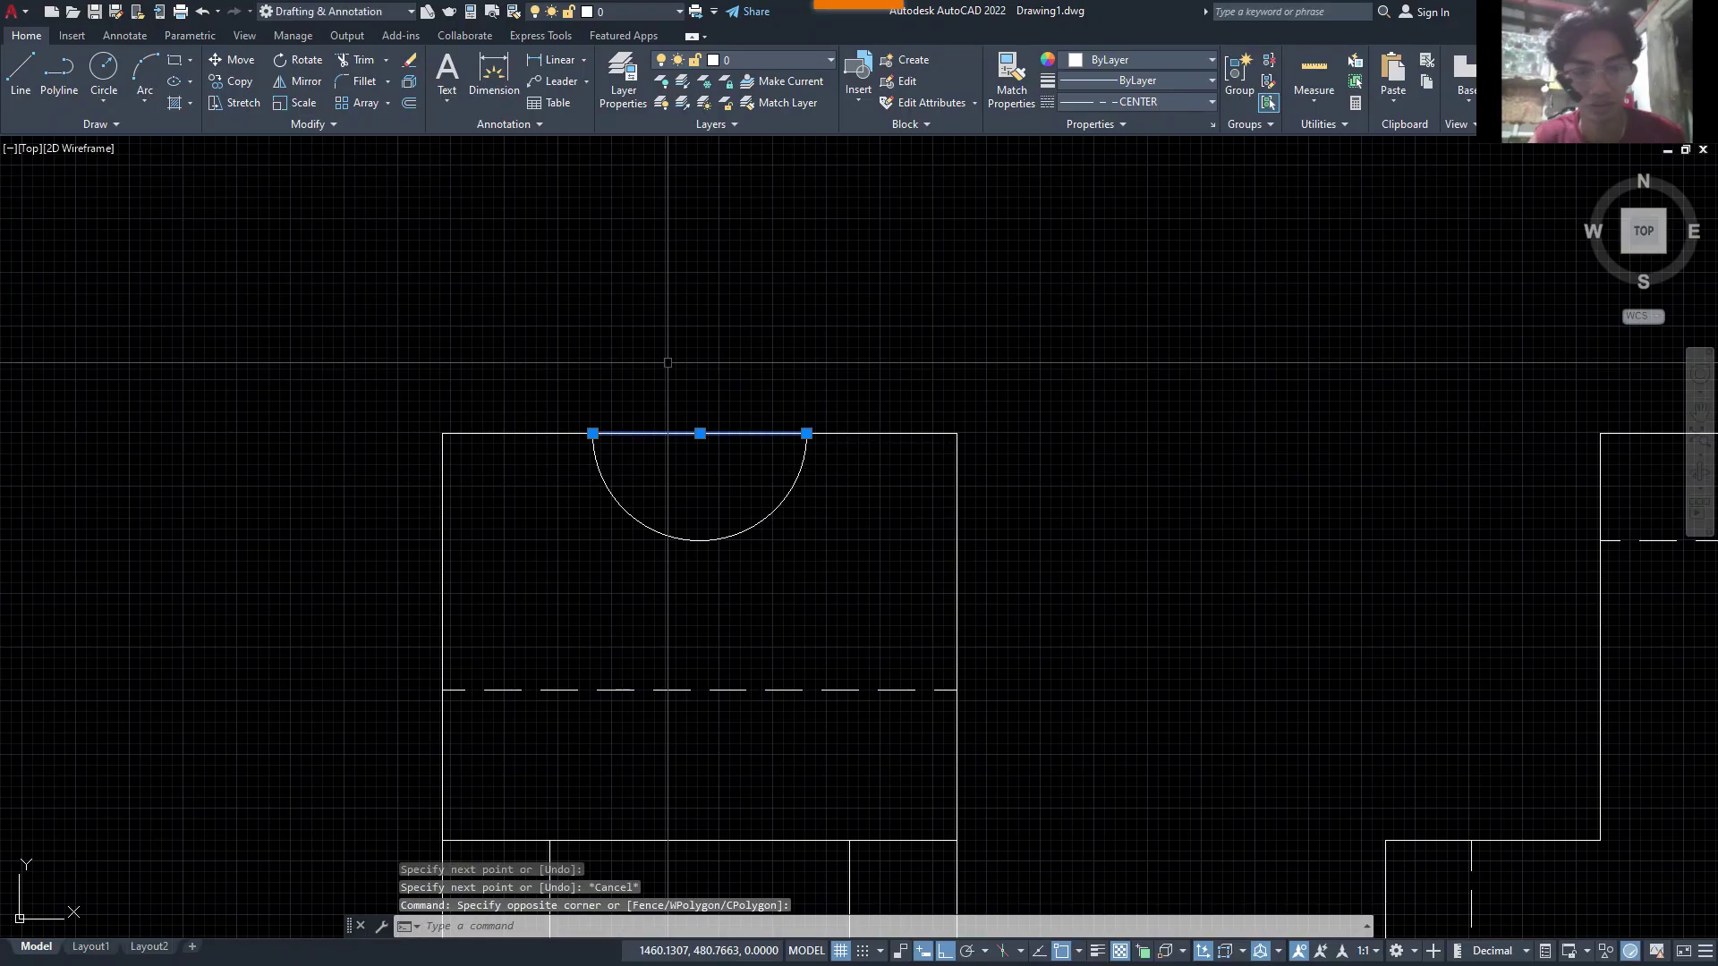
key("Delete")
key("space")
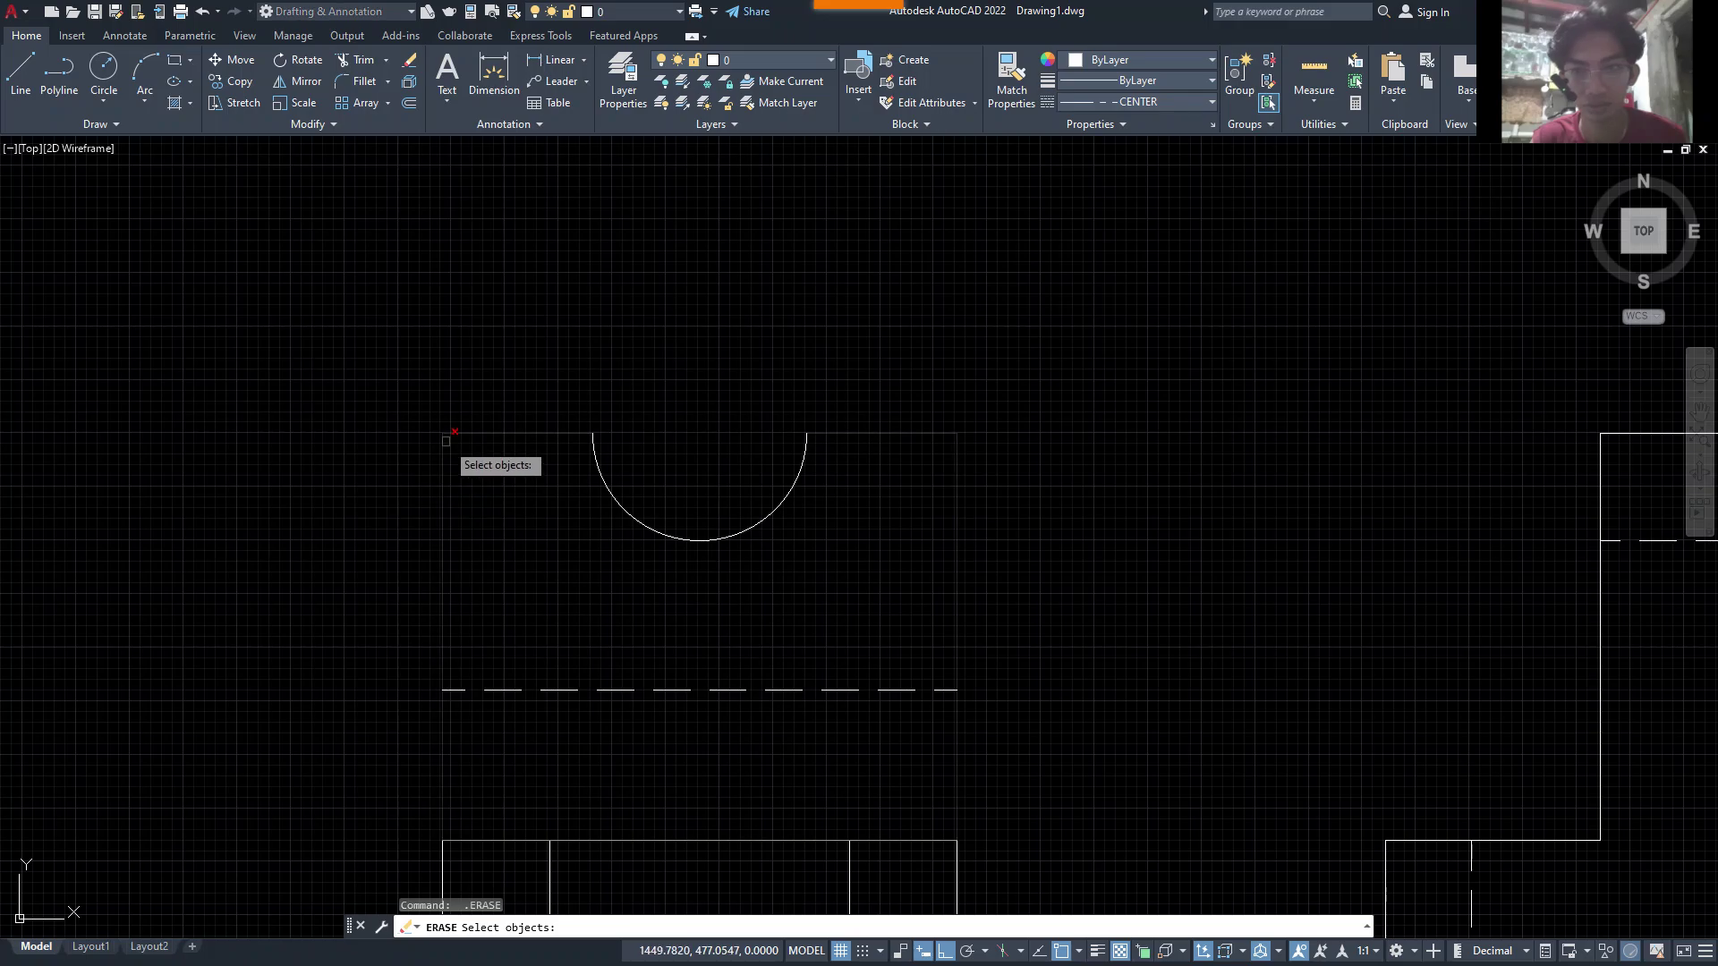
key("Escape")
- Draw a centre line along the side view's top edge from its upper-left corner to its upper-right corner
type("l")
key("space")
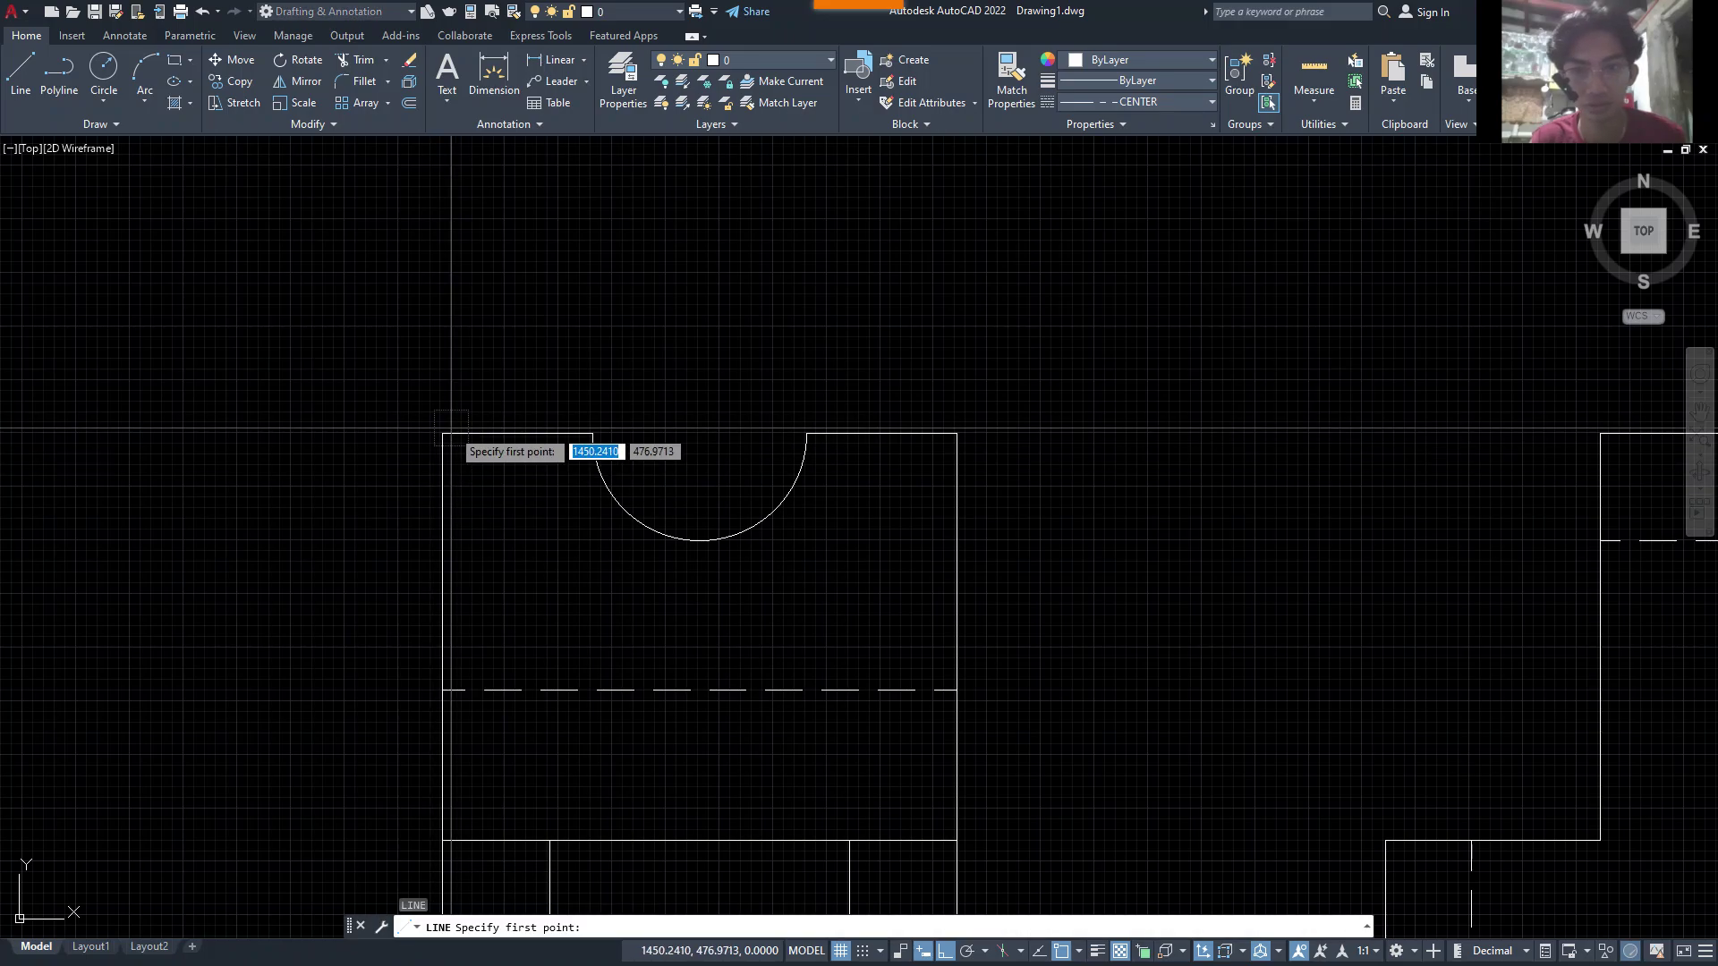
left_click(442, 434)
key("Escape")
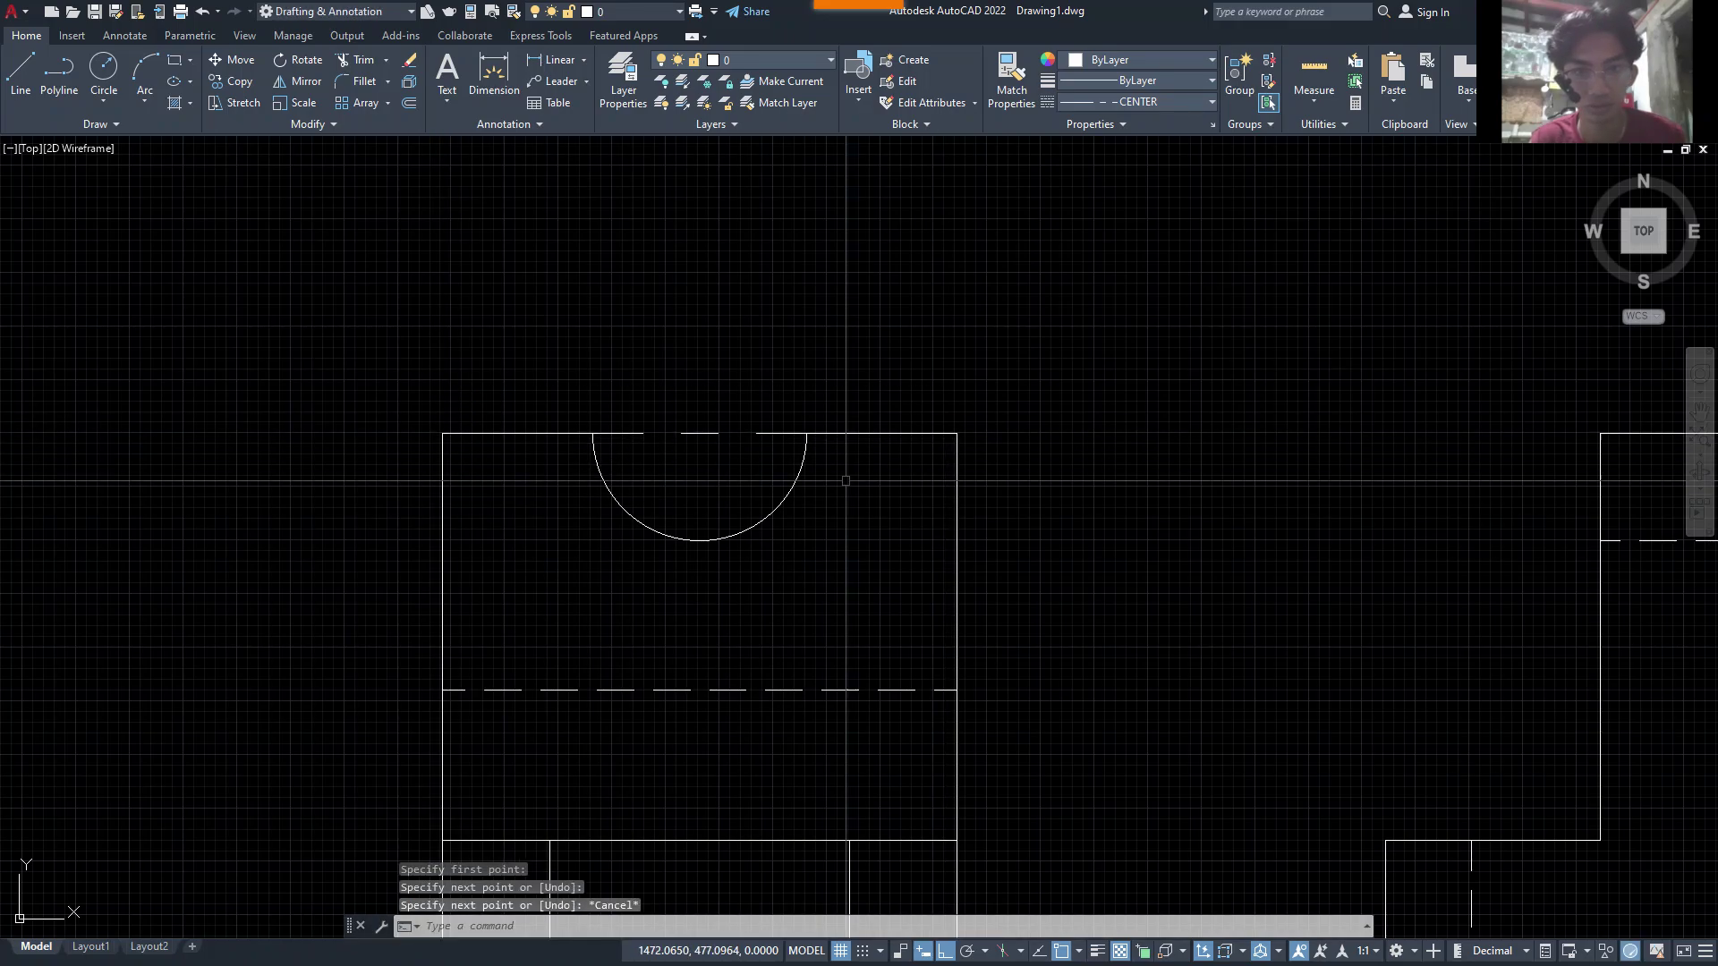
- Draw a vertical centre line from the midpoint of the side view's cut-out opening down past the arc's lowest point
key("space")
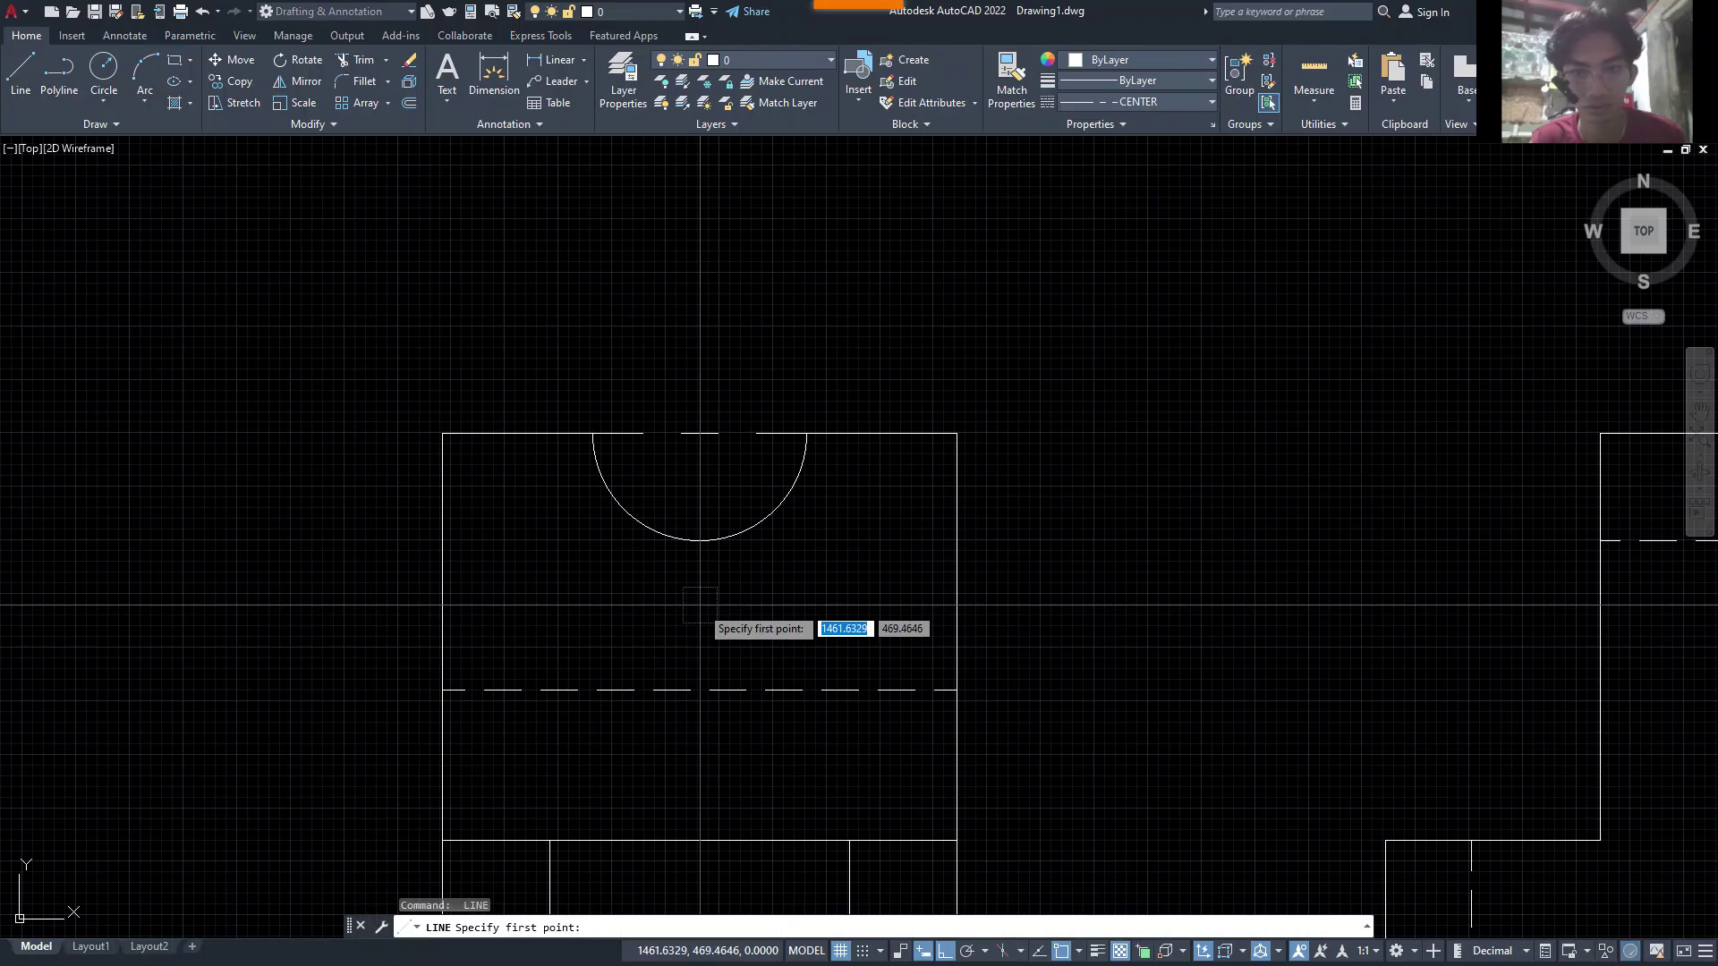
left_click(699, 434)
left_click(699, 648)
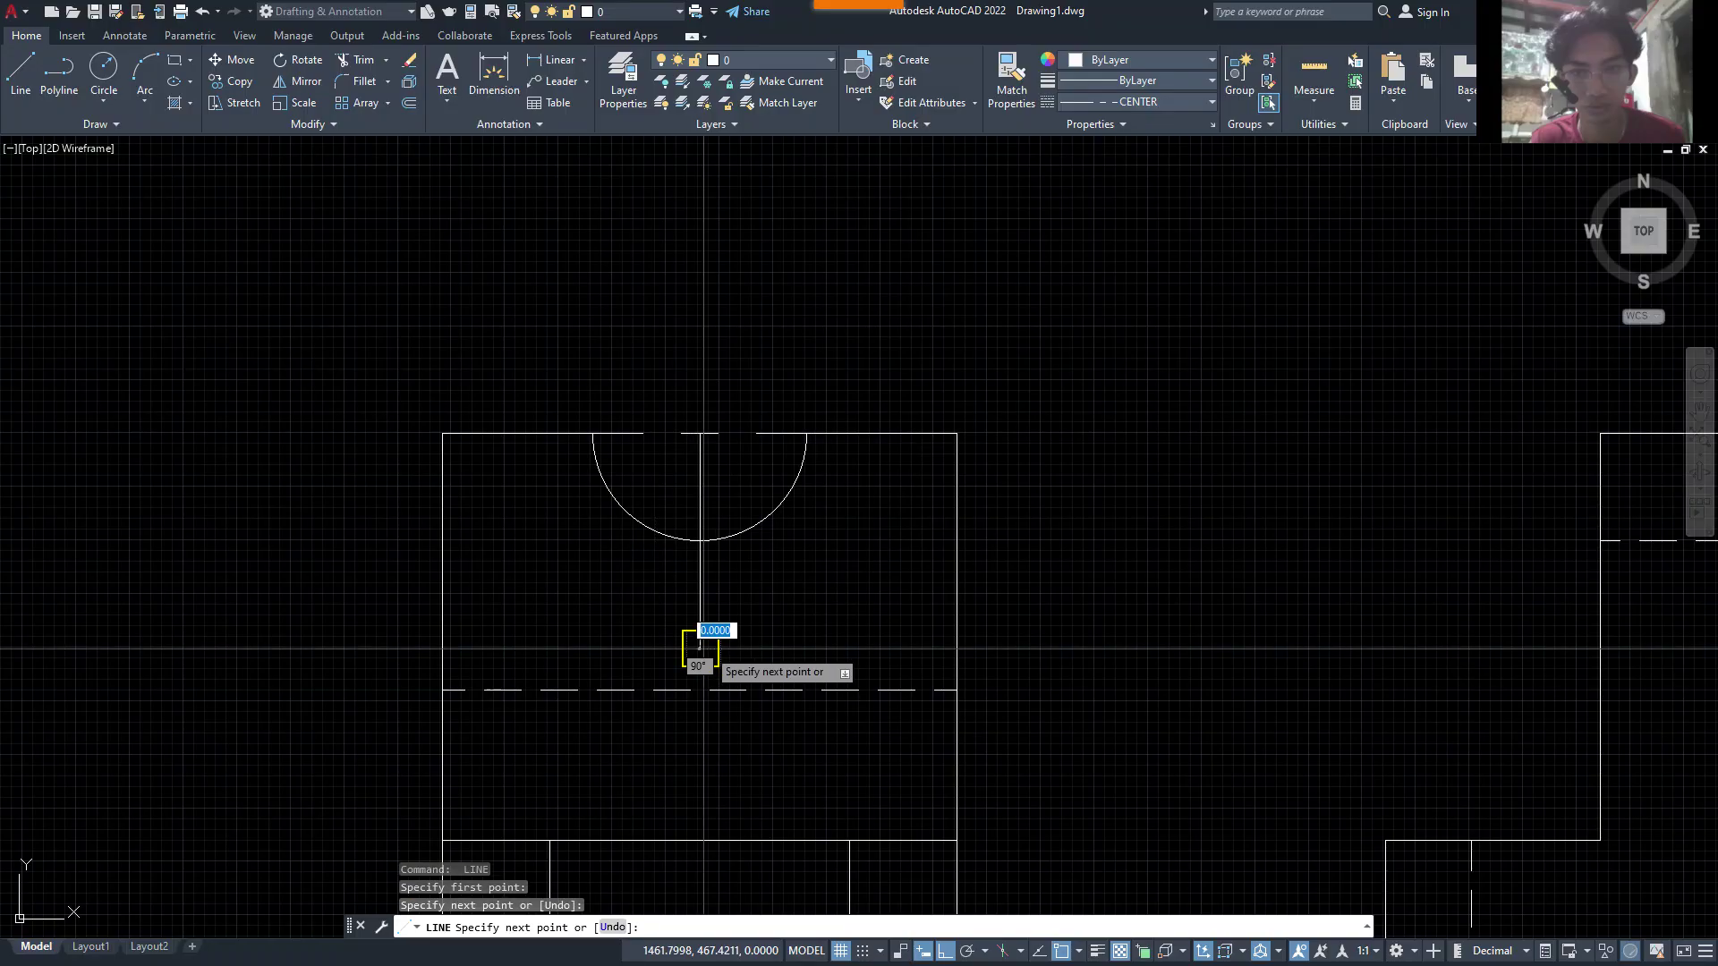
key("Escape")
- Stretch the upper end of the vertical centre line straight up beyond the side view's top edge
left_click(735, 499)
left_click(676, 470)
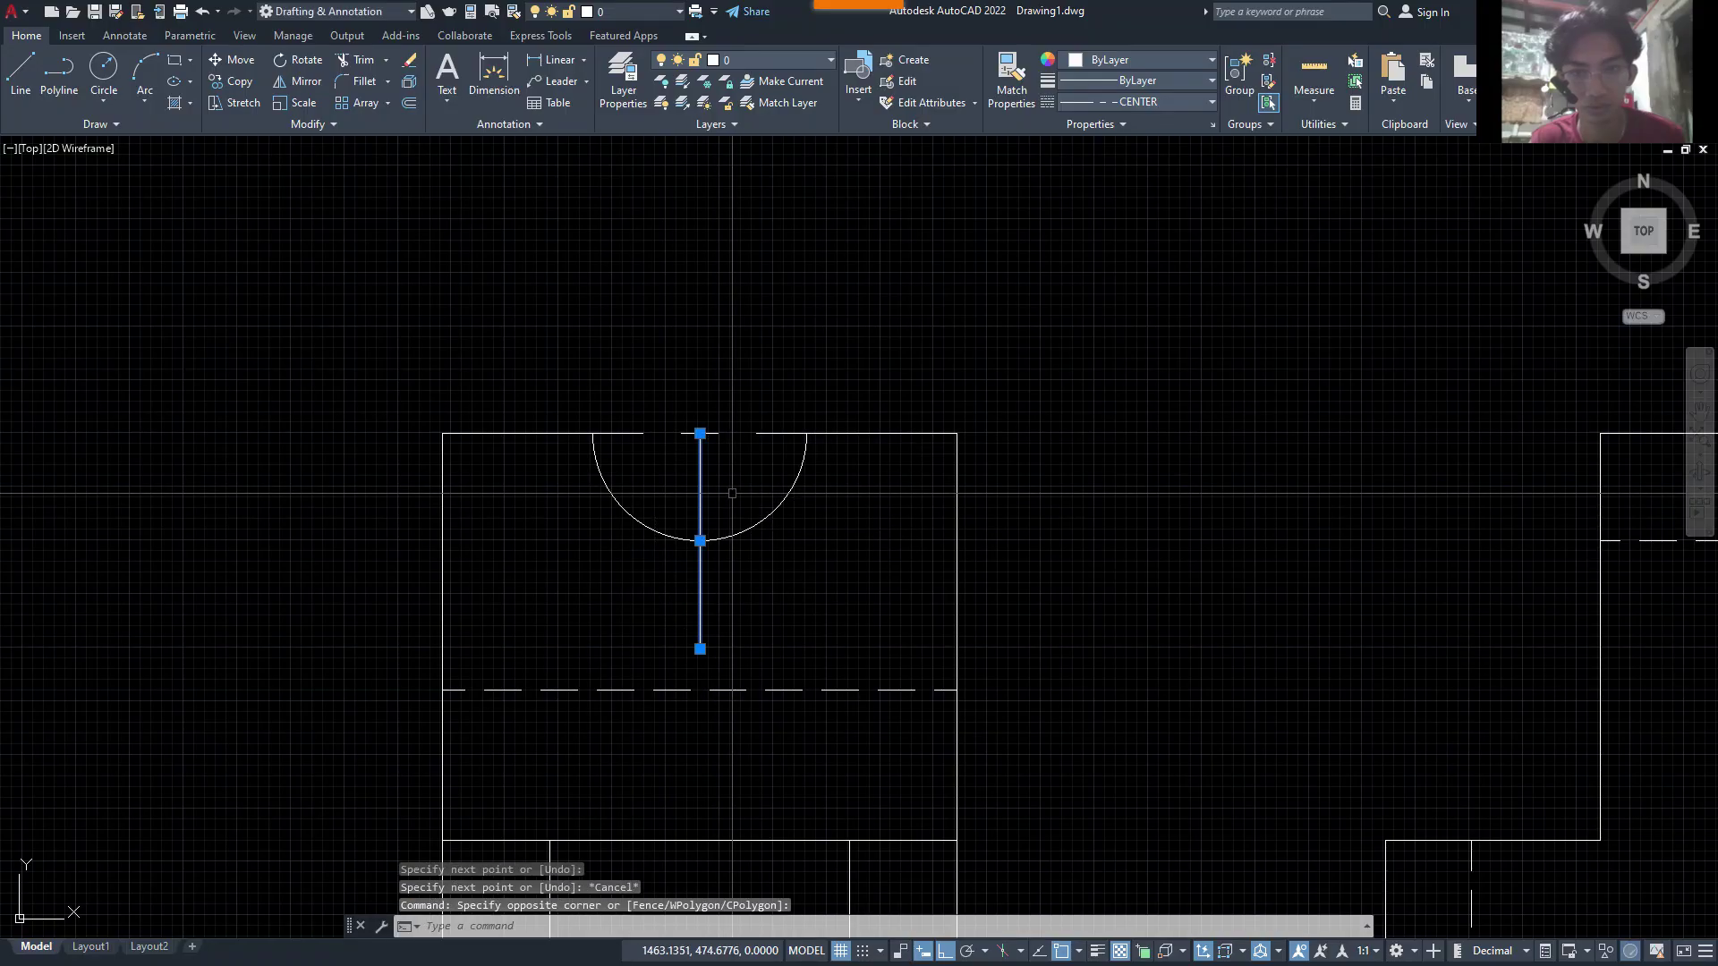
left_click(699, 434)
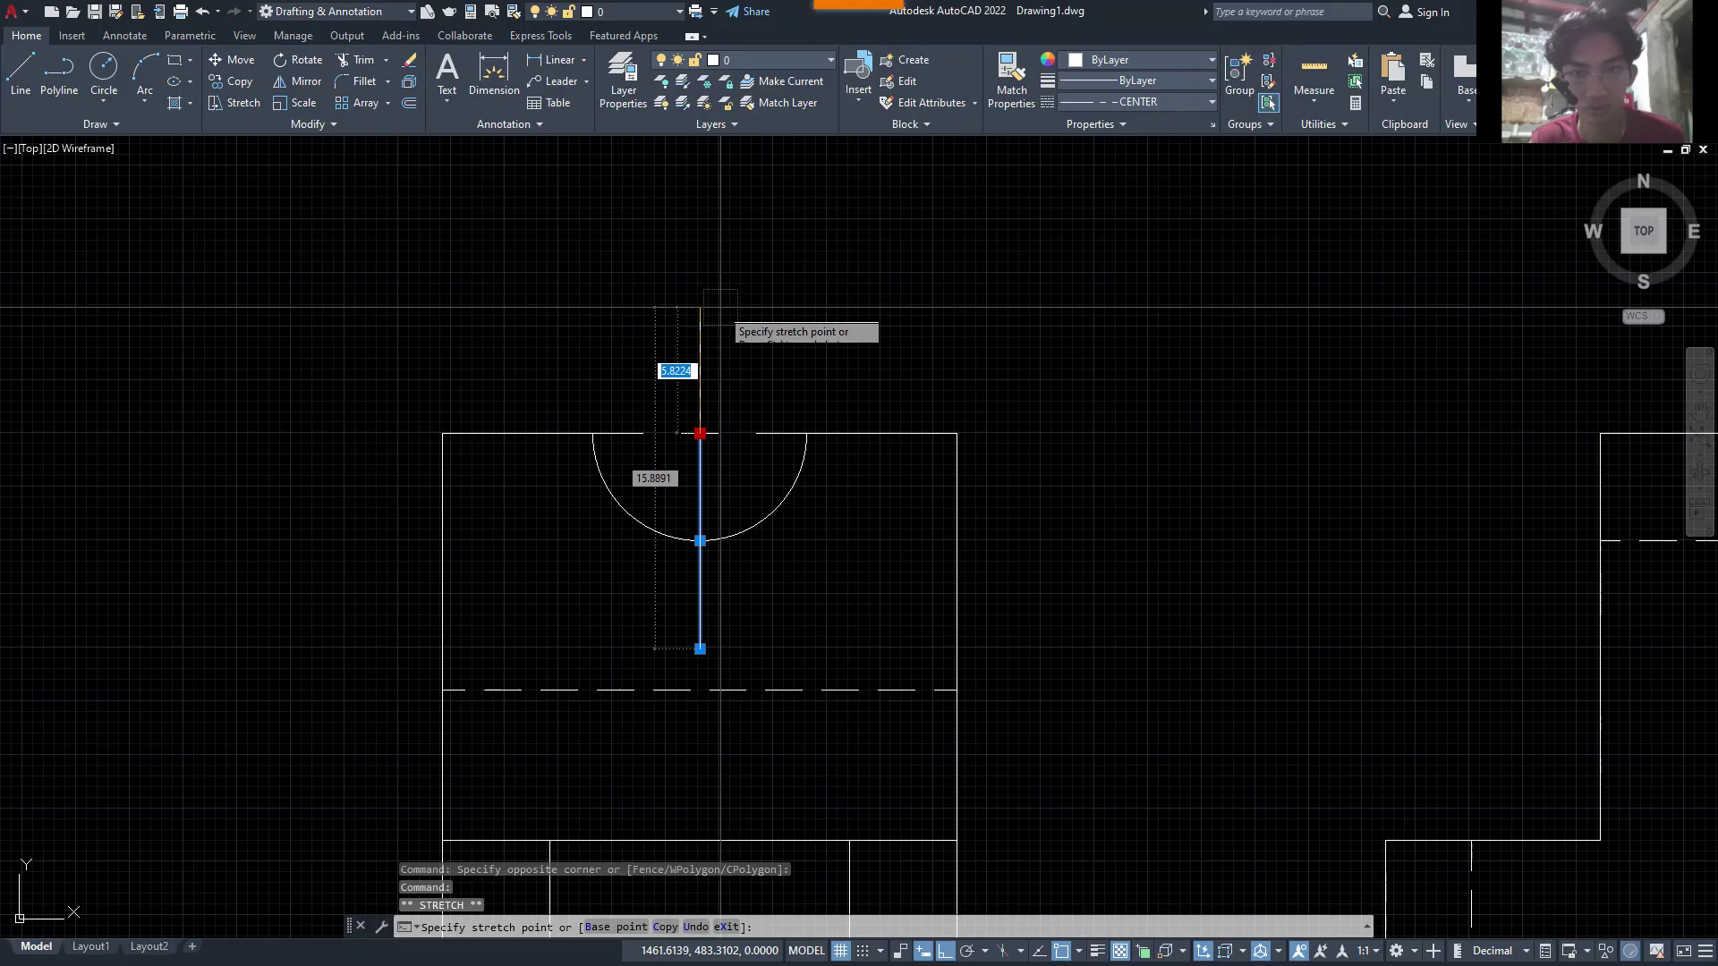
left_click(700, 243)
key("Escape")
- Move the vertical centre line slightly upward so its dash pattern crosses the horizontal one at the cut-out's centre
left_click(714, 468)
left_click(653, 453)
type("m")
key("Return")
left_click(700, 445)
key("Escape")
- Compare the three orthographic views with the isometric reference image in the Word document
scroll(776, 403, "down", 2)
middle_click_drag(778, 407, 676, 388)
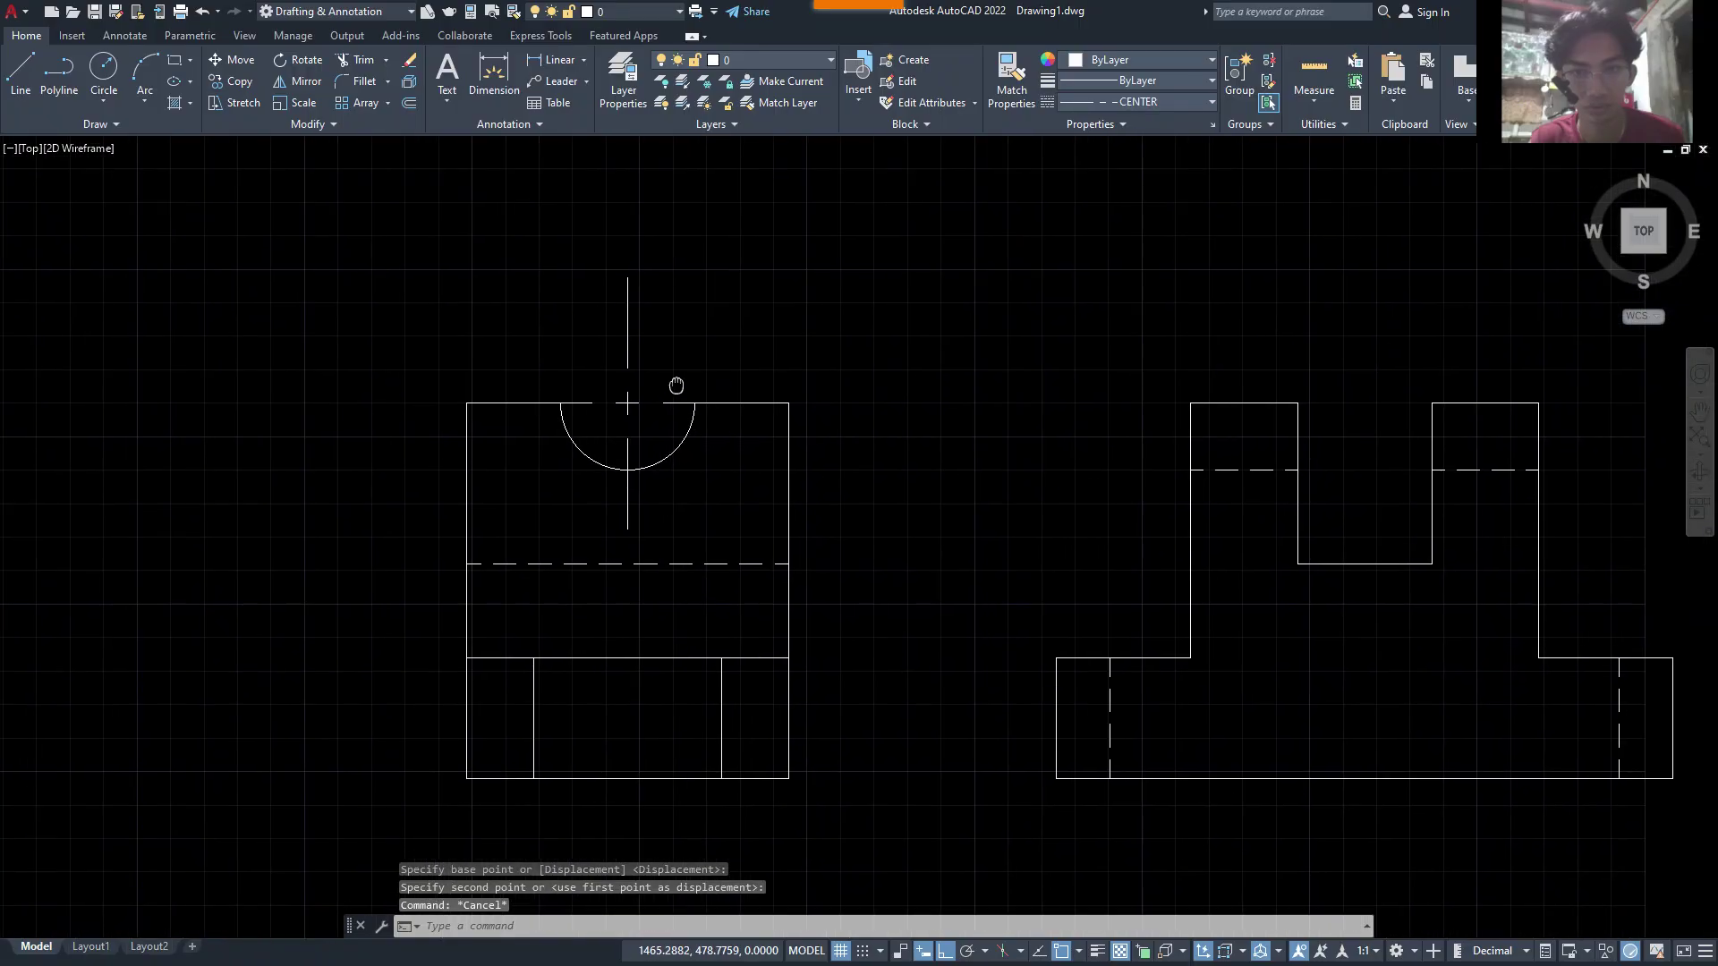
scroll(687, 380, "down", 2)
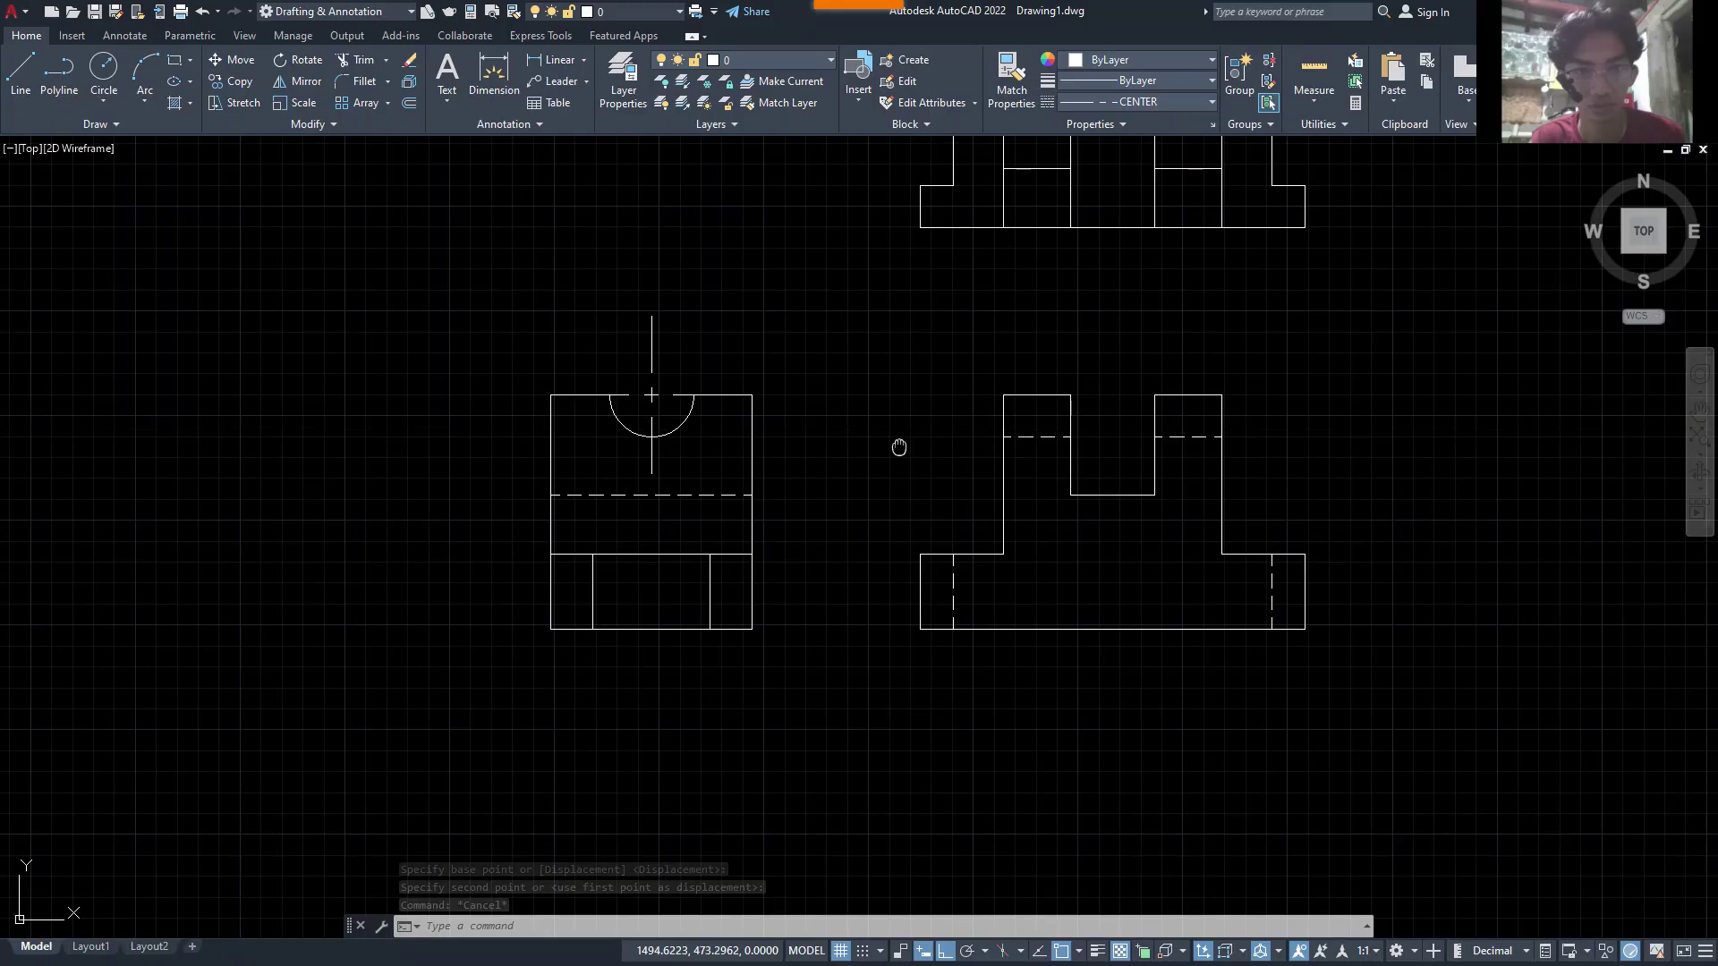
middle_click_drag(899, 444, 817, 492)
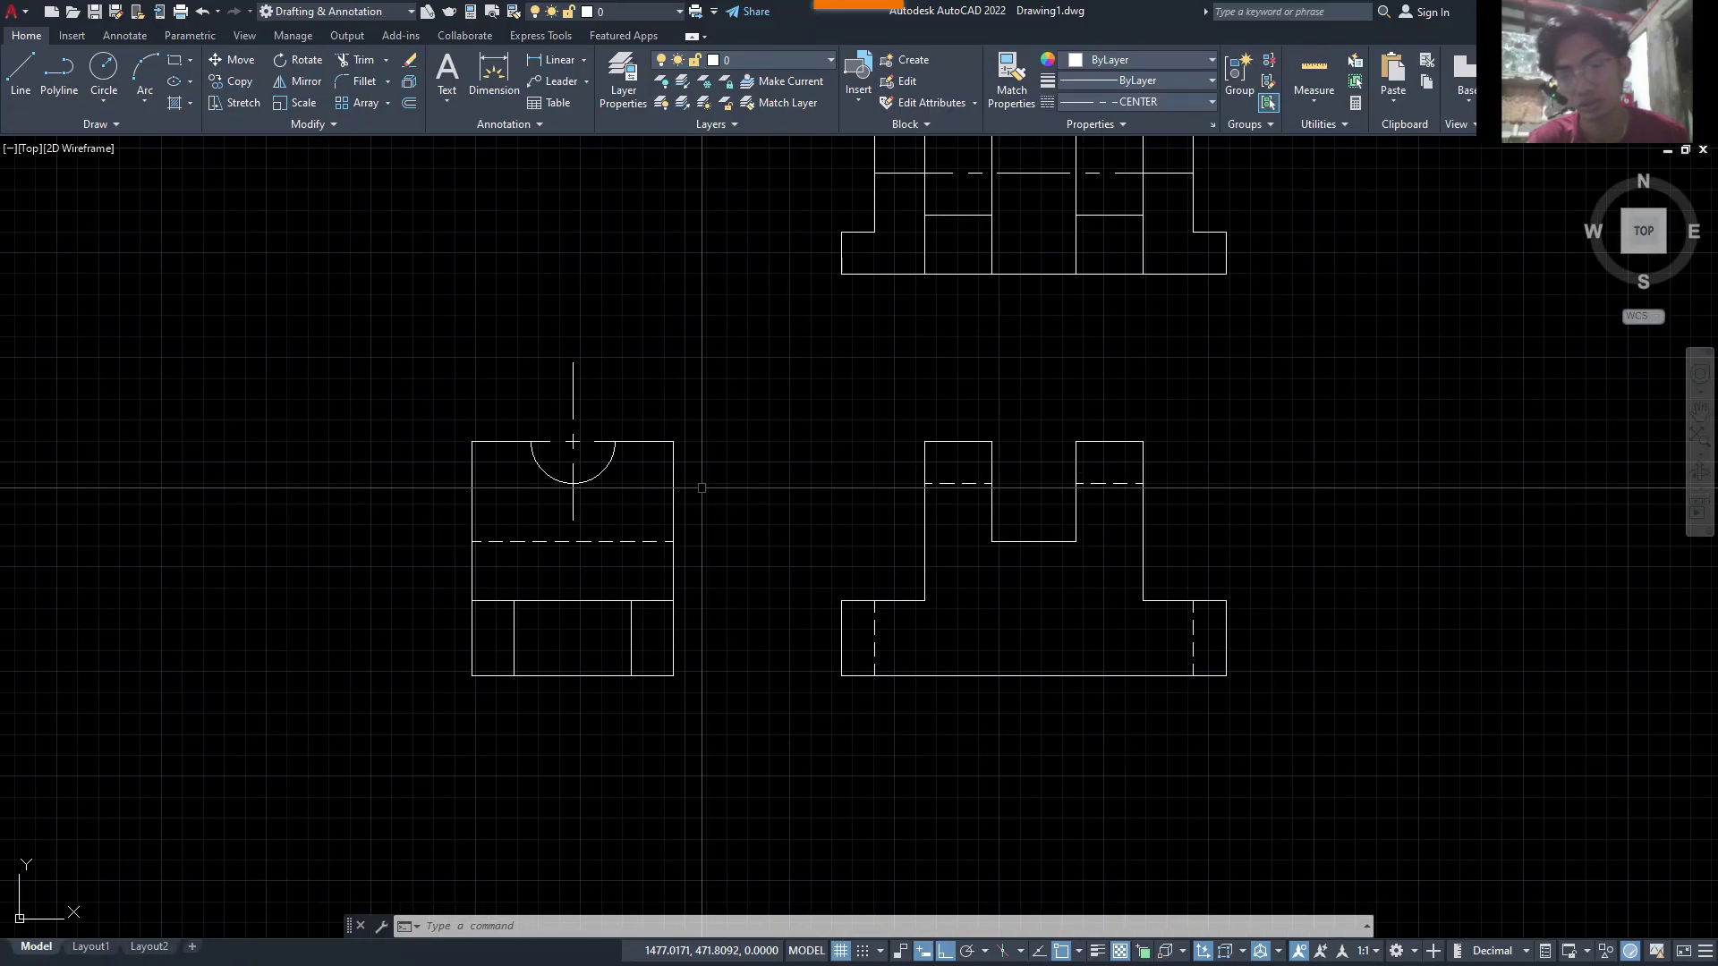
key("alt+Tab")
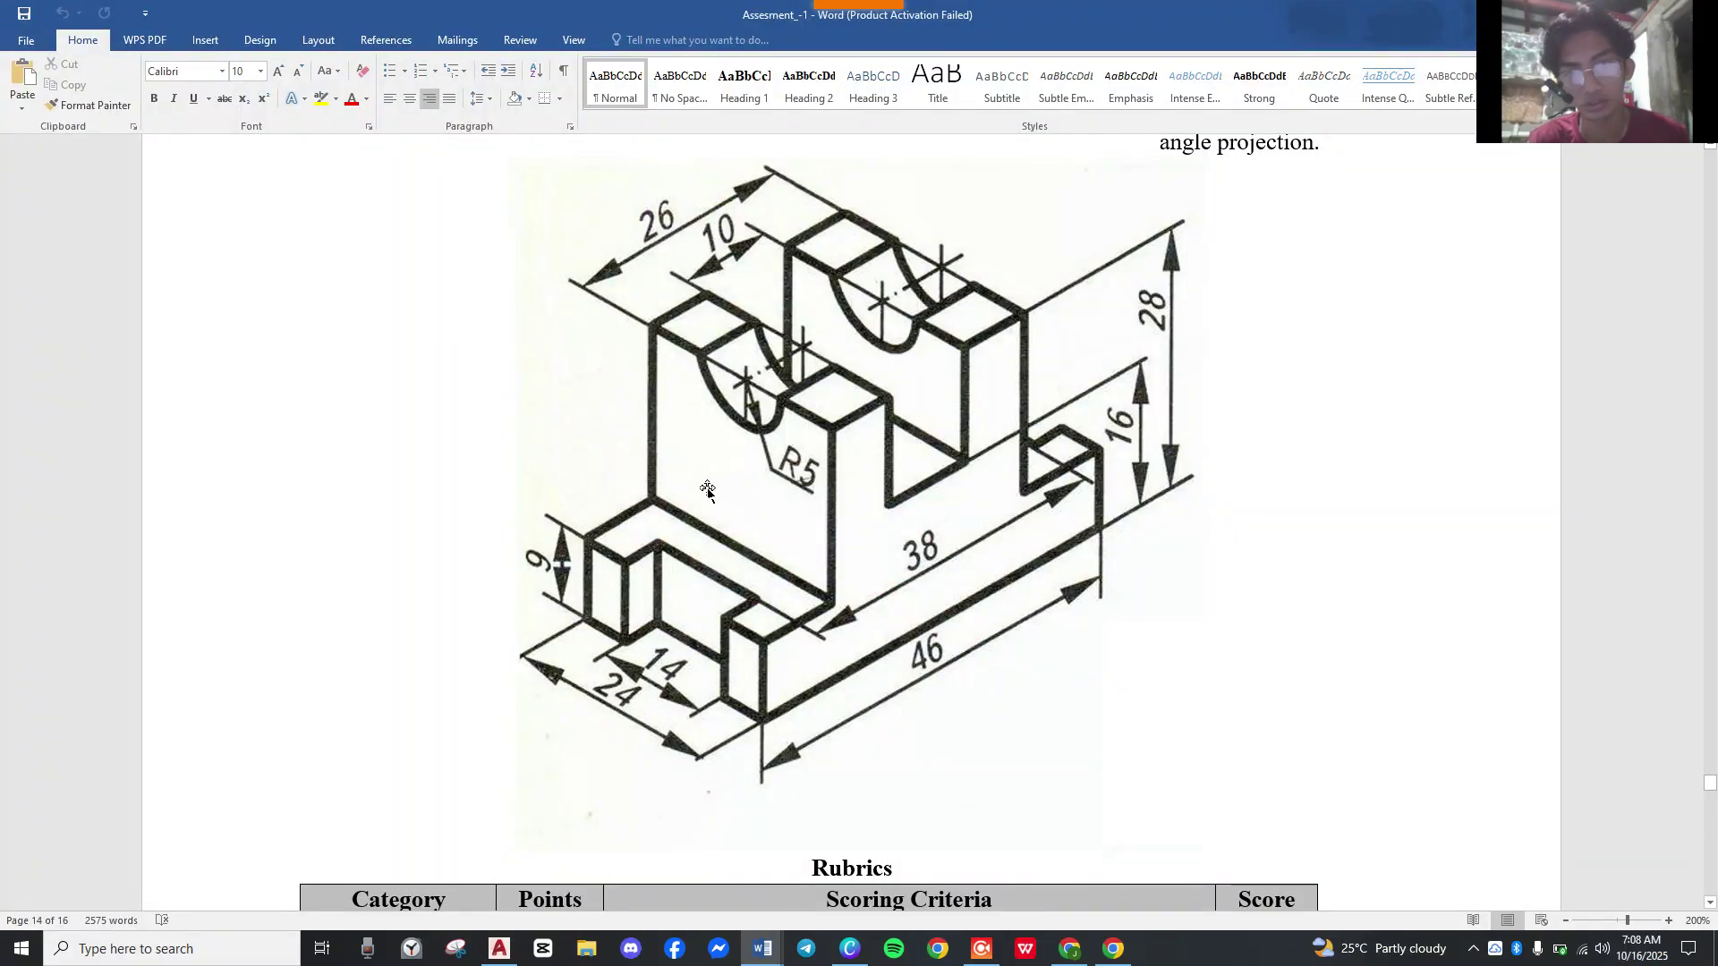
key("alt+Tab")
scroll(718, 445, "down", 2)
middle_click_drag(719, 445, 697, 516)
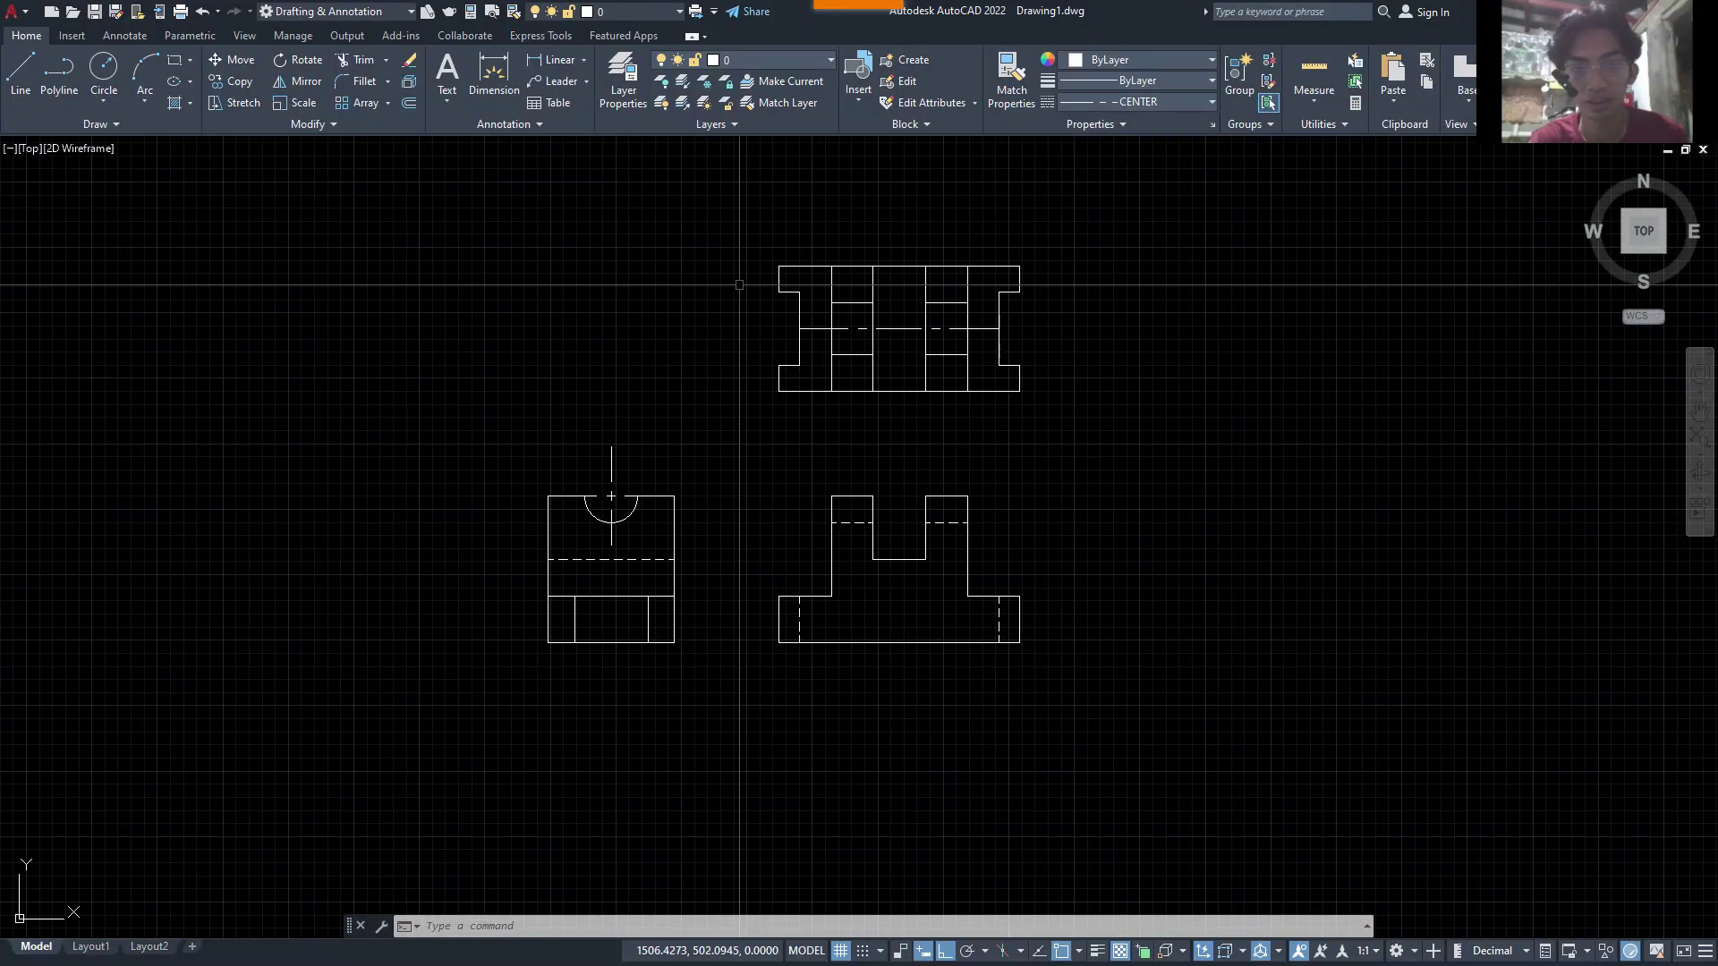
middle_click_drag(744, 525, 738, 470)
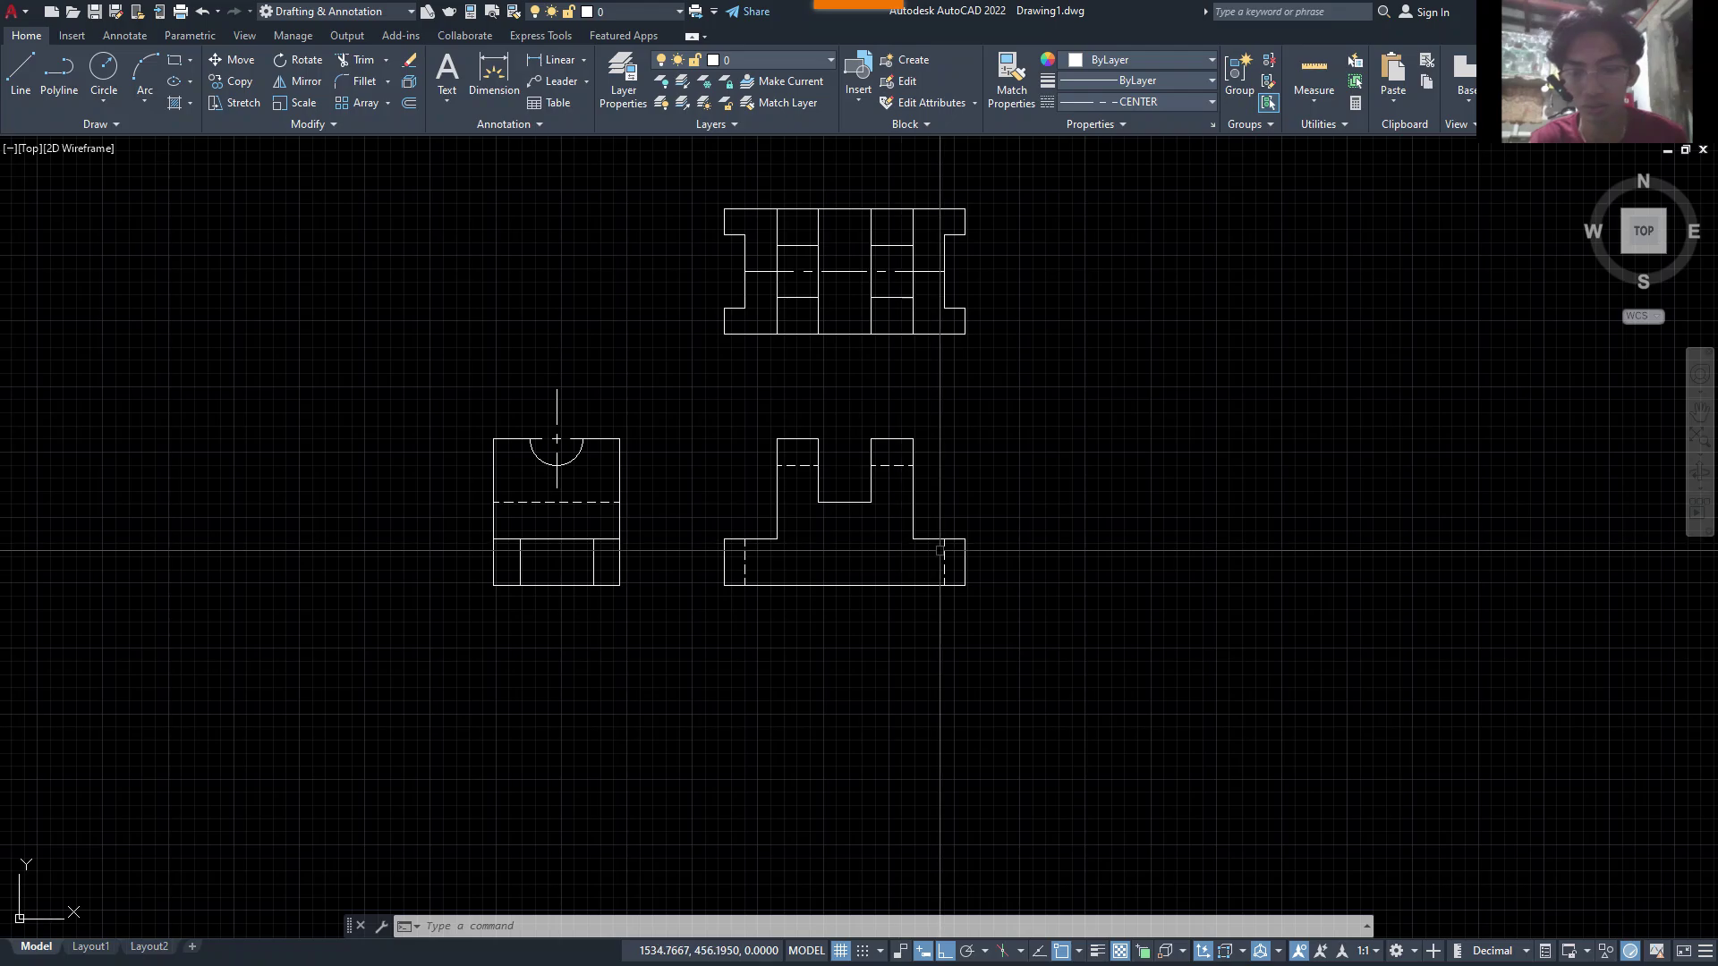
- Try adding a continuous quick dimension (QDIM) chain below the bottom edges of the side and front views
type("pi")
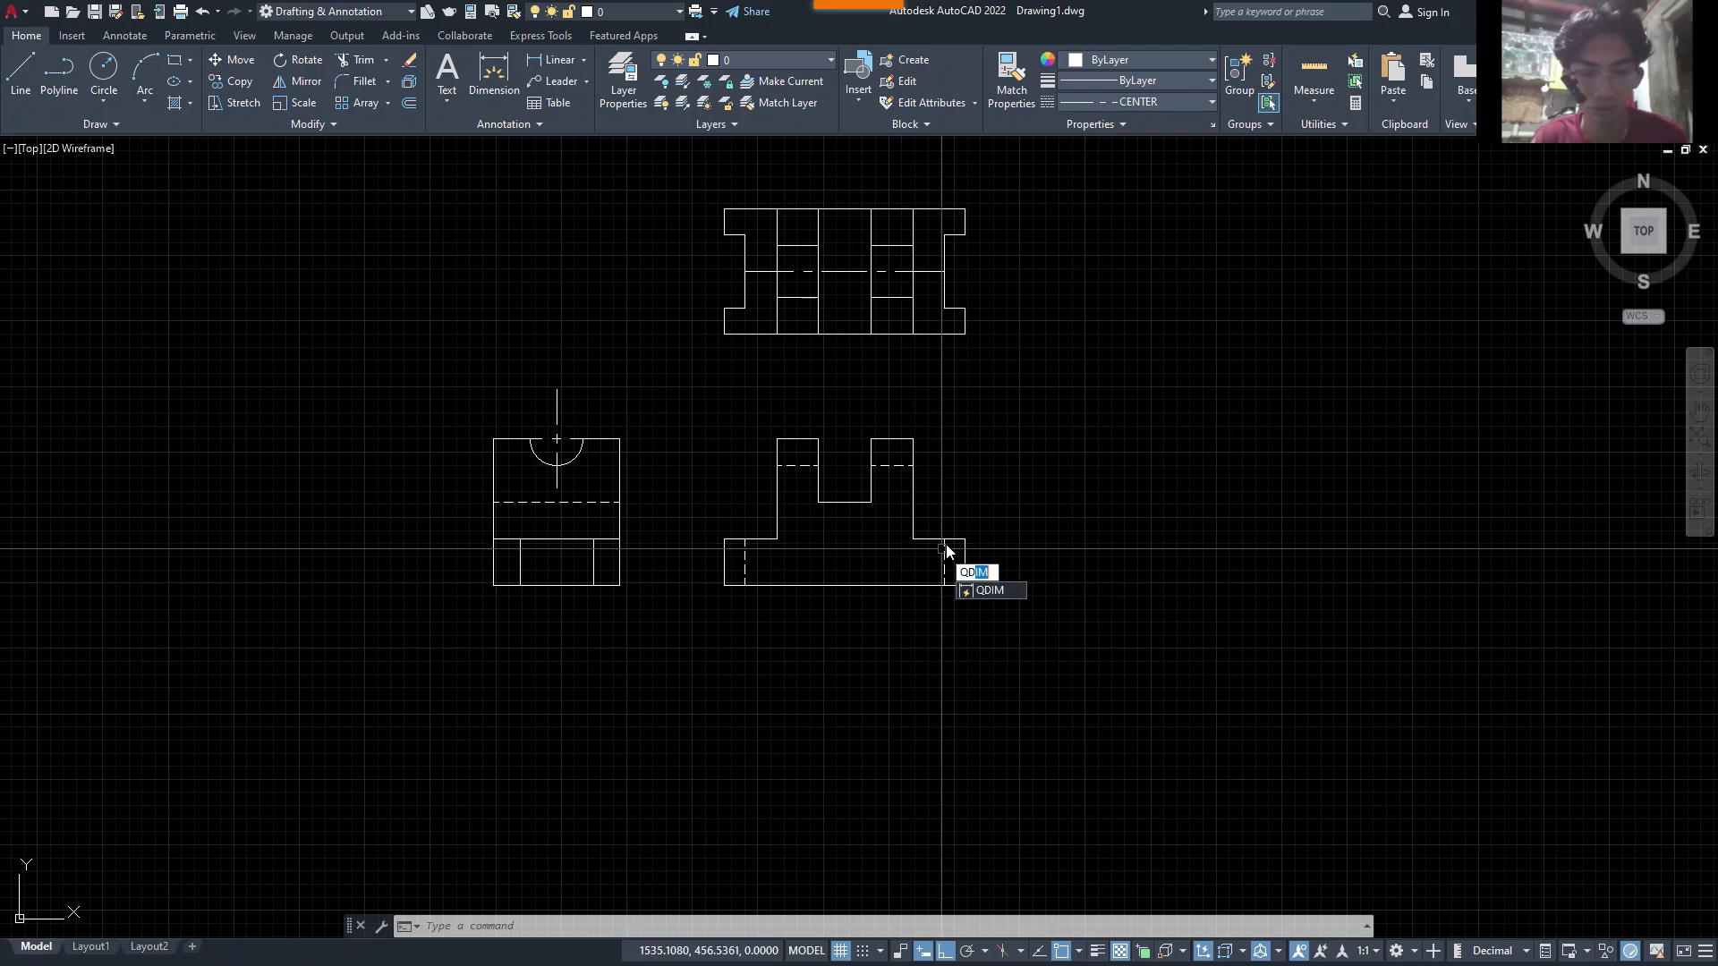
scroll(944, 545, "up", 2)
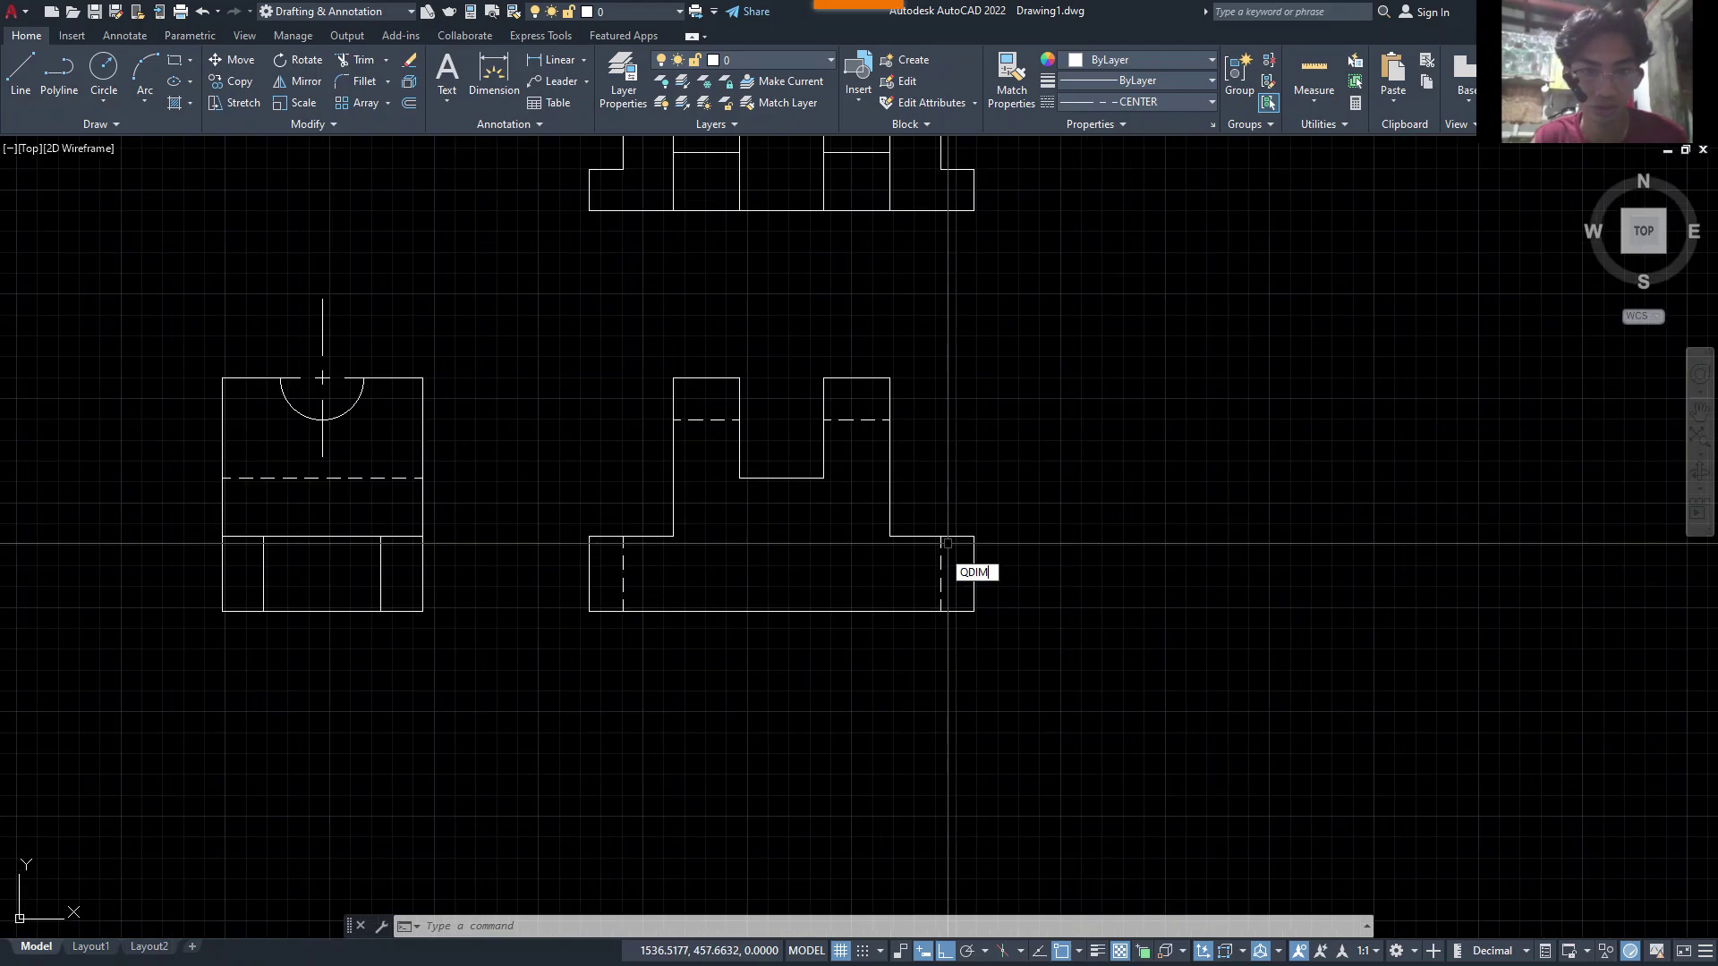
key("Return")
left_click(1112, 617)
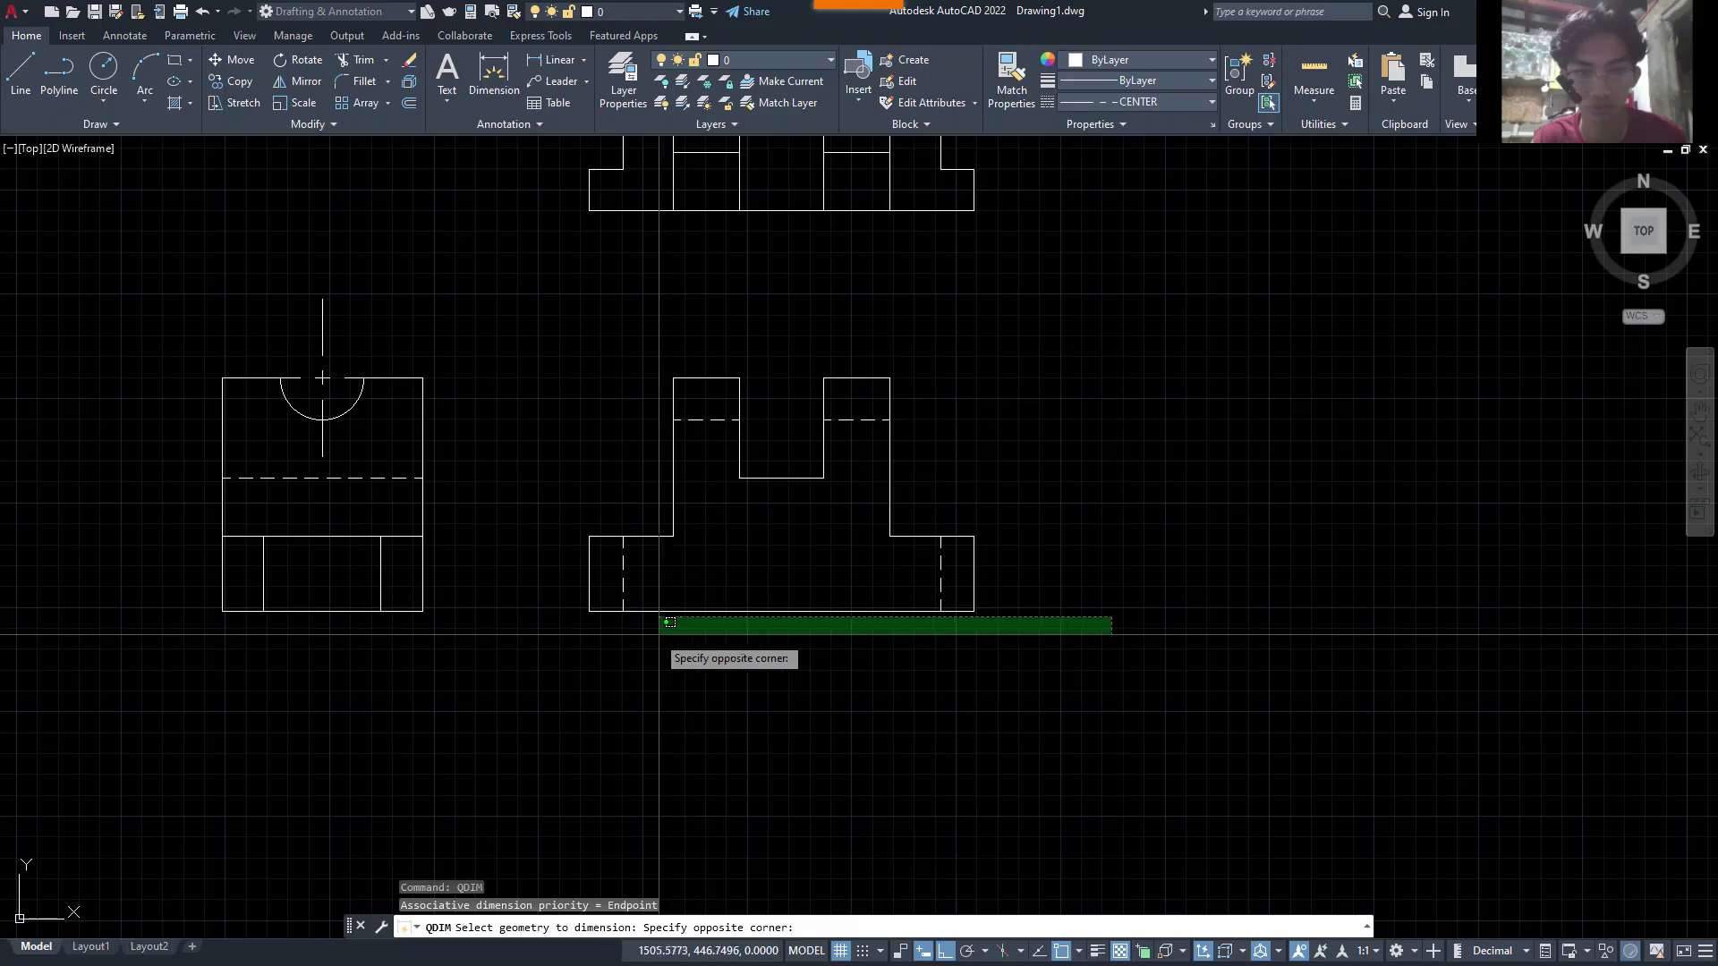
left_click(155, 598)
key("Return")
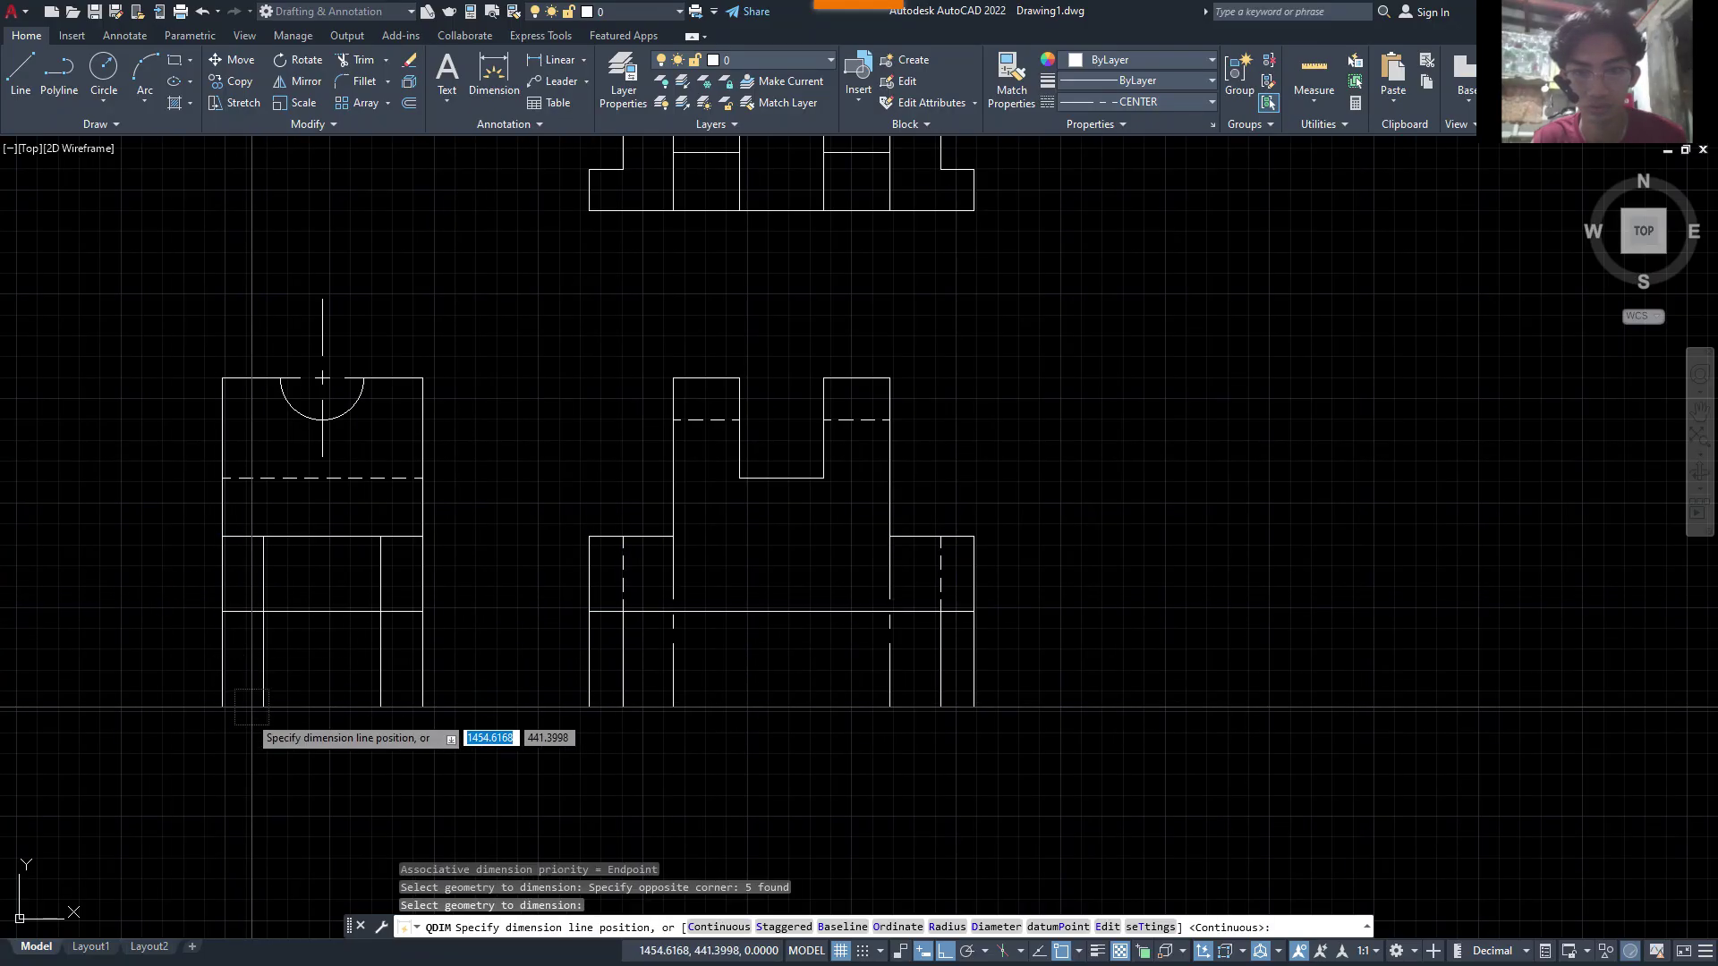
left_click(298, 665)
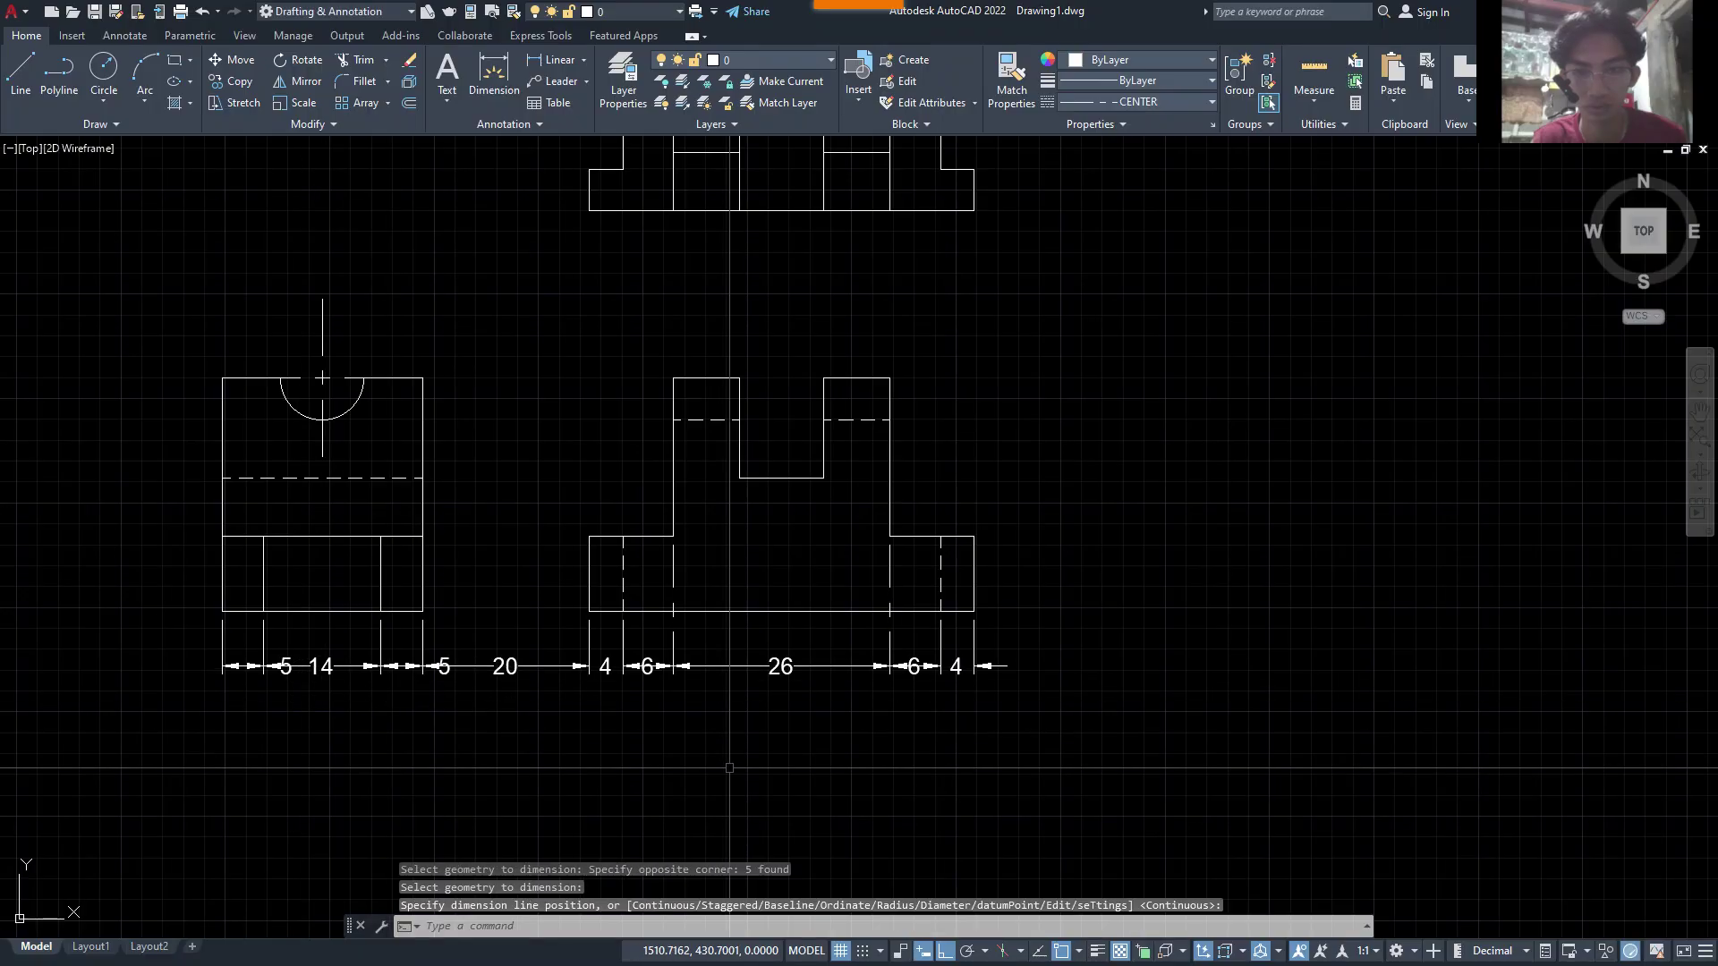
- Erase the whole chain of quick dimensions below the side and front views
scroll(543, 679, "up", 2)
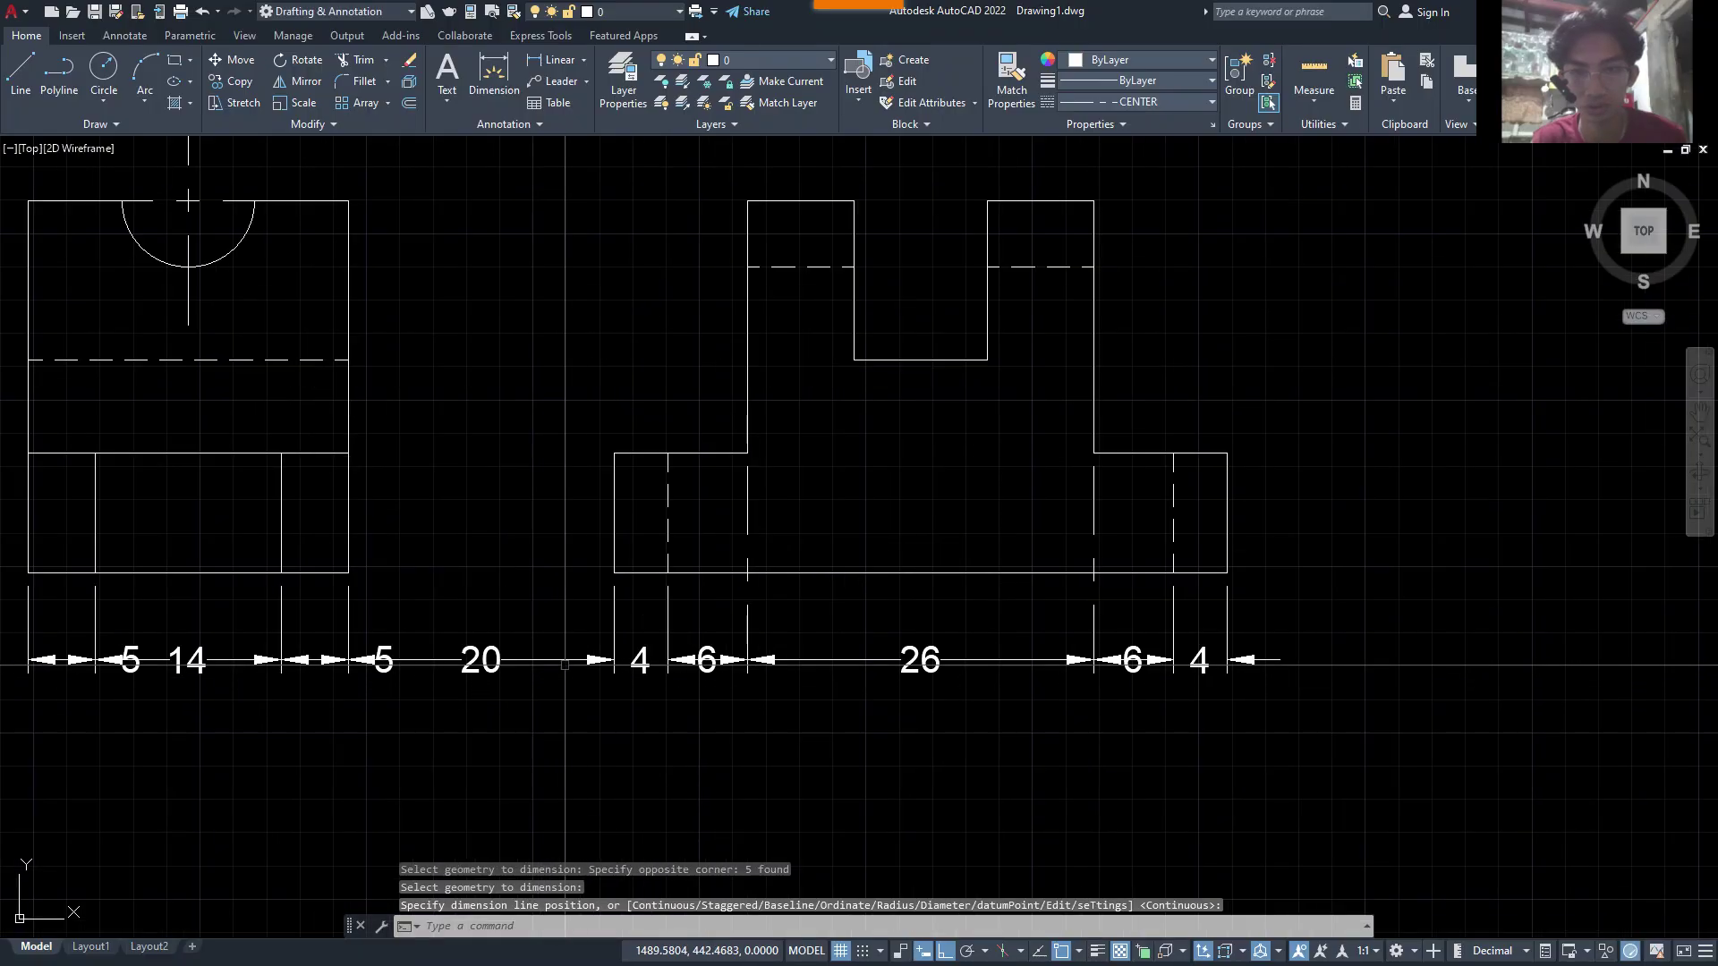
left_click(647, 660)
left_click(635, 682)
key("Escape")
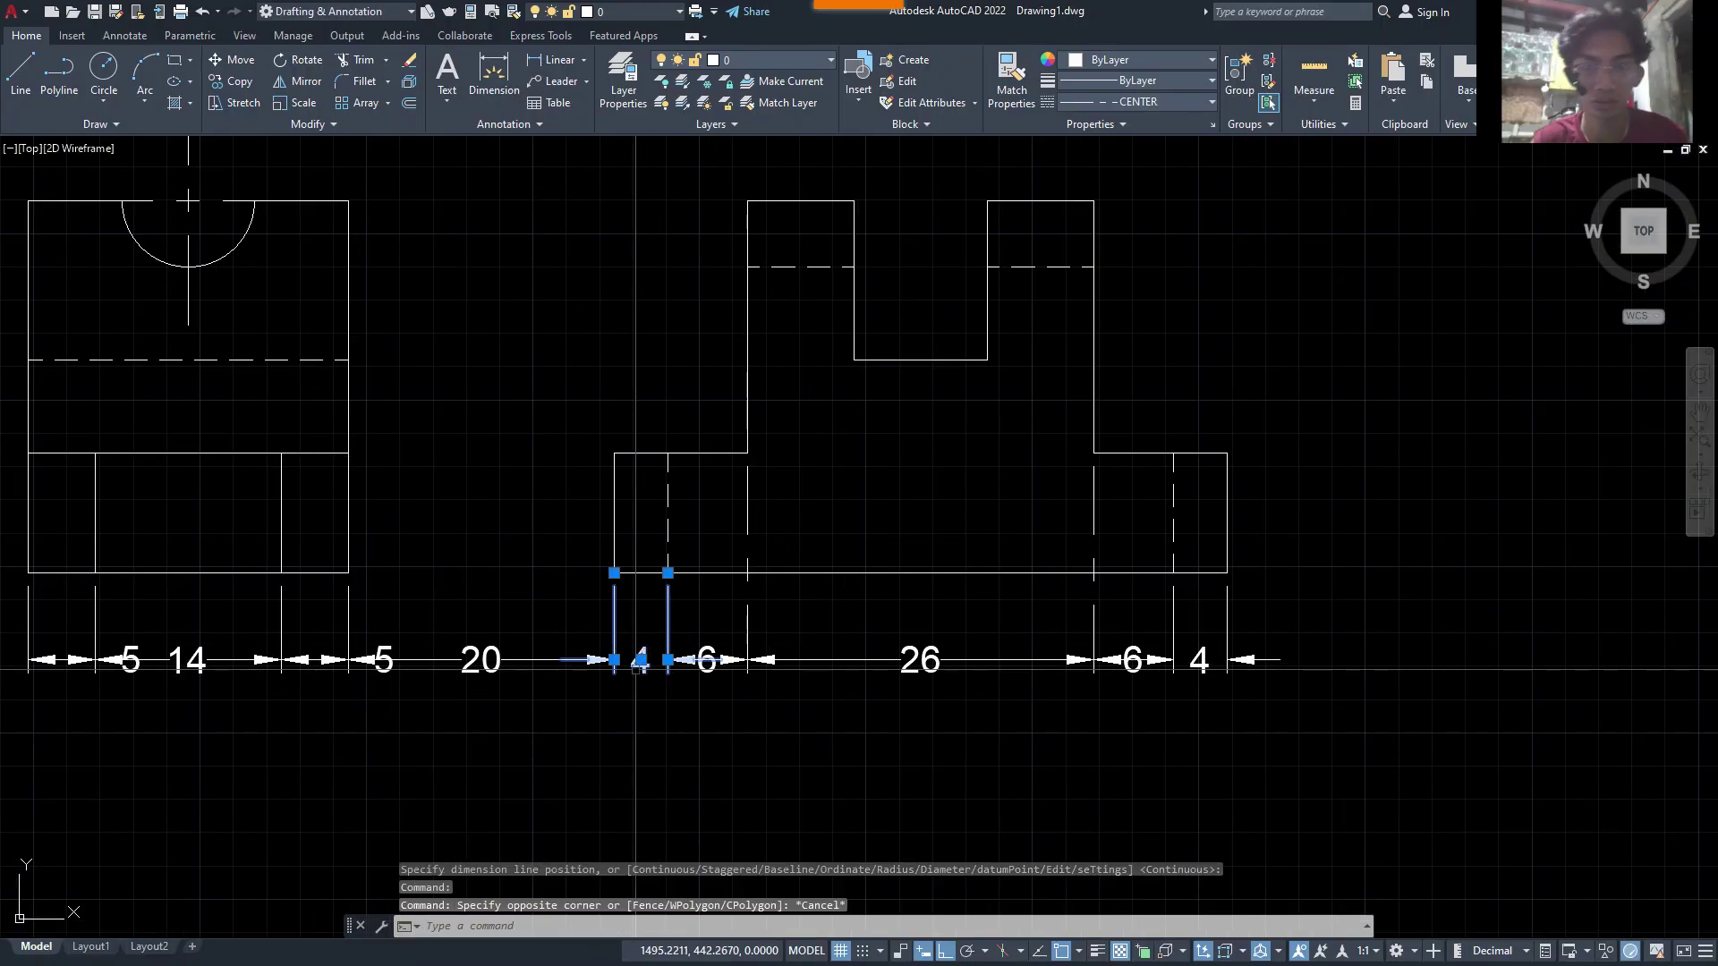
scroll(553, 706, "down", 1)
middle_click_drag(557, 701, 758, 653)
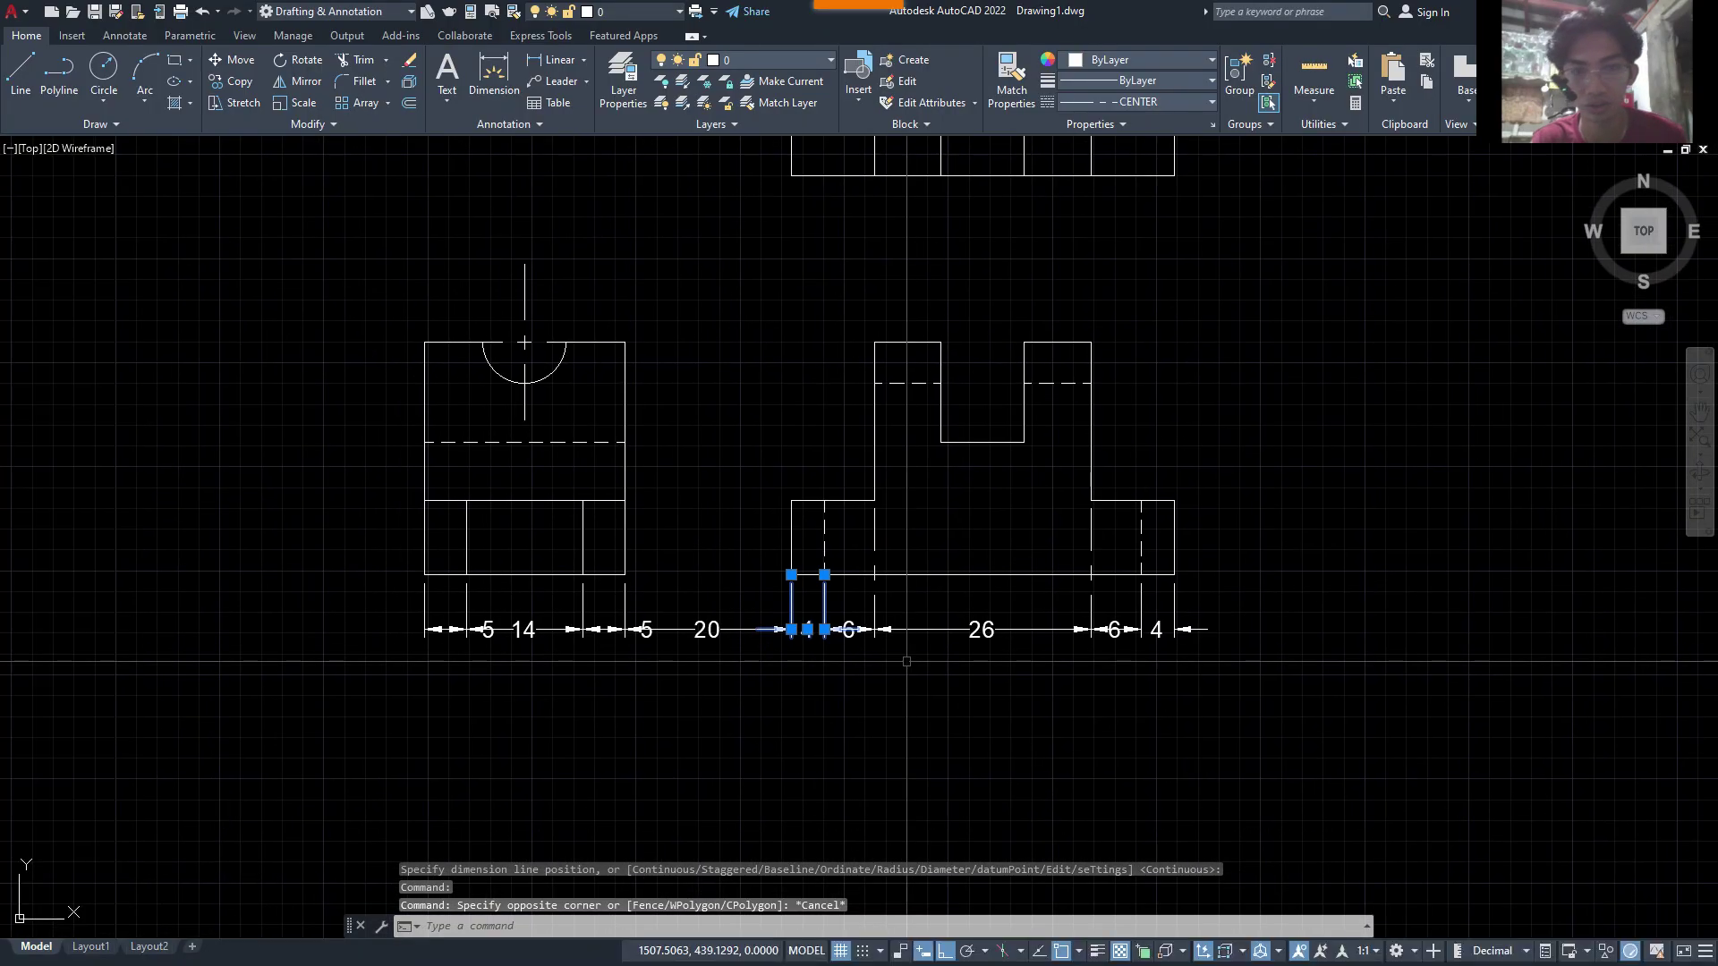
left_click(1341, 659)
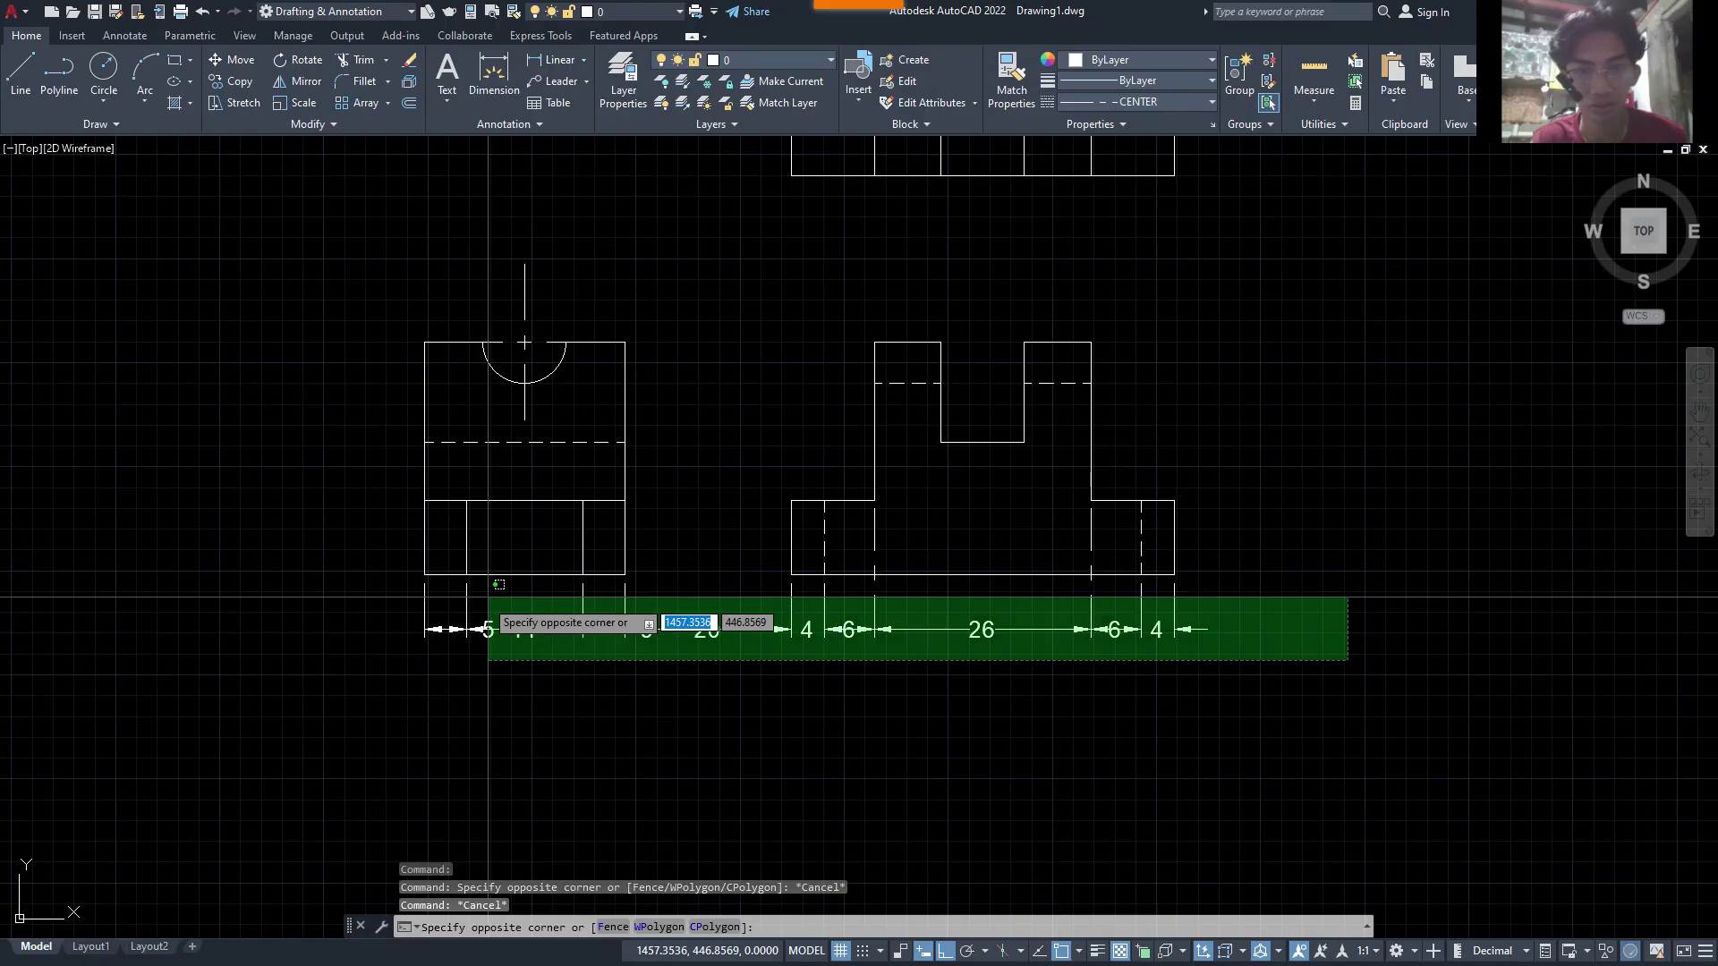
left_click(394, 602)
key("Delete")
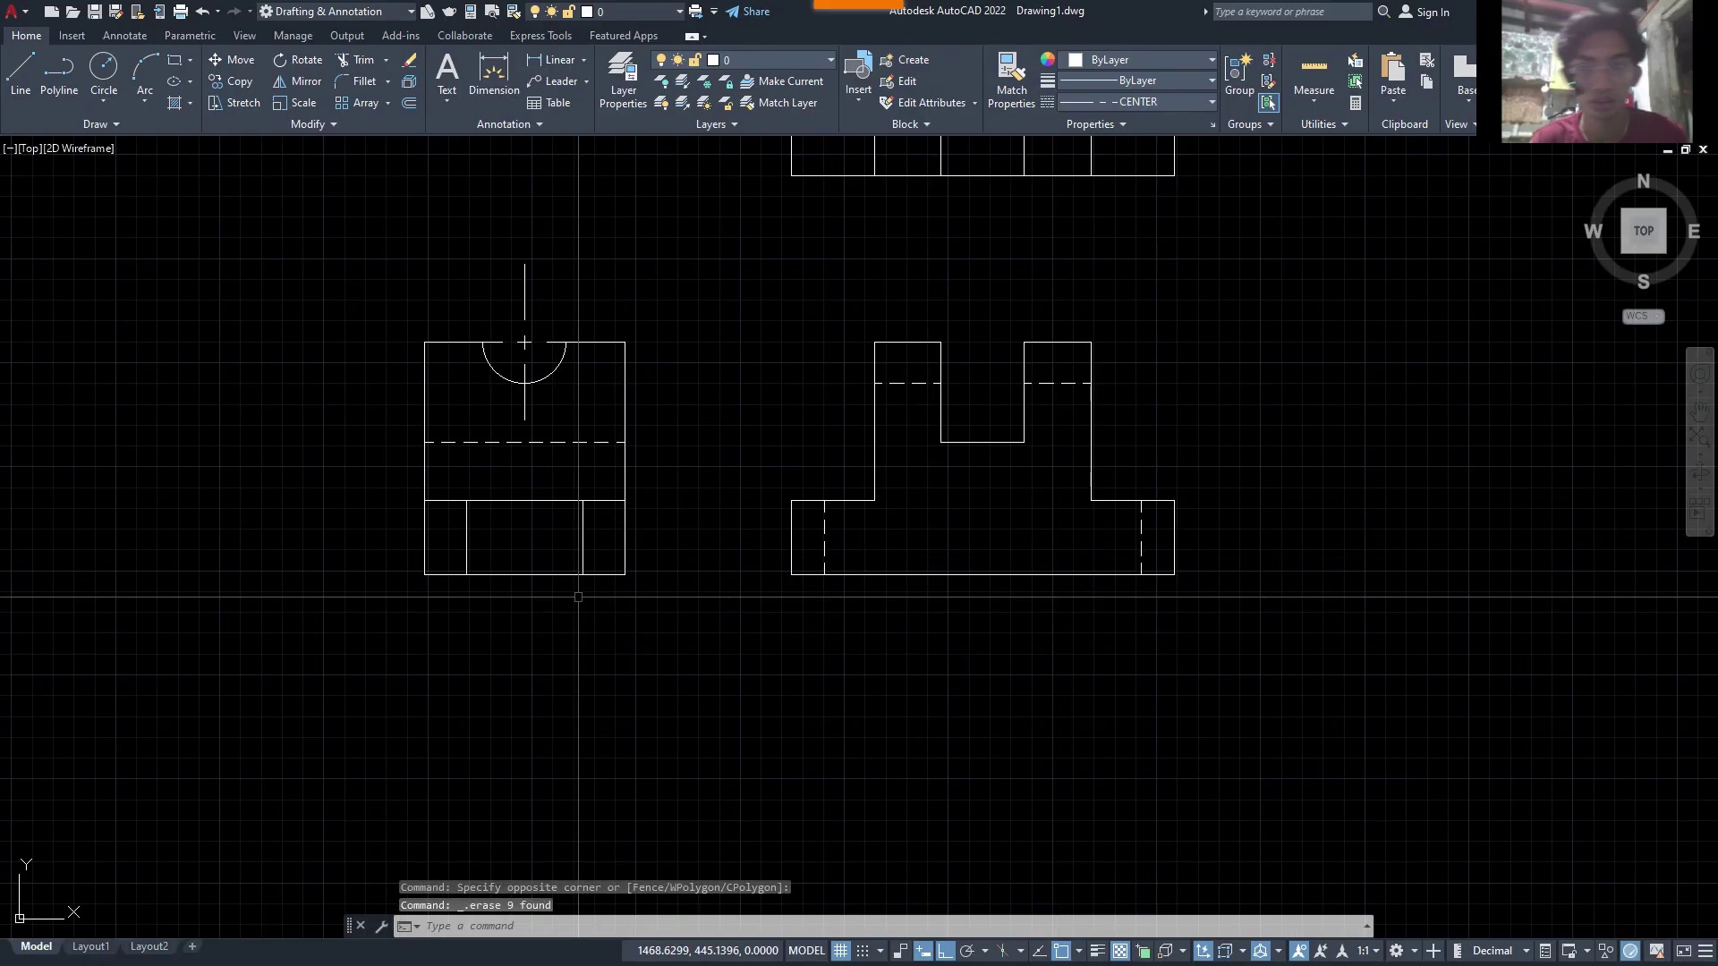
left_click(493, 90)
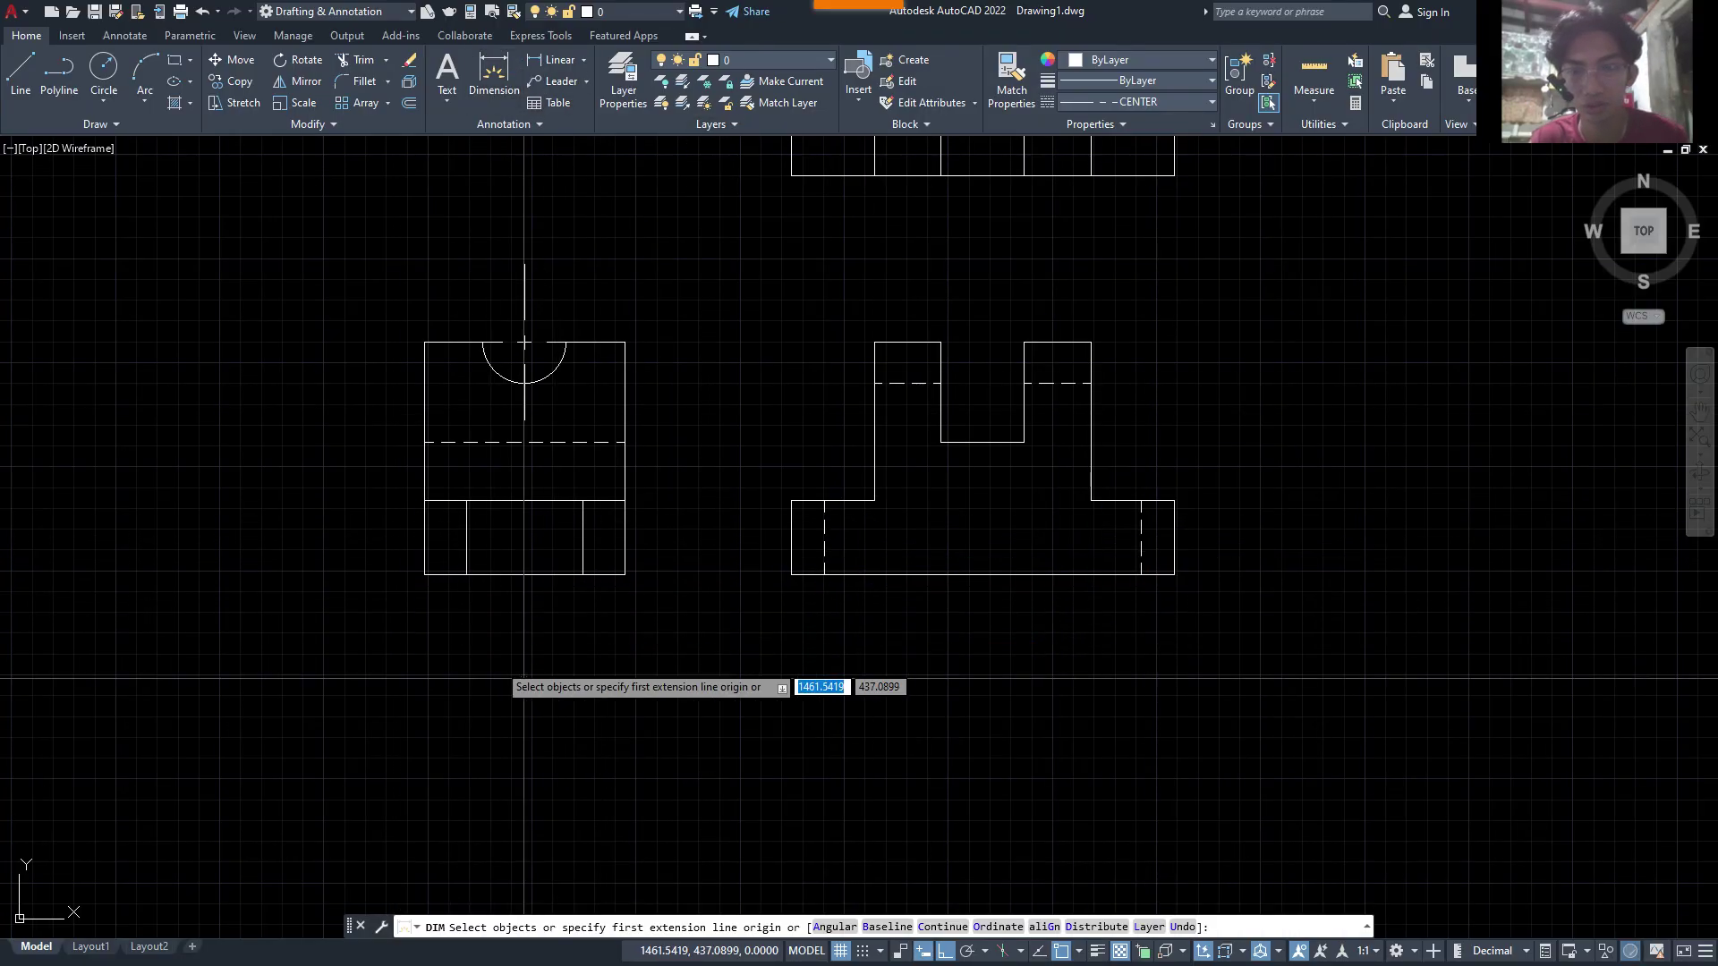
left_click(497, 574)
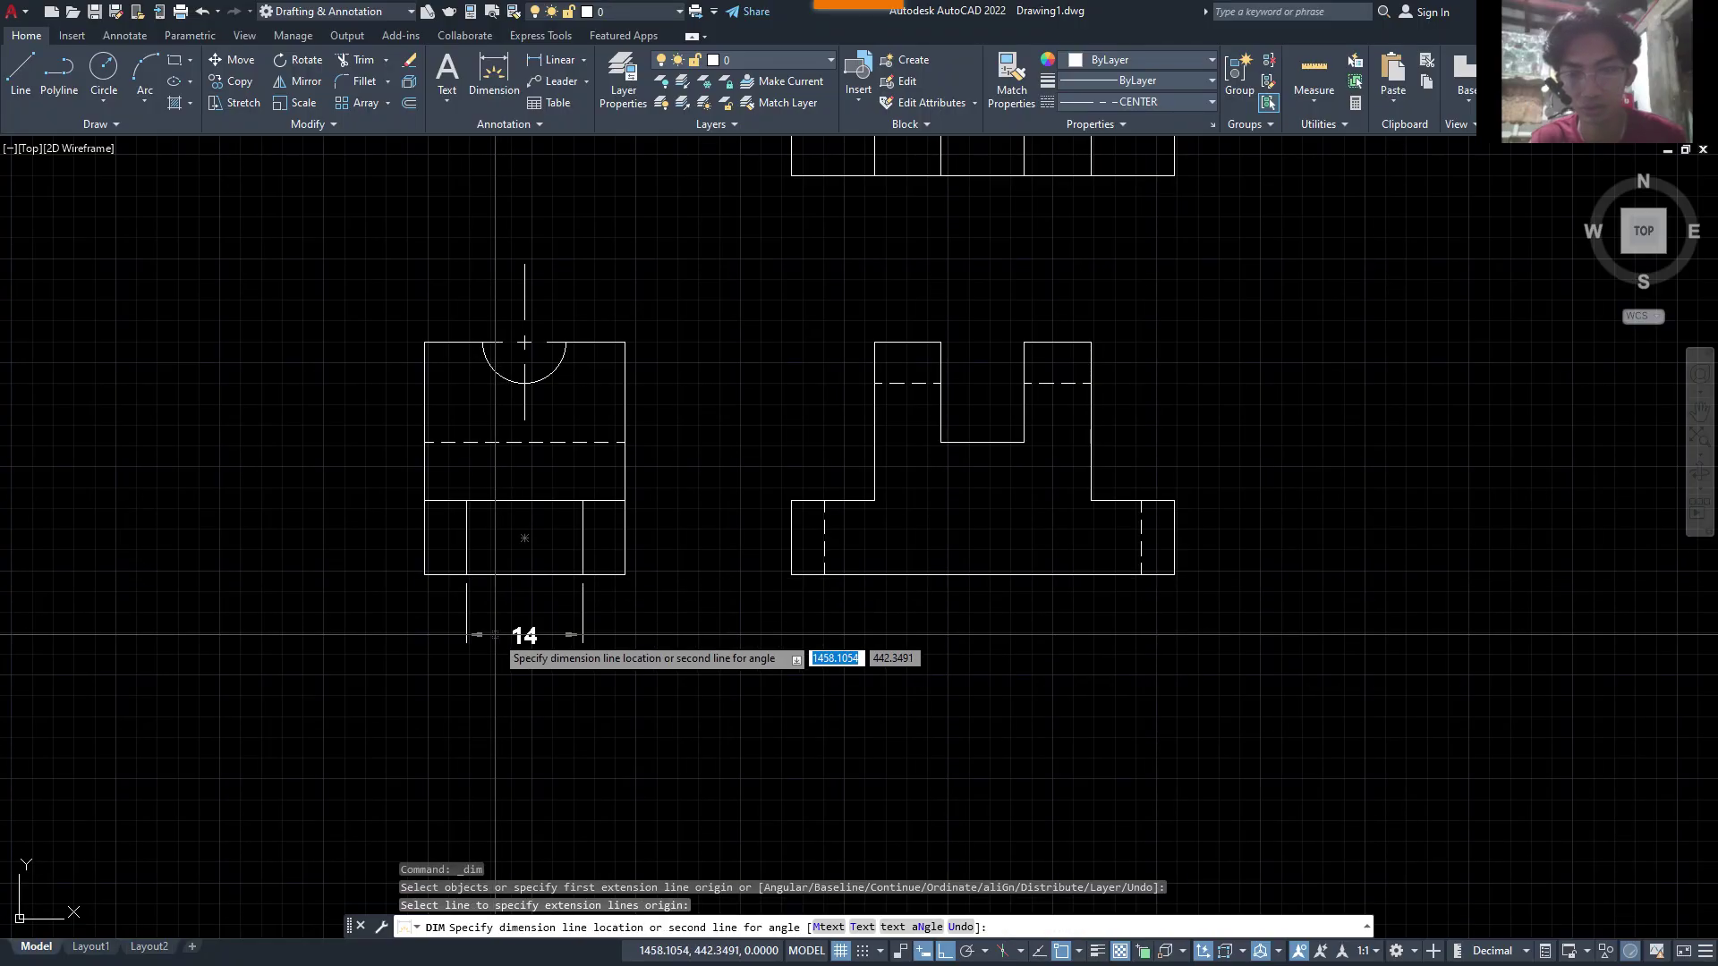
key("Escape")
- Check the reference image in Word, then dimension the width between the side view's two lower vertical lines, placed below the view
key("alt+Tab")
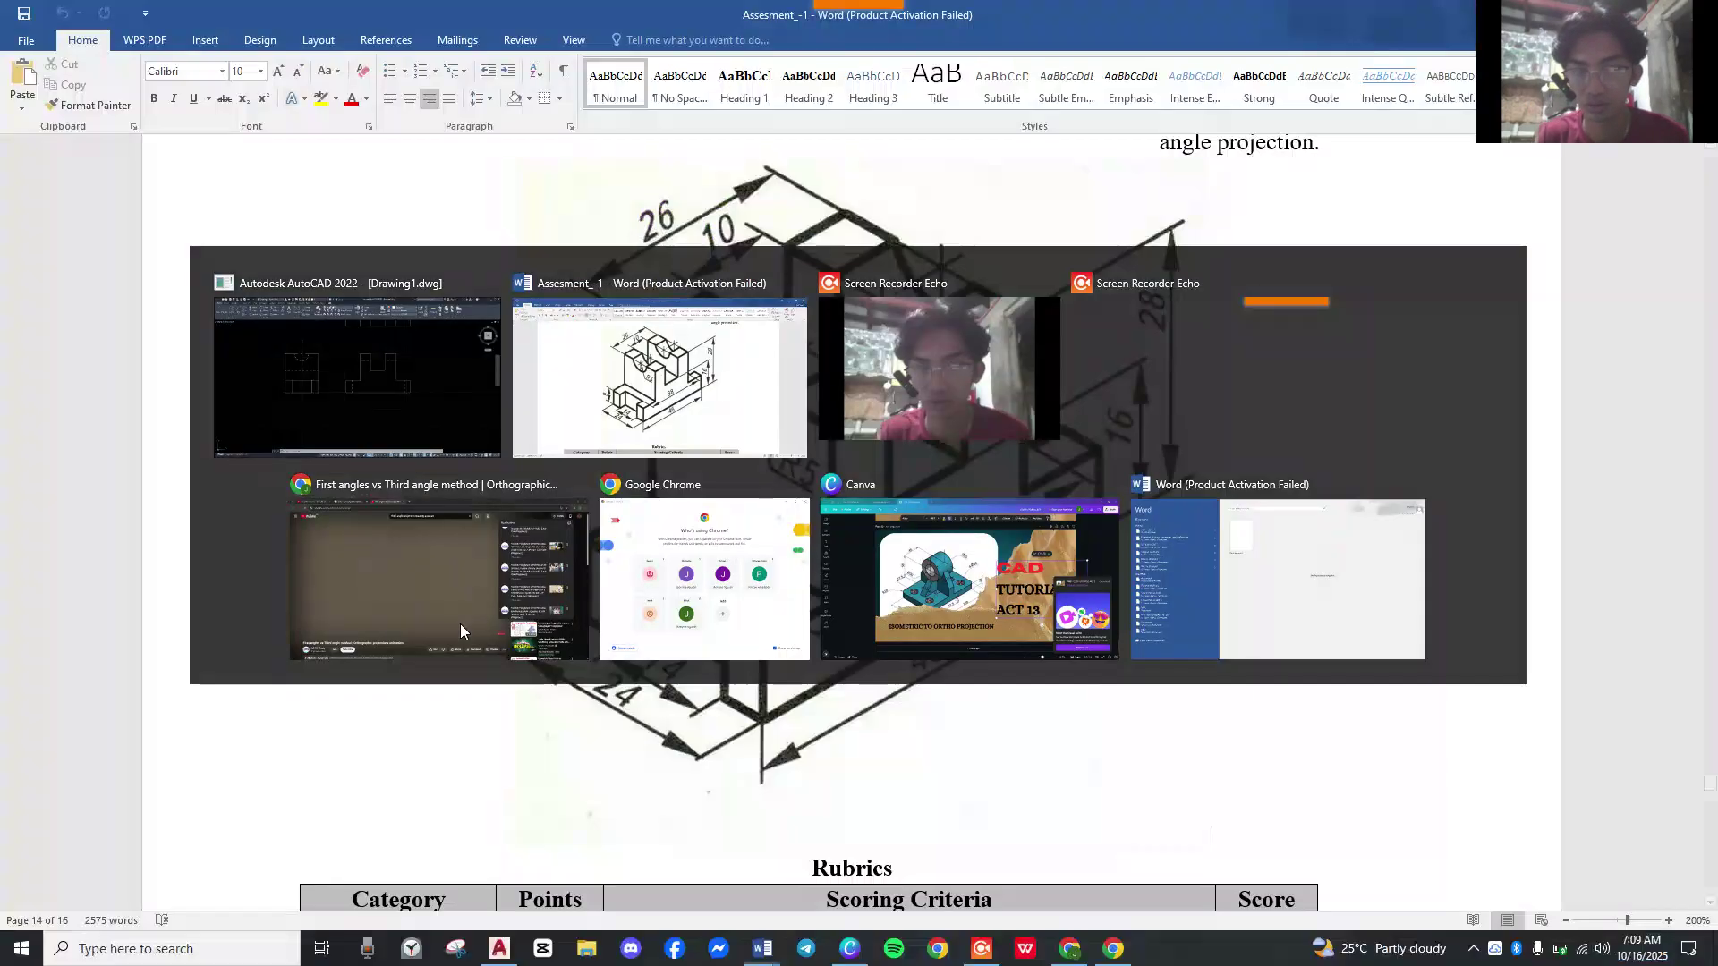
key("alt+Tab")
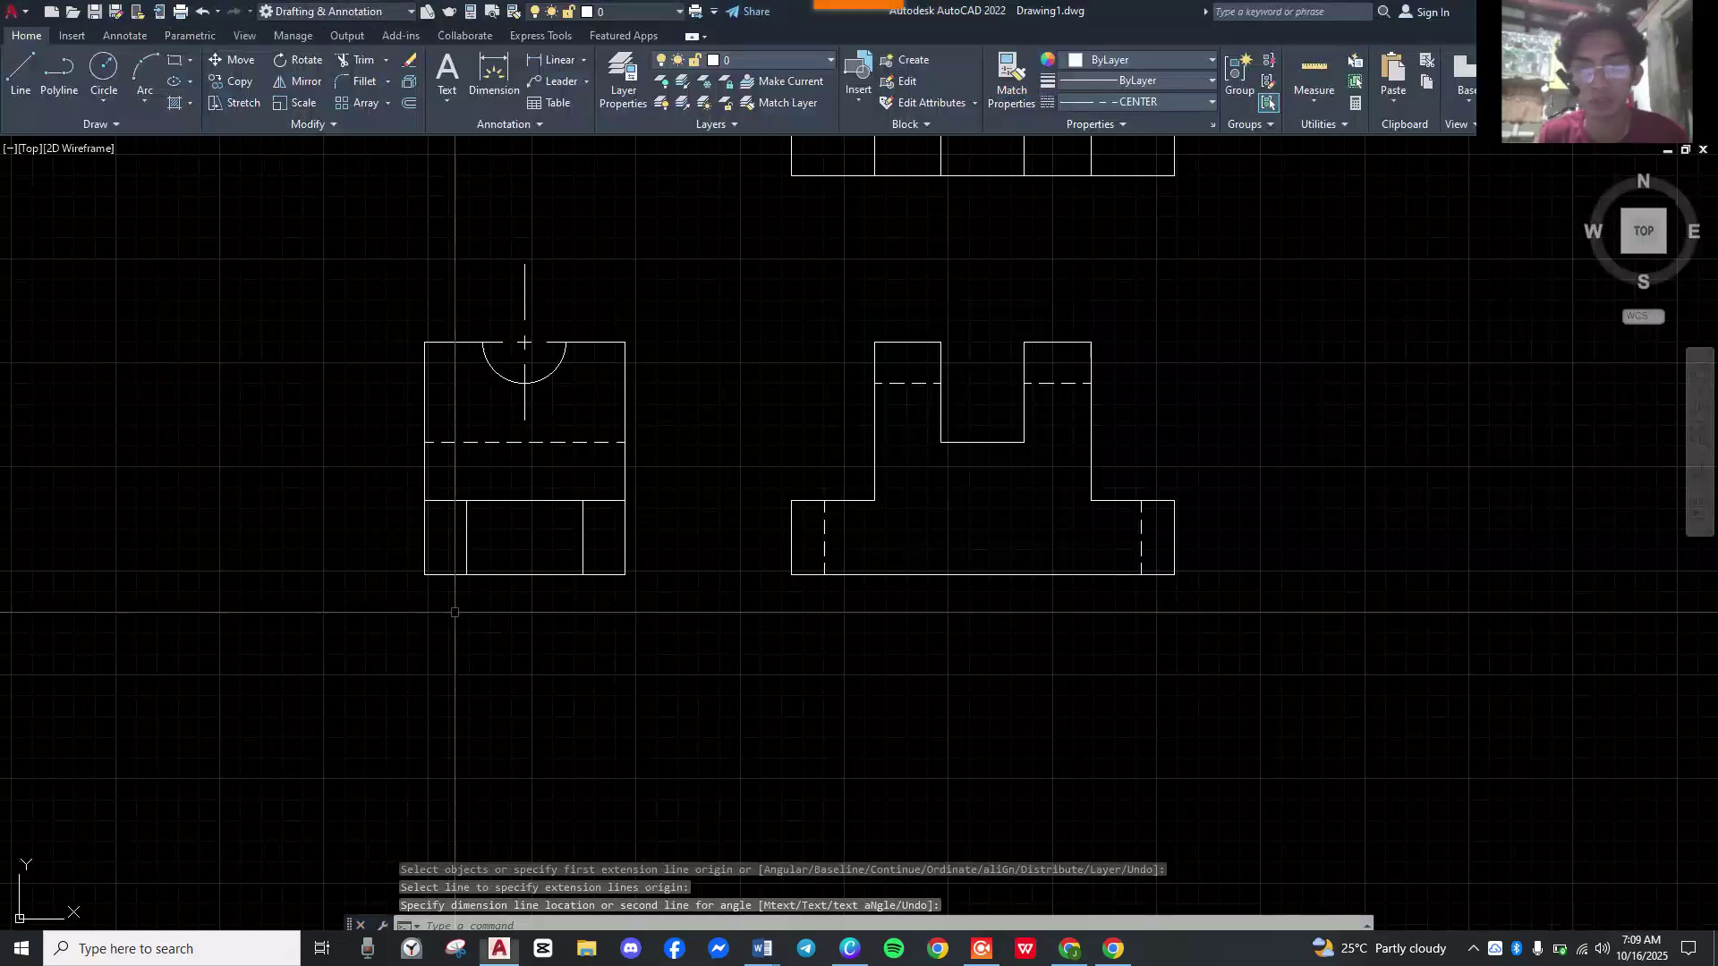
scroll(532, 421, "up", 5)
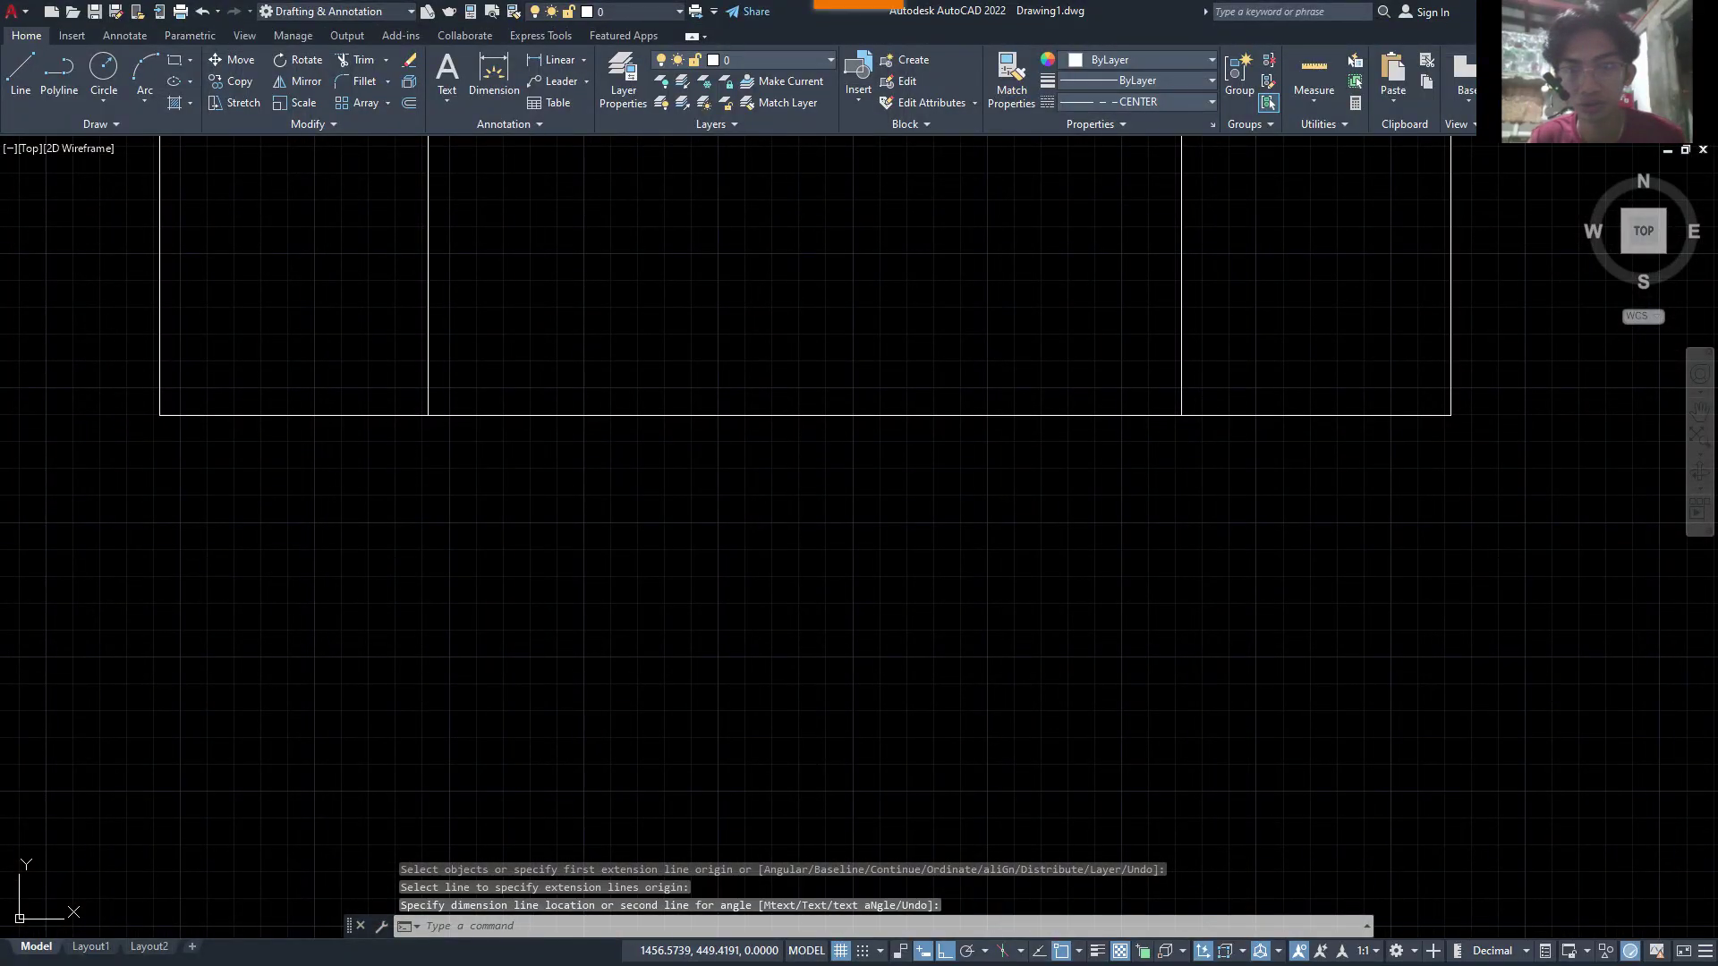
key("space")
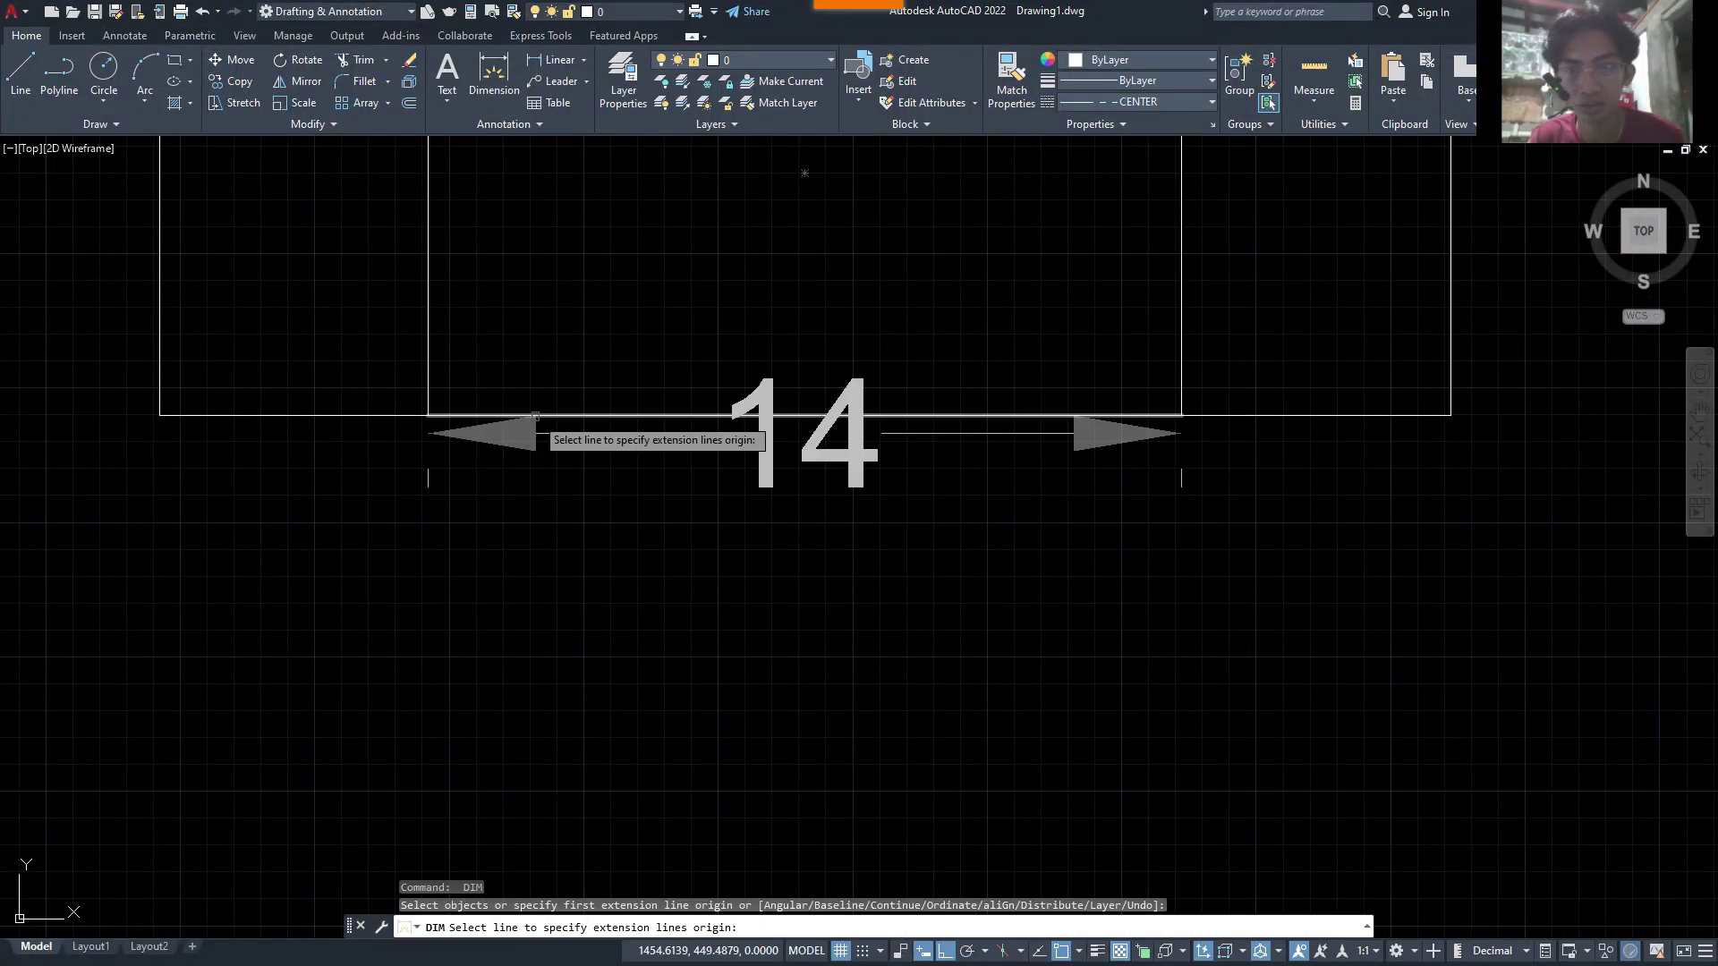
left_click(535, 414)
left_click(535, 577)
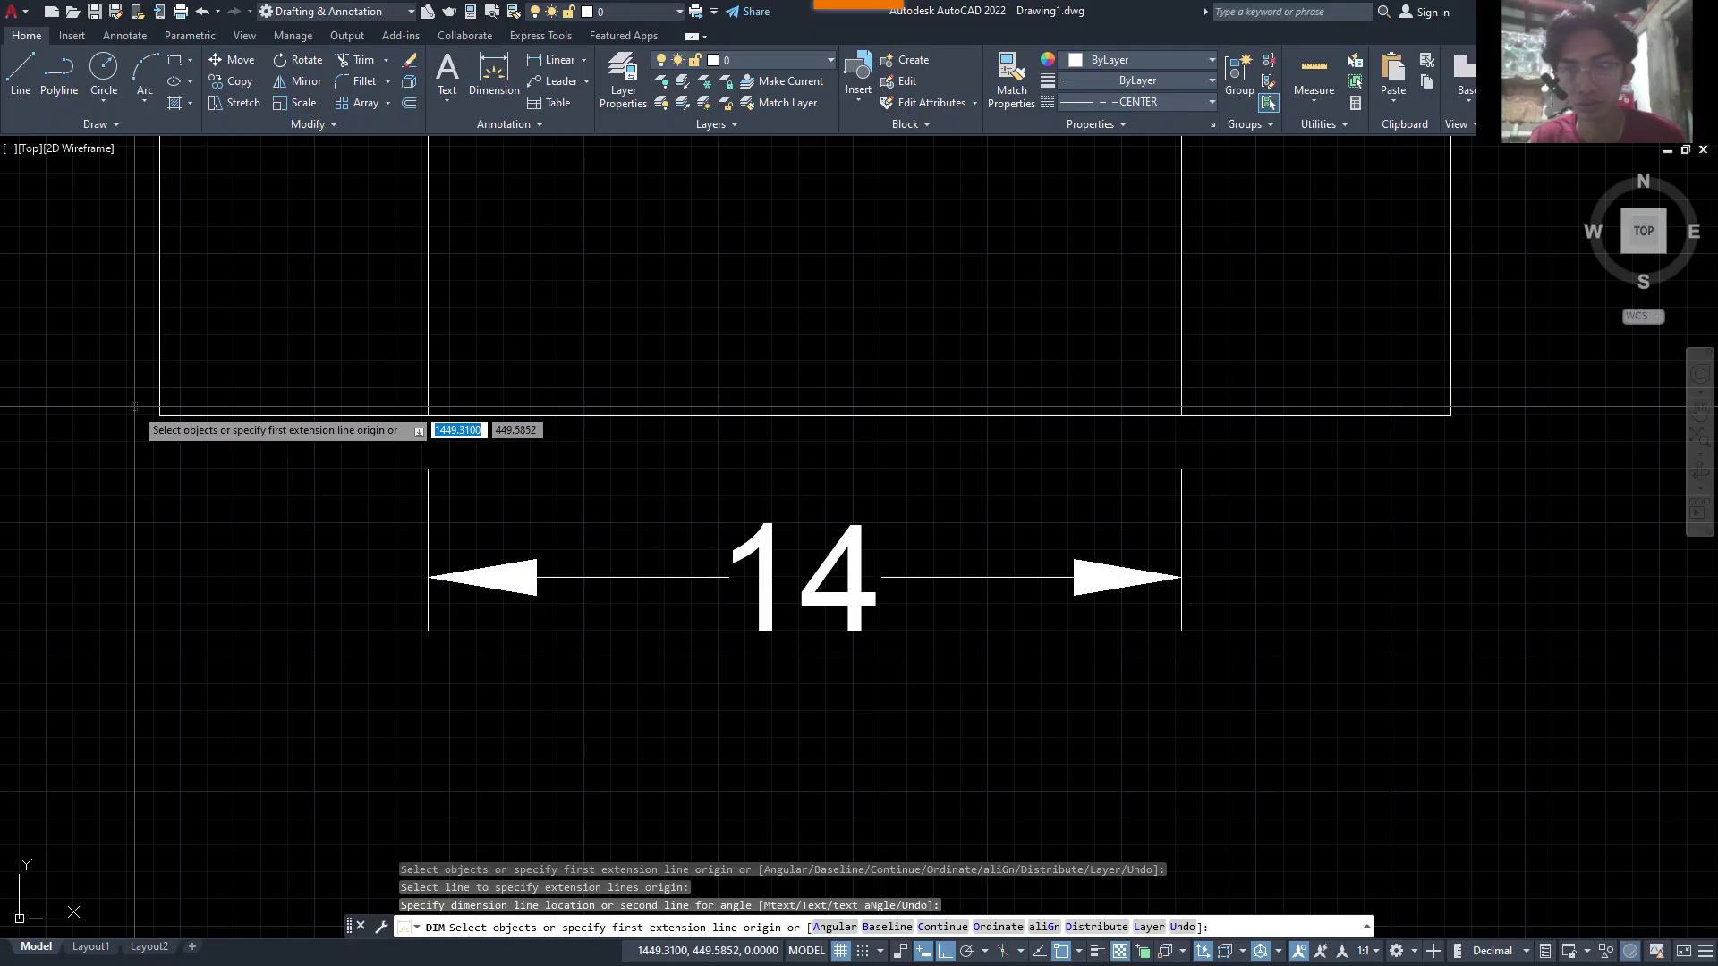
- Dimension the side view's overall width between its bottom corners, placed beneath the notch width dimension
left_click(159, 414)
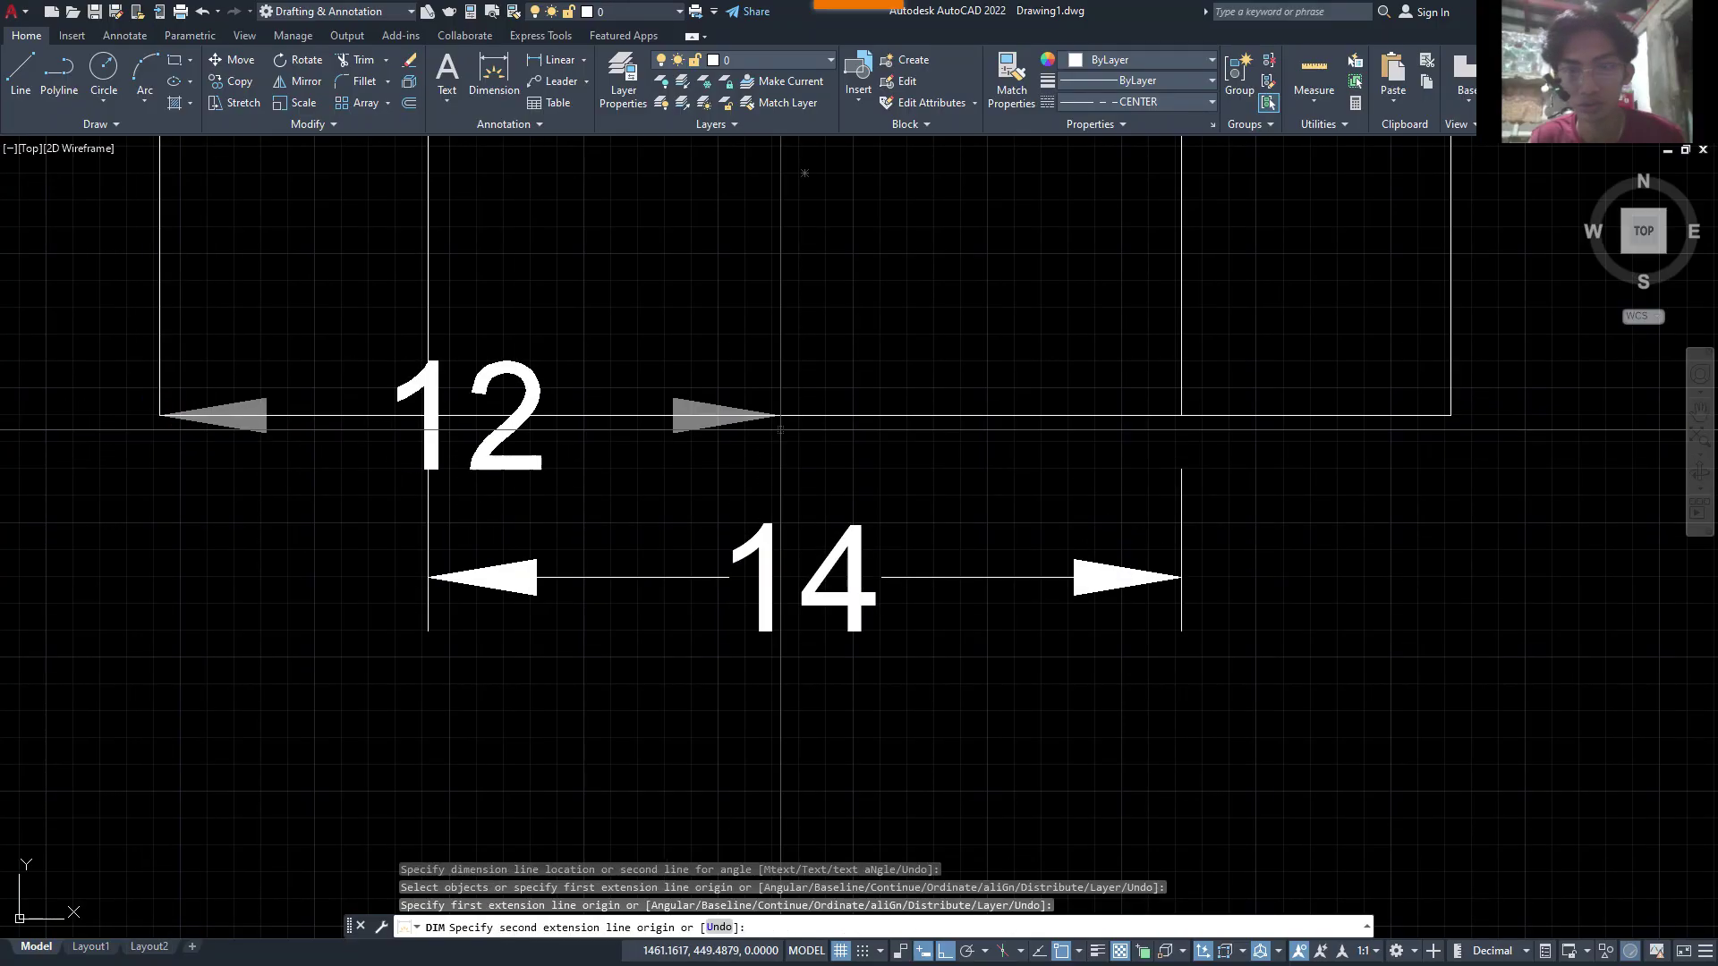
left_click(1442, 415)
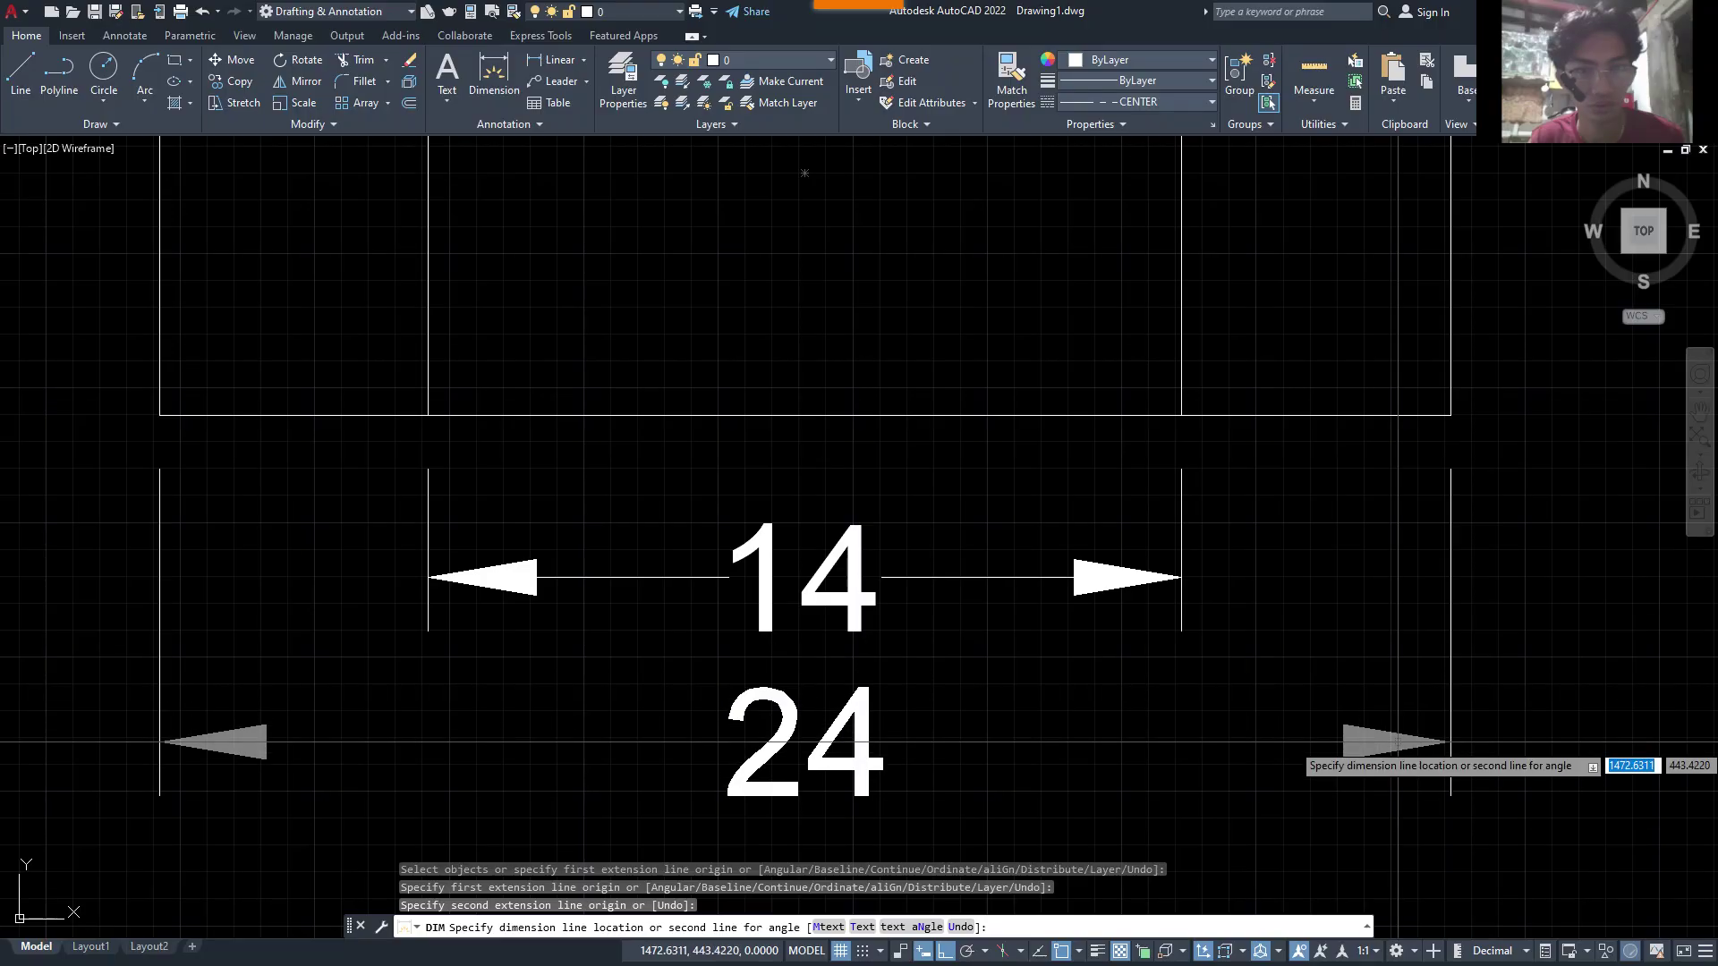
left_click(1382, 796)
- Dimension the height of the front view's base using its left vertical edge, placed to the left of the view
scroll(1377, 700, "down", 5)
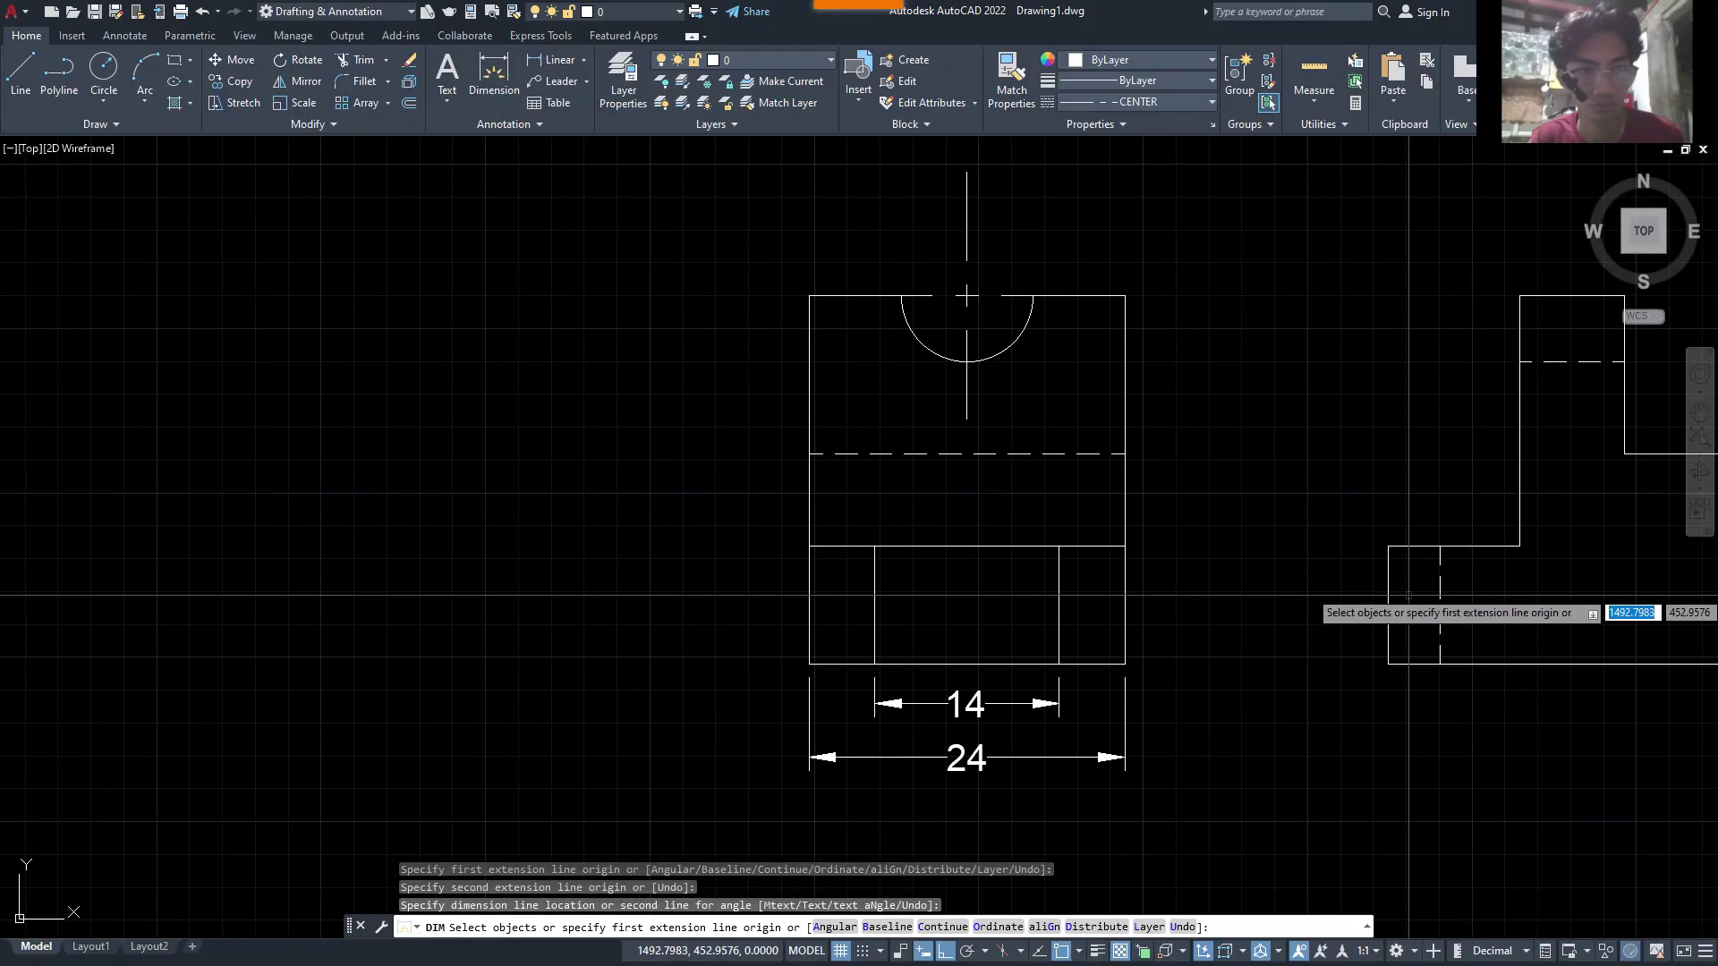
left_click(1386, 589)
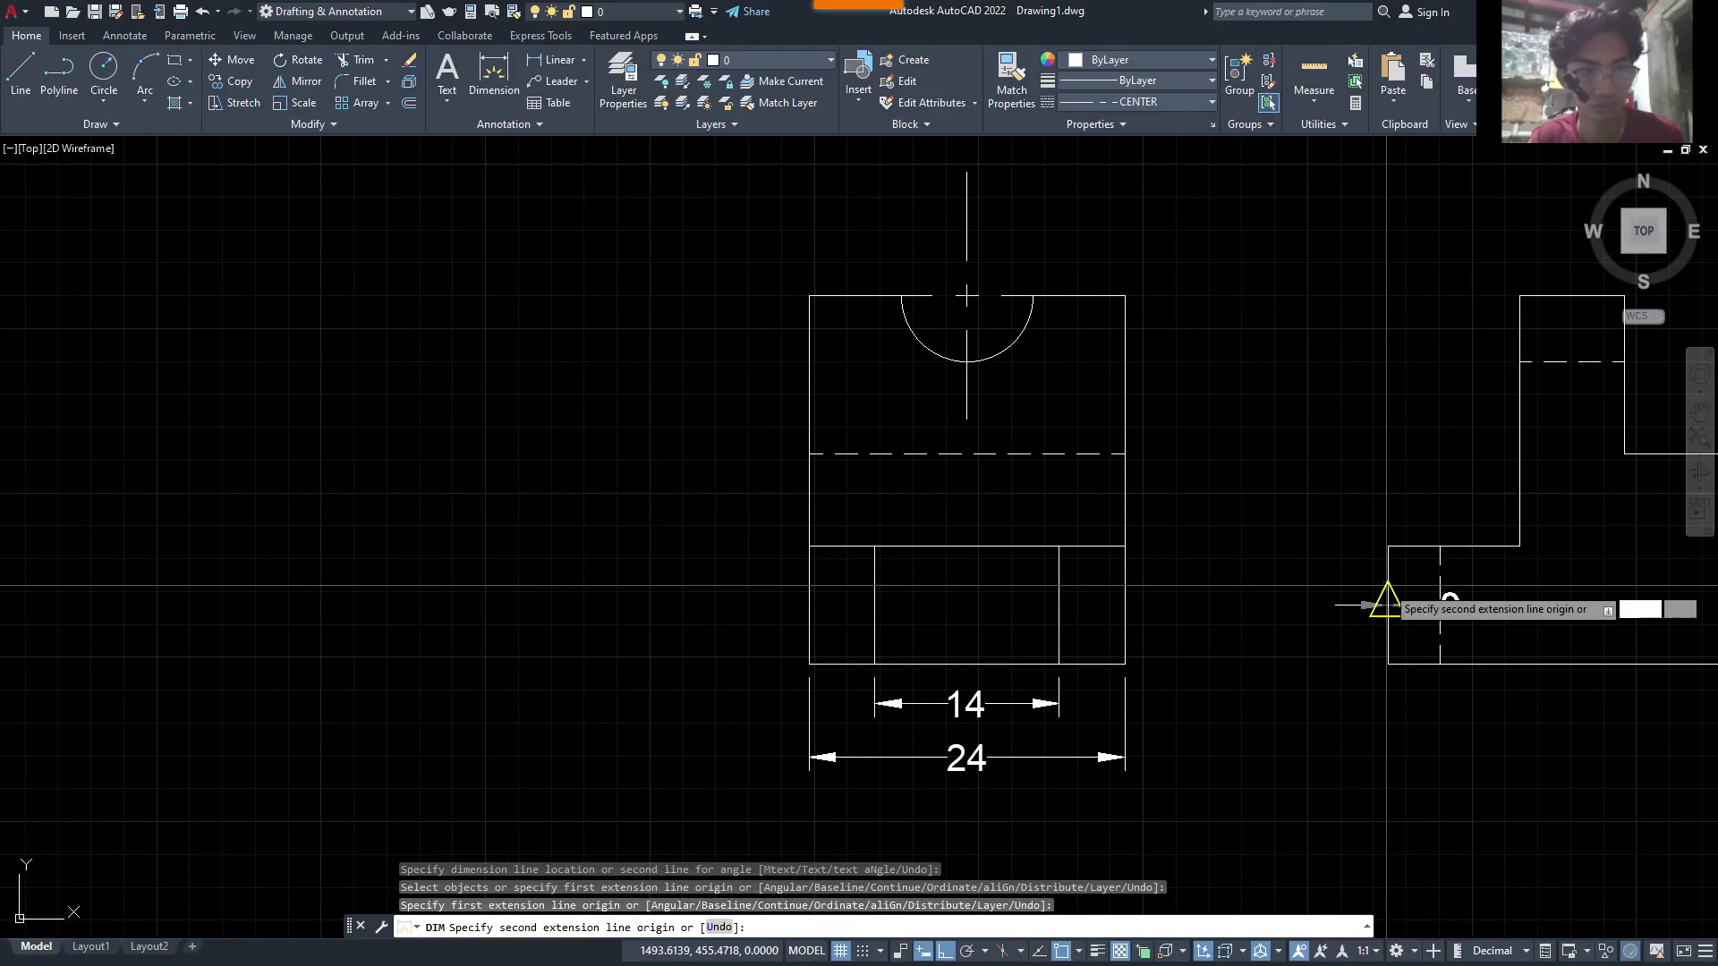
key("ctrl+z")
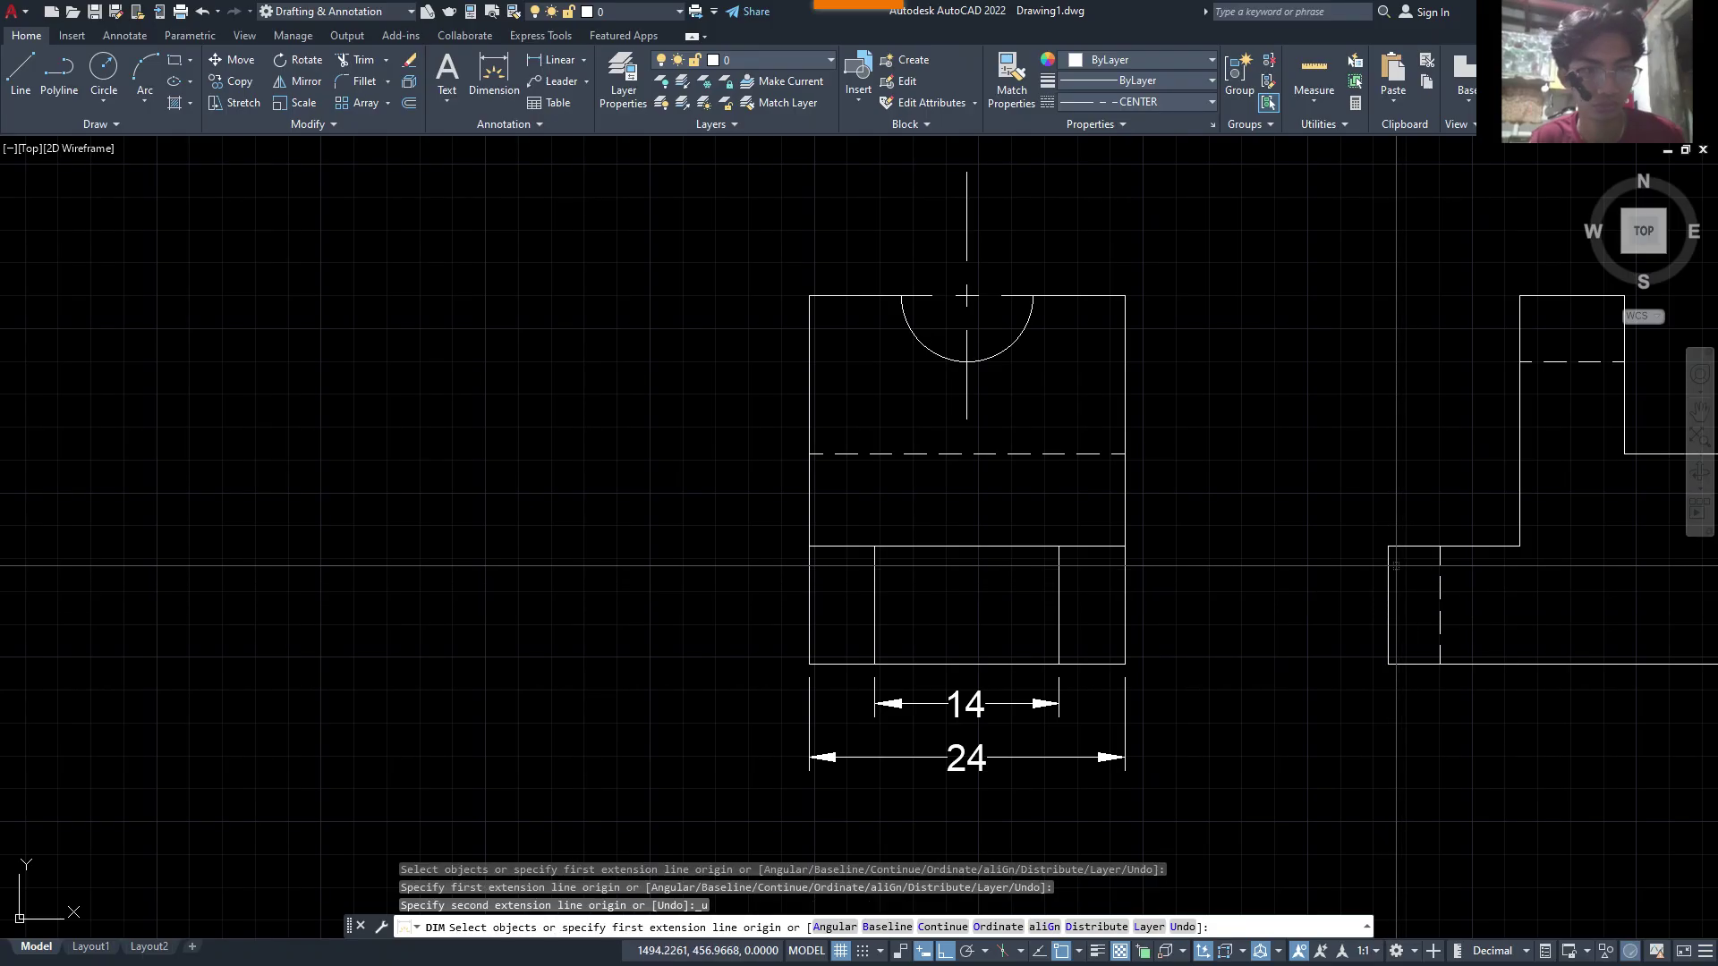
scroll(1384, 572, "up", 6)
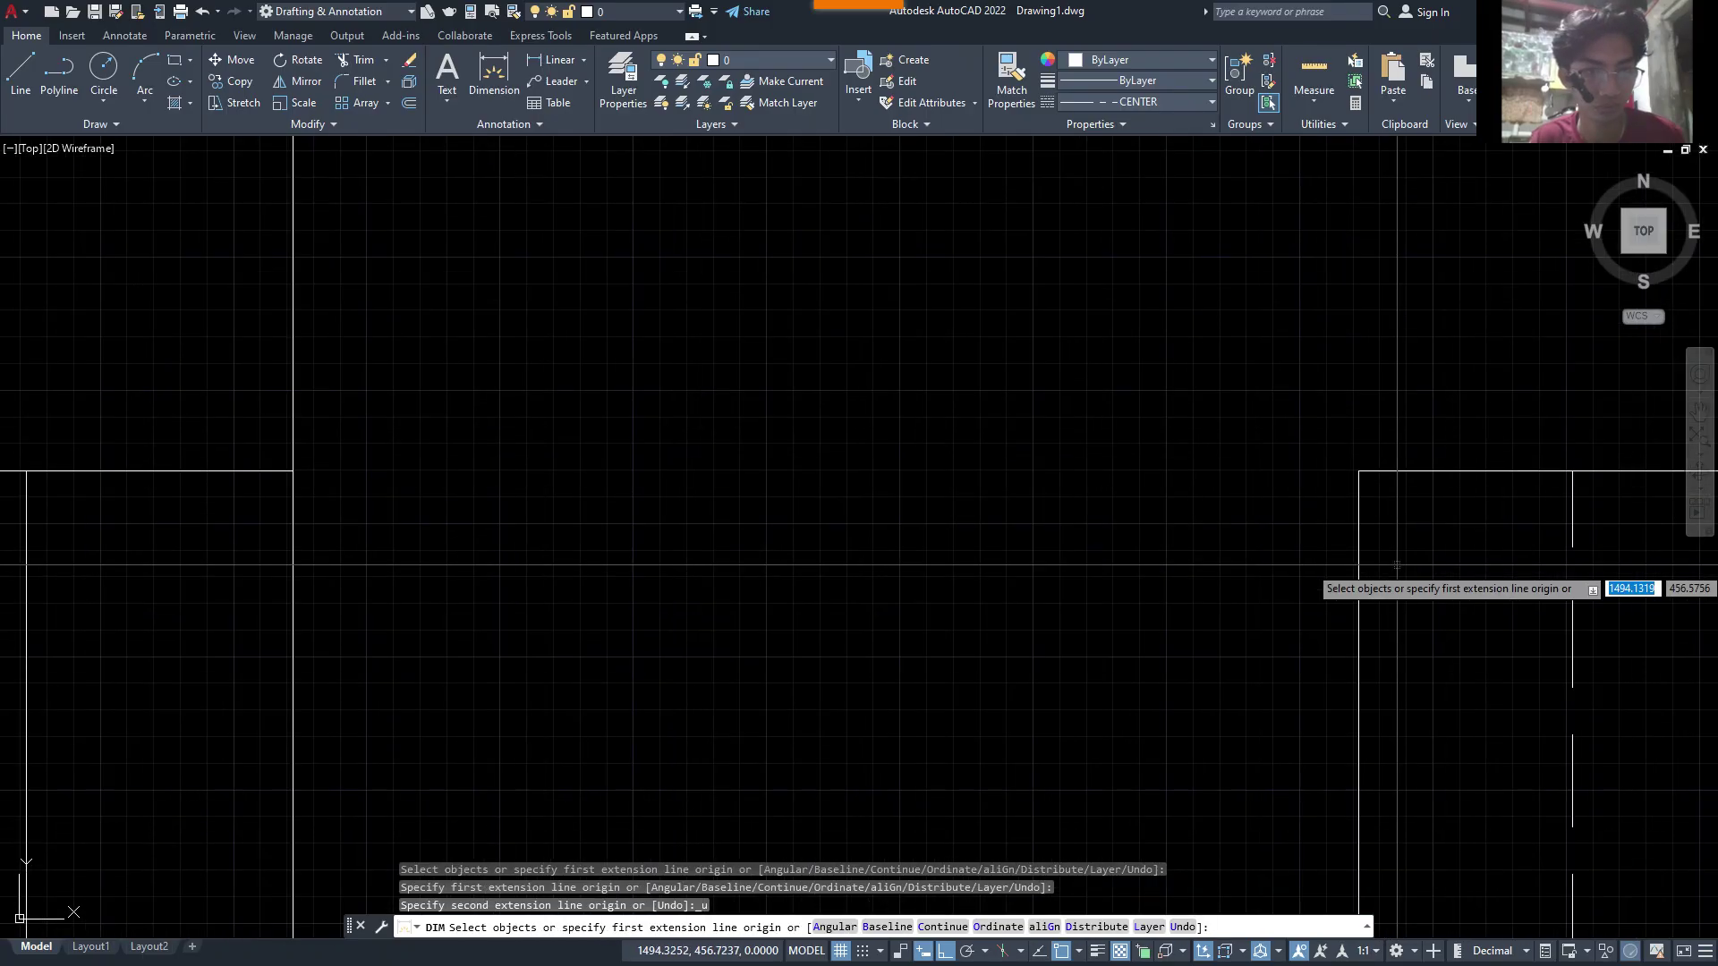
left_click(1359, 578)
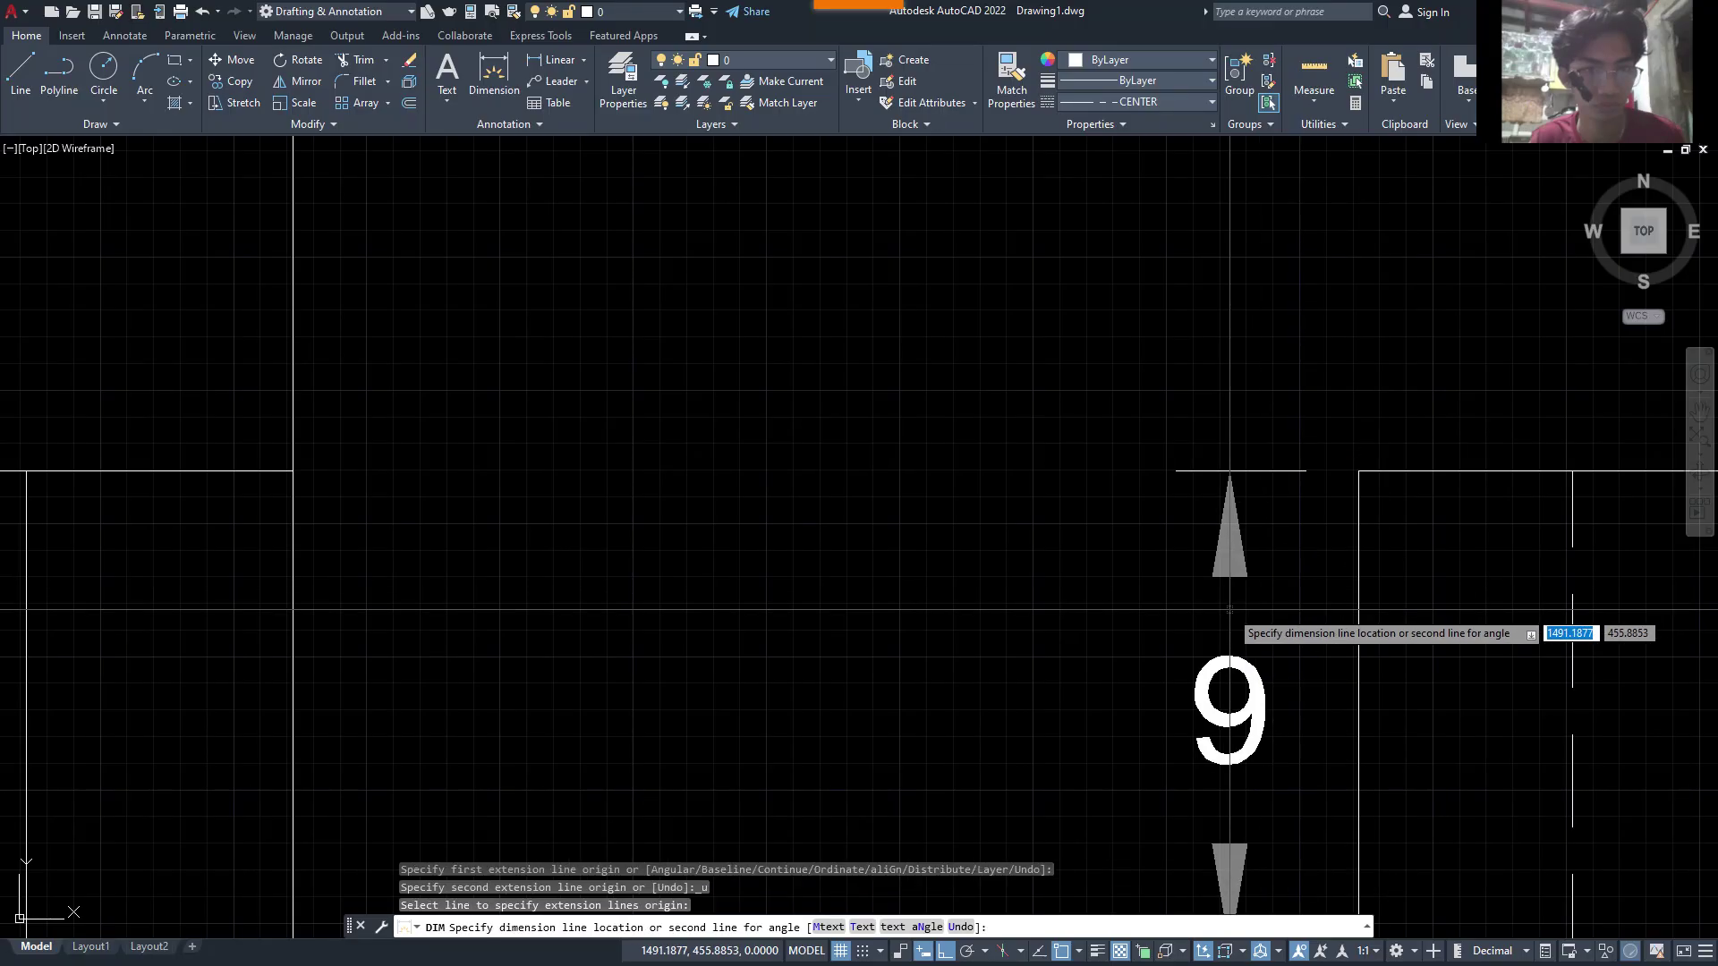
left_click(1188, 615)
scroll(1158, 594, "down", 4)
mouse_move(1158, 594)
middle_mouse_down()
mouse_move(1020, 541)
mouse_move(498, 413)
middle_mouse_up()
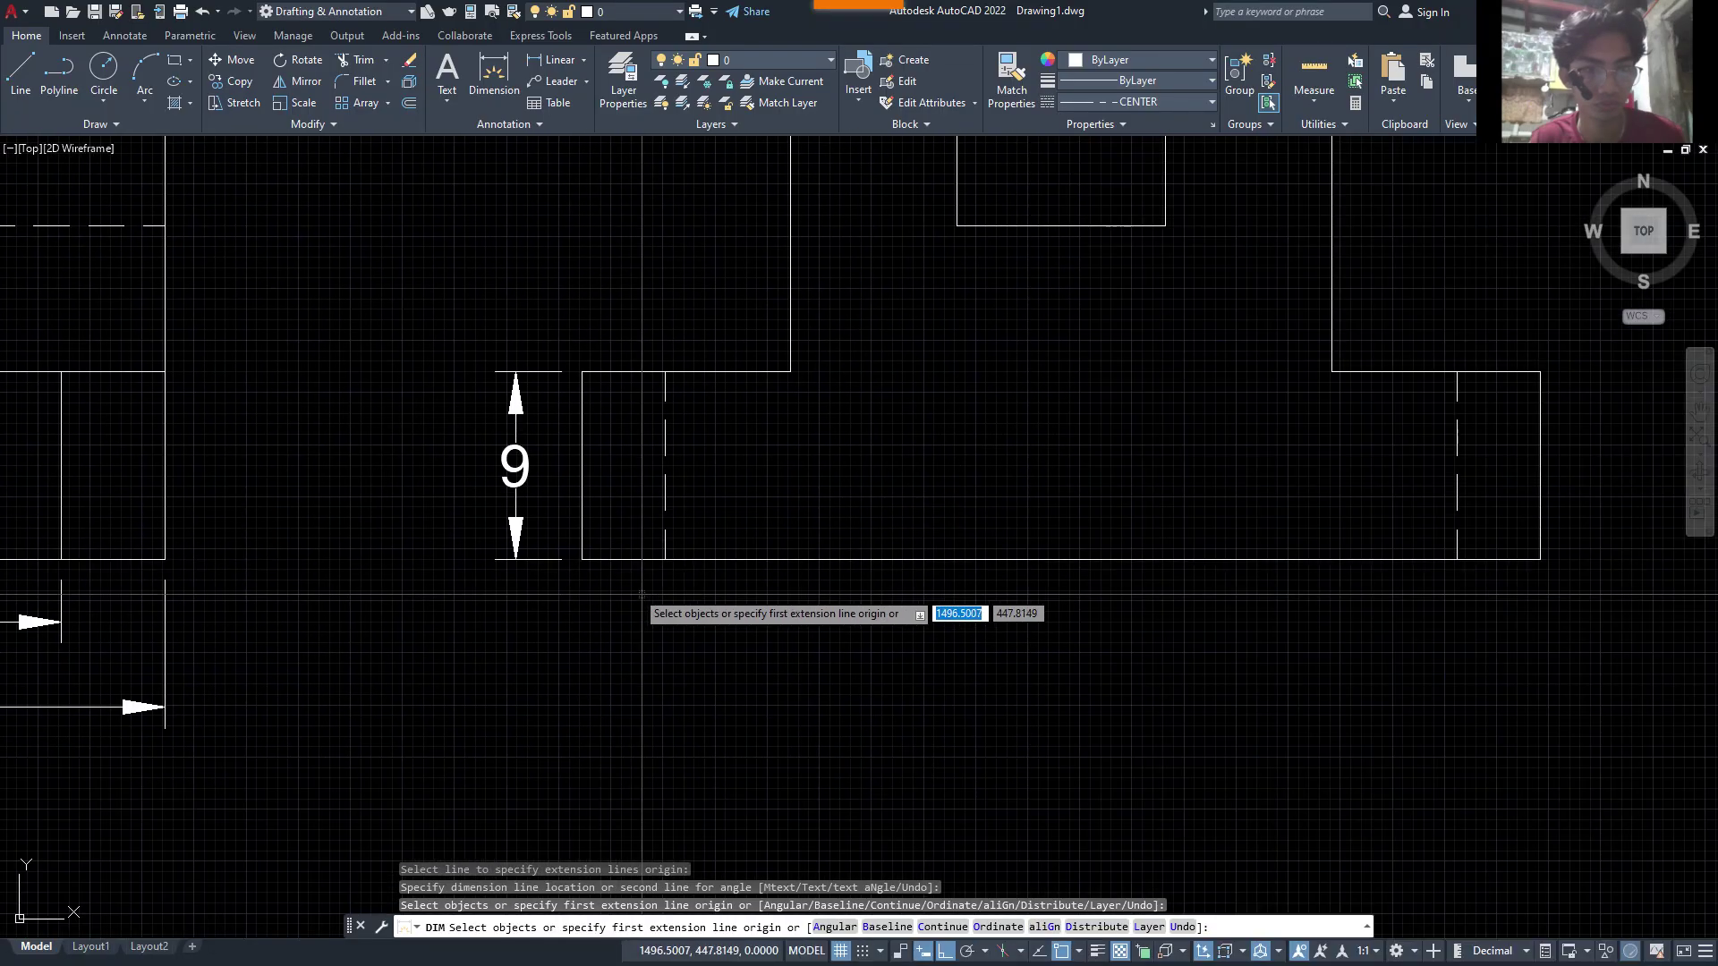
- Dimension the front view's overall width between its bottom corners, placed below the view
left_click(583, 559)
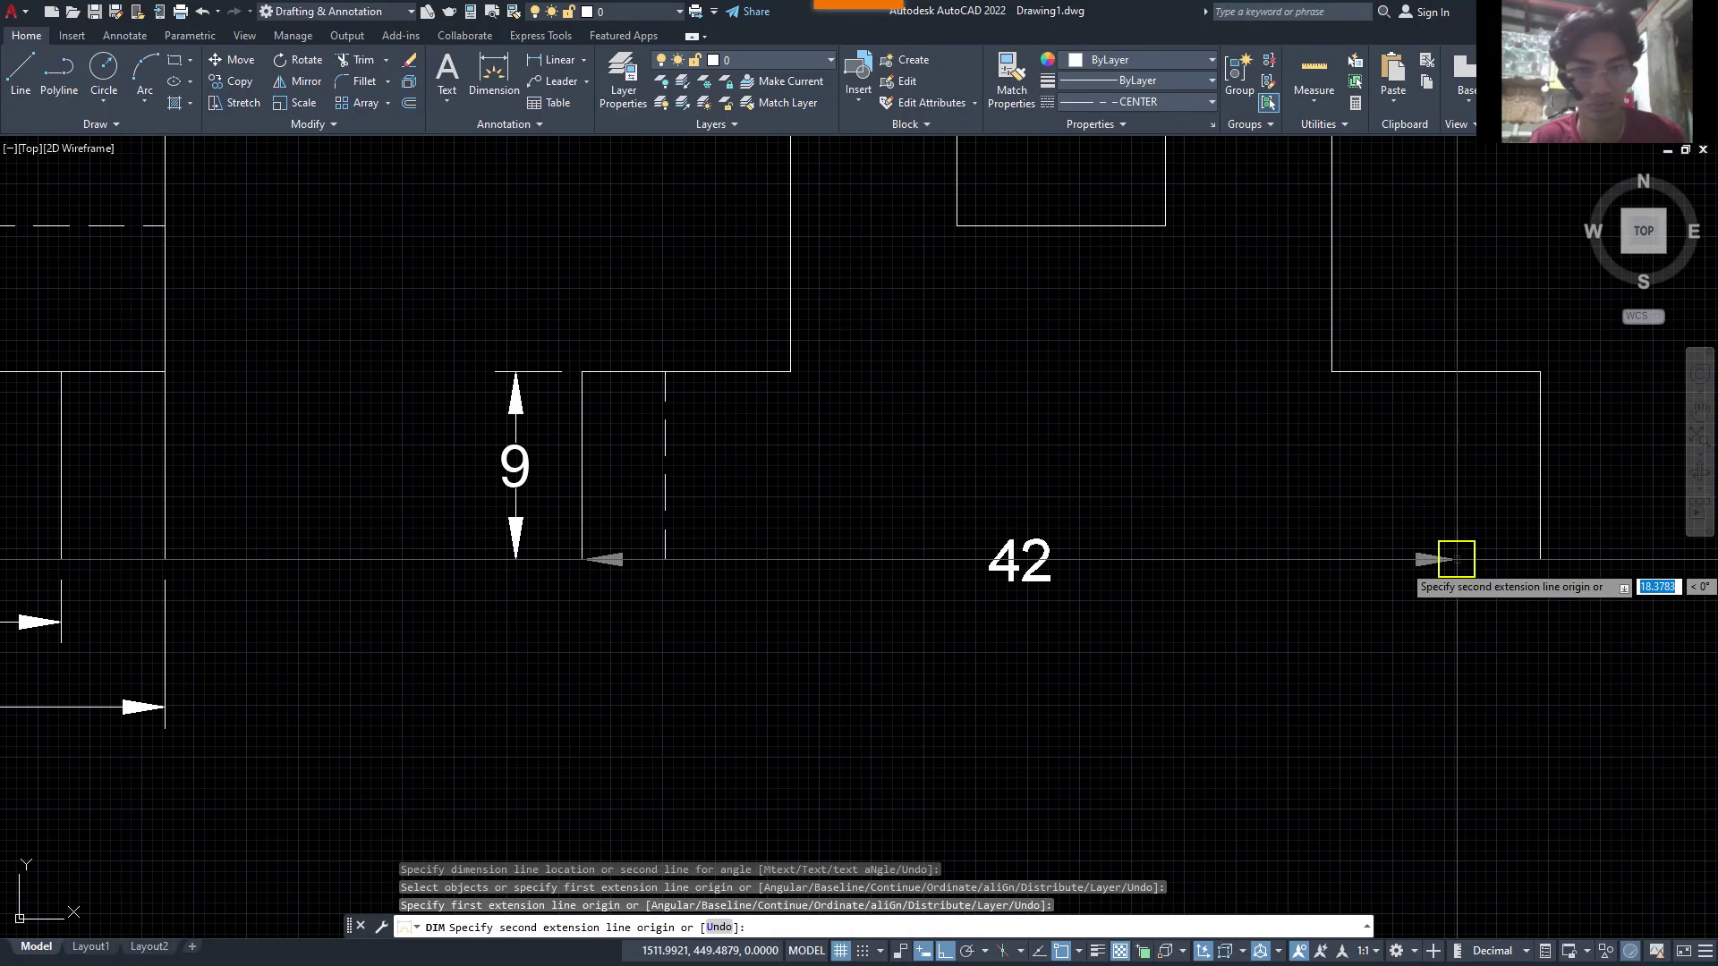
left_click(1539, 559)
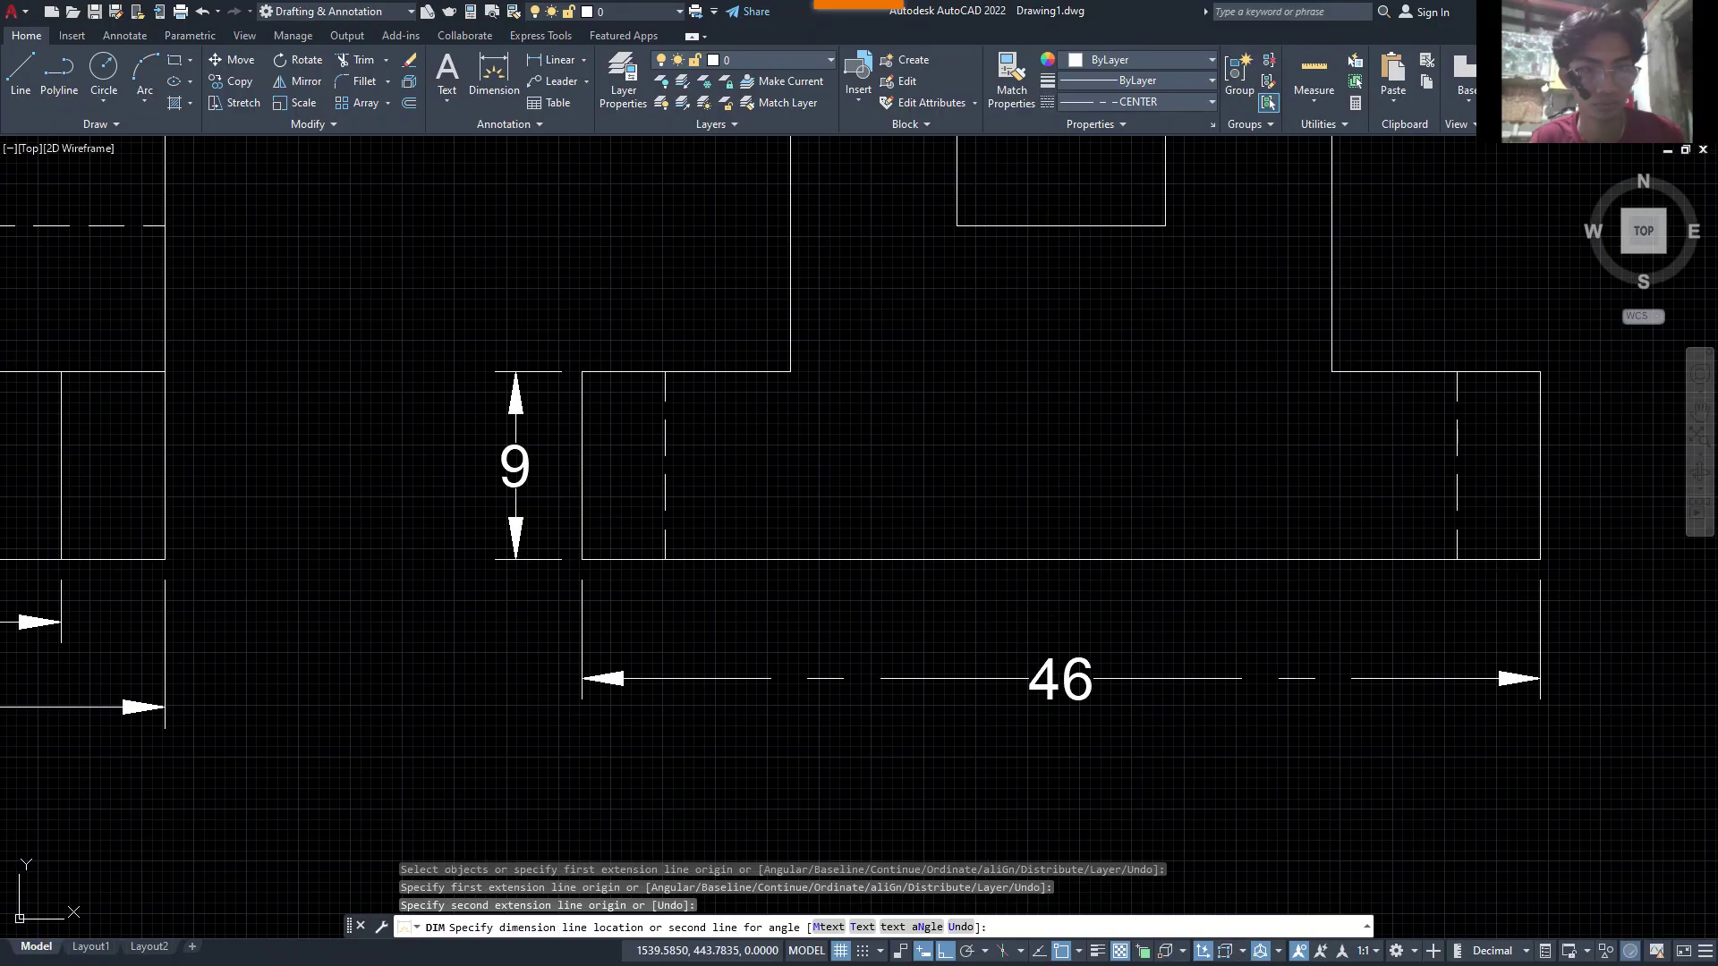
left_click(1538, 677)
scroll(1274, 594, "down", 3)
middle_click_drag(1274, 594, 1271, 629)
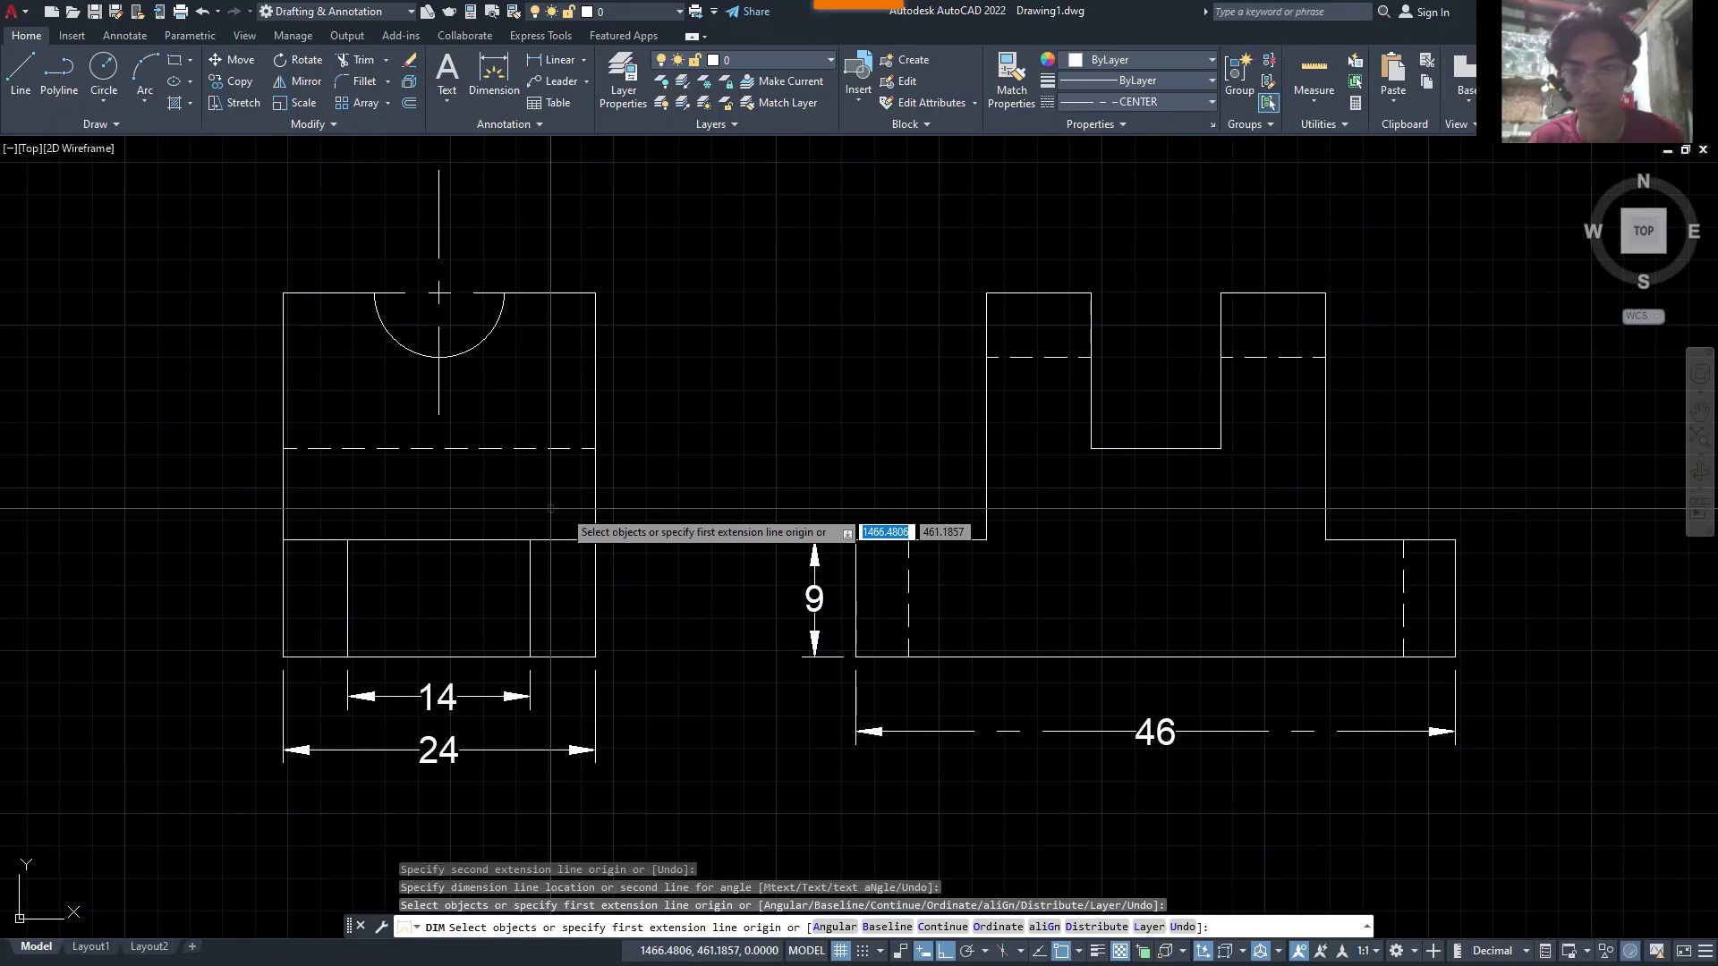
- Dimension the distance between the inner vertical edges of the top view's two end notches, placed below the view
key("alt+Tab")
key("alt+Tab")
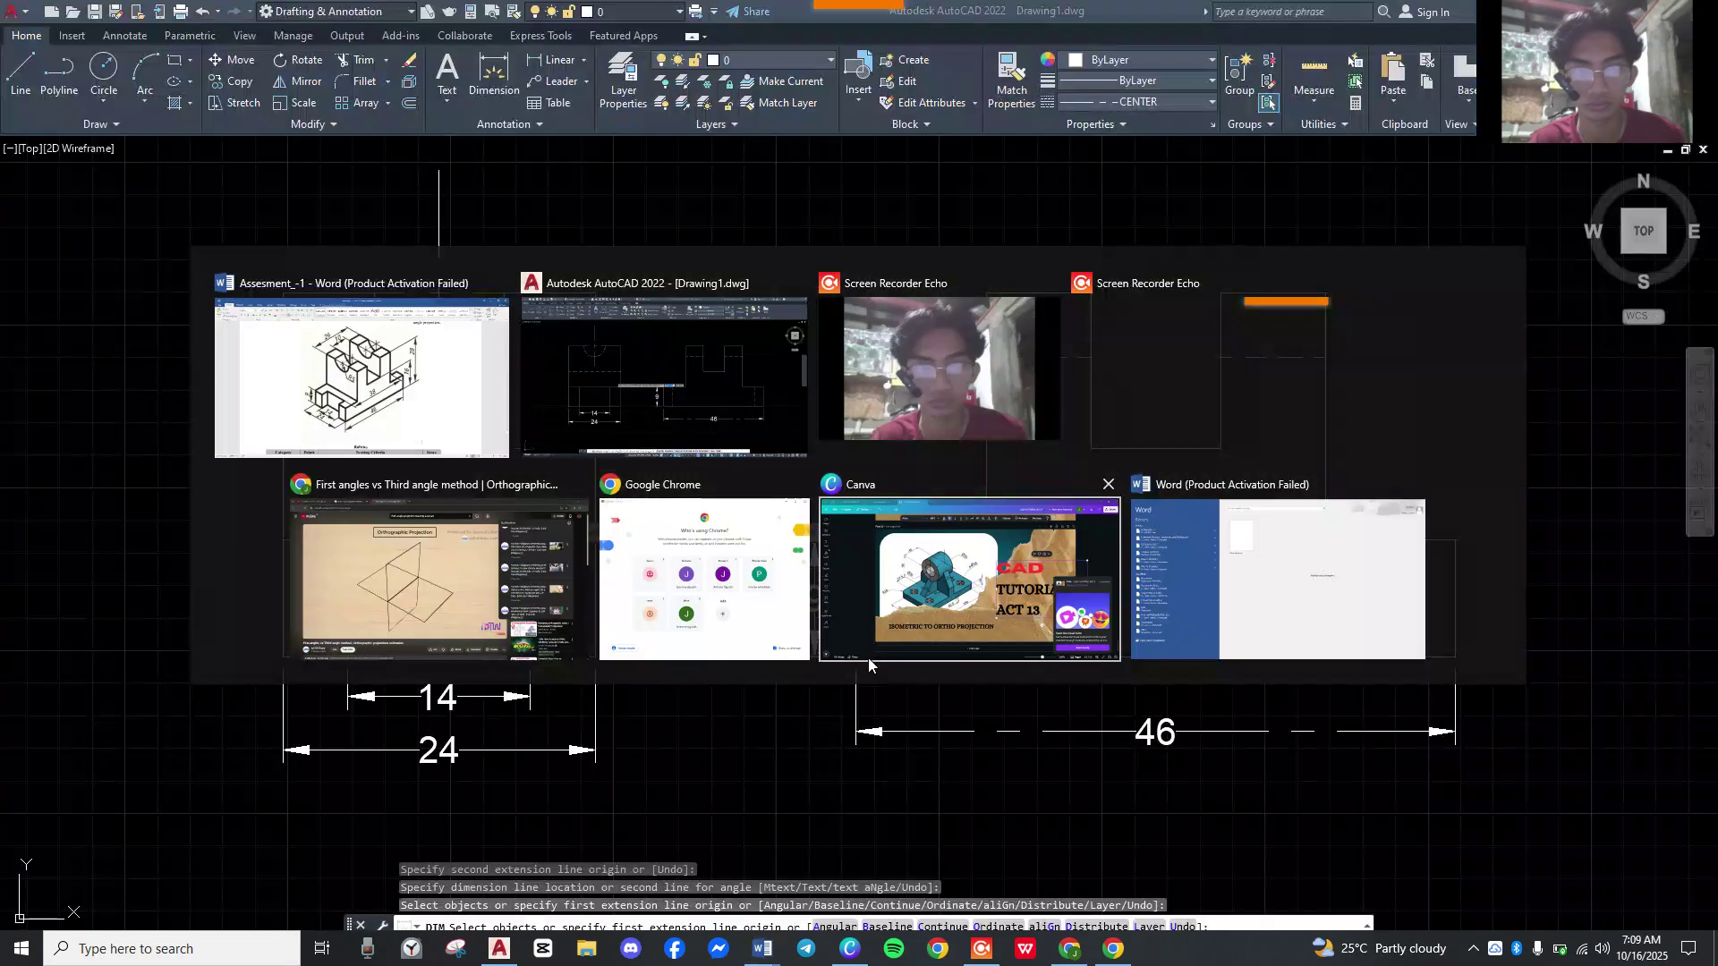
middle_click_drag(622, 550, 637, 795)
scroll(653, 774, "down", 1)
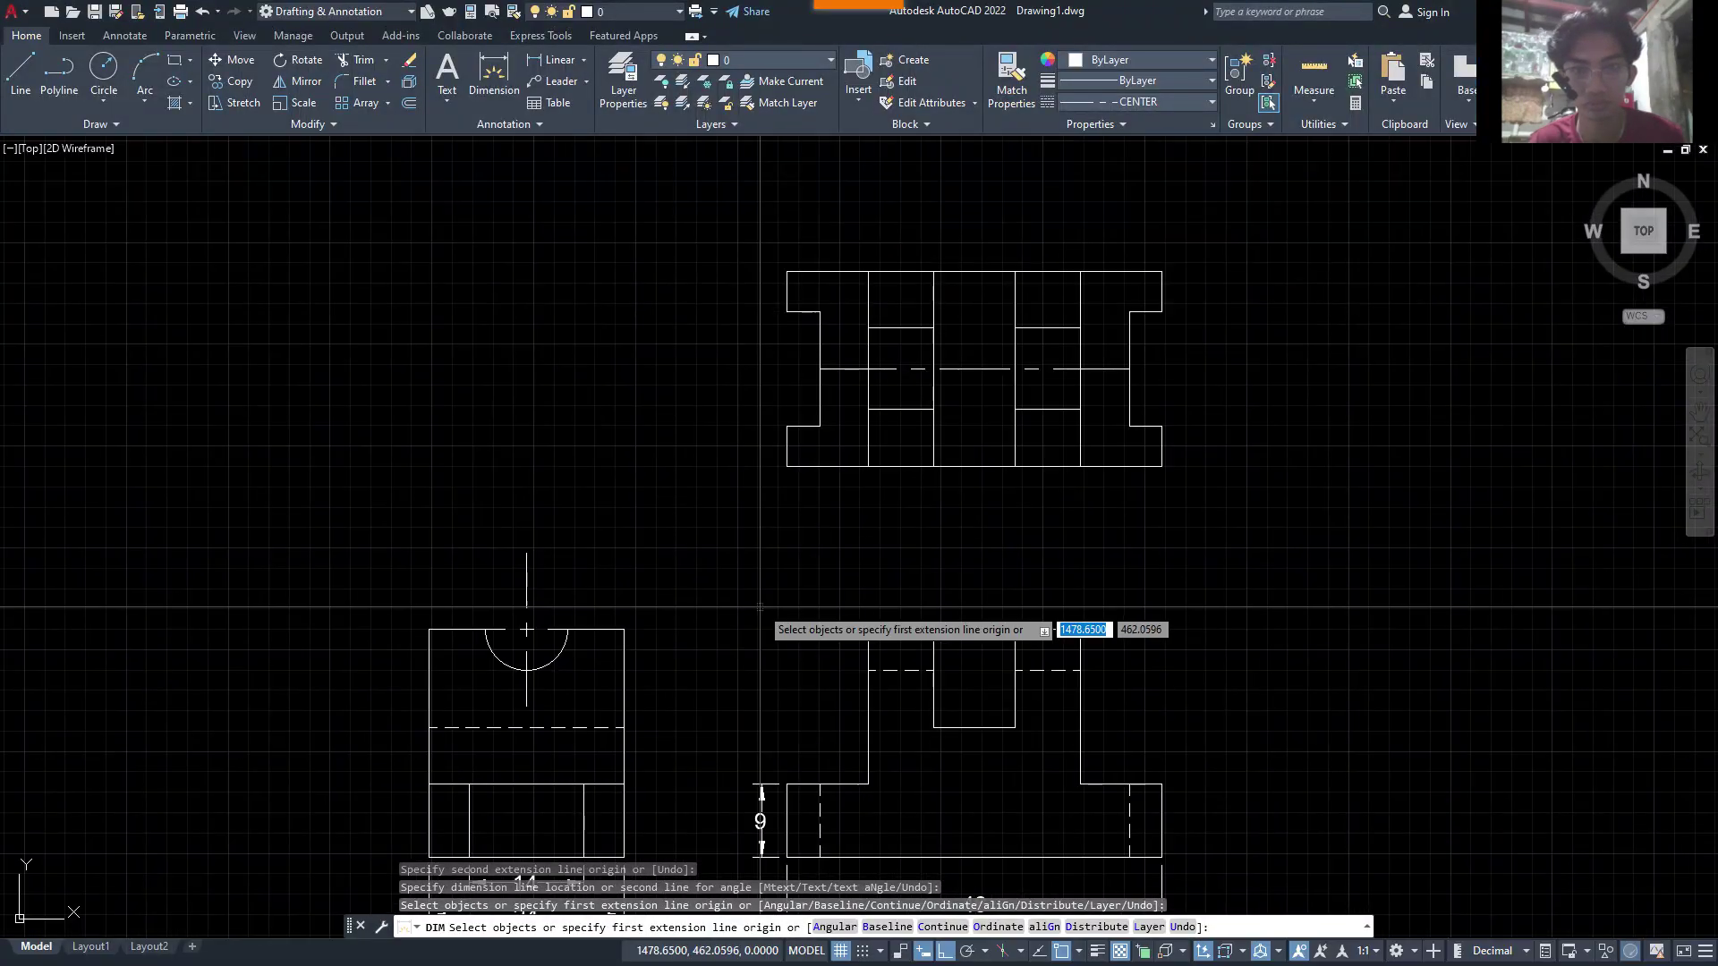
scroll(765, 611, "down", 1)
scroll(813, 501, "up", 3)
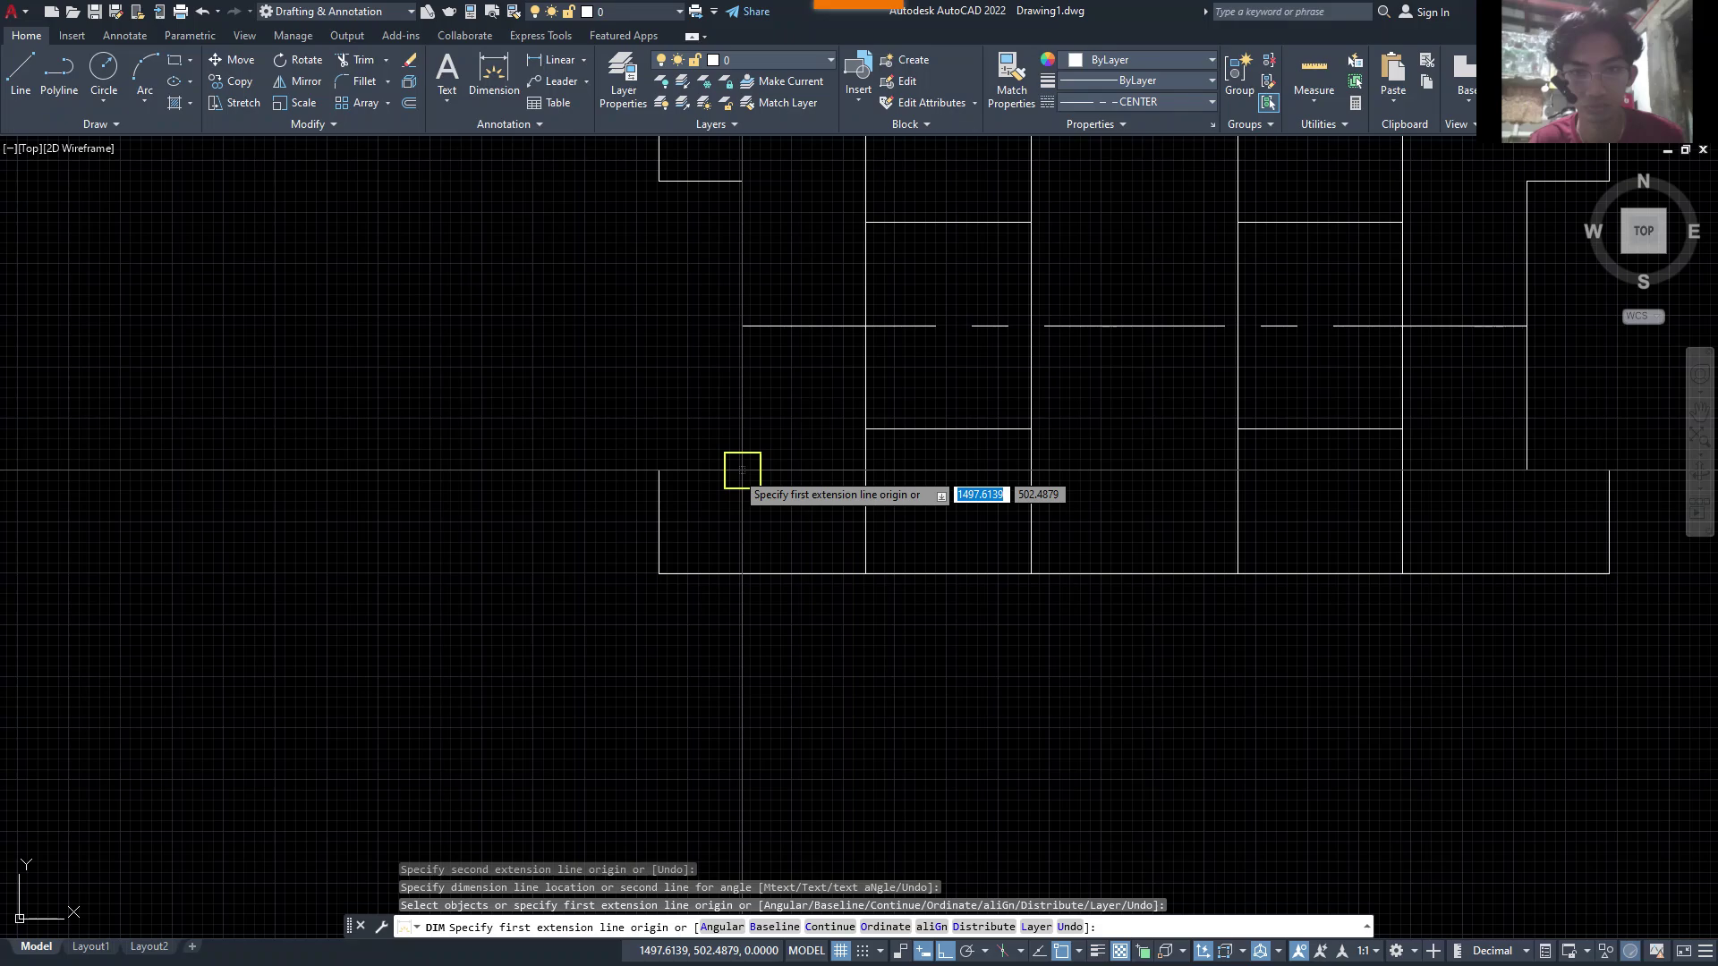
left_click(742, 470)
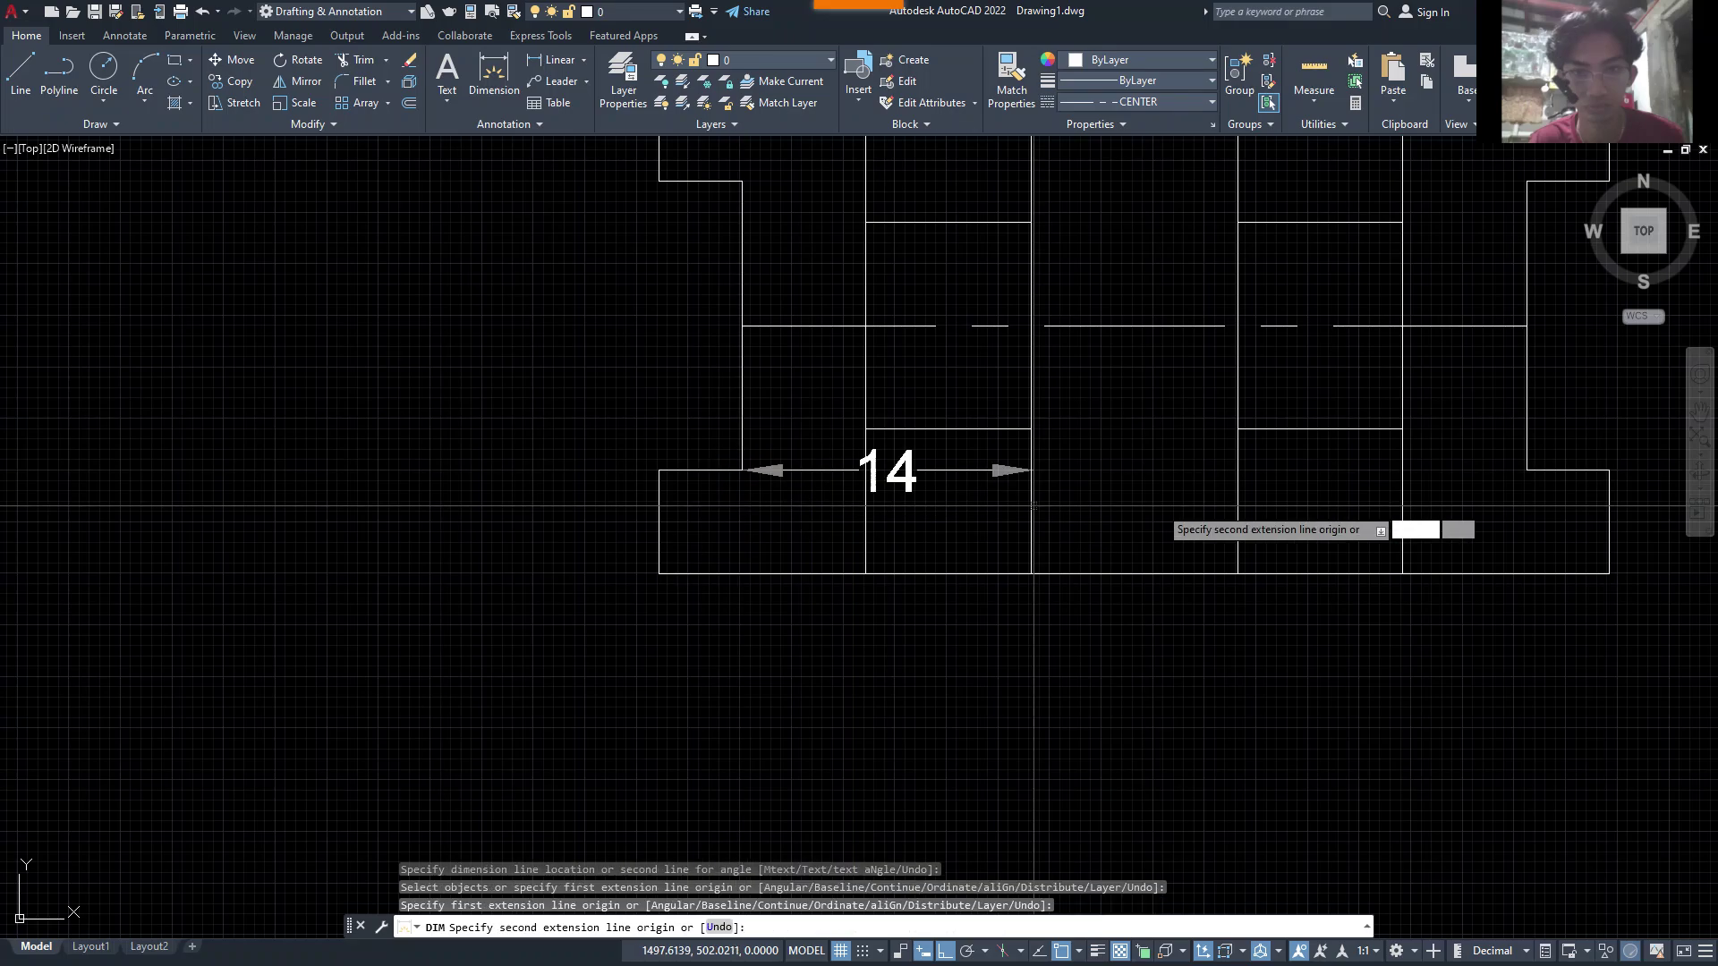
left_click(1528, 472)
left_click(1531, 717)
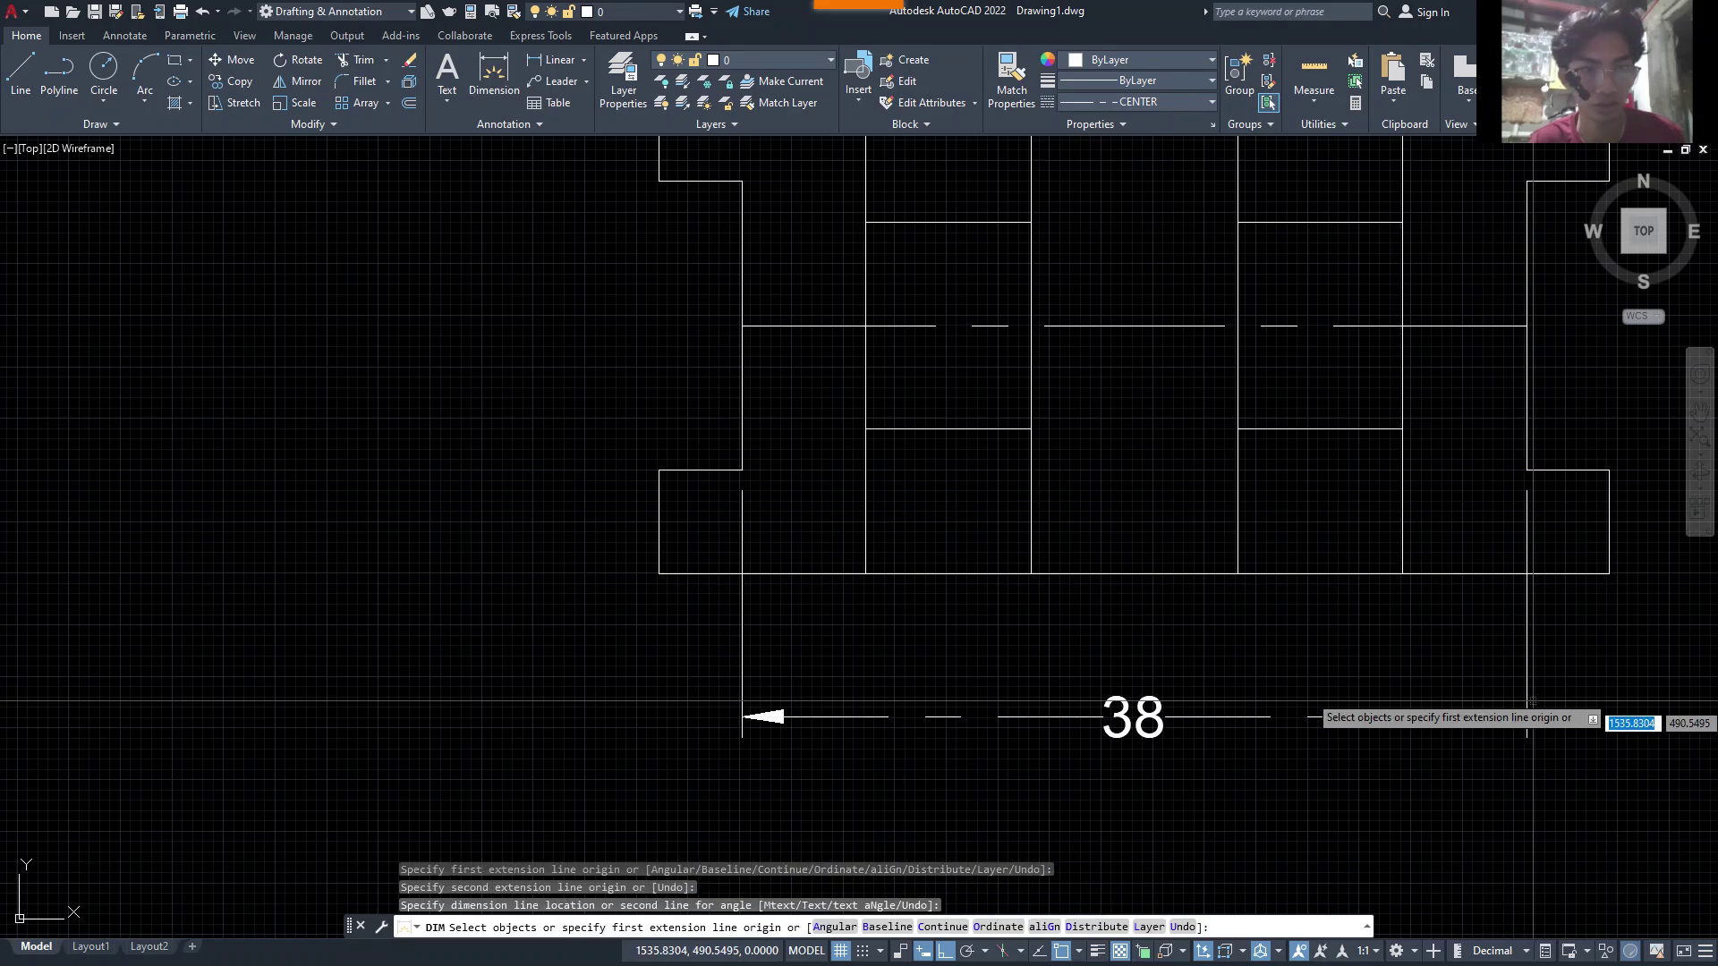
scroll(1080, 570, "down", 3)
- Check the reference image in Word, then dimension the front view's upper block across its outer top corners, placed above the view
key("alt+Tab")
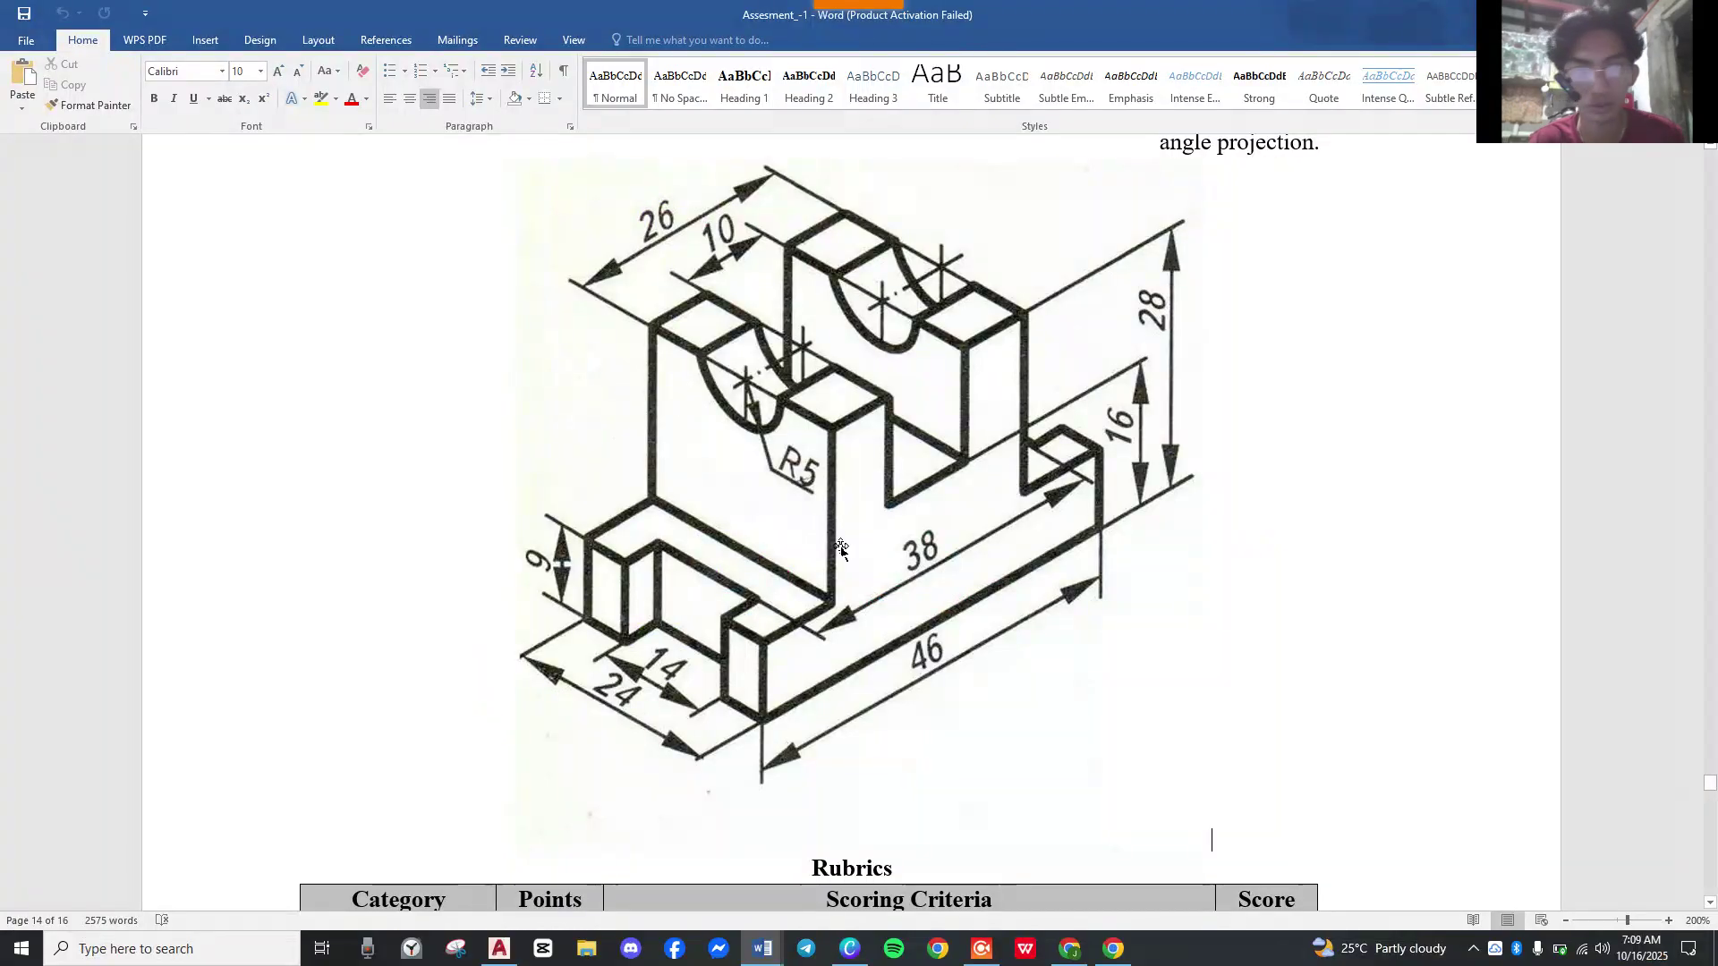
key("alt+Tab")
scroll(914, 537, "up", 6)
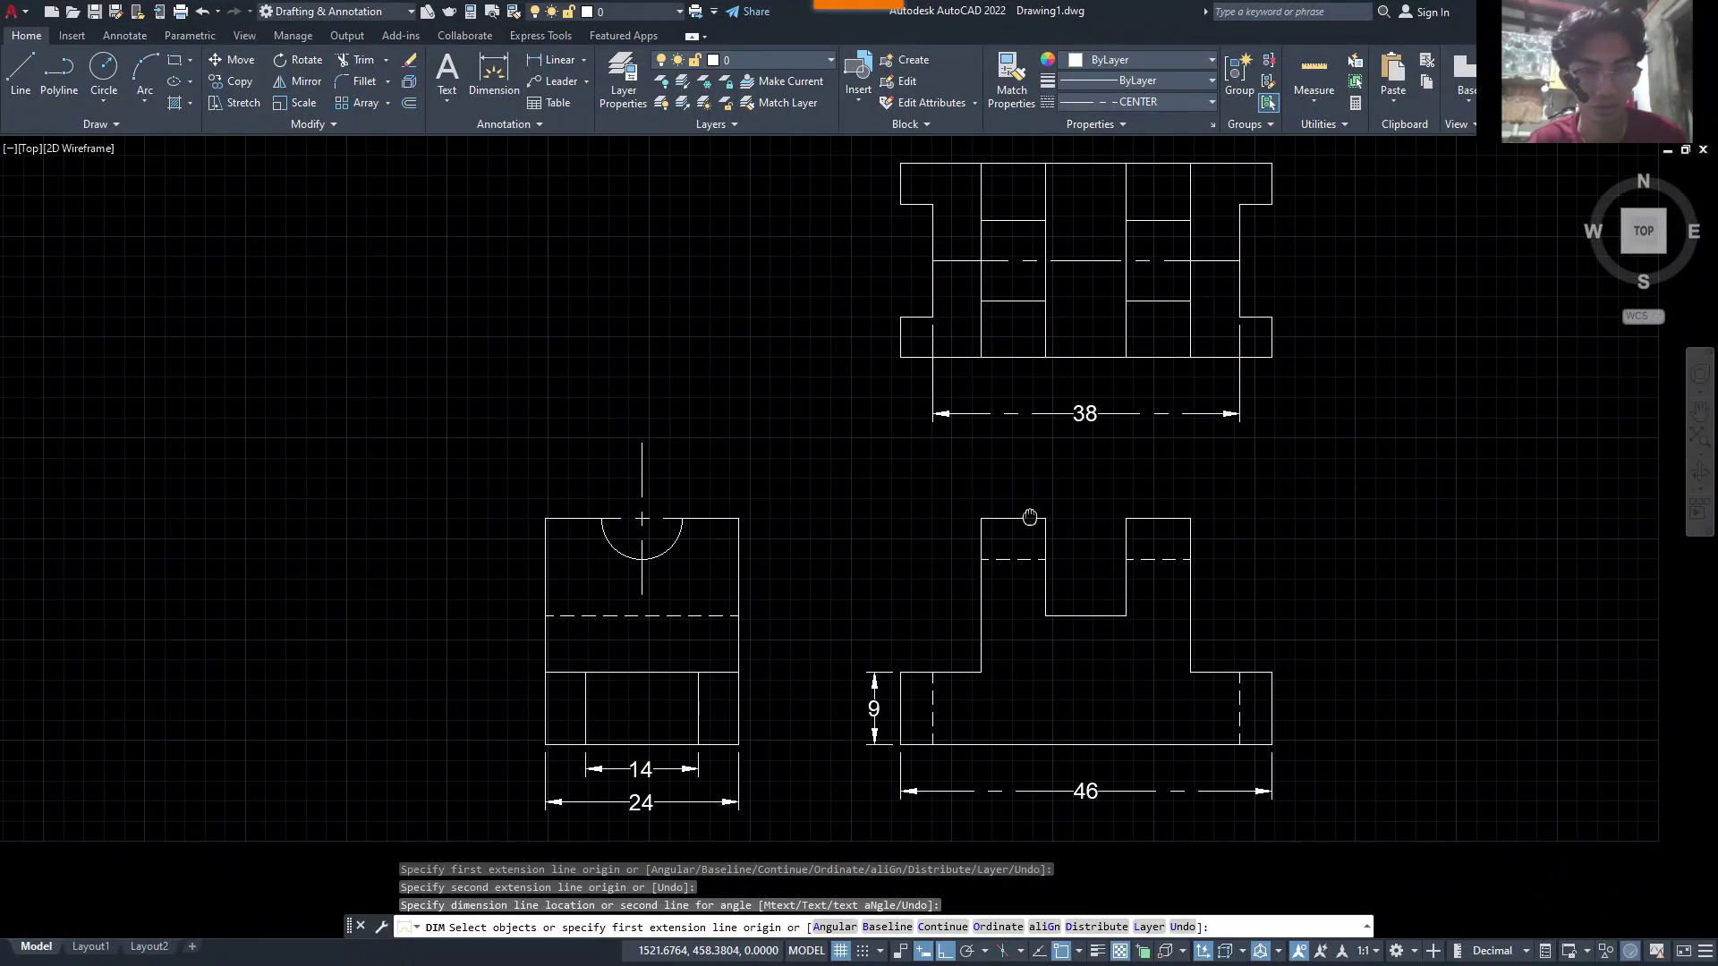
mouse_move(734, 15)
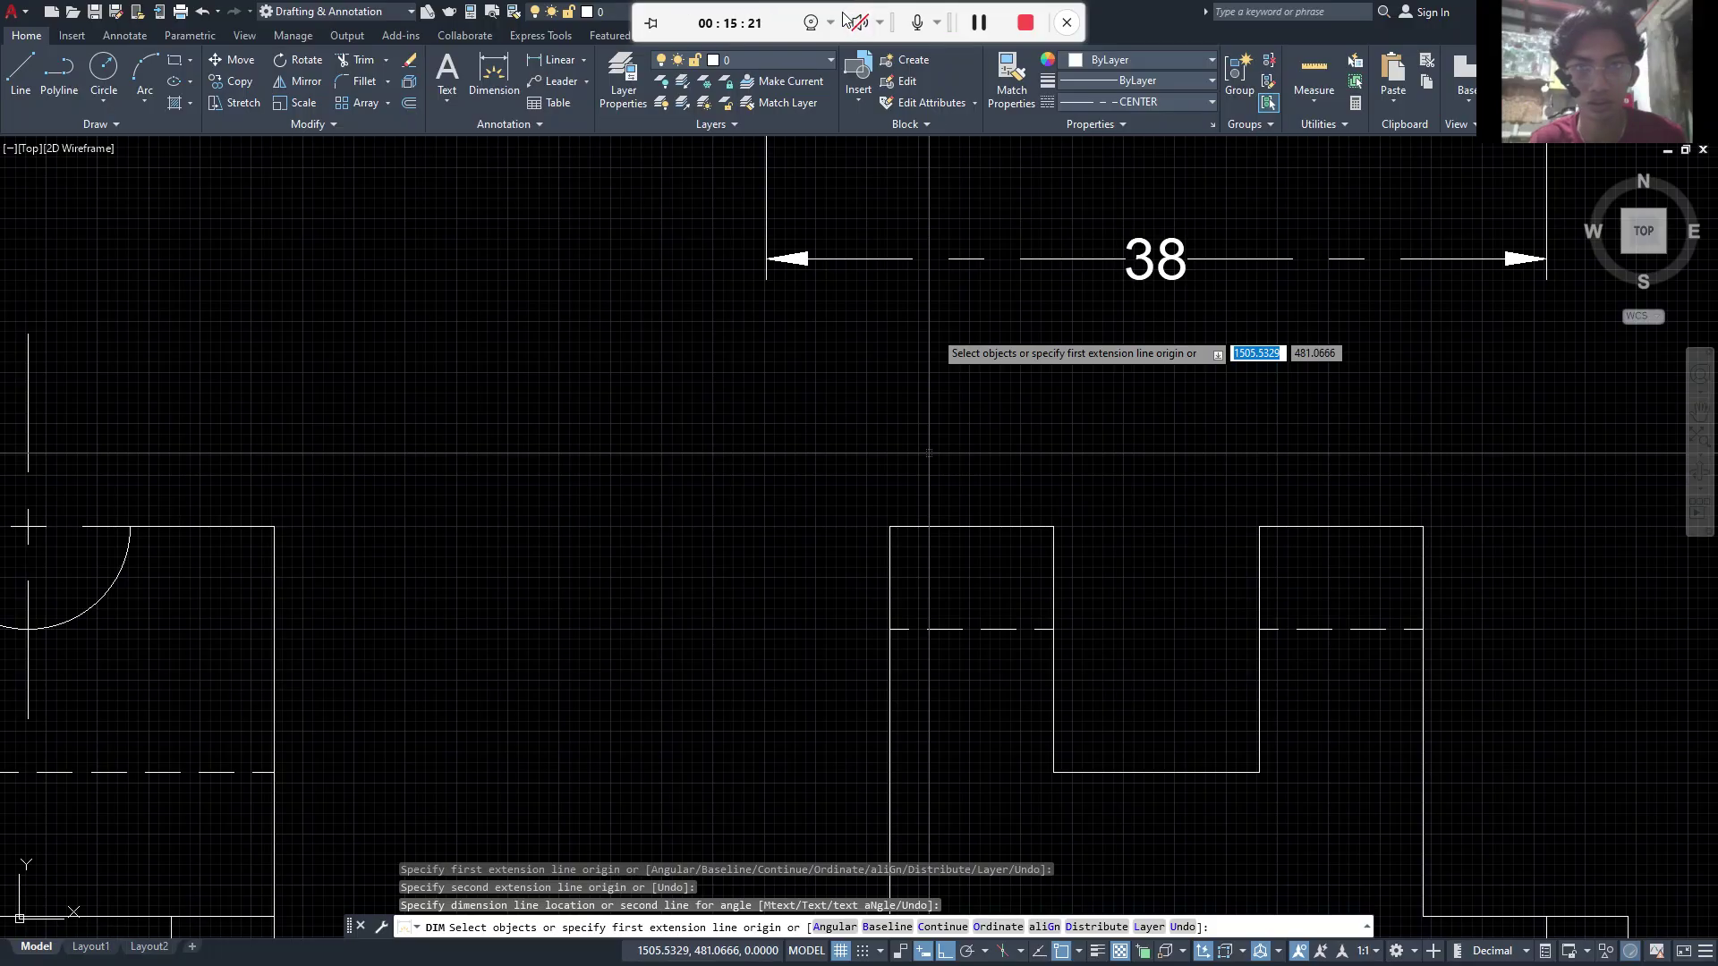
left_click(813, 25)
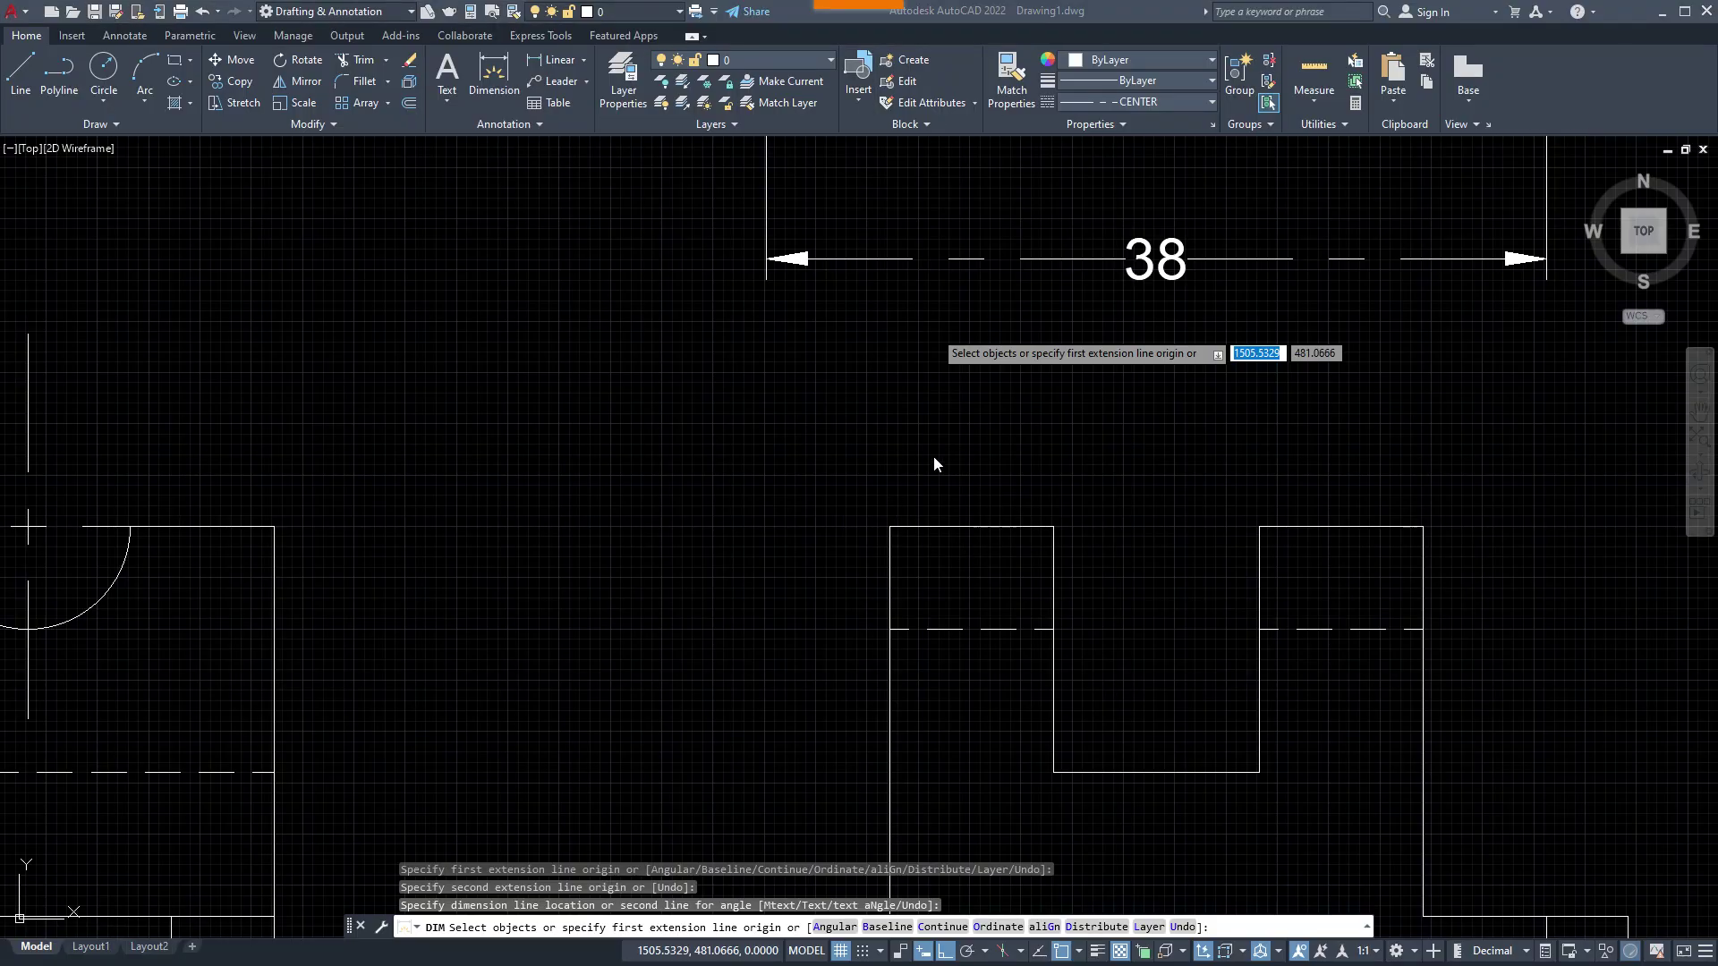
left_click(889, 526)
left_click(1422, 526)
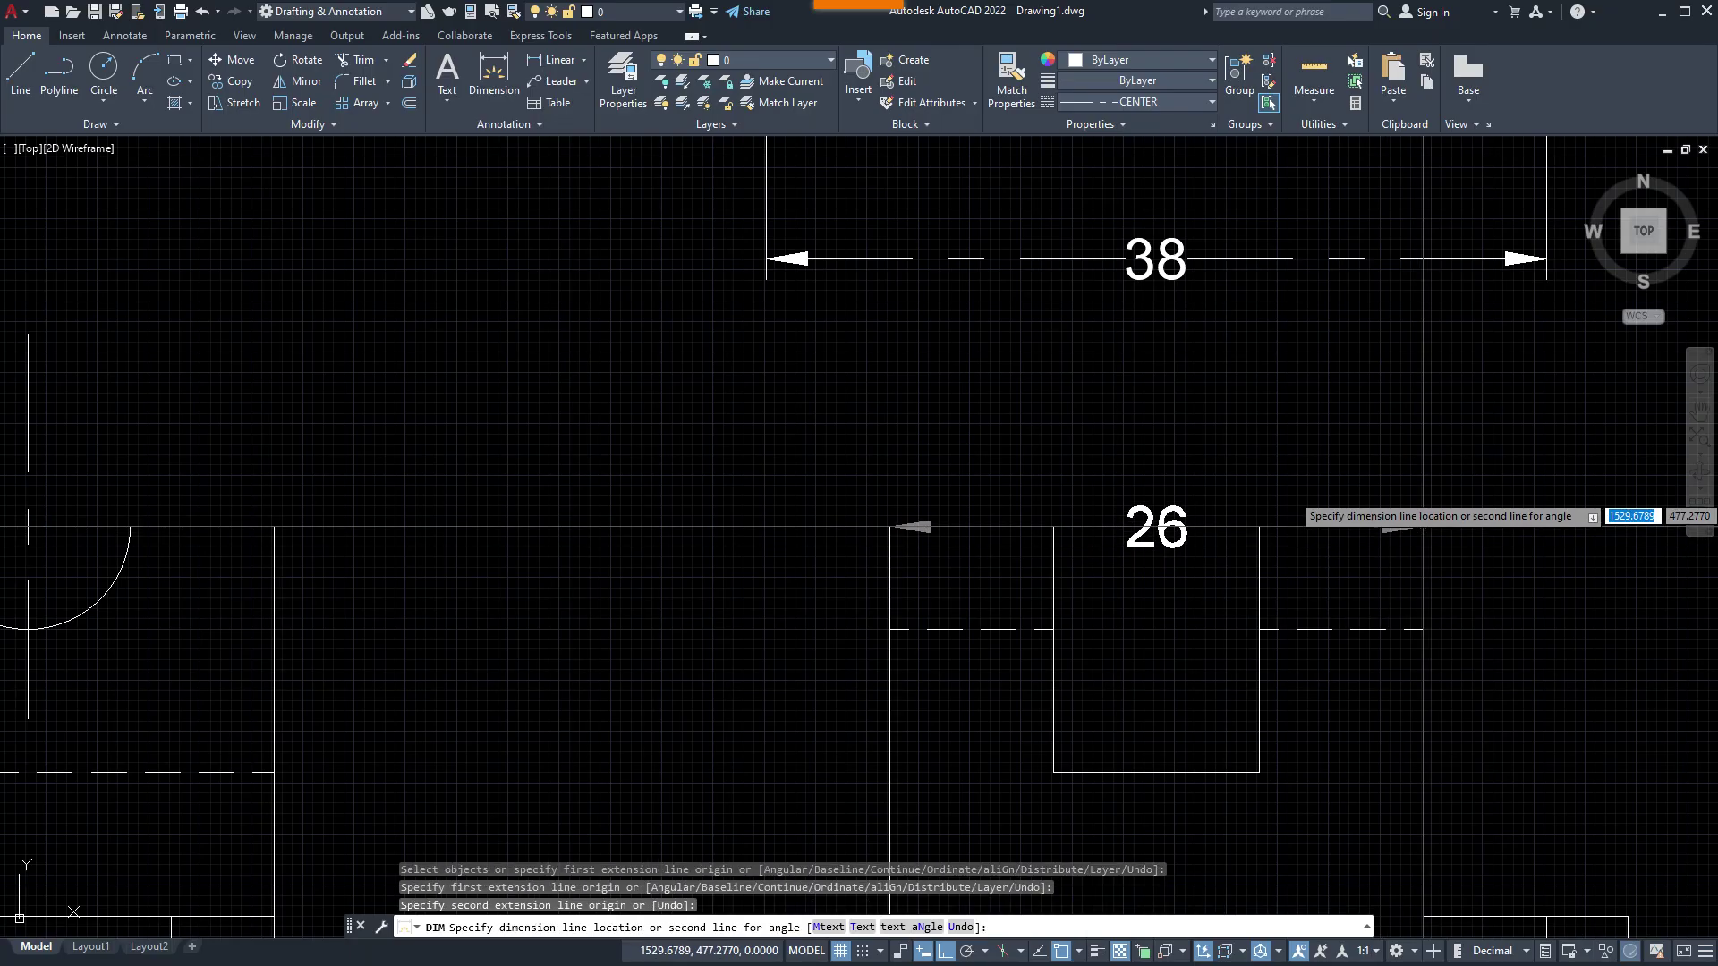
left_click(1429, 332)
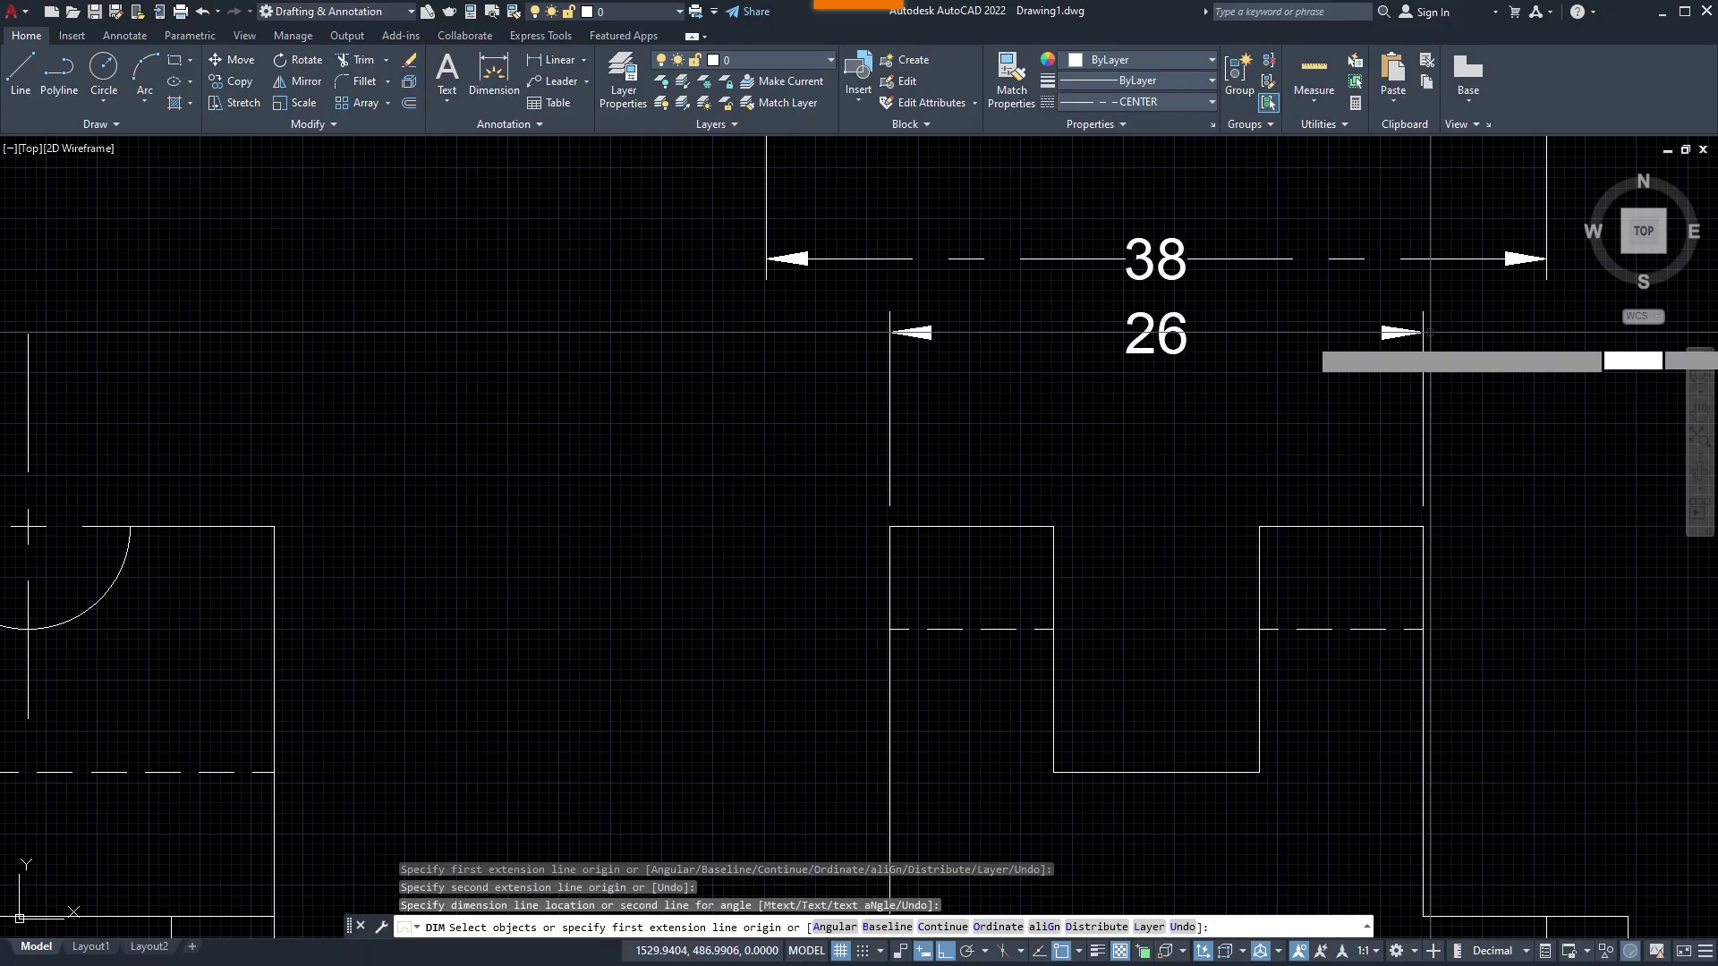
- Dimension the width of the front view's central slot between its top corners, placed just above the view
left_click(1054, 526)
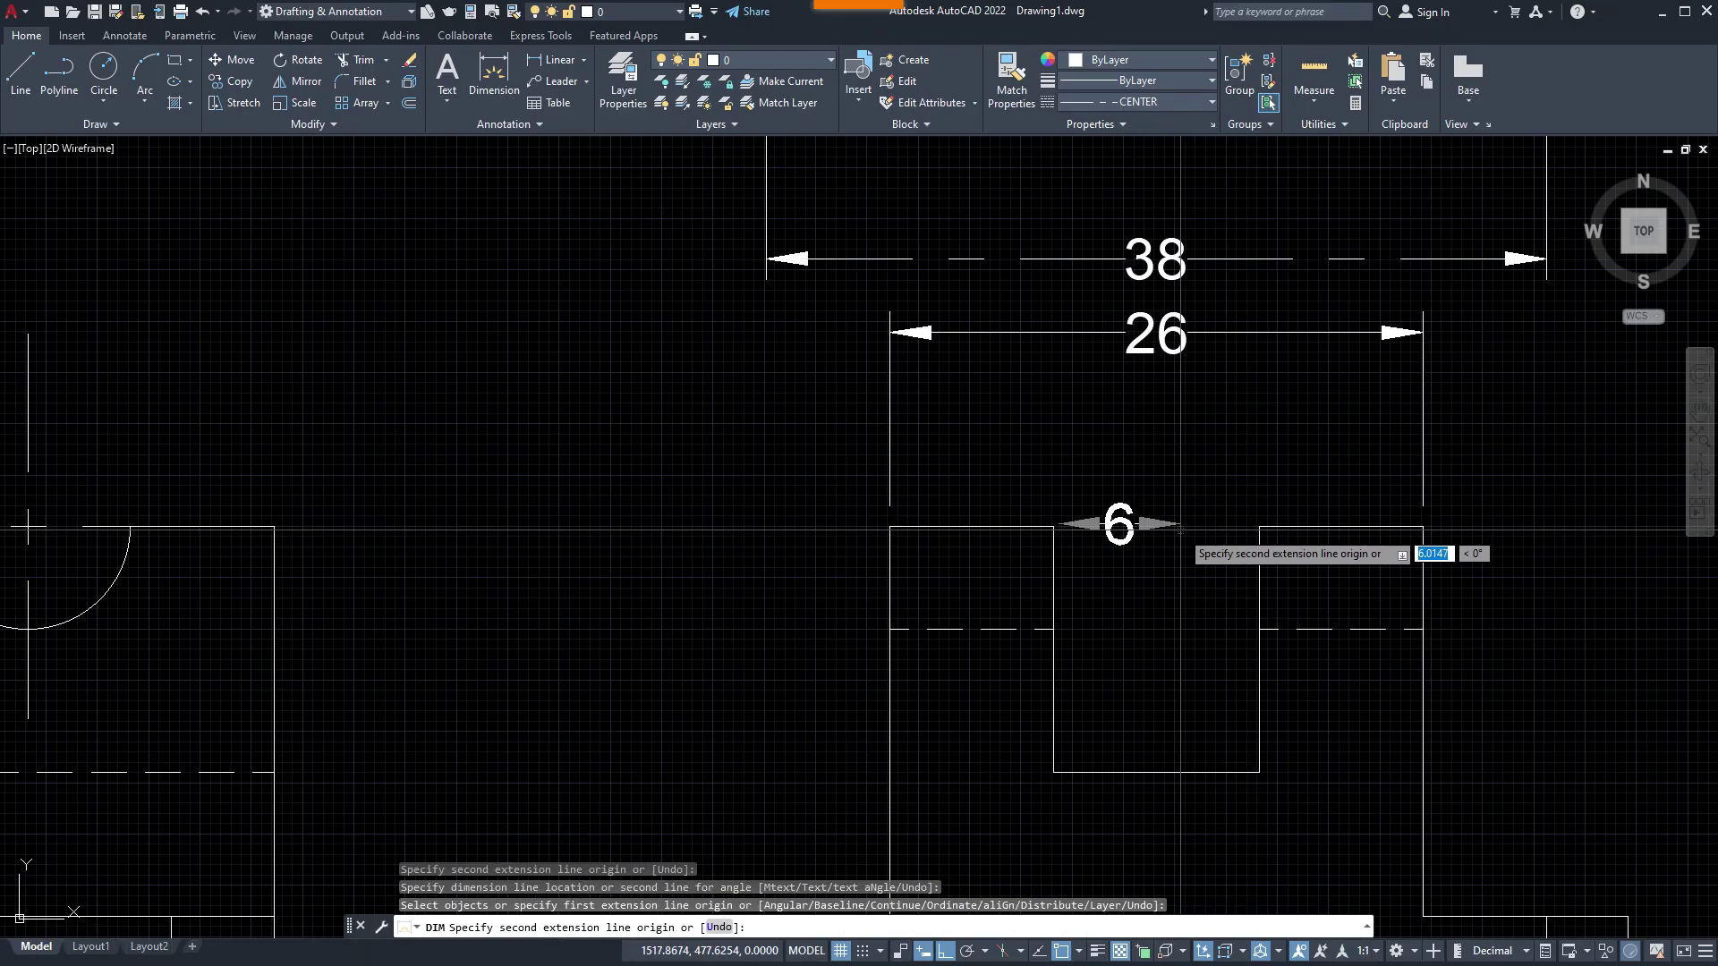
type("u")
key("Return")
left_click(1054, 526)
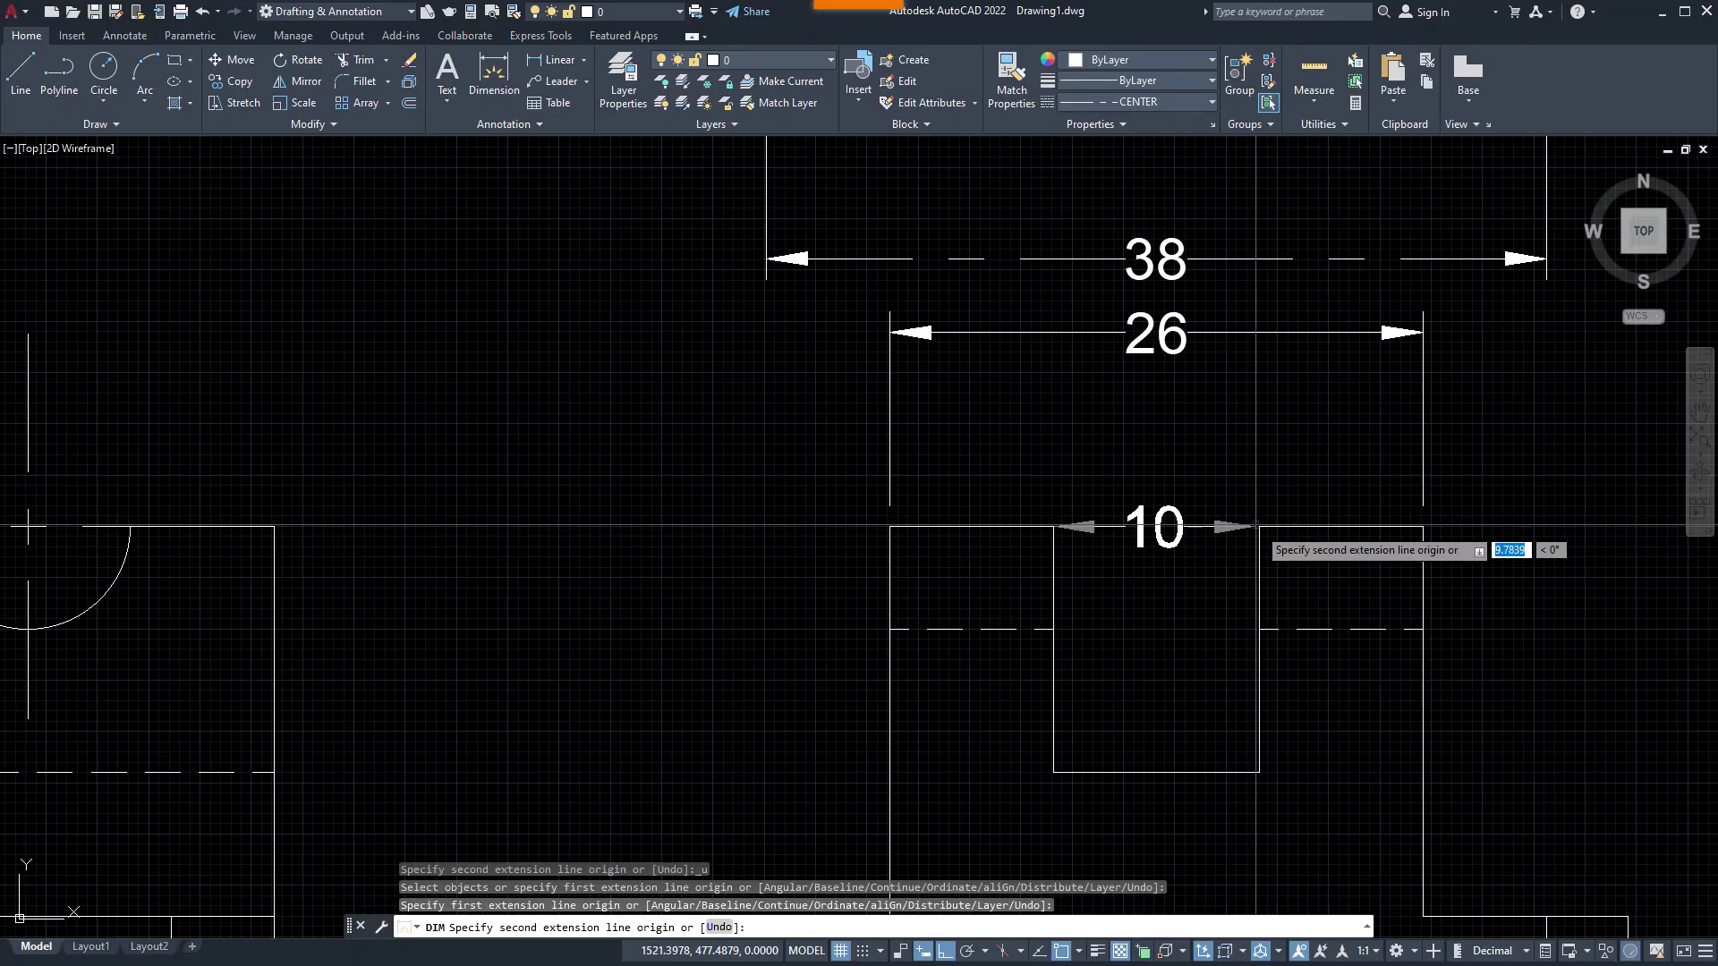
left_click(1257, 526)
left_click(1253, 433)
scroll(1108, 386, "down", 2)
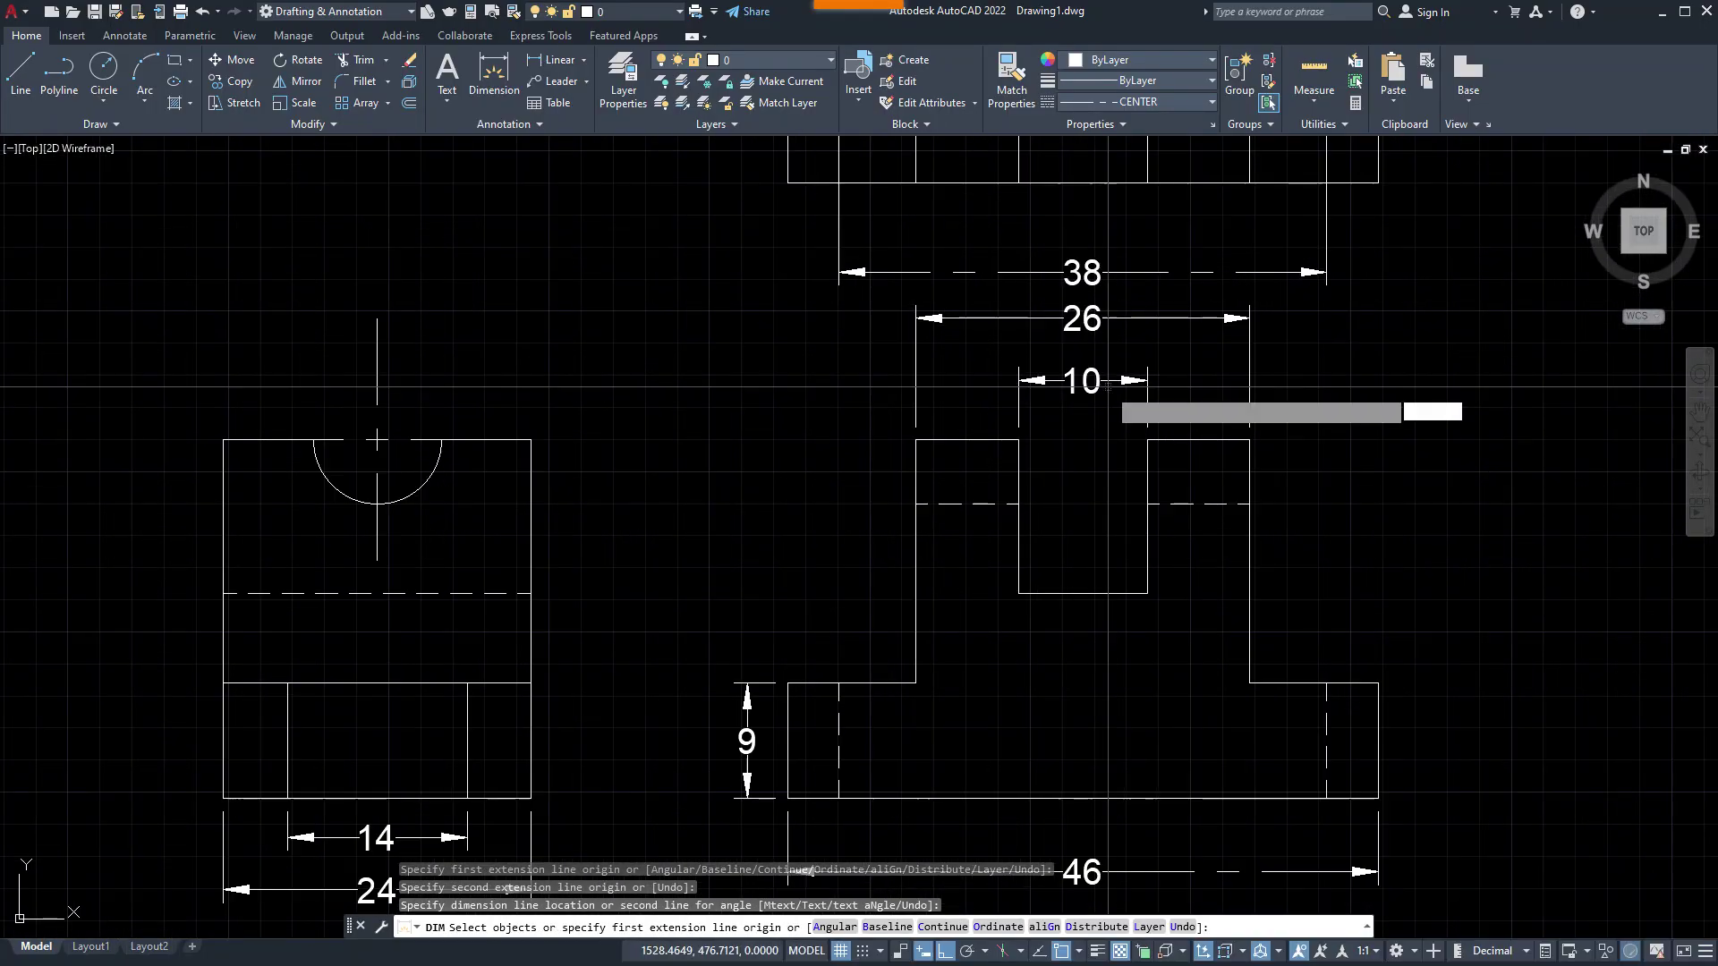
scroll(1038, 407, "down", 1)
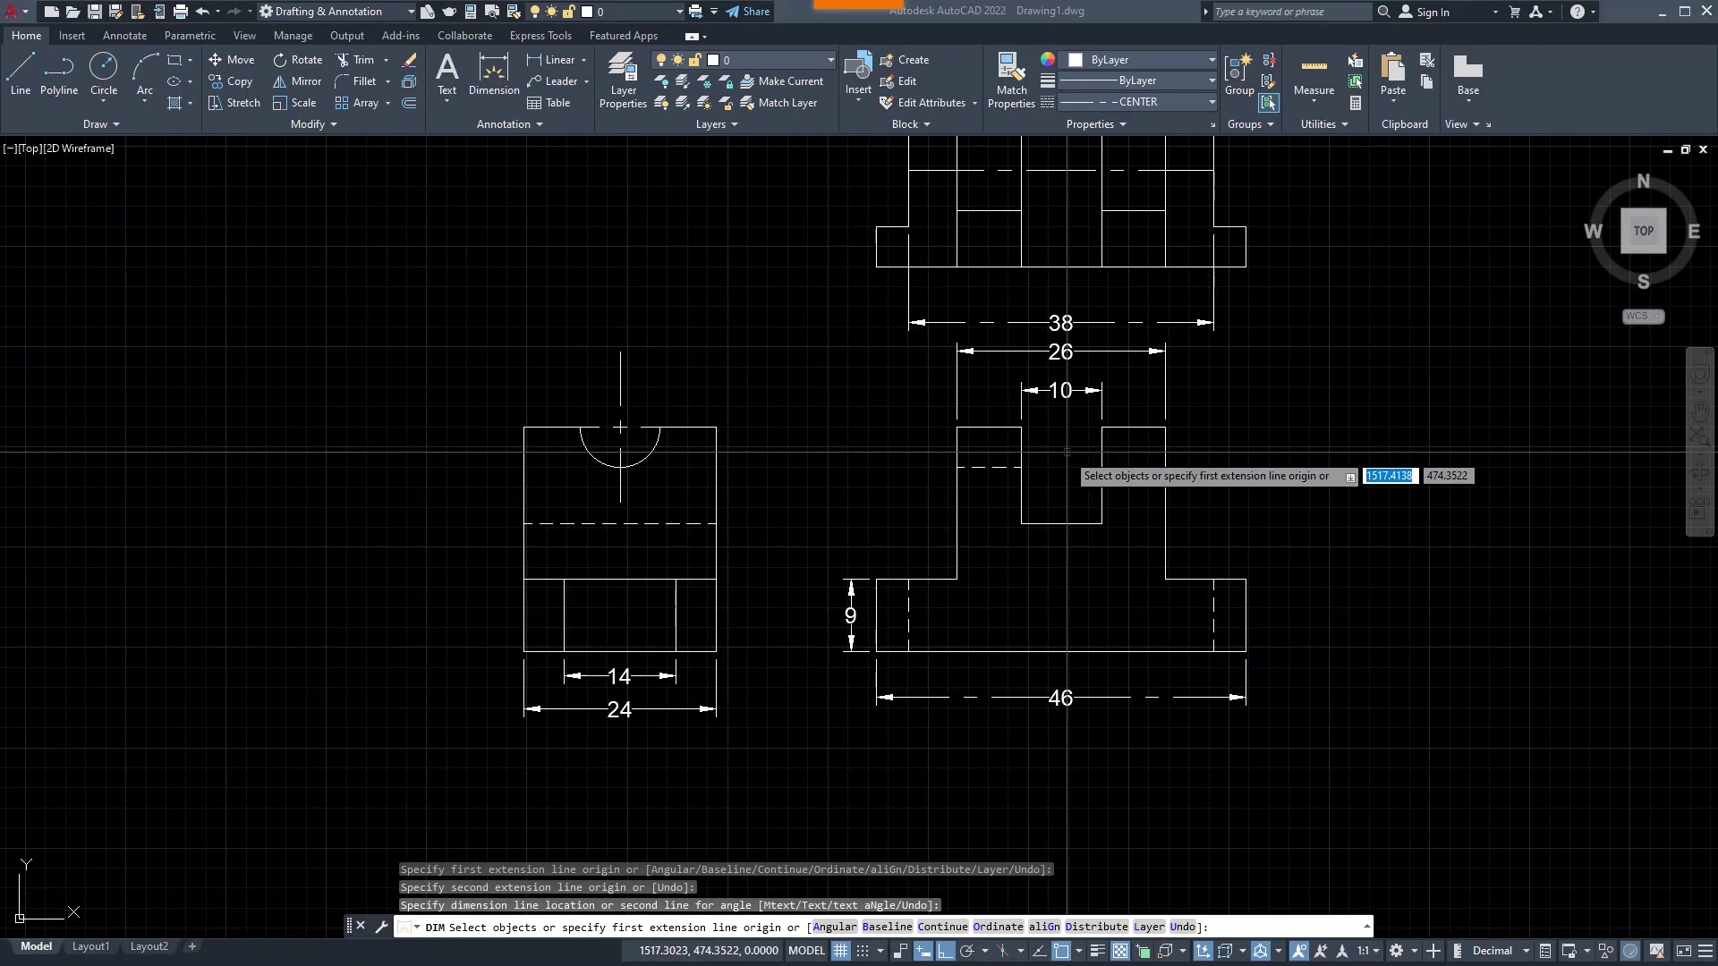
- Check the reference image in Word, then add a radius dimension to the side view's semicircular cutout, placed outside the view's right edge
key("alt+Tab")
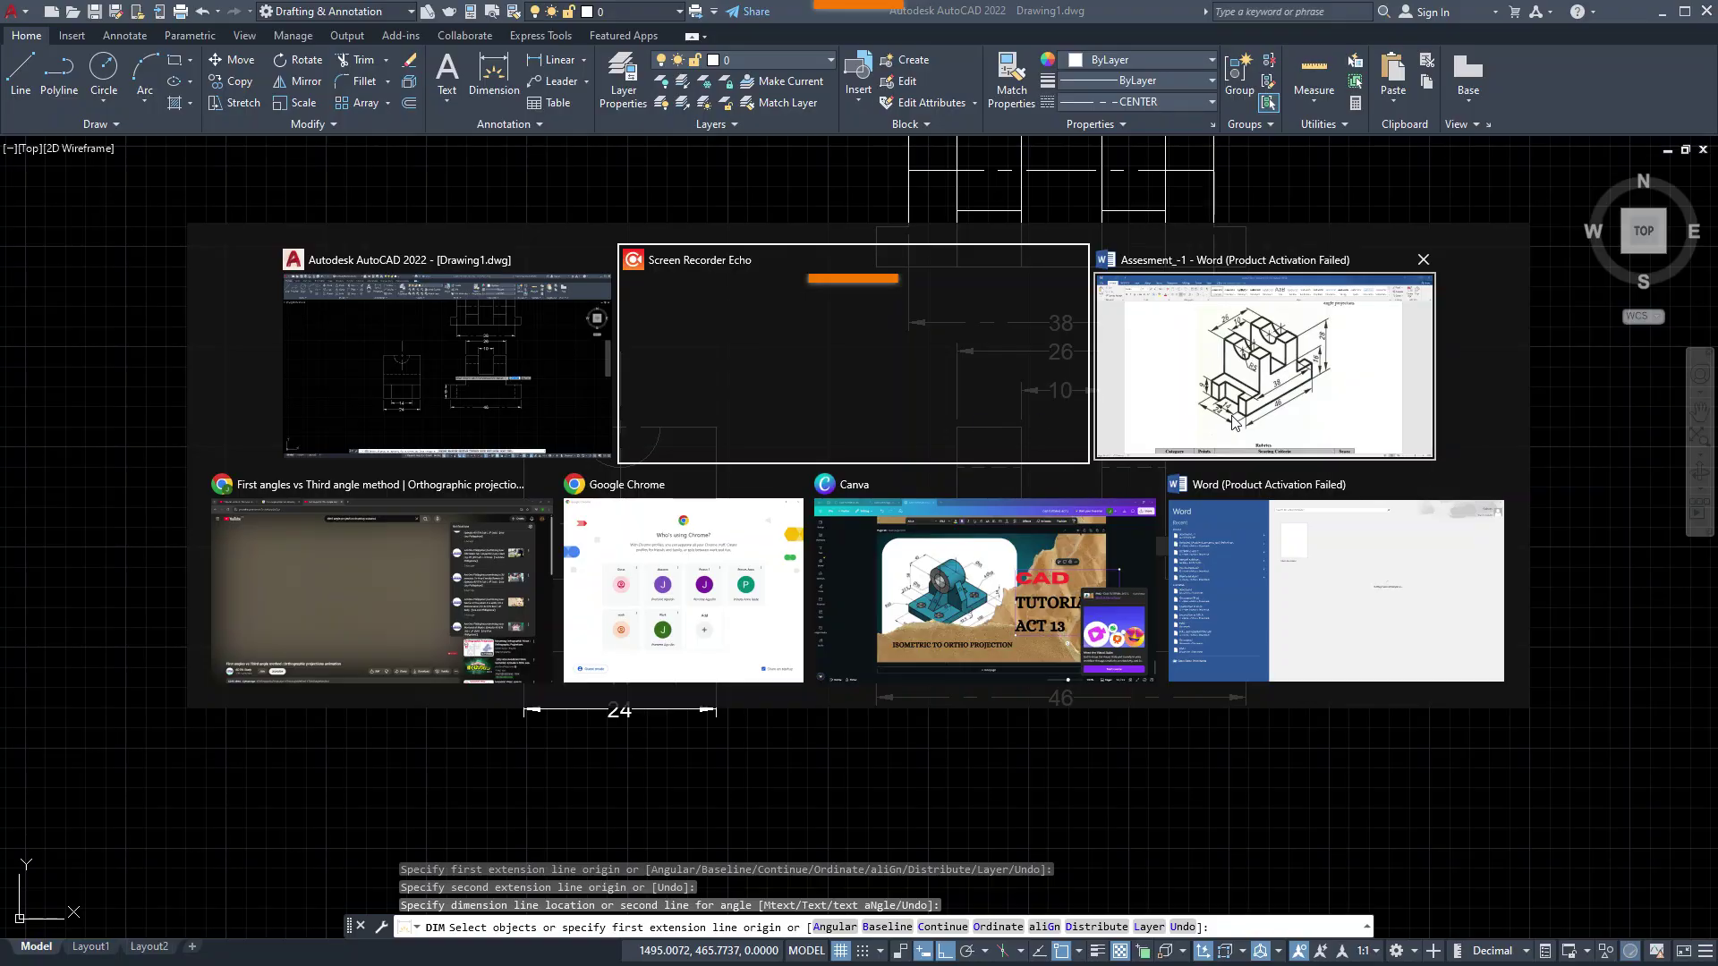
left_click(1233, 420)
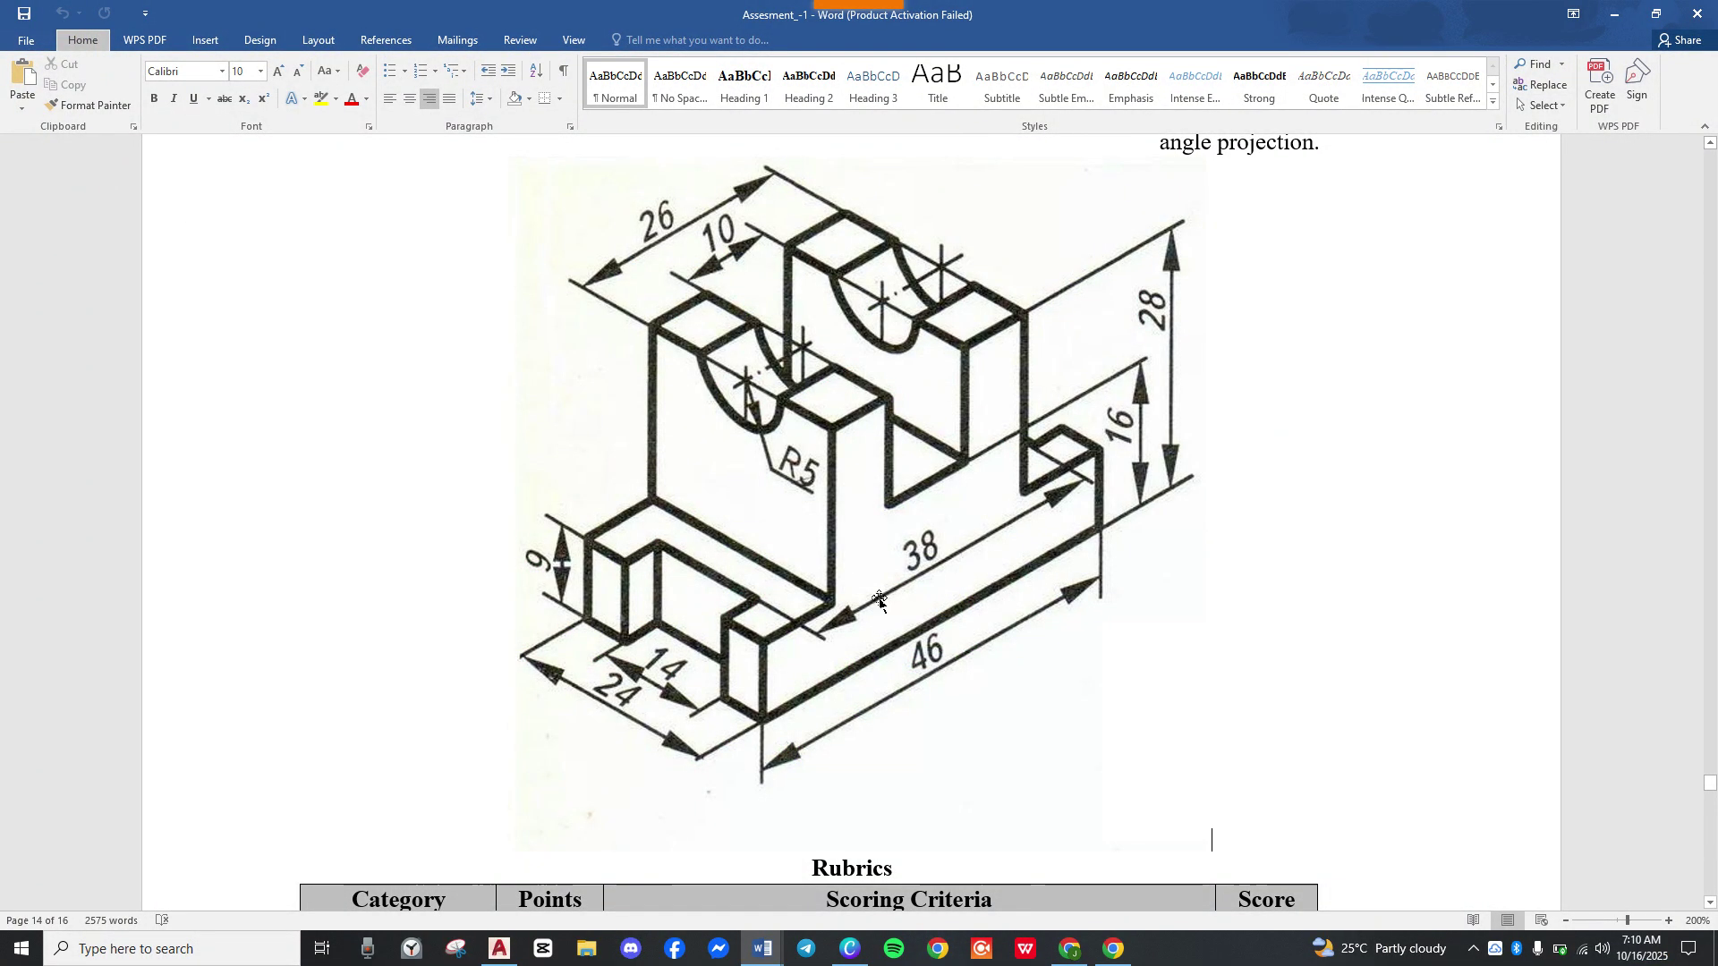
key("alt+Tab")
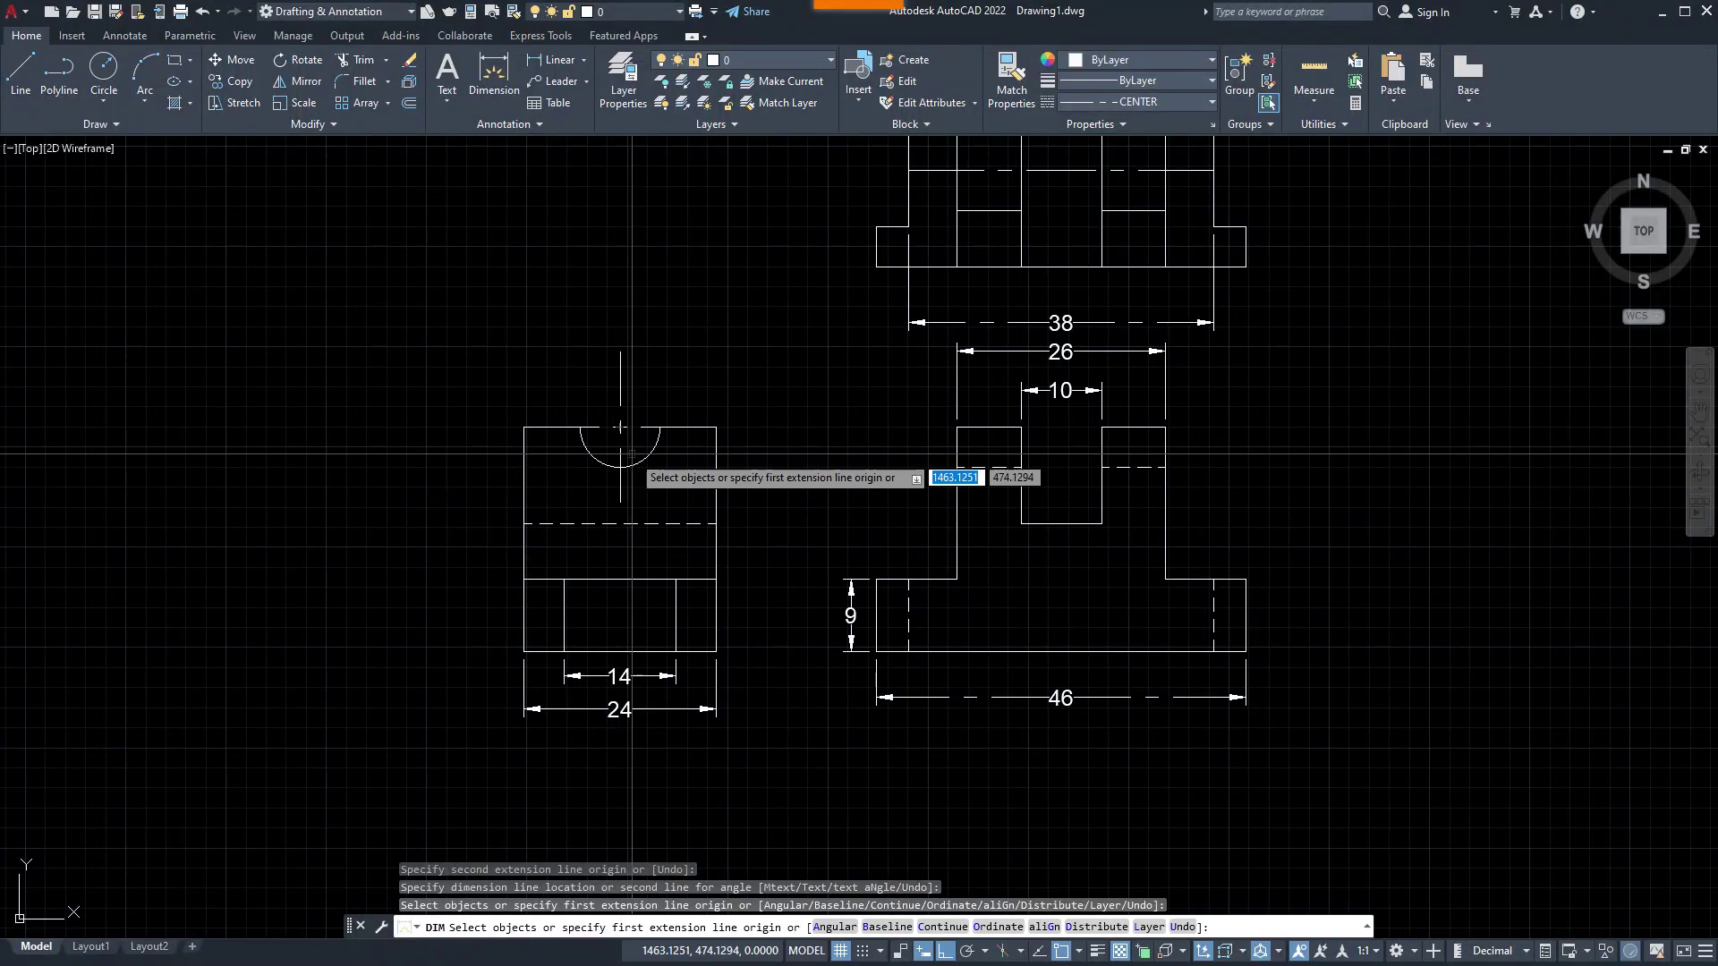
left_click(656, 455)
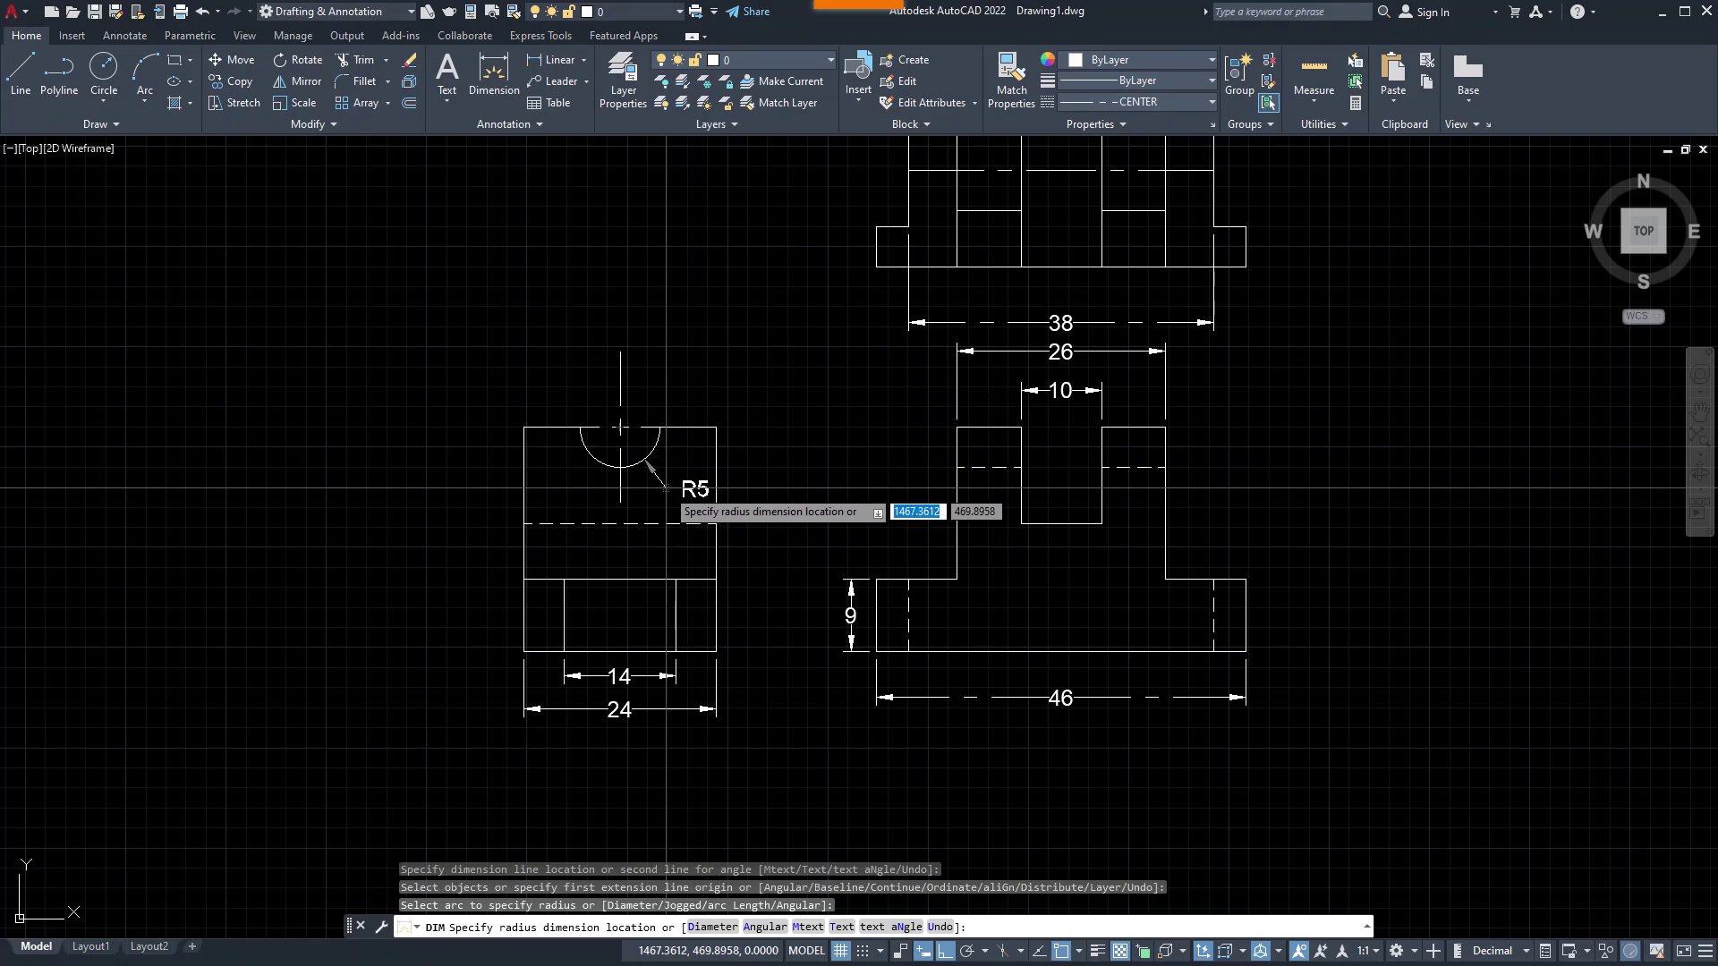
left_click(749, 534)
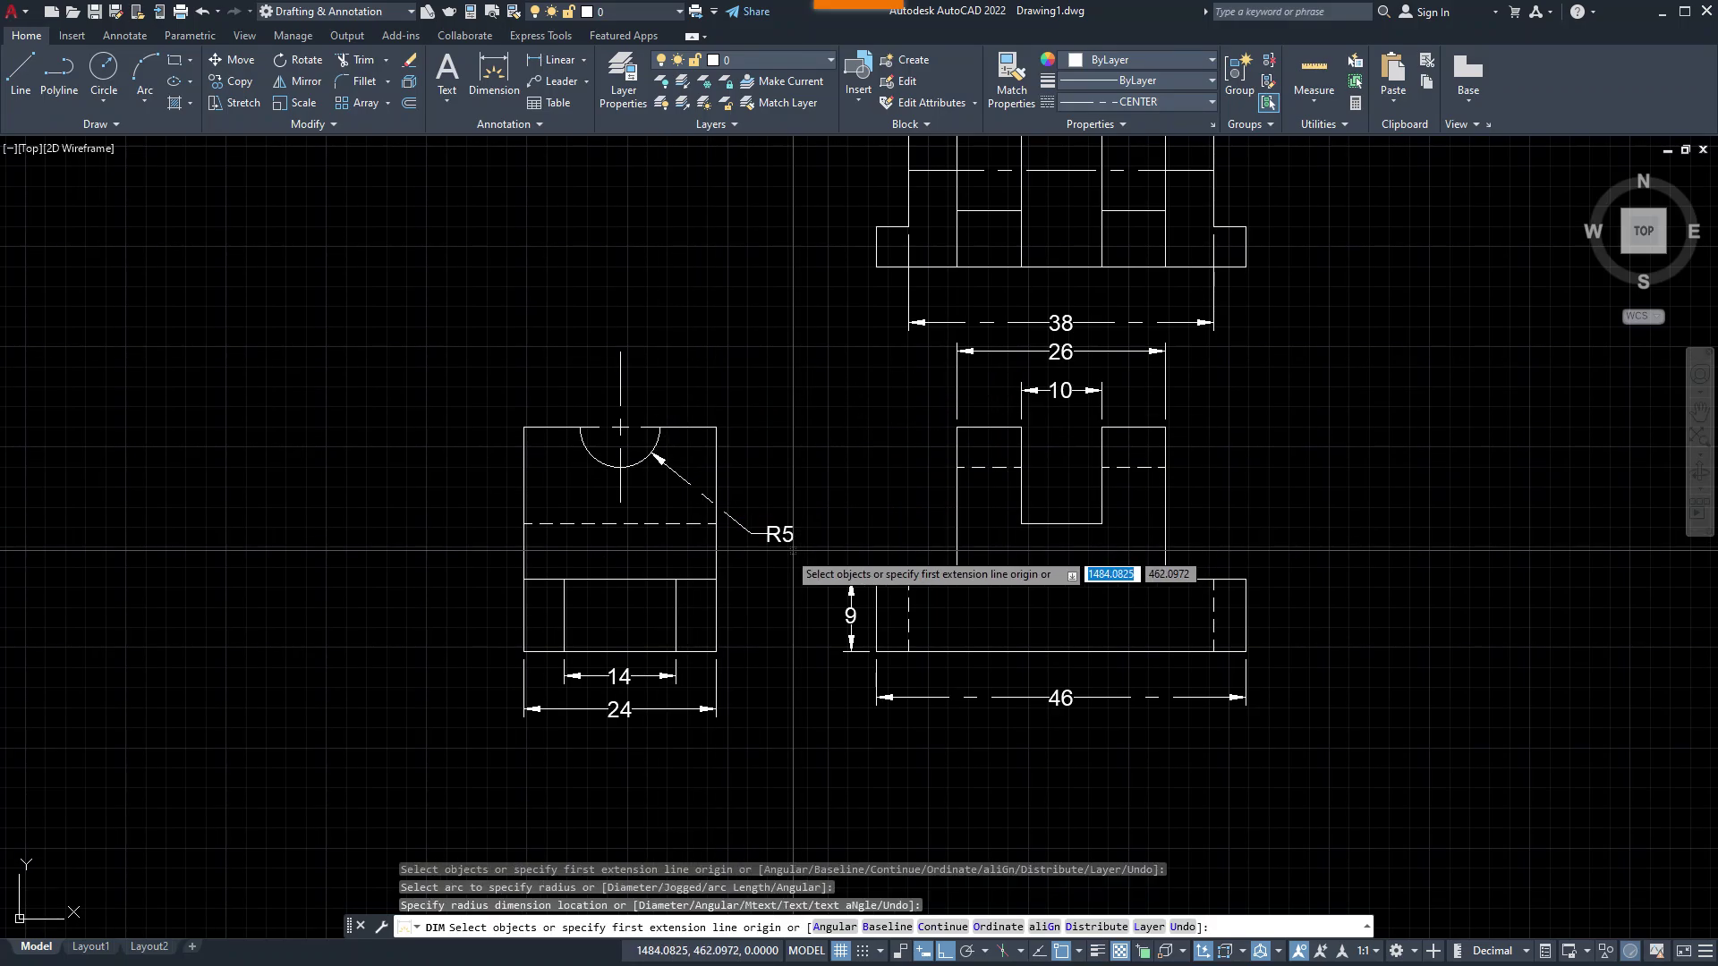
key("Escape")
scroll(969, 512, "down", 3)
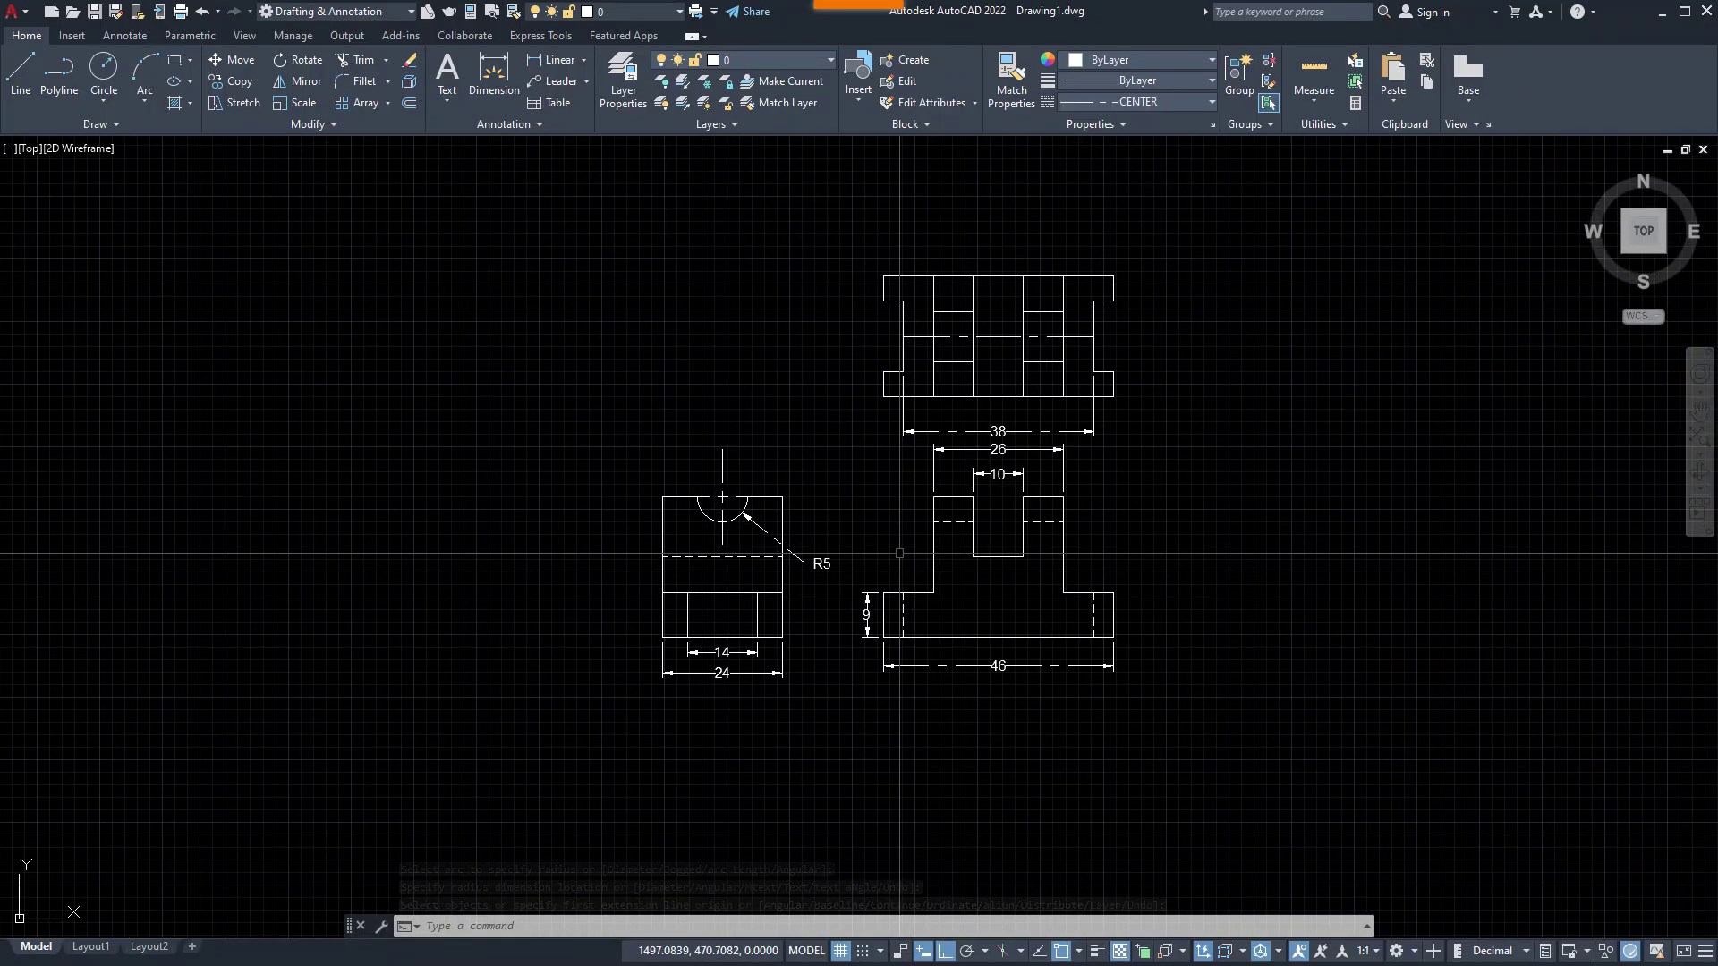
- Check the reference image in Word, then dimension the height from the front view's base to its slot floor, placed right of the view
key("alt+Tab")
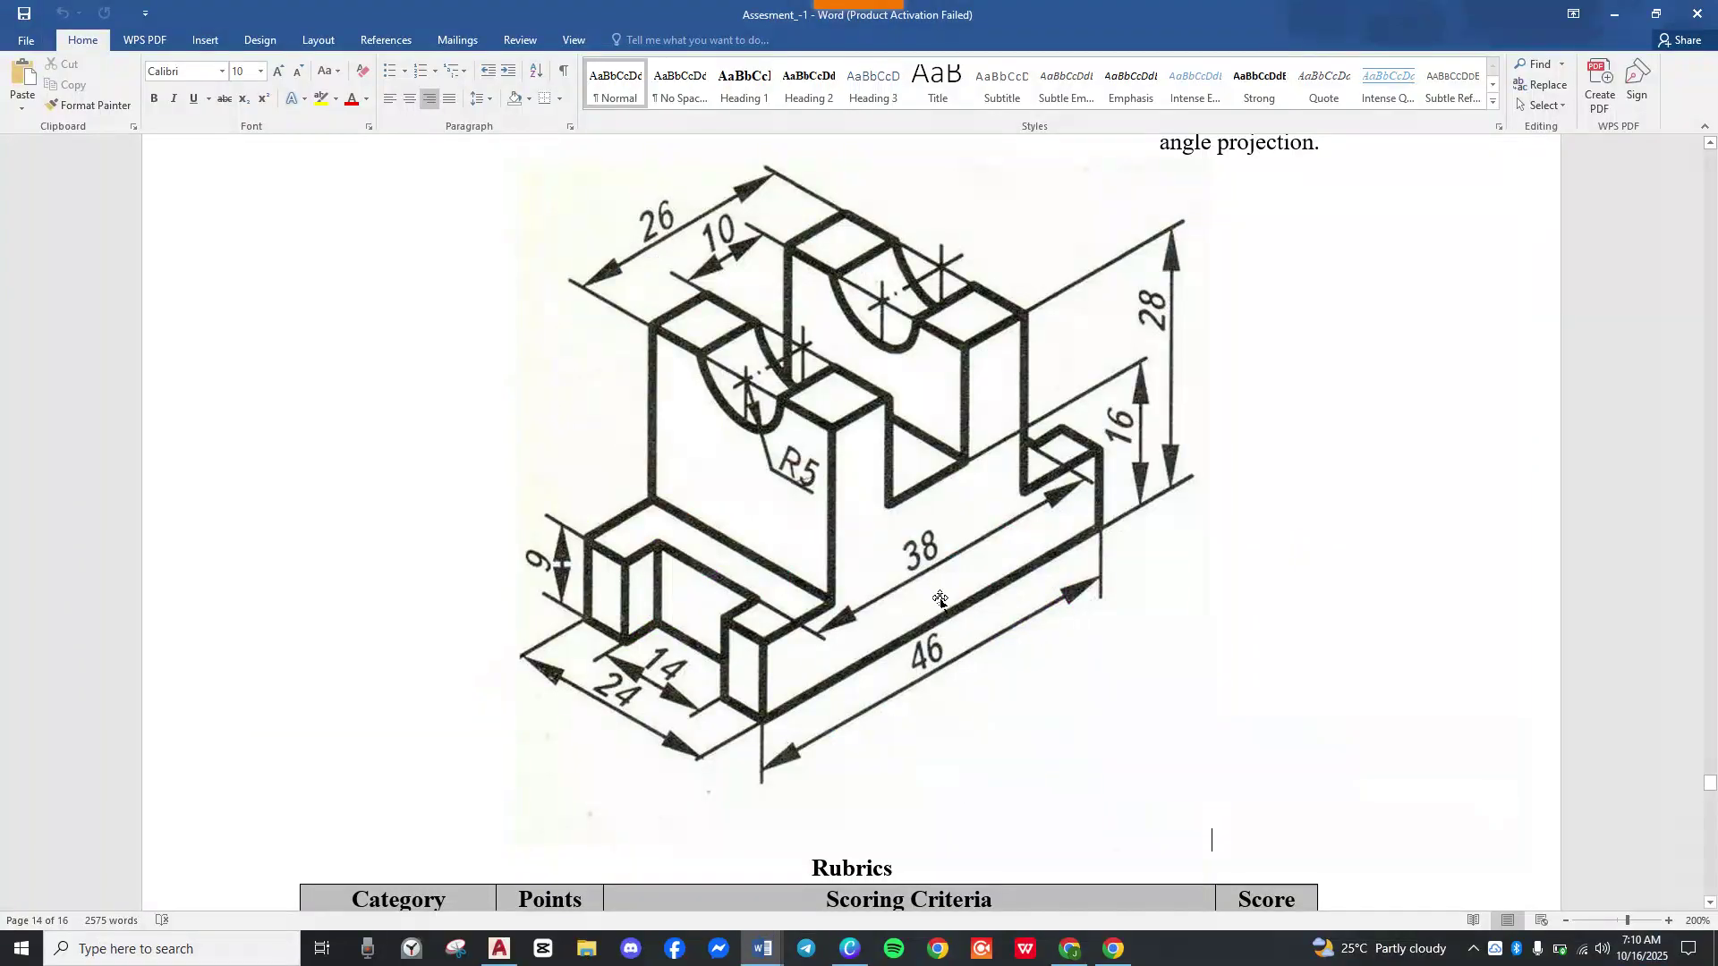
key("alt+Tab")
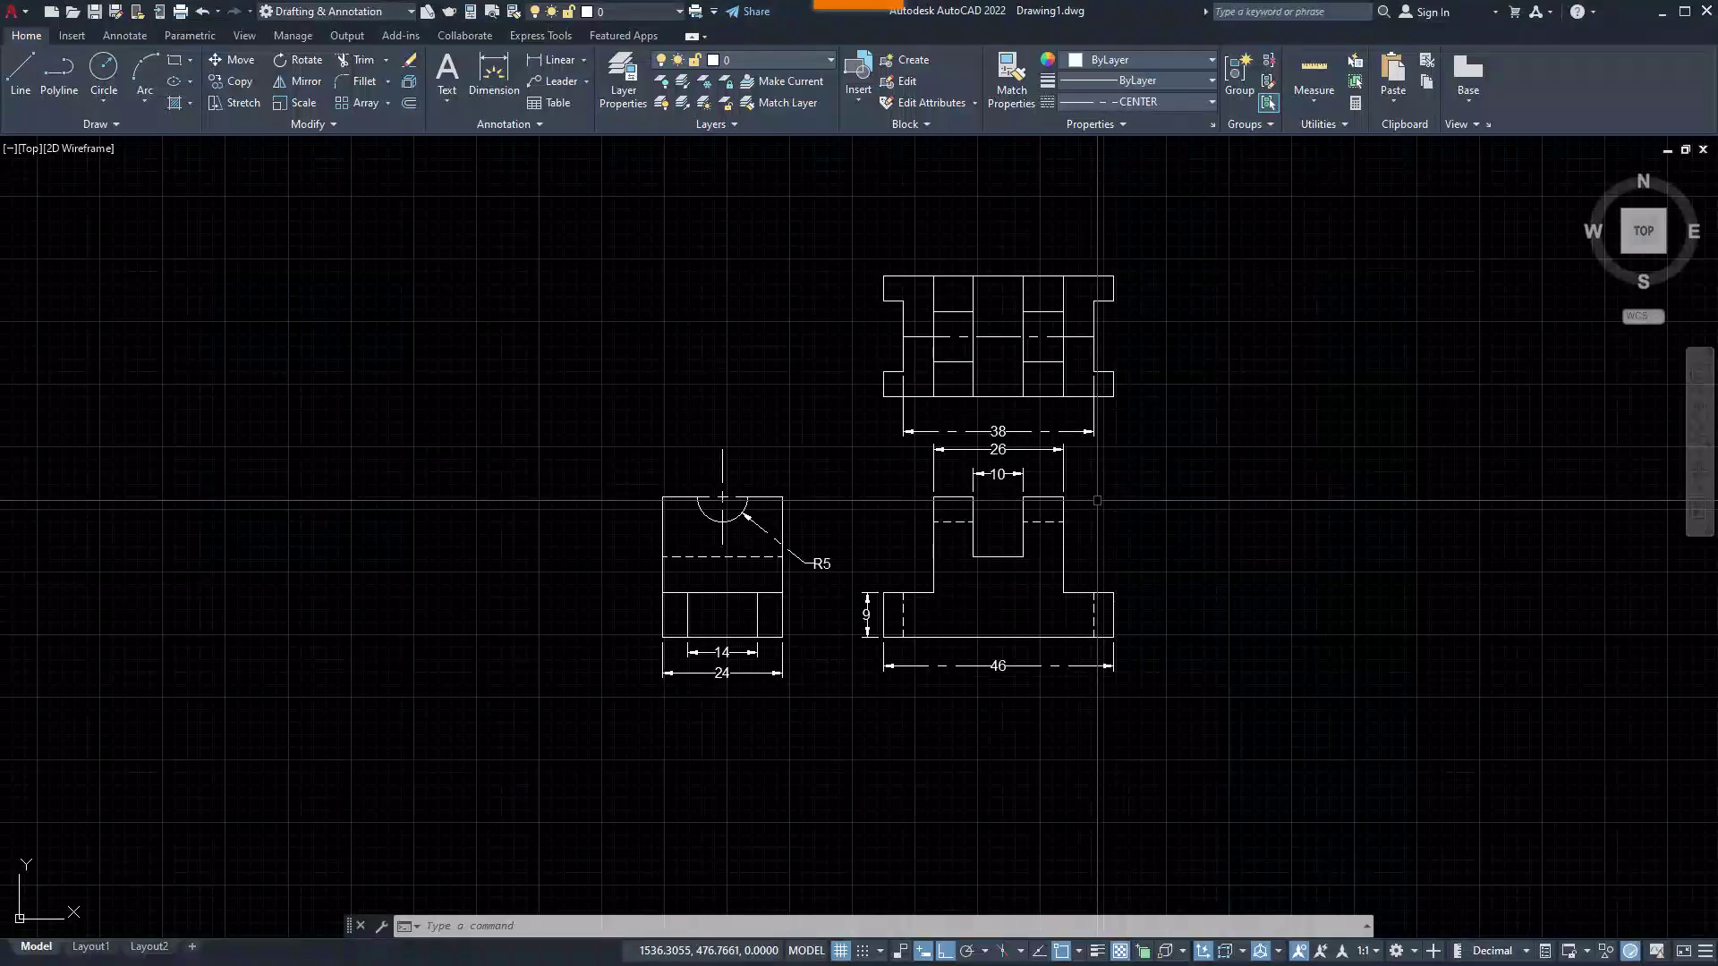
scroll(1039, 617, "up", 4)
type("dim")
key("Return")
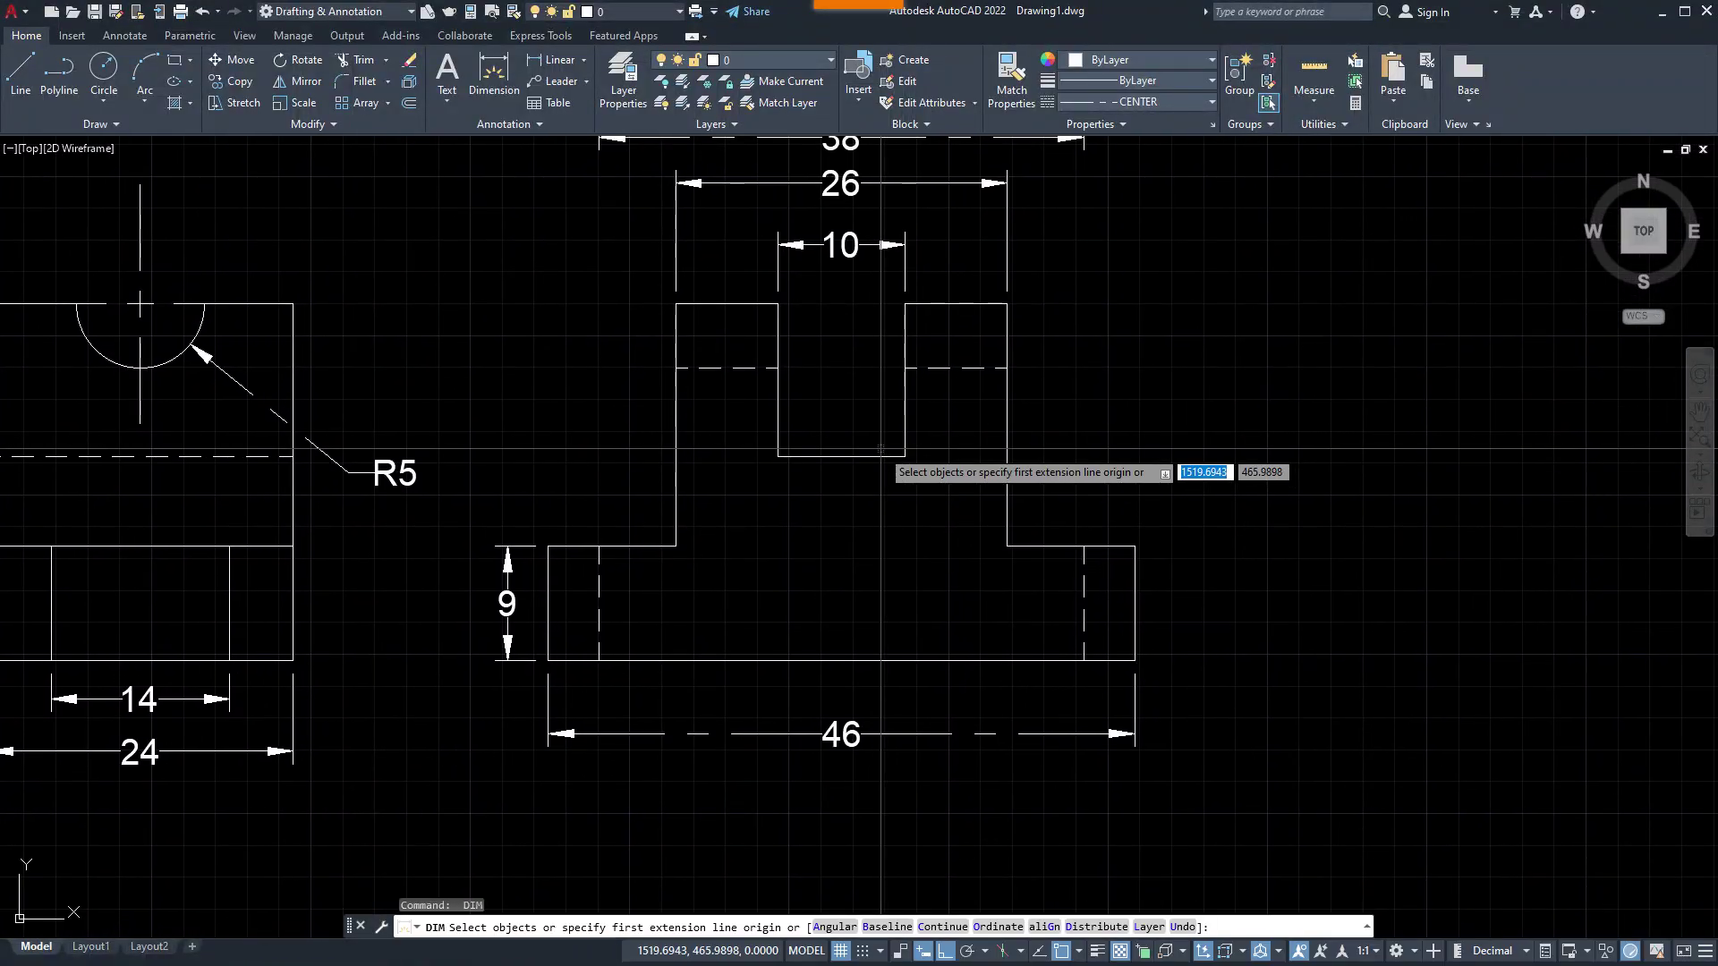
left_click(904, 456)
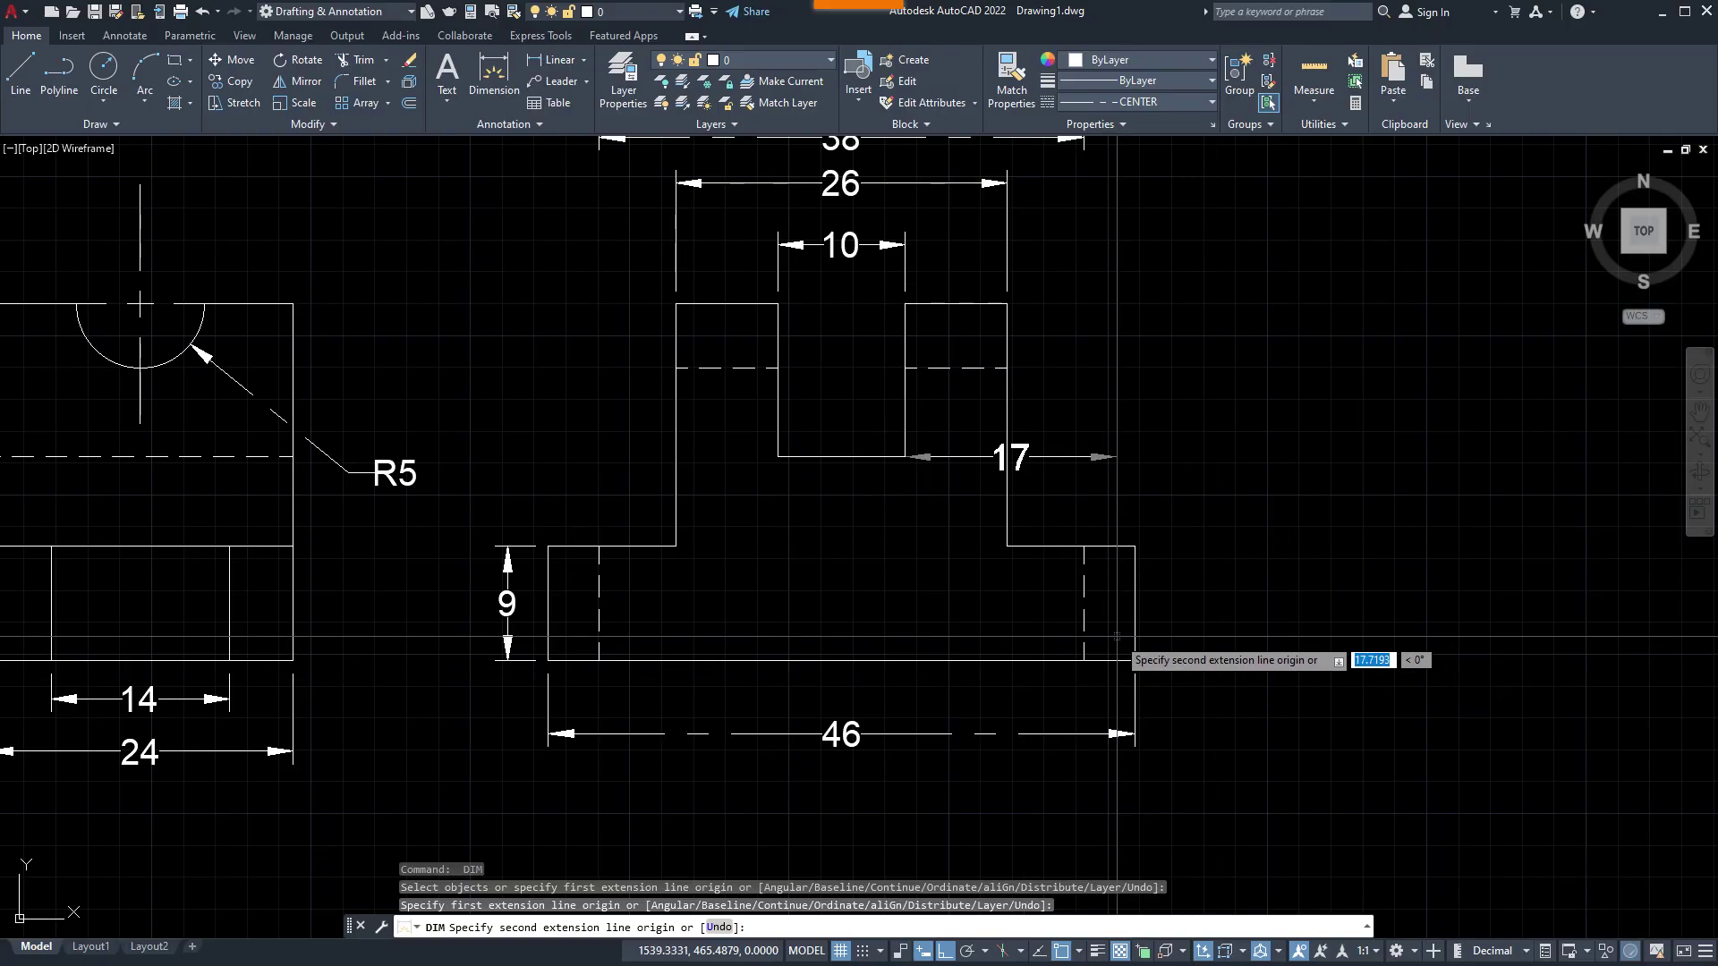
left_click(1134, 660)
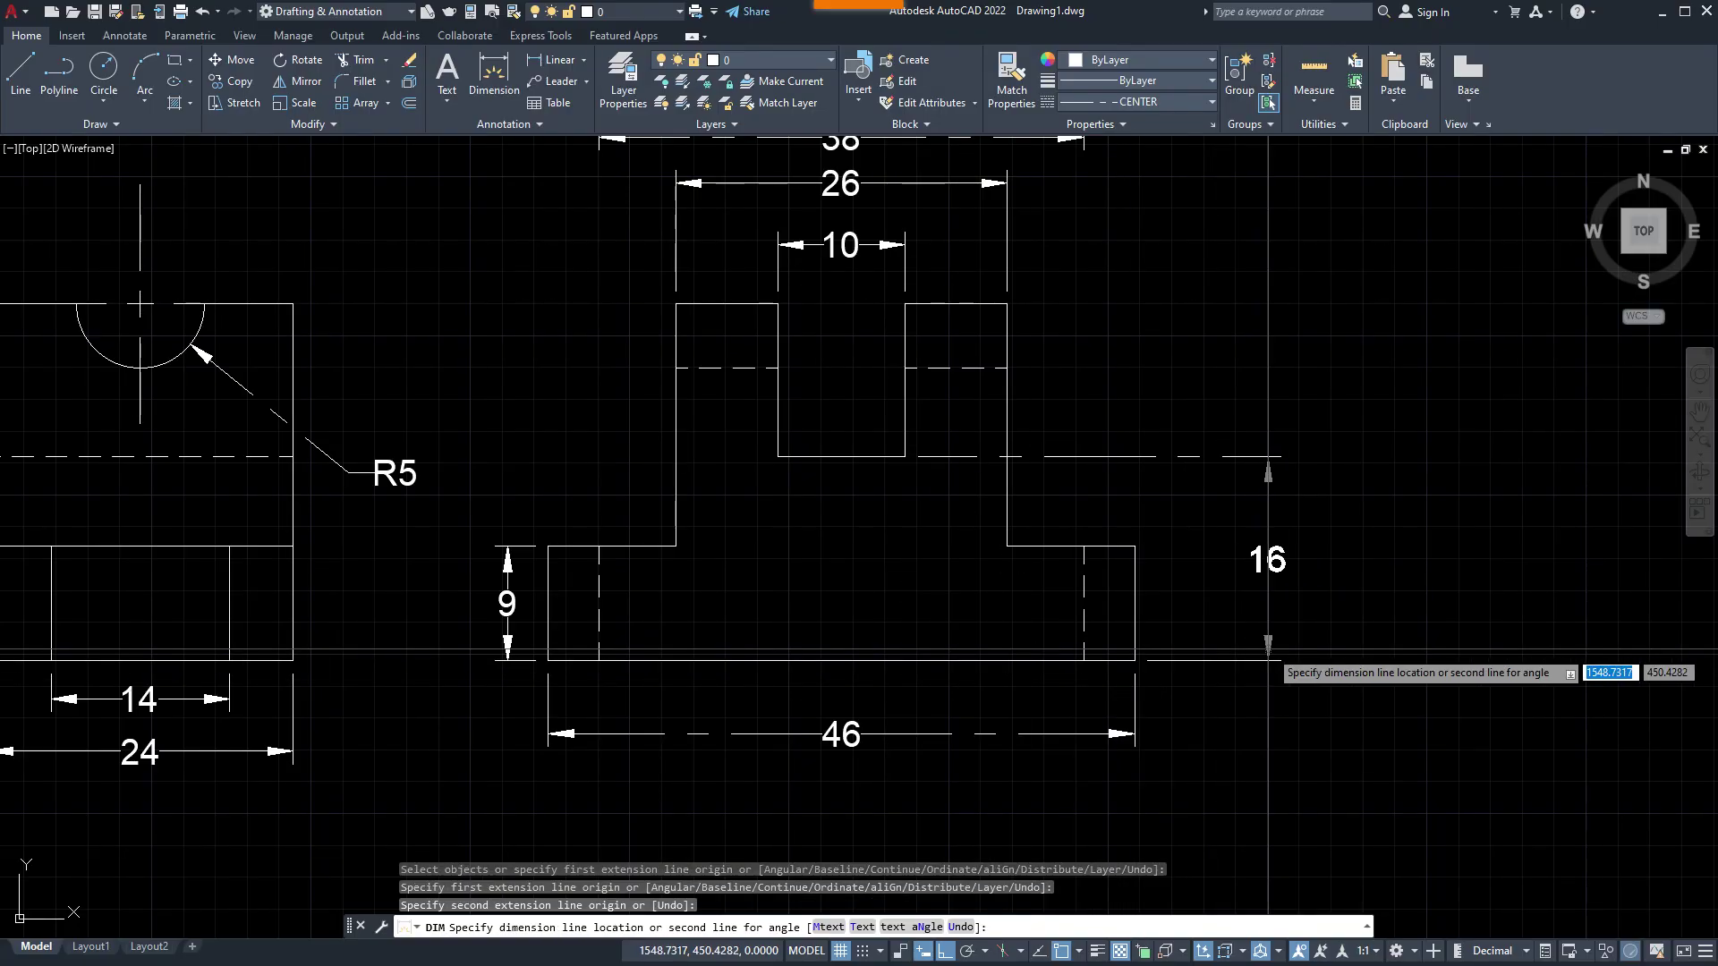
left_click(1270, 650)
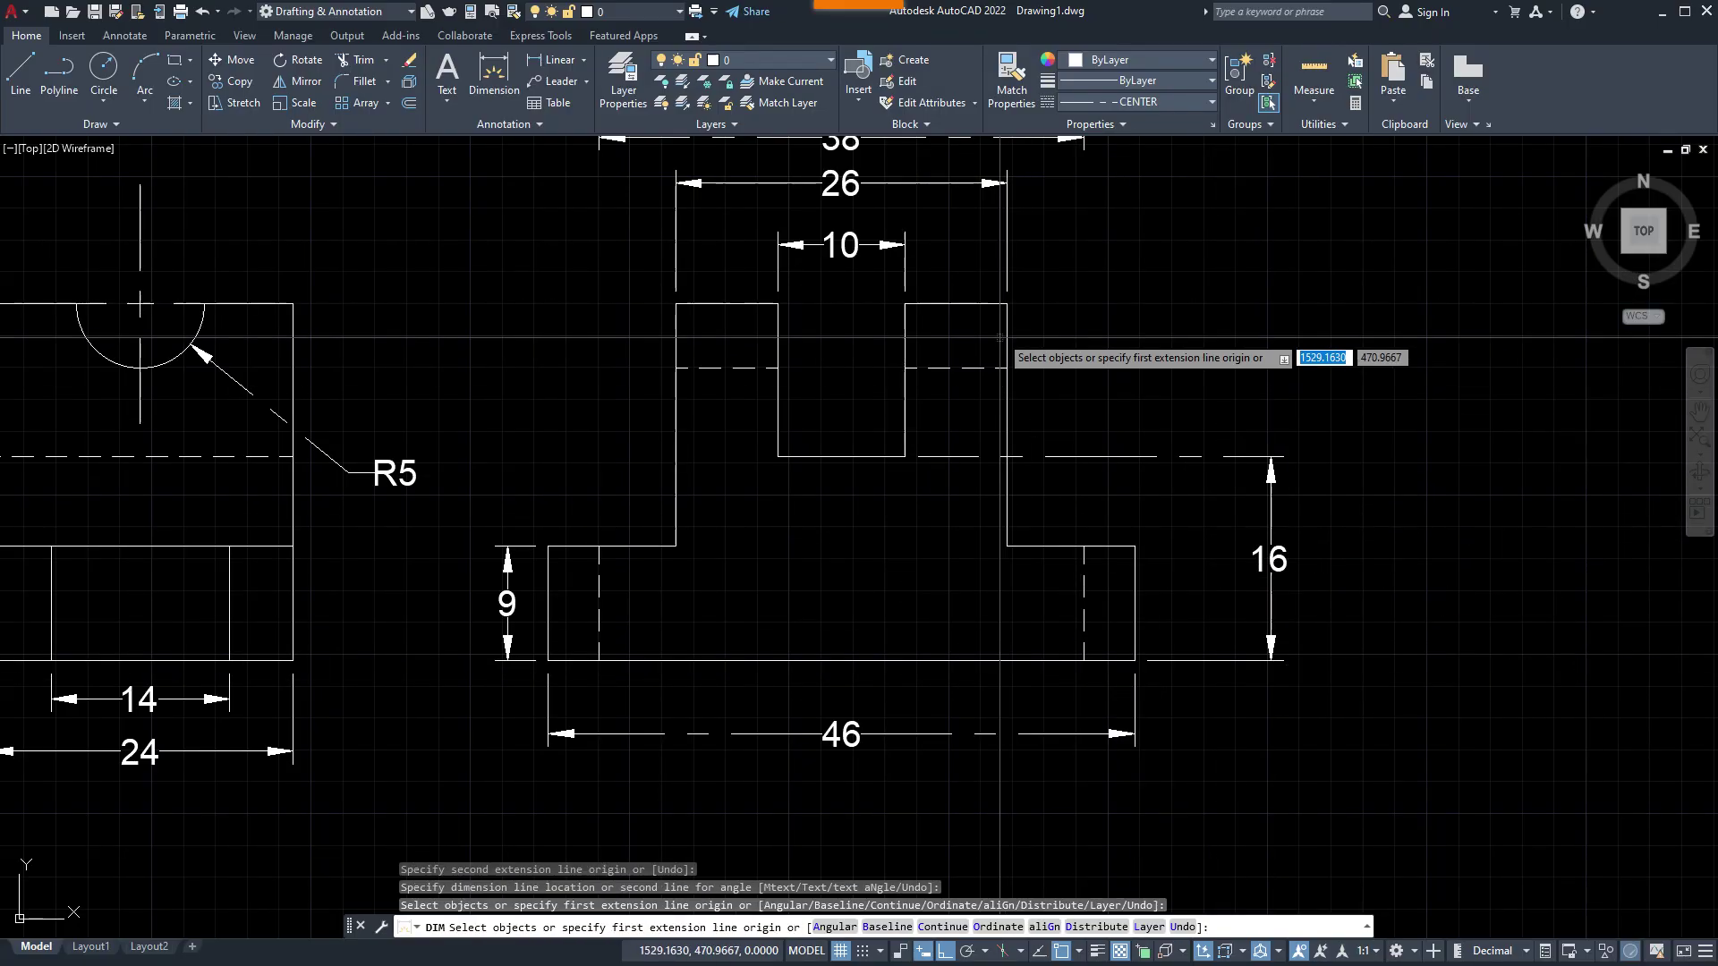
- Dimension the front view's overall height from its top right corner to its base, placed outside the slot floor height dimension
left_click(1006, 304)
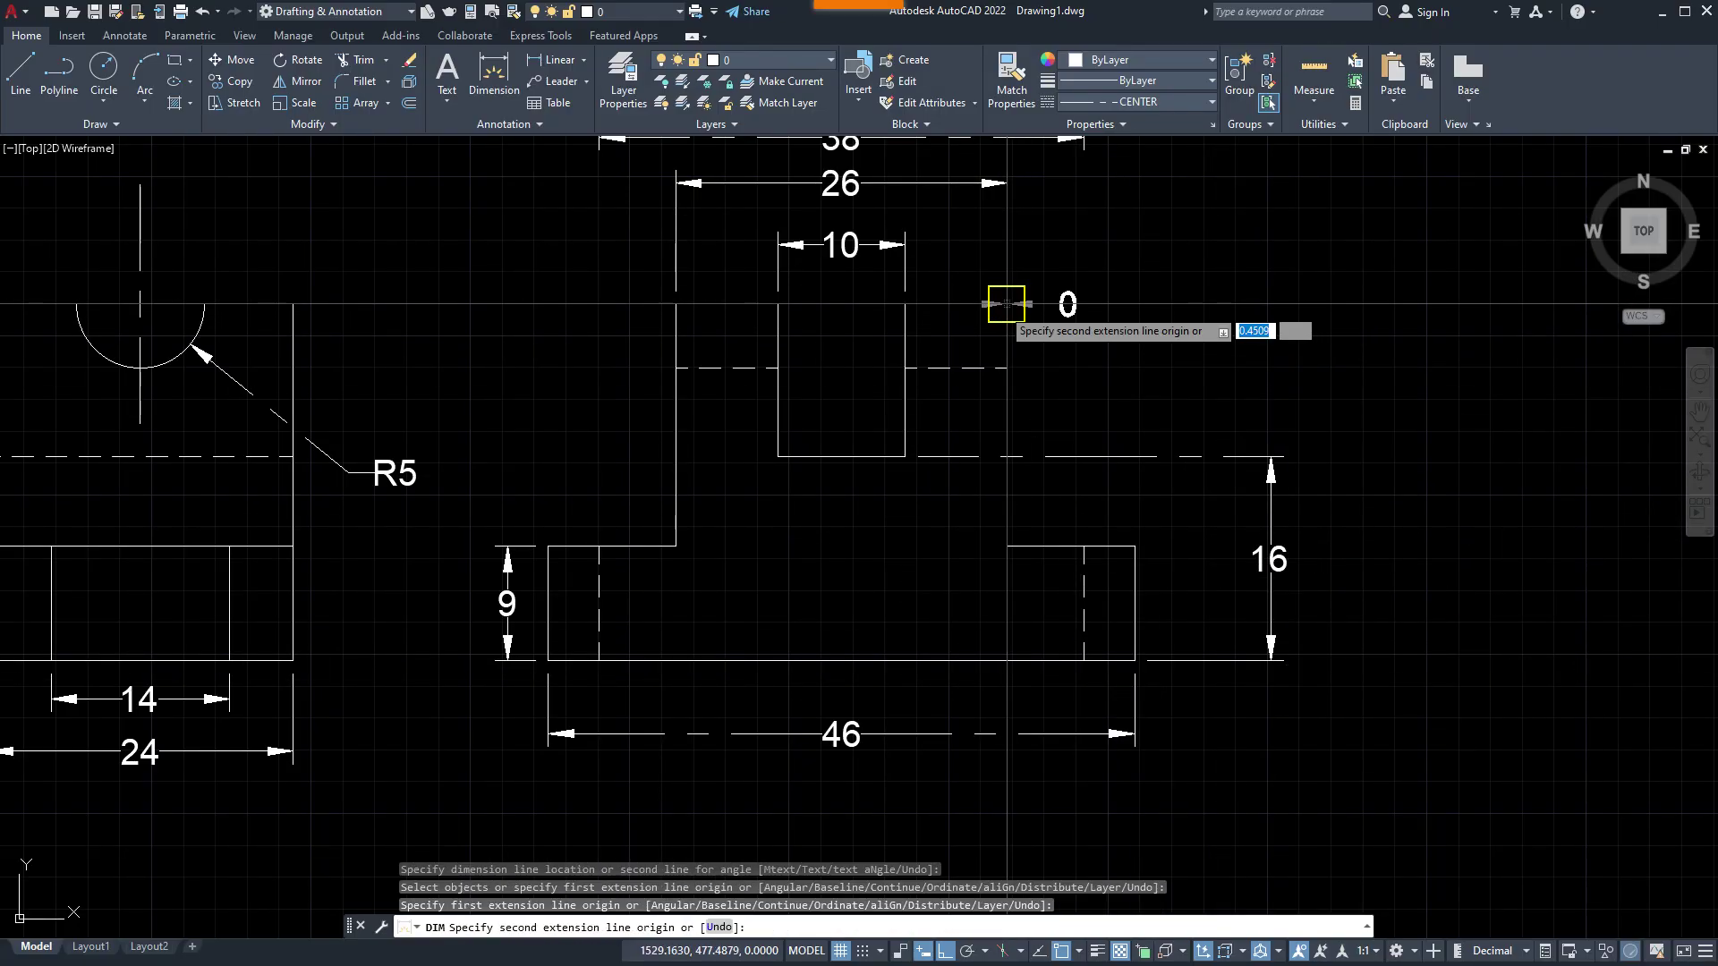
left_click(1134, 660)
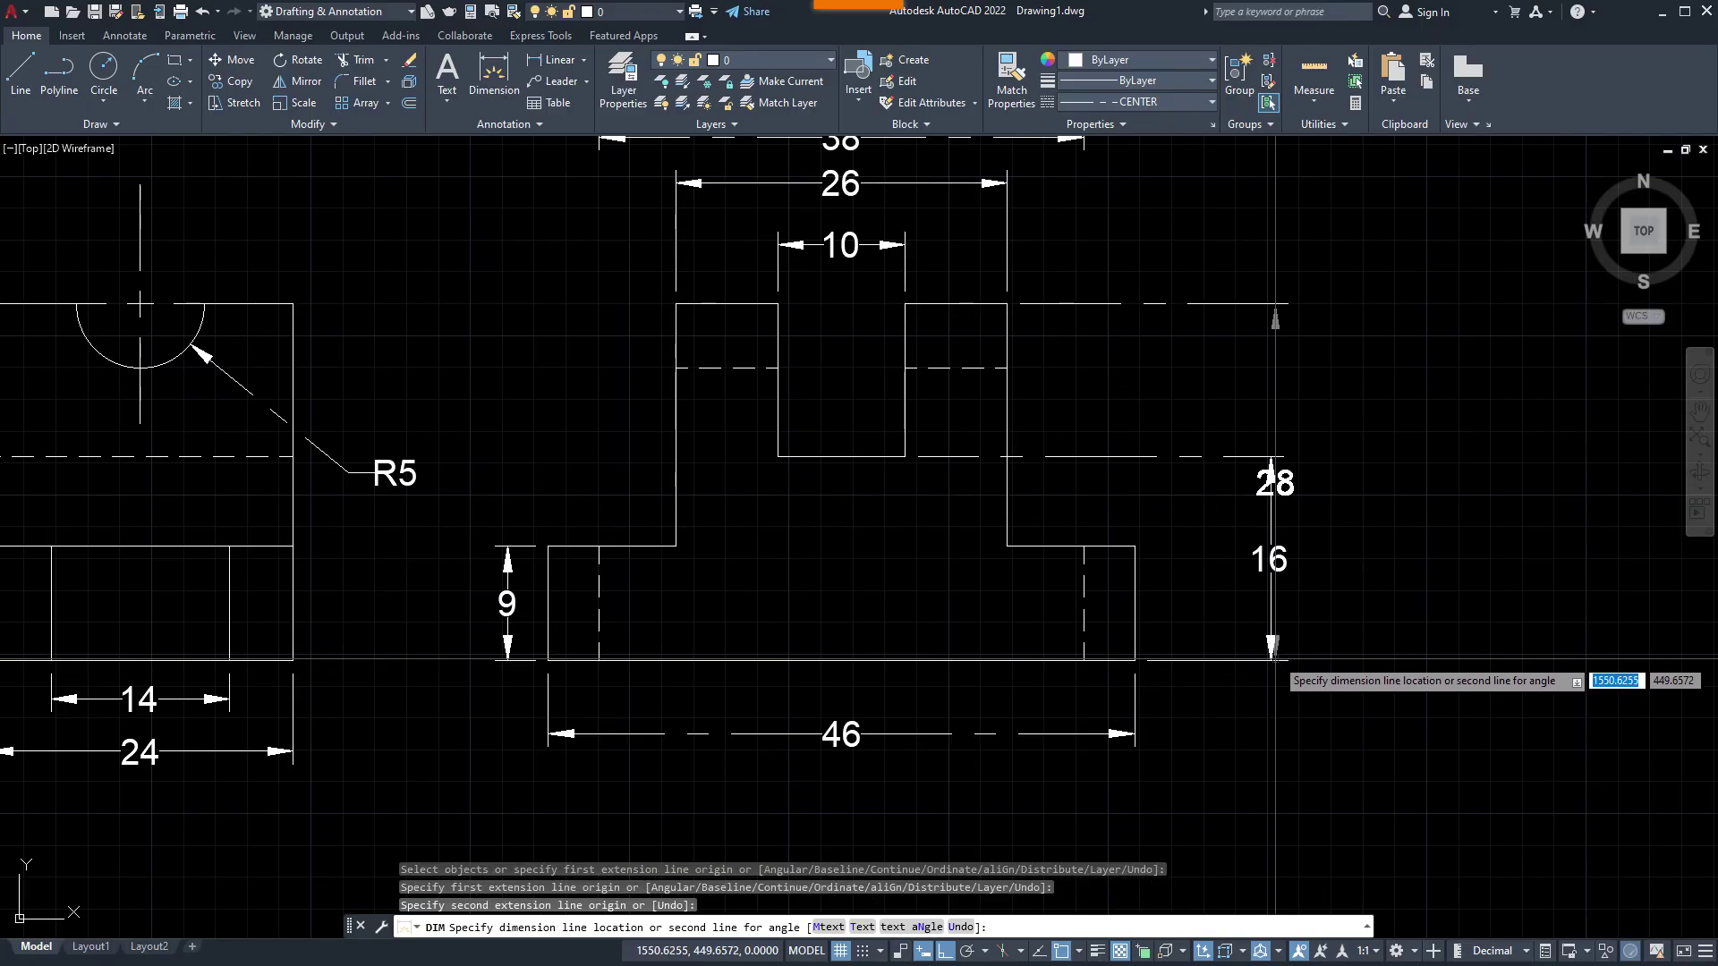
left_click(1319, 524)
- Compare the dimensions on the isometric reference image in Word with those on the three orthographic views in AutoCAD
key("alt+Tab")
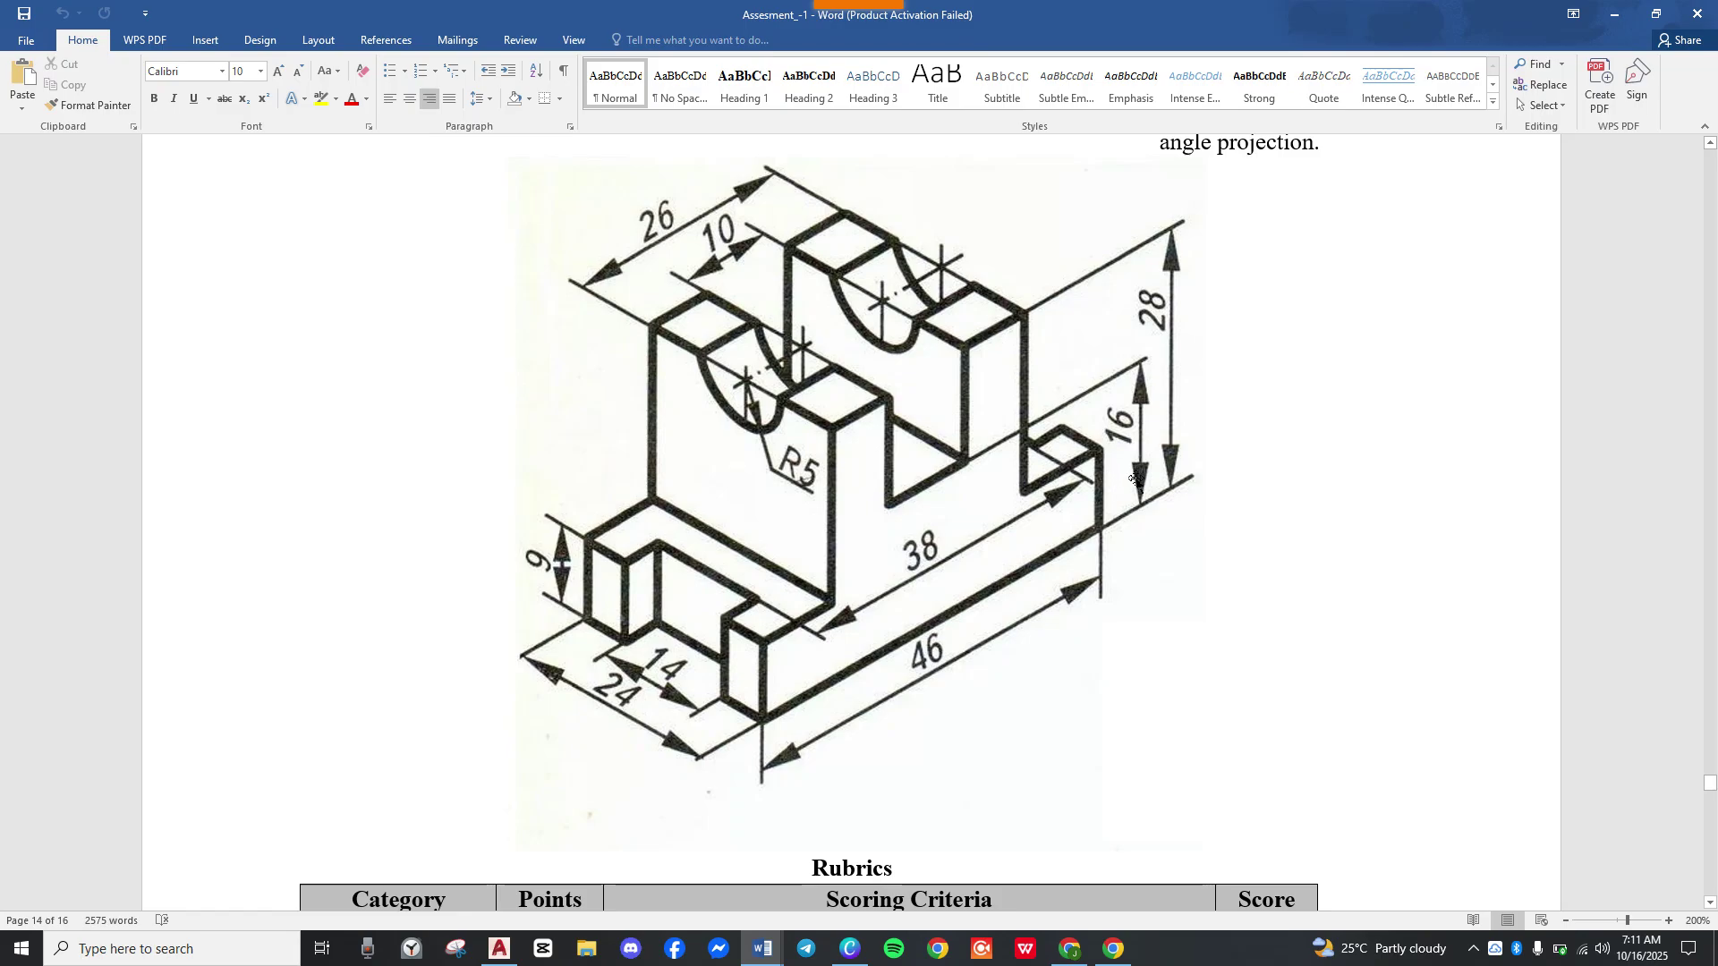
key("Tab")
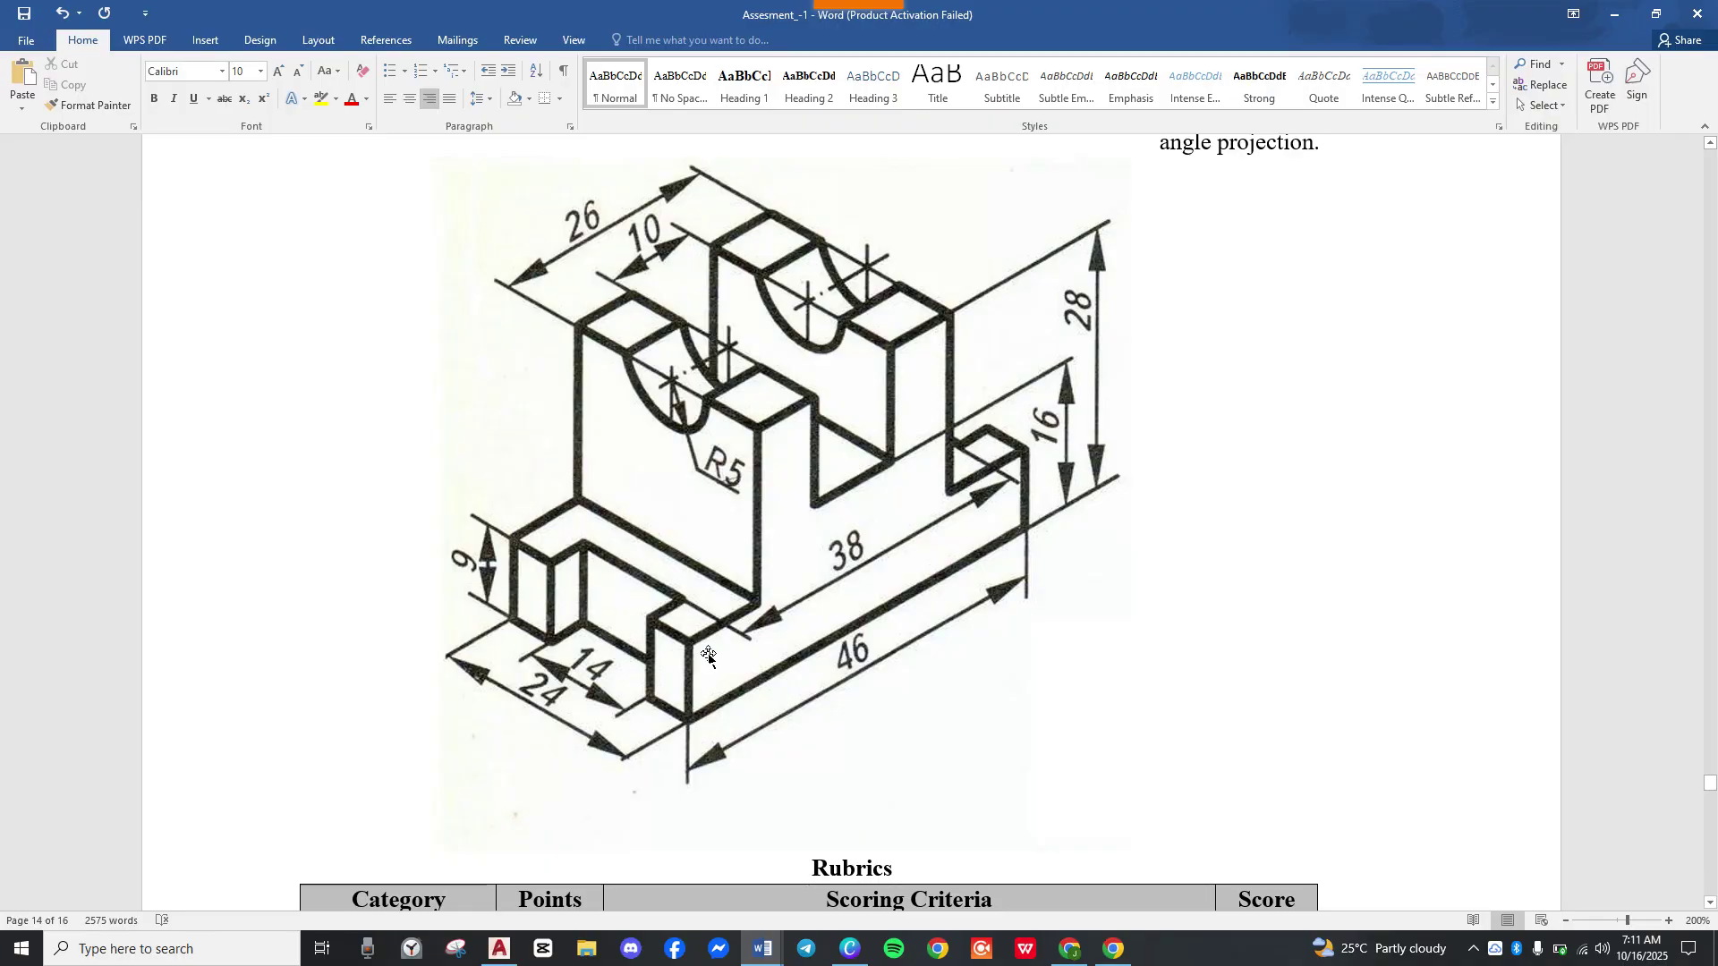
key("alt+Tab")
scroll(950, 545, "down", 4)
mouse_move(954, 555)
middle_mouse_down()
mouse_move(991, 618)
mouse_move(1140, 746)
middle_mouse_up()
scroll(998, 629, "up", 2)
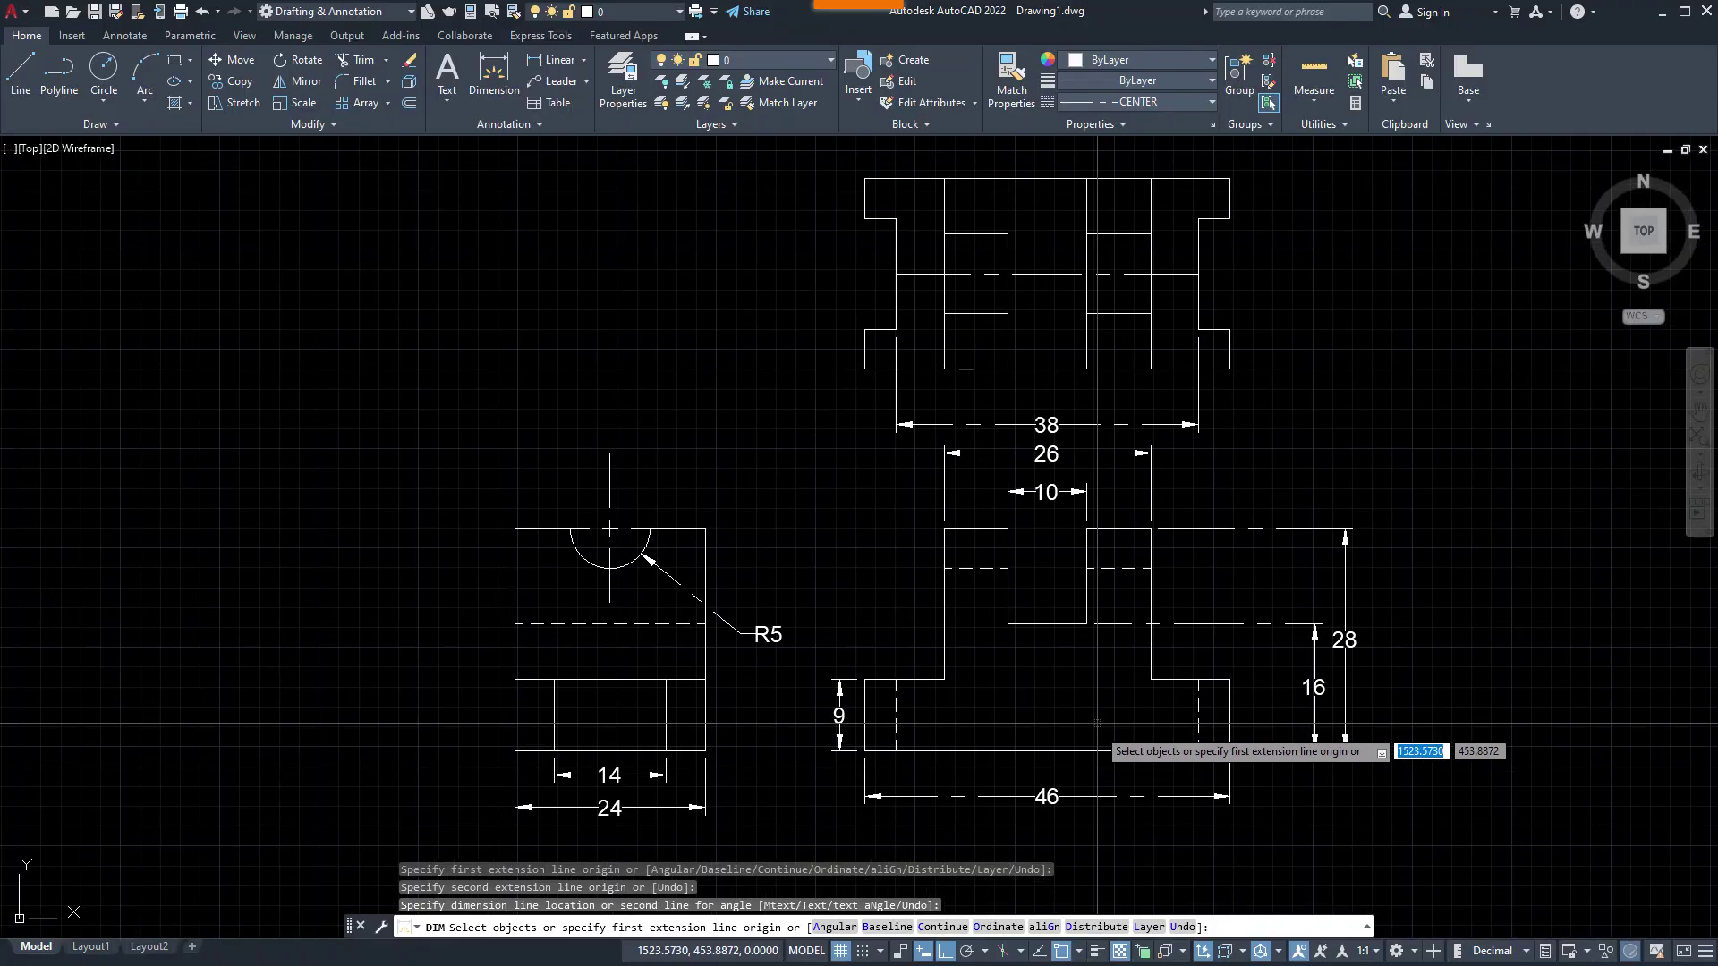
left_click(1266, 410)
left_click(688, 180)
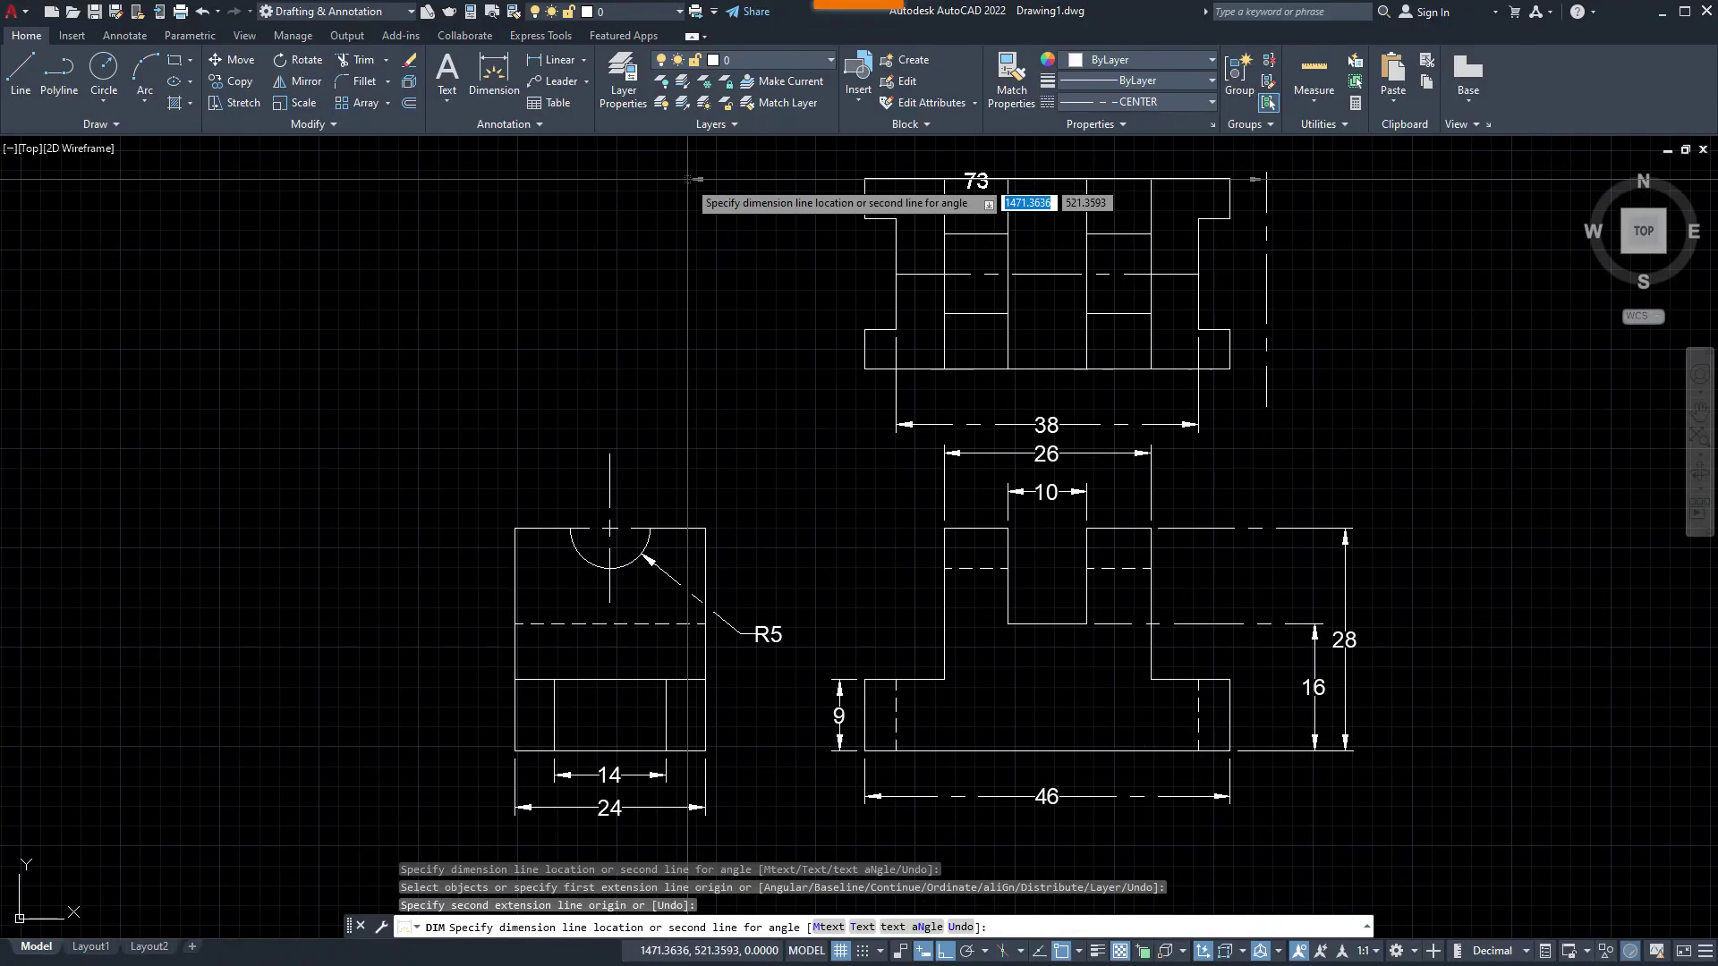
key("Escape")
- Try moving the top view with its width dimension about 86 units straight down, placing it below the front view
left_click(1323, 384)
left_click(738, 202)
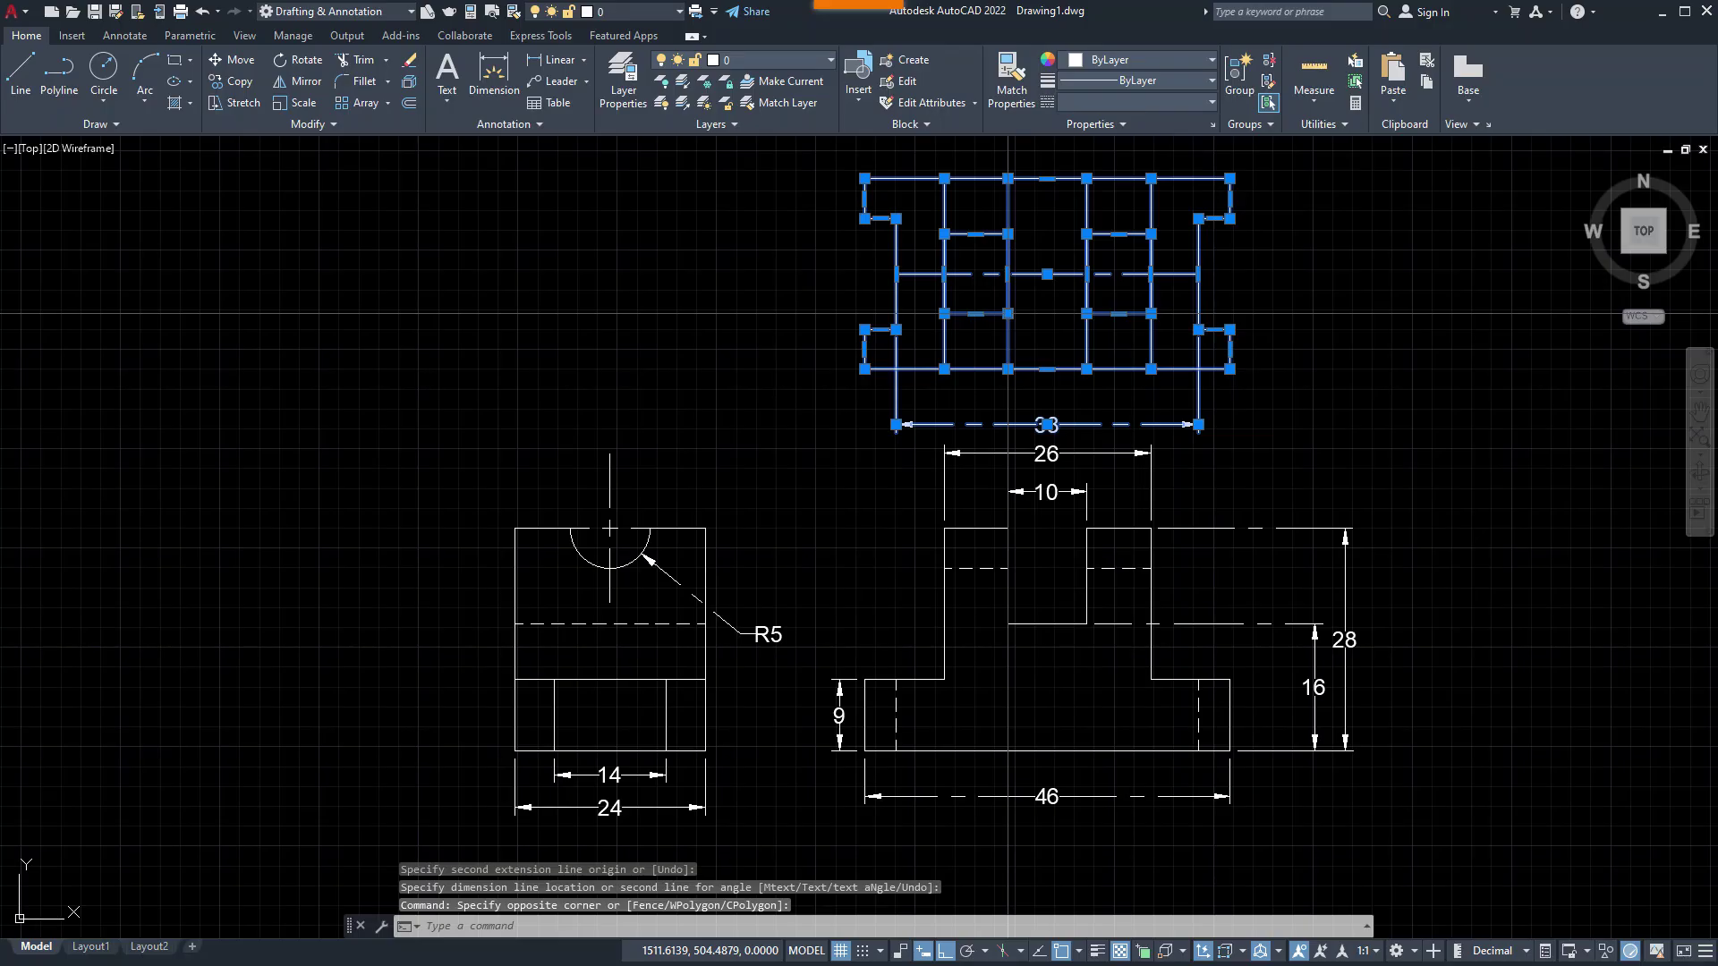
type("m")
key("Return")
left_click(1046, 274)
middle_click_drag(1009, 655, 1022, 405)
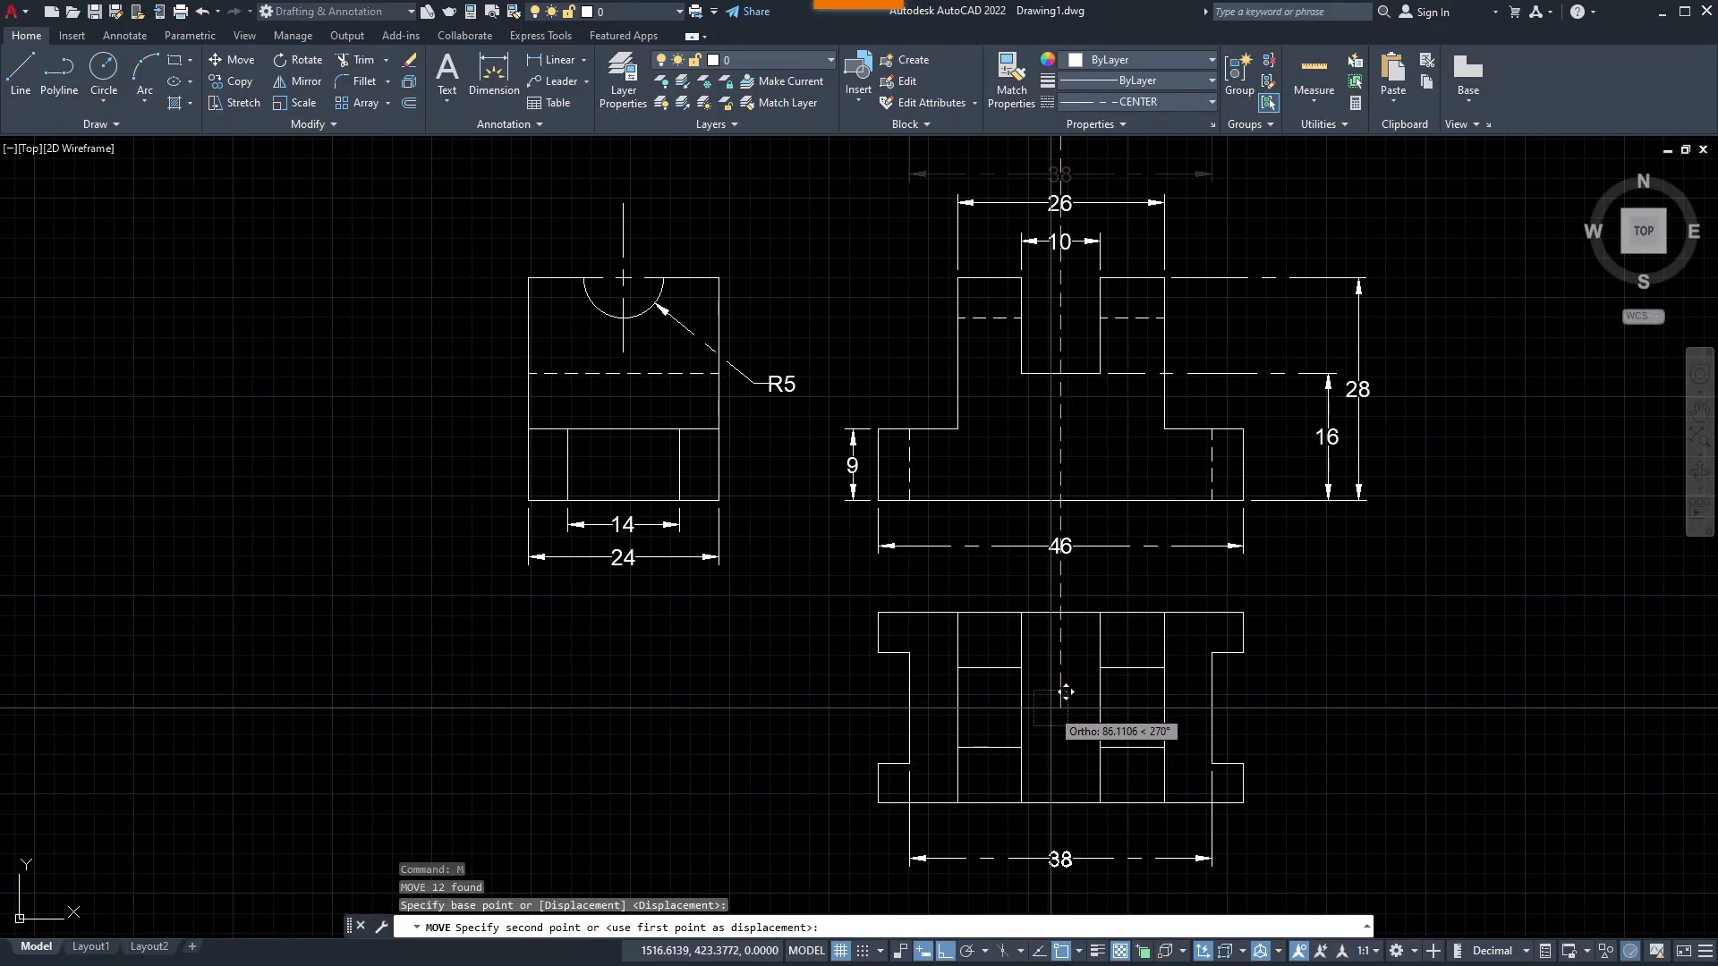
left_click(1066, 691)
scroll(1091, 680, "down", 4)
scroll(1123, 674, "up", 2)
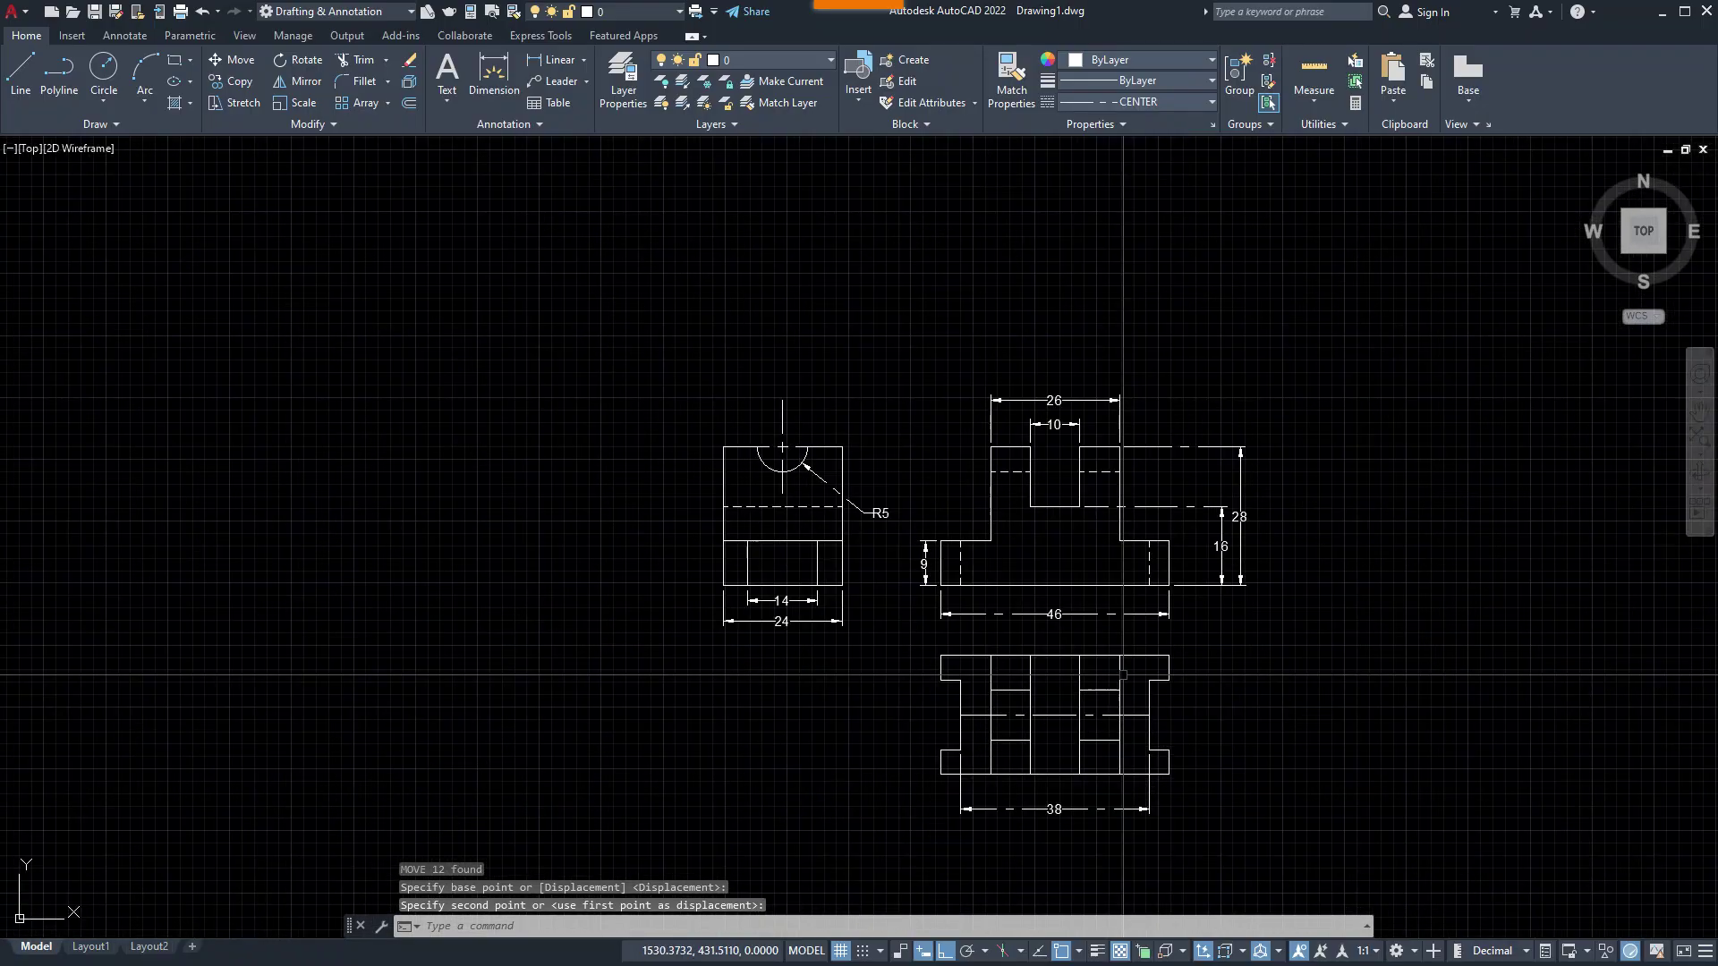
- Undo the view changes and the move of the top view
key("ctrl+z")
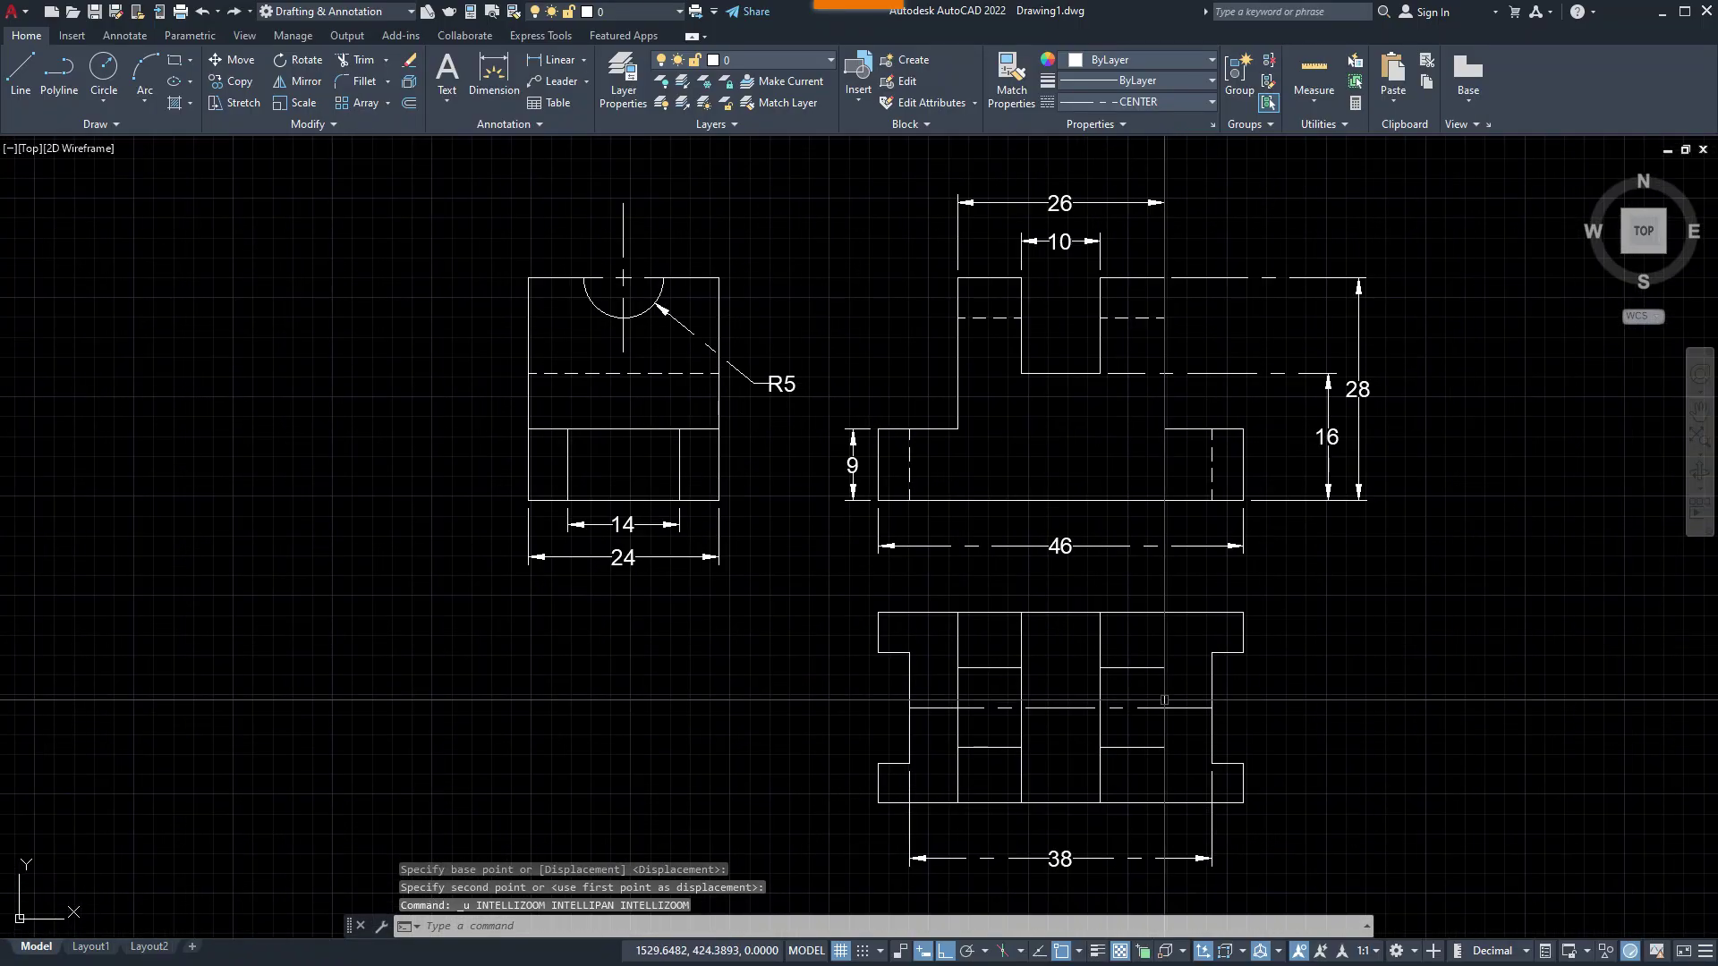
key("ctrl+z")
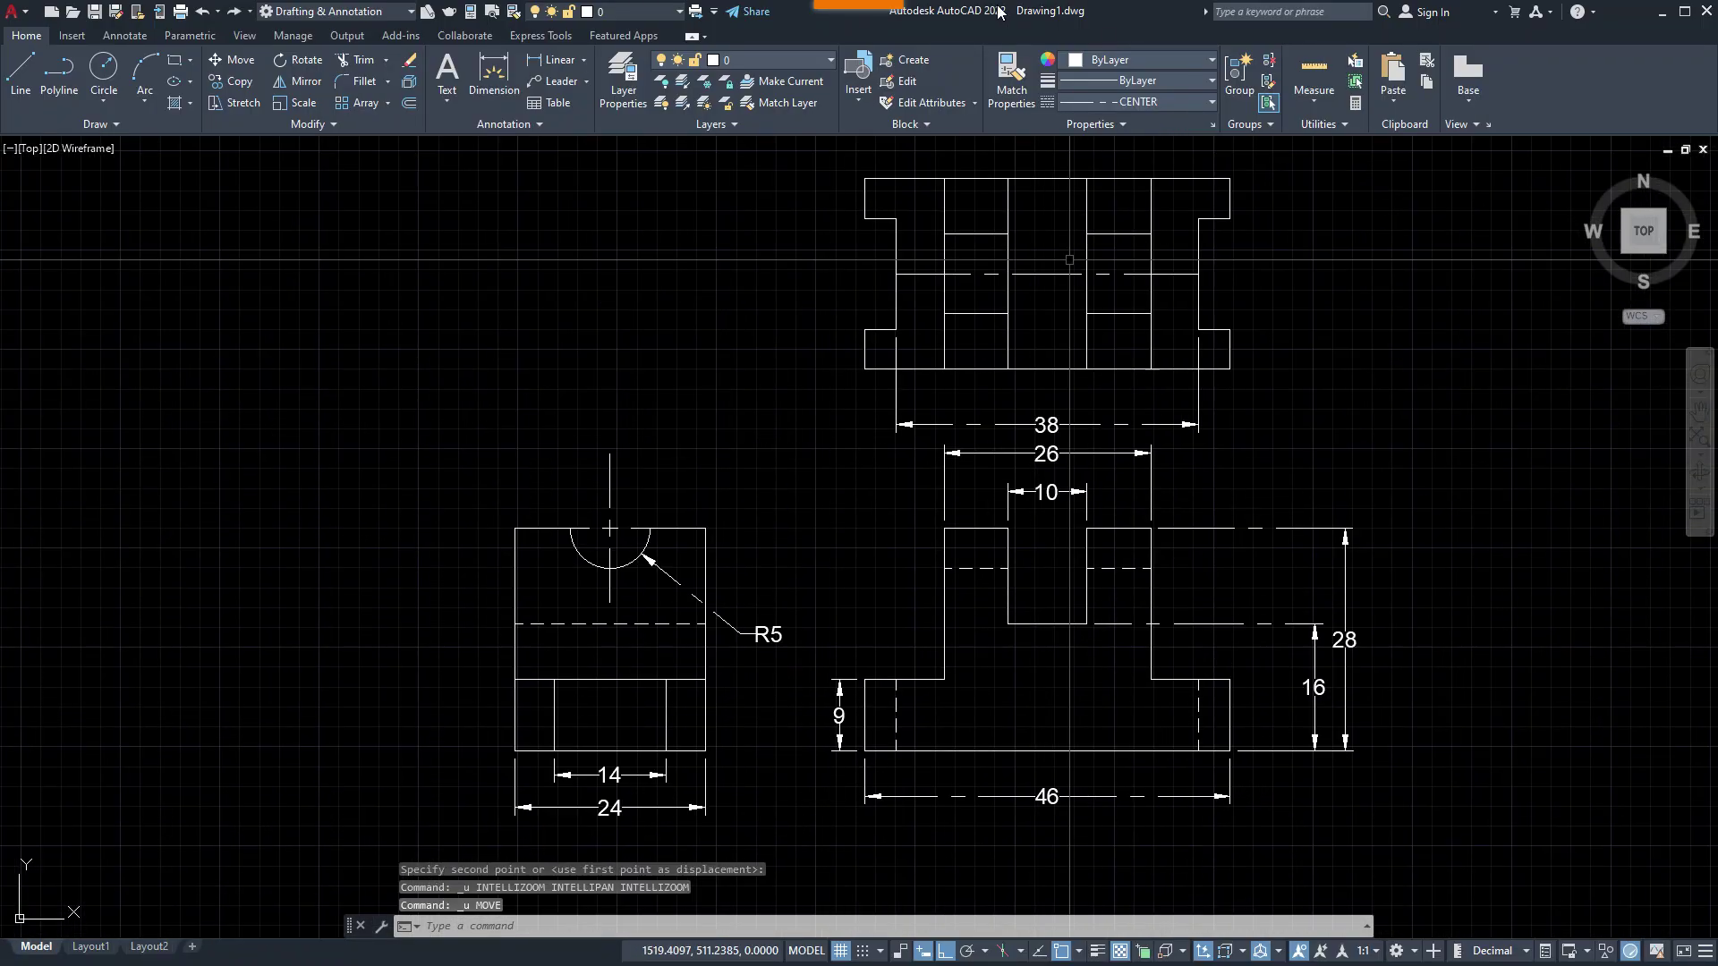
mouse_move(825, 5)
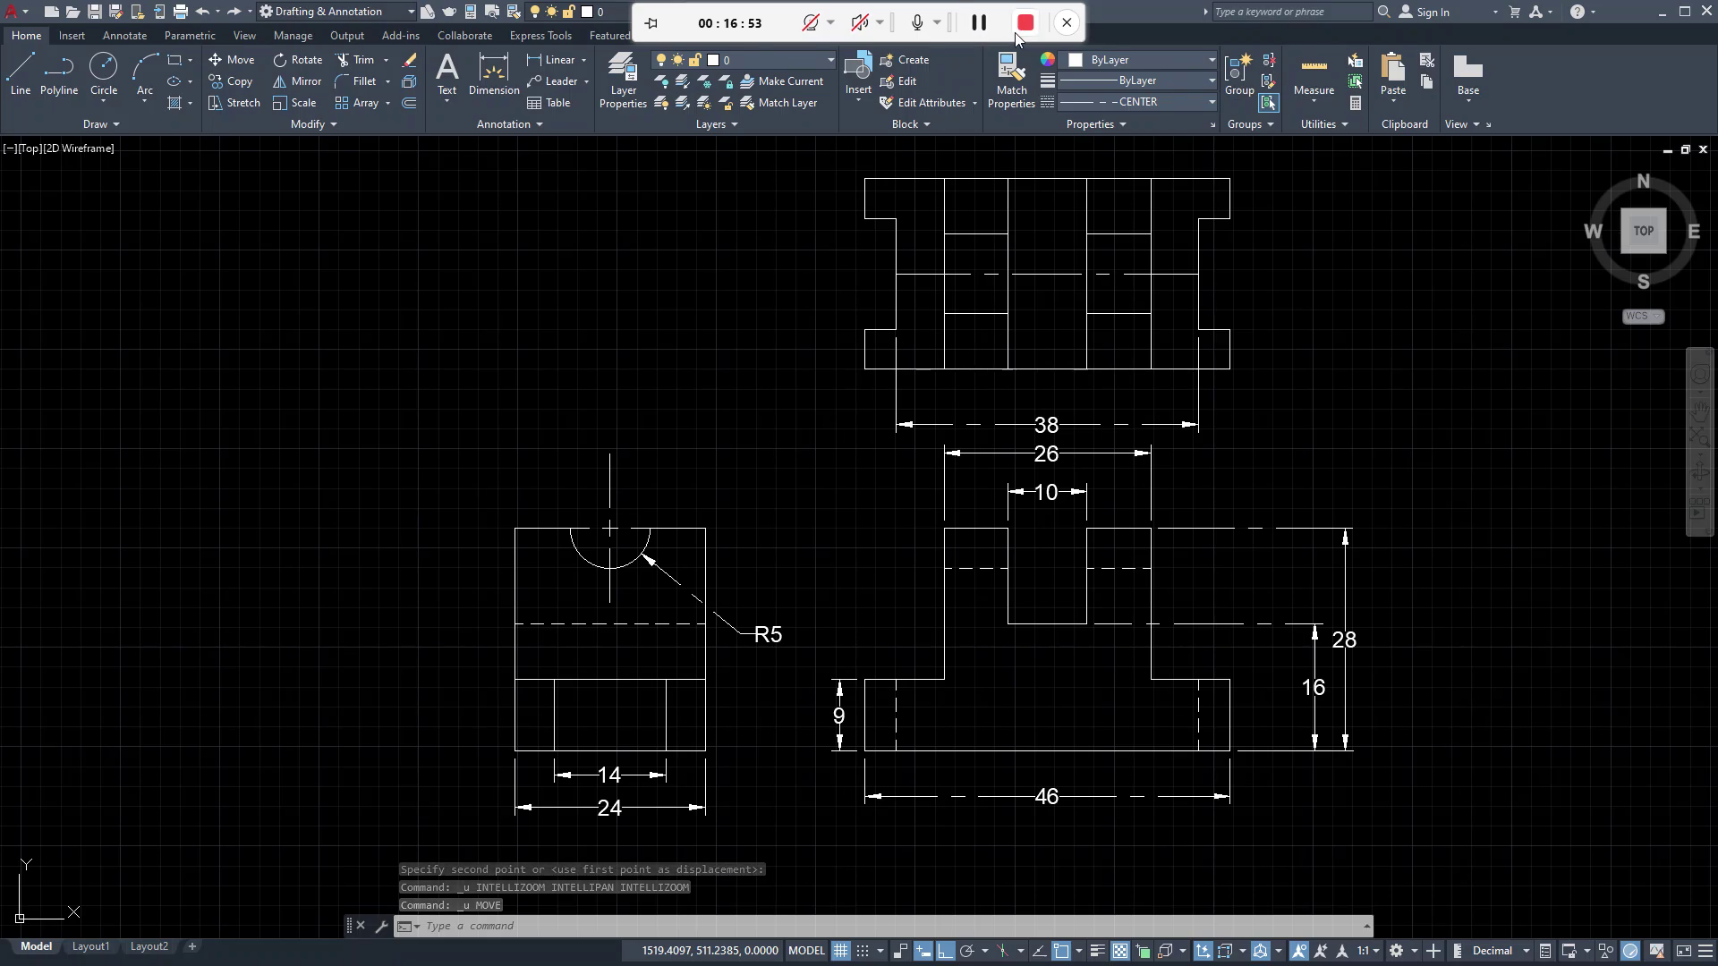